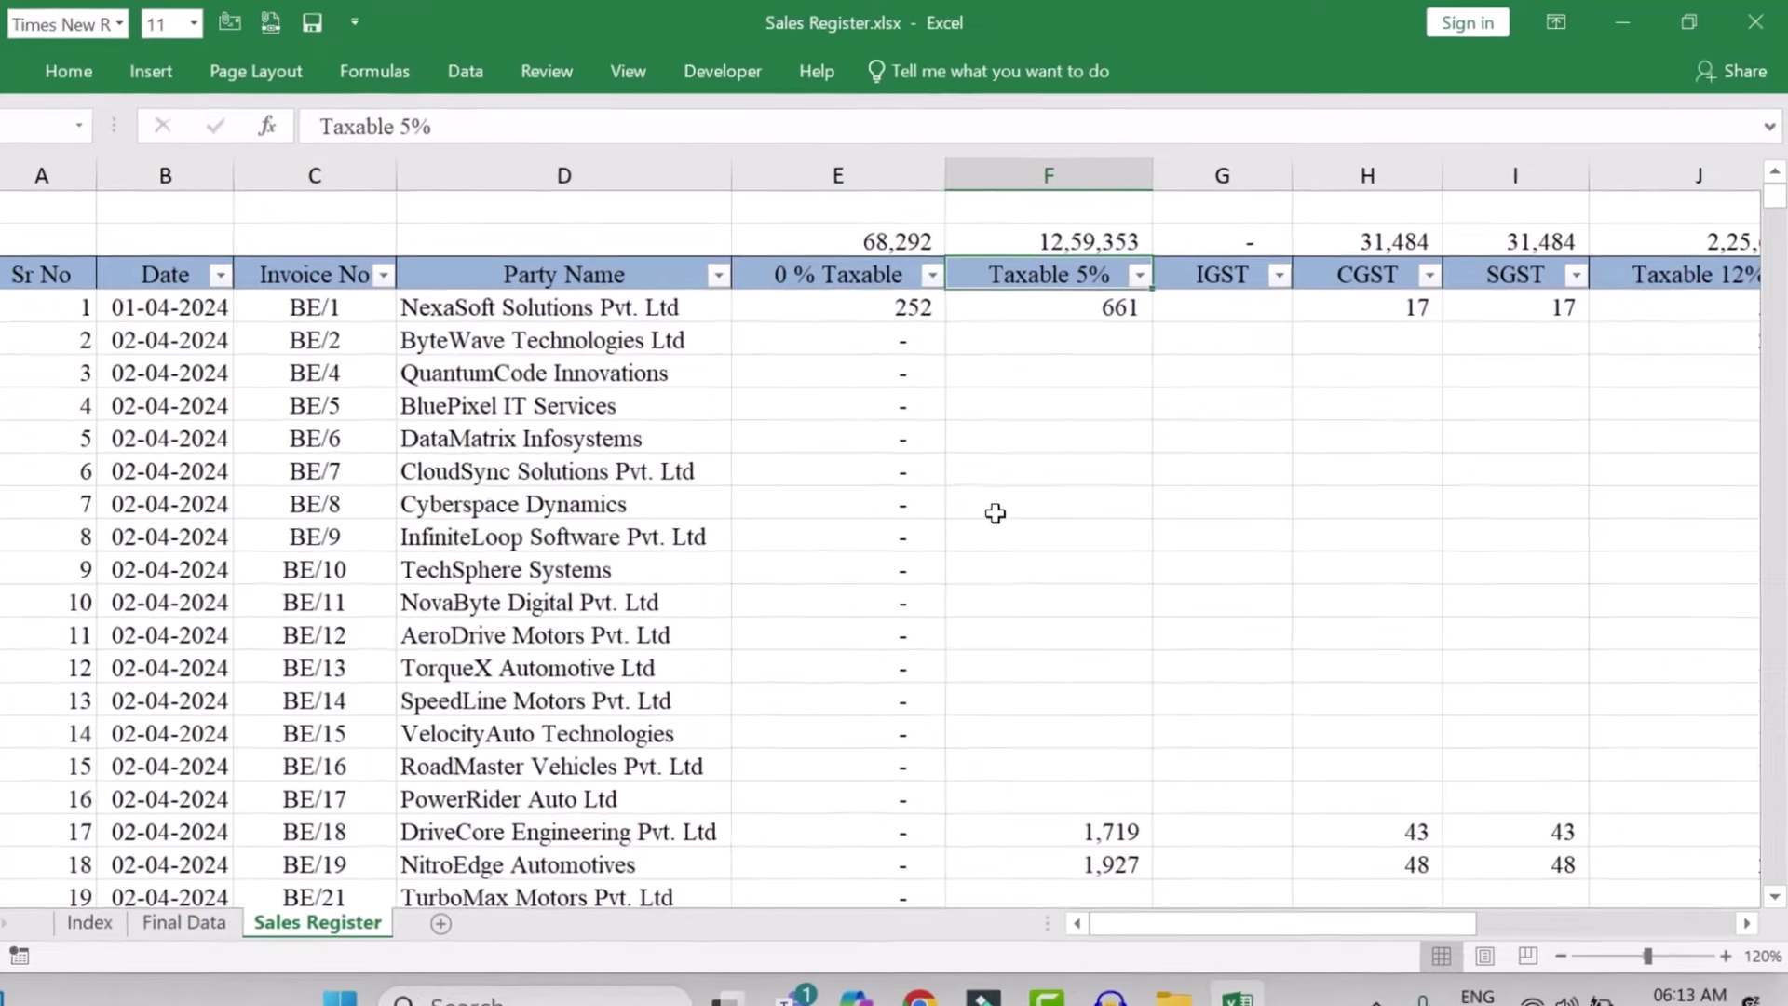
Examine the taxable value and IGST, CGST and SGST columns for each tax rate across the Sales Register header row
{"action": "key", "text": "Right"}
{"action": "key", "text": "Right"}
{"action": "key", "text": "Right"}
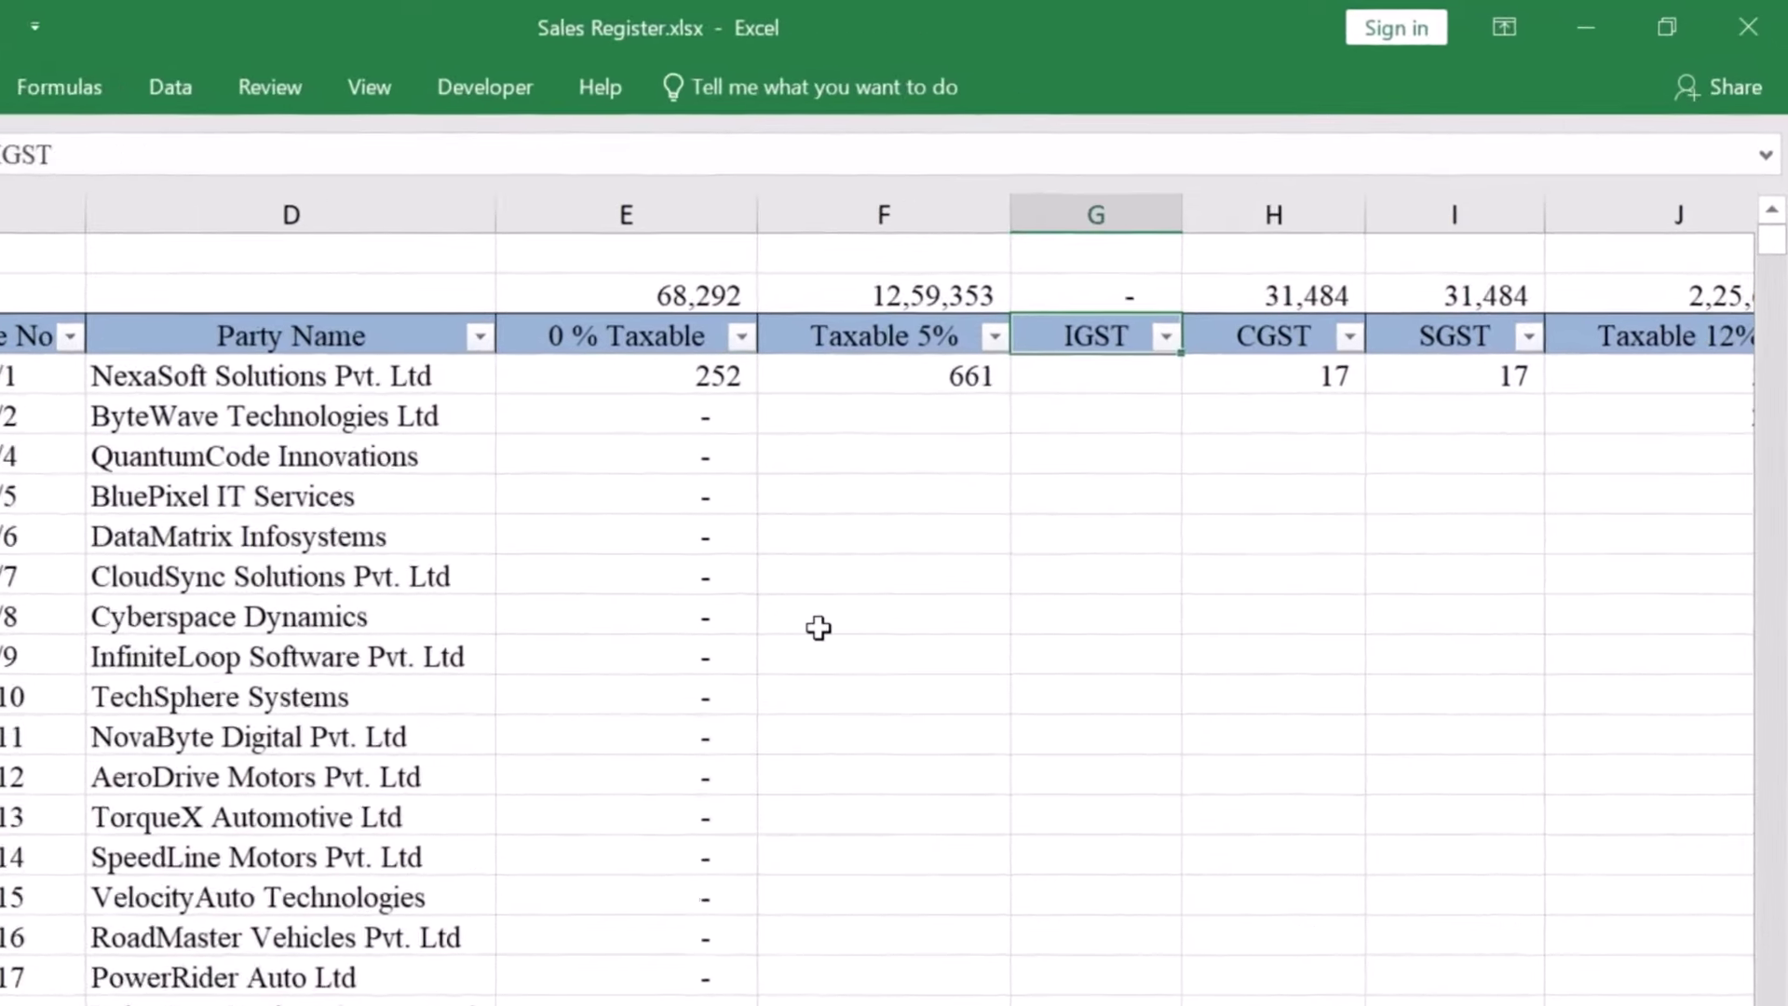
{"action": "key", "text": "Right"}
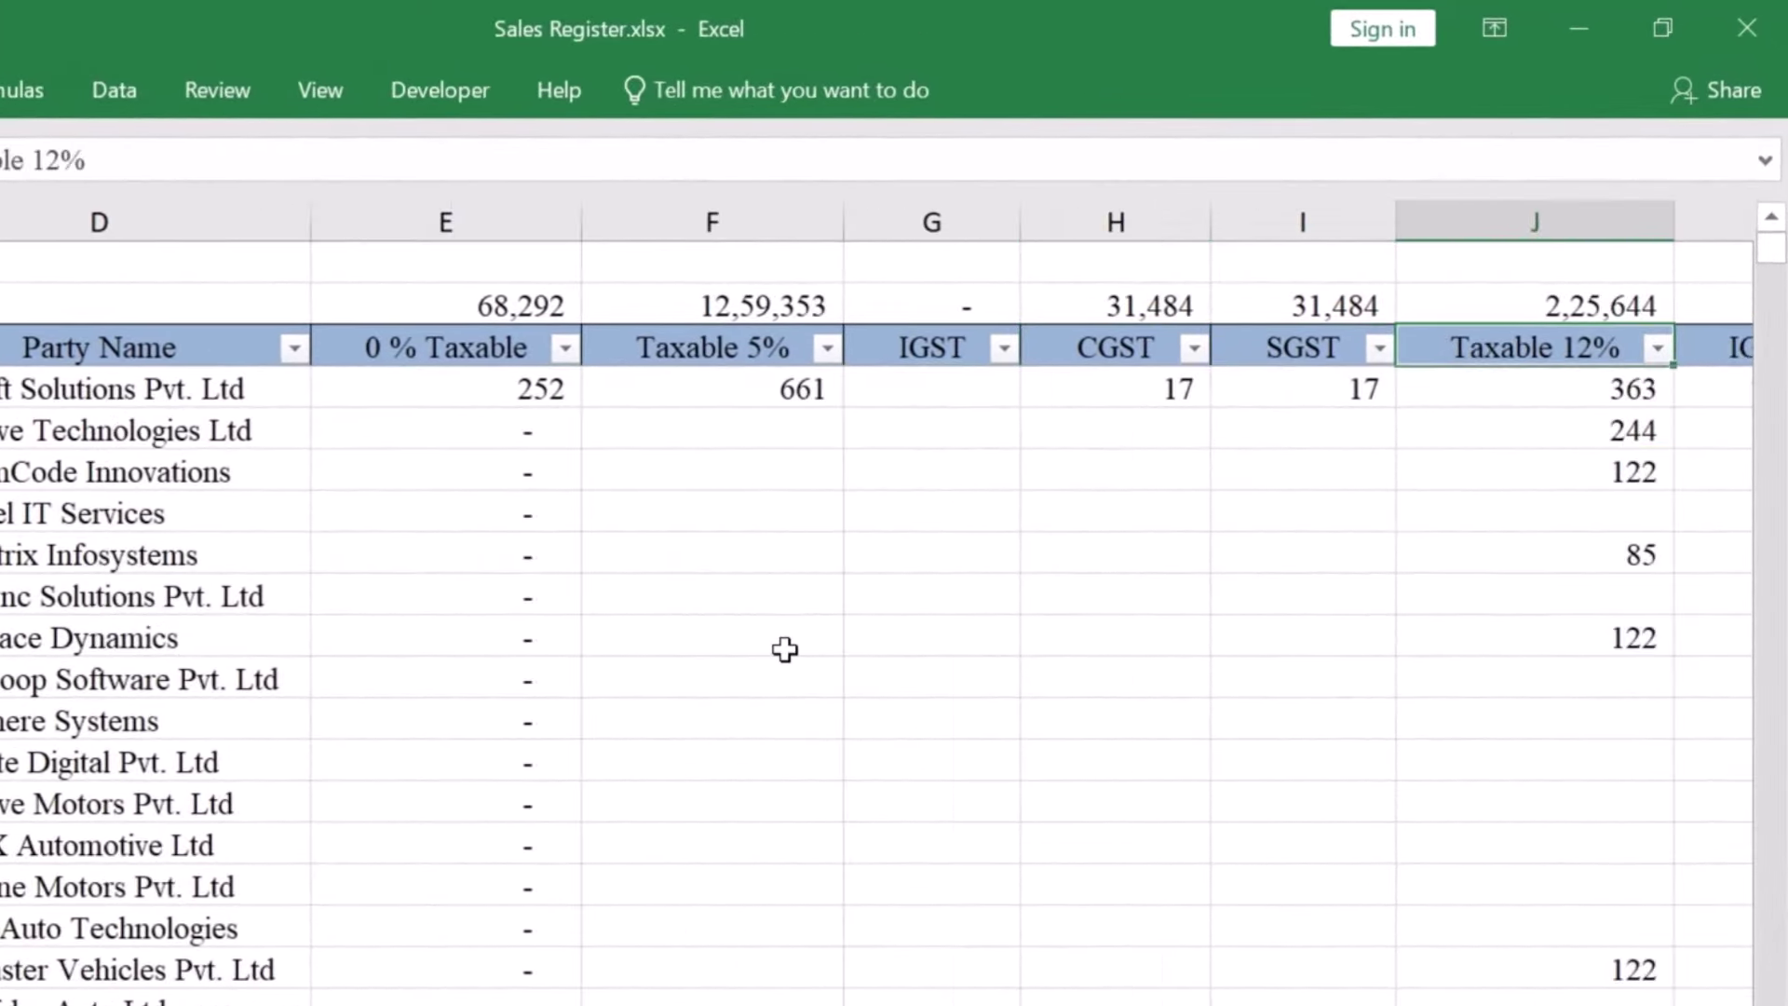
{"action": "key", "text": "Right"}
{"action": "key", "text": "Right"}
{"action": "key", "text": "Right"}
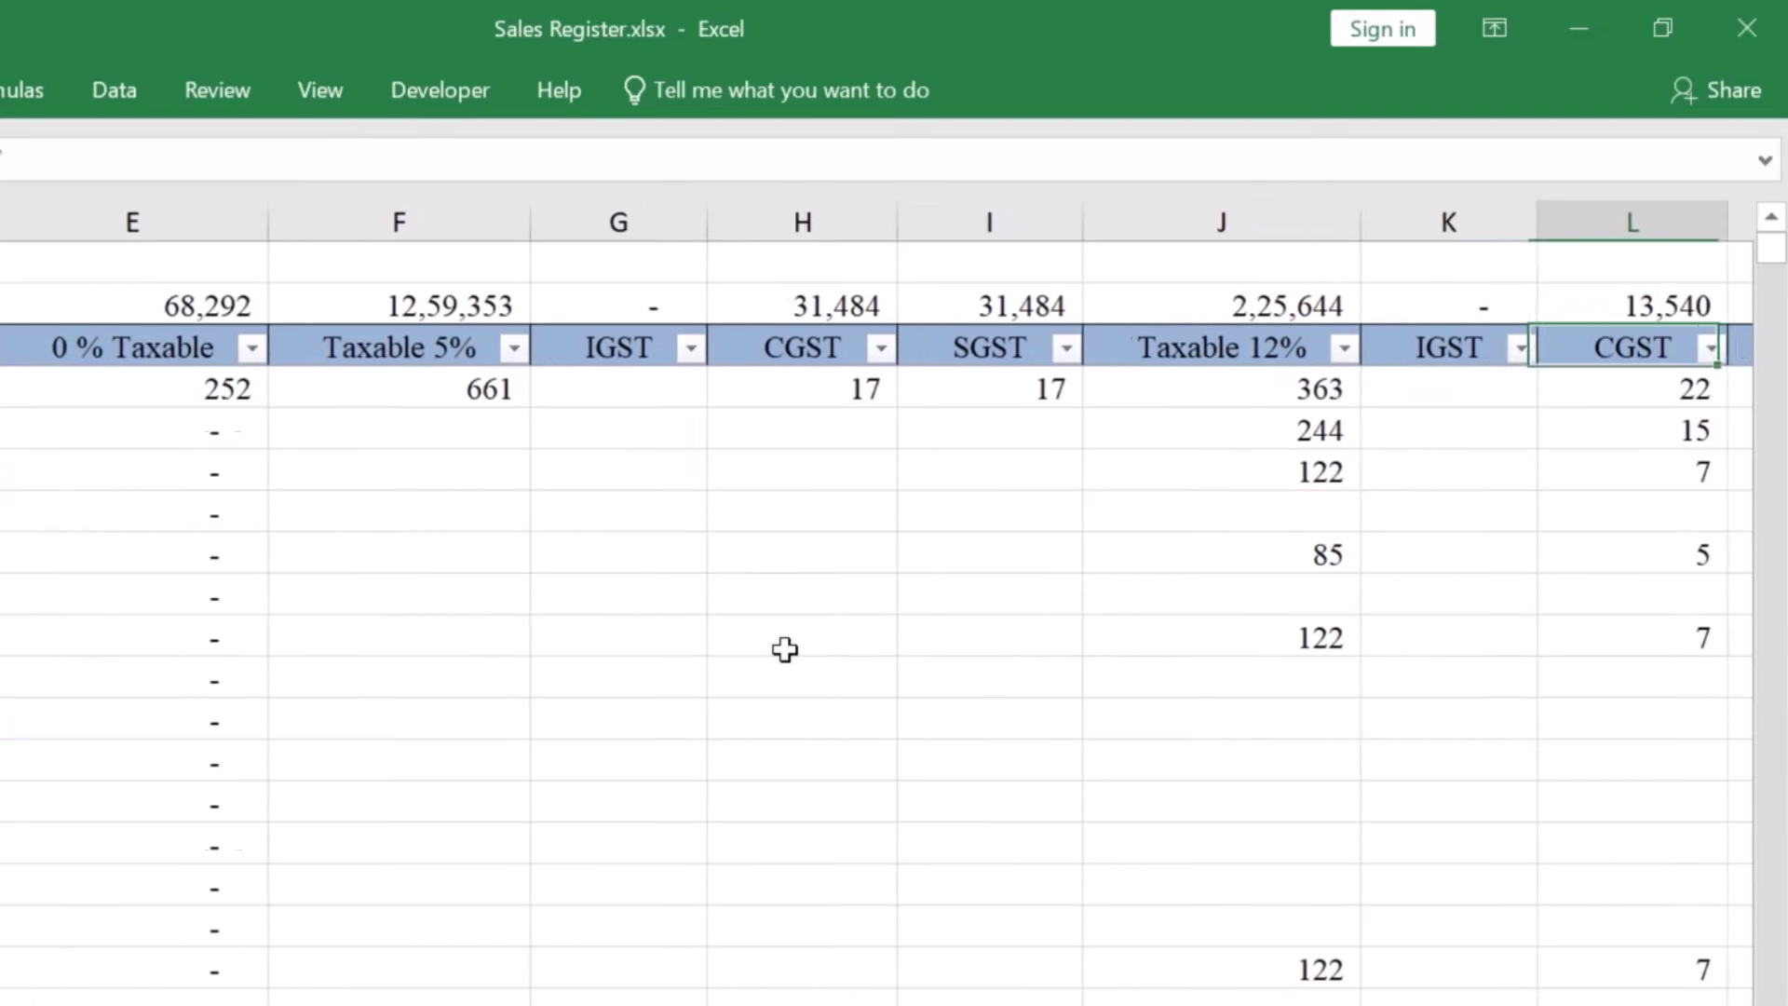
{"action": "key", "text": "Right"}
{"action": "key", "text": "Right"}
{"action": "key", "text": "Right"}
{"action": "key", "text": "Right"}
{"action": "key", "text": "Right"}
{"action": "key", "text": "Right"}
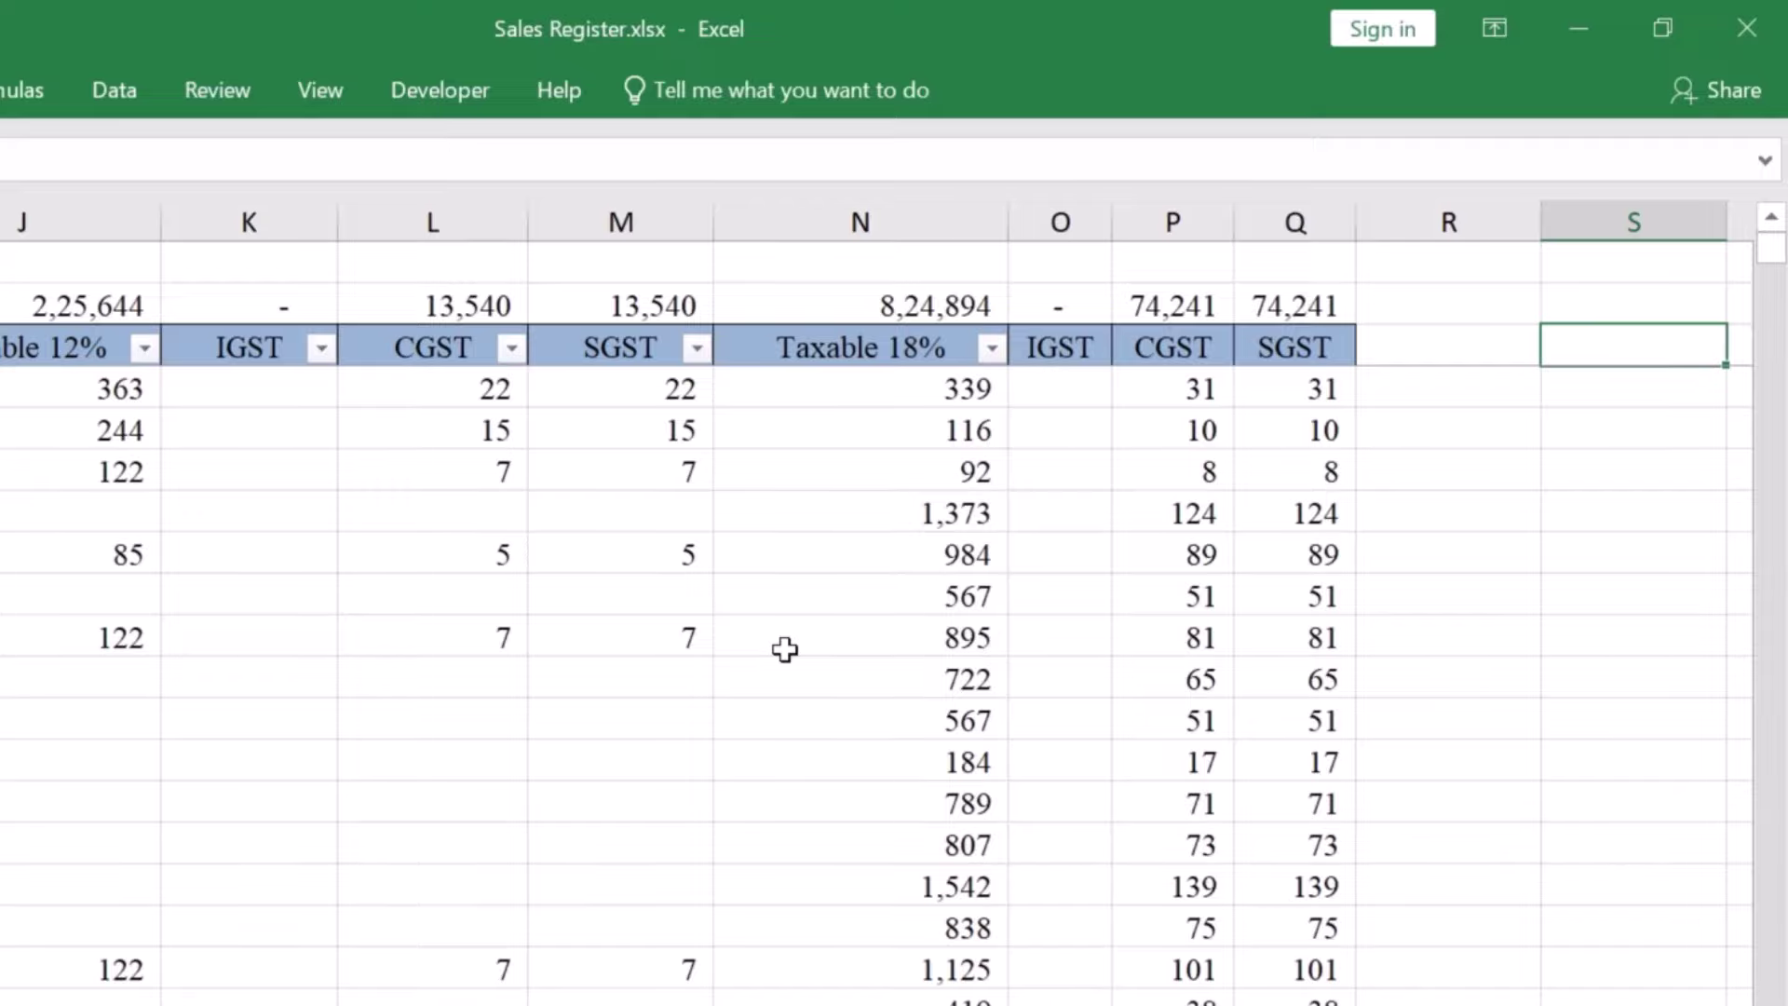
{"action": "key", "text": "Home"}
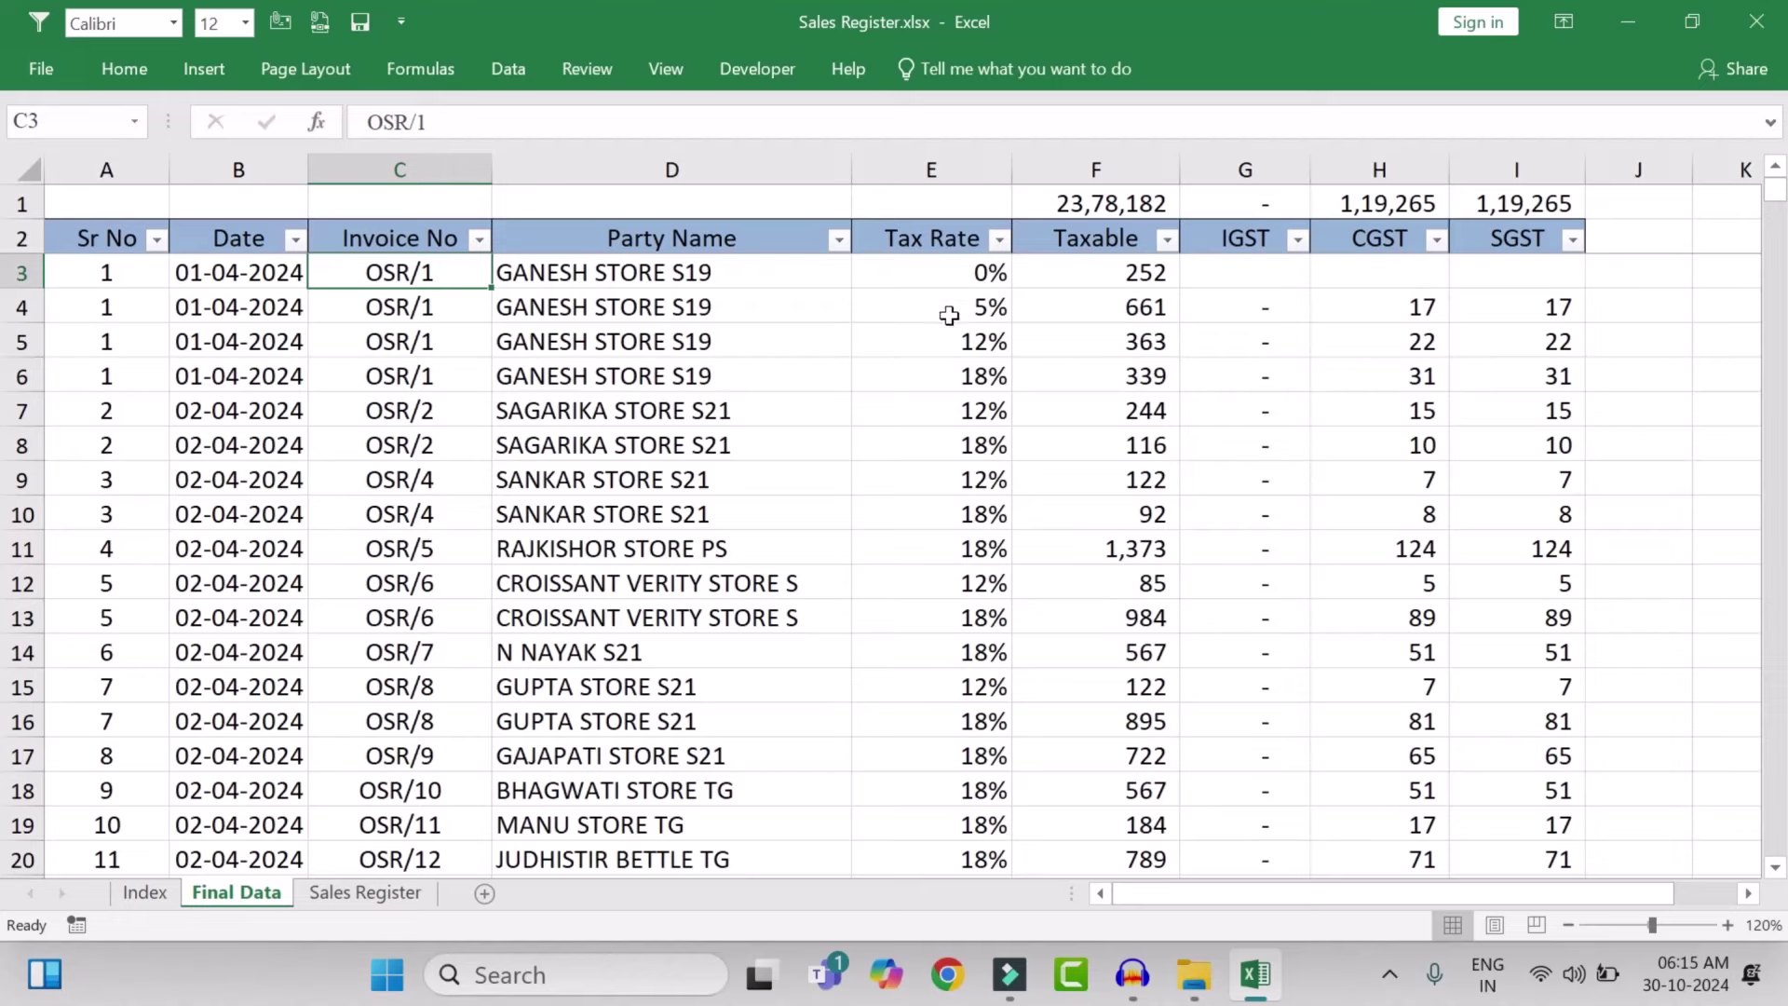
Examine the OSR/1 invoice rows on the Final Data sheet and the procedure steps listed on the Index sheet
{"action": "left_click_drag", "start_coordinate": [354, 291], "coordinate": [391, 373]}
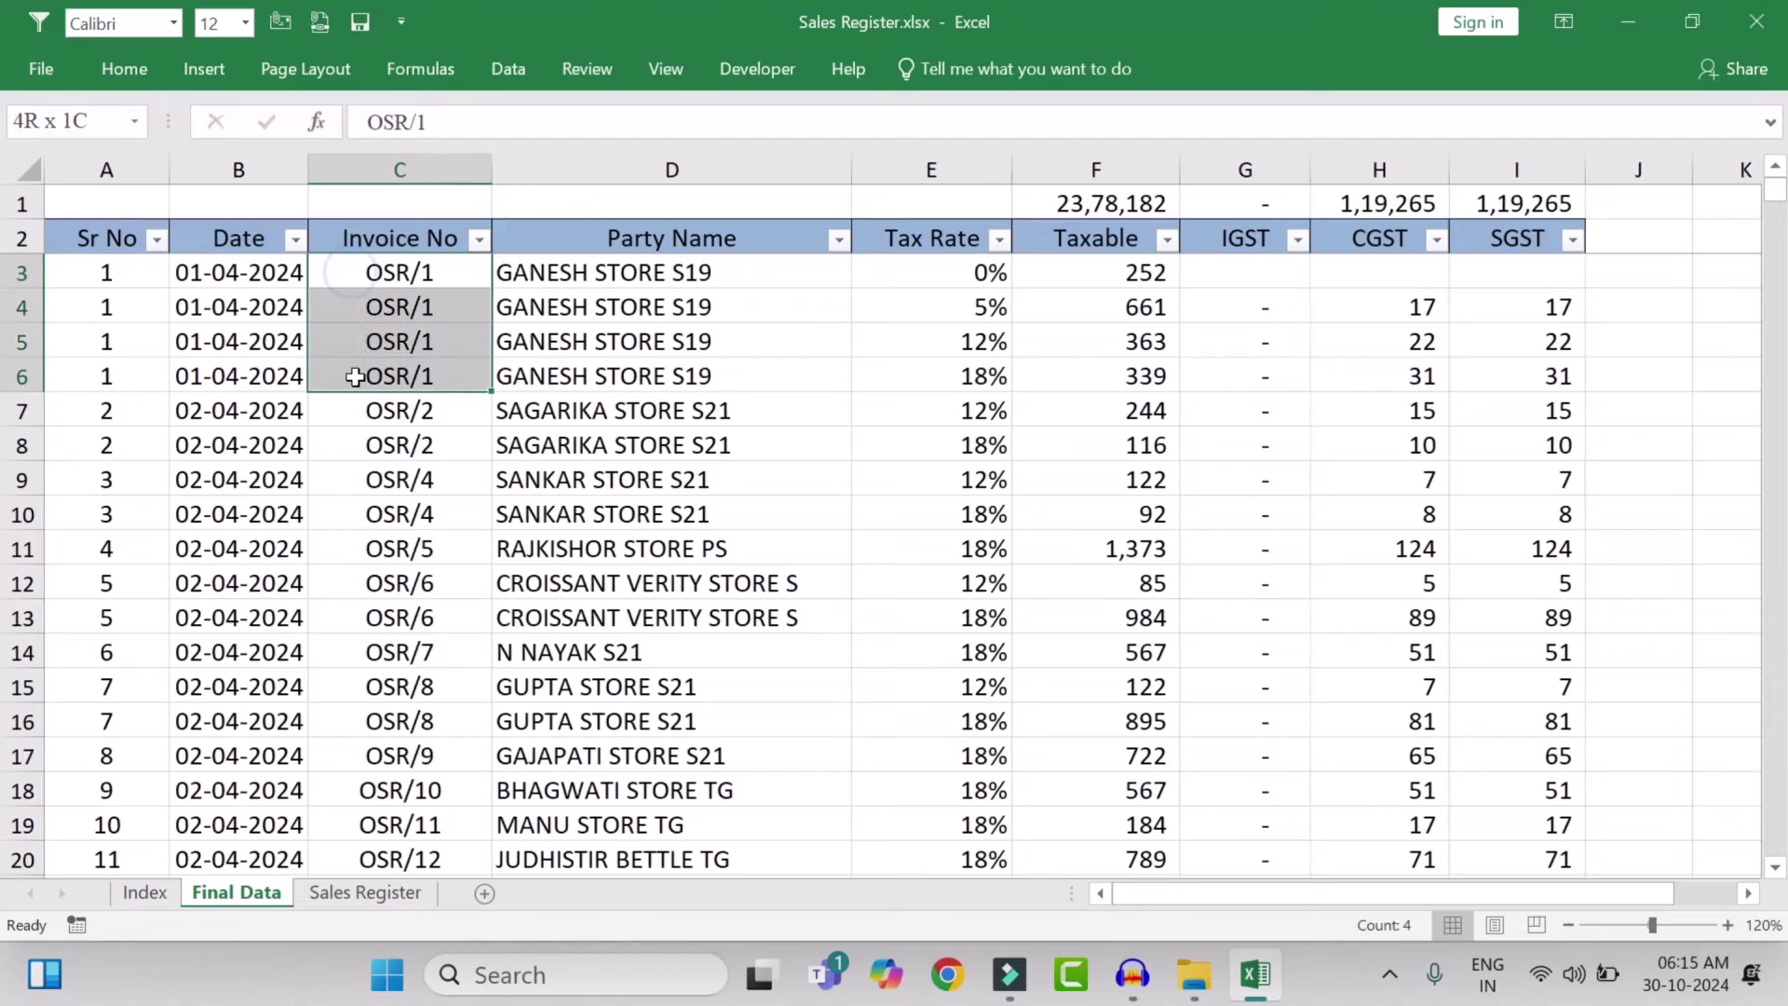
{"action": "left_click", "coordinate": [411, 279]}
{"action": "left_click_drag", "start_coordinate": [411, 271], "coordinate": [391, 363]}
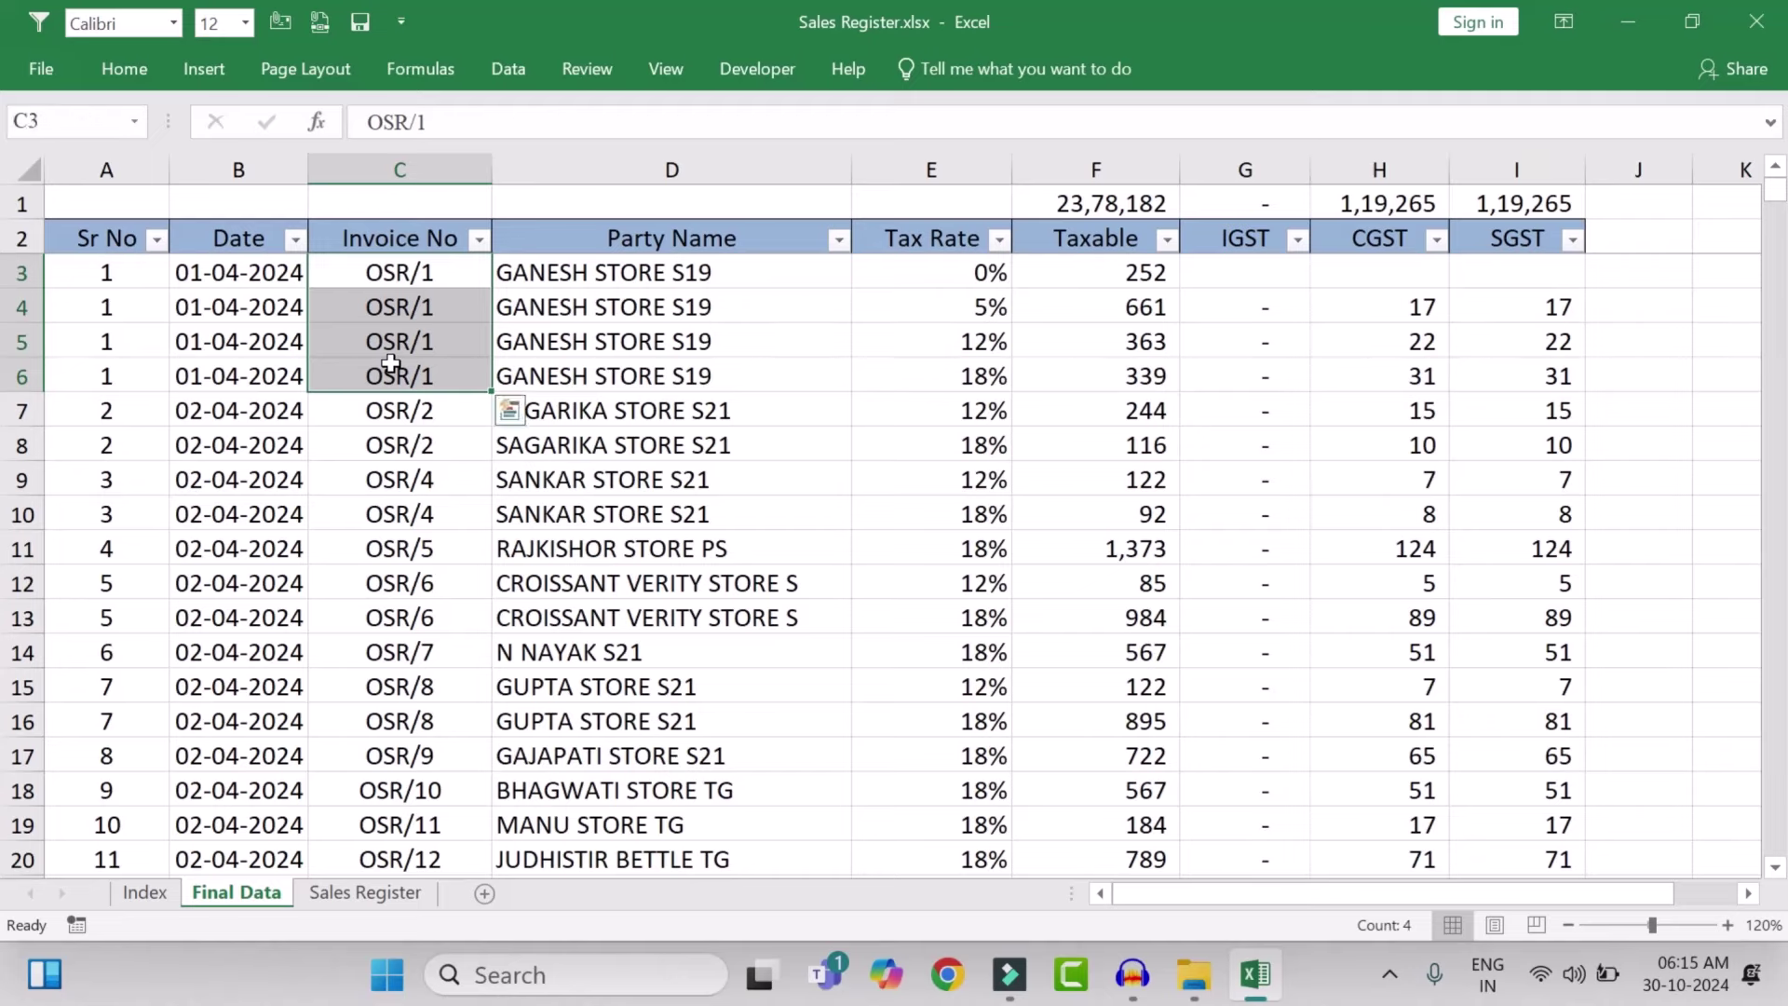
{"action": "key", "text": "shift+space"}
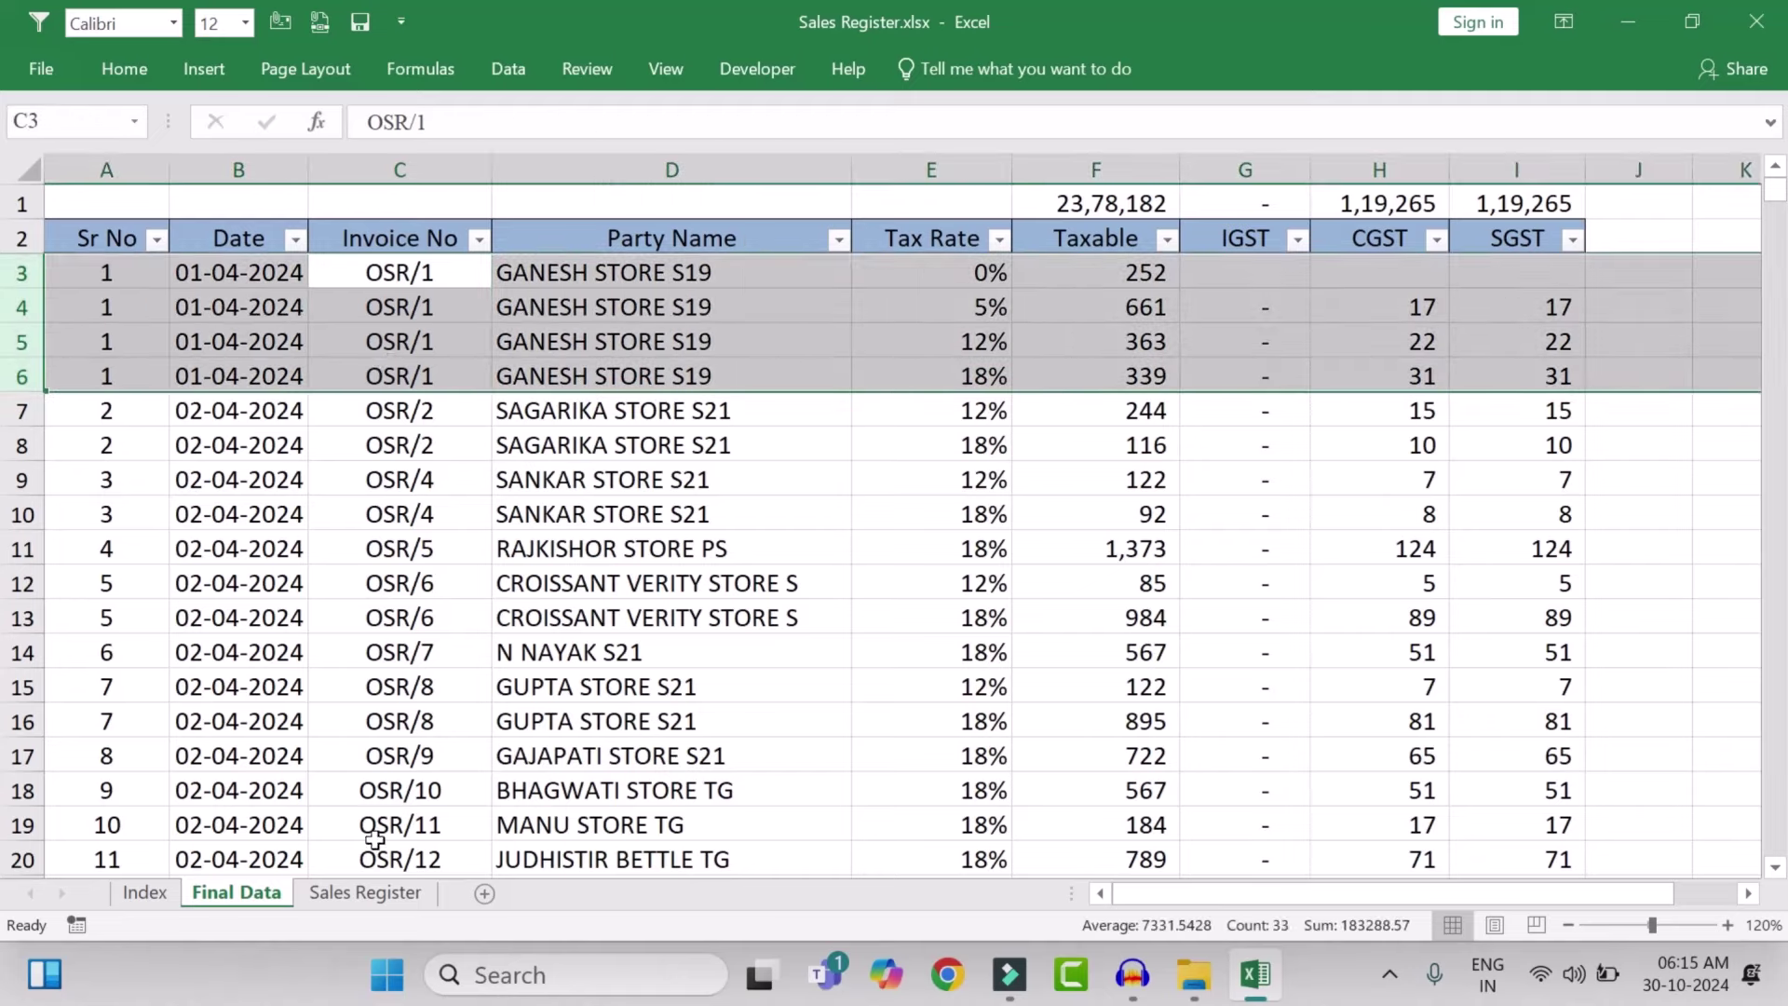
{"action": "left_click", "coordinate": [366, 896]}
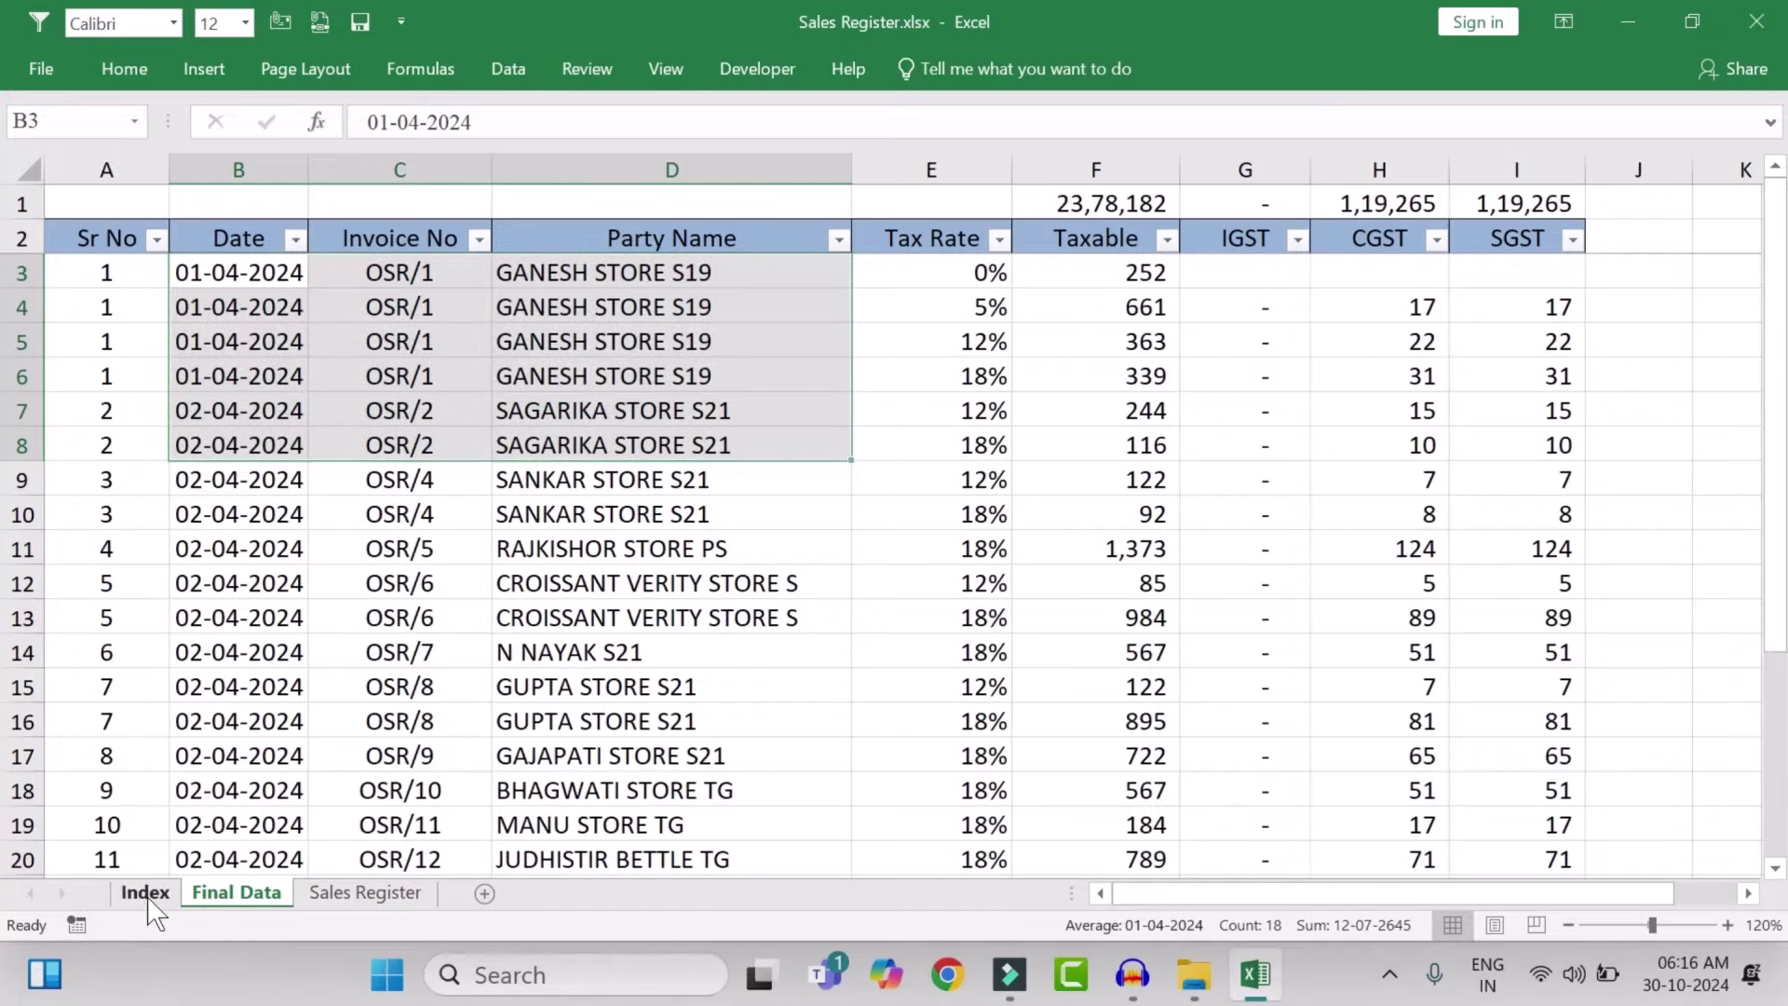
{"action": "left_click", "coordinate": [146, 896]}
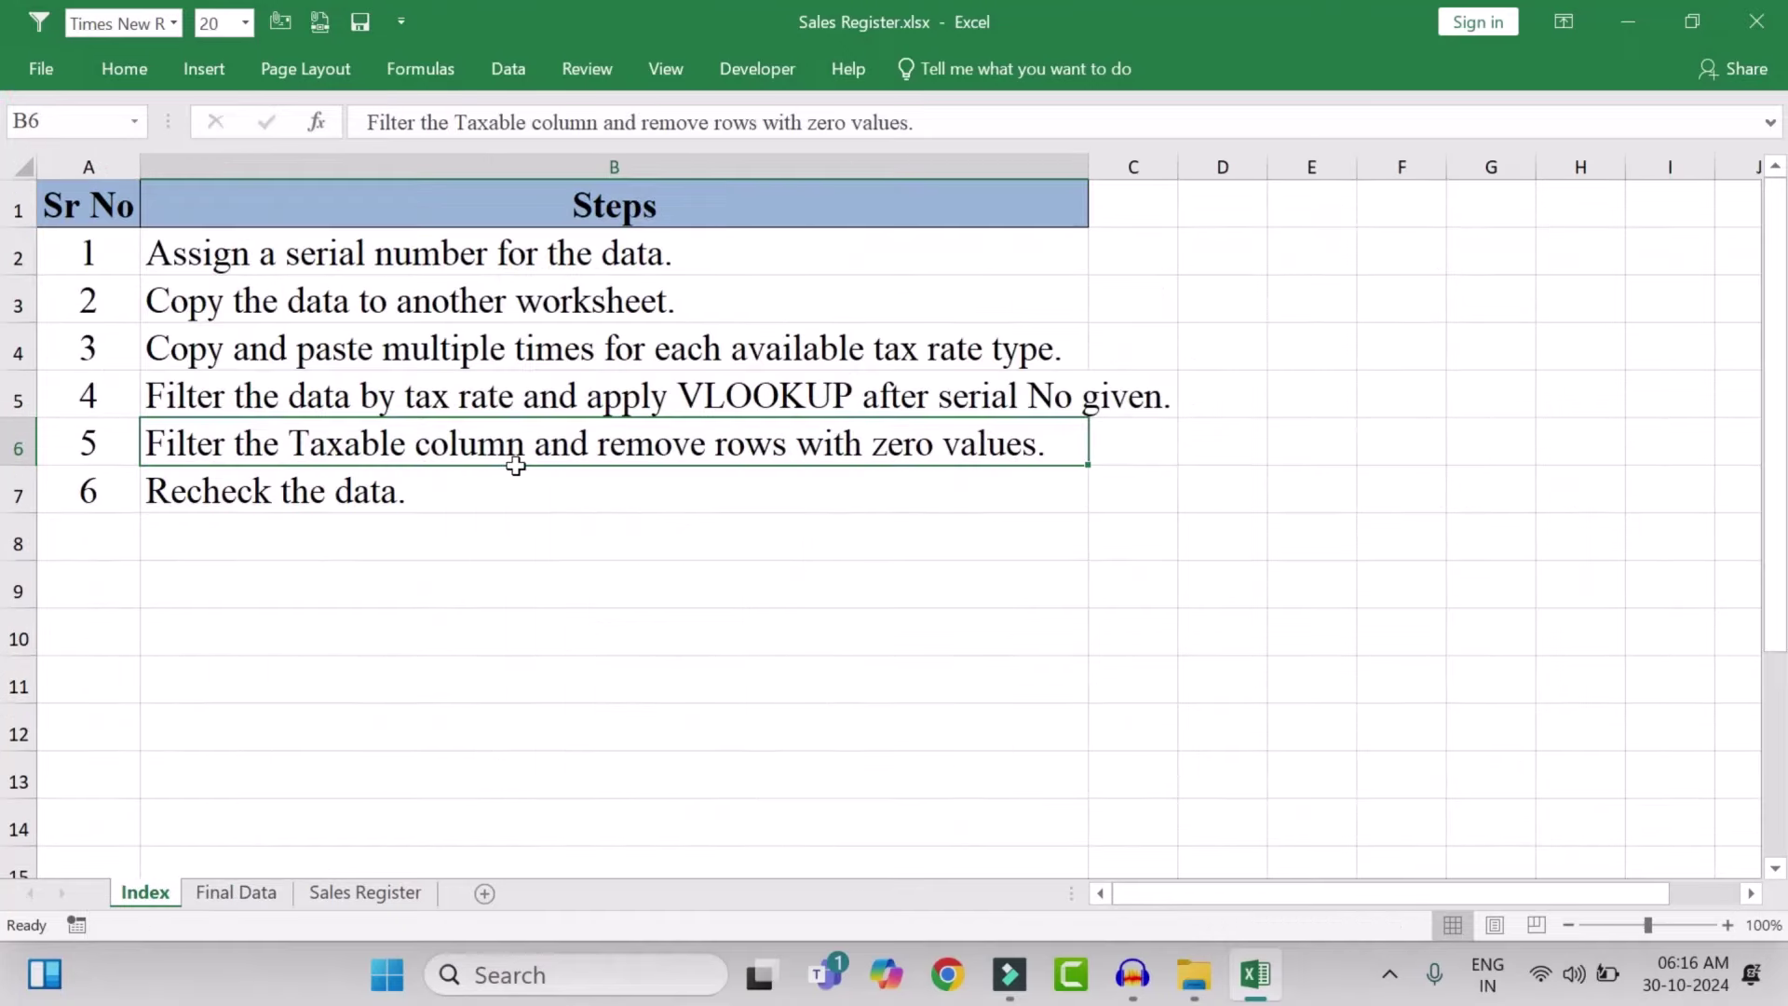
{"action": "left_click_drag", "start_coordinate": [302, 258], "coordinate": [308, 475]}
Clear the whole serial number column on the Sales Register sheet and re-enter the header Sr No in A3
{"action": "left_click", "coordinate": [354, 894]}
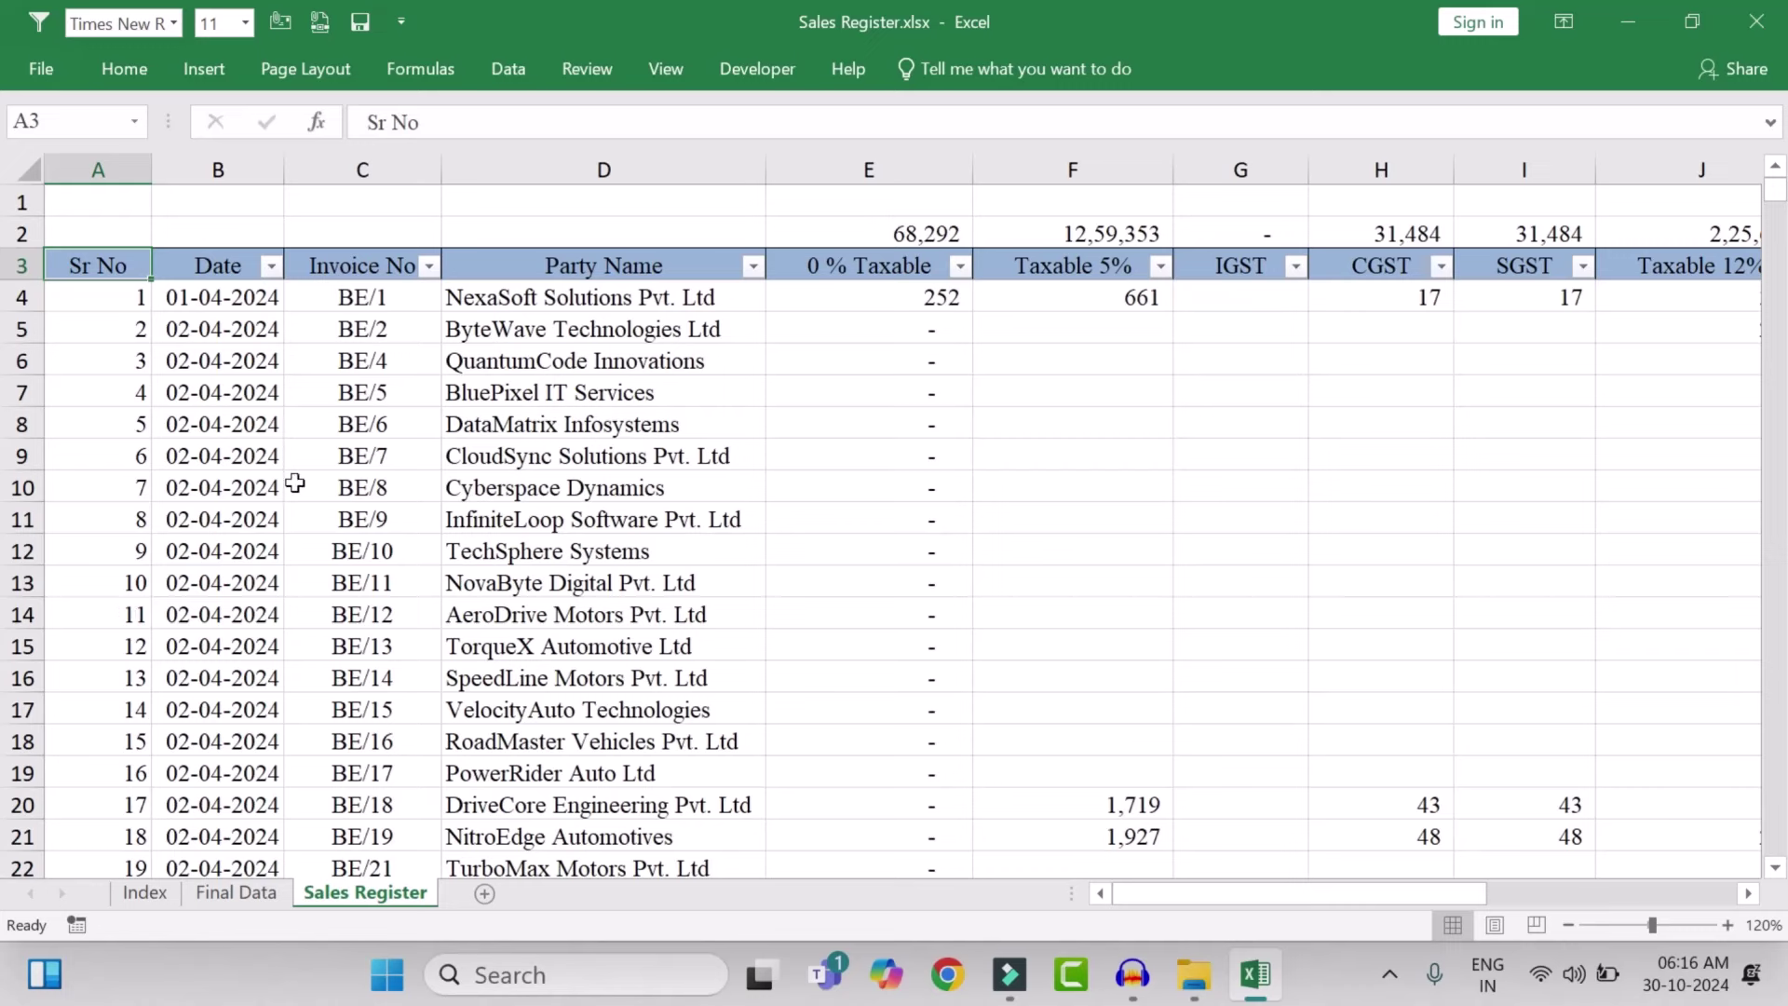
{"action": "left_click", "coordinate": [118, 303]}
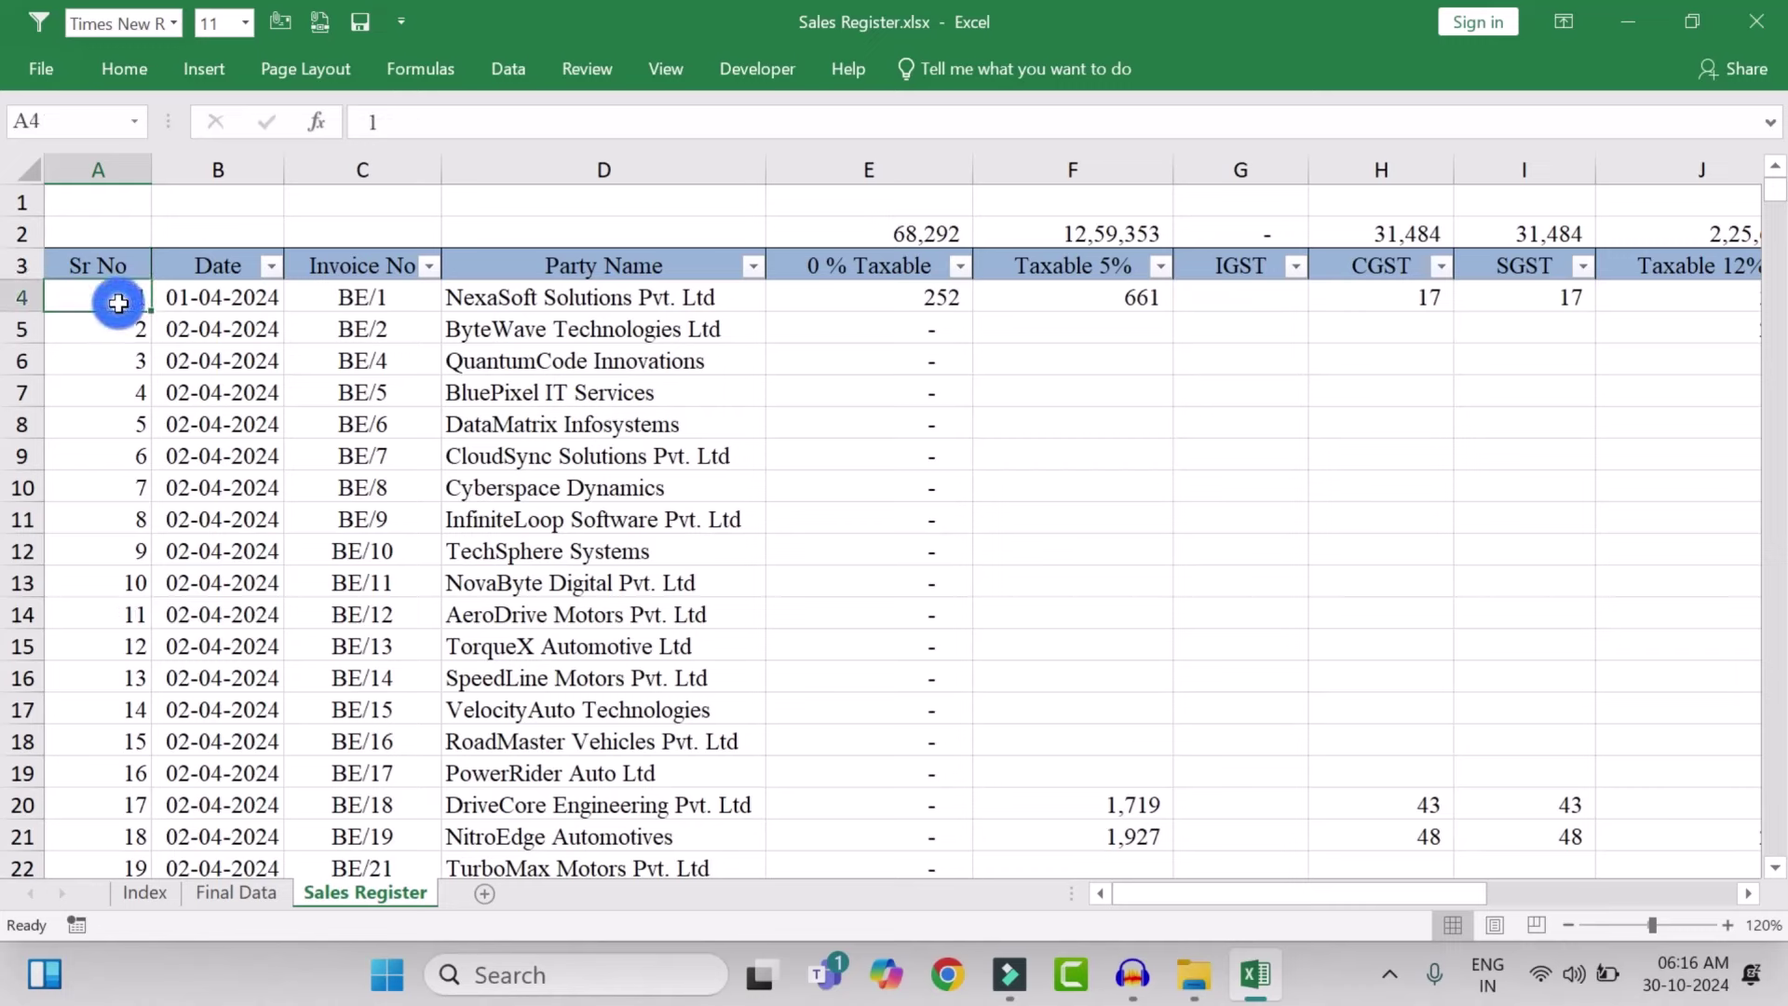
{"action": "key", "text": "ctrl+space"}
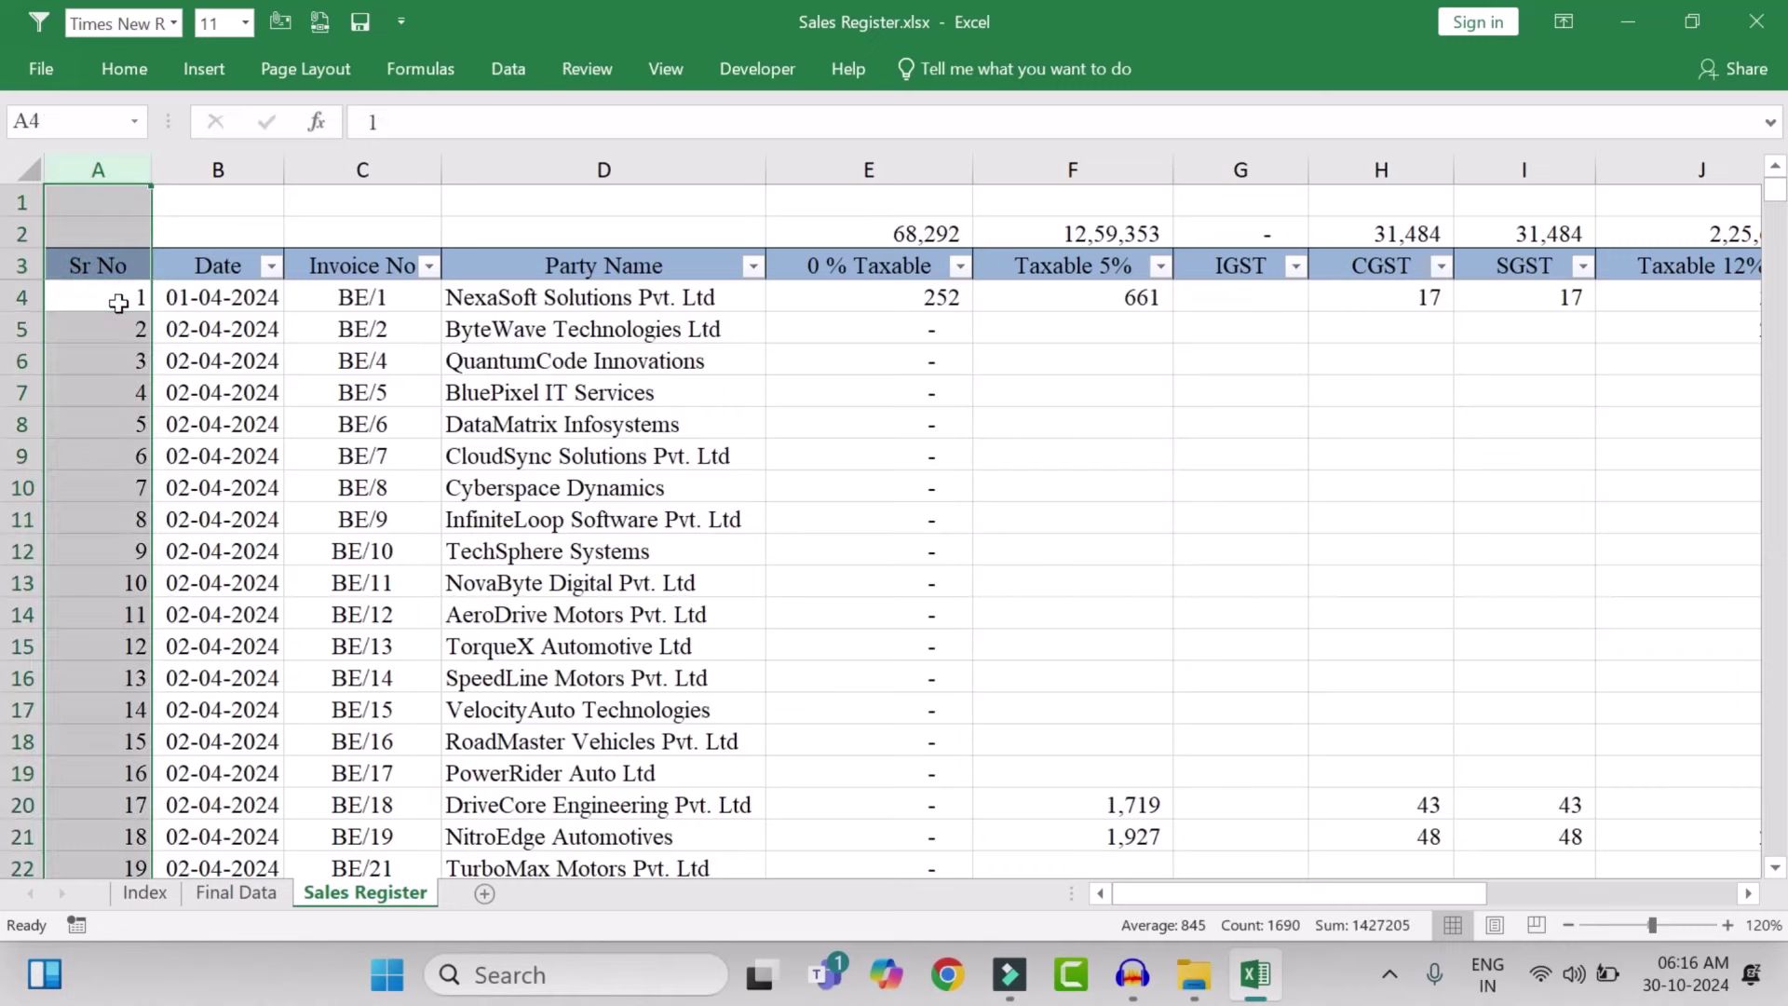
{"action": "key", "text": "Delete"}
{"action": "left_click", "coordinate": [119, 264]}
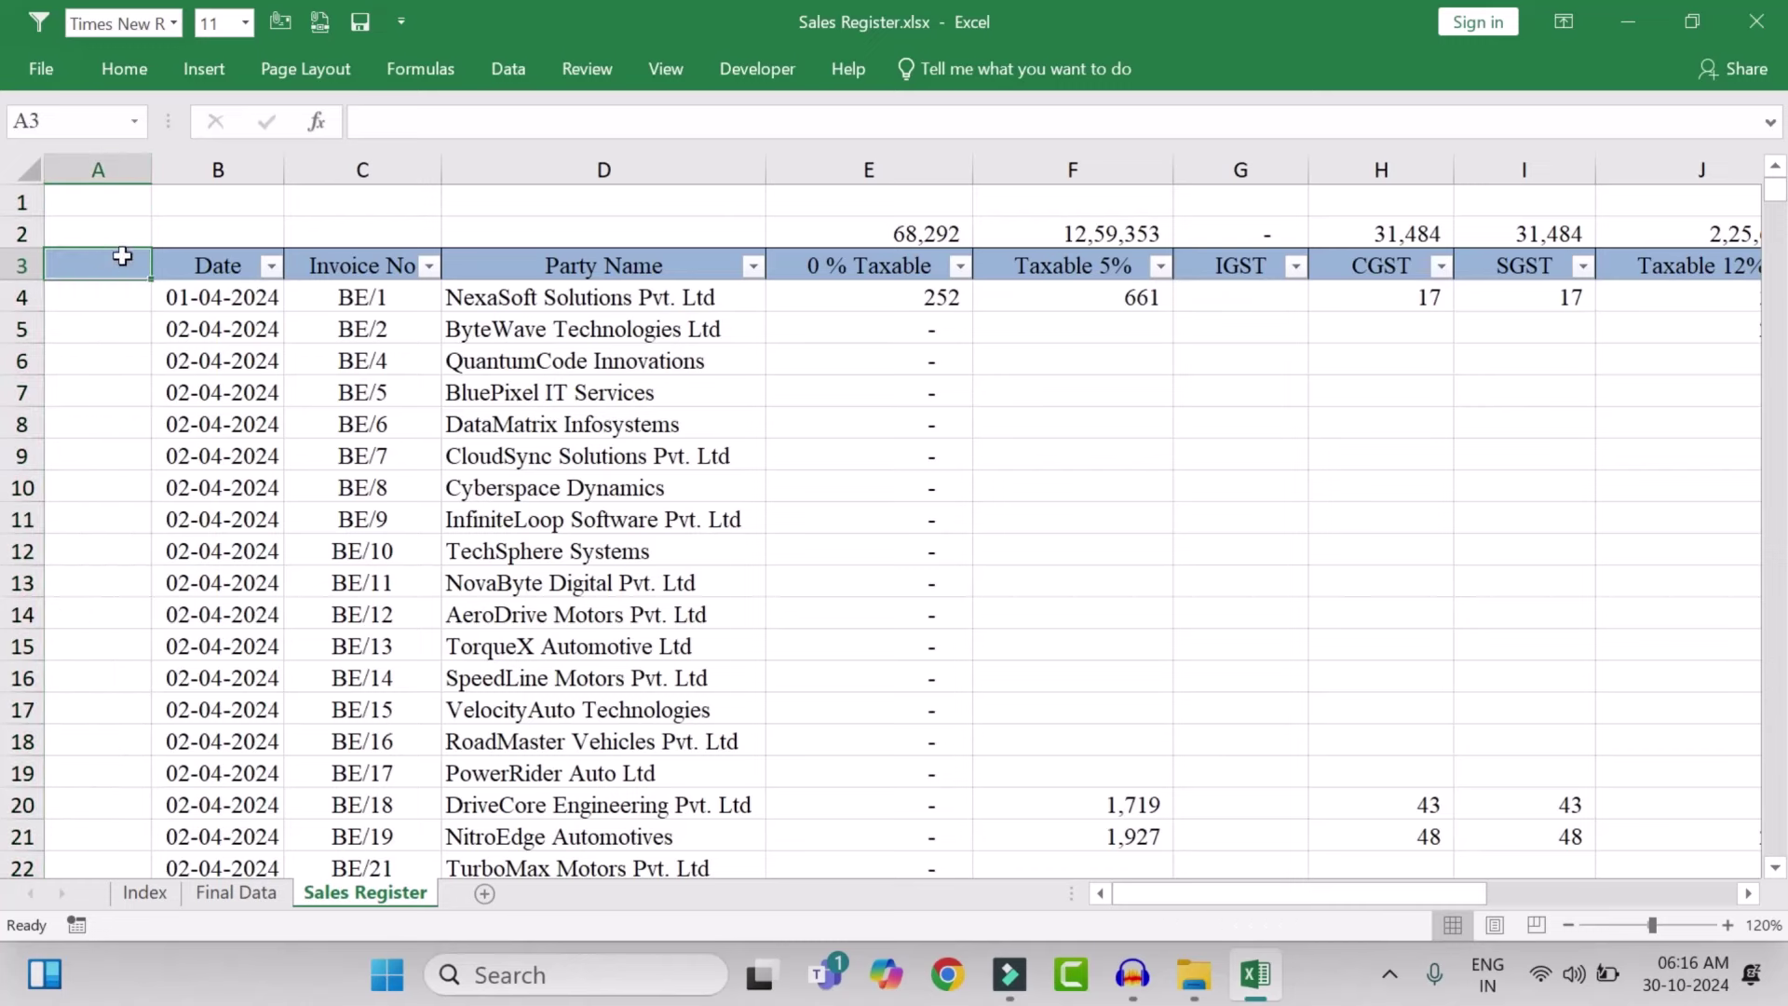
{"action": "type", "text": "Sr No"}
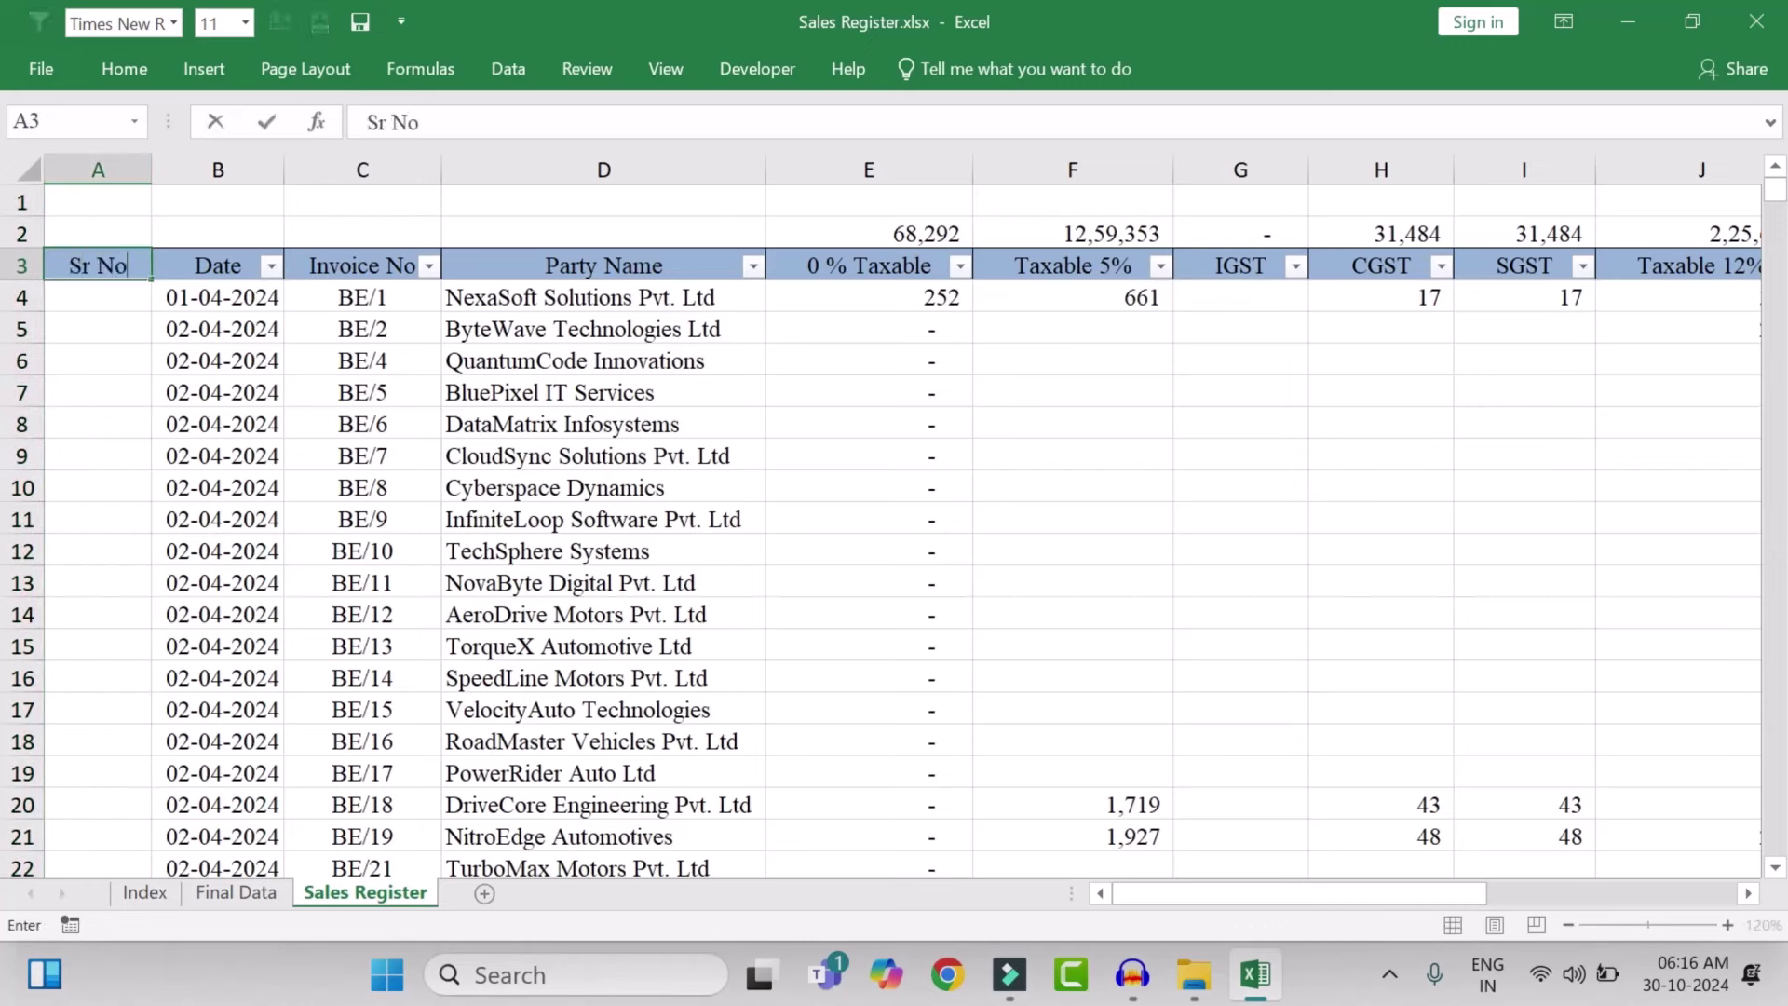
{"action": "key", "text": "Return"}
Enter serial numbers 1 and 2 in A4 and A5 and fill the series down to the last invoice row
{"action": "type", "text": "1"}
{"action": "key", "text": "Return"}
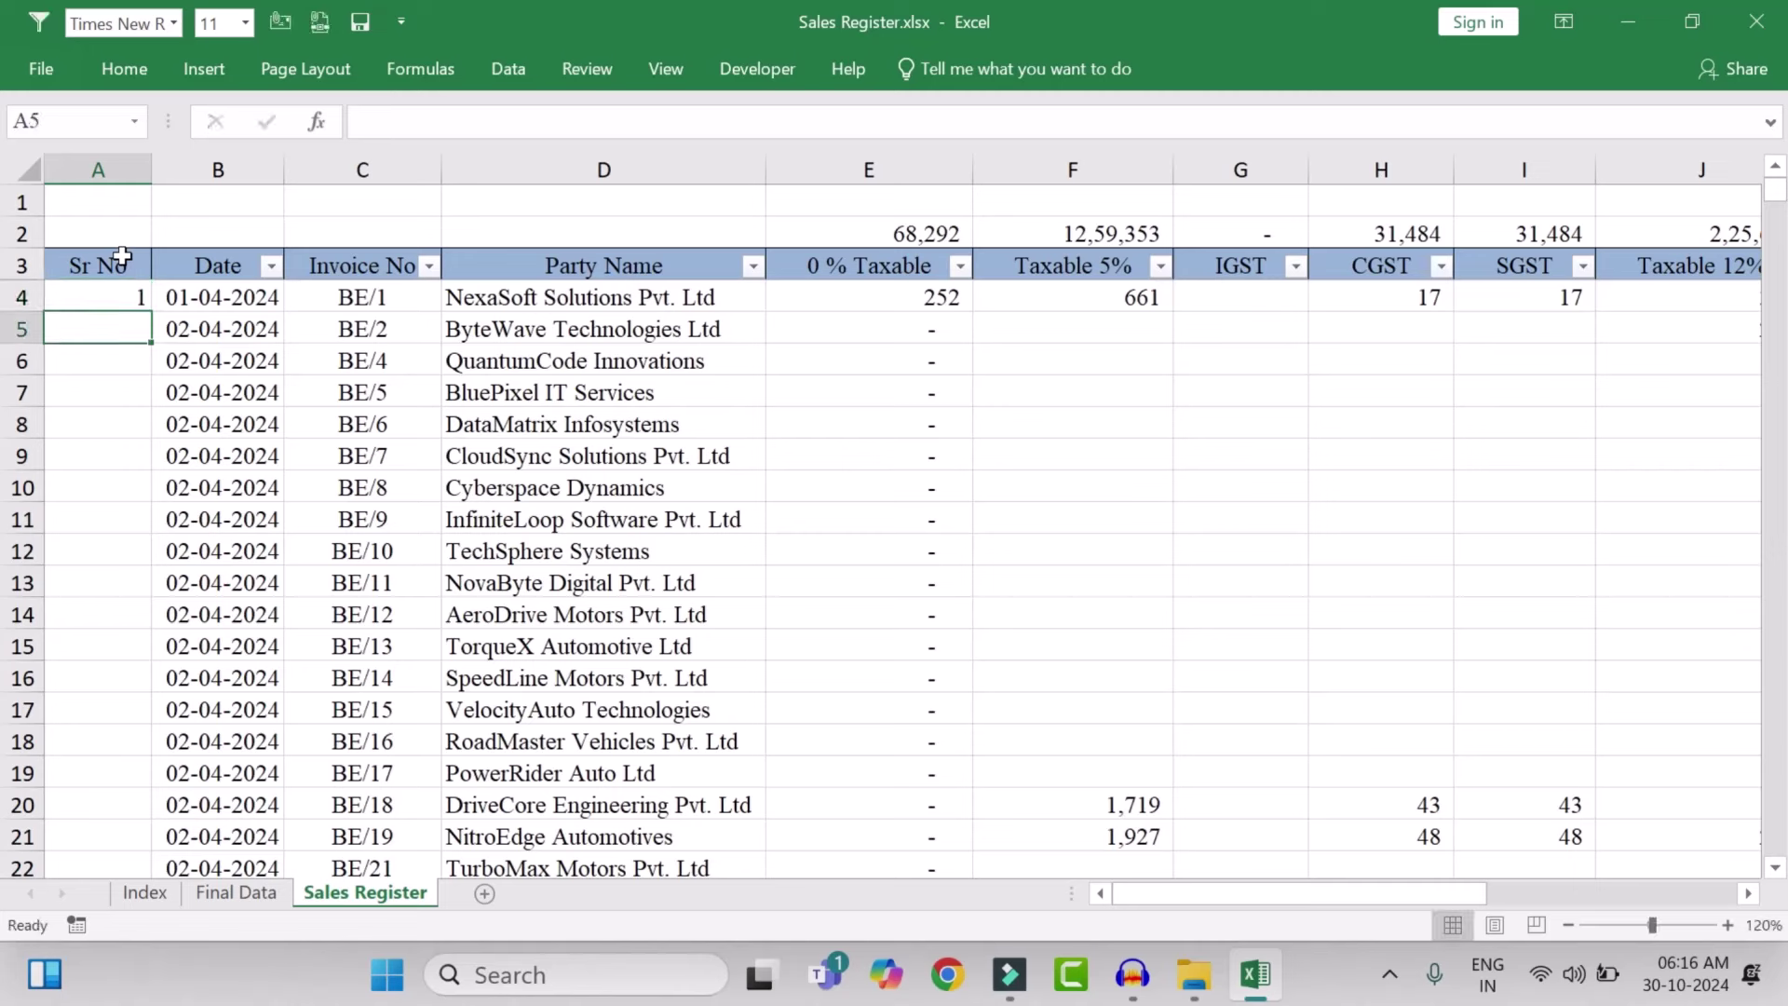
{"action": "type", "text": "2"}
{"action": "key", "text": "Return"}
{"action": "left_click_drag", "start_coordinate": [125, 287], "coordinate": [128, 330]}
{"action": "double_click", "coordinate": [151, 345]}
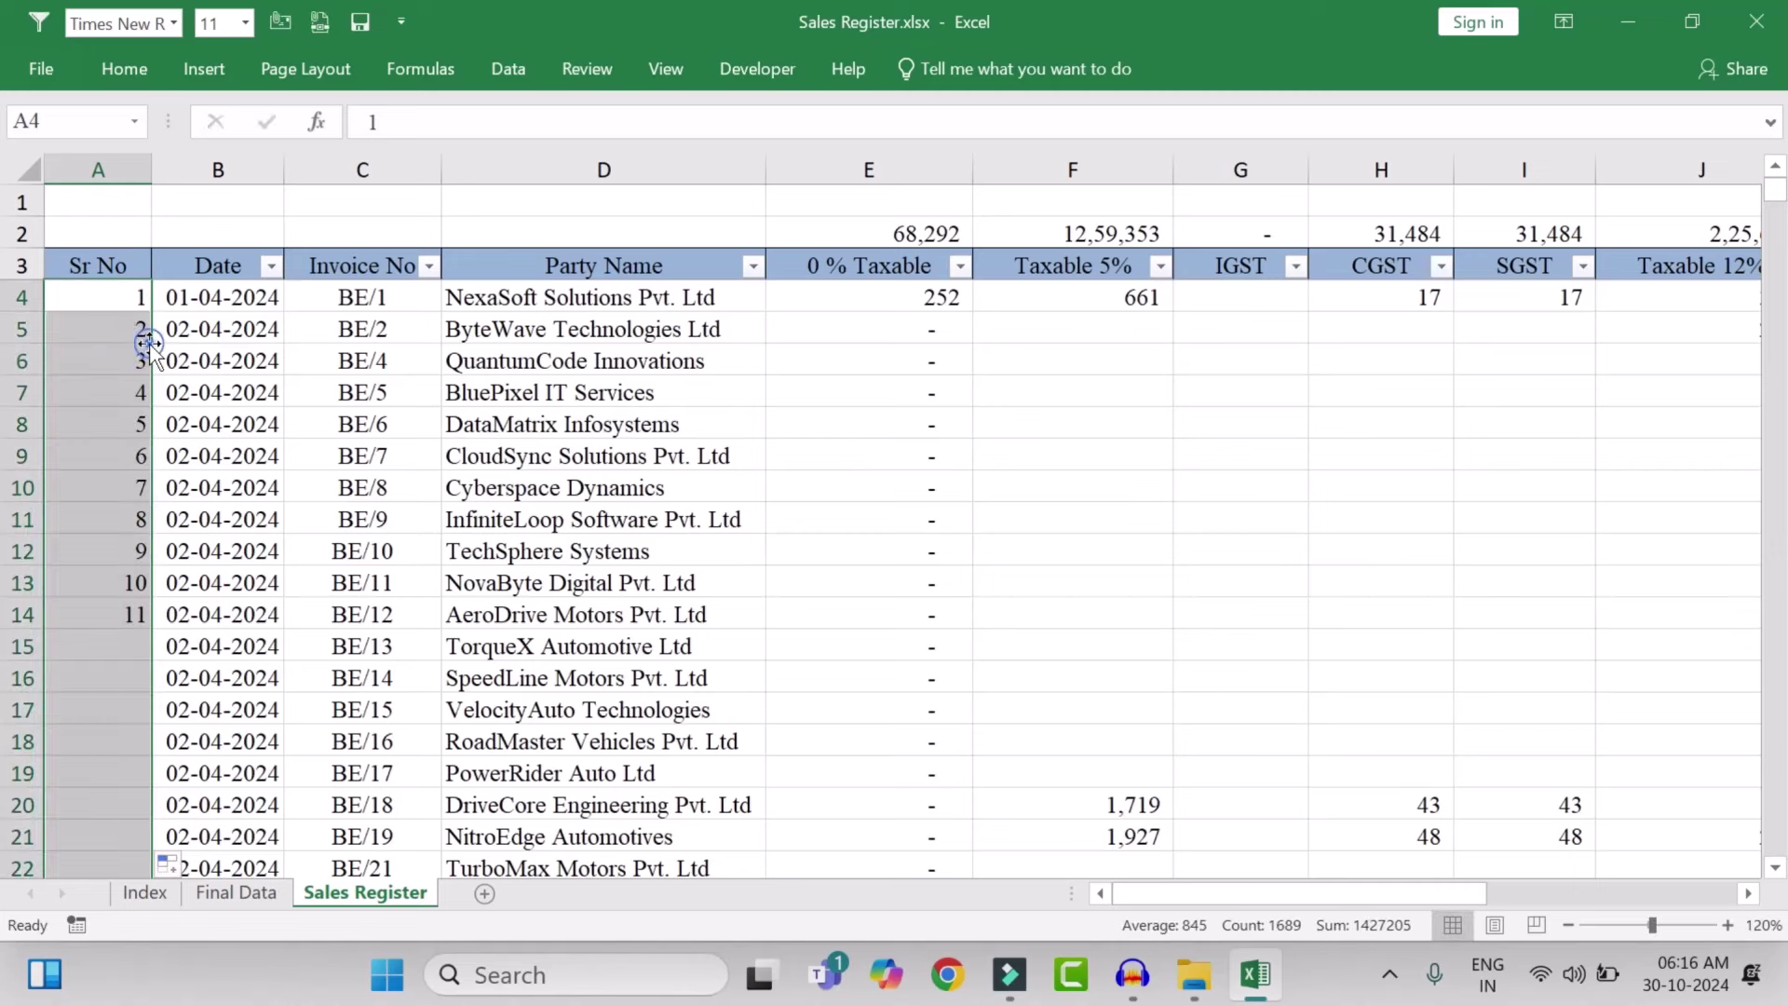
{"action": "left_click", "coordinate": [204, 335]}
{"action": "left_click", "coordinate": [207, 361]}
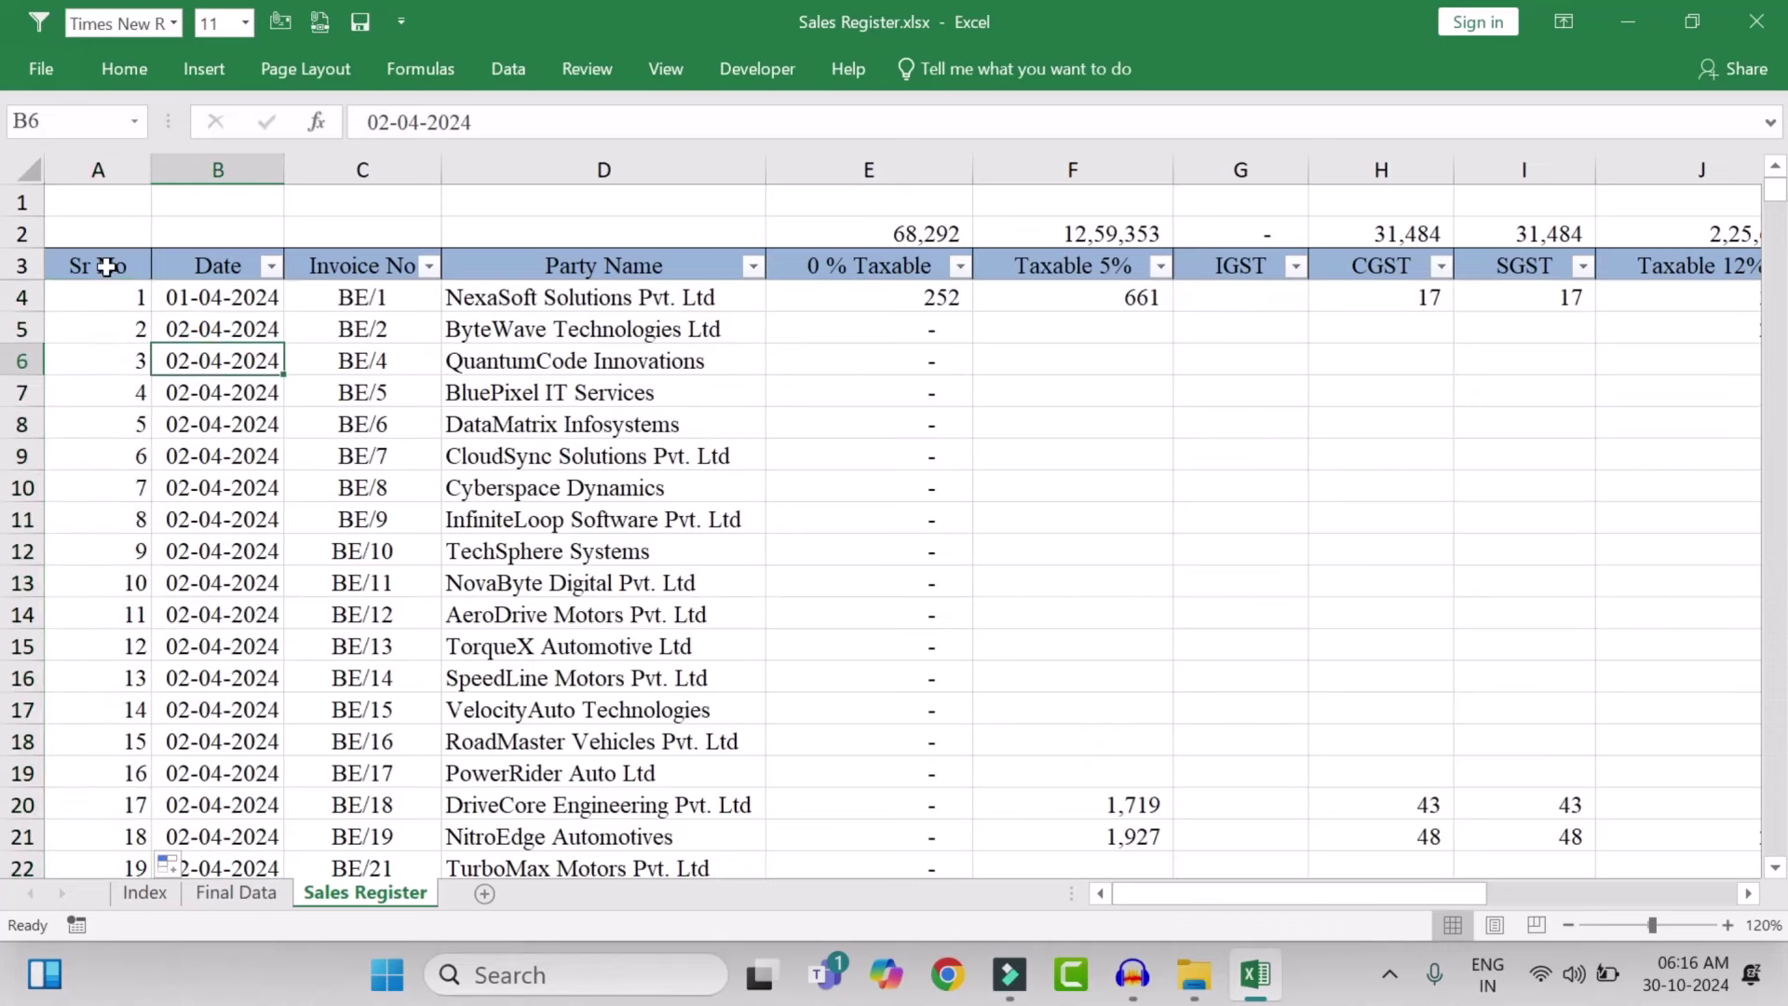
Copy the Sr No through Party Name data, headers included, from the Sales Register into a new worksheet starting at A3
{"action": "left_click_drag", "start_coordinate": [107, 266], "coordinate": [690, 258]}
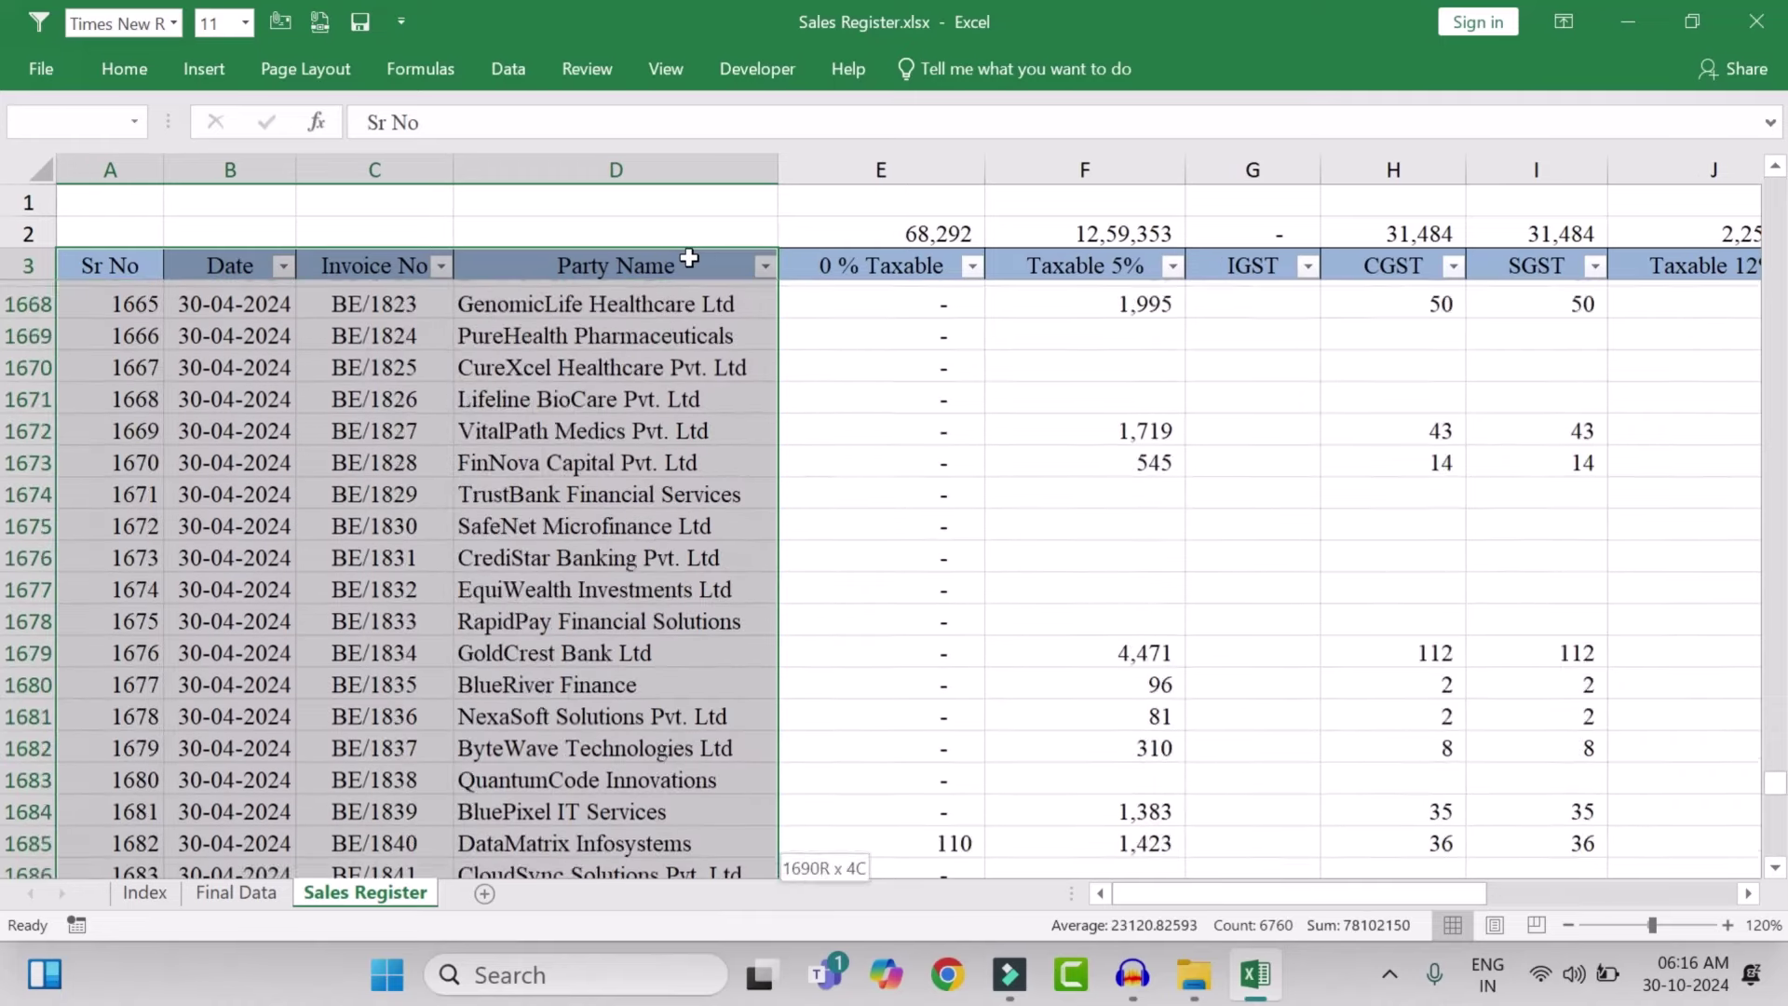
{"action": "key", "text": "ctrl+shift+Down"}
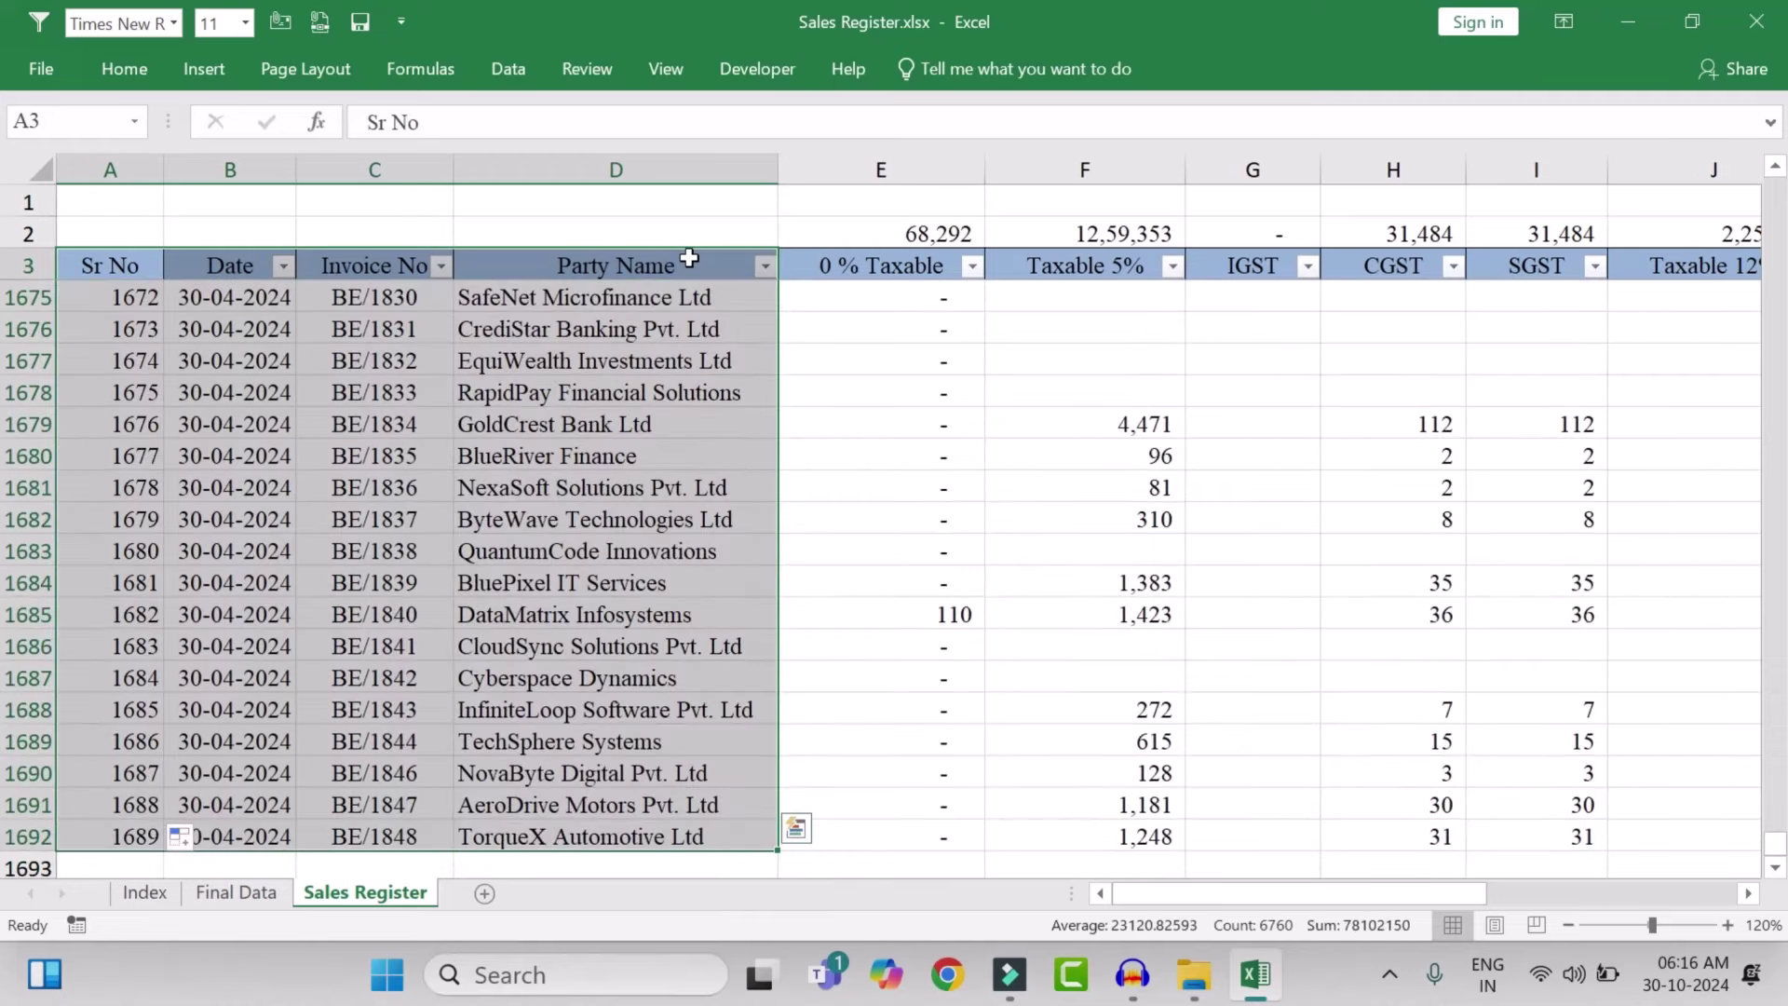
{"action": "key", "text": "ctrl+c"}
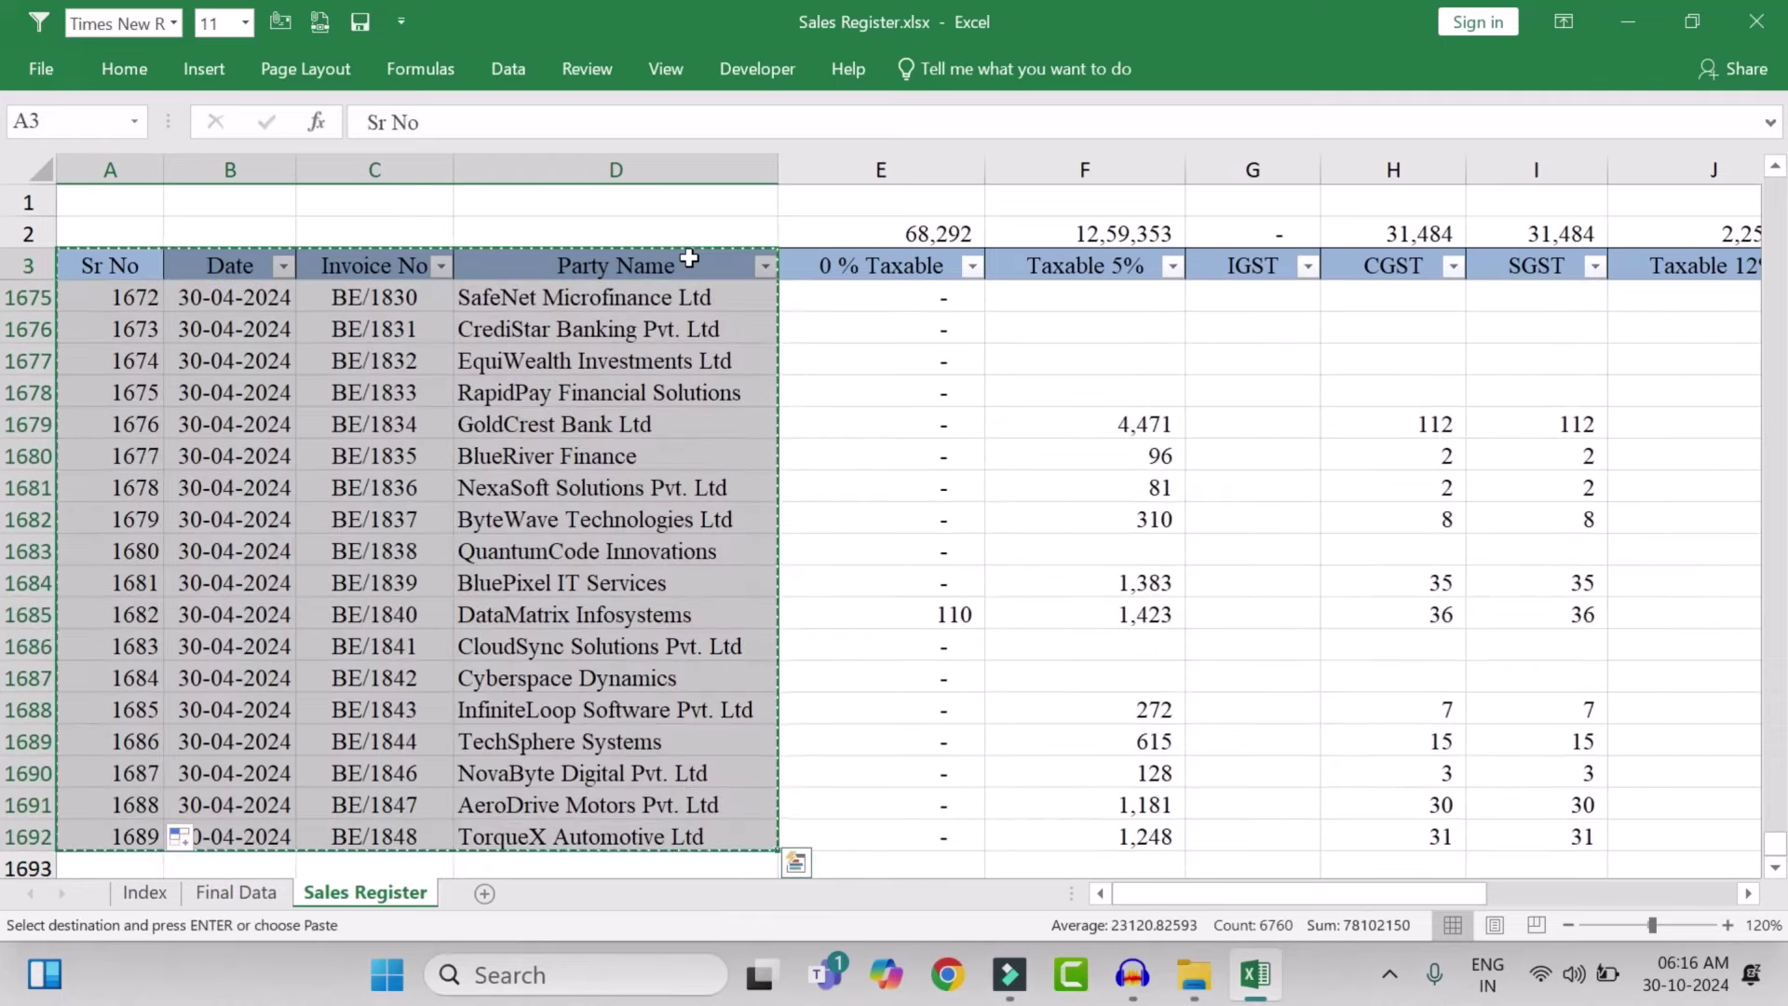
{"action": "key", "text": "shift+F11"}
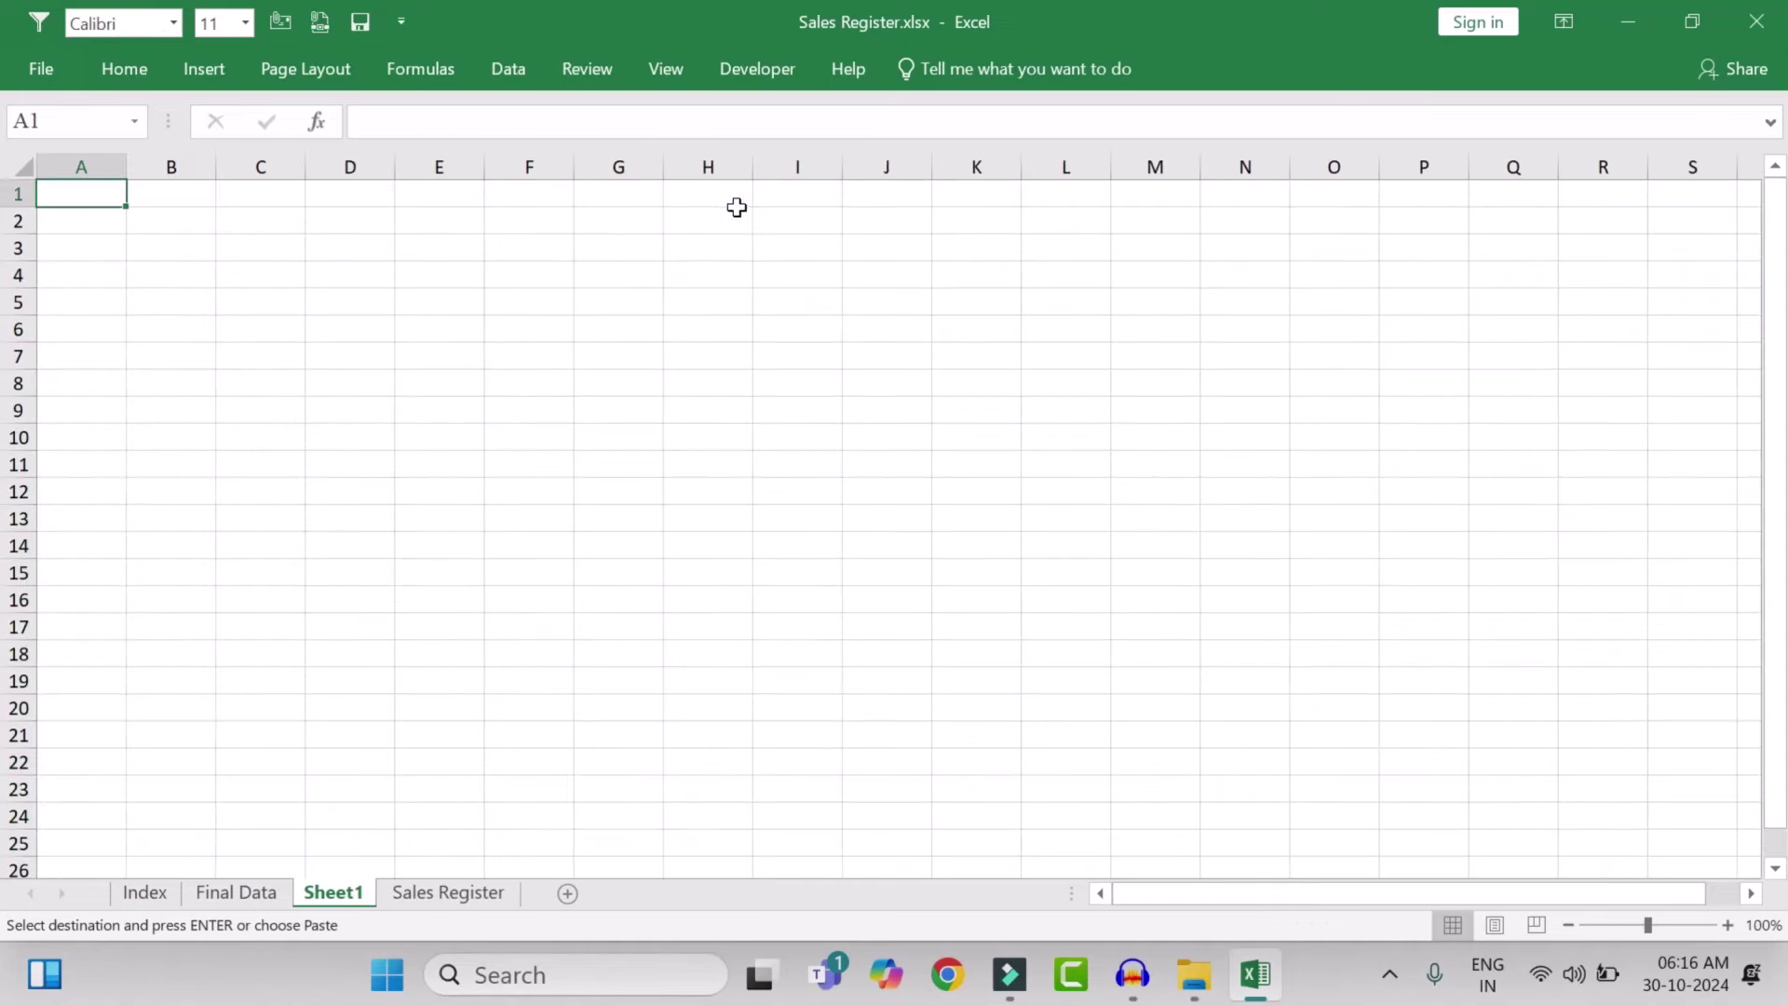
{"action": "left_click", "coordinate": [93, 252]}
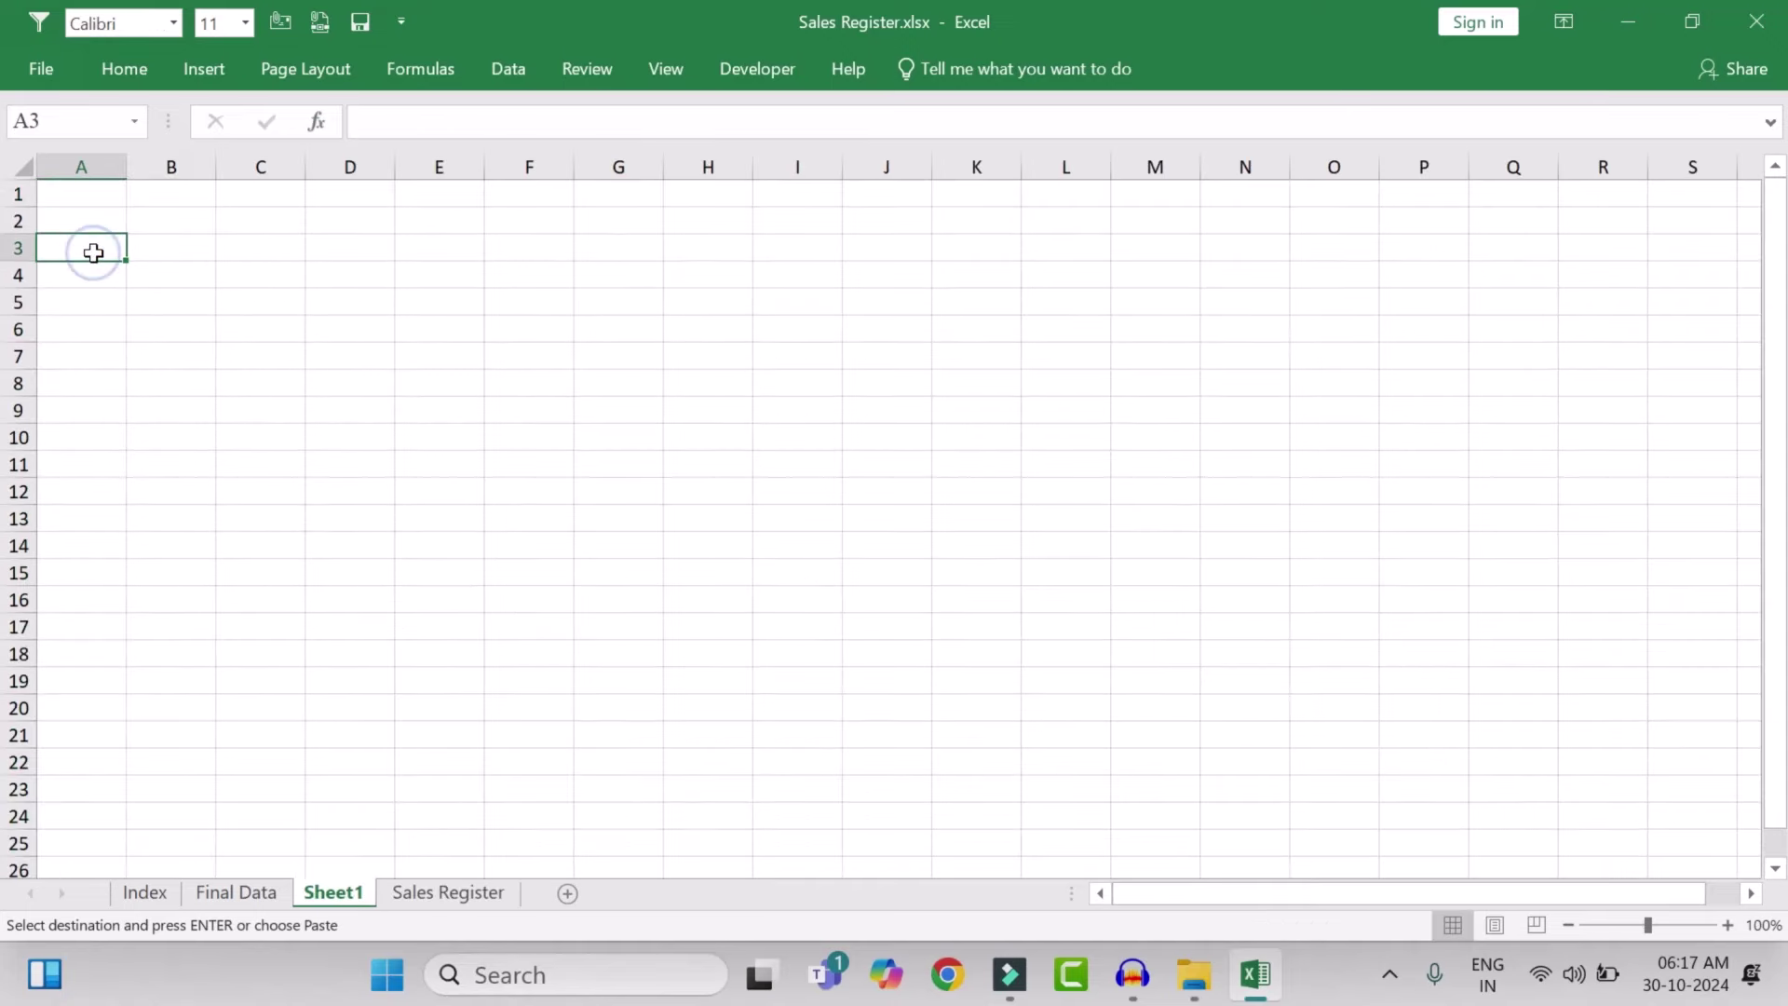
{"action": "key", "text": "ctrl+v"}
AutoFit the widths of the pasted columns on the new sheet
{"action": "key", "text": "alt+h"}
{"action": "key", "text": "o"}
{"action": "key", "text": "i"}
{"action": "scroll", "coordinate": [94, 251], "scroll_direction": "up", "scroll_amount": 2}
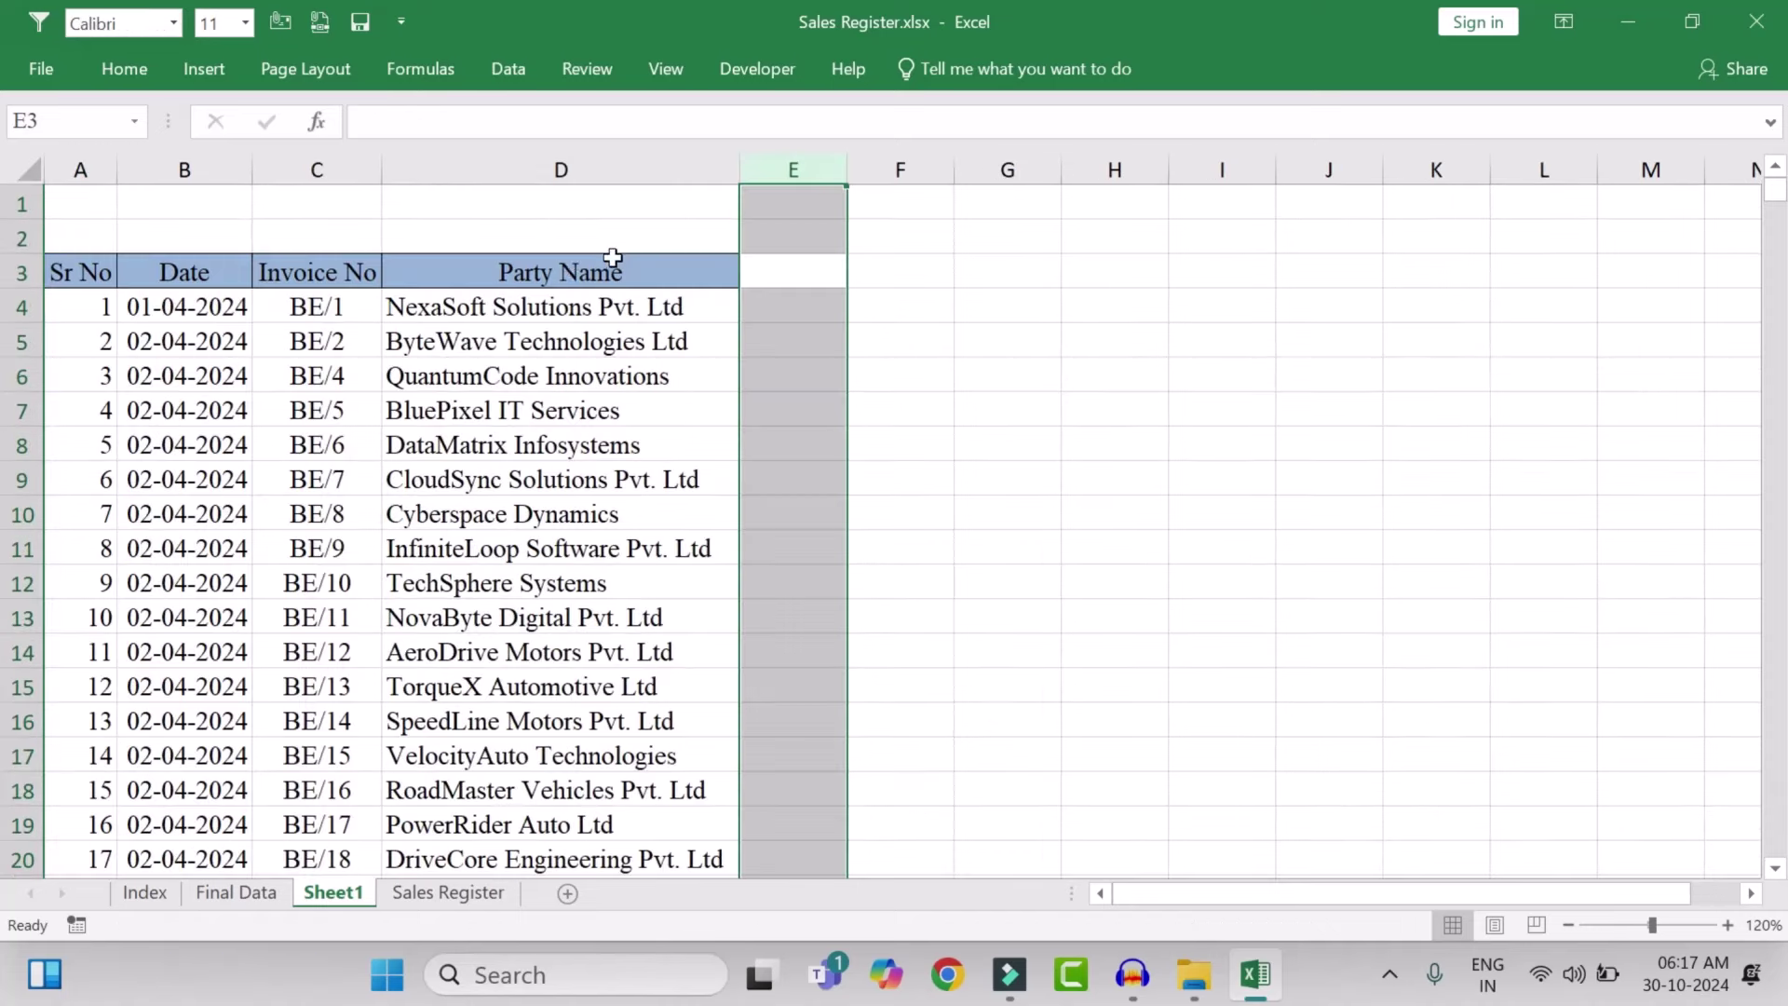
Add a Tax Rate header in E3 of the new sheet, using the Party Name header's formatting
{"action": "left_click", "coordinate": [611, 263]}
{"action": "key", "text": "ctrl+c"}
{"action": "left_click", "coordinate": [774, 270]}
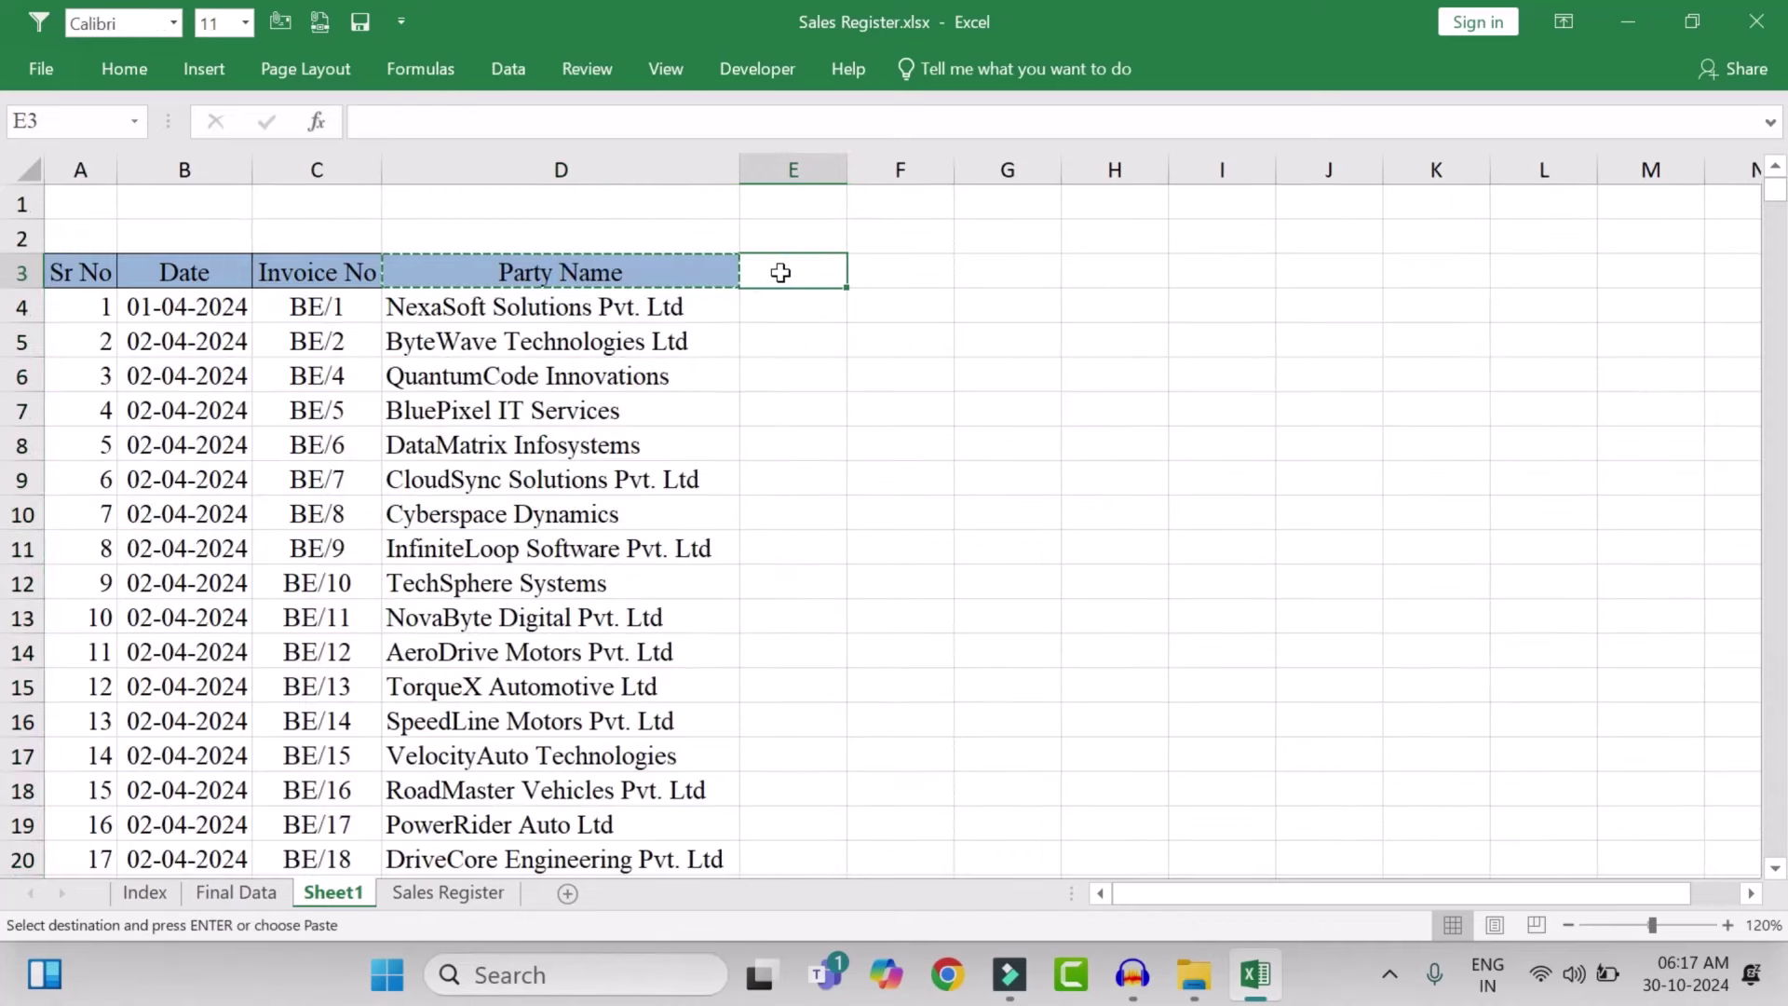
{"action": "key", "text": "ctrl+v"}
{"action": "type", "text": "Tax Rate"}
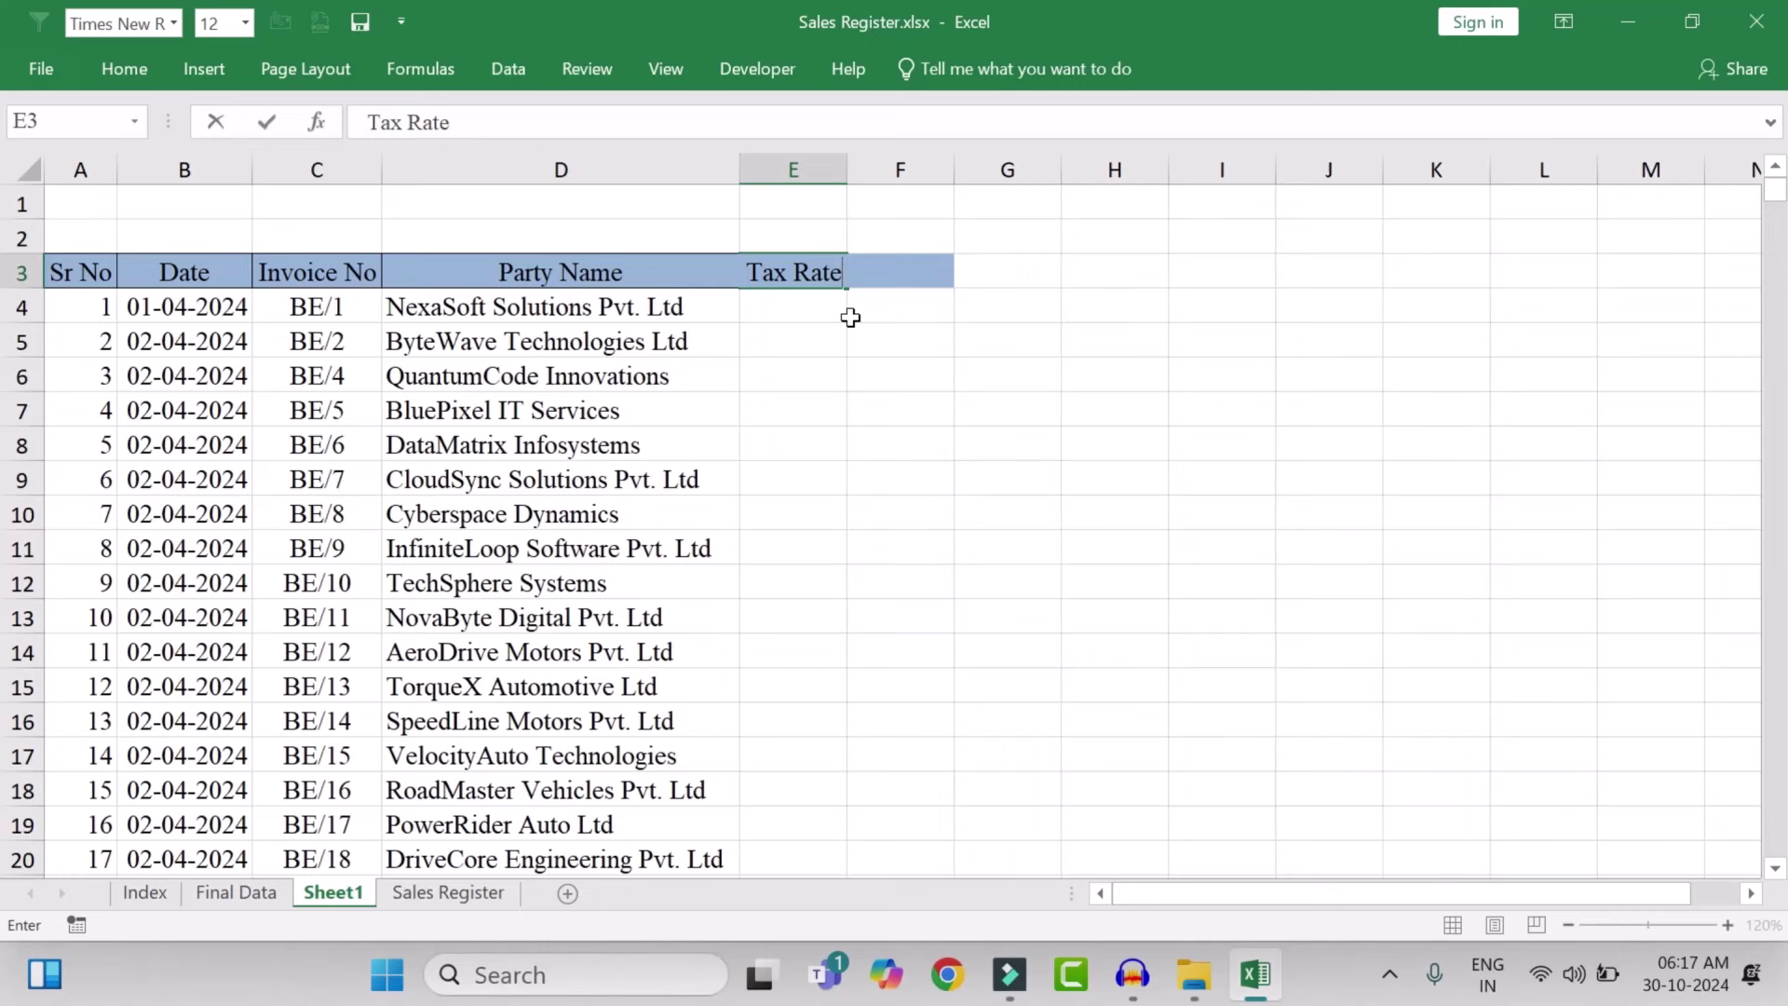
{"action": "key", "text": "Return"}
Enter 0% in E4 and copy it down the Tax Rate column to the last invoice row, E1692
{"action": "type", "text": "0"}
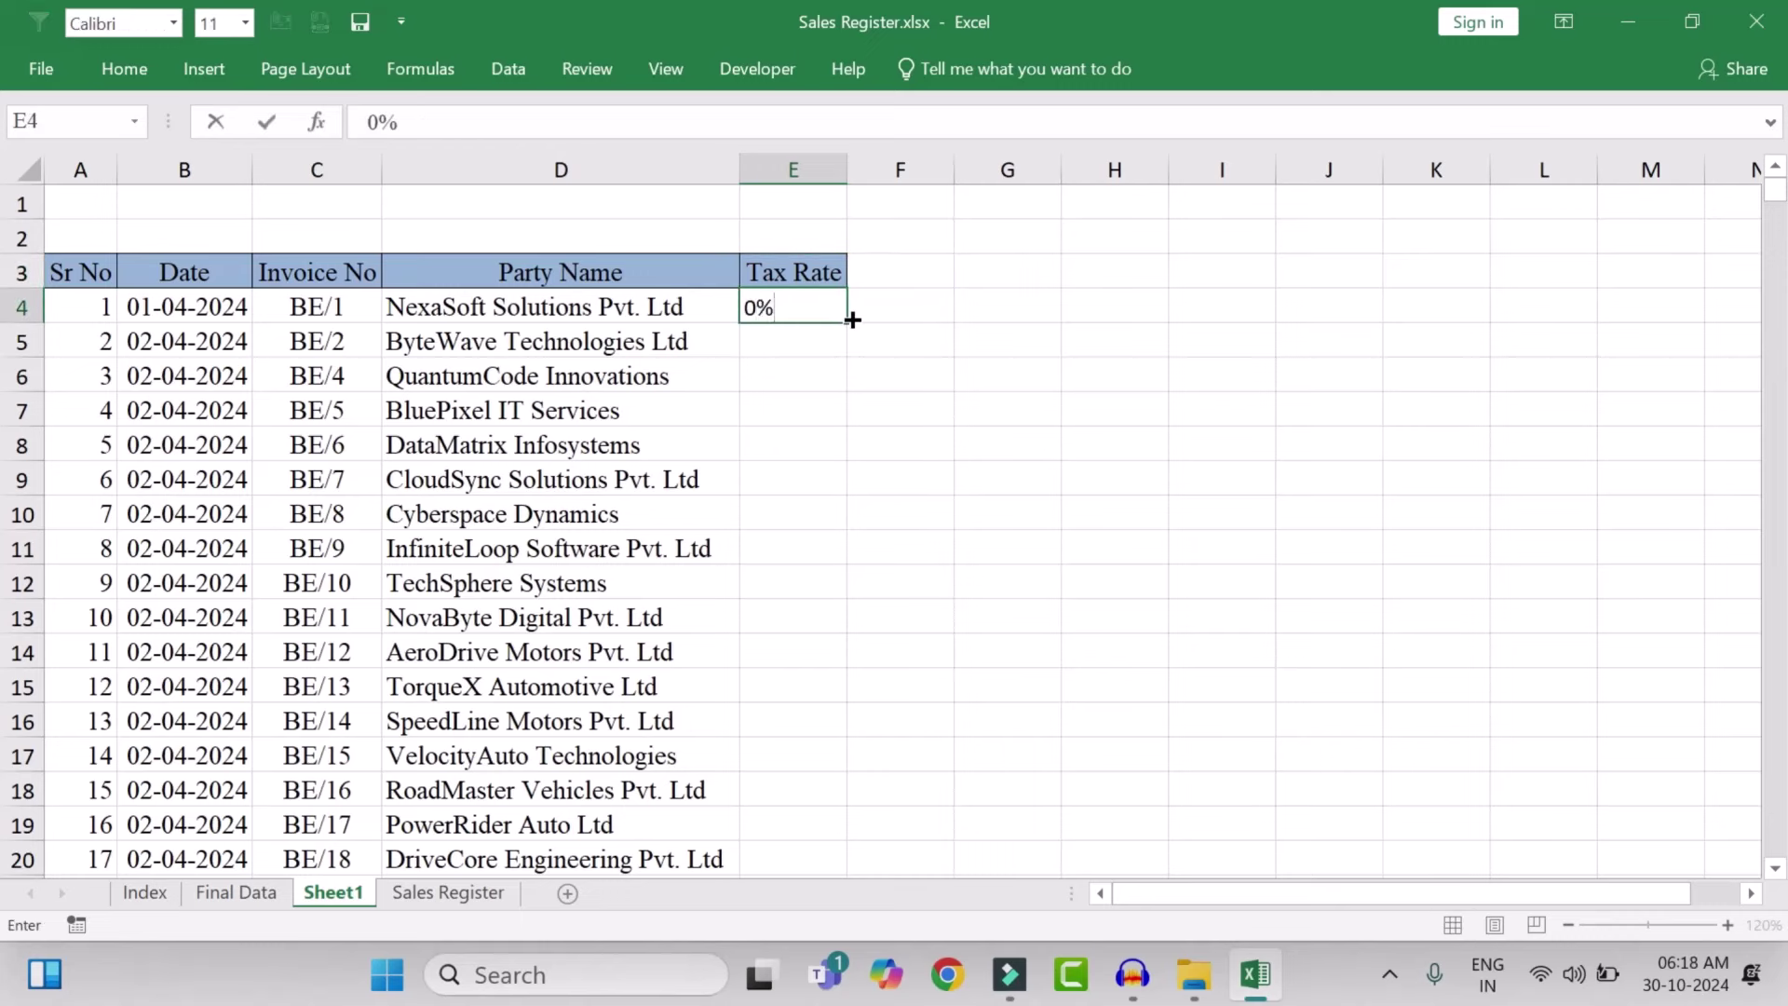
{"action": "key", "text": "Return"}
{"action": "key", "text": "Up"}
{"action": "key", "text": "ctrl+c"}
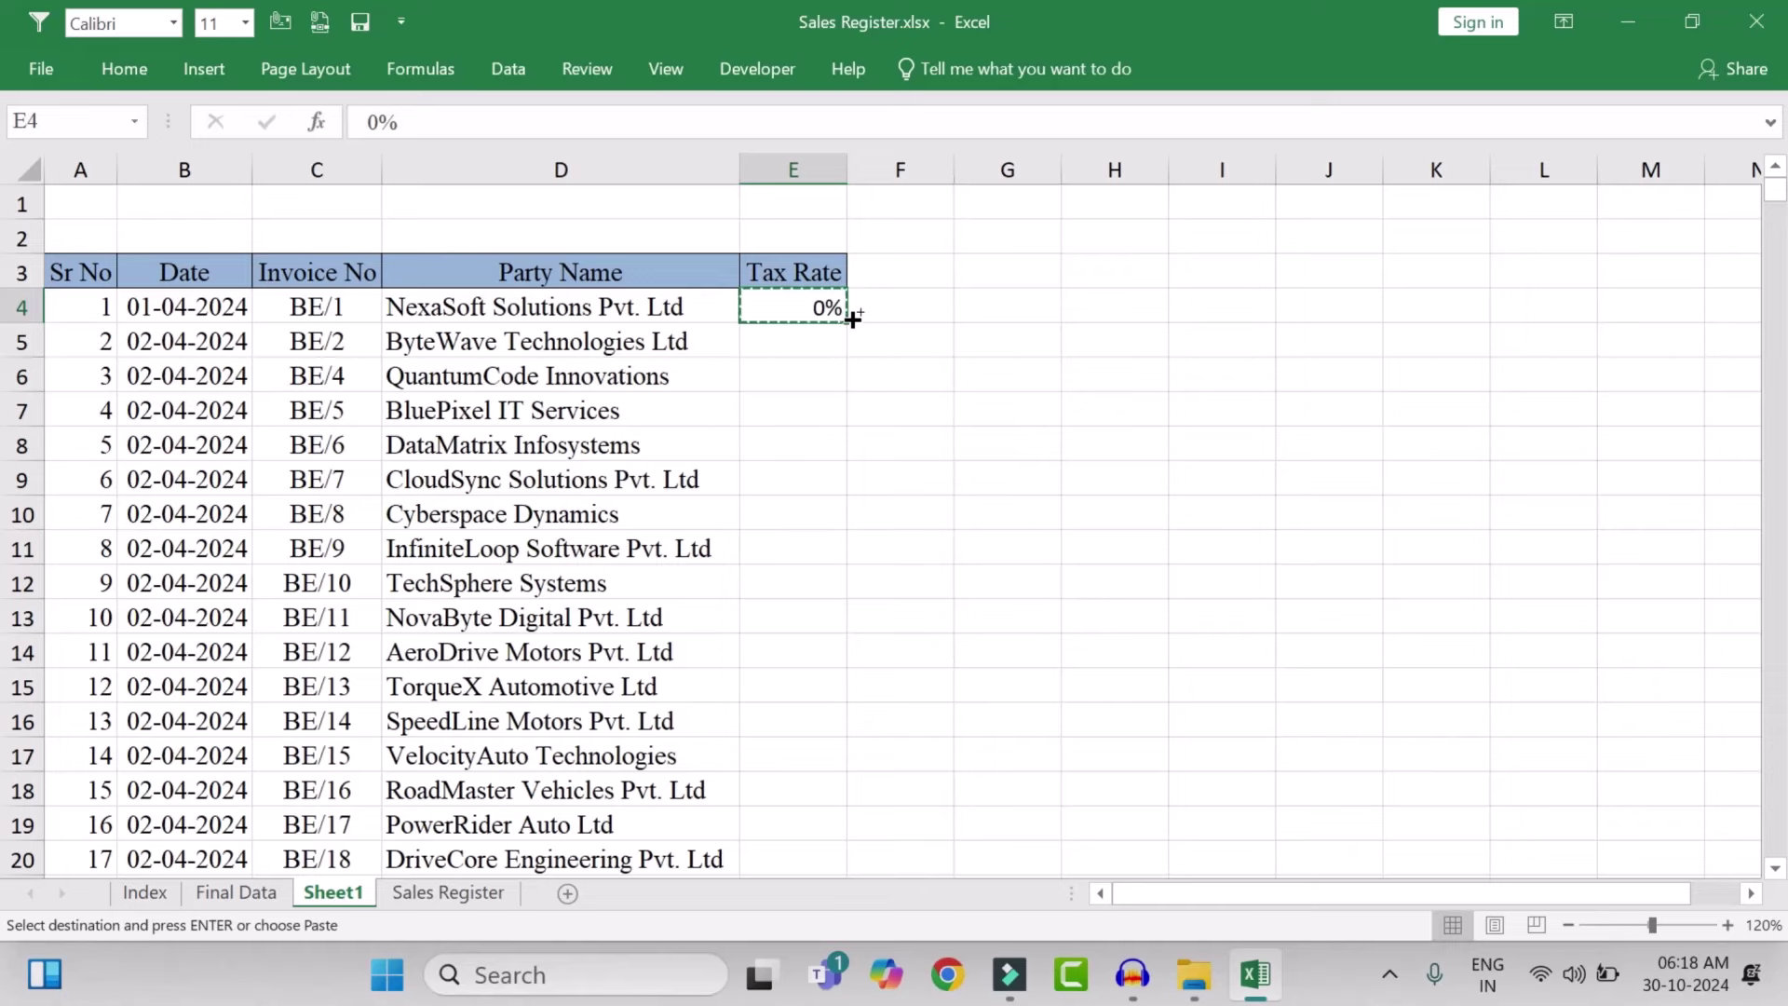
{"action": "key", "text": "Left"}
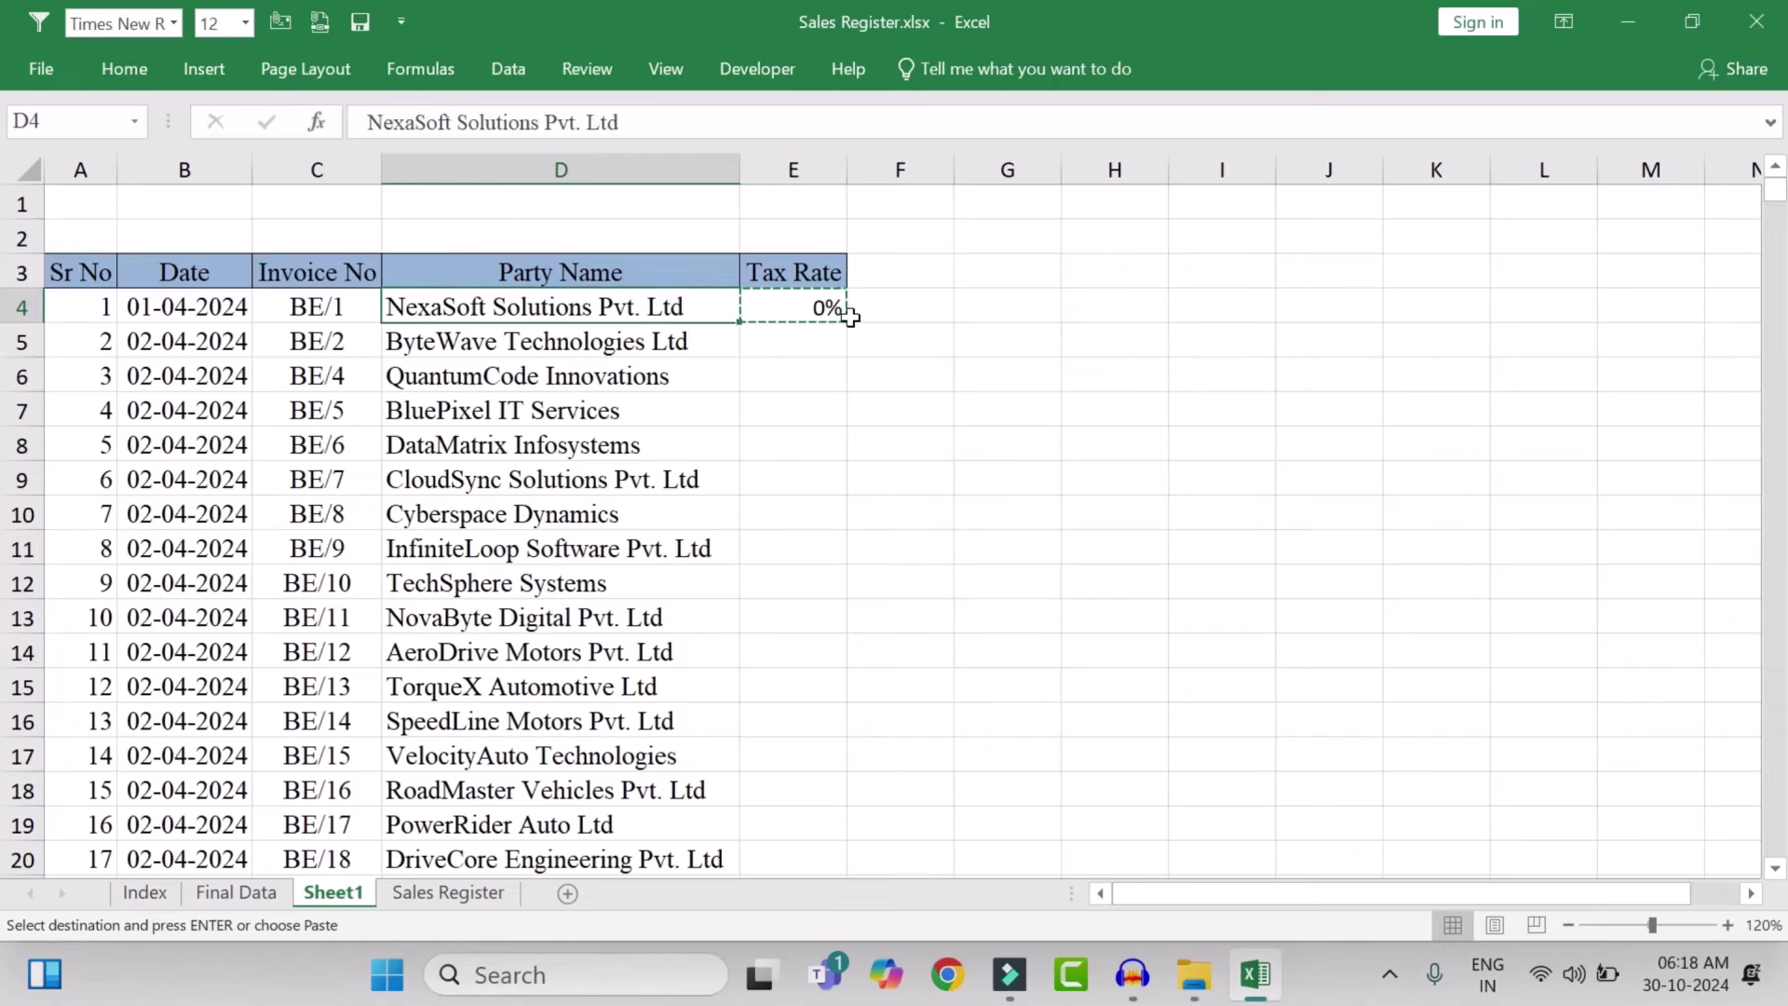
{"action": "key", "text": "ctrl+Down"}
{"action": "key", "text": "Right"}
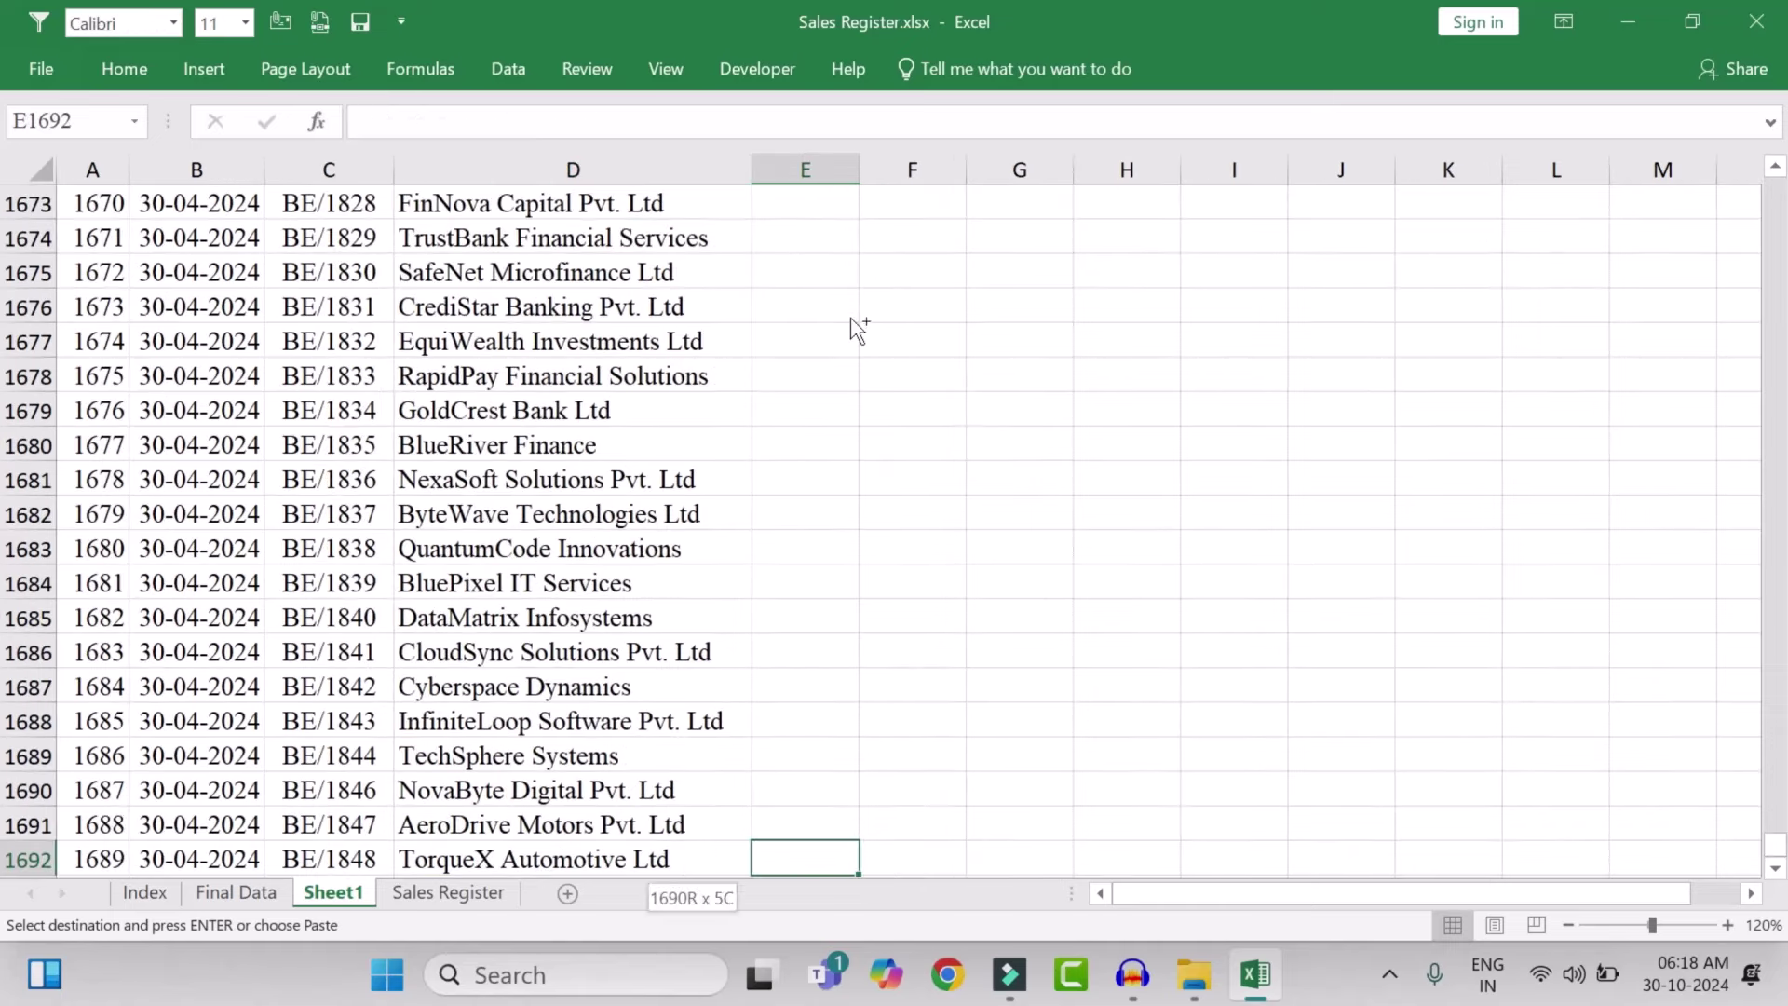
{"action": "key", "text": "ctrl+shift+Up"}
{"action": "key", "text": "ctrl+v"}
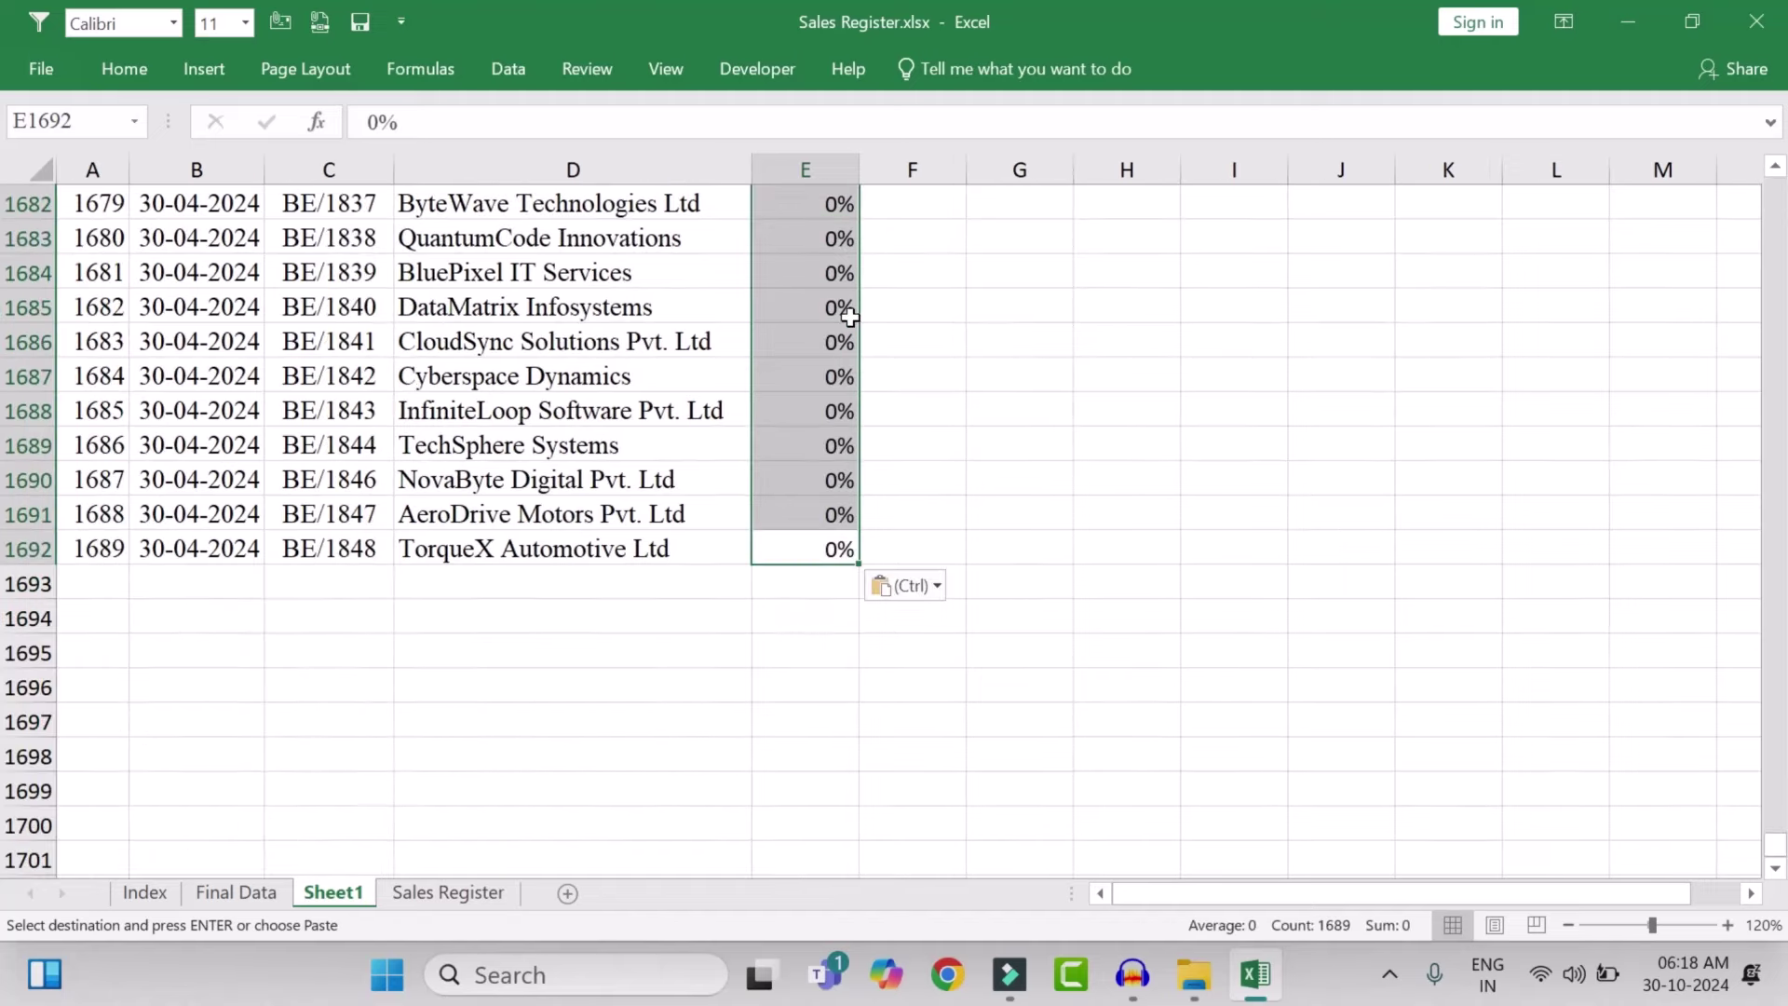
Copy the whole table A3:E1692 with its header row and paste the duplicate below it at A1694
{"action": "key", "text": "ctrl+Home"}
{"action": "key", "text": "ctrl+Down"}
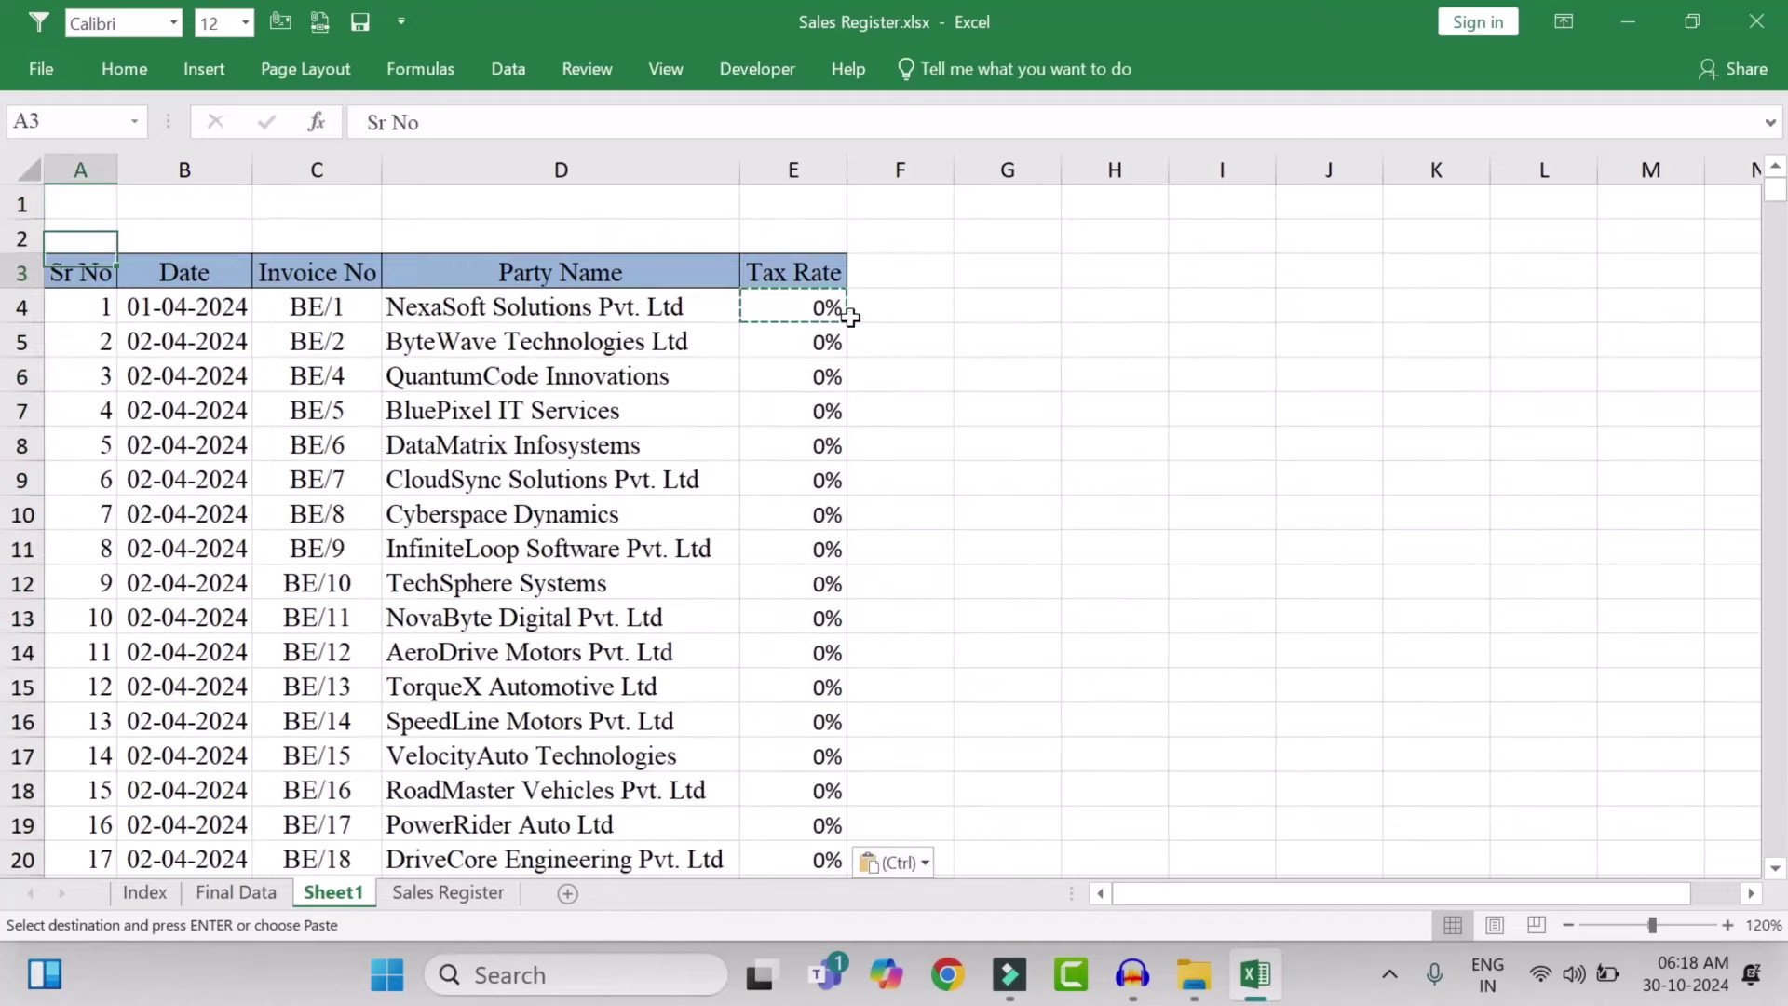
{"action": "key", "text": "ctrl+shift+Right"}
{"action": "key", "text": "ctrl+shift+Down"}
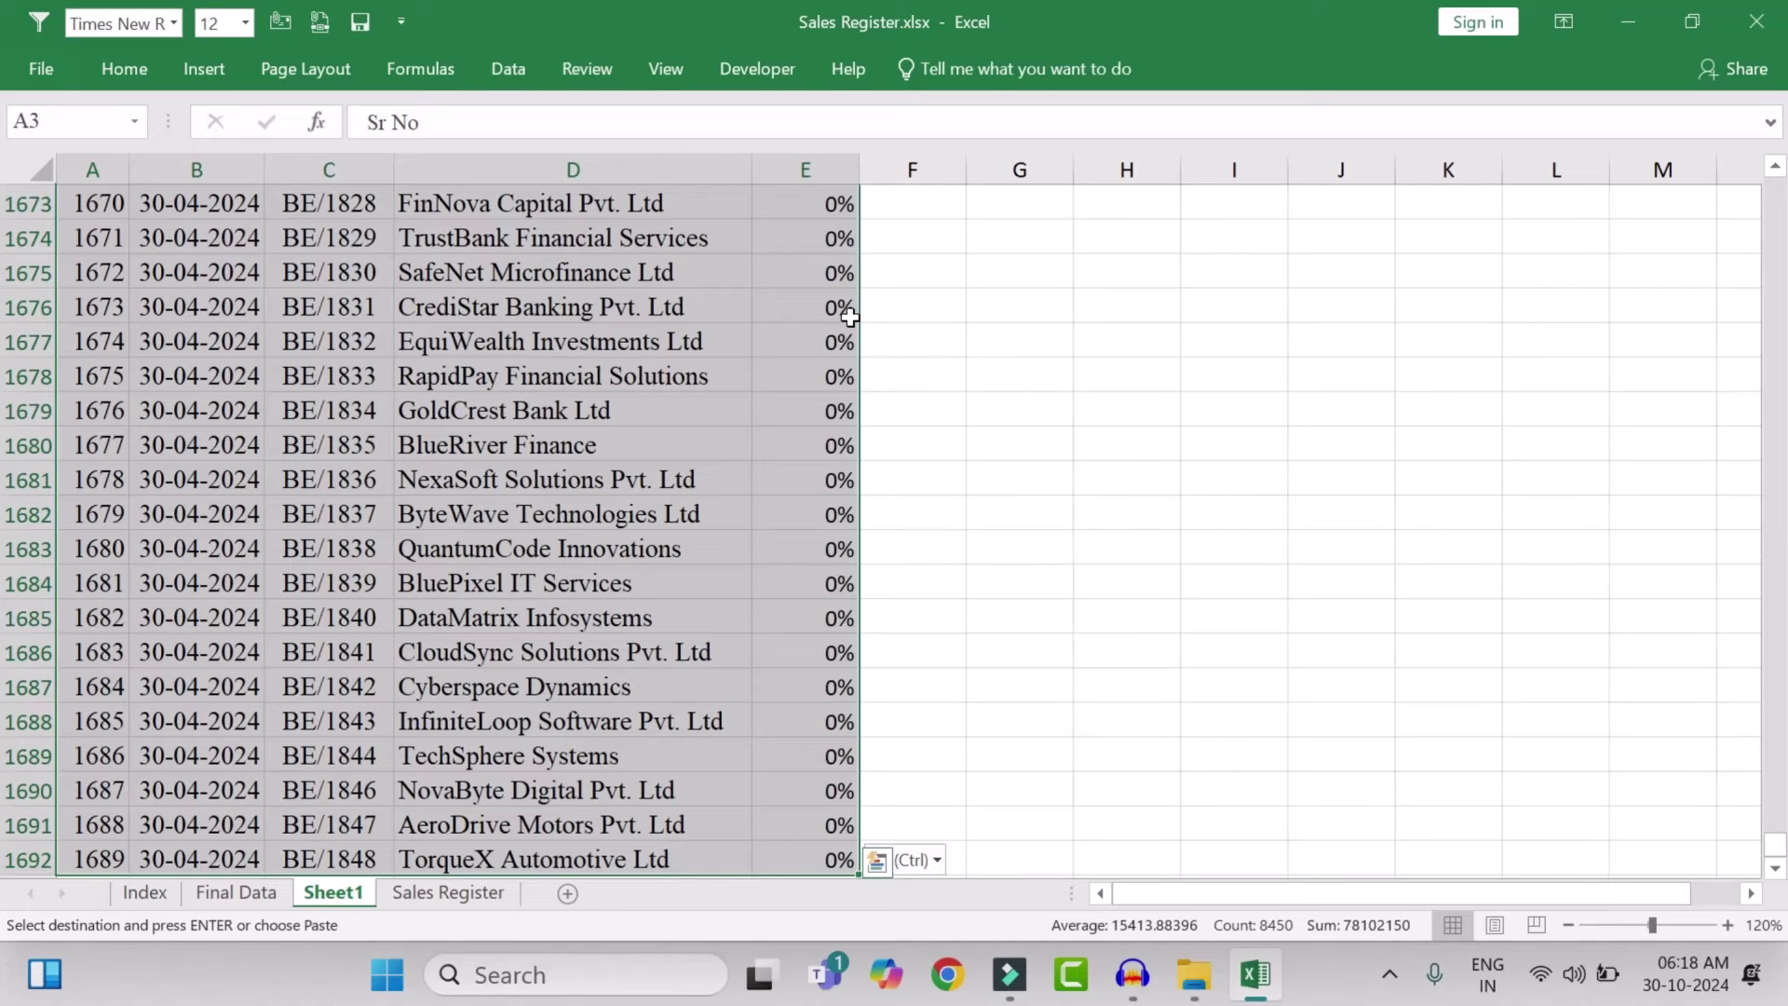
{"action": "key", "text": "ctrl+c"}
{"action": "key", "text": "ctrl+Down"}
{"action": "key", "text": "Down"}
{"action": "key", "text": "Down"}
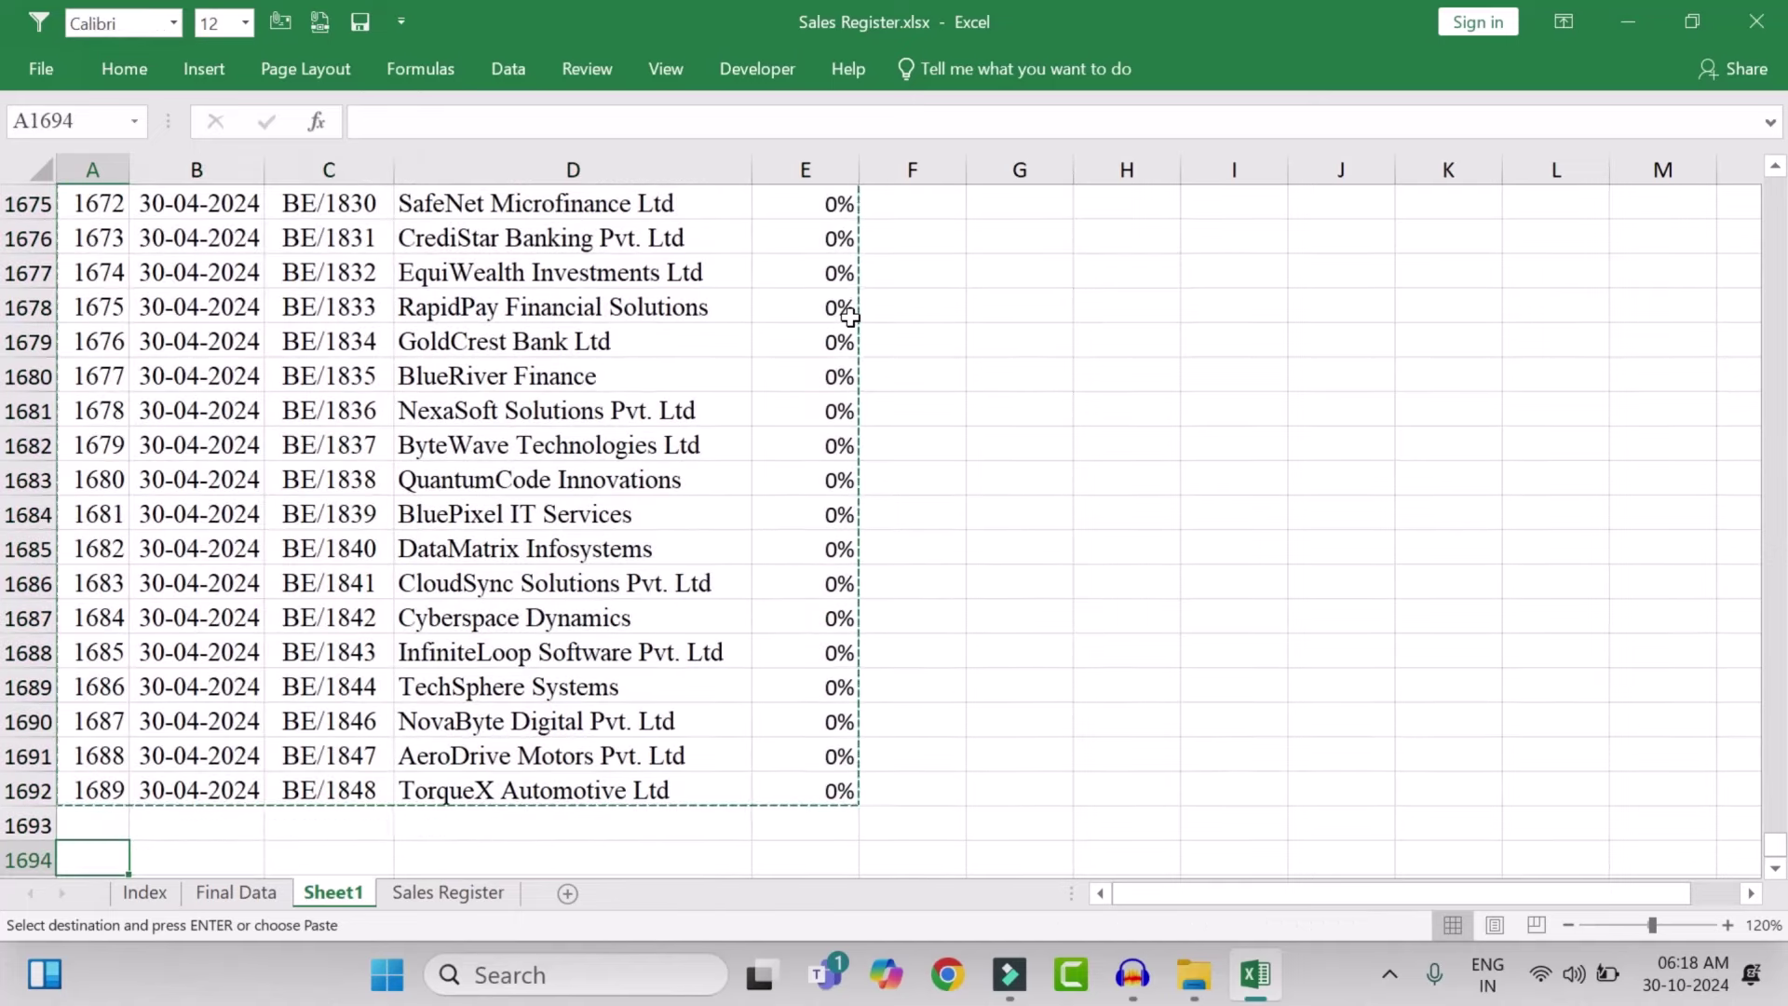
{"action": "key", "text": "ctrl+v"}
Enter 5% in E1695 and copy it down the second block's Tax Rate column to its last invoice row, E3383
{"action": "key", "text": "Right"}
{"action": "key", "text": "Right"}
{"action": "key", "text": "Right"}
{"action": "key", "text": "Right"}
{"action": "key", "text": "Down"}
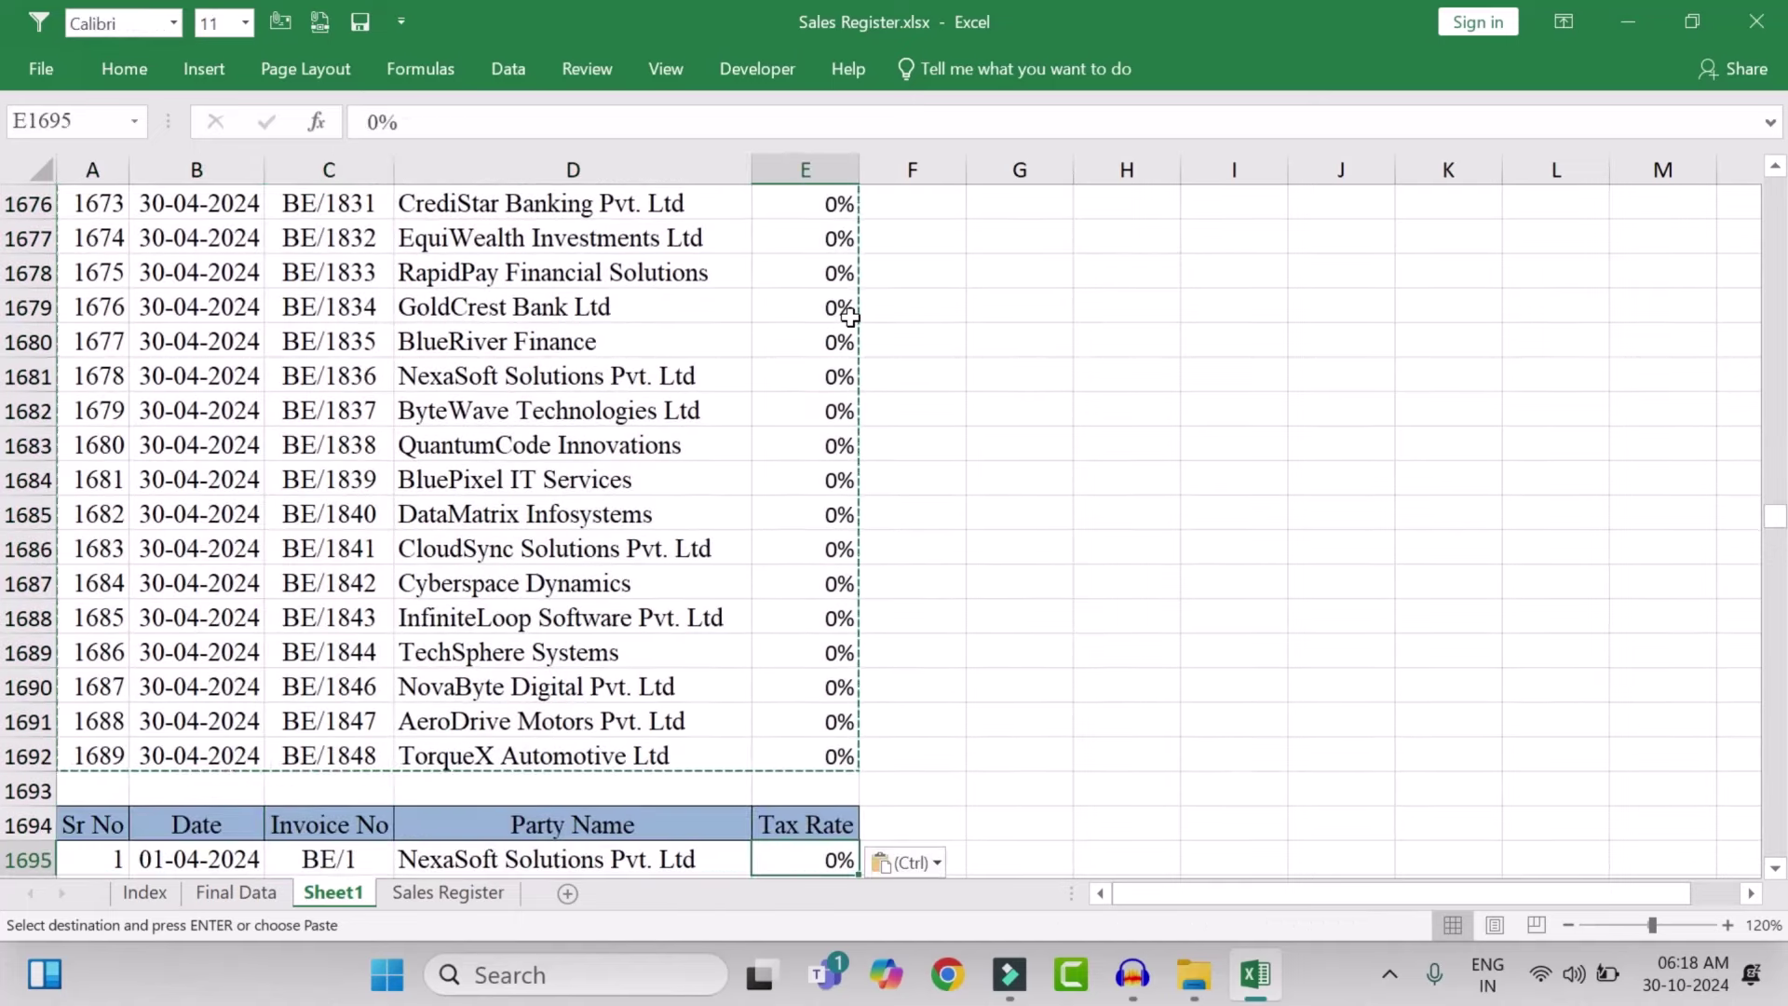
{"action": "type", "text": "5"}
{"action": "key", "text": "Return"}
{"action": "key", "text": "Up"}
{"action": "key", "text": "ctrl+c"}
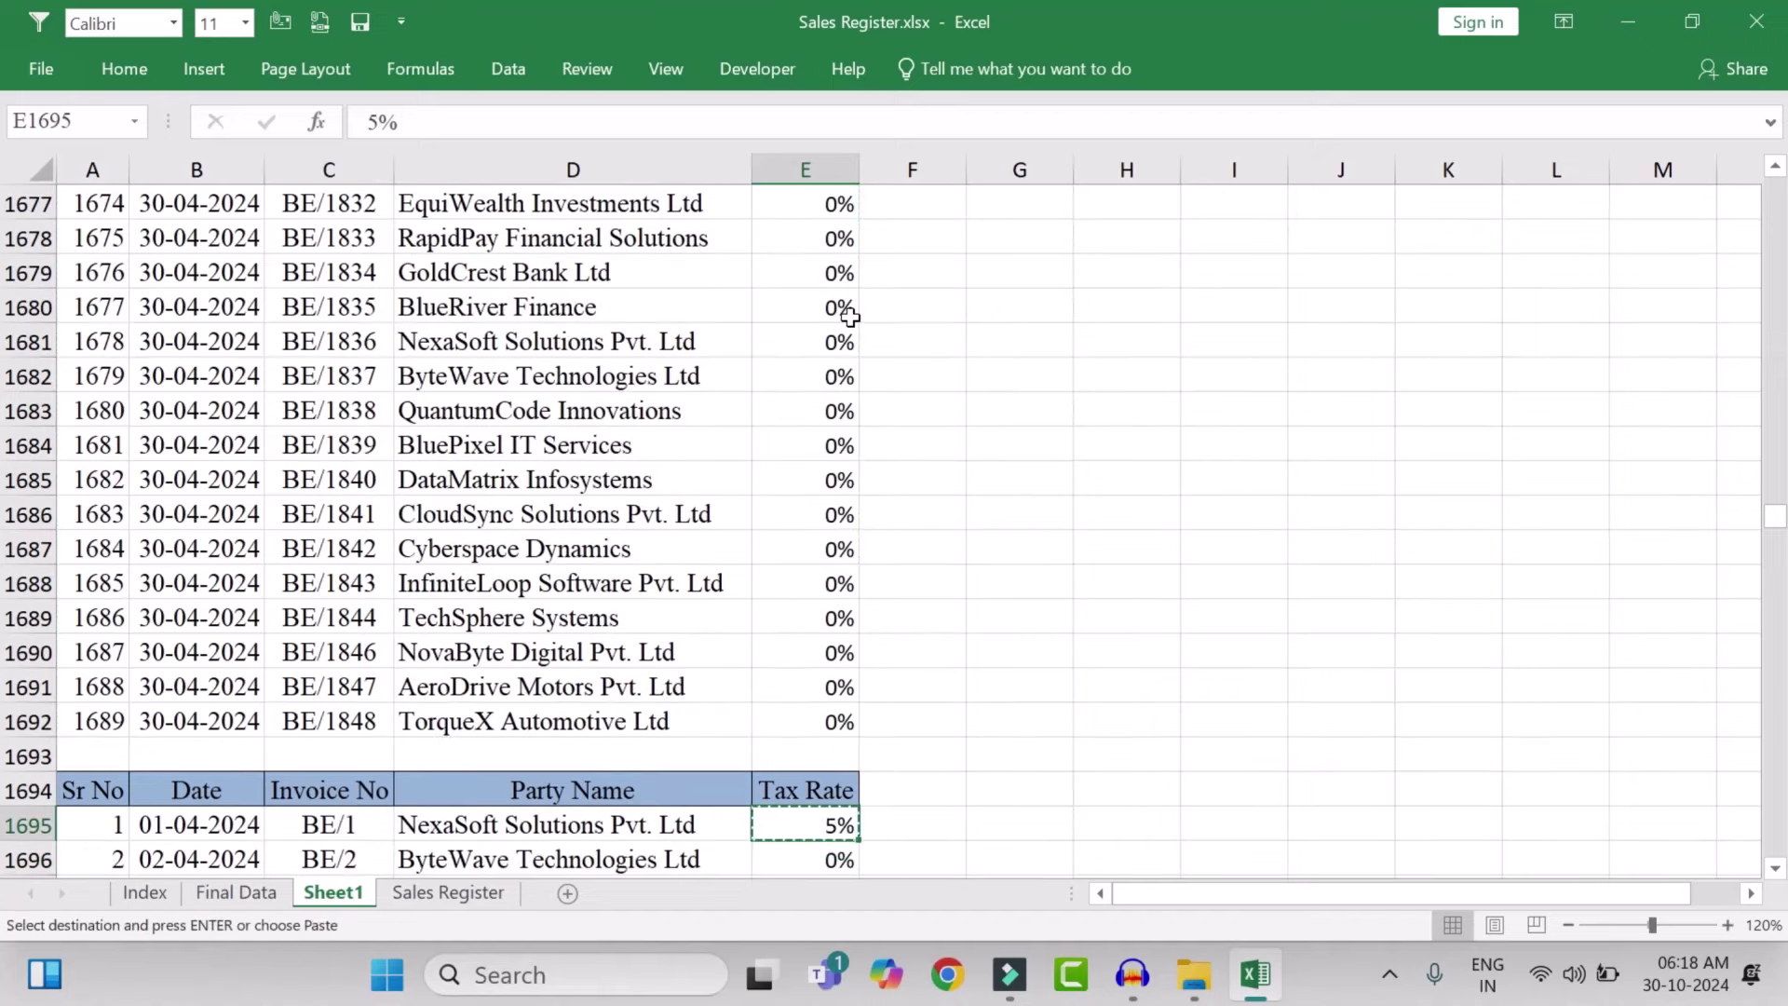
{"action": "key", "text": "ctrl+shift+Down"}
{"action": "key", "text": "ctrl+v"}
Copy the 5% block A1694:E3383 with its header row and paste the duplicate below it at A3385
{"action": "key", "text": "ctrl+Up"}
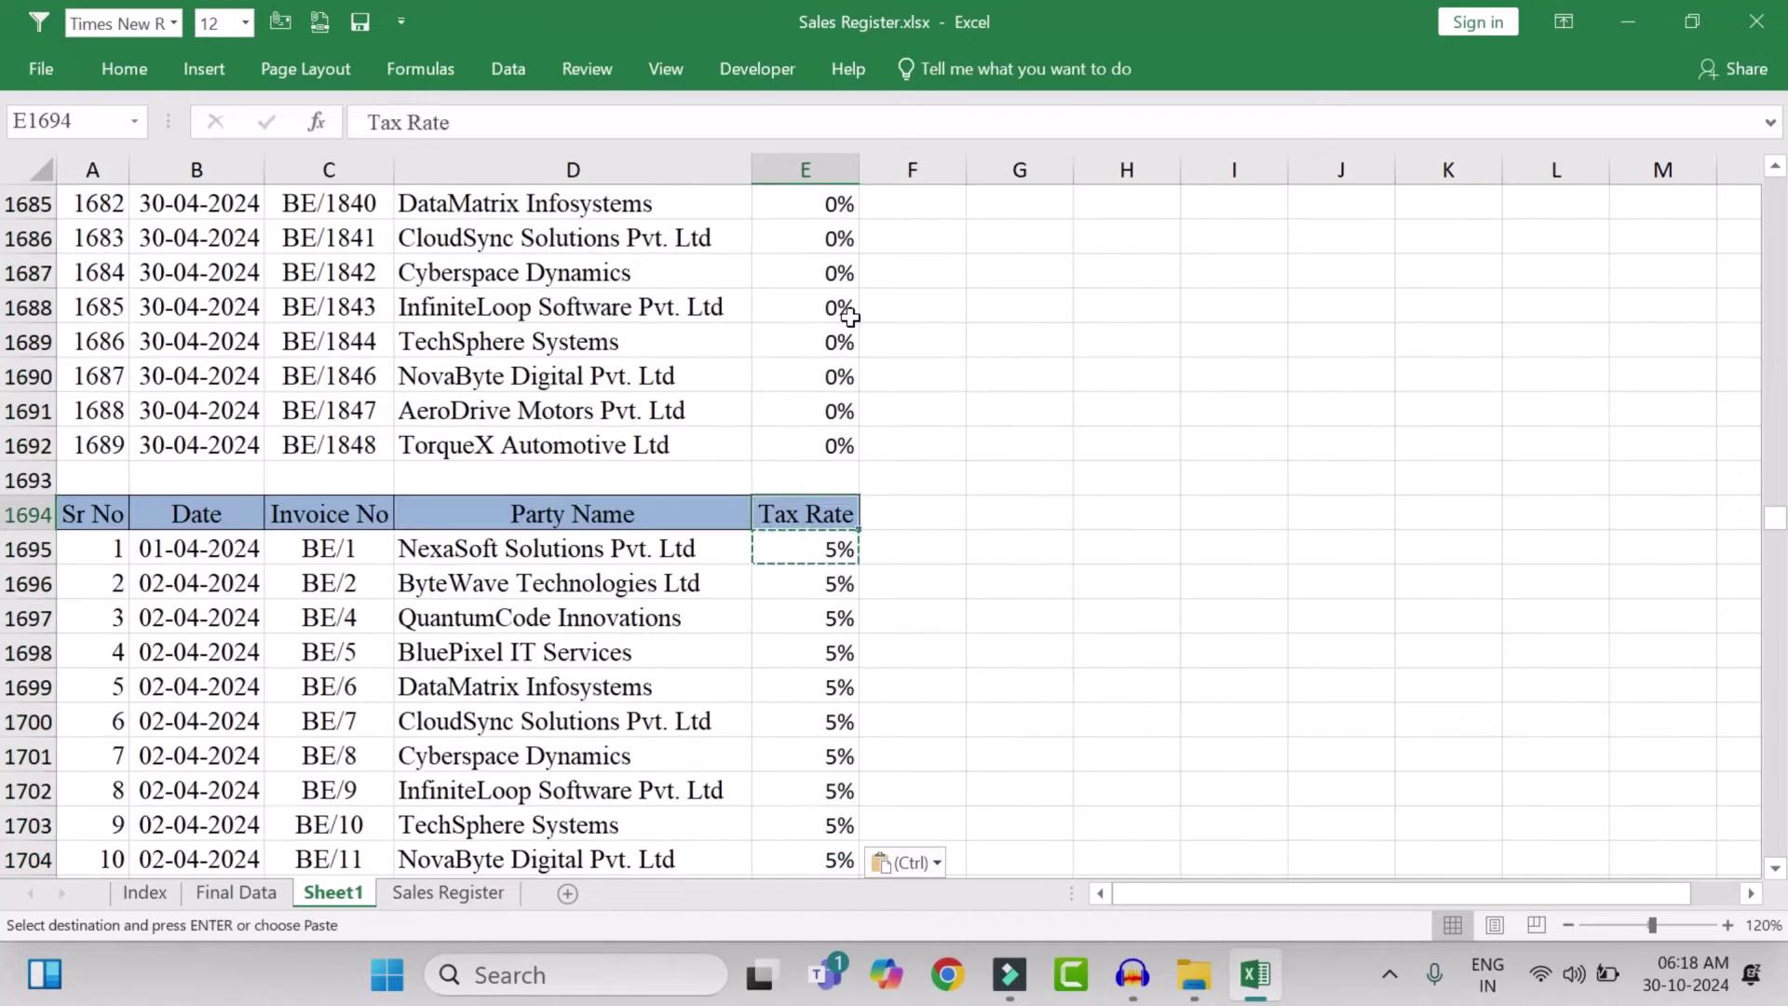
{"action": "key", "text": "ctrl+Left"}
{"action": "key", "text": "ctrl+shift+Right"}
{"action": "key", "text": "ctrl+shift+Down"}
{"action": "key", "text": "ctrl+c"}
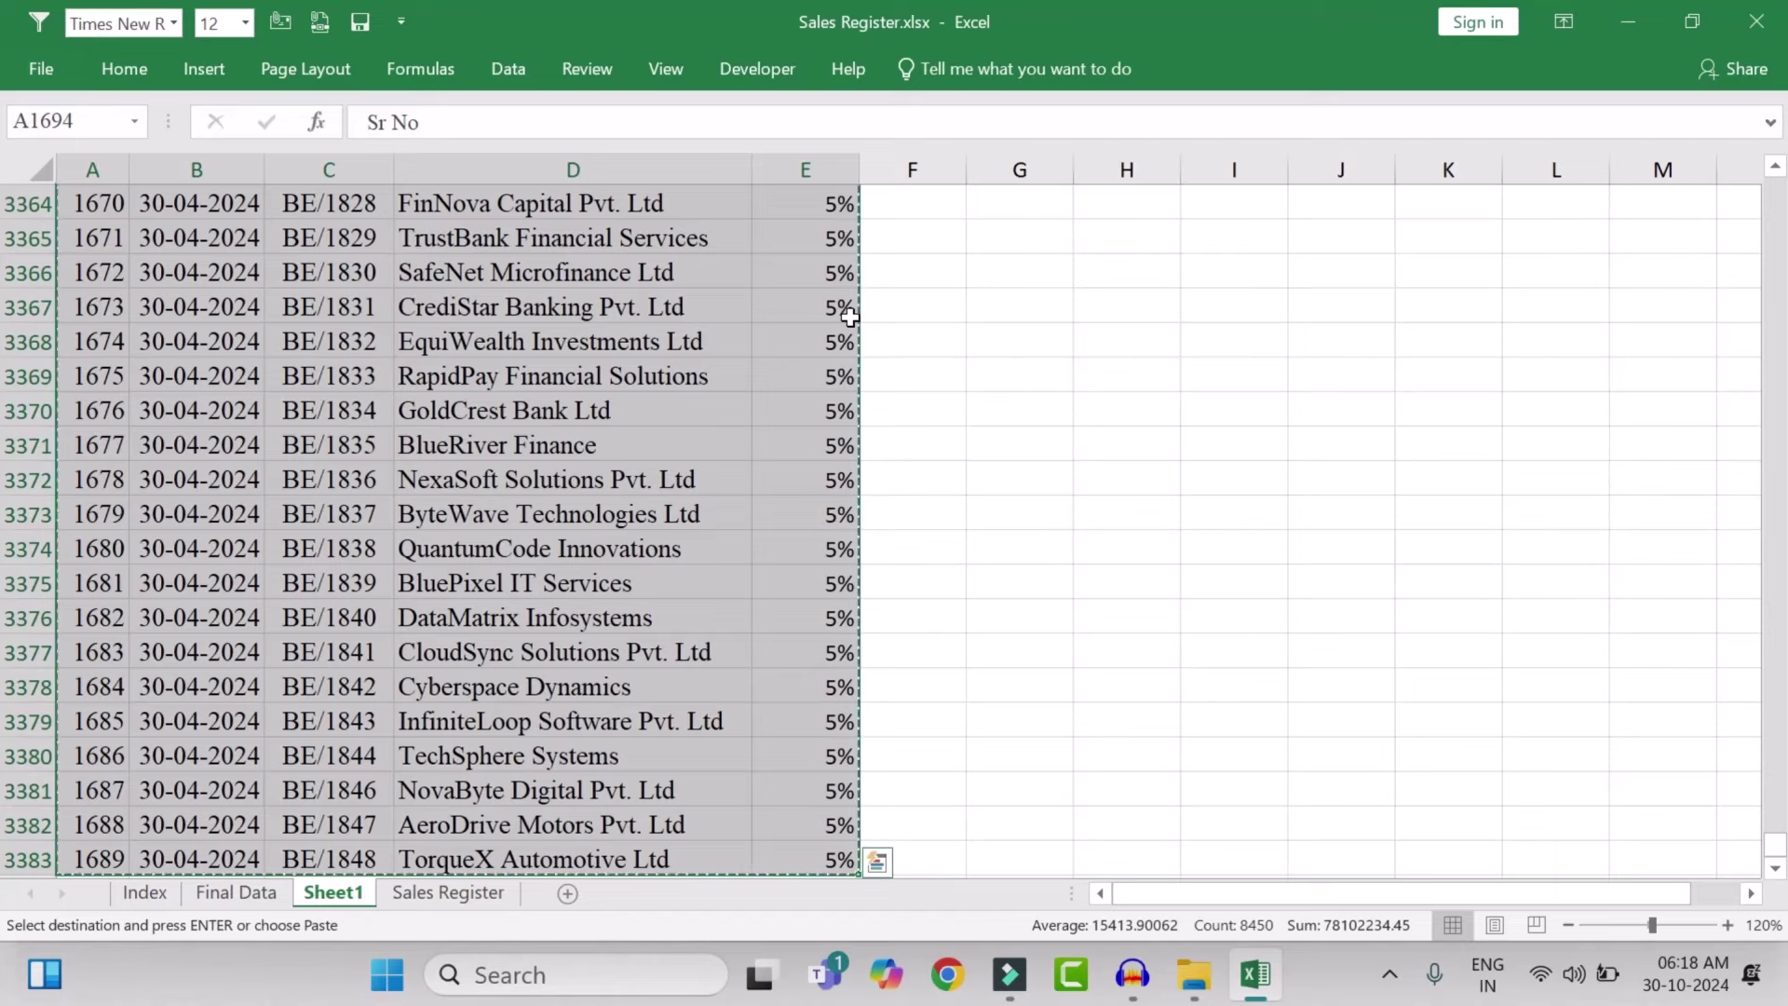
{"action": "key", "text": "ctrl+Down"}
{"action": "key", "text": "Down"}
{"action": "key", "text": "Down"}
{"action": "key", "text": "ctrl+v"}
Enter 12% in E3386 and copy it down the third block's Tax Rate column to its last invoice row, E5074
{"action": "key", "text": "Right"}
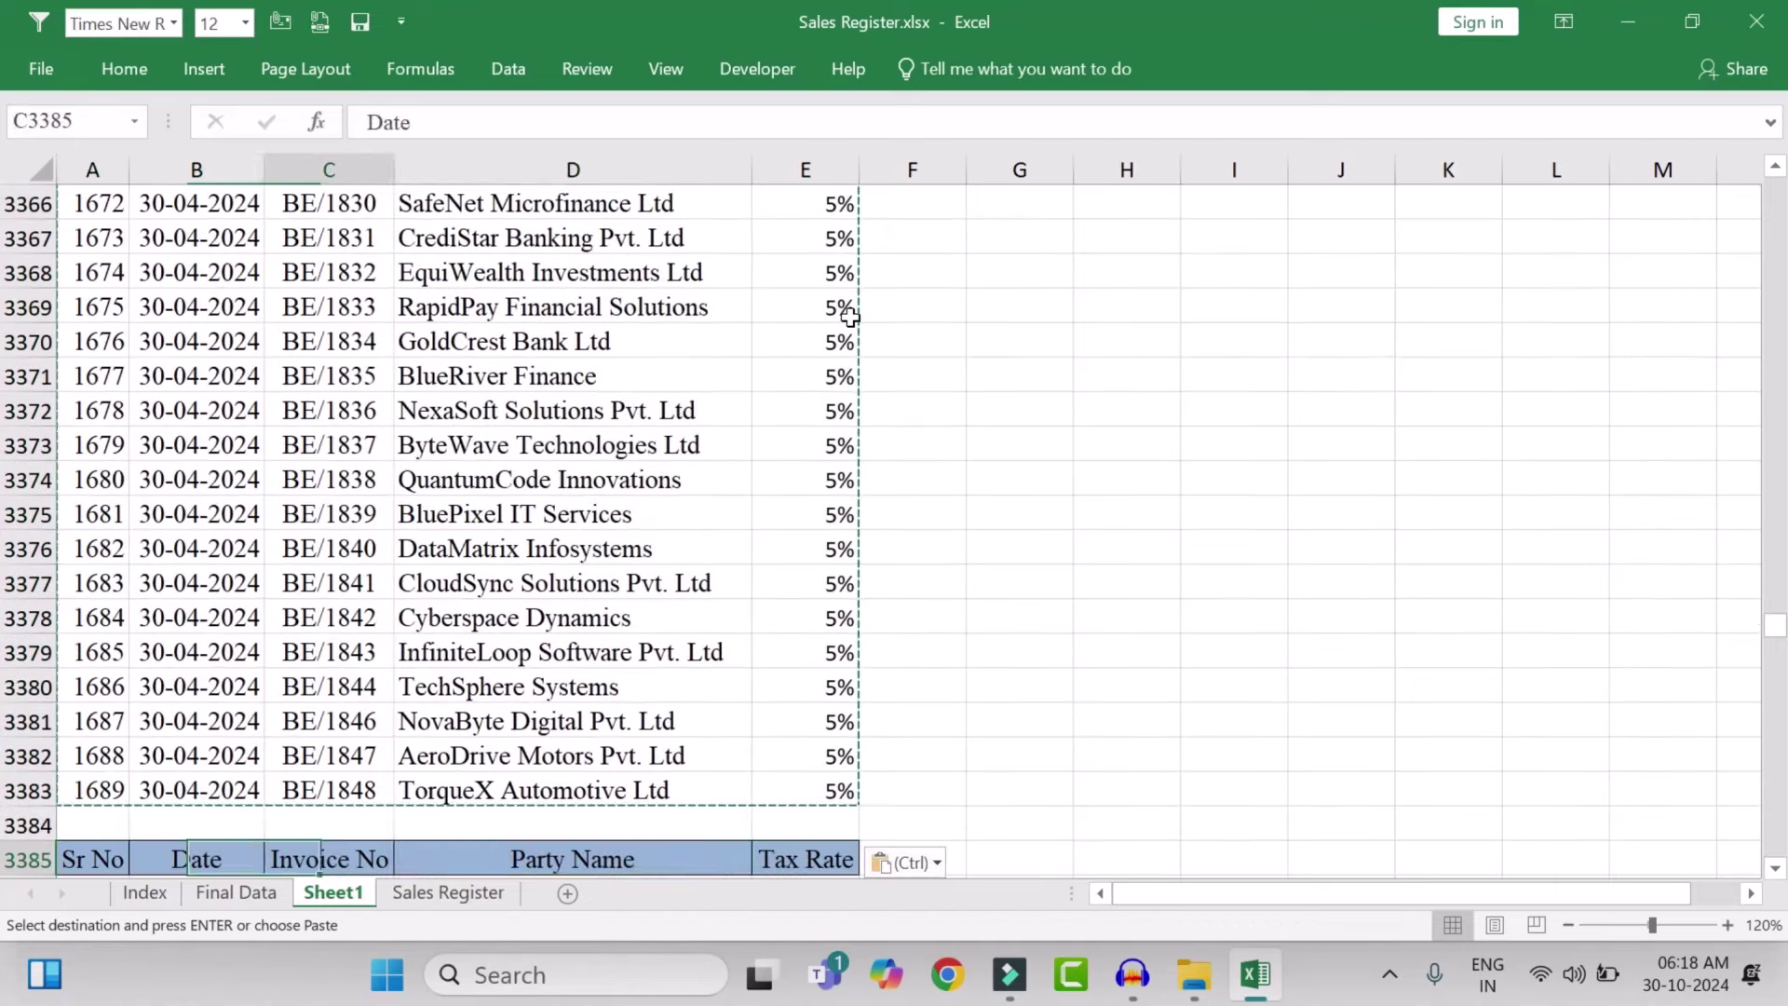
{"action": "key", "text": "Right"}
{"action": "key", "text": "Right"}
{"action": "key", "text": "Right"}
{"action": "key", "text": "Down"}
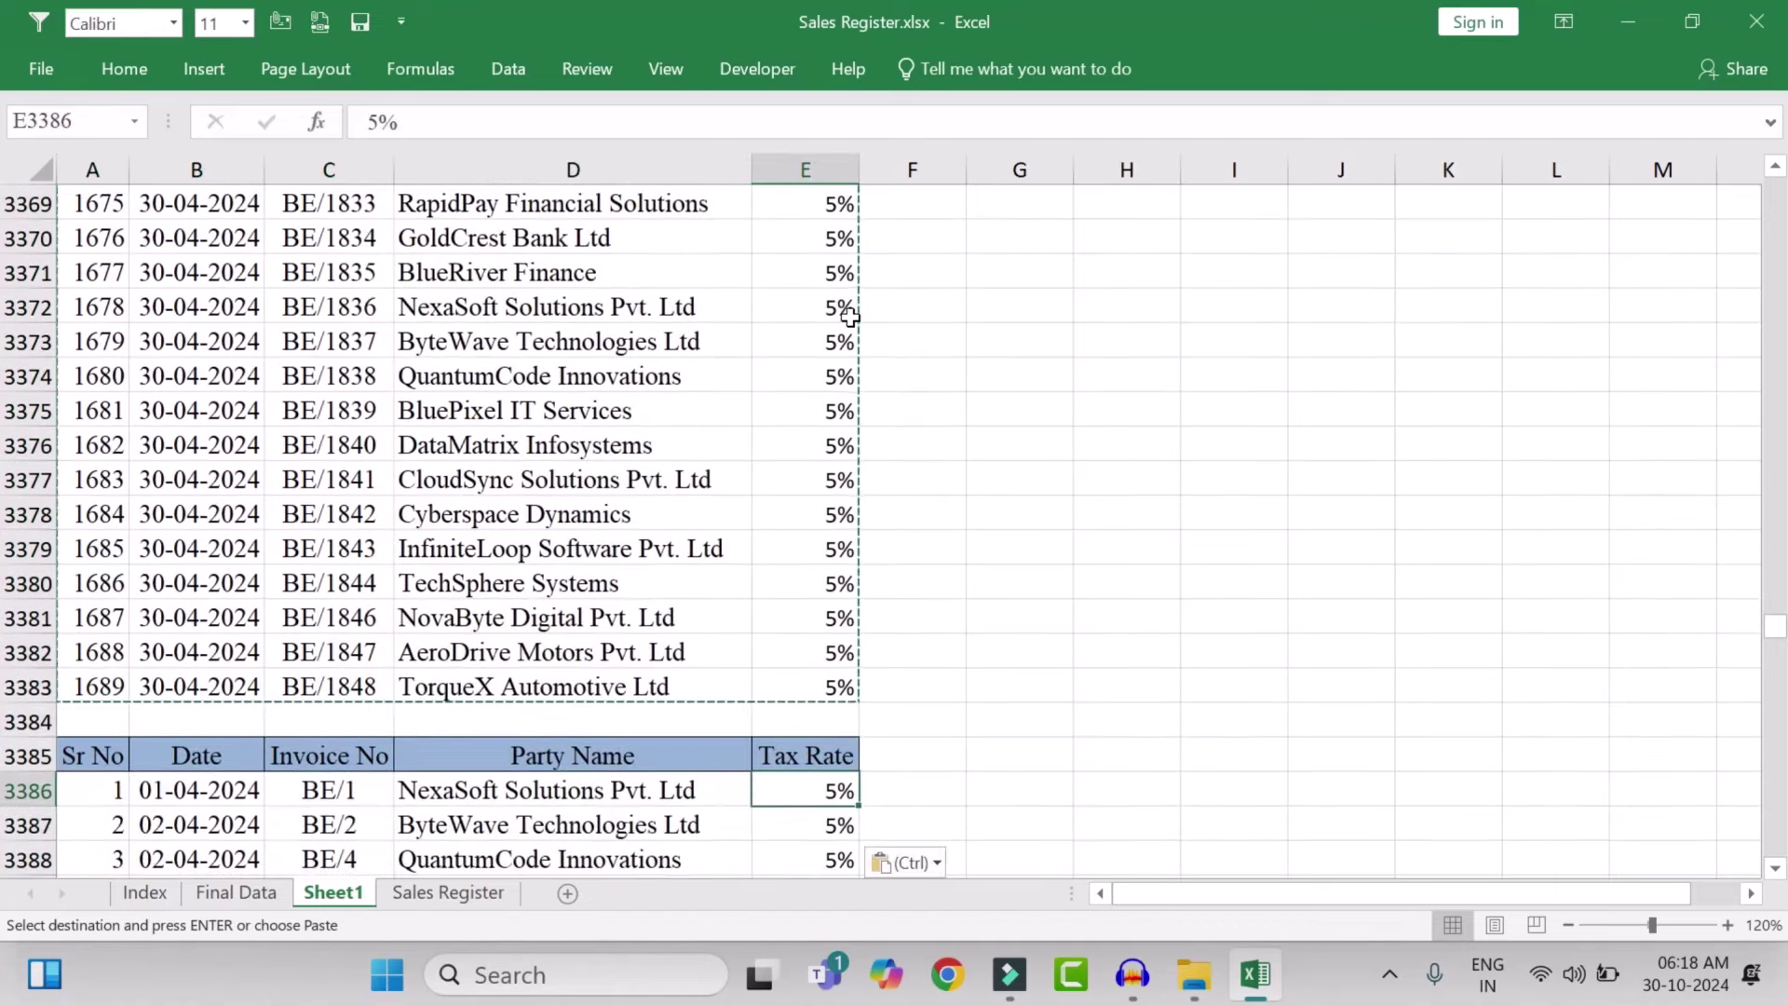
{"action": "key", "text": "Escape"}
{"action": "key", "text": "BackSpace"}
{"action": "key", "text": "BackSpace"}
{"action": "type", "text": "12%"}
{"action": "key", "text": "Return"}
{"action": "key", "text": "Up"}
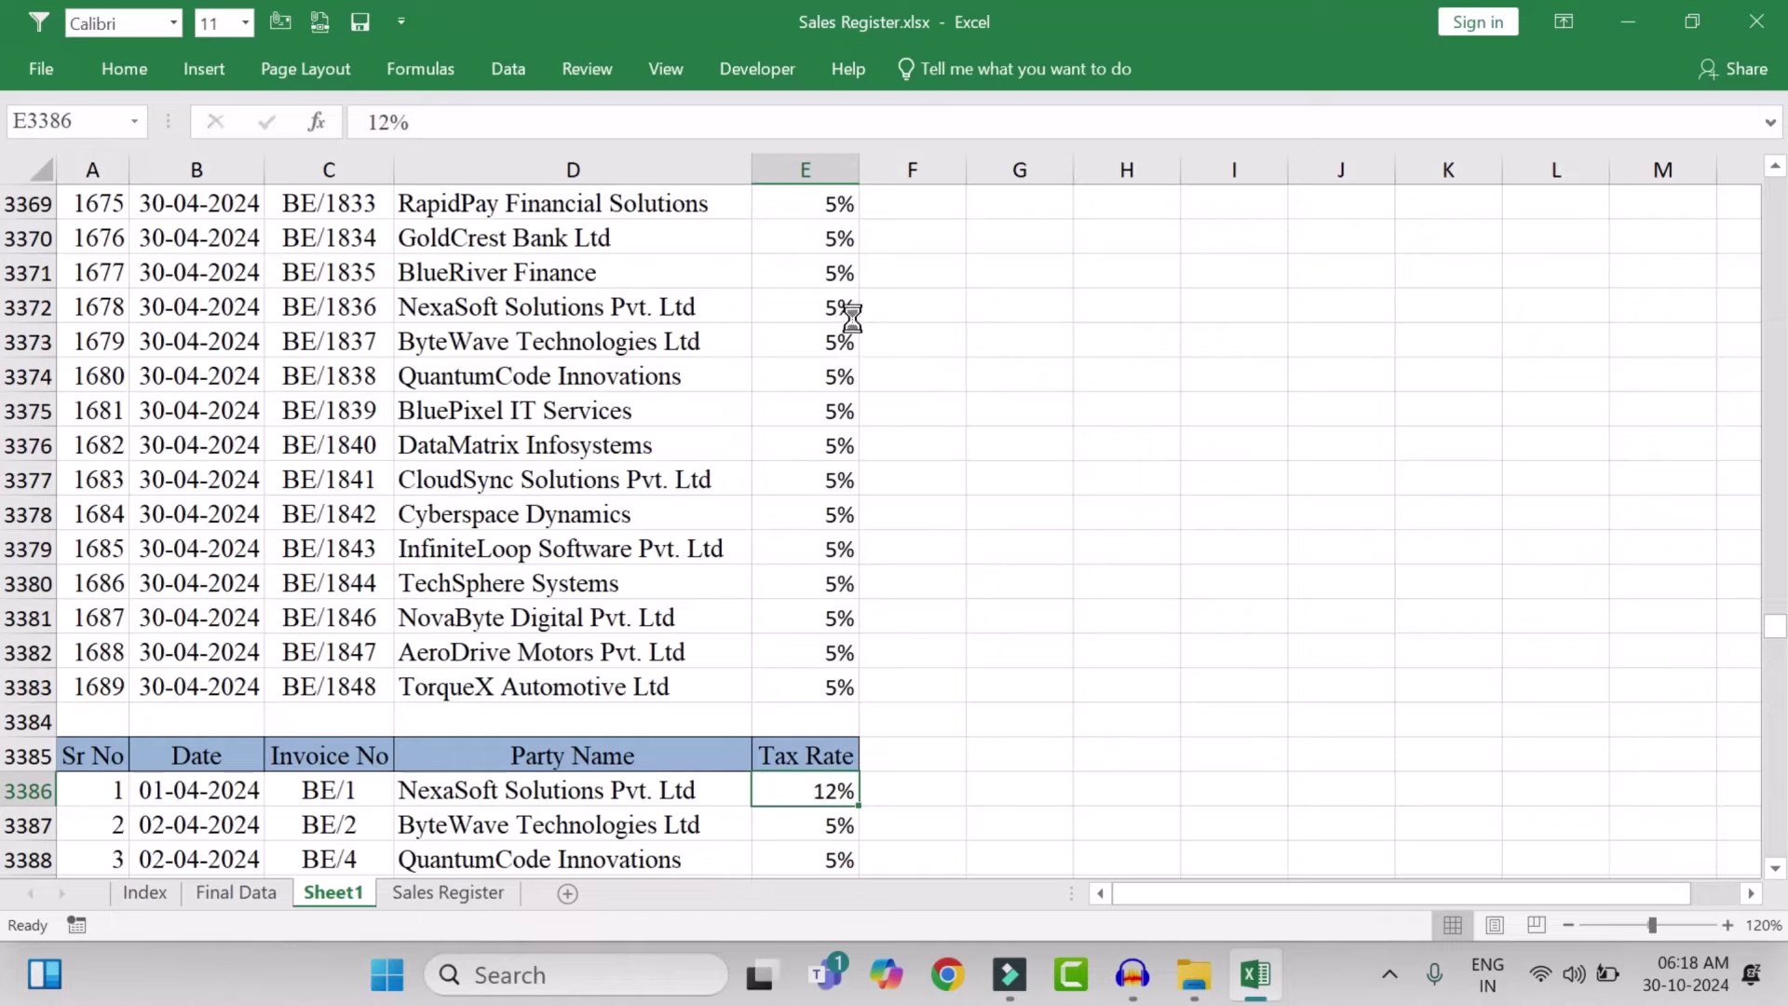
{"action": "key", "text": "ctrl+c"}
{"action": "key", "text": "ctrl+shift+Down"}
{"action": "key", "text": "ctrl+v"}
Copy the 12% block A3385:E5074 with its header row and paste the duplicate below it at A5077
{"action": "key", "text": "ctrl+Up"}
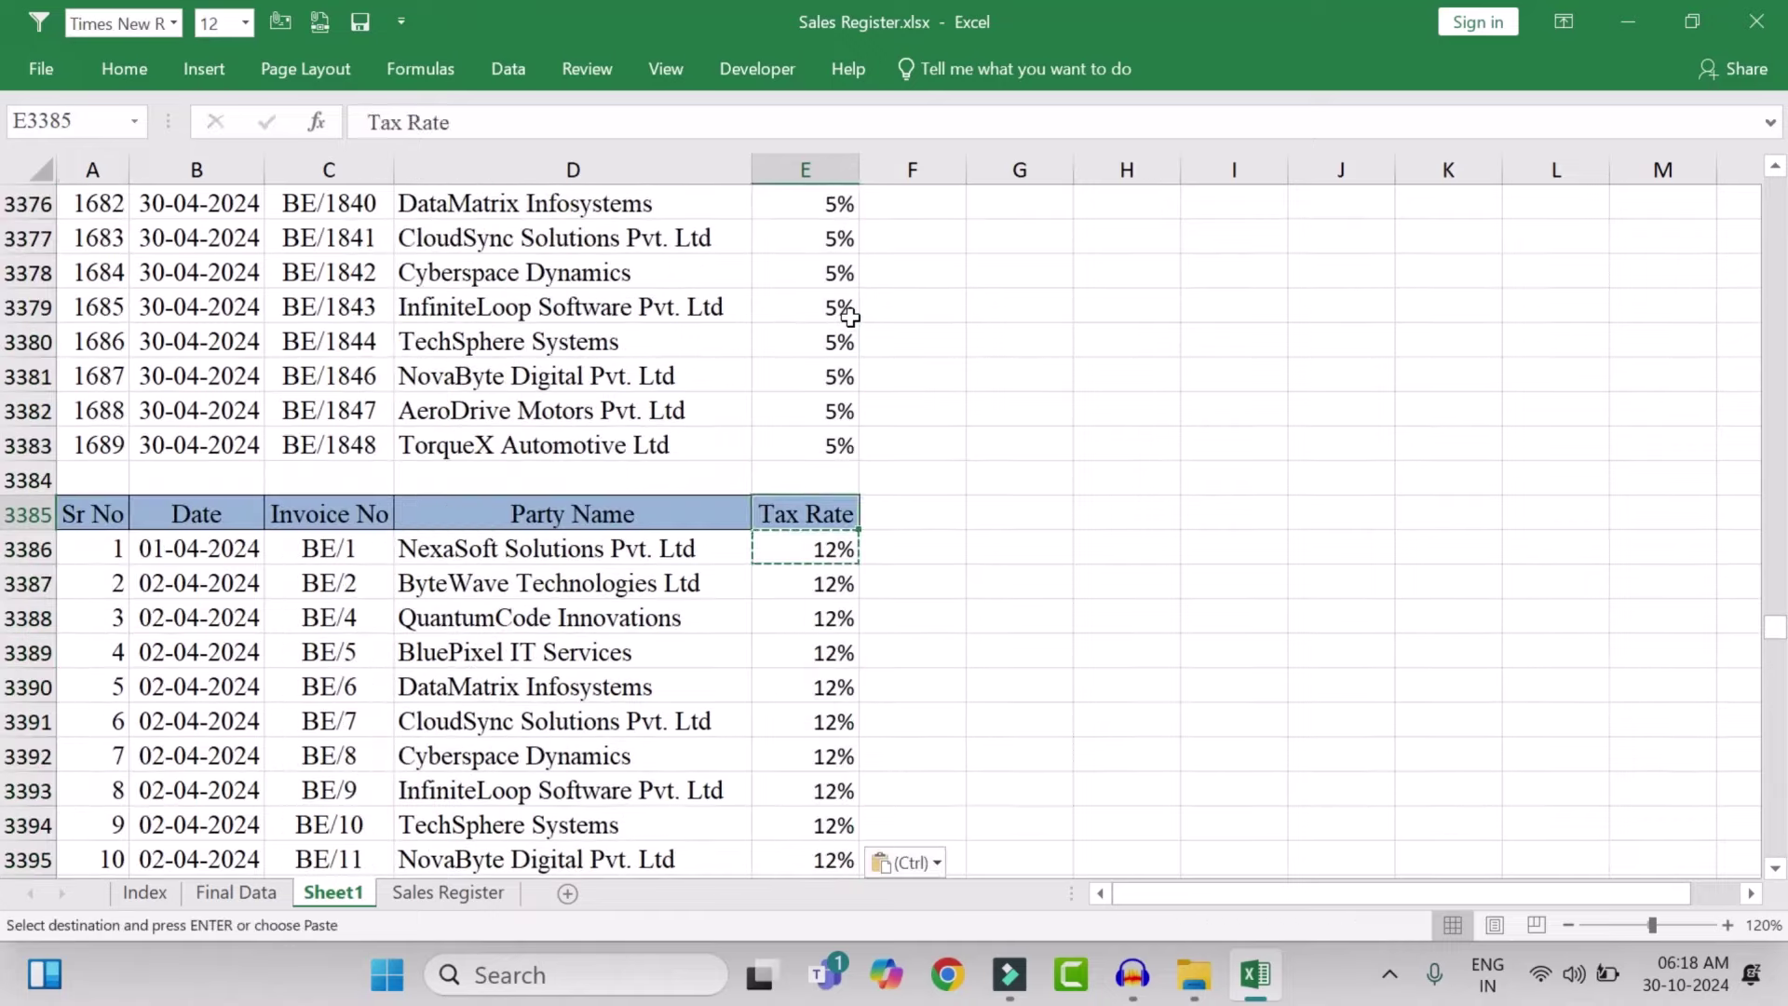
{"action": "key", "text": "ctrl+Left"}
{"action": "key", "text": "ctrl+shift+Right"}
{"action": "key", "text": "ctrl+shift+Down"}
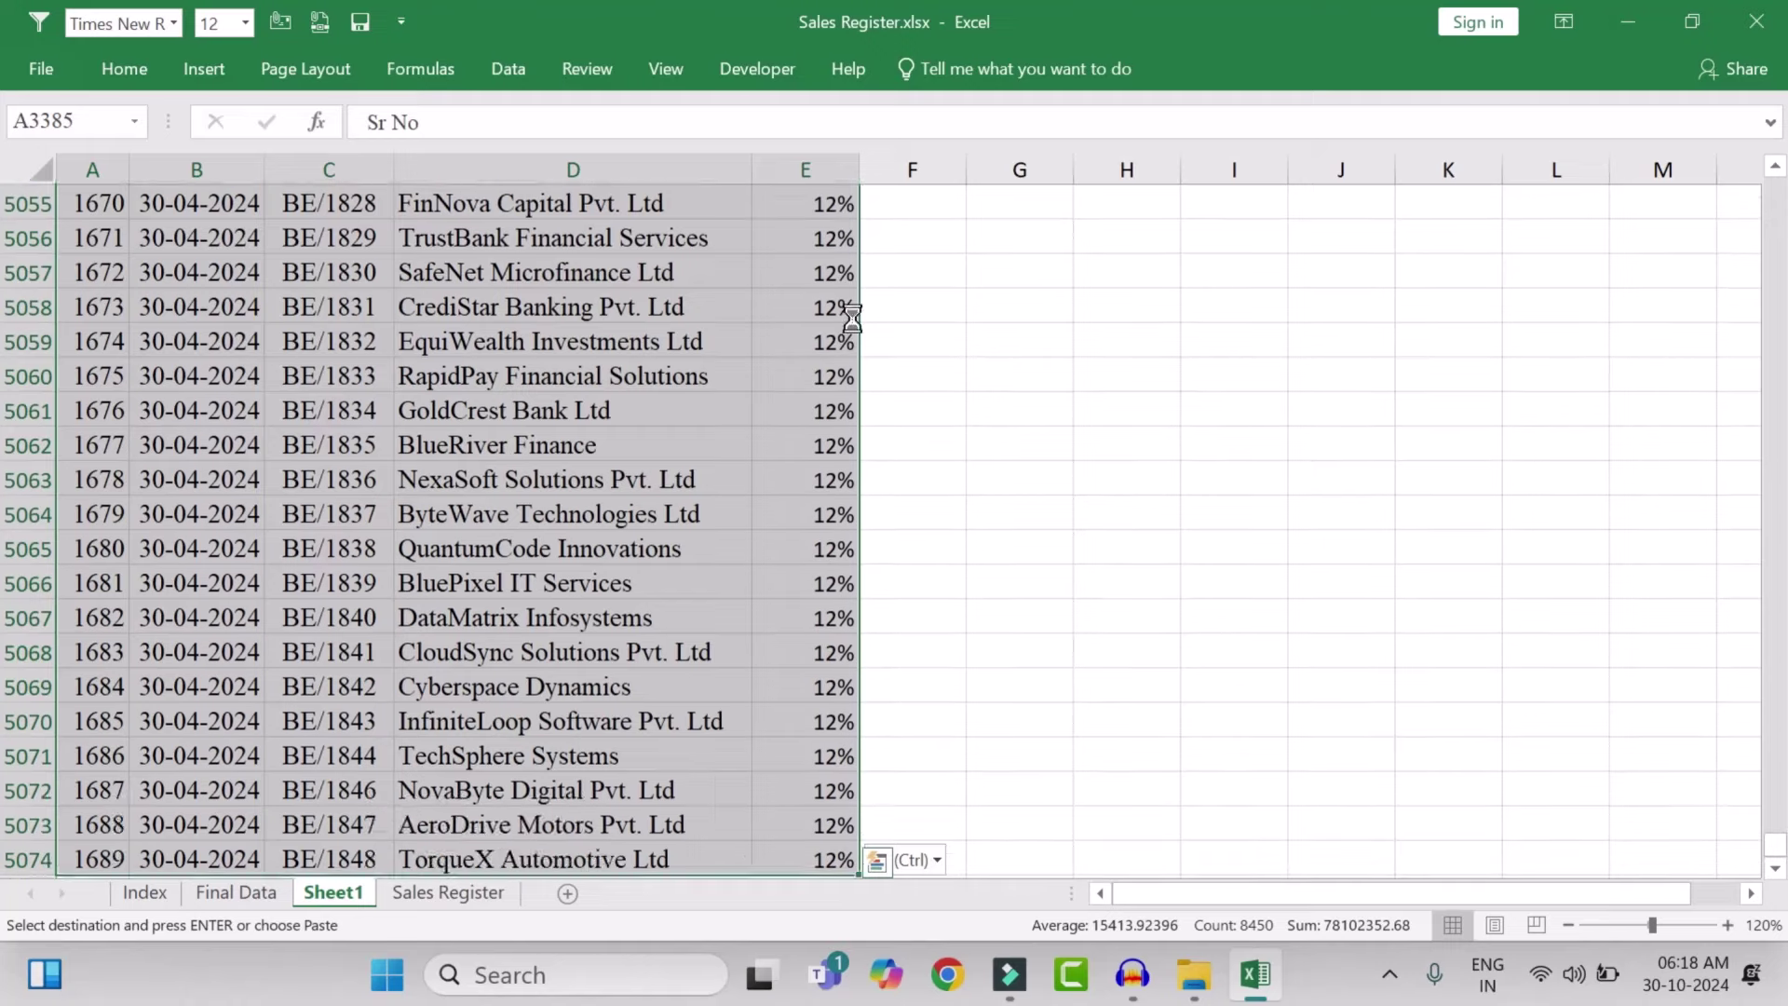
{"action": "key", "text": "ctrl+c"}
{"action": "key", "text": "ctrl+Down"}
{"action": "key", "text": "Down"}
{"action": "key", "text": "Down"}
{"action": "key", "text": "Down"}
{"action": "key", "text": "ctrl+v"}
Enter 18% in E5078 and copy it down the fourth block's Tax Rate column to its last invoice row
{"action": "key", "text": "Right"}
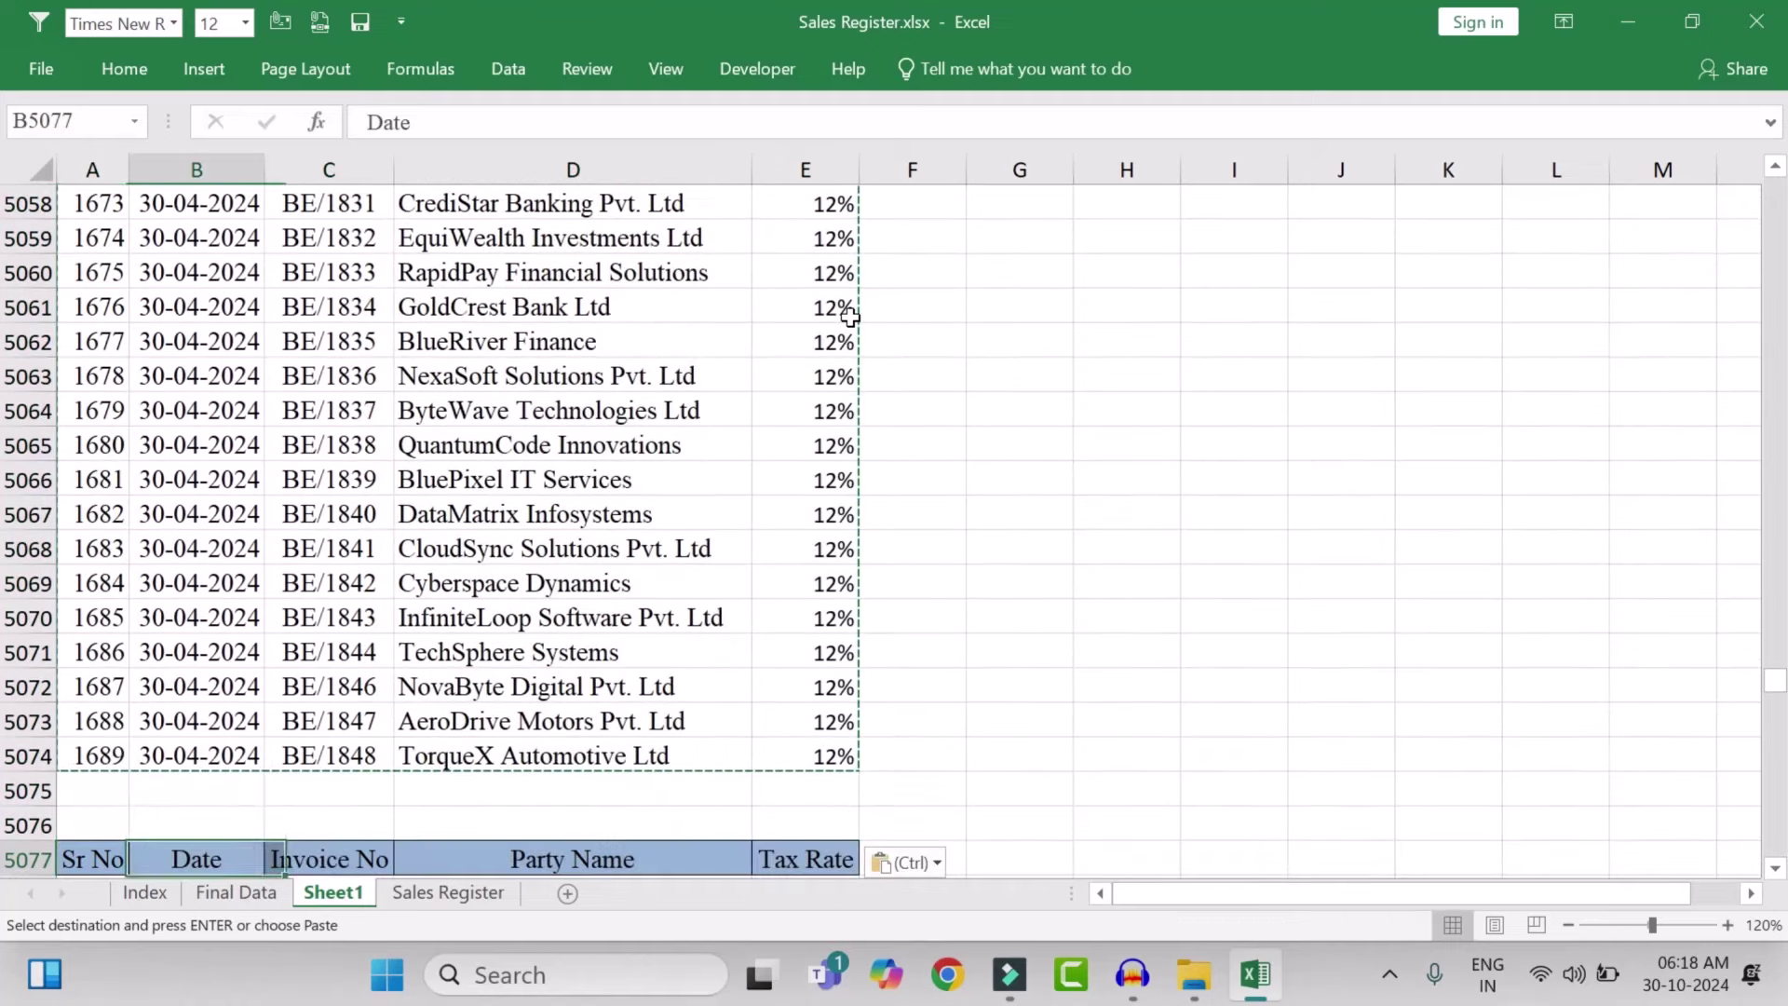
{"action": "key", "text": "Right"}
{"action": "key", "text": "Right"}
{"action": "key", "text": "Right"}
{"action": "key", "text": "Right"}
{"action": "key", "text": "Left"}
{"action": "key", "text": "Down"}
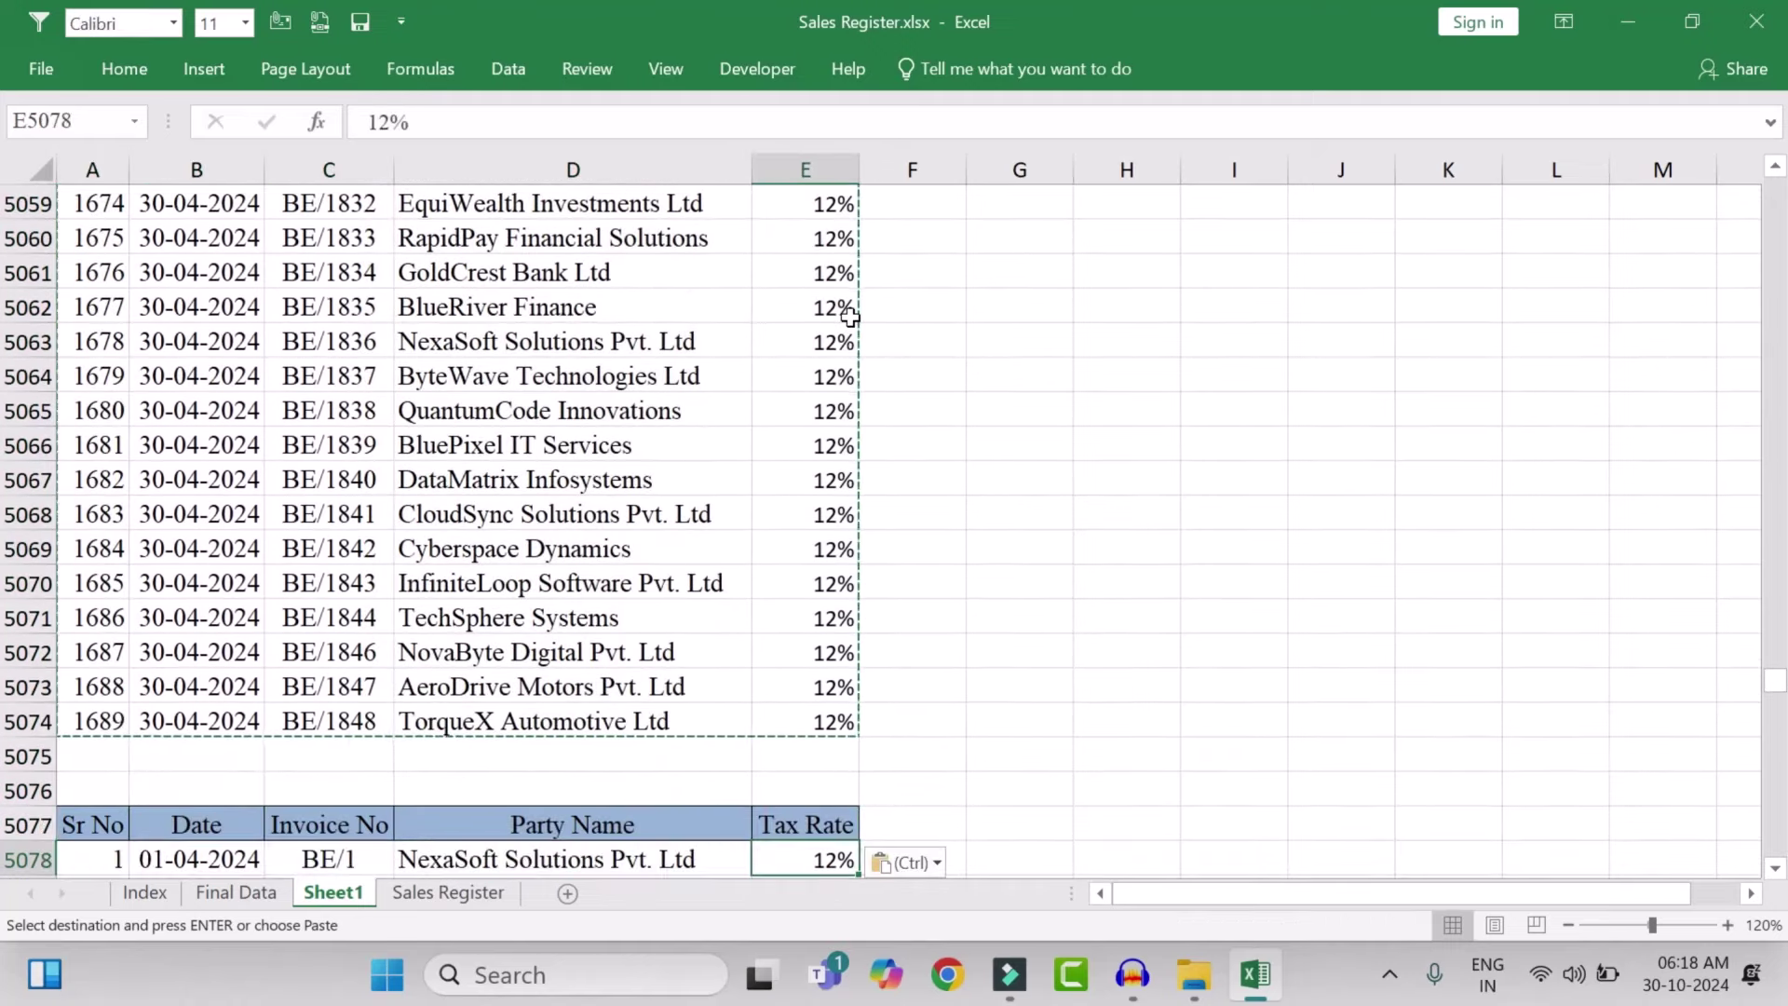
{"action": "type", "text": "18"}
{"action": "key", "text": "Return"}
{"action": "key", "text": "Up"}
{"action": "key", "text": "ctrl+c"}
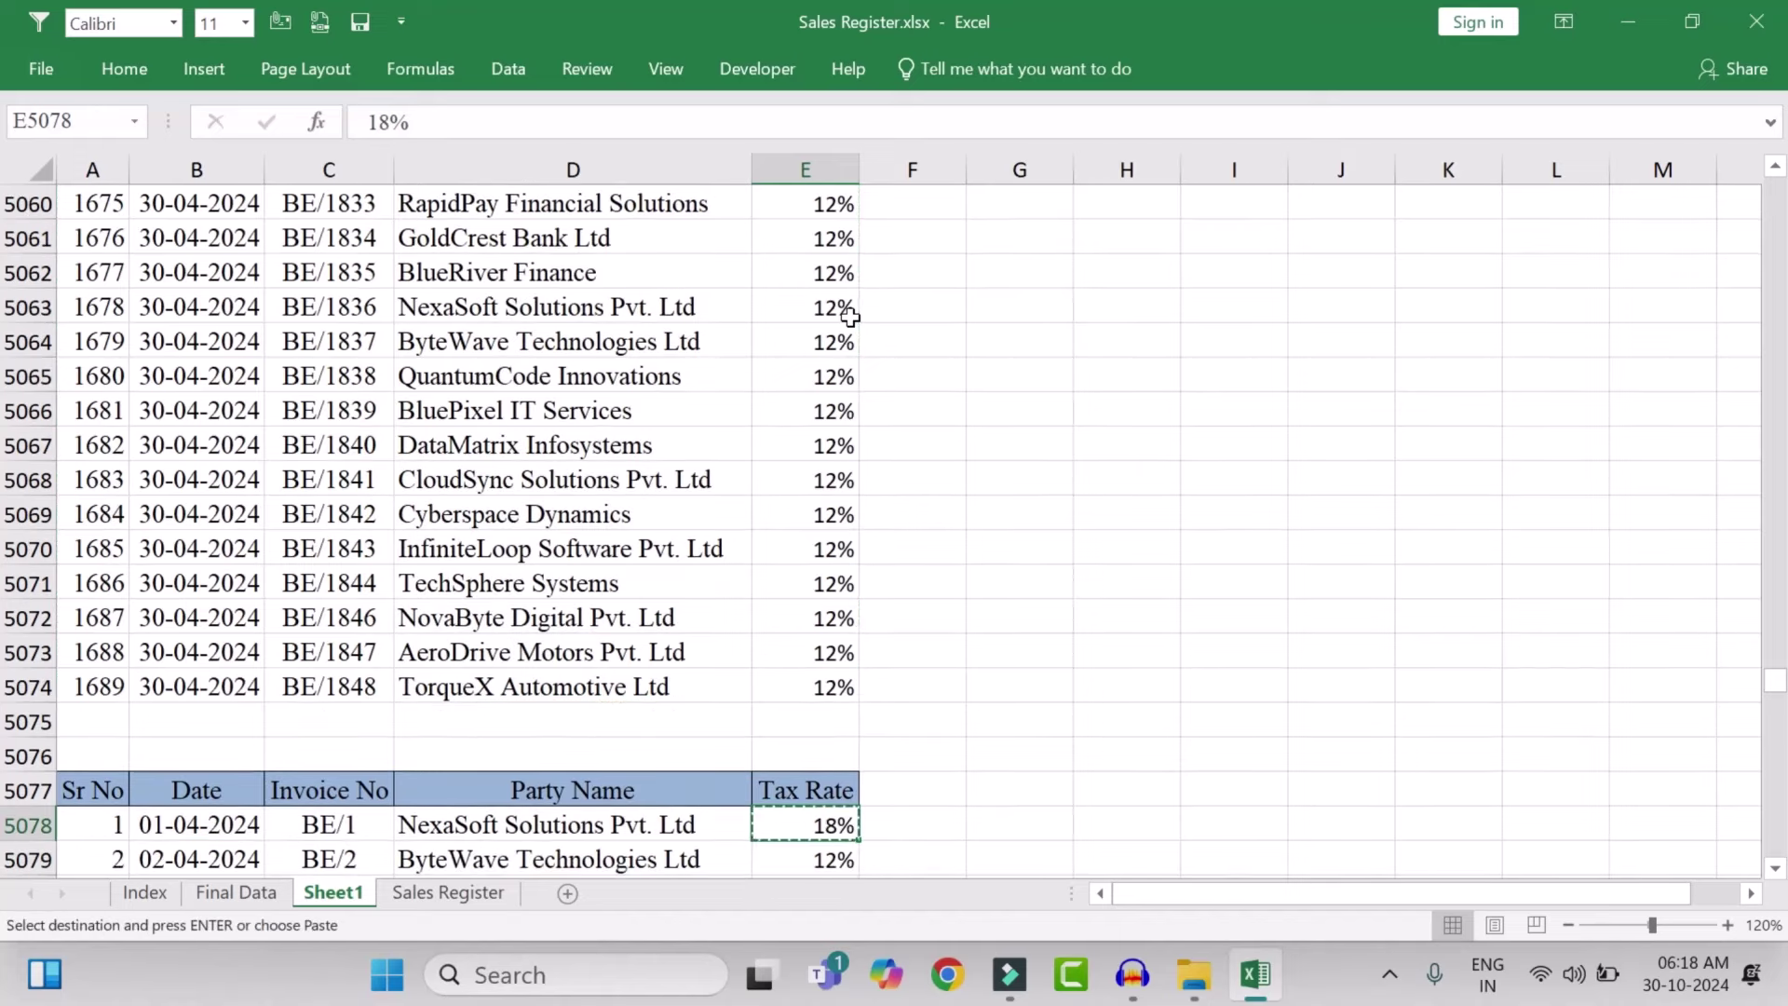
{"action": "key", "text": "ctrl+shift+Down"}
{"action": "key", "text": "ctrl+v"}
Delete rows 5075 to 5077, the two blank rows and the repeated header above the 18% block
{"action": "key", "text": "ctrl+BackSpace"}
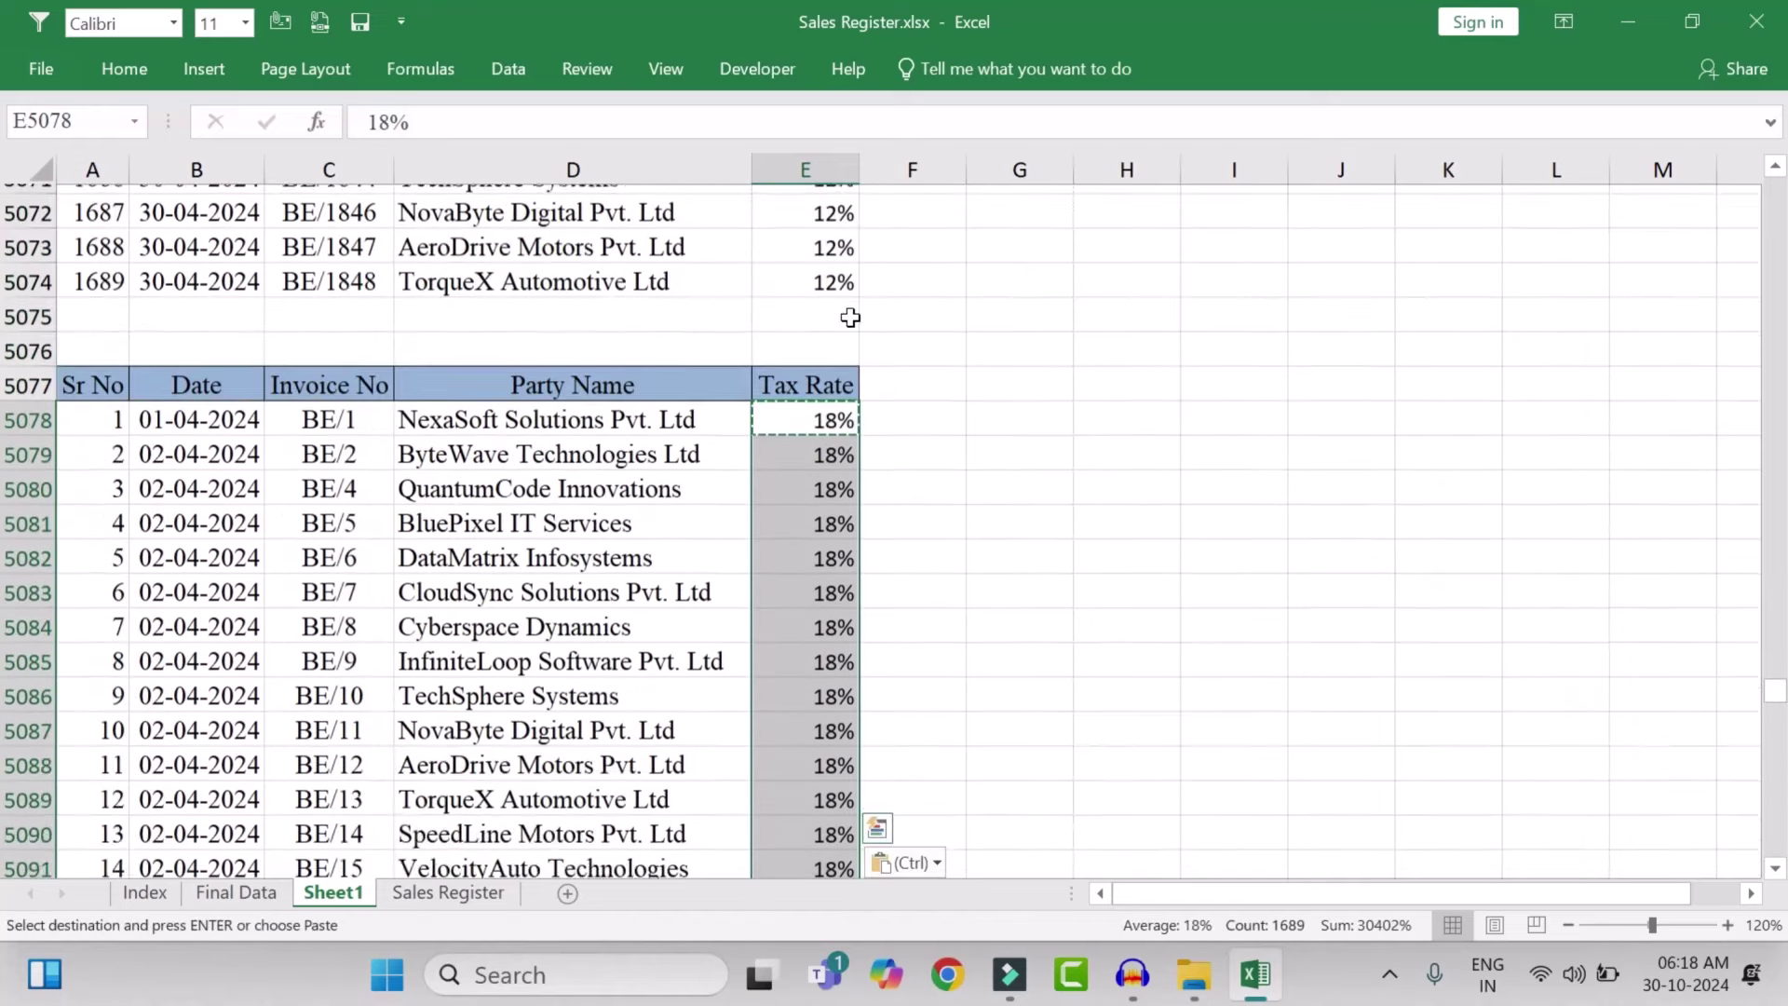
{"action": "key", "text": "Up"}
{"action": "key", "text": "Up"}
{"action": "key", "text": "Up"}
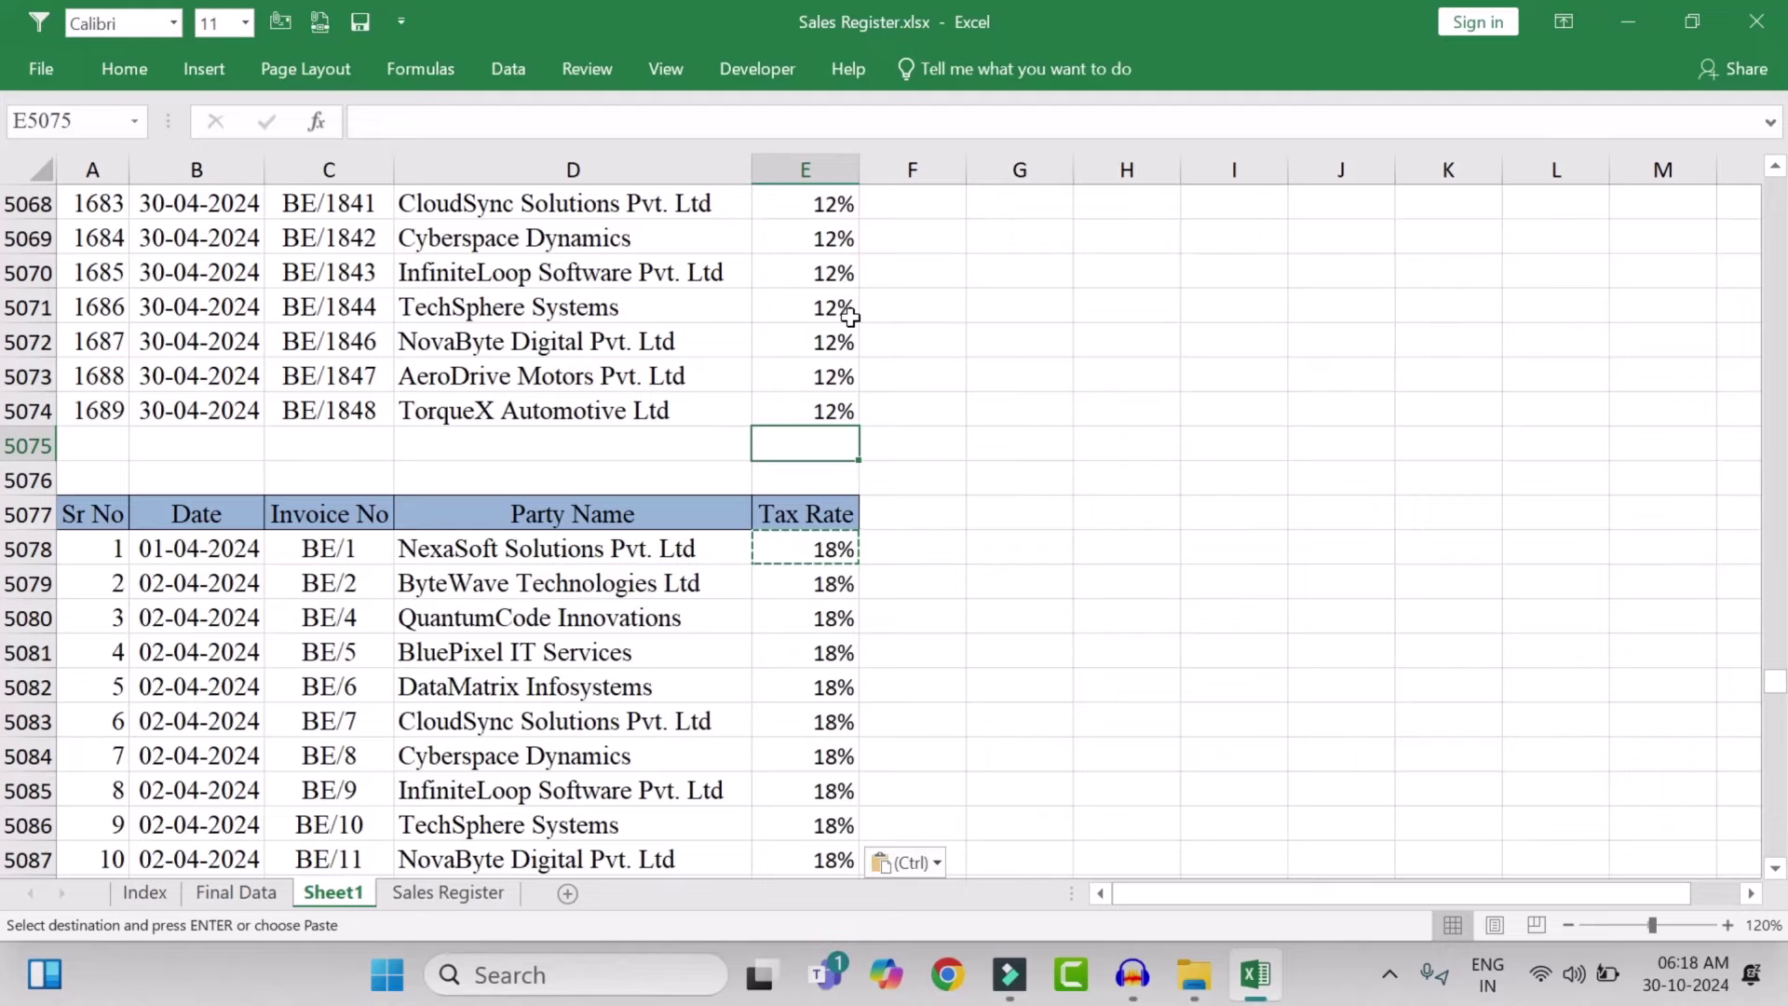
{"action": "key", "text": "shift+Down"}
{"action": "key", "text": "shift+Down"}
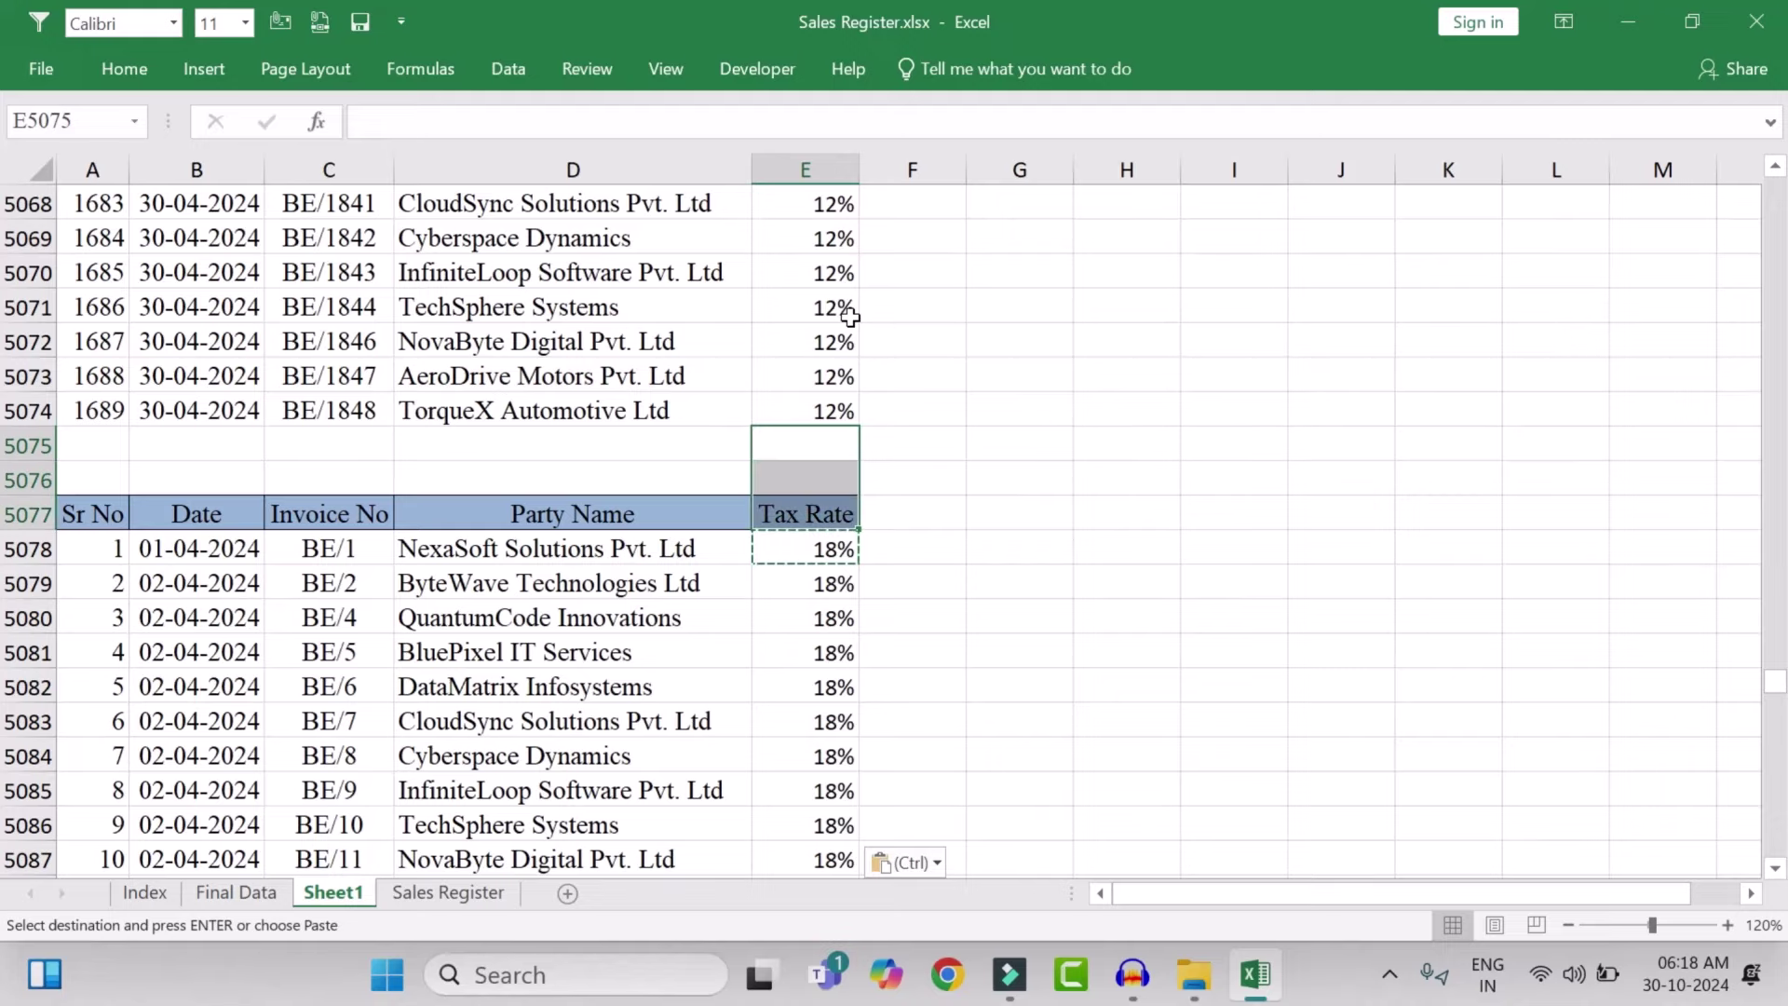
{"action": "key", "text": "shift+space"}
{"action": "key", "text": "ctrl+minus"}
Delete rows 3384 and 3385, the blank row and the repeated header above the 12% block
{"action": "key", "text": "ctrl+Up"}
{"action": "key", "text": "Up"}
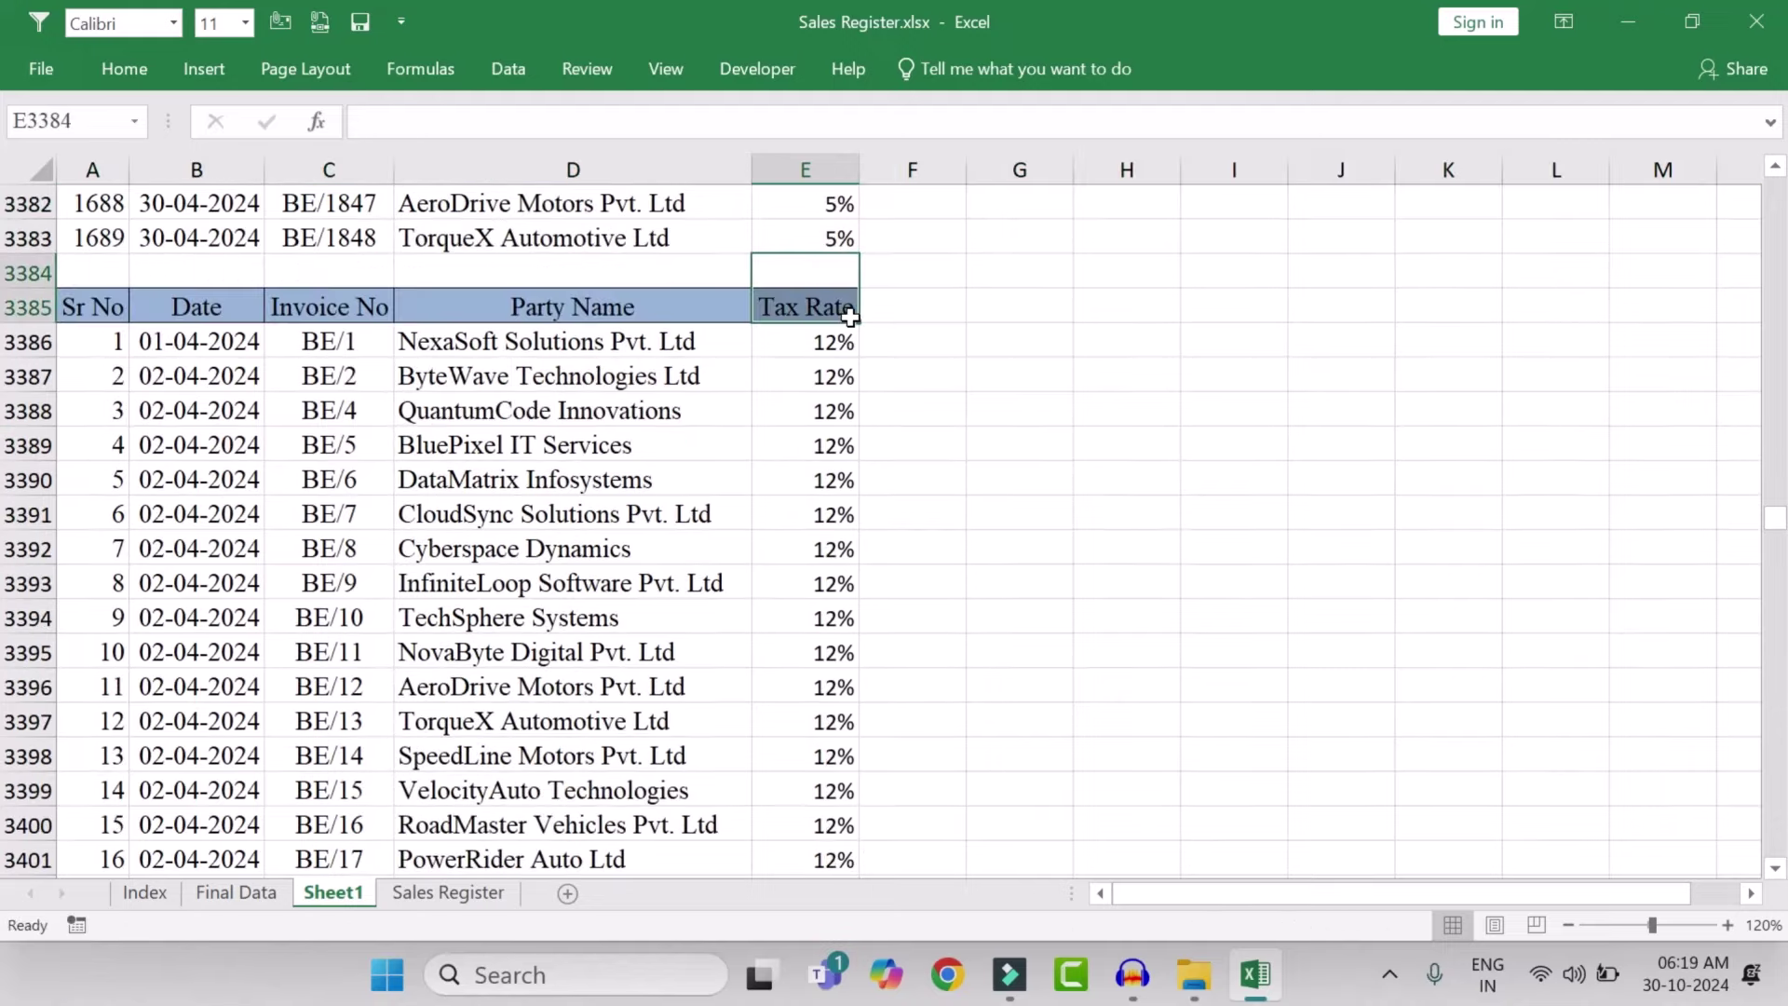
{"action": "key", "text": "shift+Down"}
{"action": "key", "text": "shift+space"}
{"action": "key", "text": "ctrl+minus"}
Delete rows 1693 and 1694, the blank row and the repeated header above the 5% block
{"action": "key", "text": "ctrl+Up"}
{"action": "key", "text": "Up"}
{"action": "key", "text": "shift+Down"}
{"action": "key", "text": "shift+space"}
{"action": "key", "text": "ctrl+minus"}
Copy the Tax Rate header in E3 into the four adjacent header cells F3 to I3
{"action": "key", "text": "ctrl+Up"}
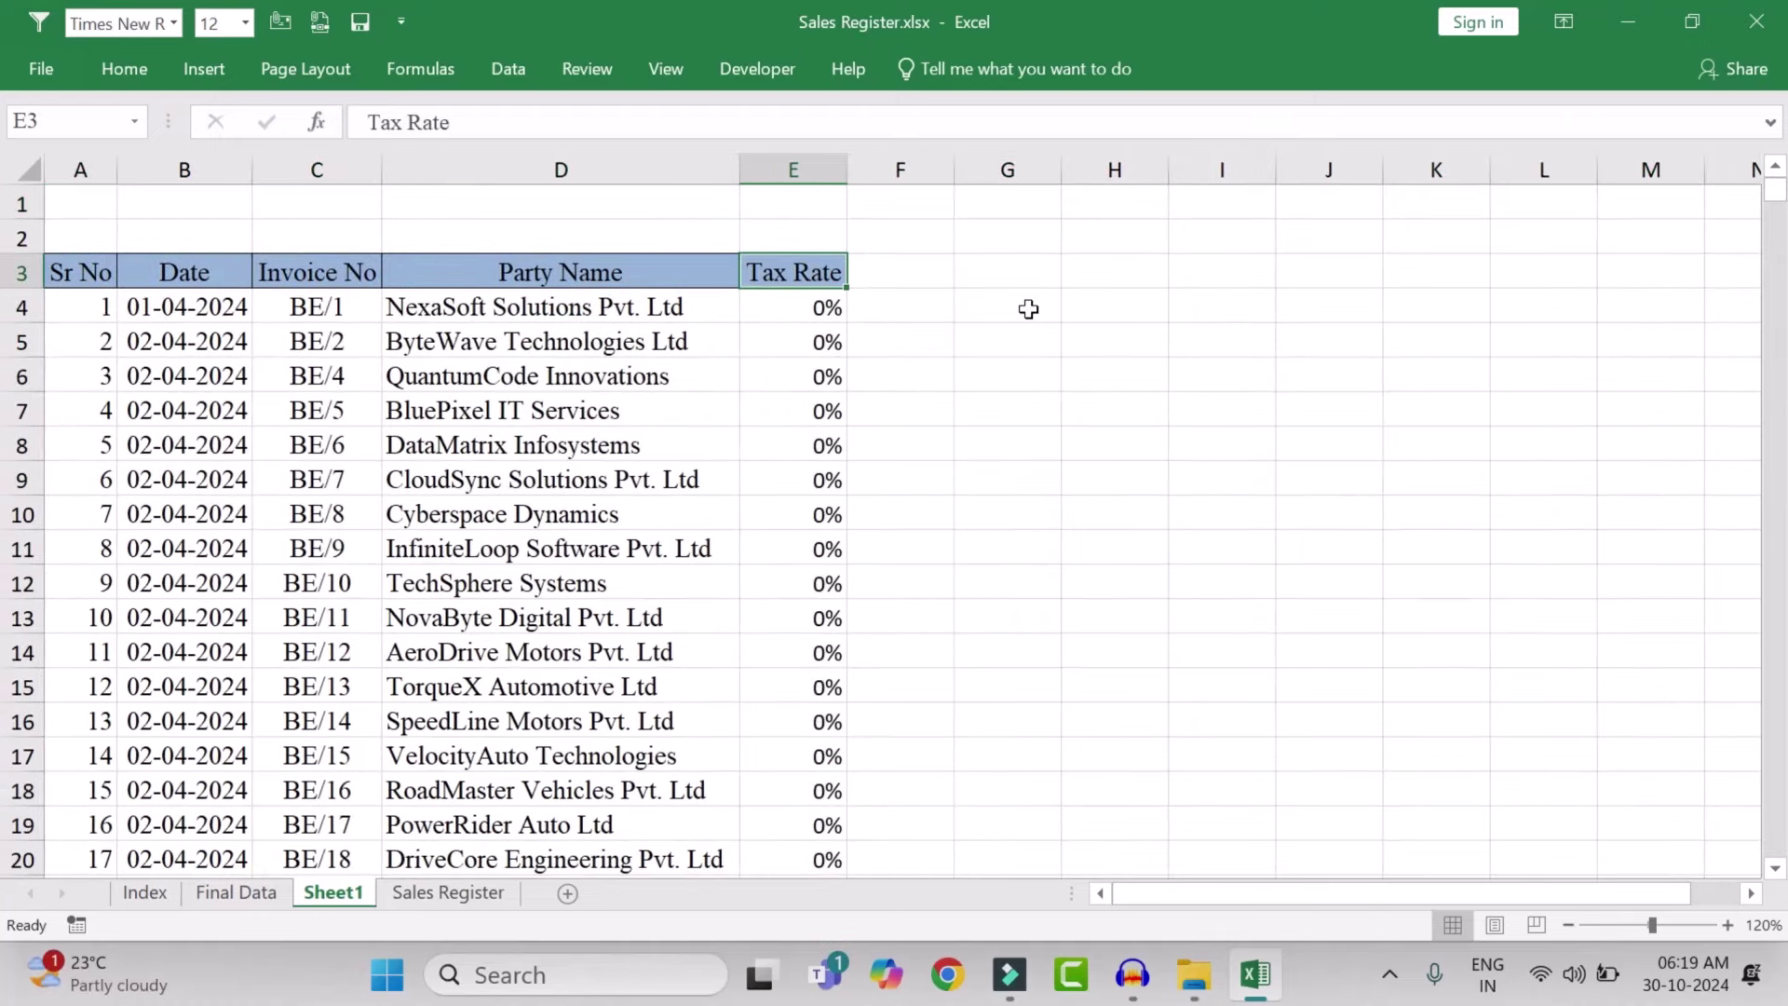
{"action": "key", "text": "ctrl+c"}
{"action": "key", "text": "Right"}
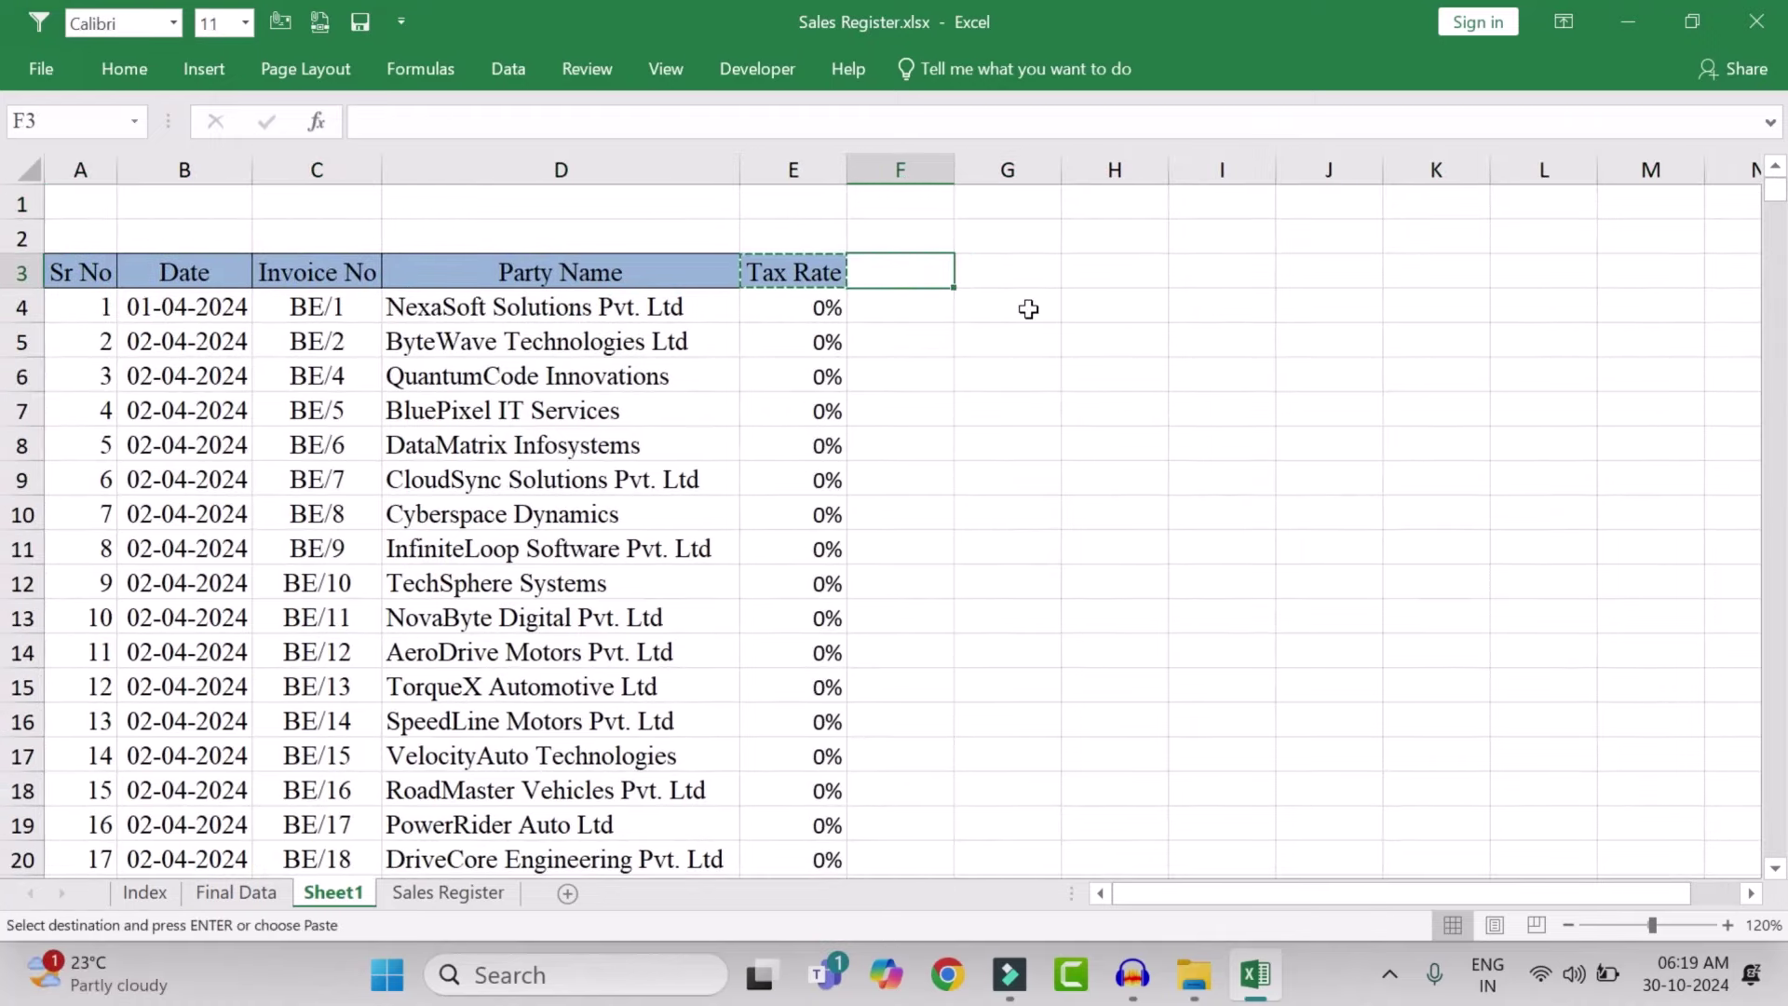
{"action": "key", "text": "ctrl+v"}
{"action": "key", "text": "Right"}
{"action": "key", "text": "ctrl+v"}
{"action": "key", "text": "Right"}
{"action": "key", "text": "ctrl+v"}
{"action": "key", "text": "Right"}
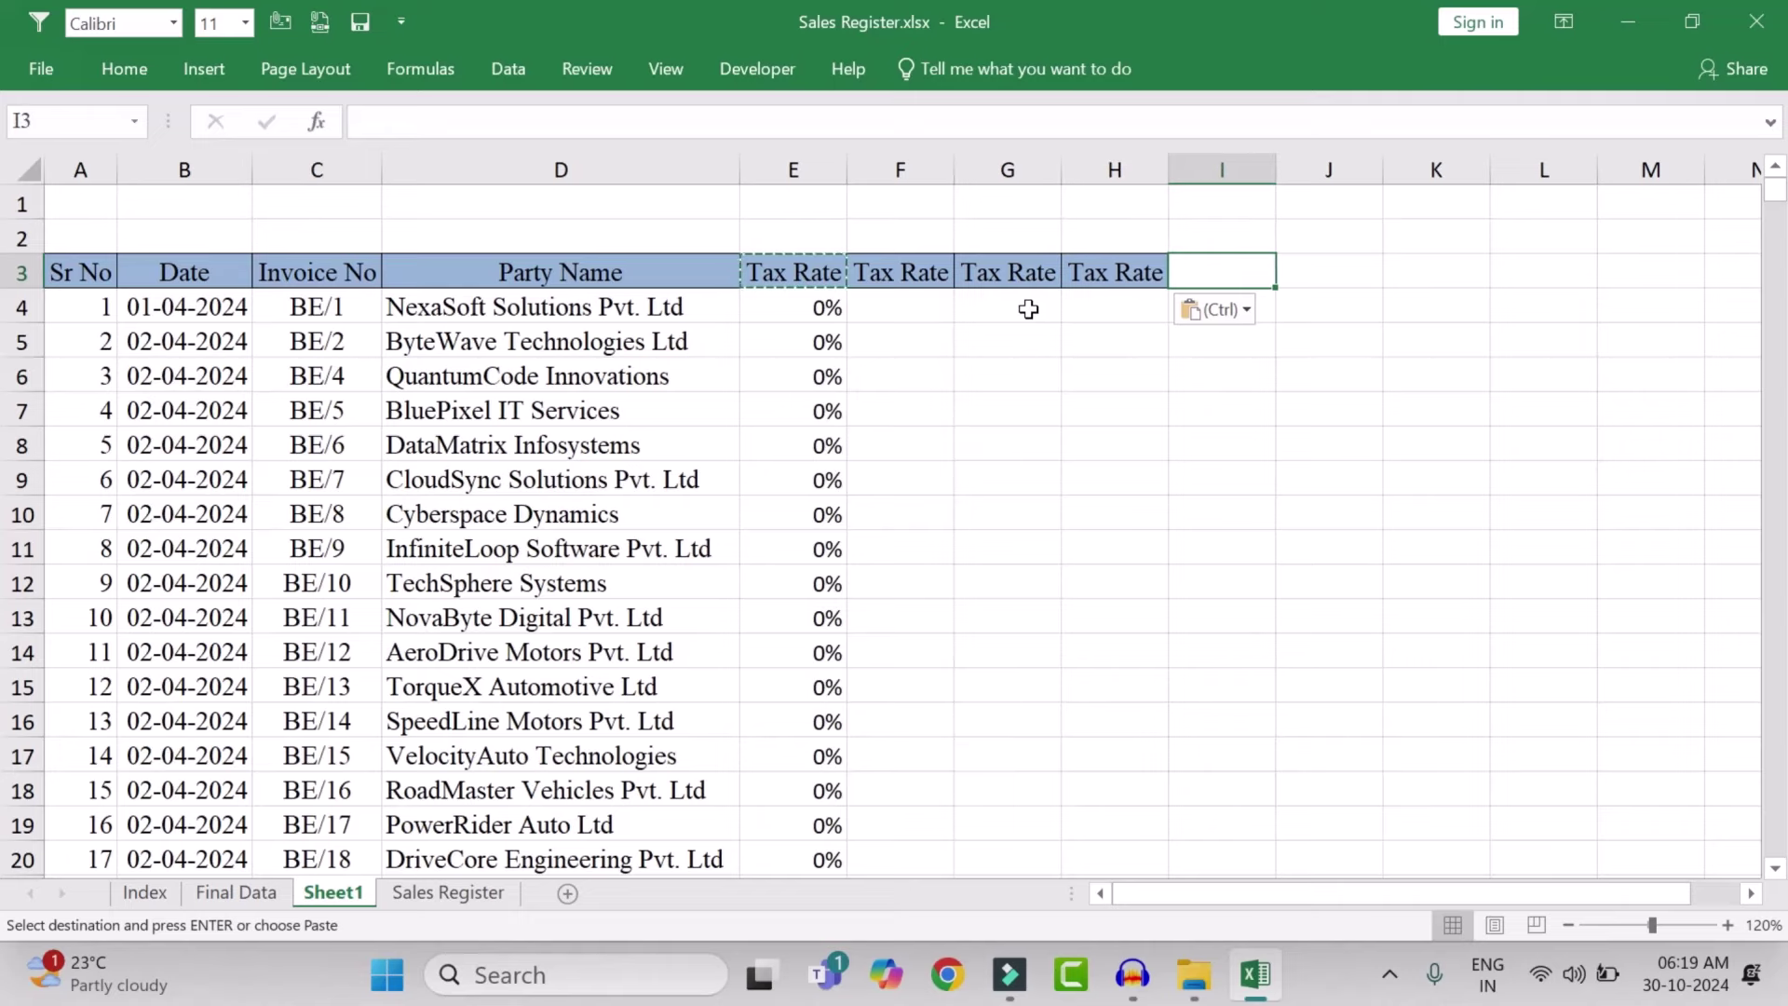
{"action": "key", "text": "ctrl+v"}
Rename the copied headers in F3 to I3 as Taxable, IGST, CGST and SGST
{"action": "key", "text": "Left"}
{"action": "key", "text": "Left"}
{"action": "key", "text": "Left"}
{"action": "type", "text": "Taxable"}
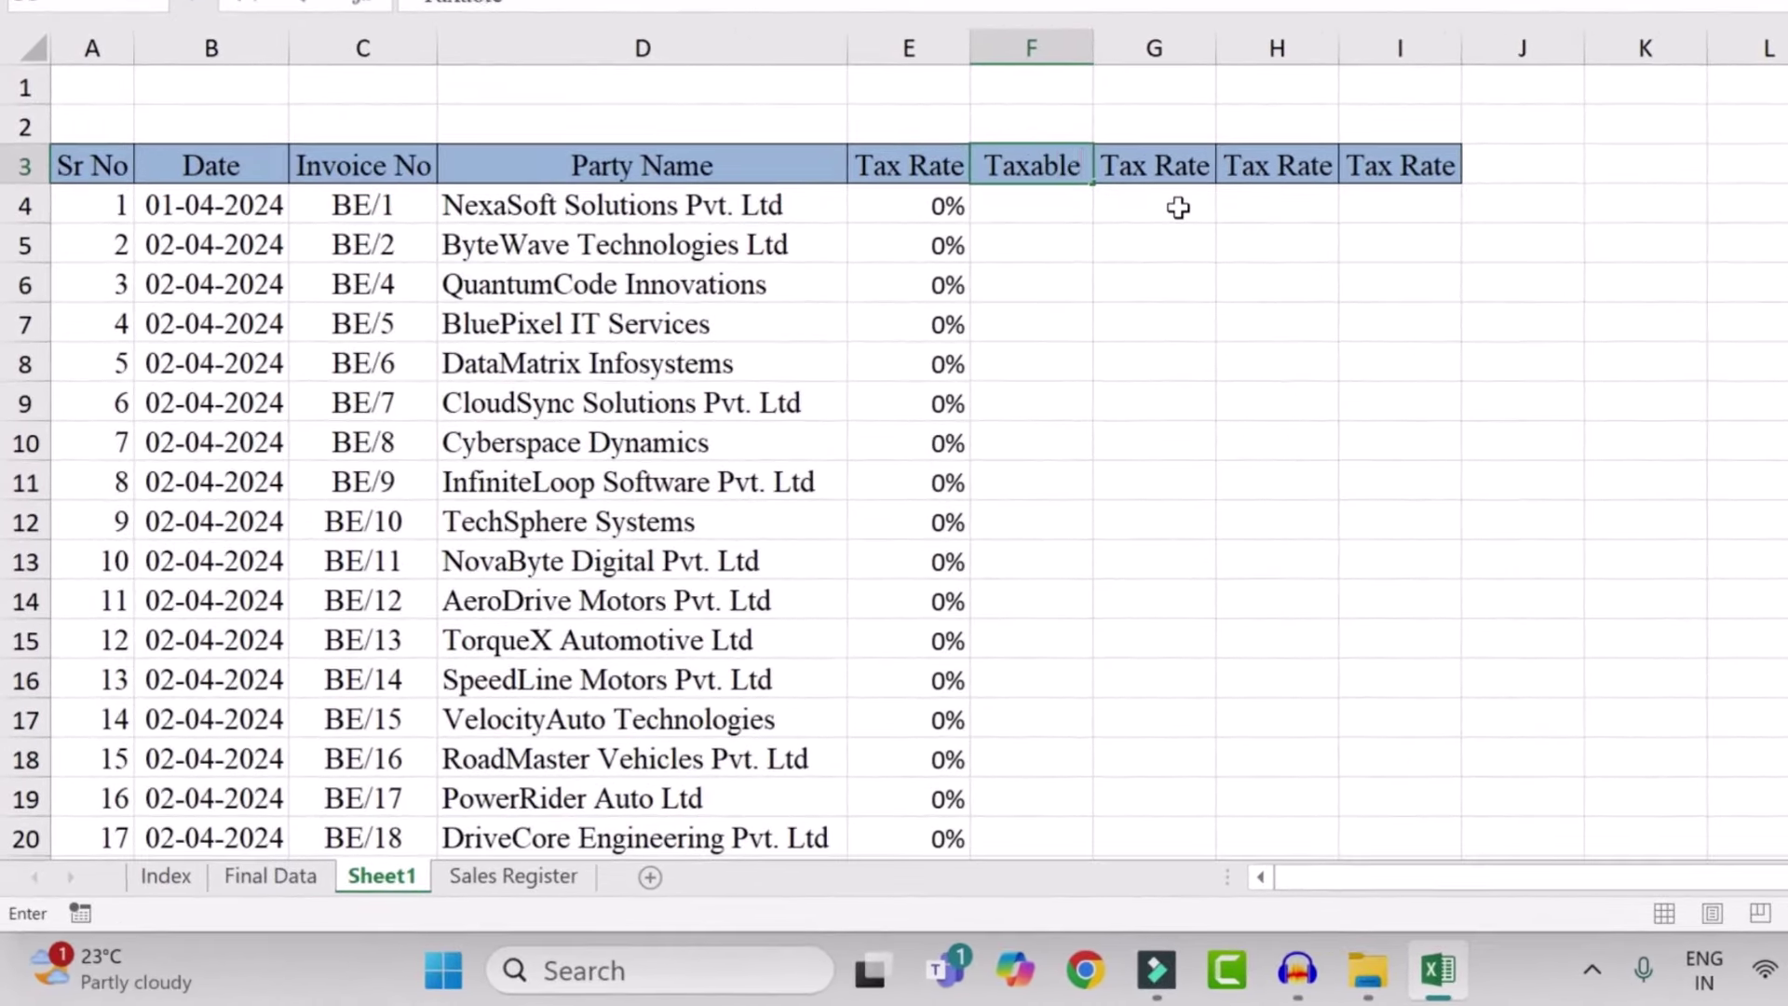
{"action": "key", "text": "Tab"}
{"action": "type", "text": "IGST"}
{"action": "key", "text": "Tab"}
{"action": "type", "text": "CGST"}
{"action": "key", "text": "Tab"}
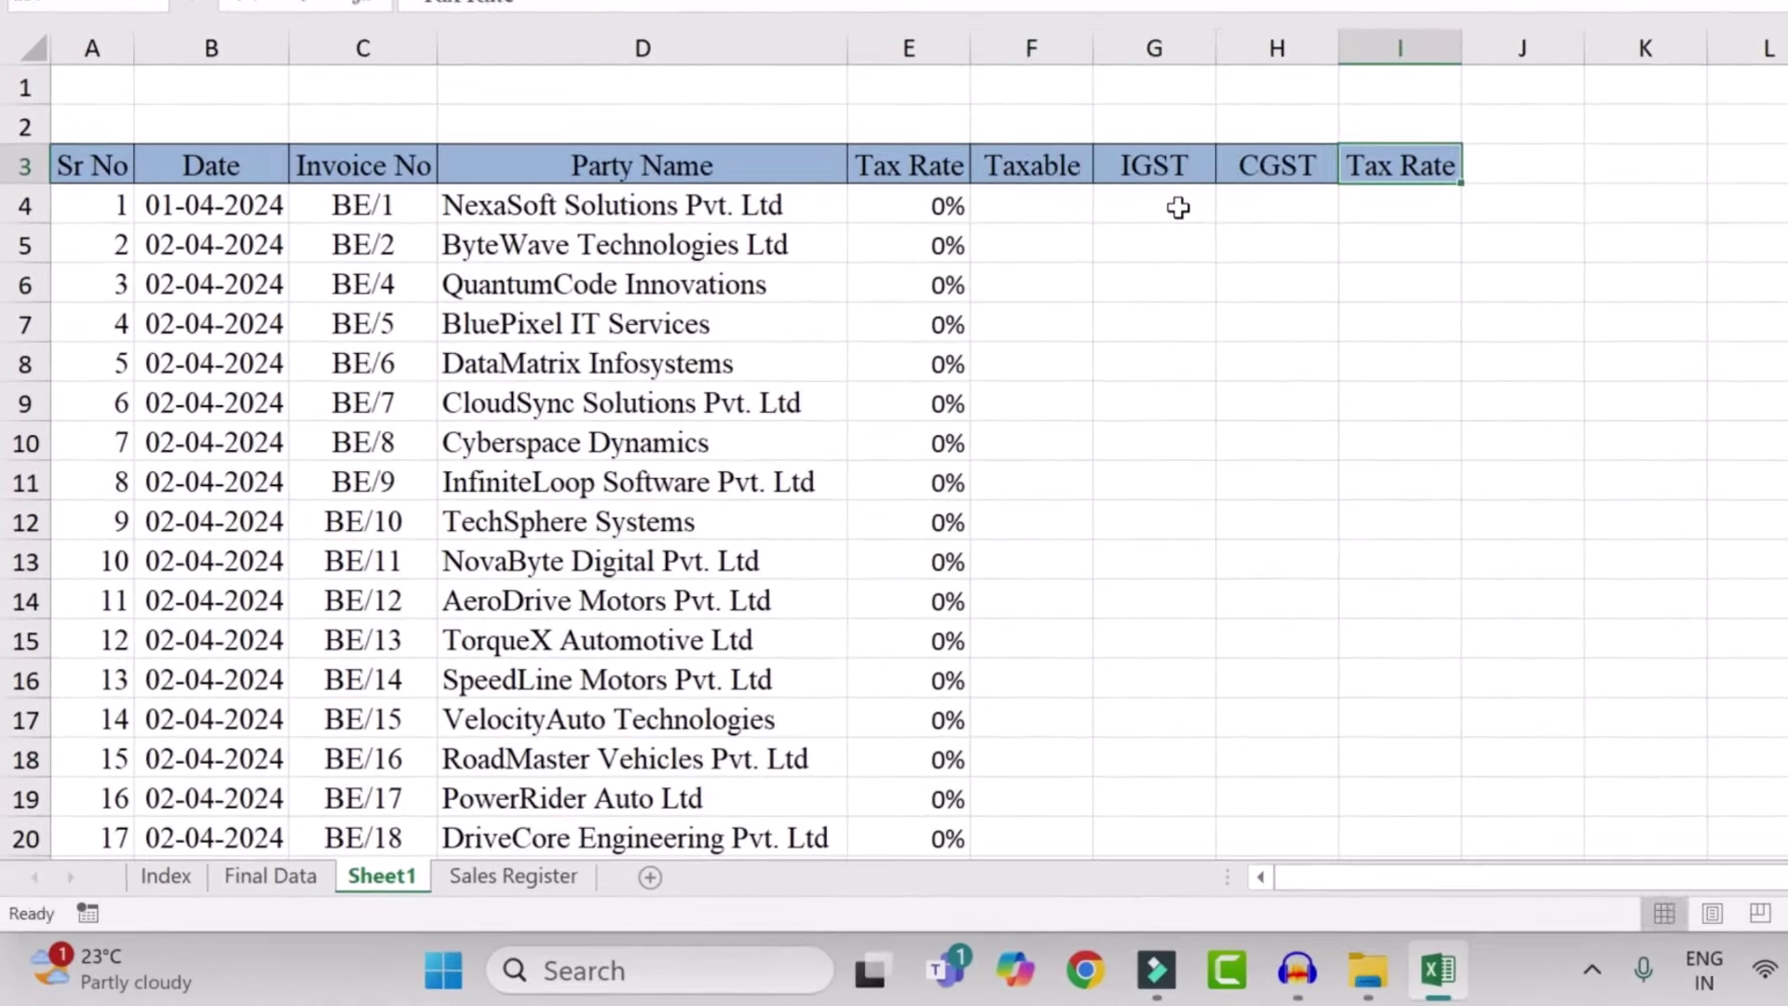
{"action": "type", "text": "SGST"}
{"action": "key", "text": "Return"}
Turn on filters for the whole stacked table from the header row A3:I3 down to row 6759
{"action": "left_click", "coordinate": [104, 168]}
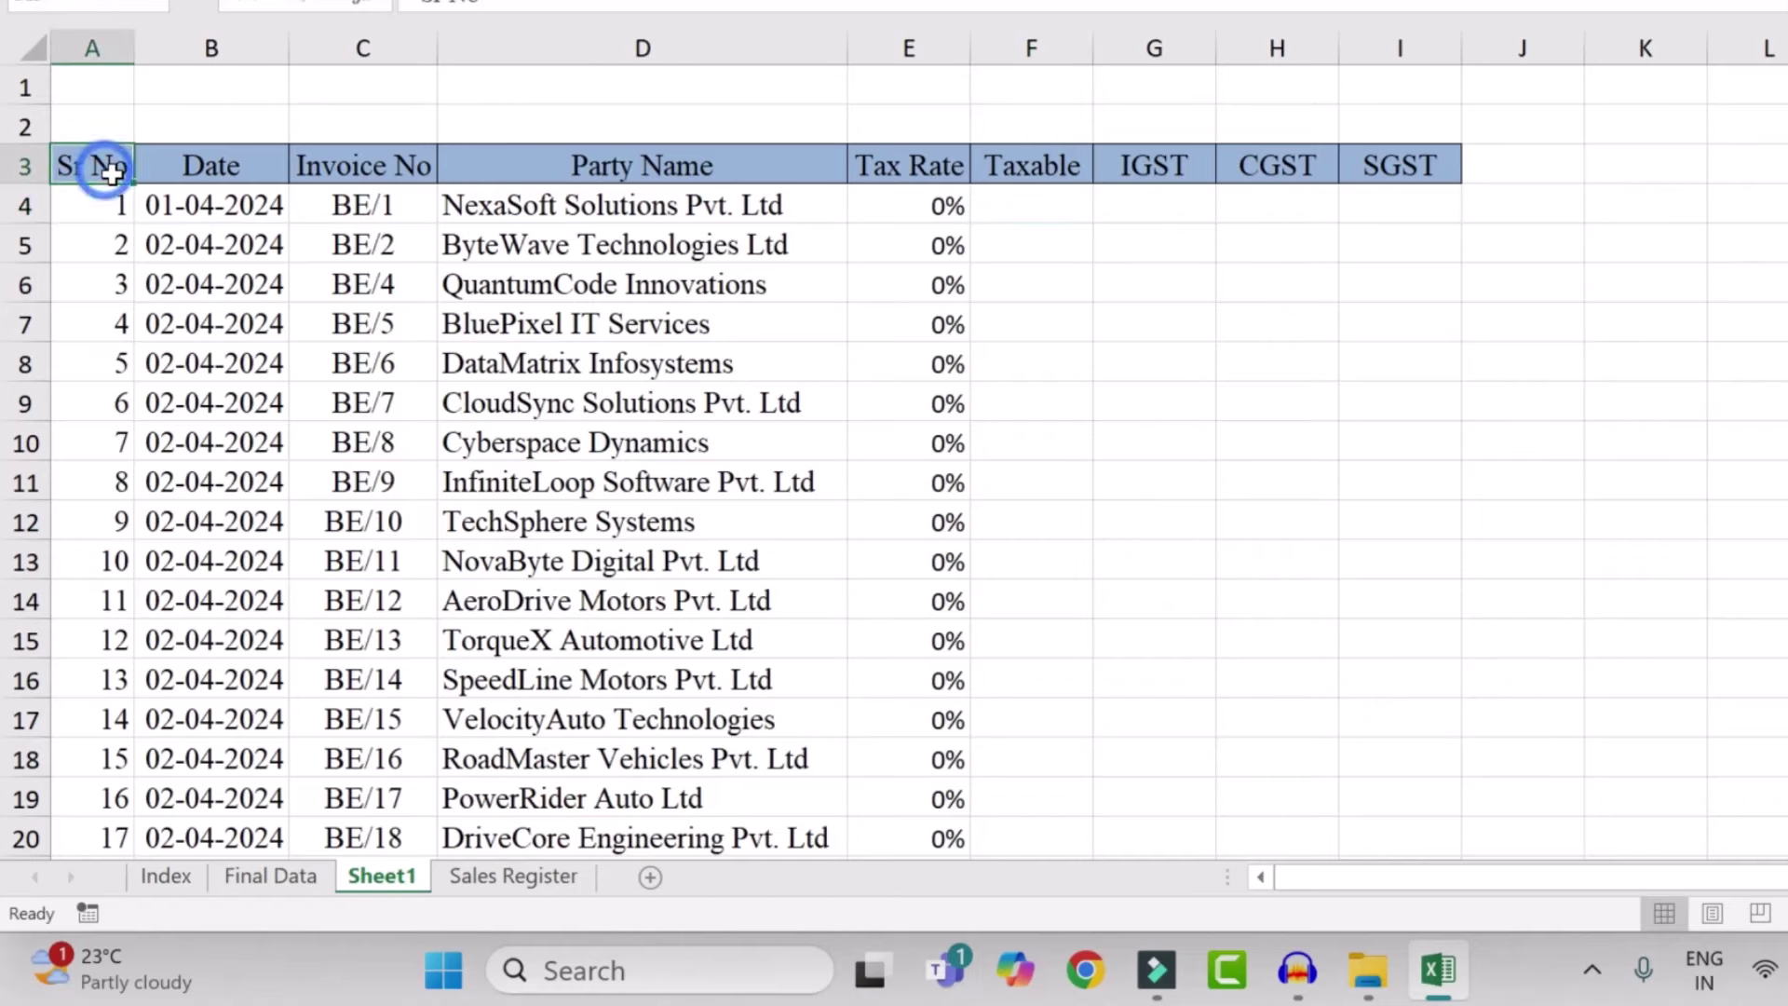
{"action": "key", "text": "ctrl+shift+Right"}
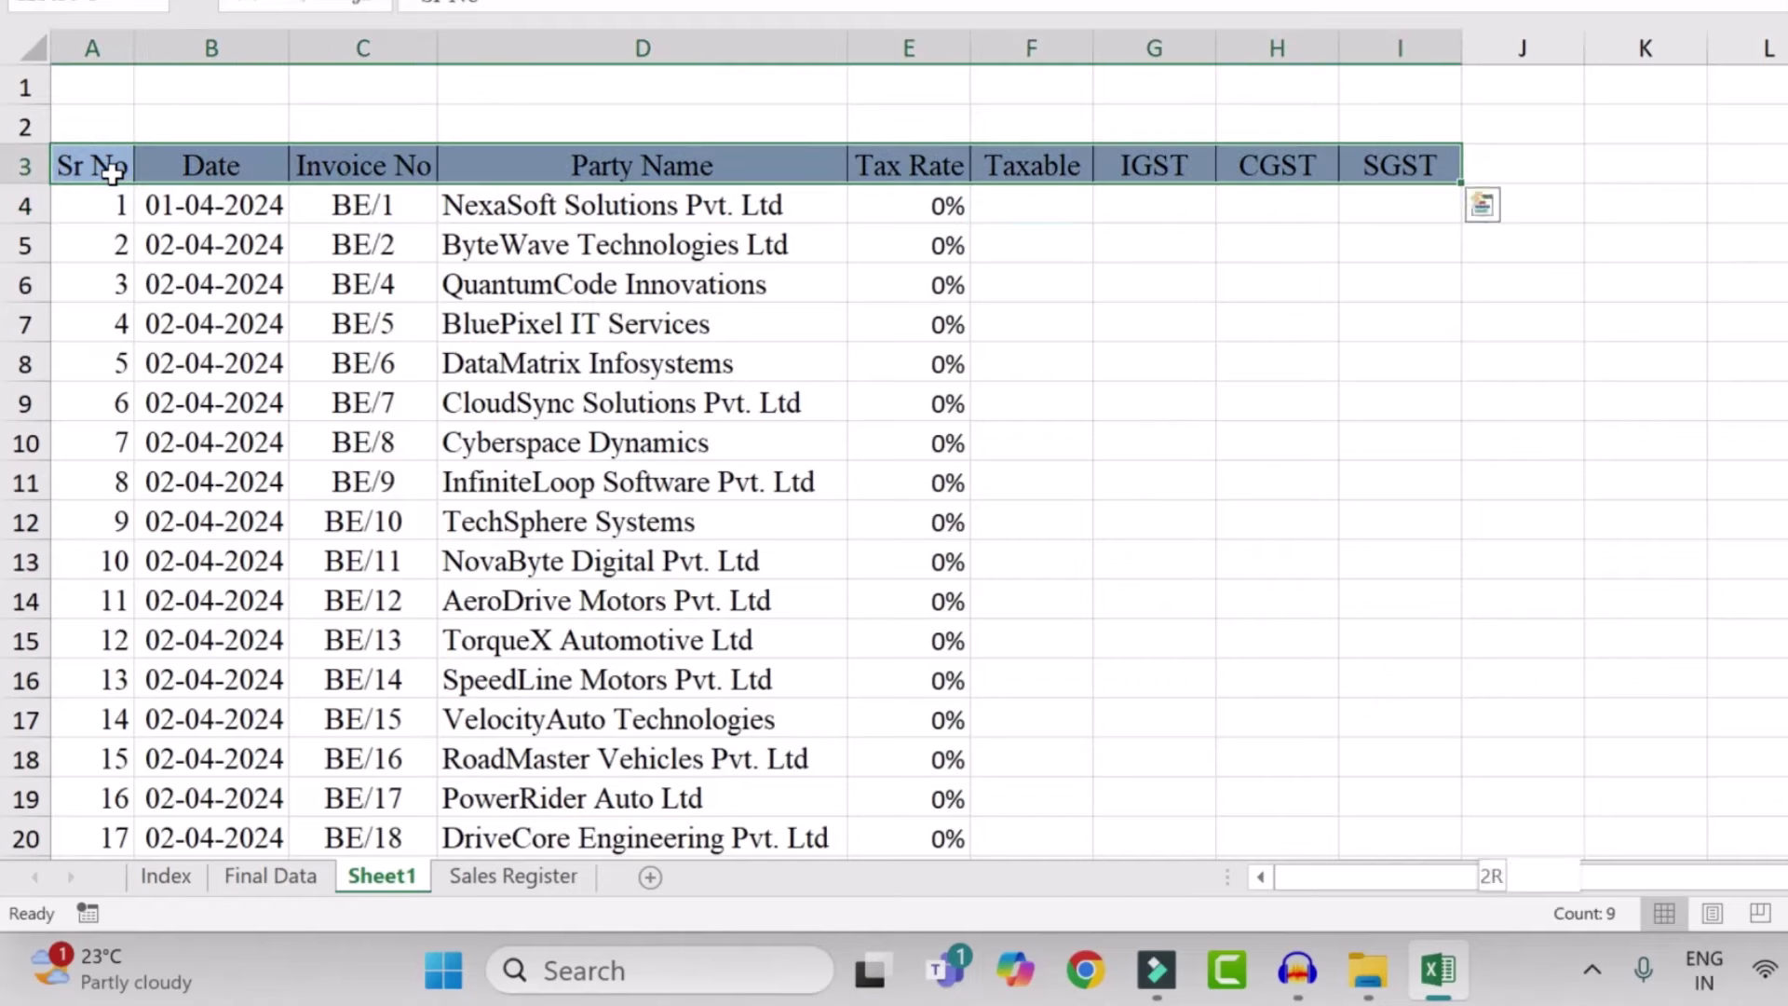
{"action": "key", "text": "ctrl+shift+Down"}
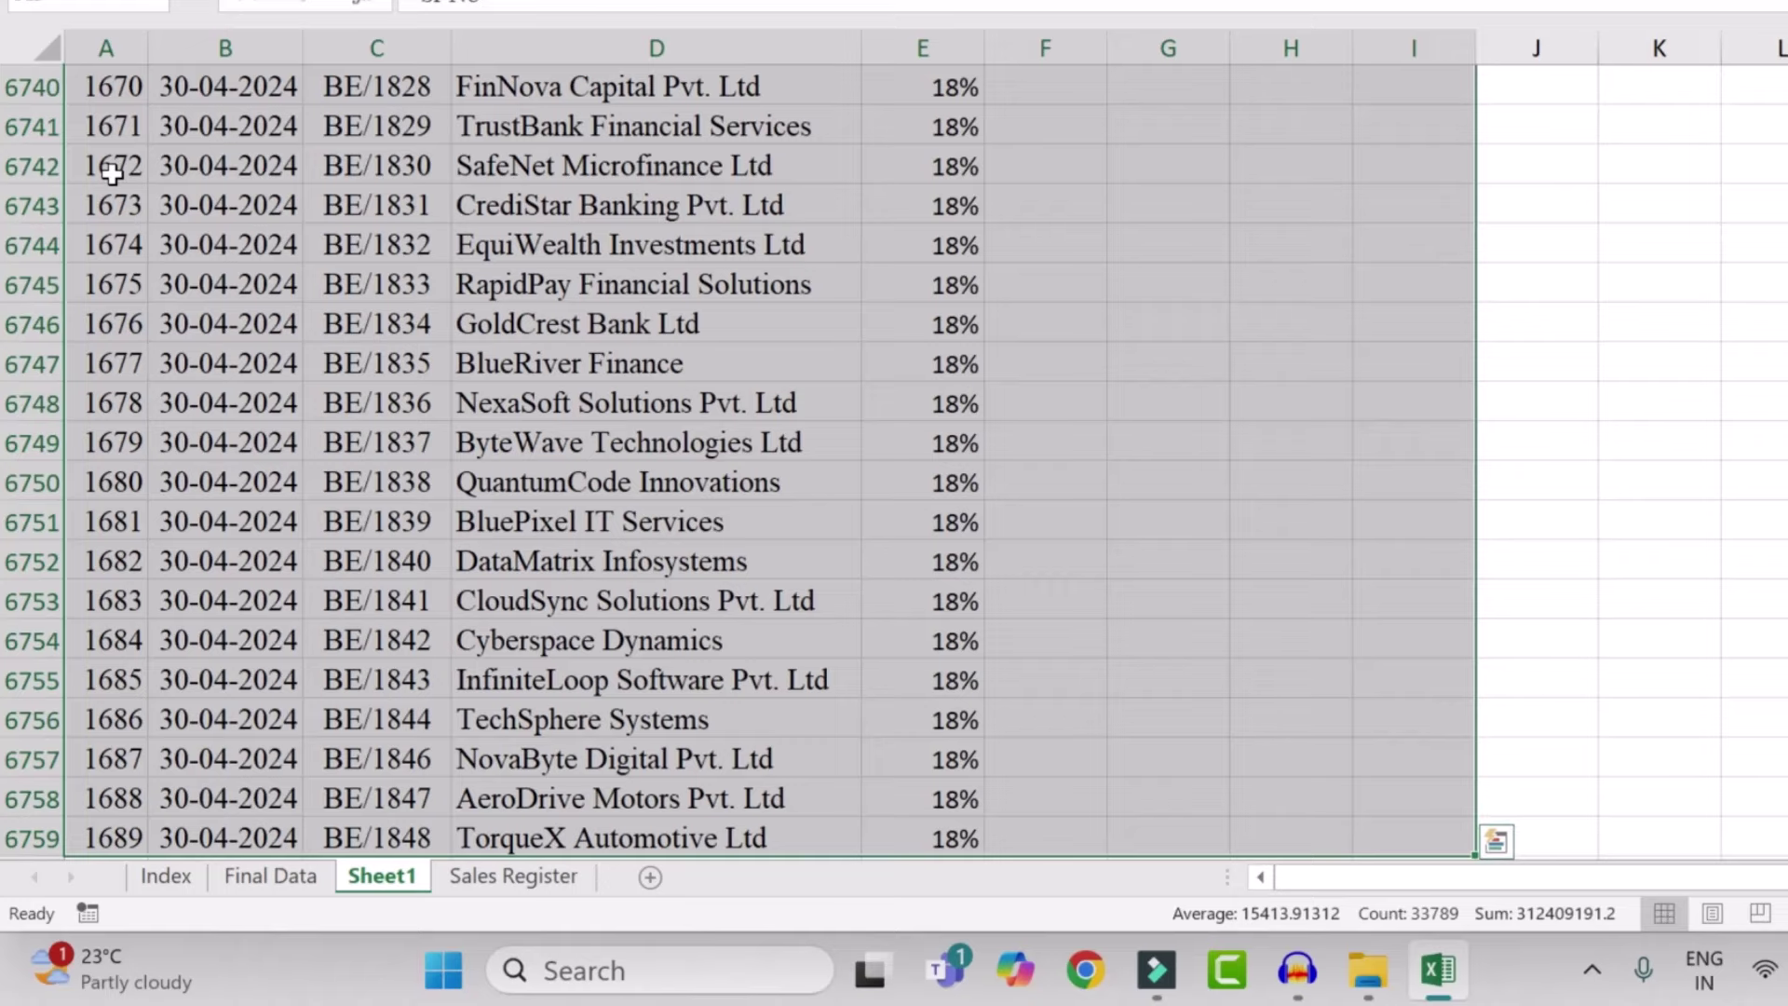
{"action": "key", "text": "ctrl+Home"}
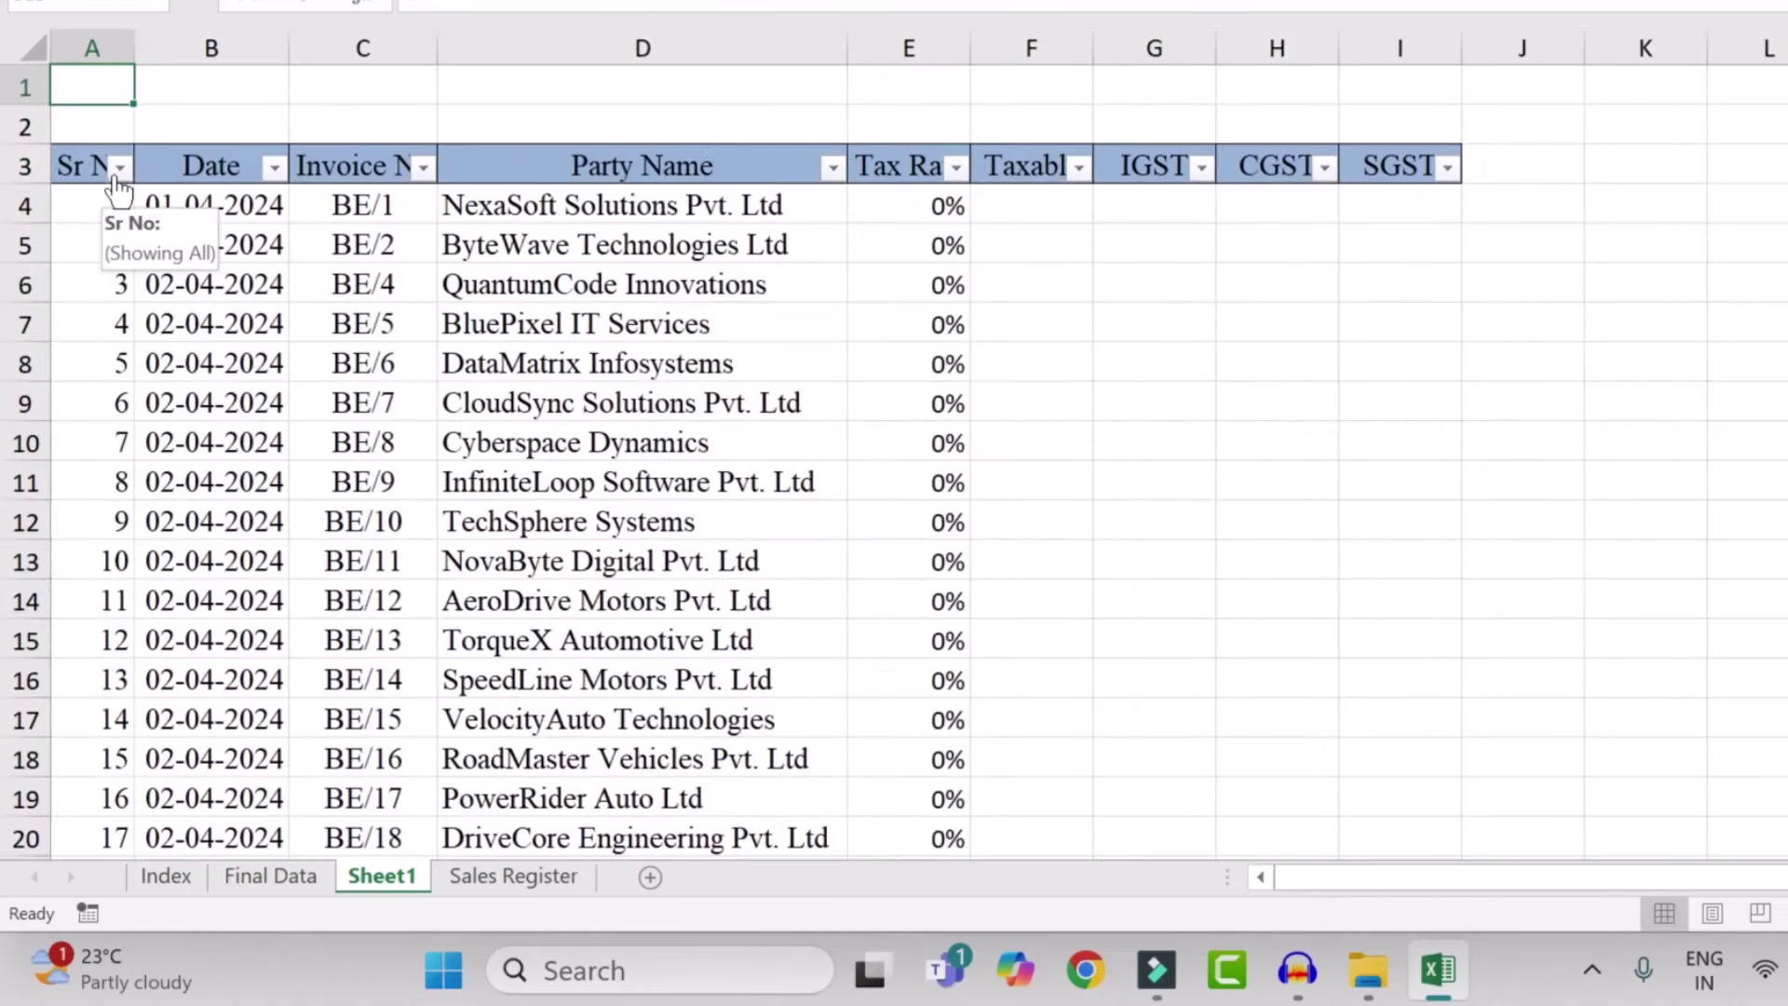
Freeze the panes above row 4 so the header row stays fixed
{"action": "left_click", "coordinate": [17, 200]}
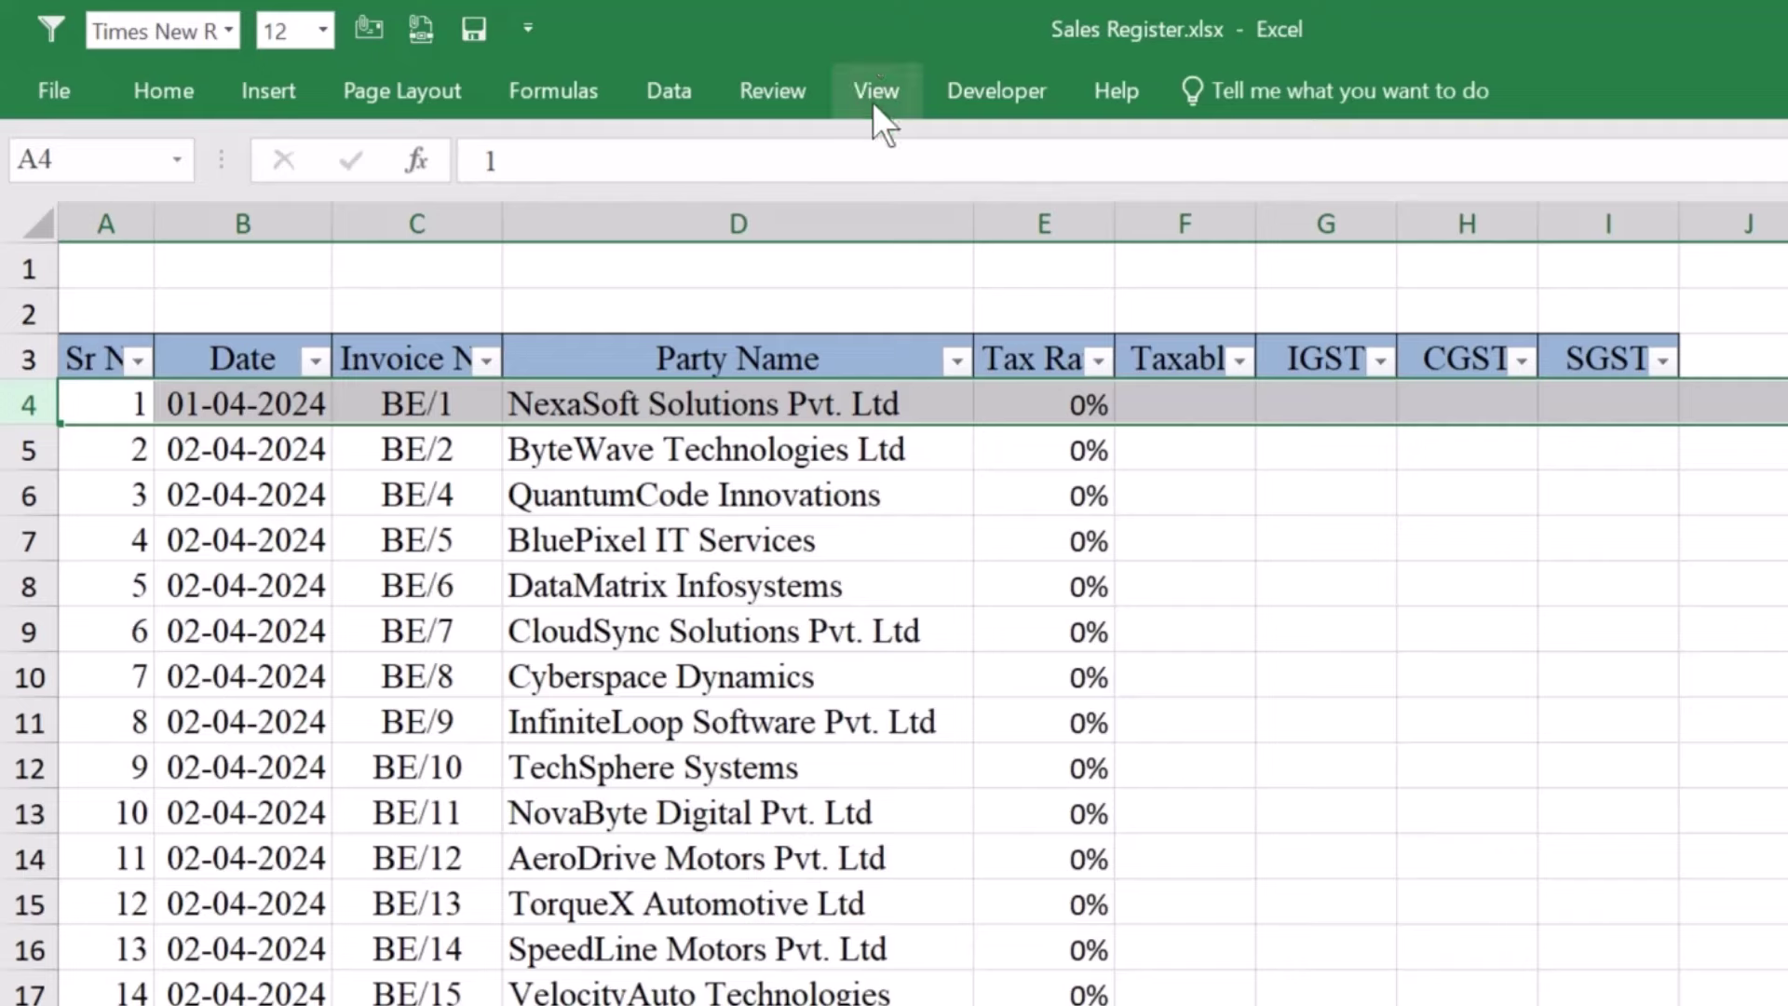
{"action": "left_click", "coordinate": [876, 107]}
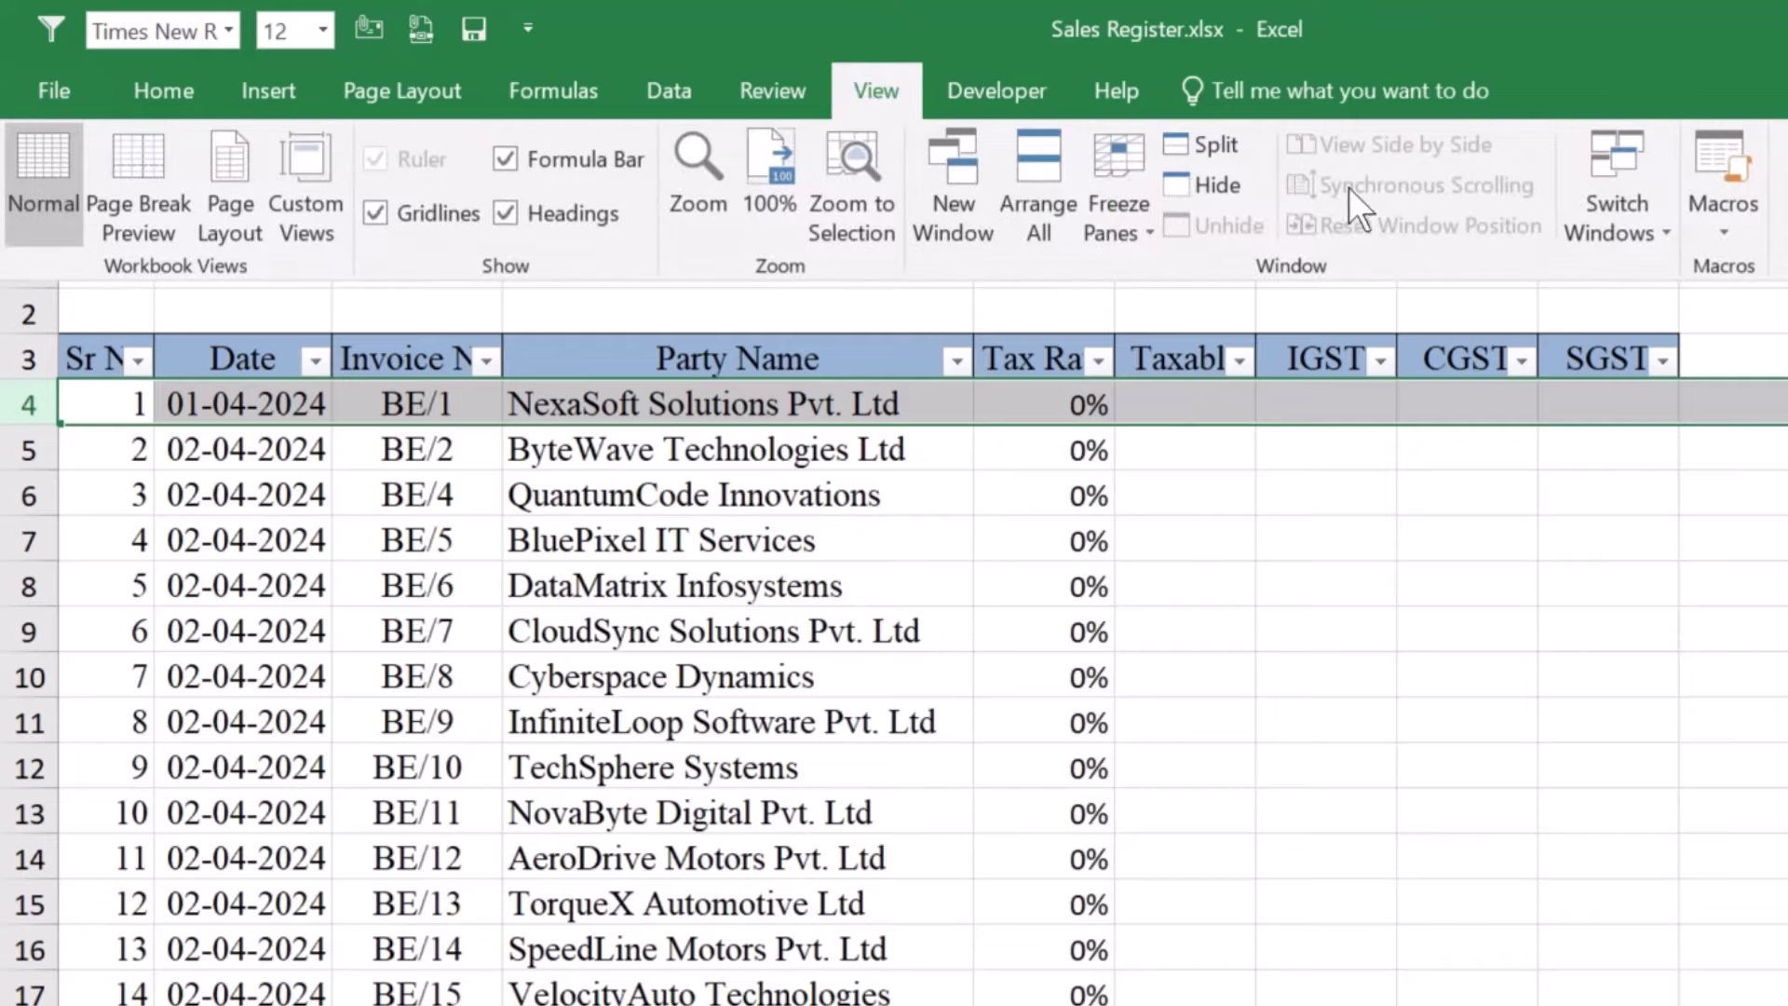
{"action": "left_click", "coordinate": [1118, 186]}
{"action": "left_click", "coordinate": [1243, 289]}
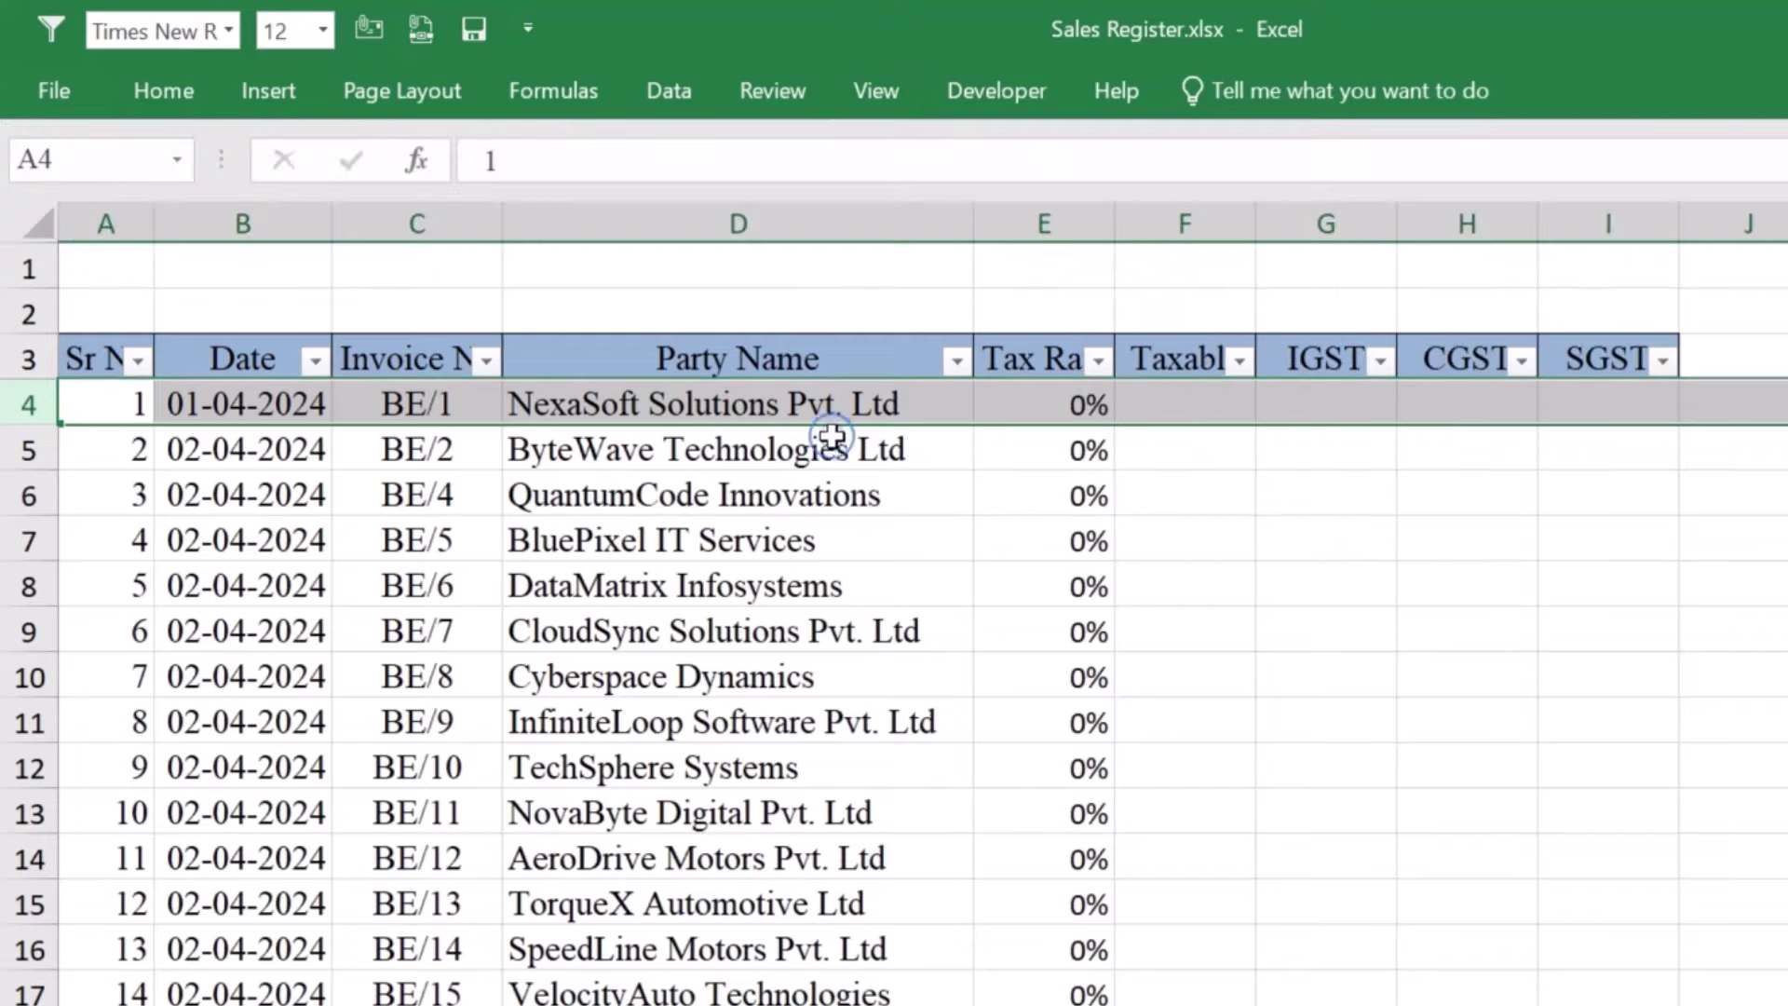
{"action": "left_click", "coordinate": [831, 438]}
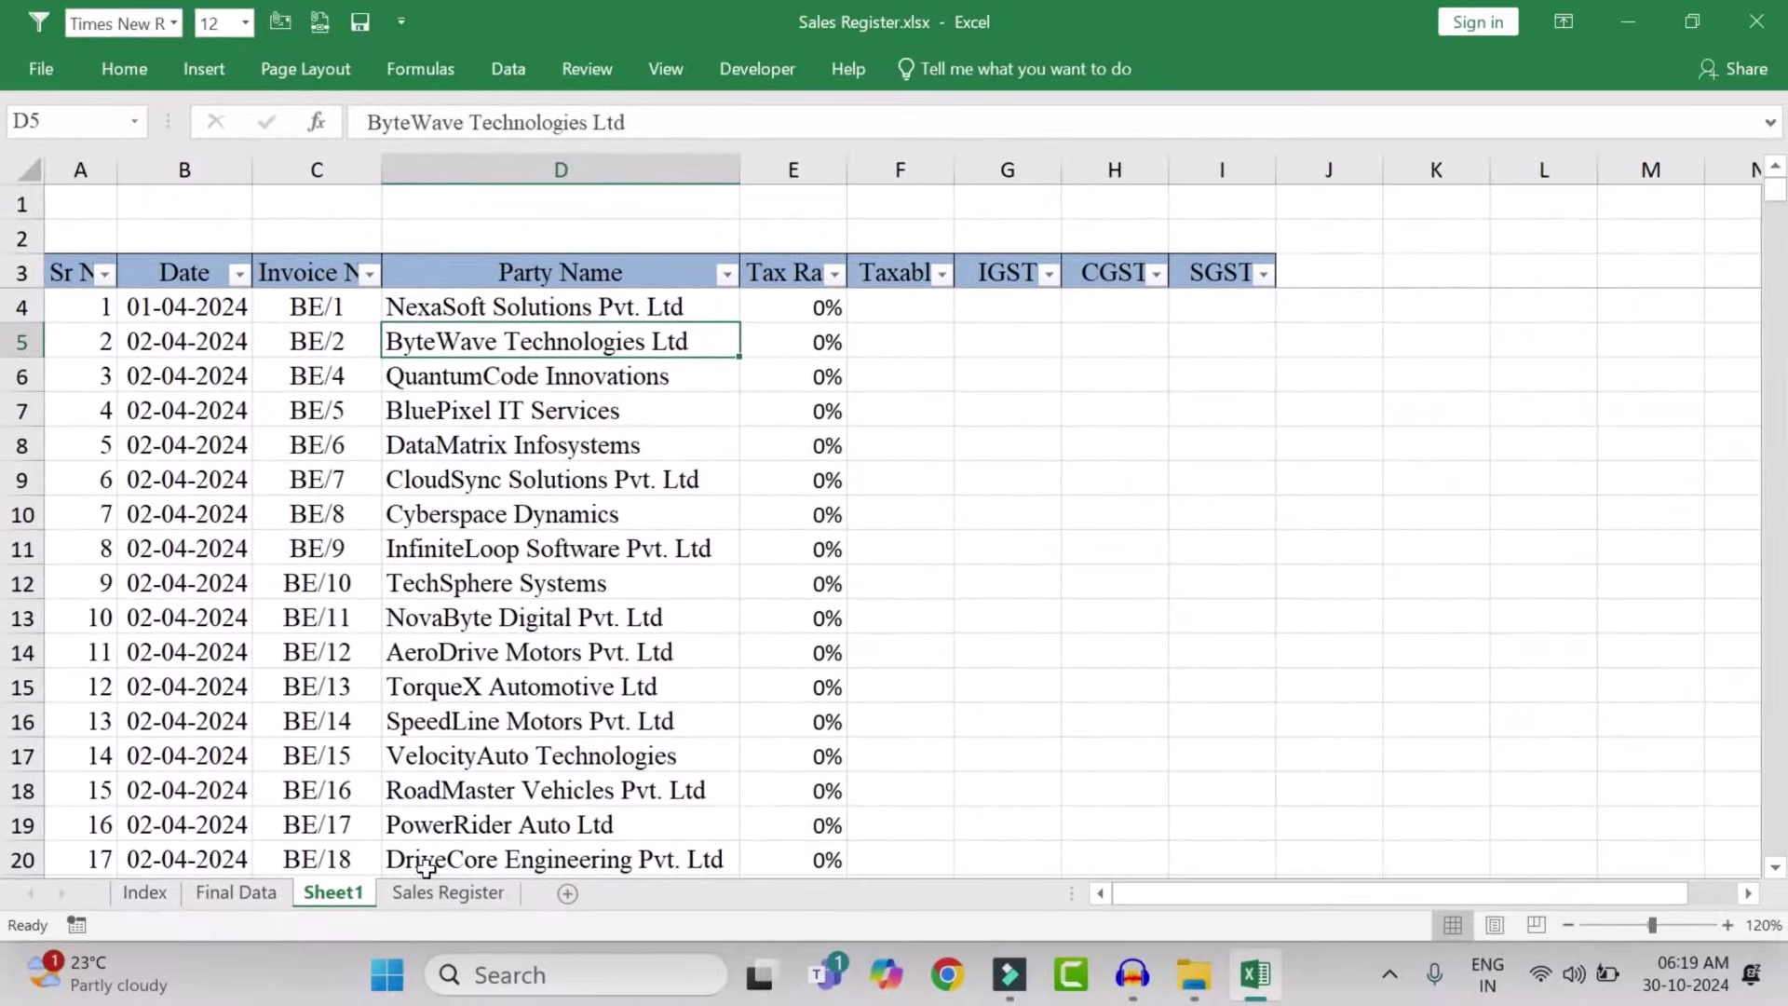
On the Sales Register sheet, number the columns 1 to 17 across A1:Q1, starting with 1 and 2
{"action": "left_click", "coordinate": [451, 894]}
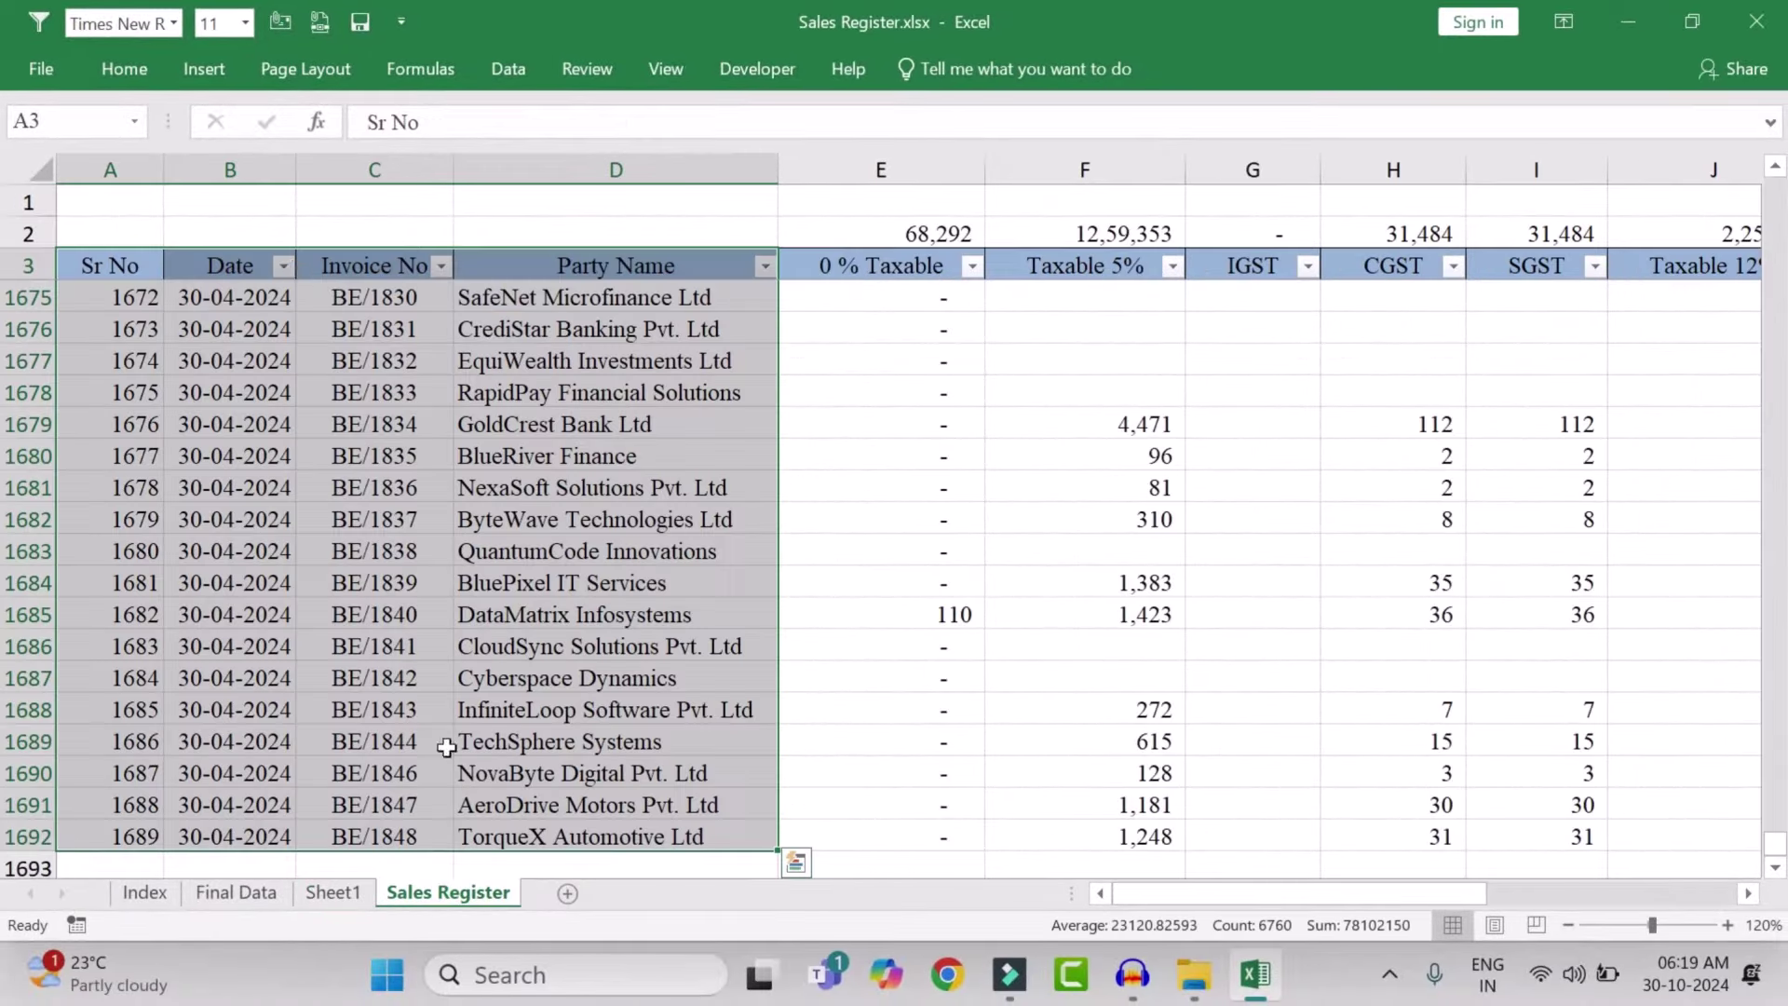
{"action": "left_click", "coordinate": [154, 198]}
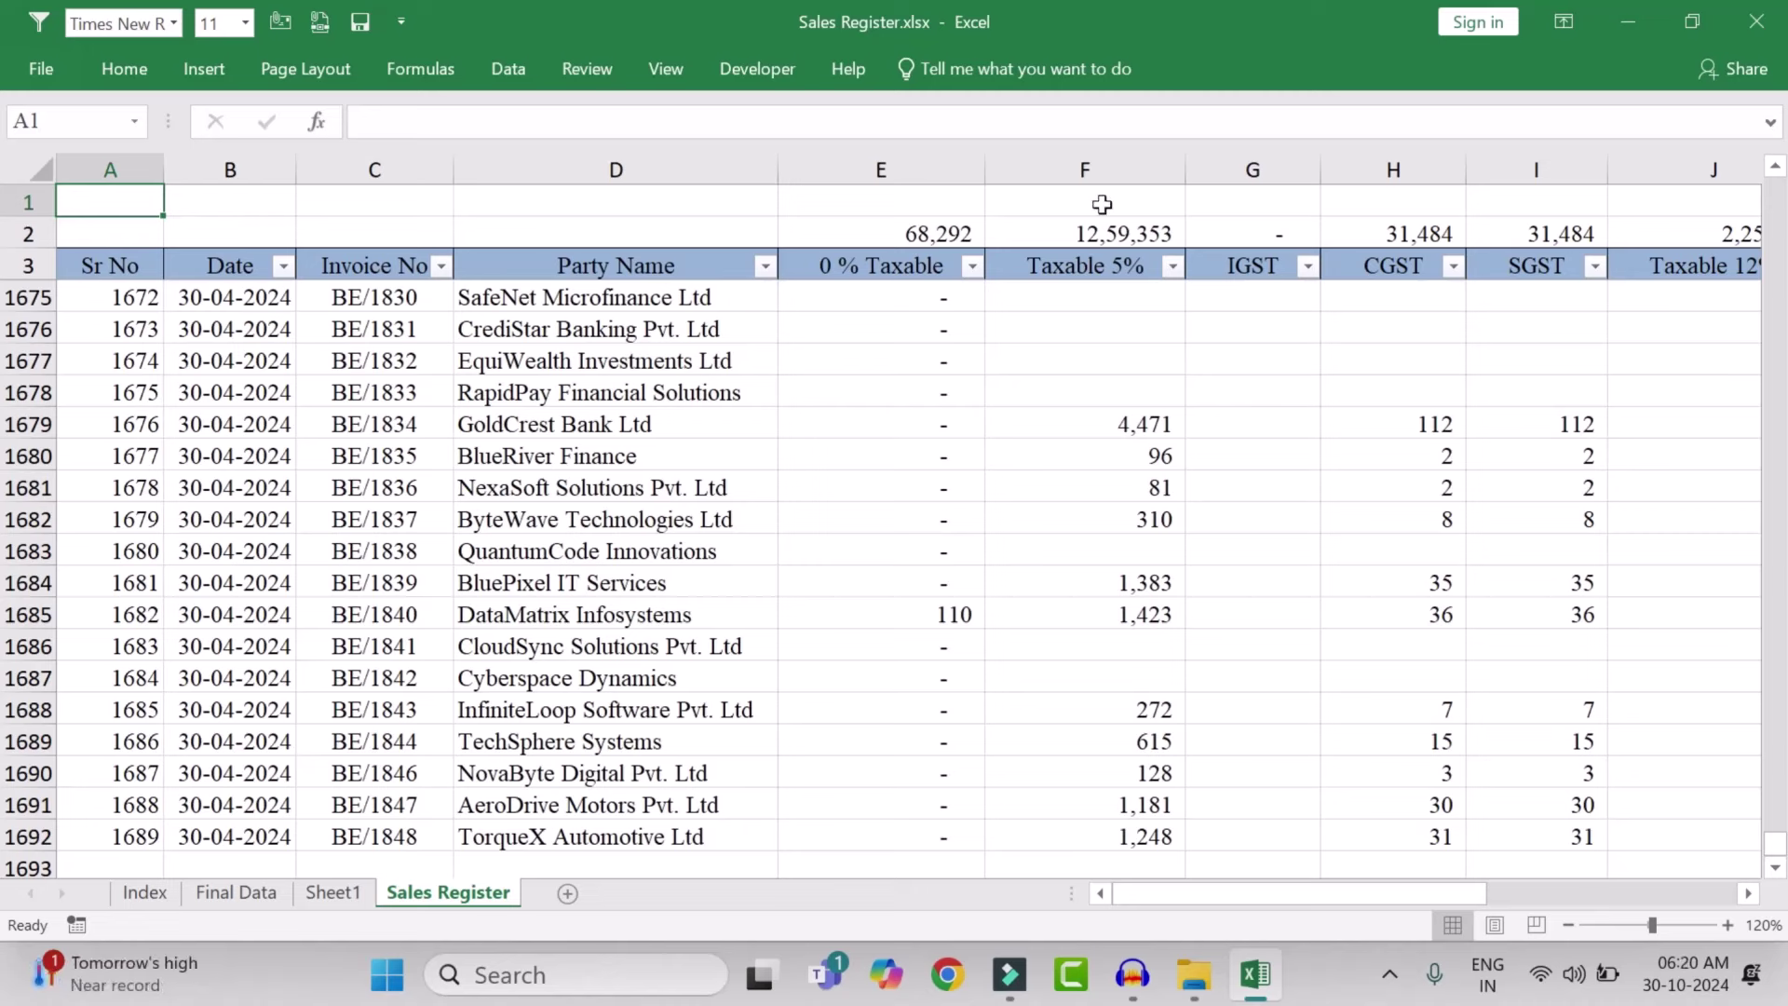
{"action": "type", "text": "1"}
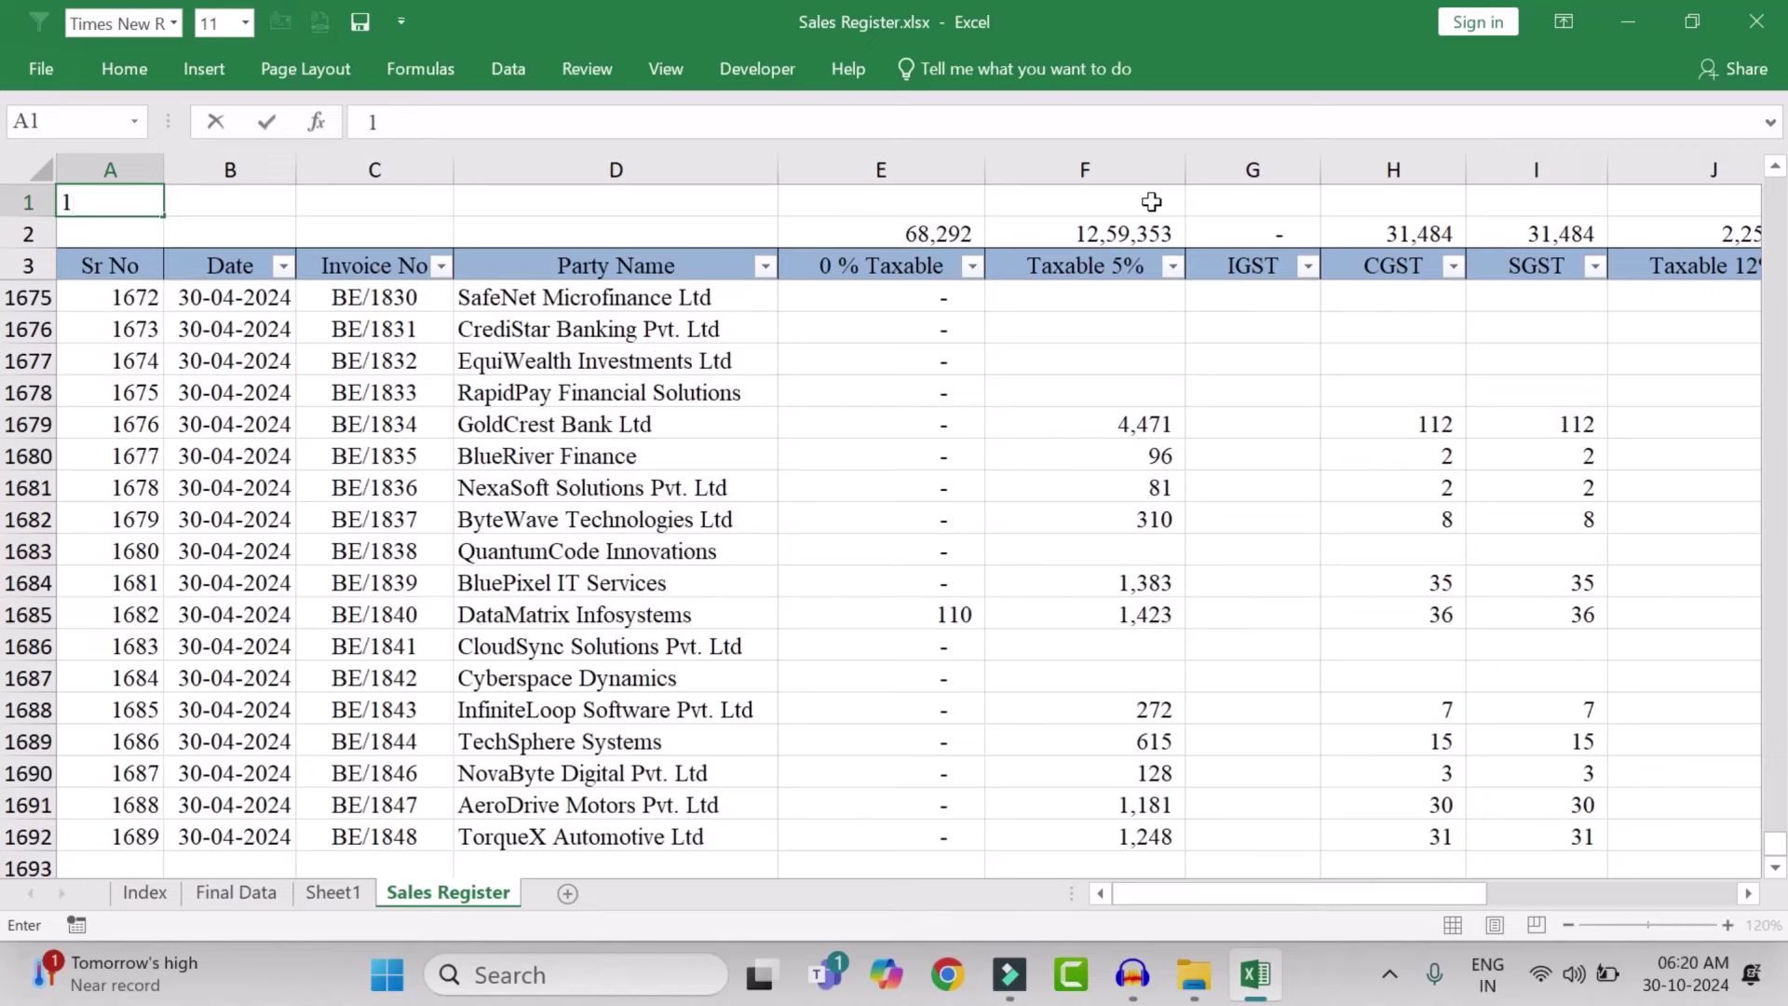
{"action": "key", "text": "Right"}
{"action": "type", "text": "2"}
{"action": "key", "text": "Down"}
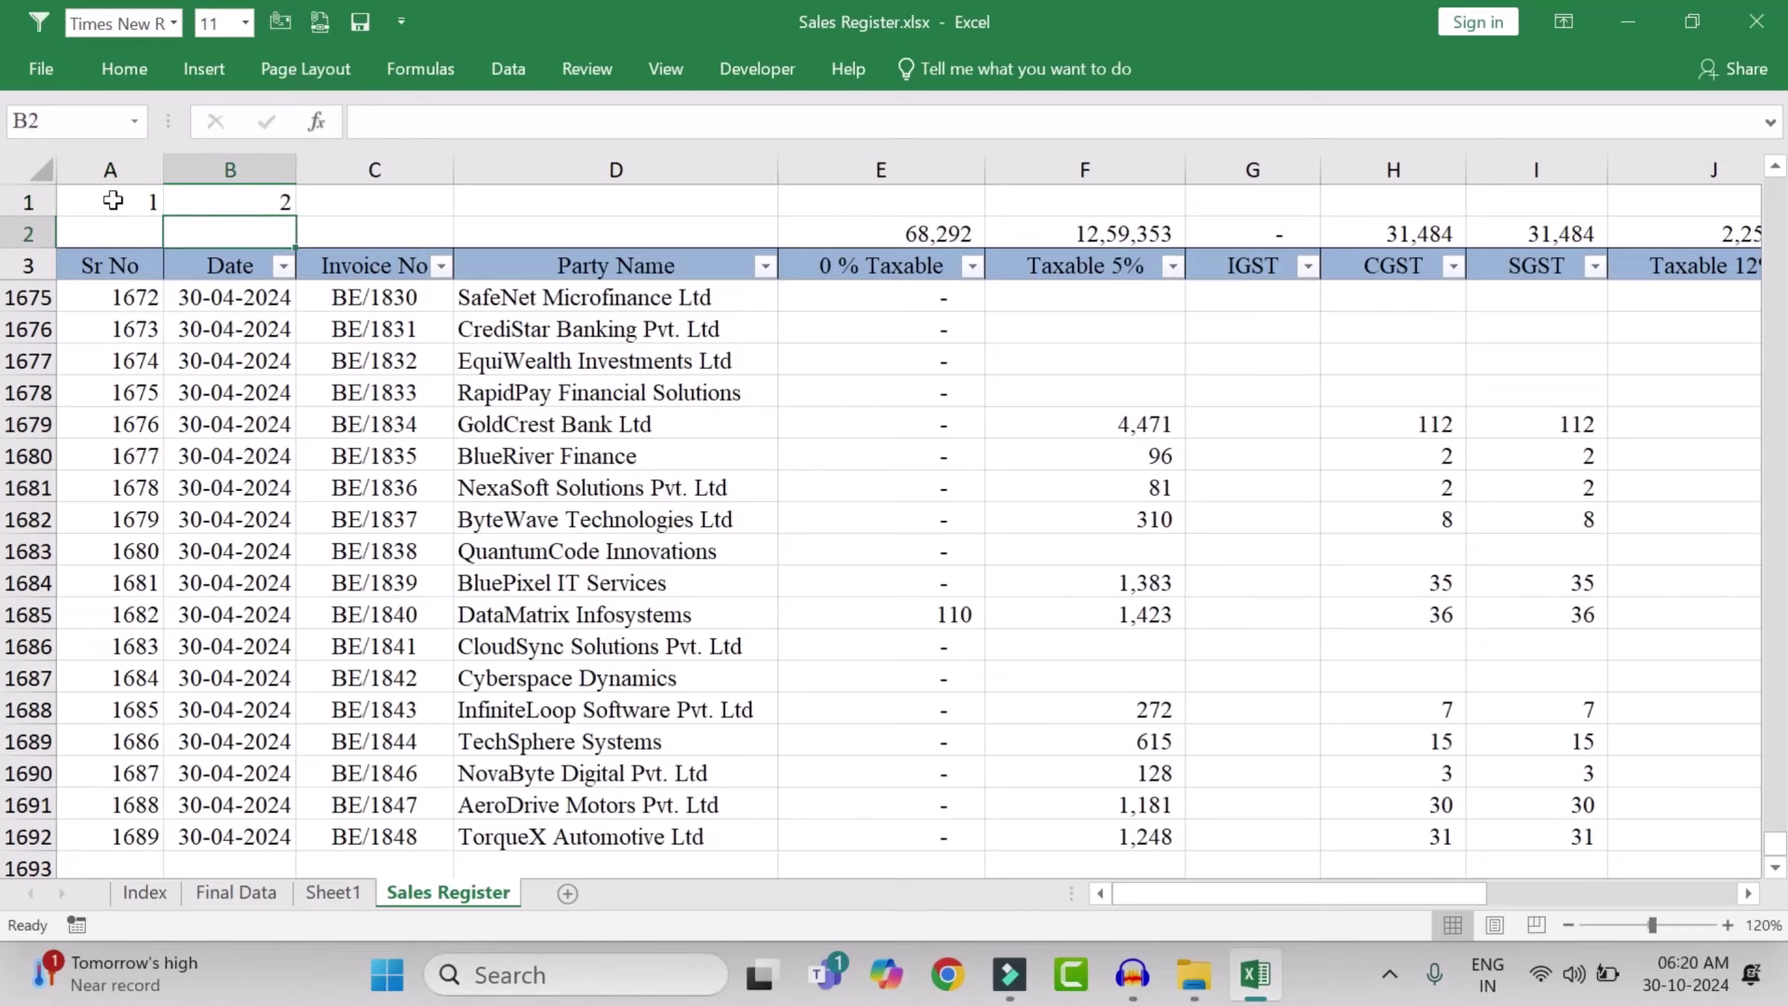
{"action": "left_click_drag", "start_coordinate": [112, 200], "coordinate": [1161, 238]}
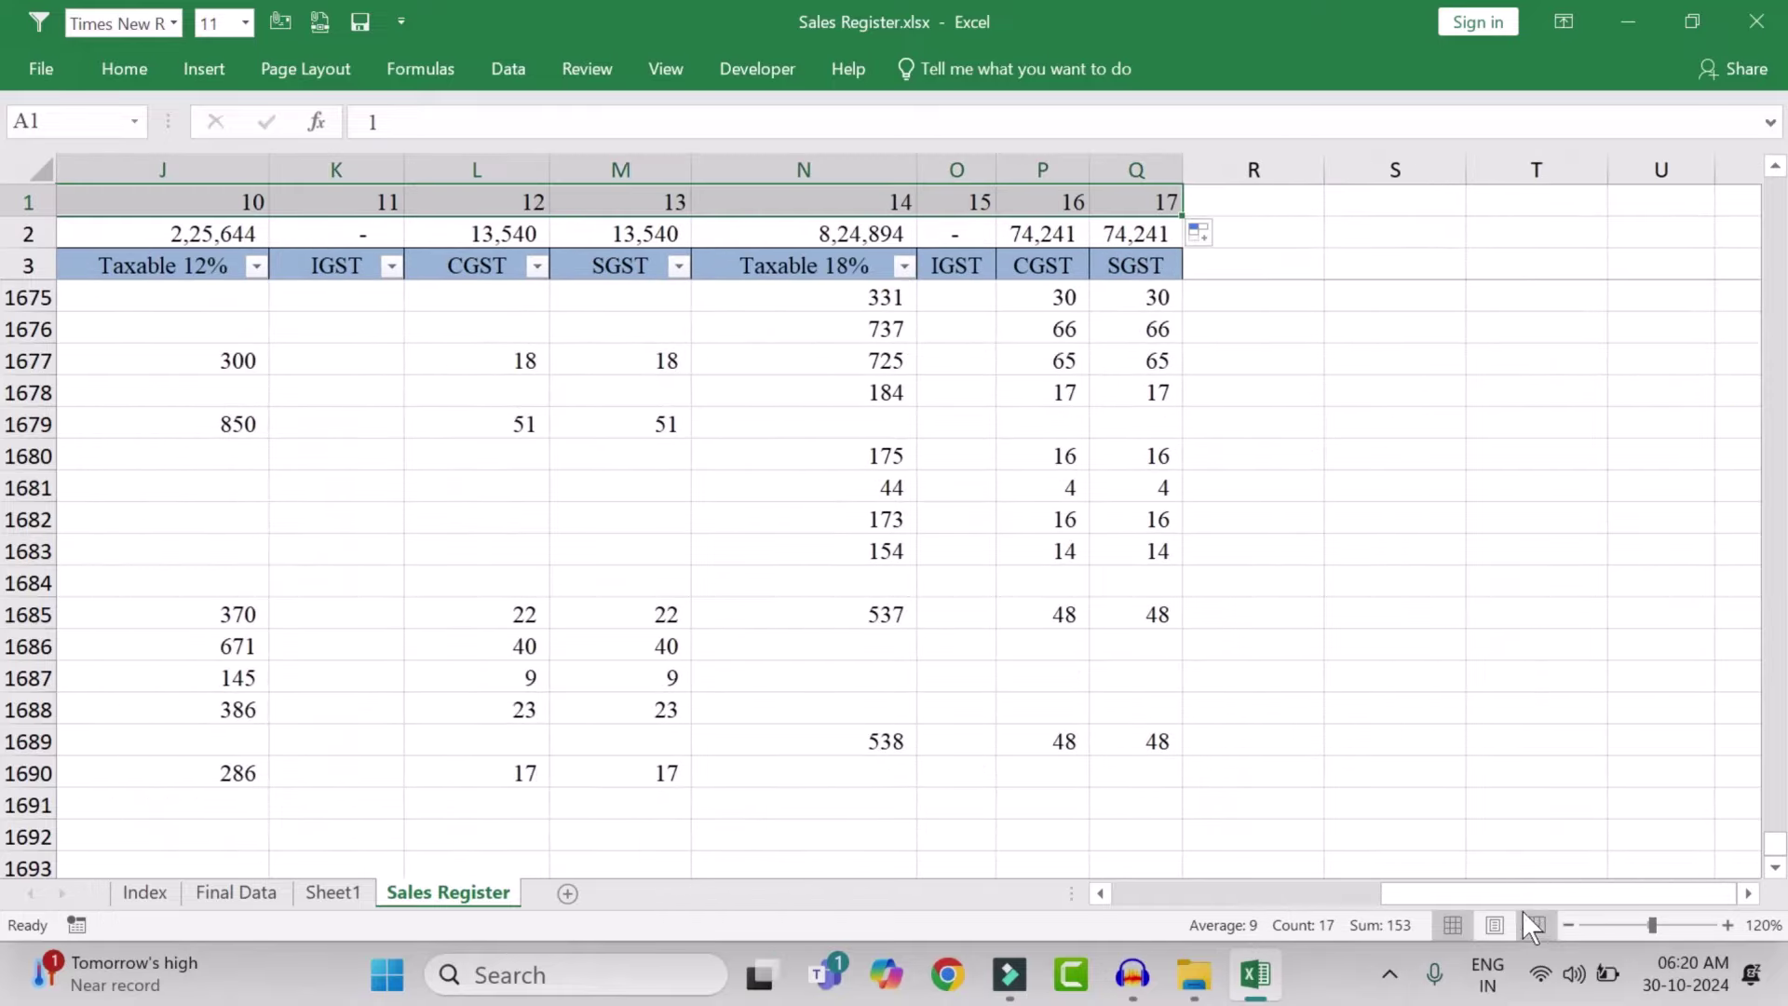
{"action": "left_click_drag", "start_coordinate": [1483, 896], "coordinate": [666, 902]}
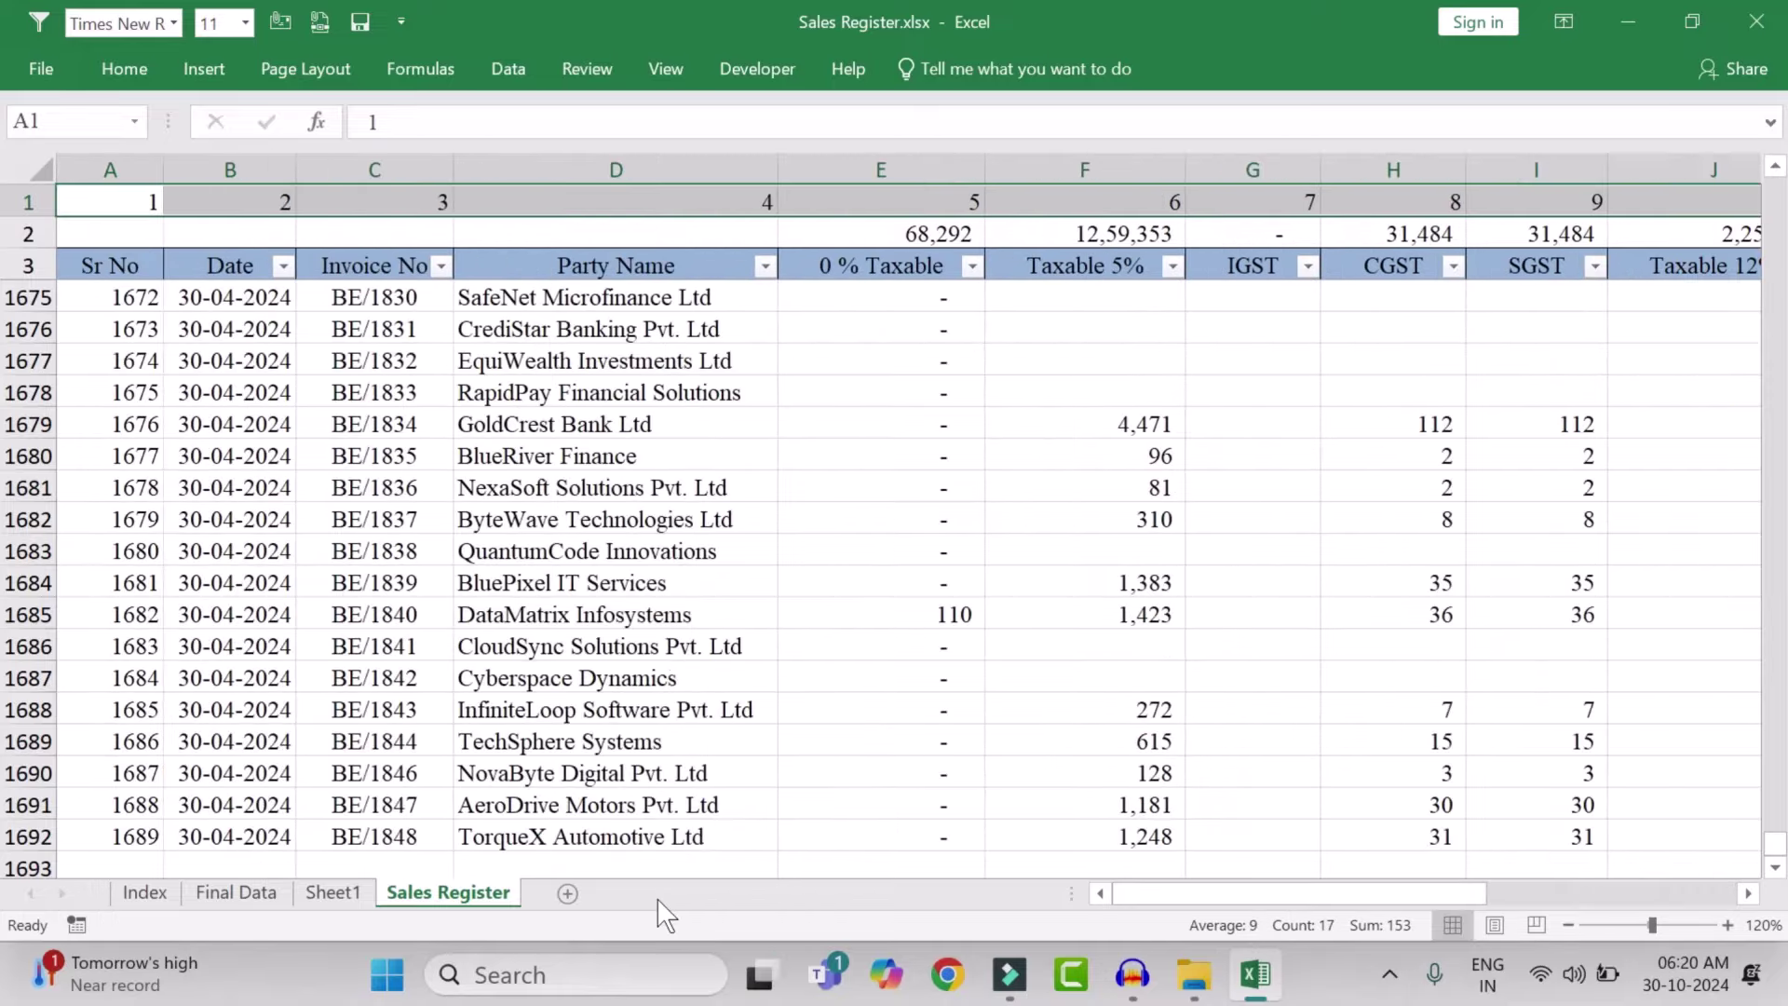
On Sheet1, filter the Tax Rate column to show only the 0% rows
{"action": "left_click", "coordinate": [347, 895]}
{"action": "left_click", "coordinate": [906, 302]}
{"action": "key", "text": "Up"}
{"action": "key", "text": "Left"}
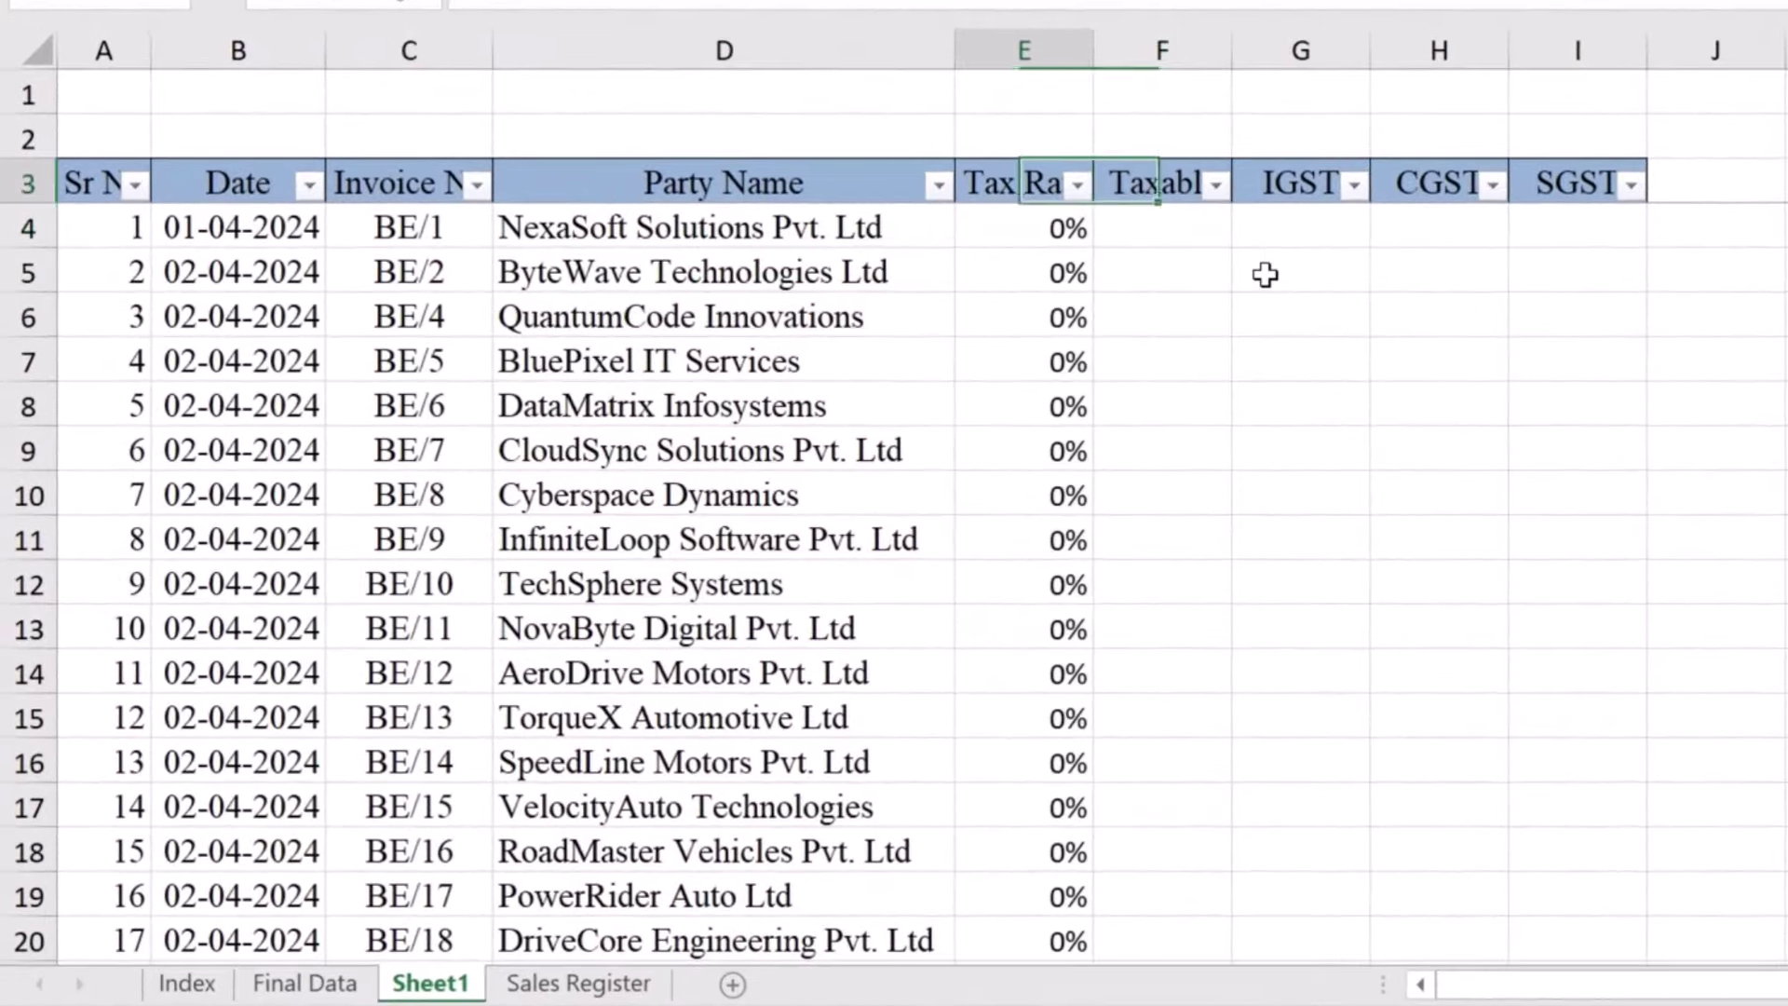
{"action": "key", "text": "alt+Down"}
{"action": "left_click", "coordinate": [740, 536]}
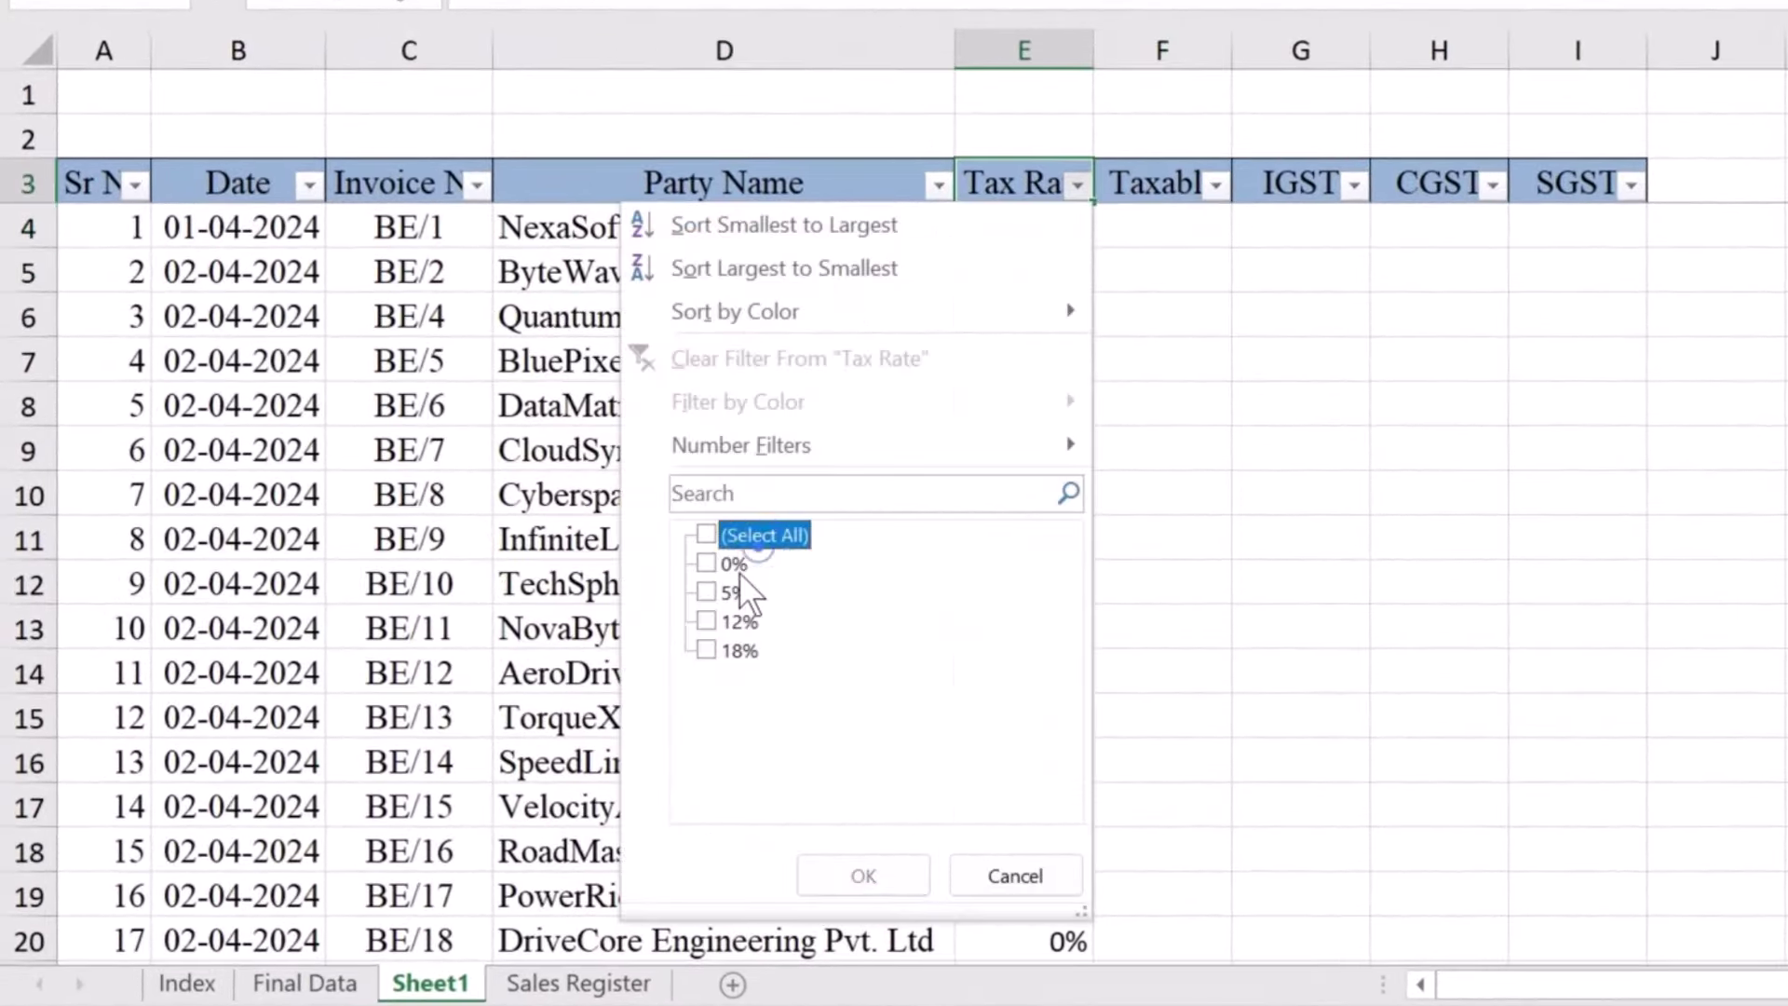
{"action": "left_click", "coordinate": [708, 565]}
{"action": "left_click", "coordinate": [890, 871]}
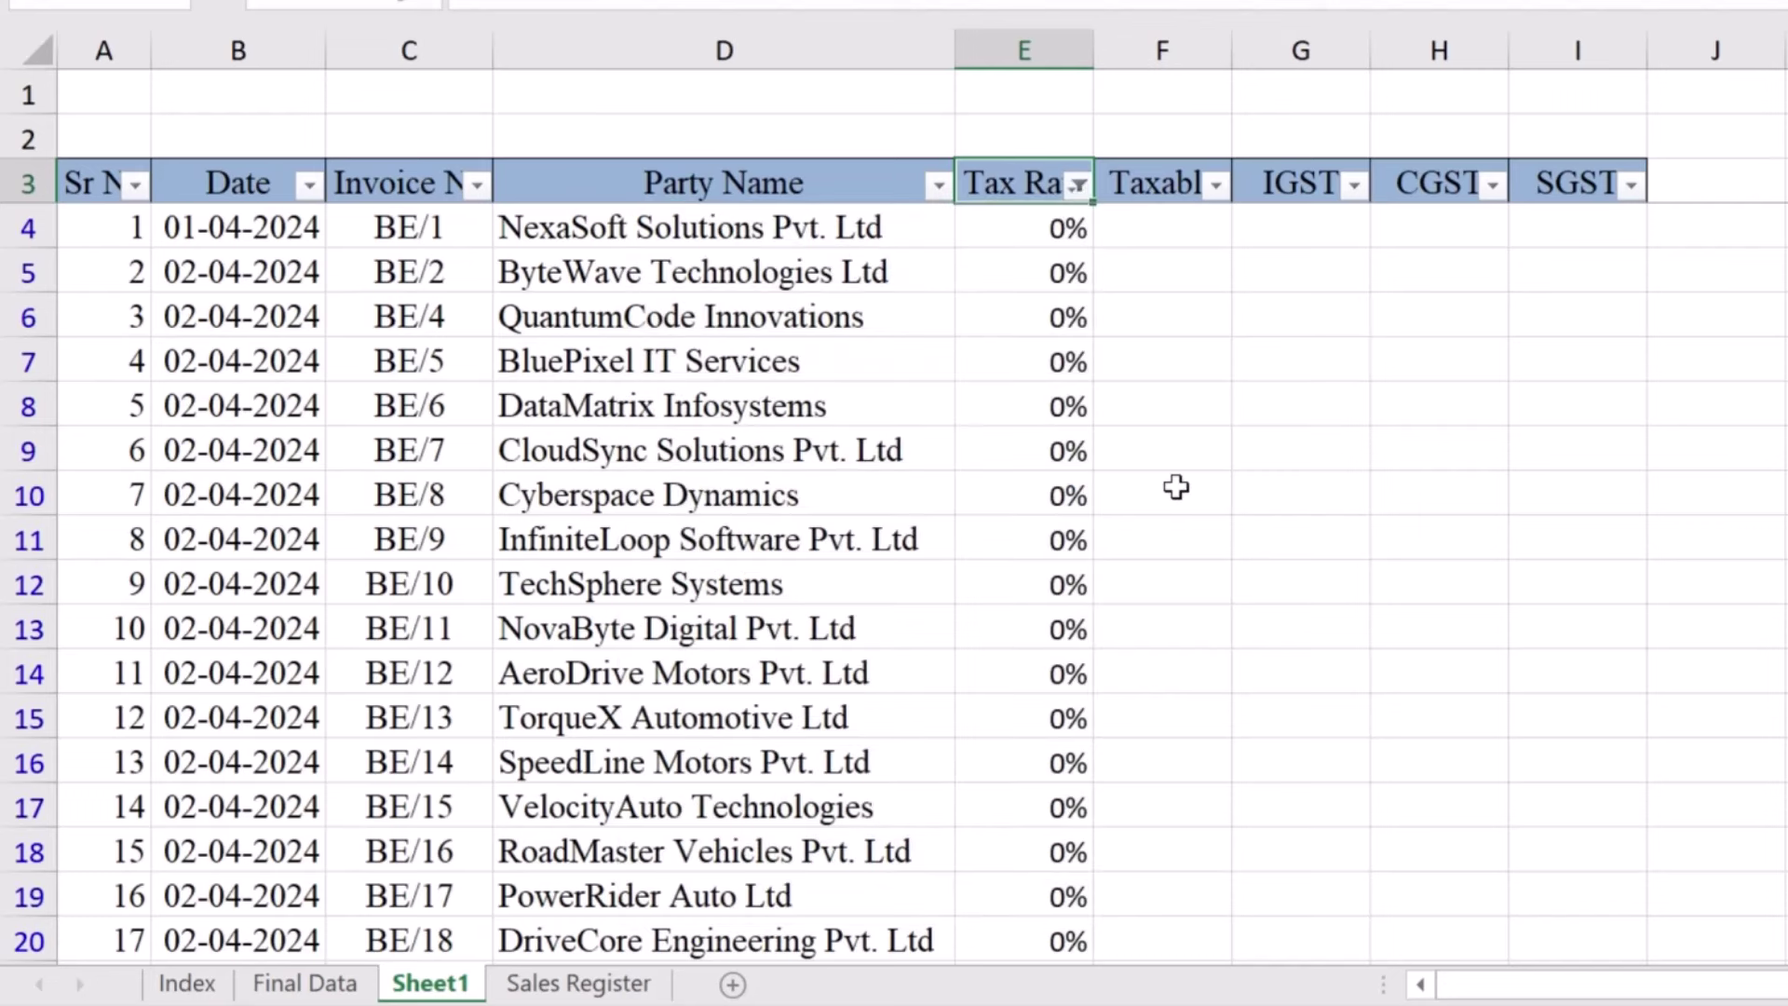
In F4, enter =VLOOKUP(A4,'Sales Register'!$A:$E,5,0) to fetch the invoice's 0% taxable value
{"action": "left_click", "coordinate": [1124, 224]}
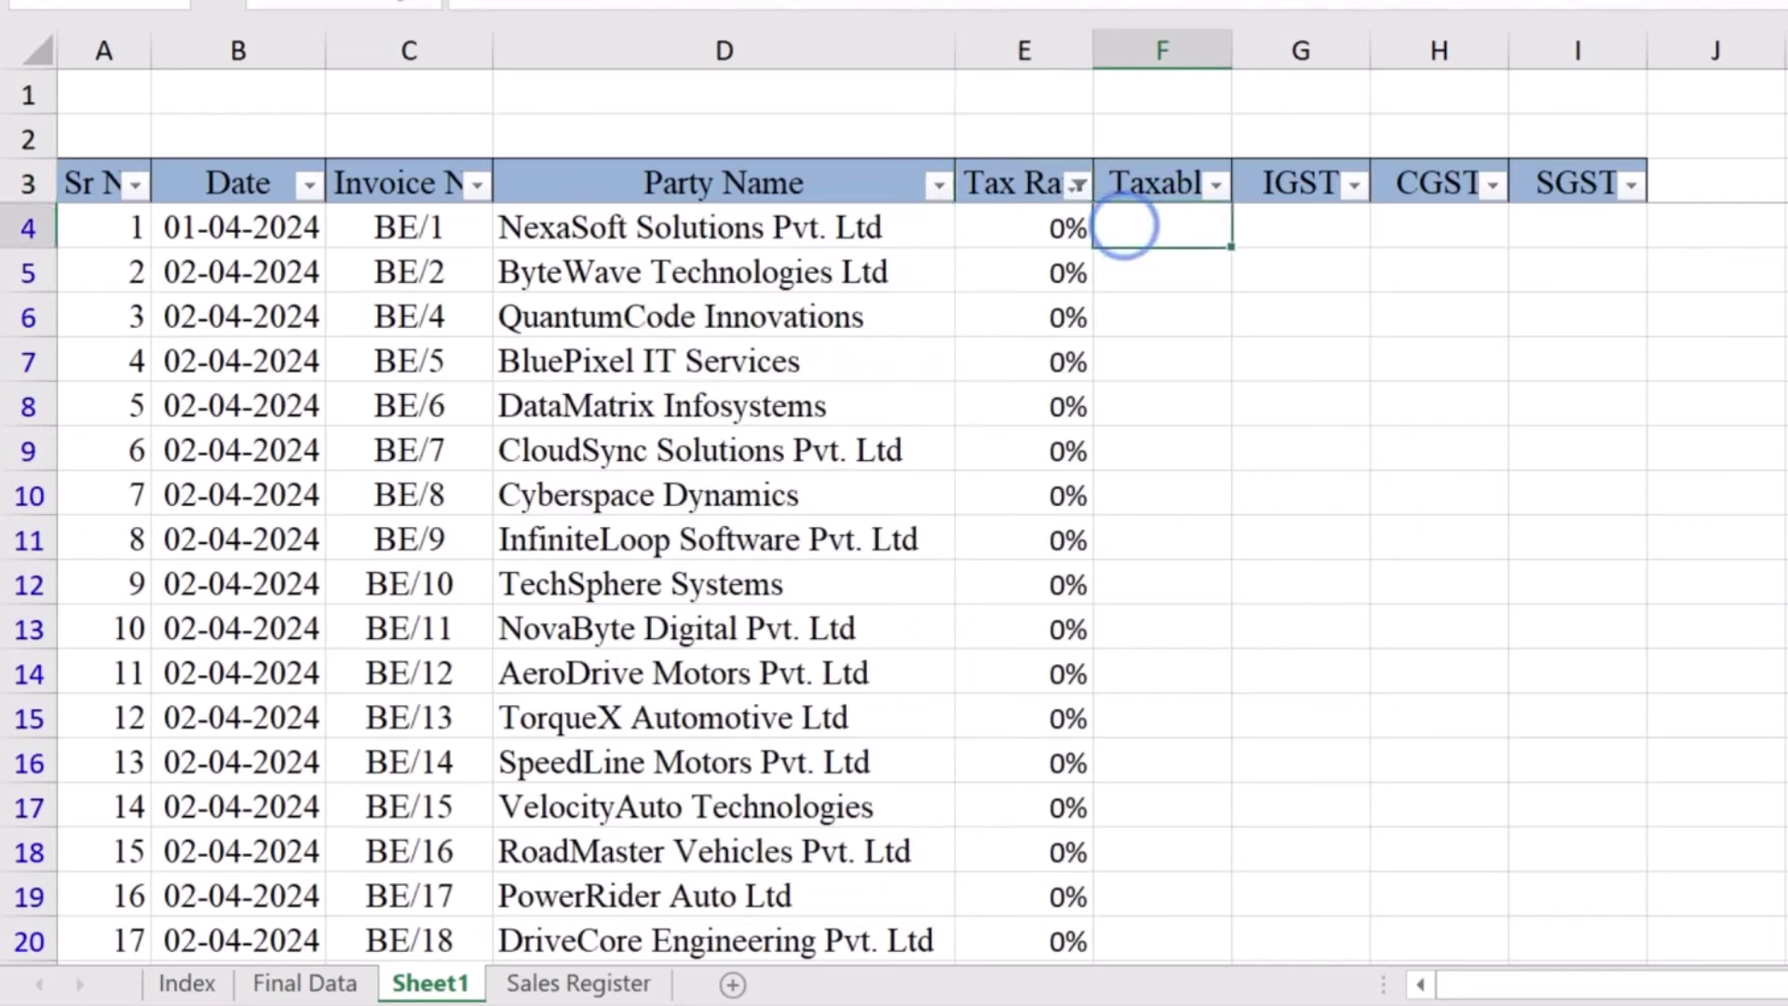
{"action": "type", "text": "=VL"}
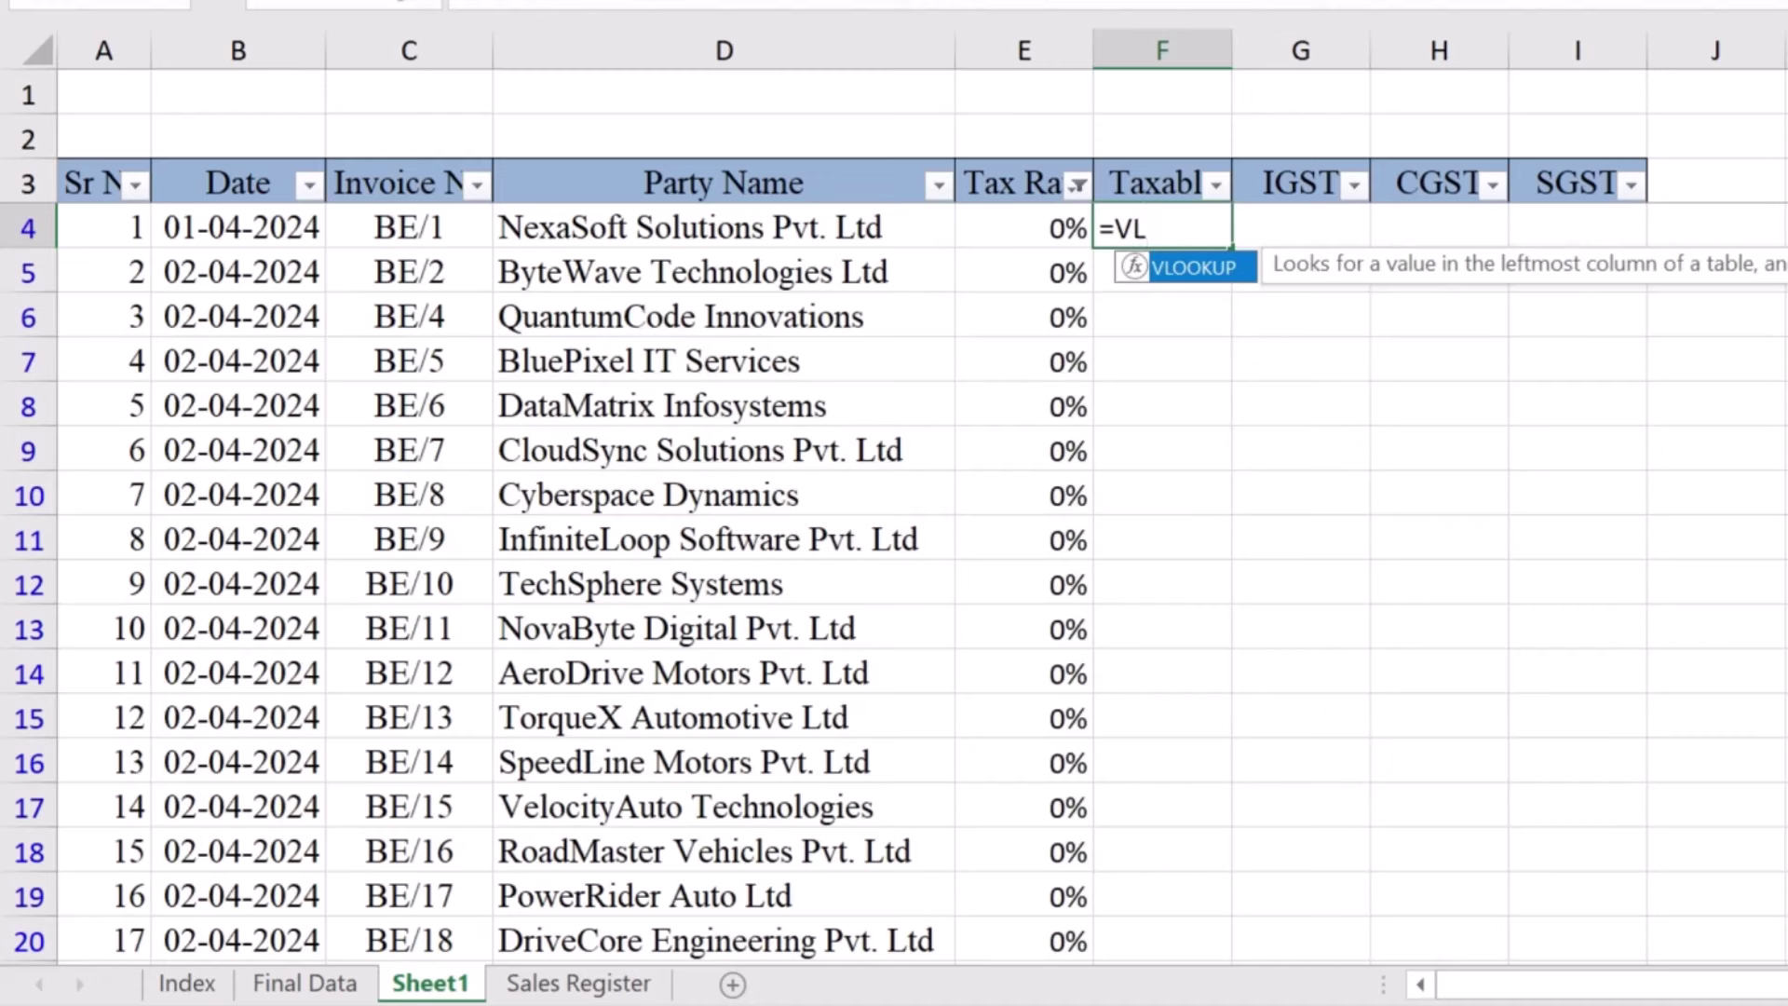
{"action": "key", "text": "Tab"}
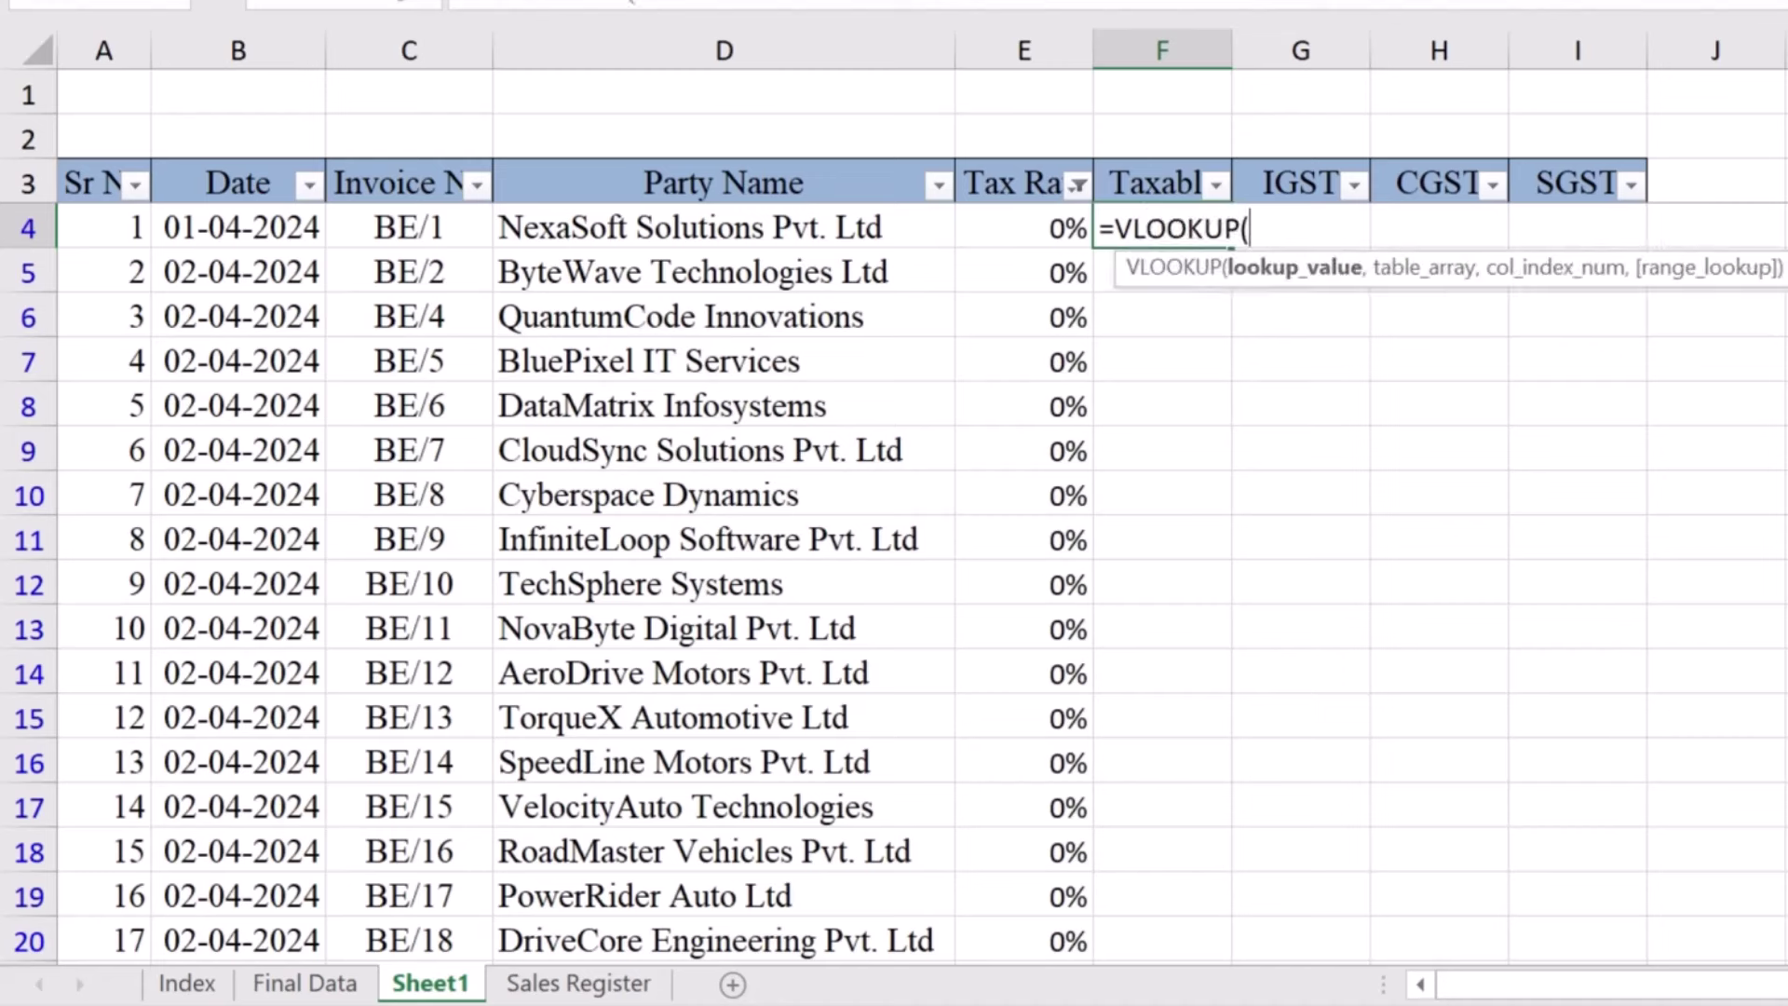
{"action": "key", "text": "Left"}
{"action": "key", "text": "Left"}
{"action": "key", "text": "Left"}
{"action": "key", "text": "Left"}
{"action": "key", "text": "Left"}
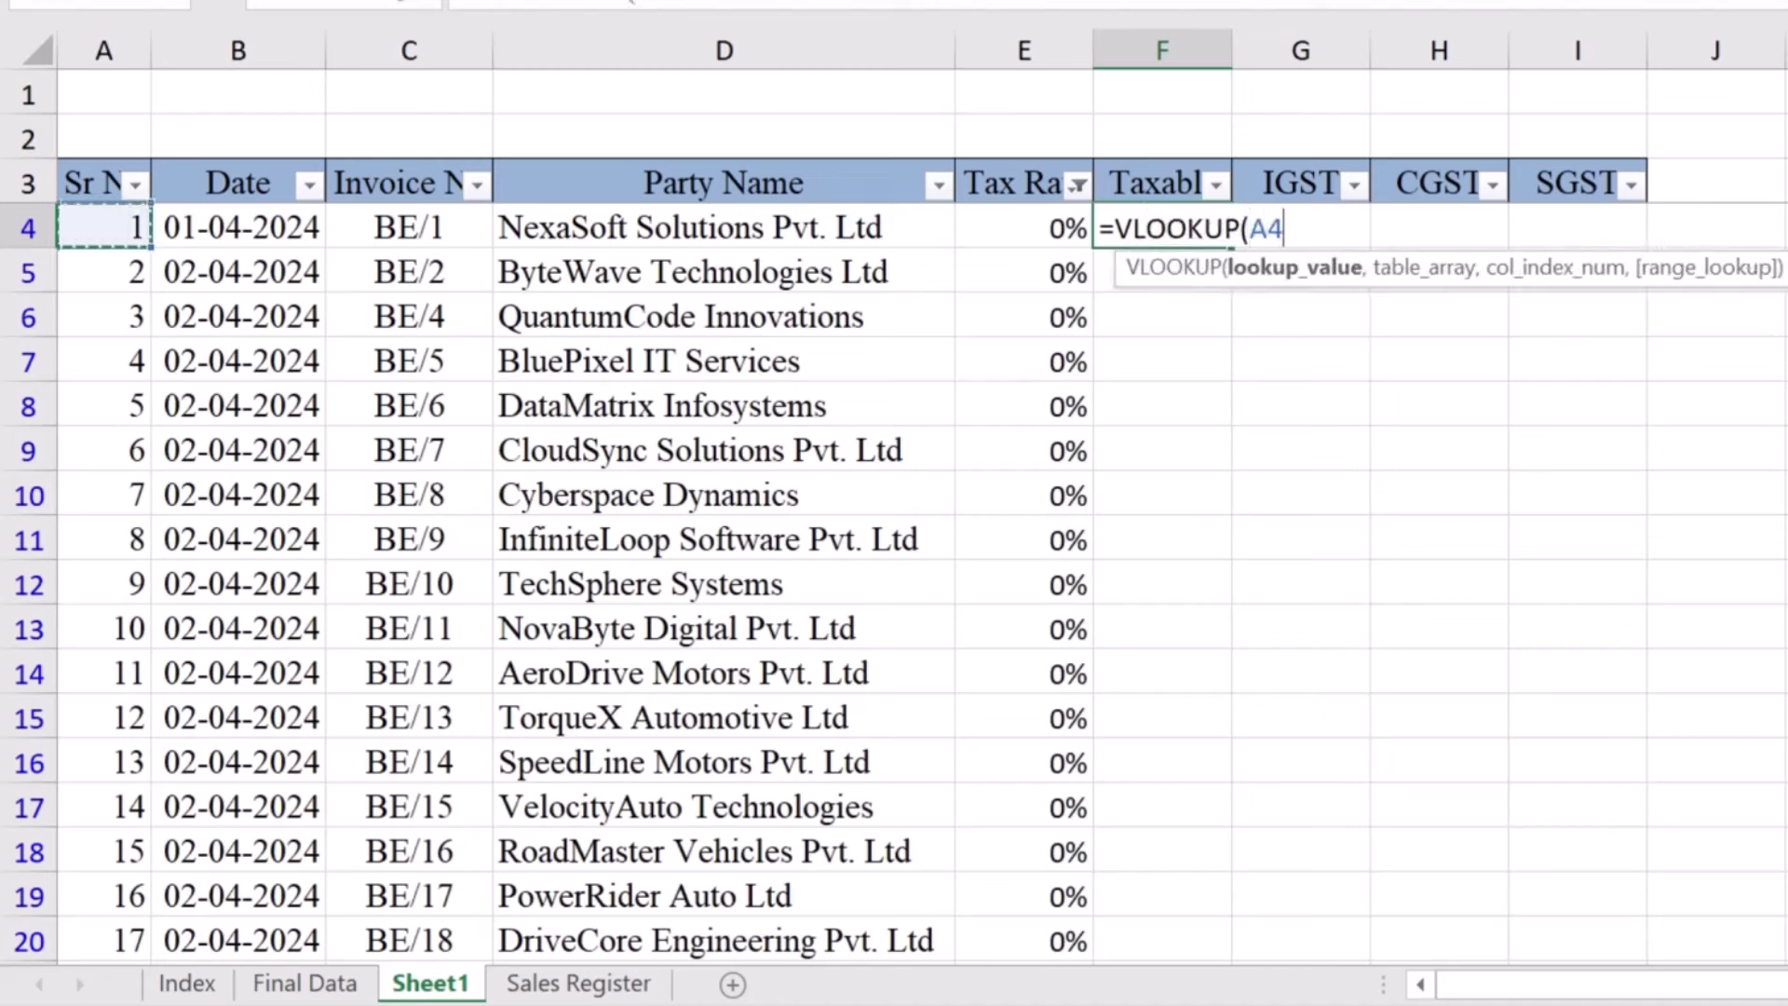
{"action": "type", "text": ","}
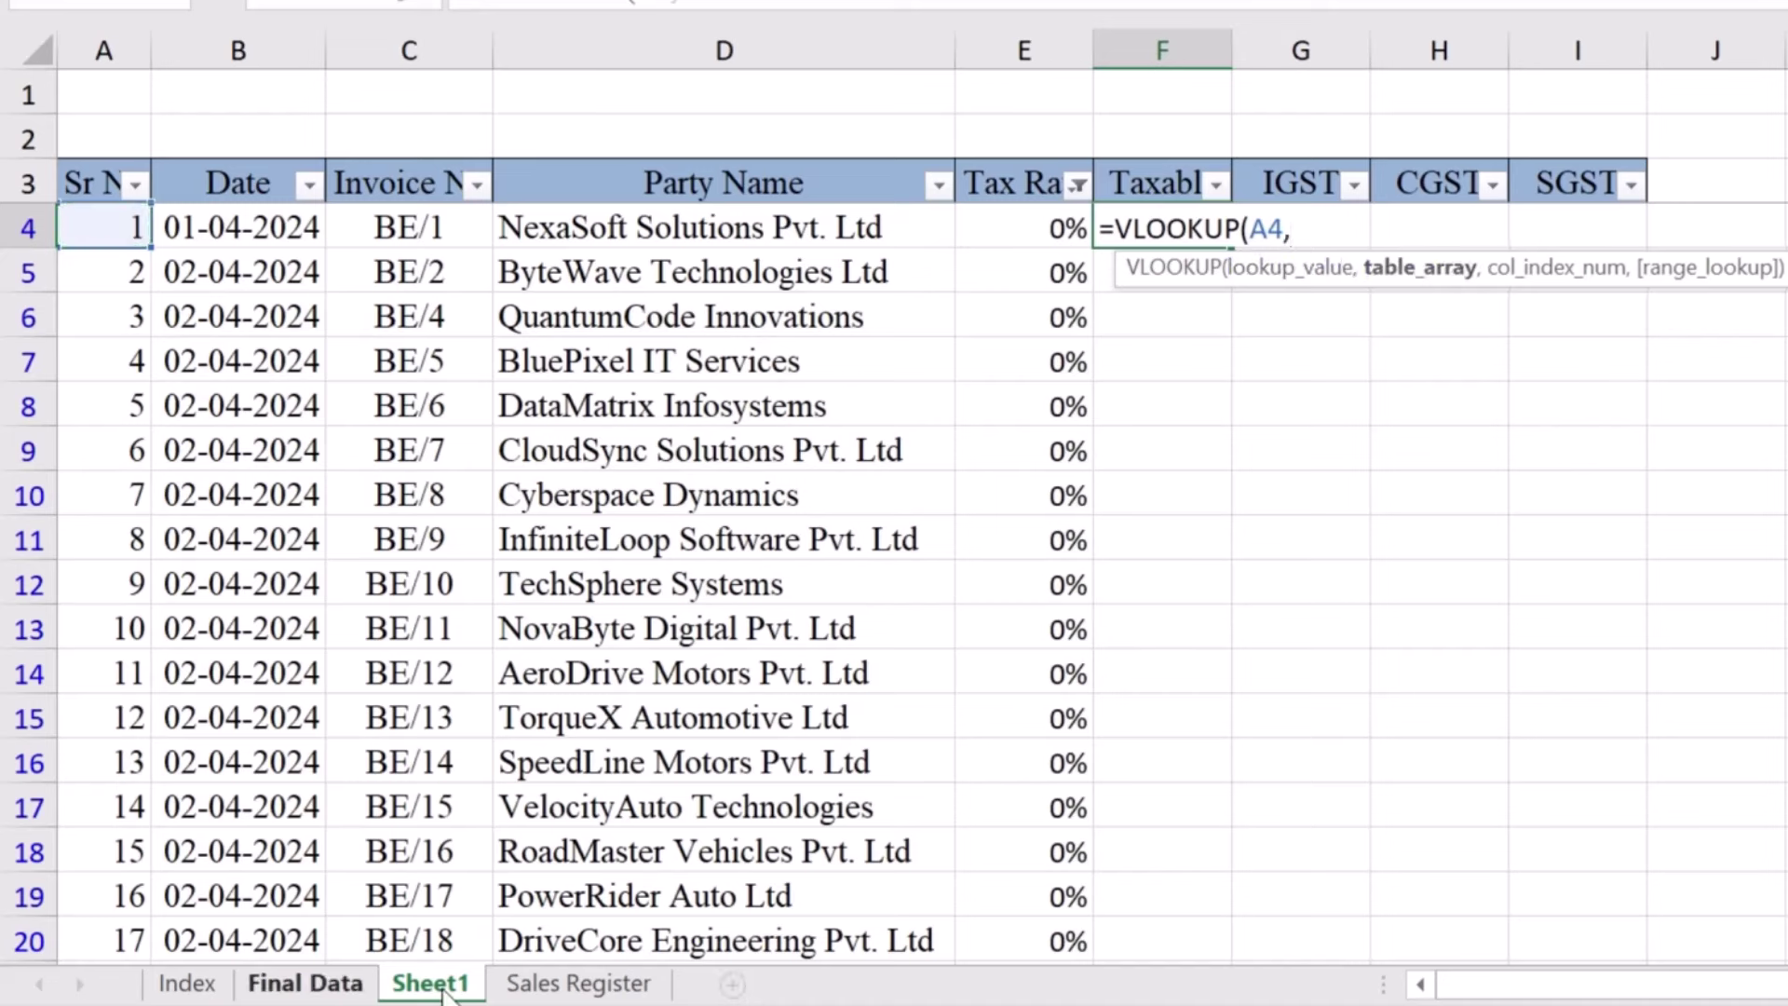
{"action": "left_click", "coordinate": [543, 987]}
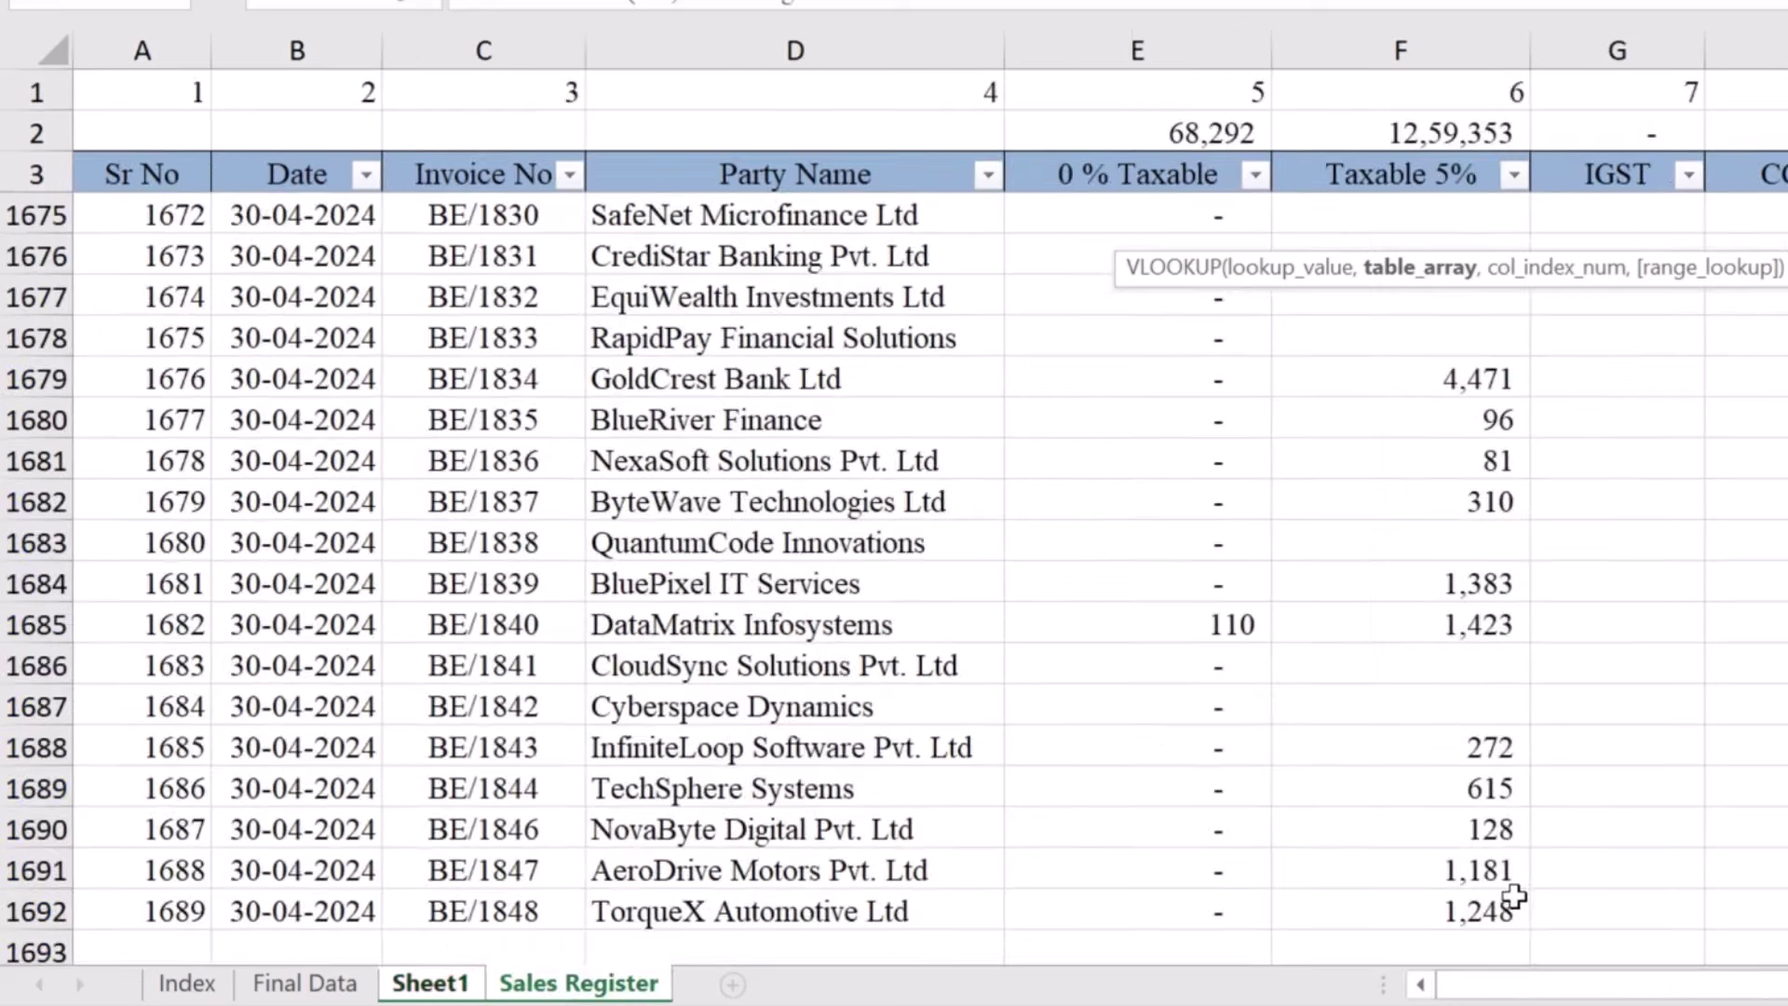
{"action": "left_click", "coordinate": [154, 54]}
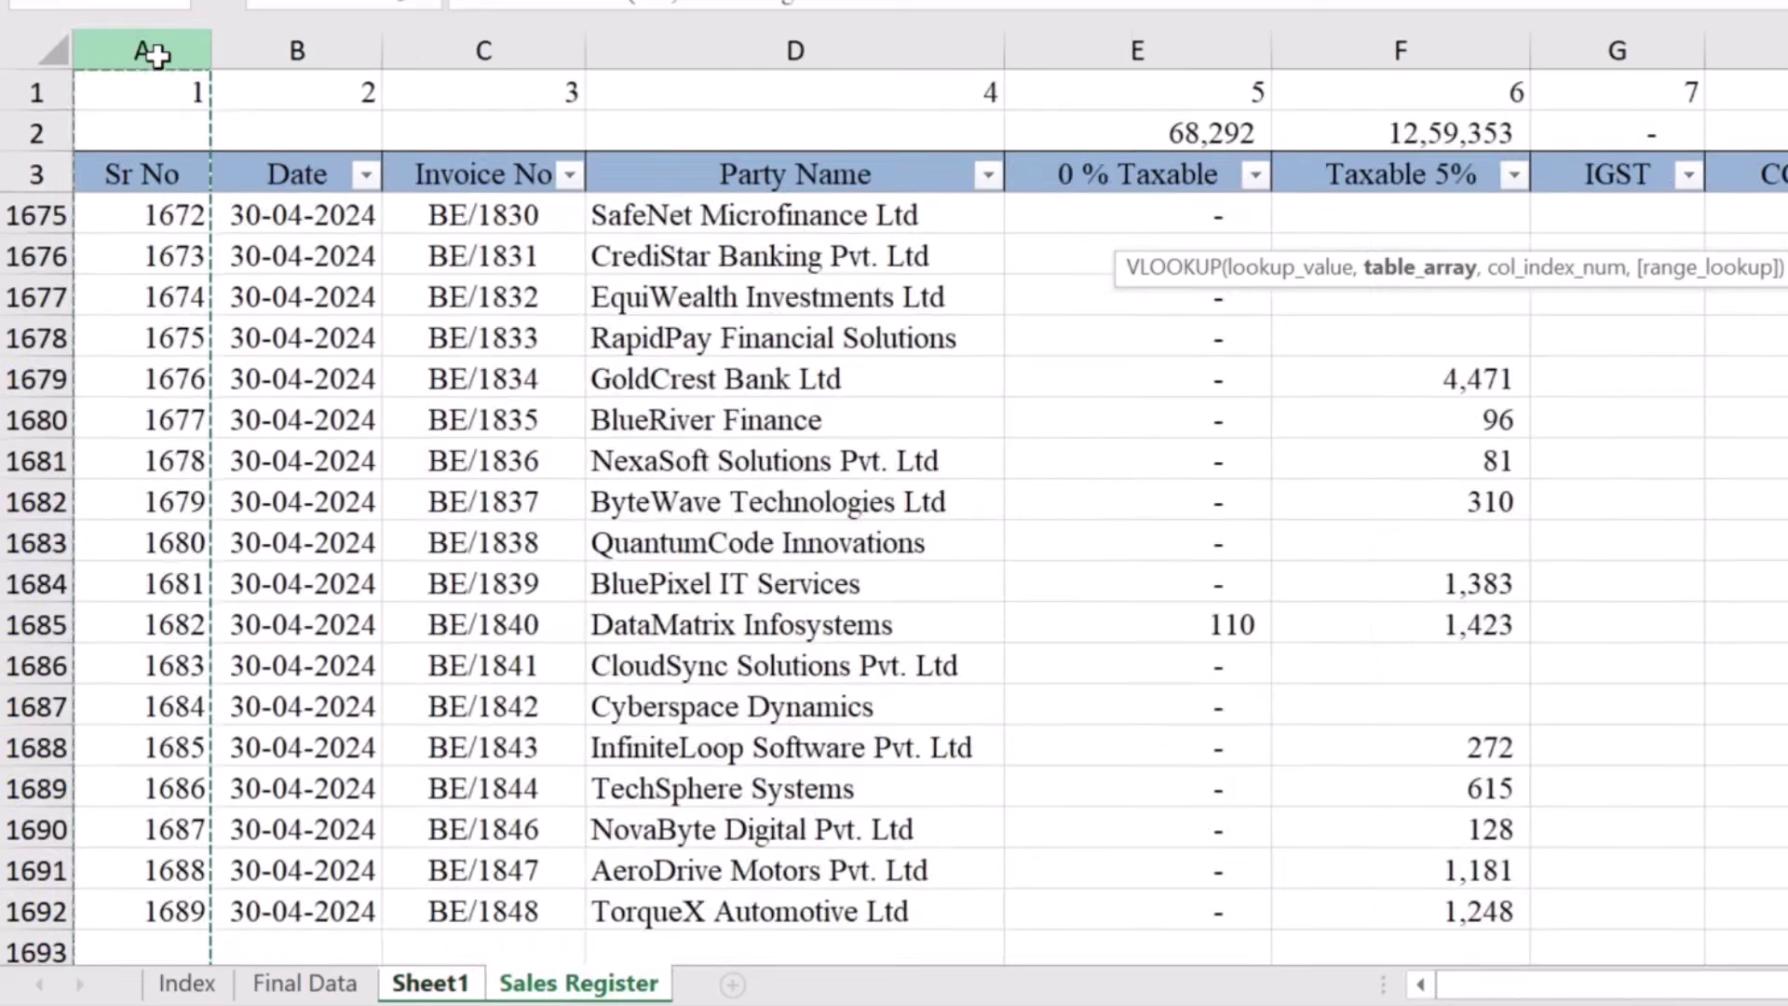
{"action": "left_click_drag", "start_coordinate": [193, 56], "coordinate": [1159, 52]}
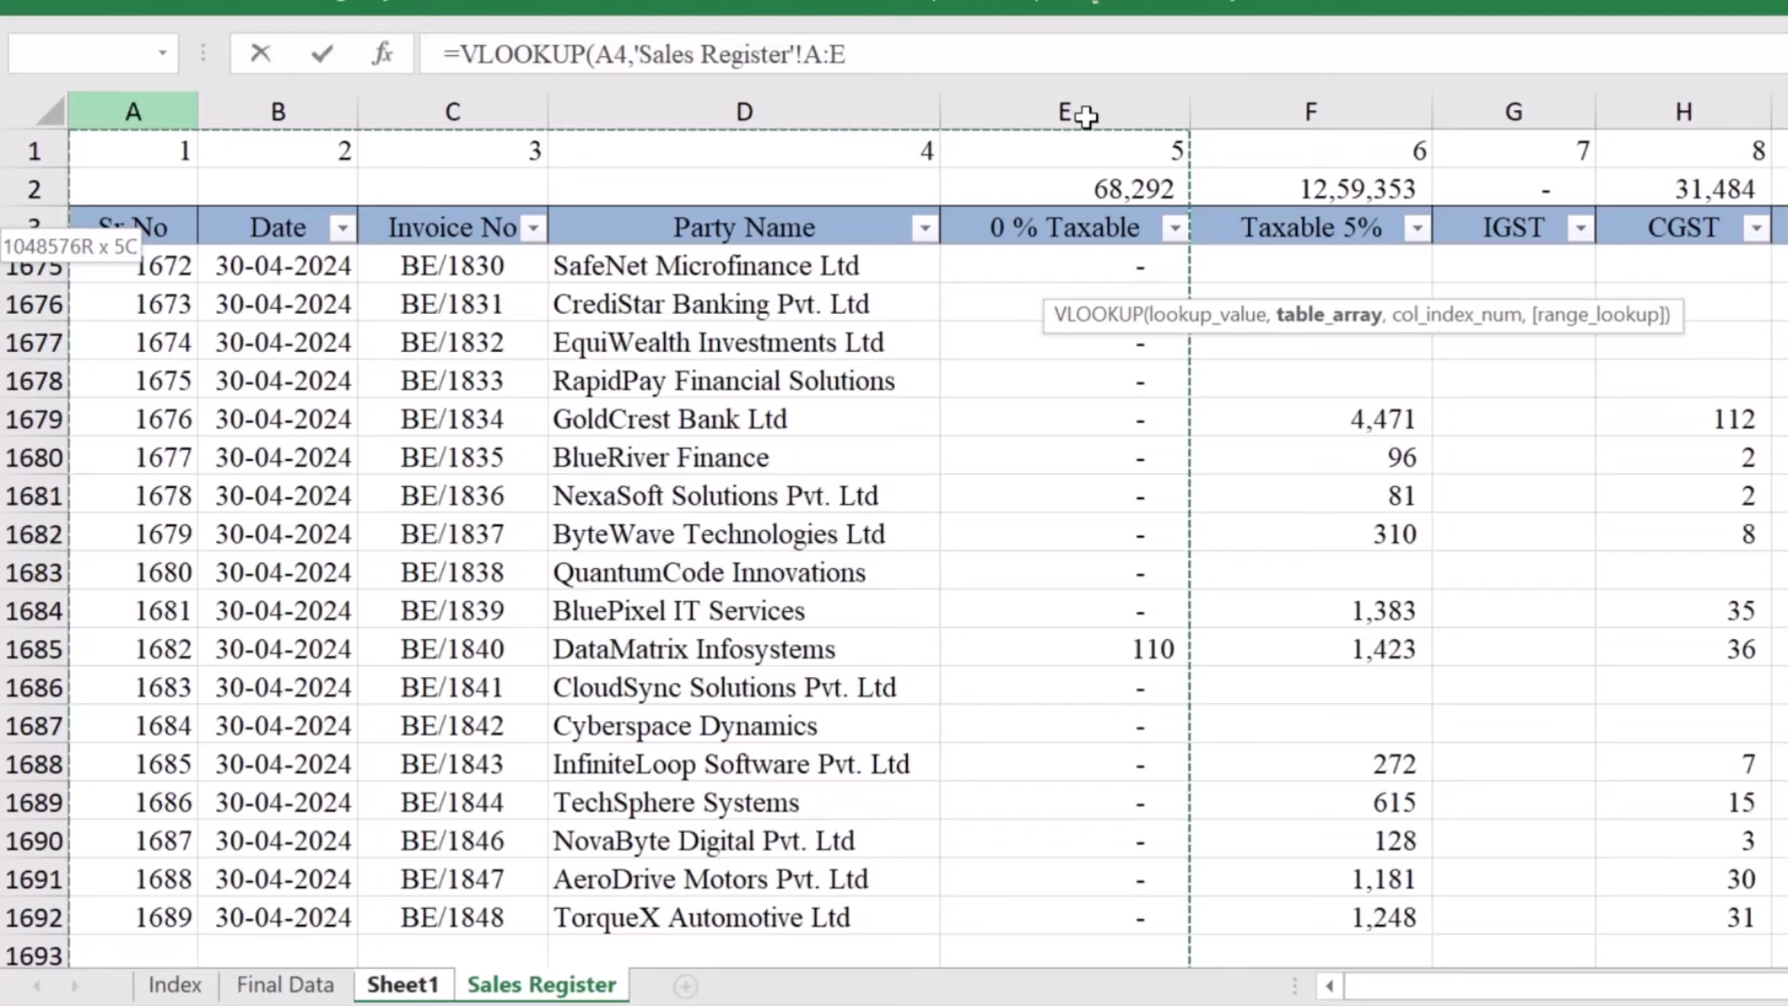
{"action": "left_click_drag", "start_coordinate": [1085, 115], "coordinate": [1086, 112]}
{"action": "key", "text": "F4"}
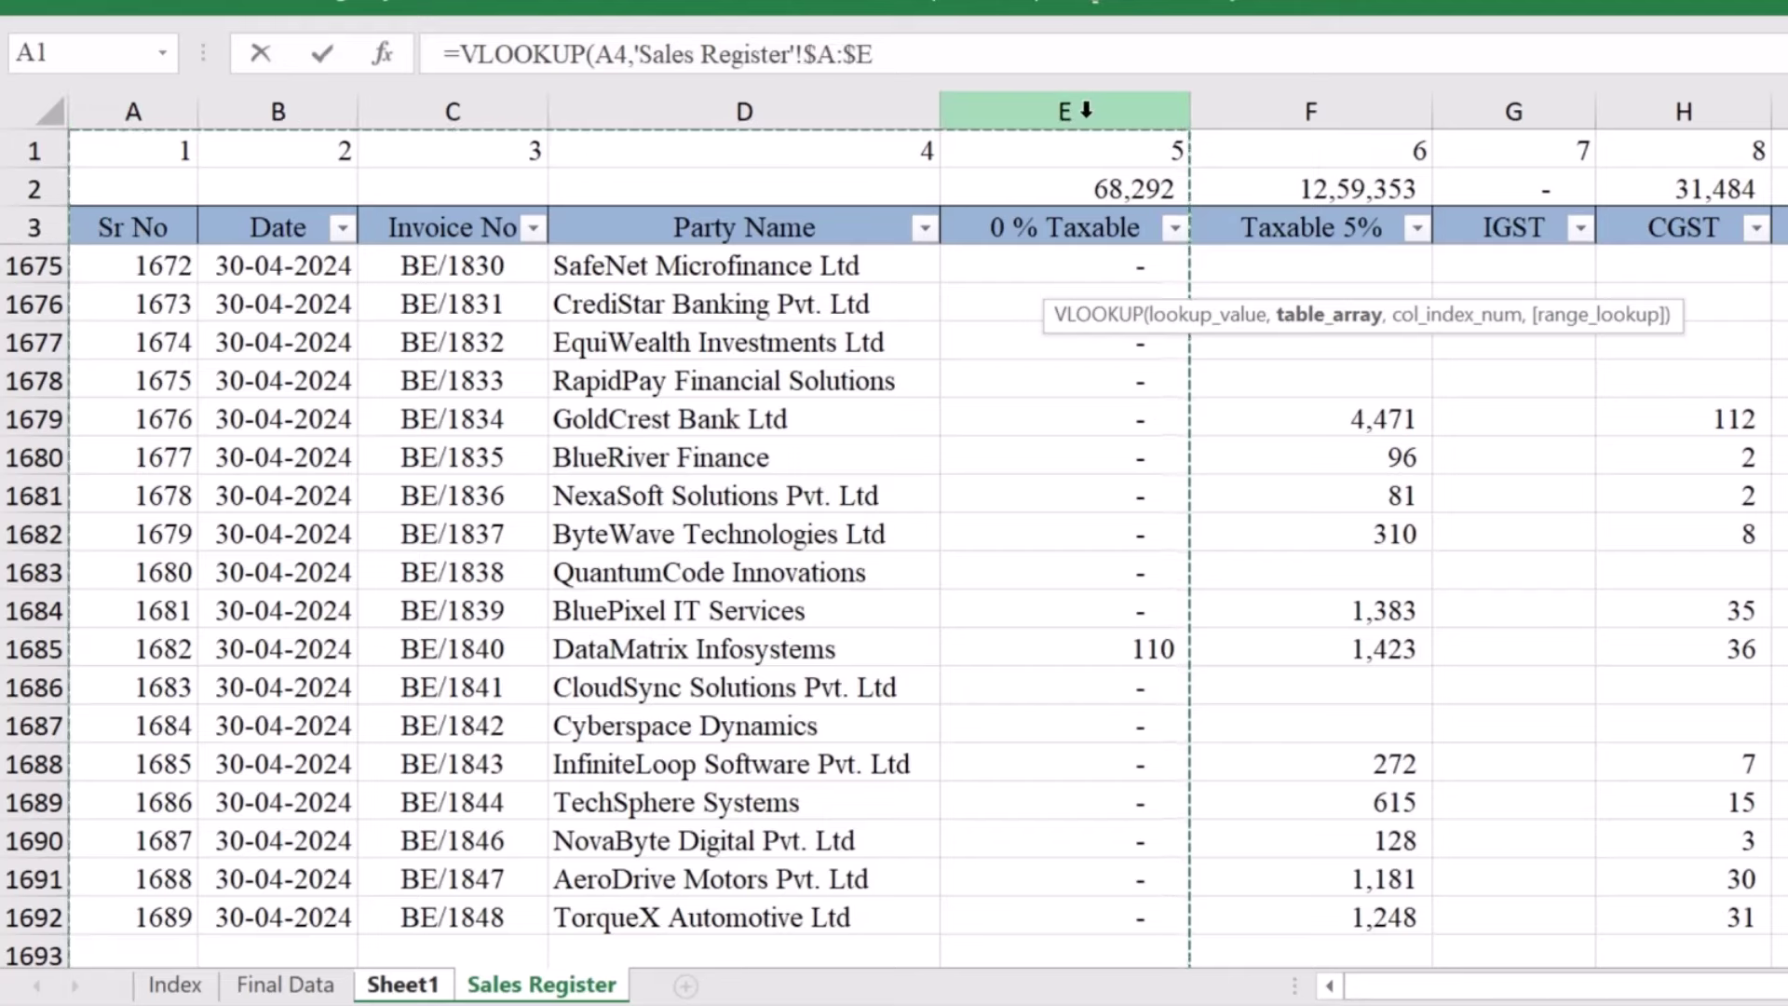
{"action": "type", "text": ","}
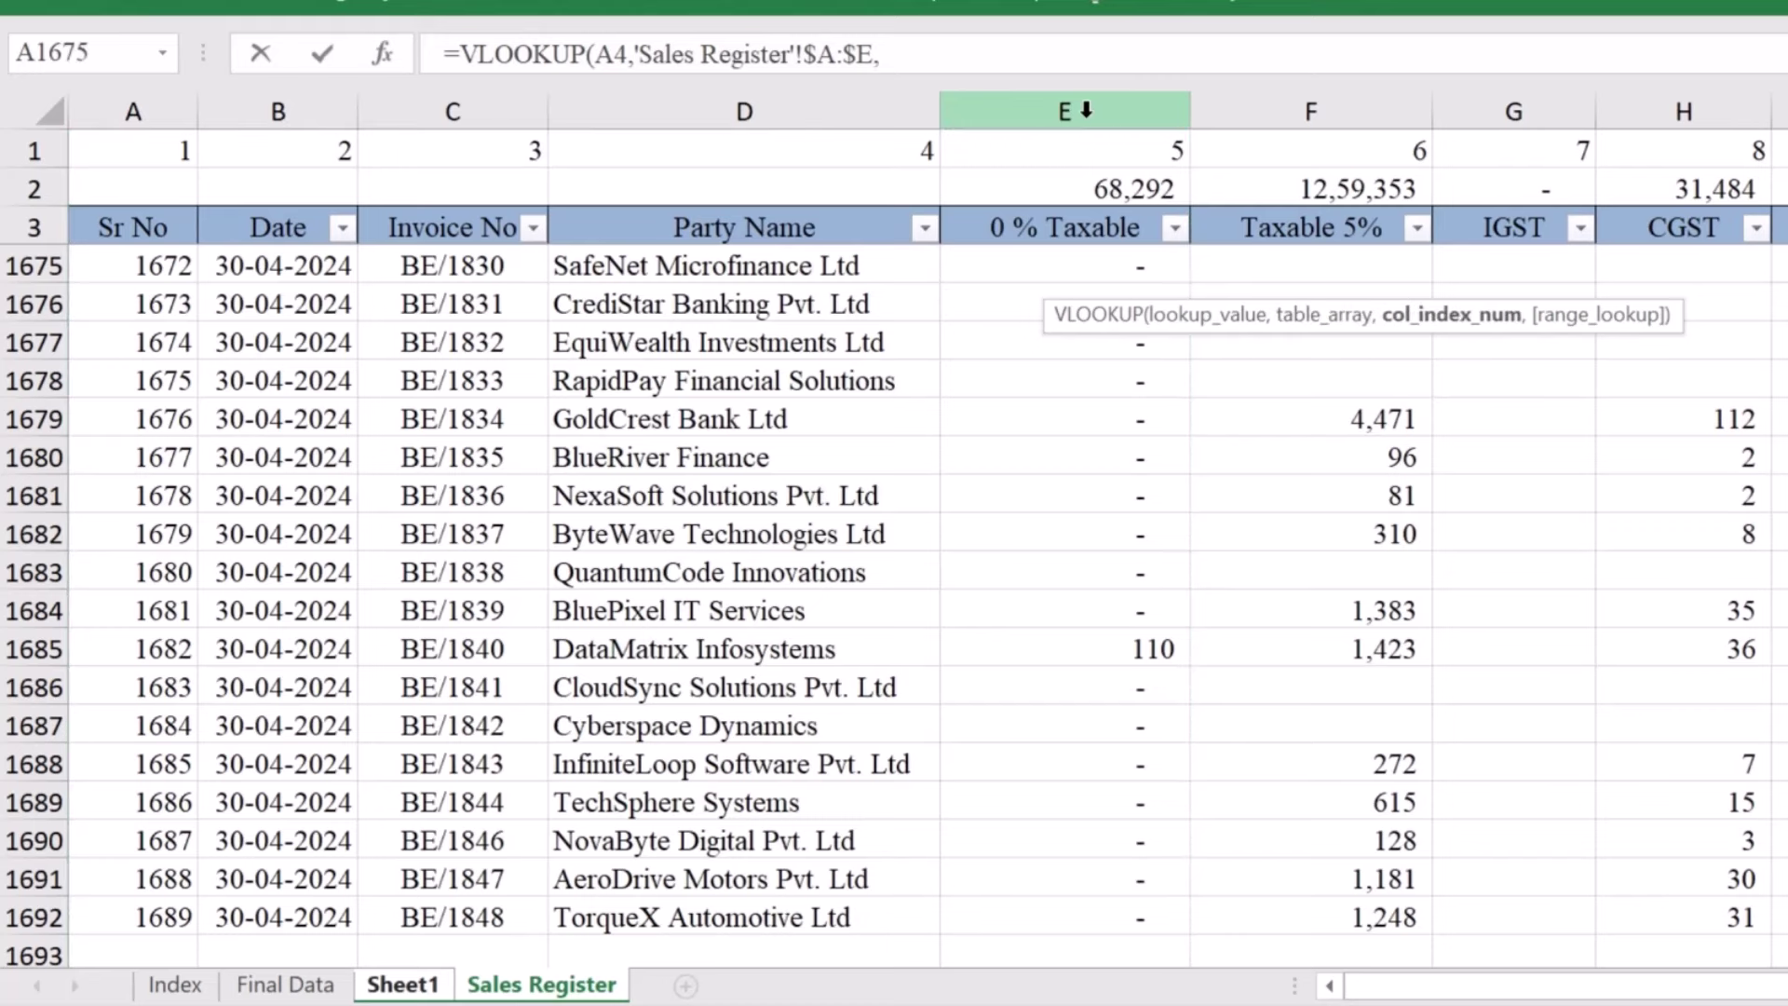
{"action": "type", "text": "5,"}
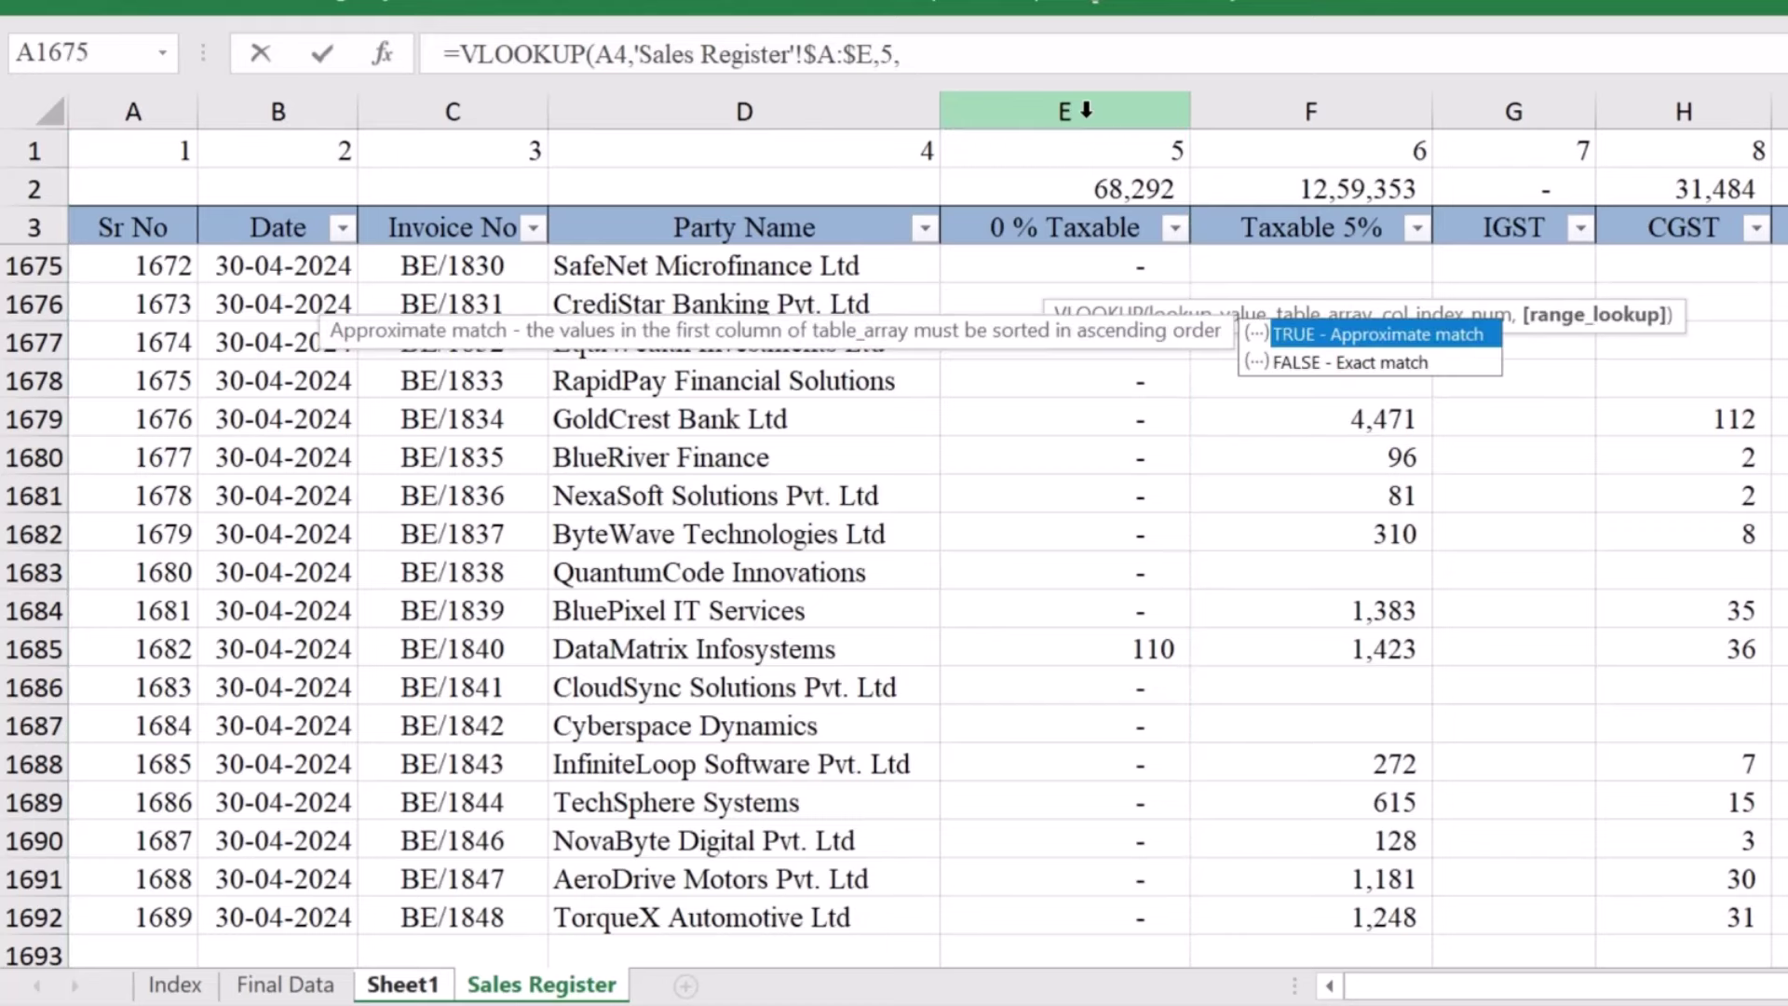
{"action": "type", "text": "0)"}
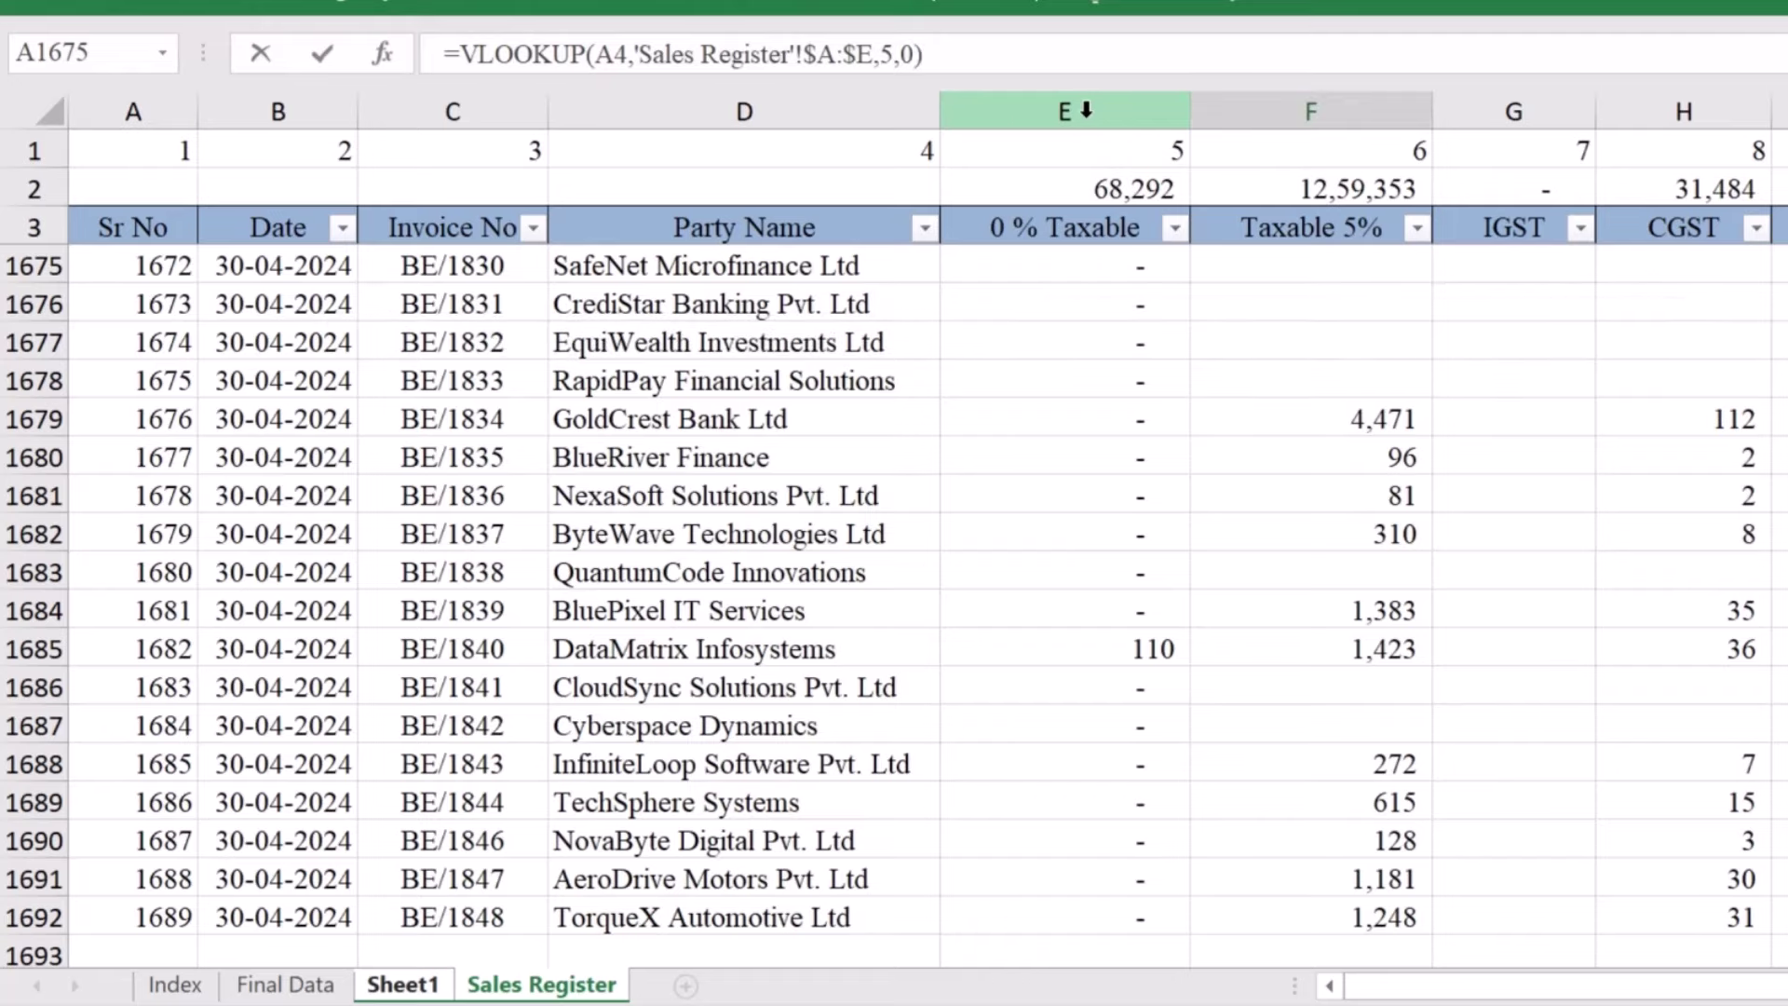
{"action": "key", "text": "Return"}
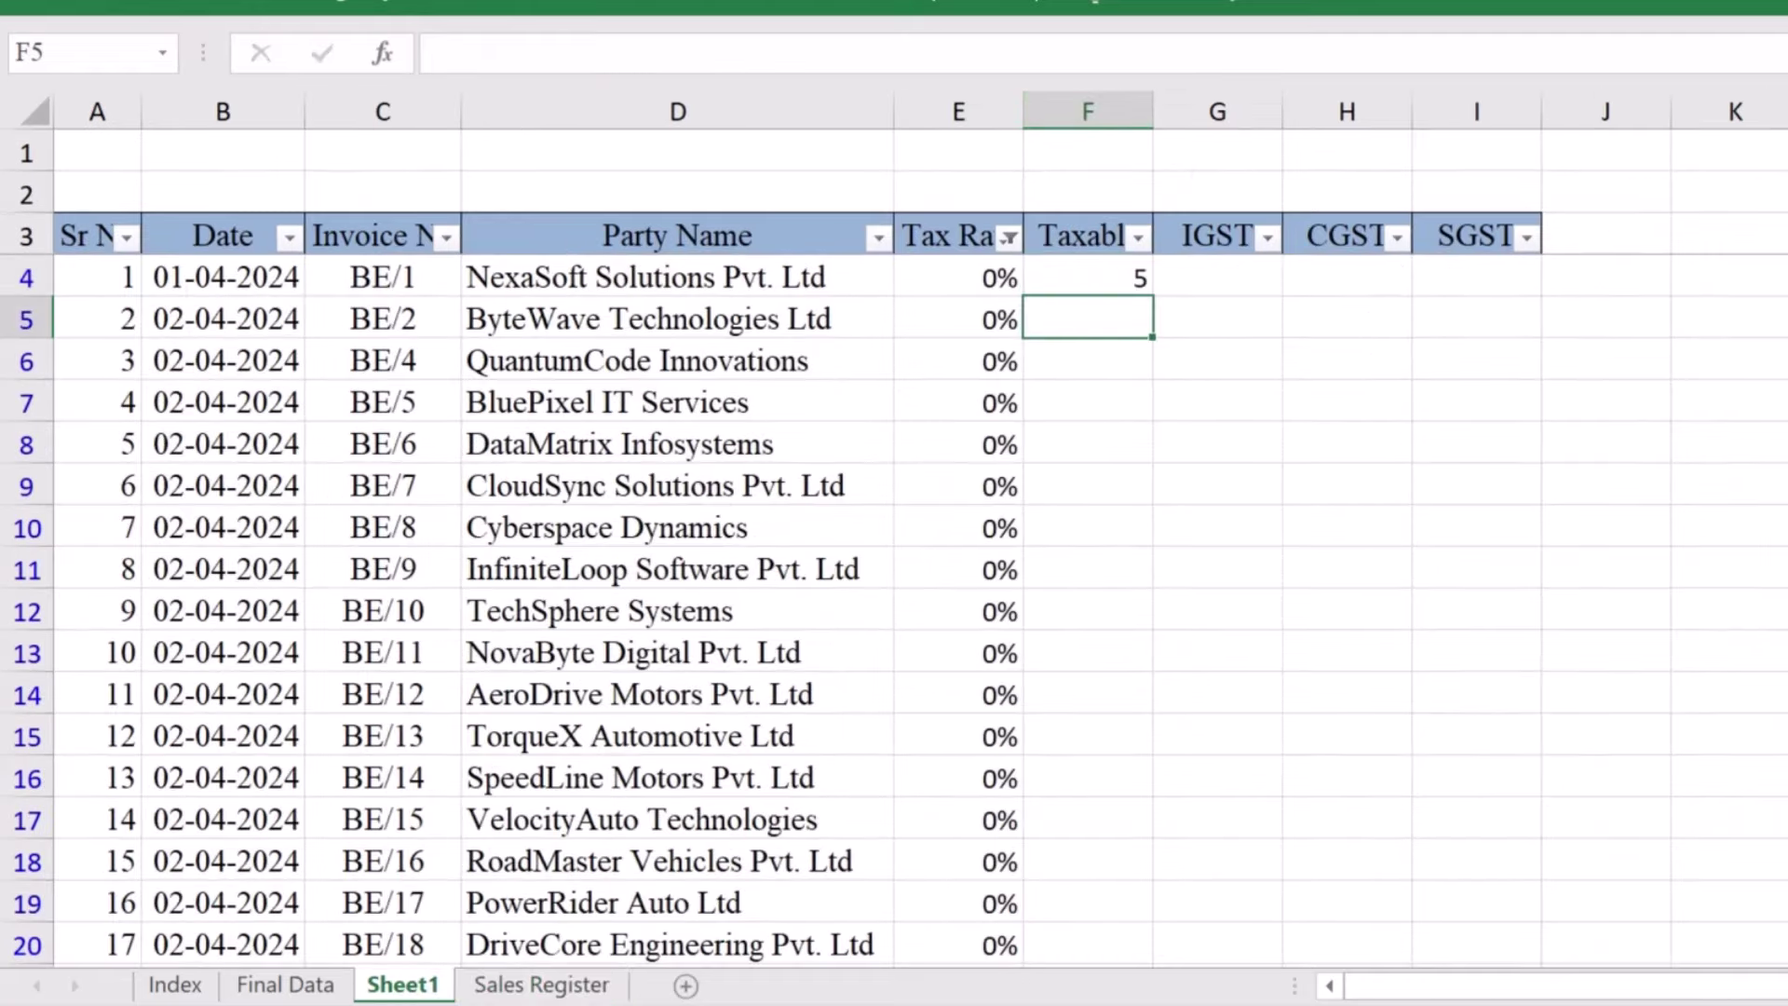
Clear the column number 1 from A1 on the Sales Register sheet and return to Sheet1
{"action": "left_click", "coordinate": [593, 984]}
{"action": "left_click", "coordinate": [120, 150]}
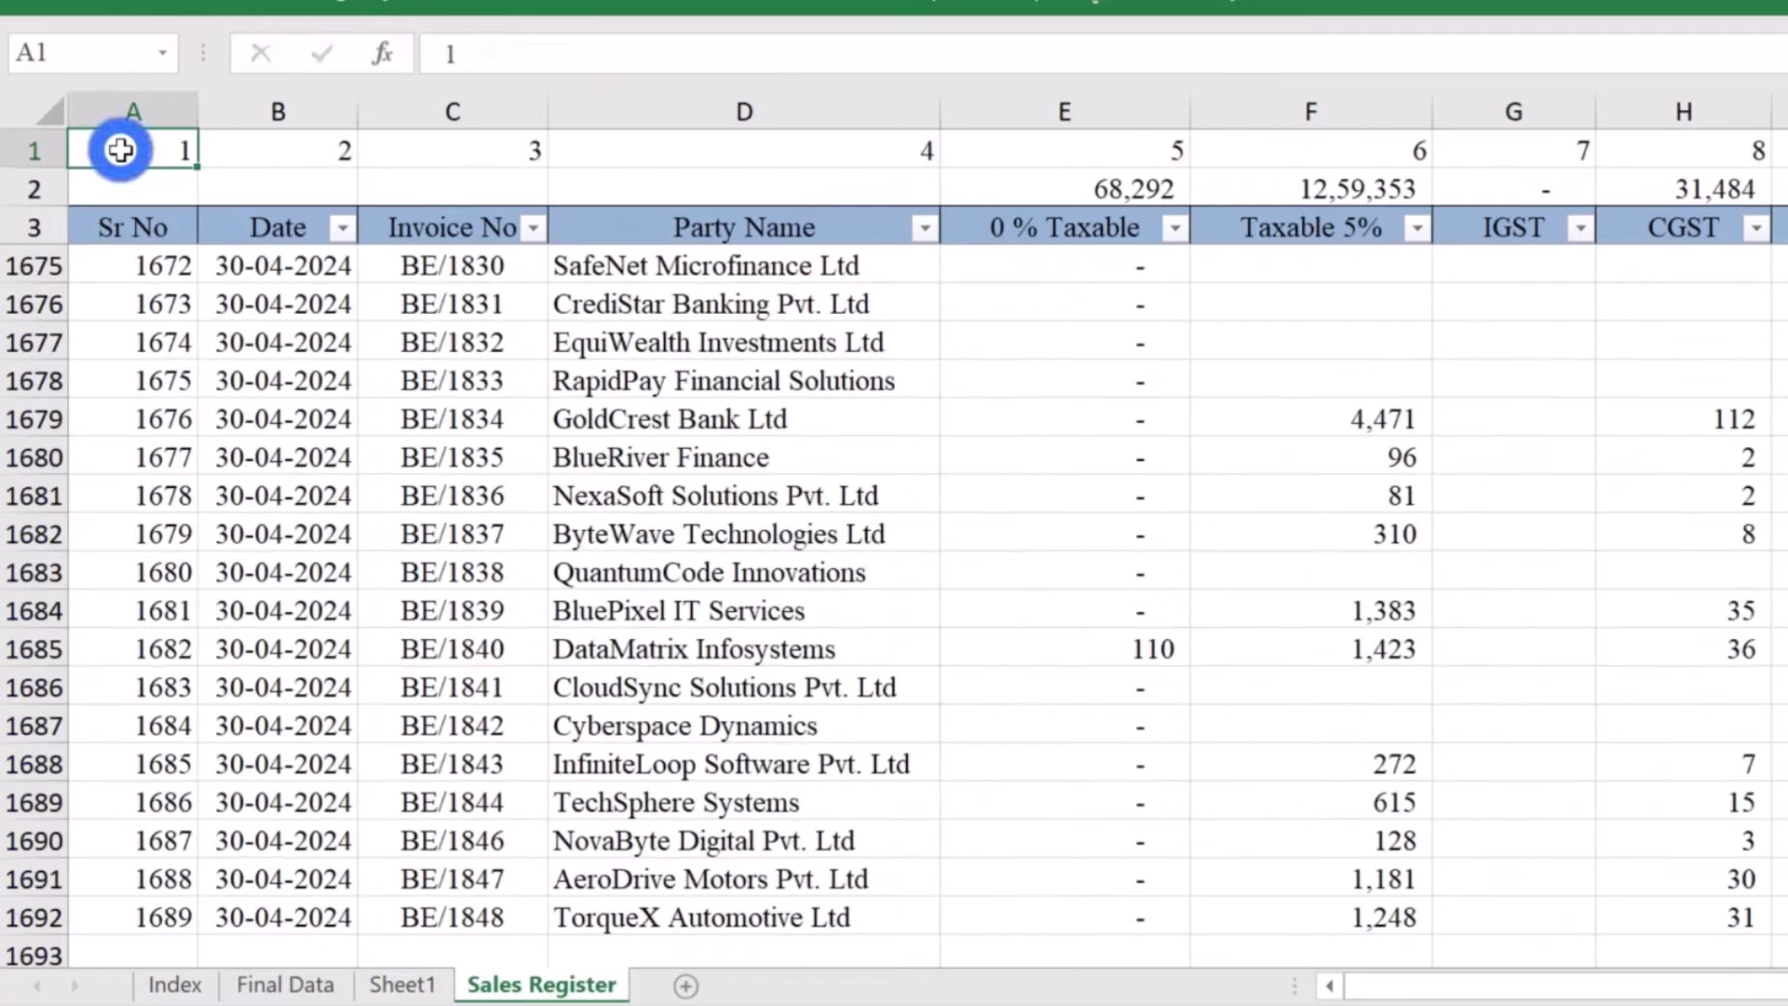
{"action": "key", "text": "Delete"}
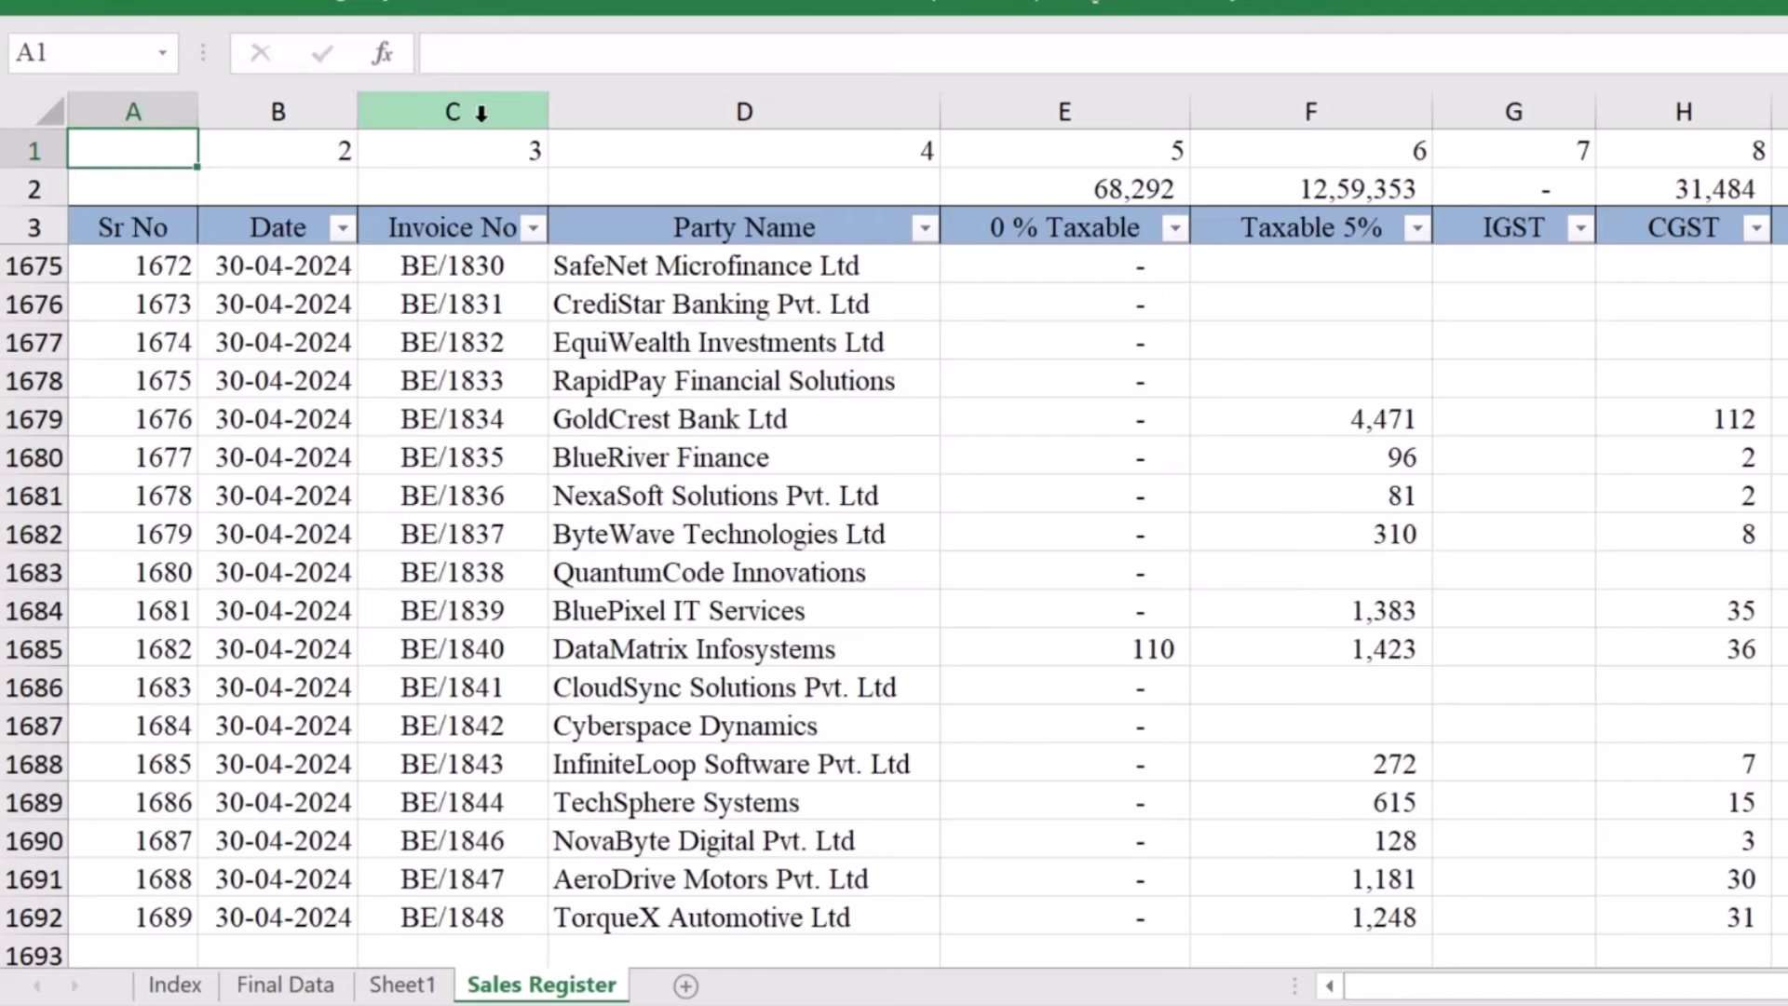
{"action": "key", "text": "Down"}
{"action": "key", "text": "Down"}
{"action": "key", "text": "Down"}
{"action": "key", "text": "Down"}
{"action": "key", "text": "Down"}
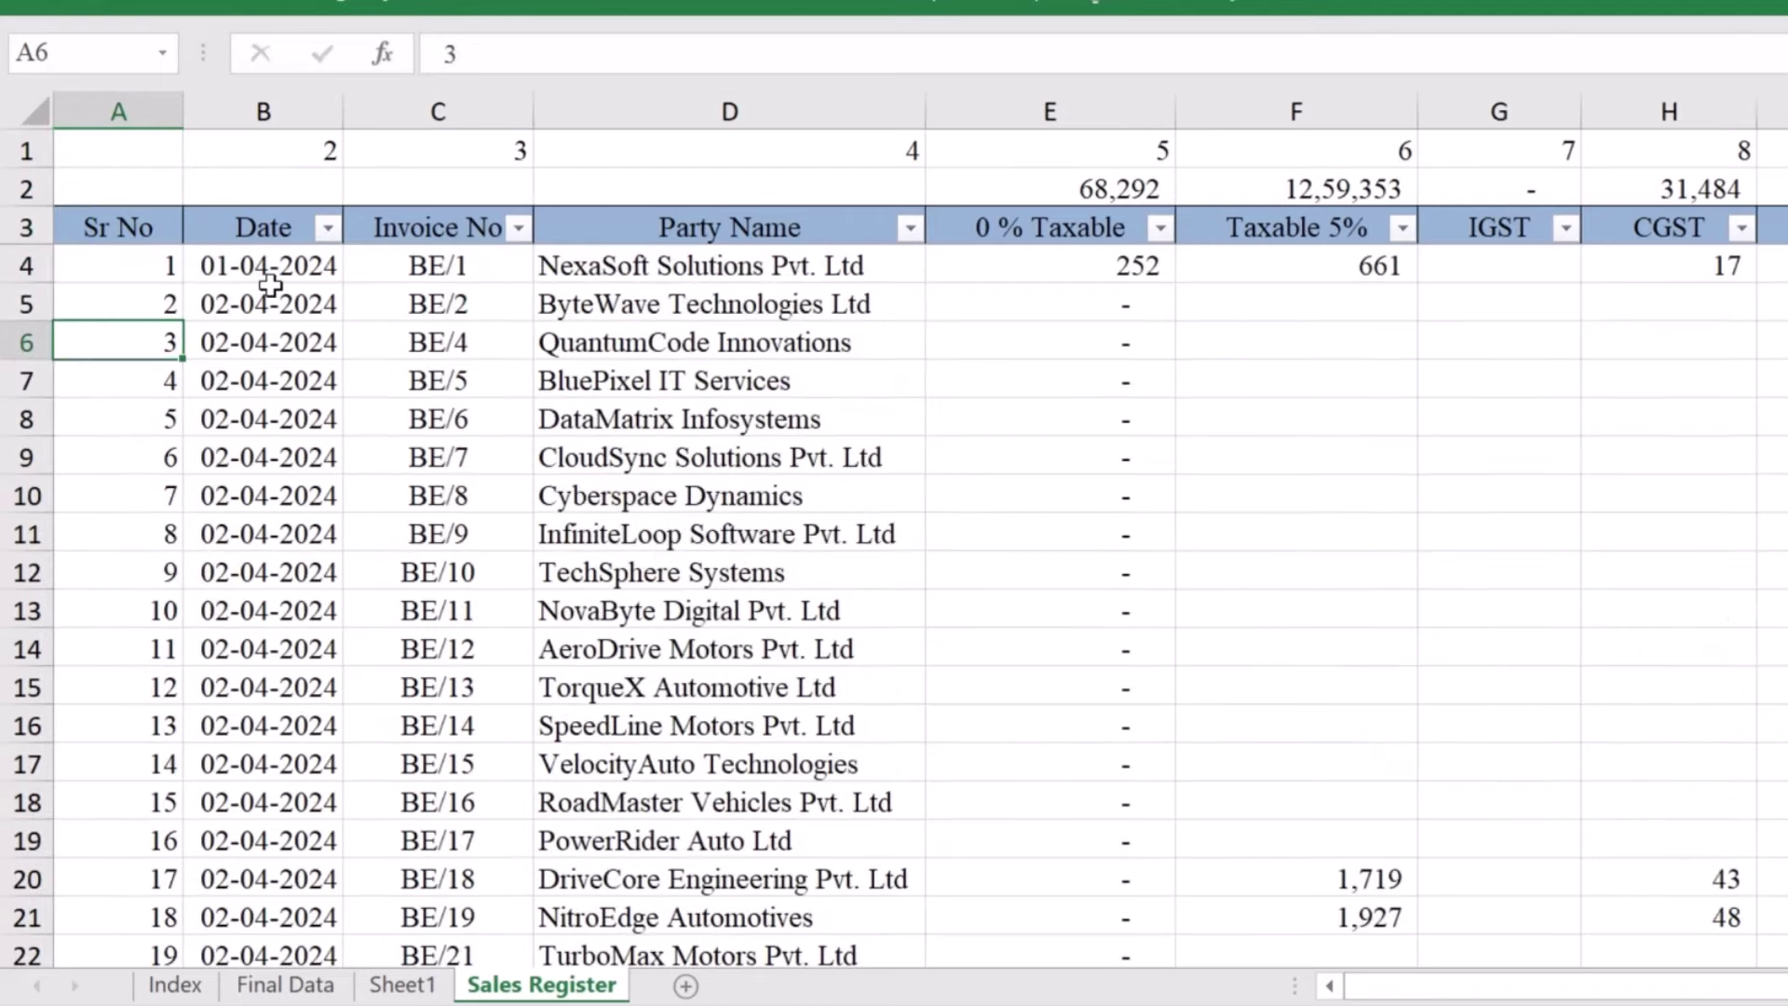
{"action": "left_click", "coordinate": [380, 986]}
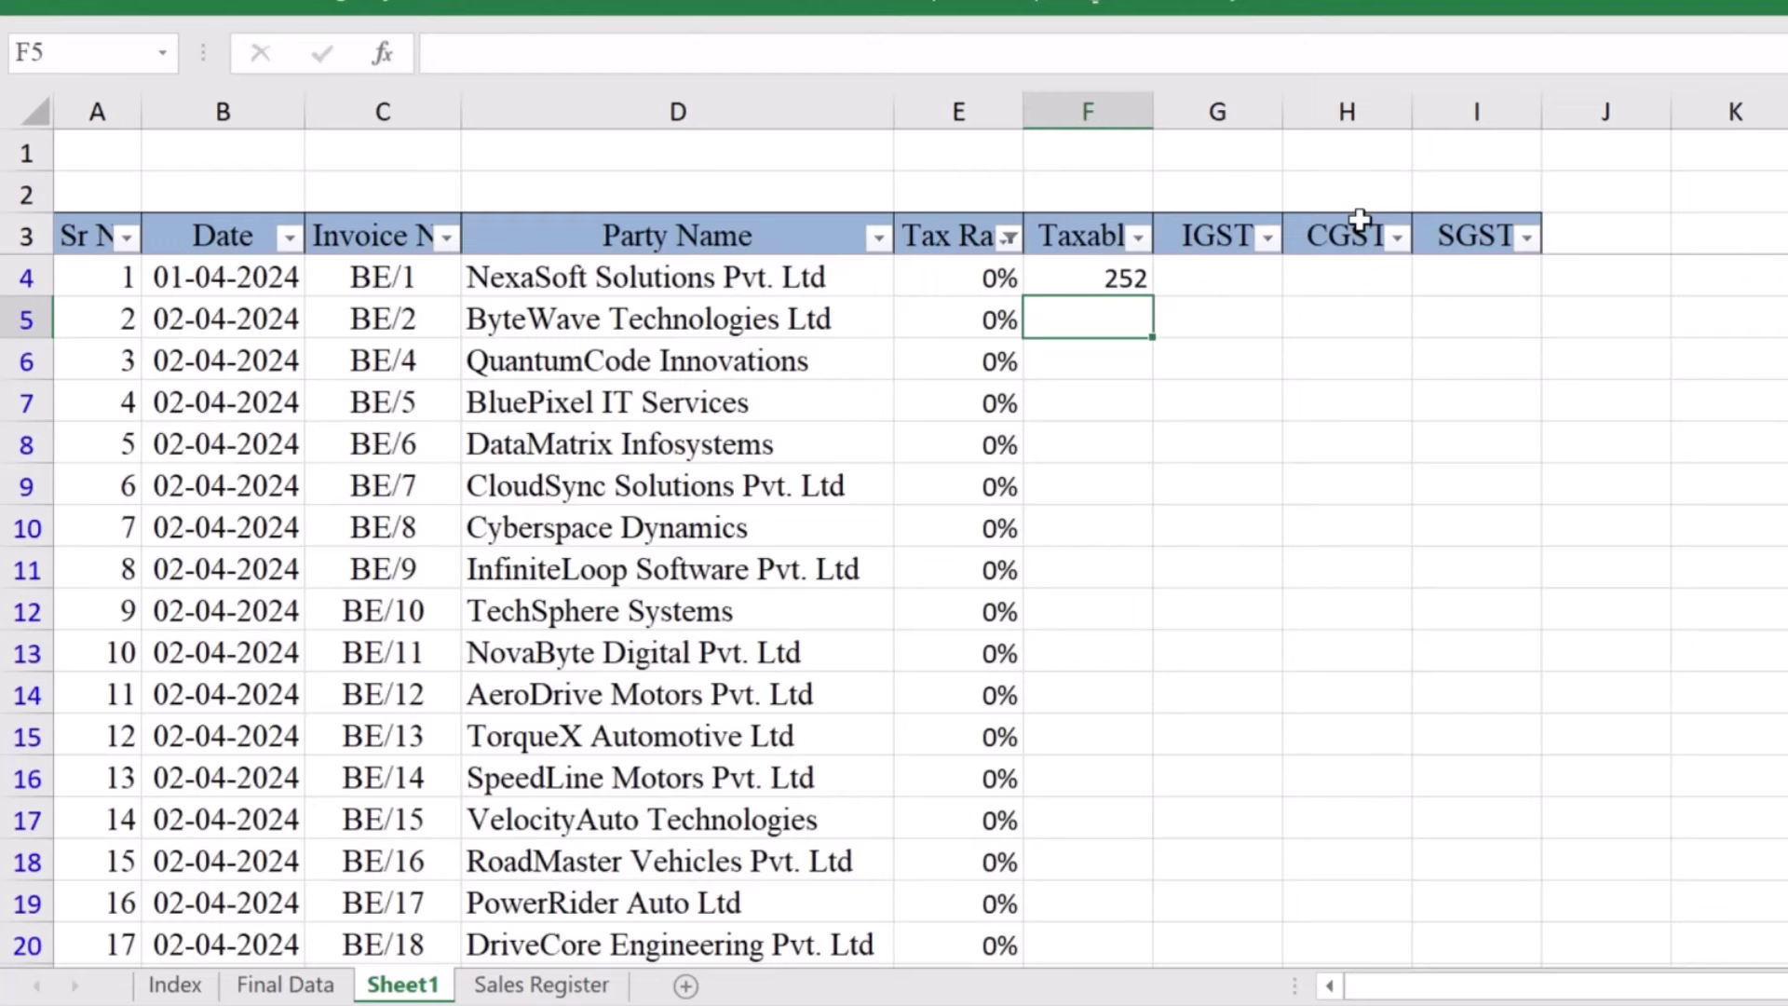
Copy the lookup formula in F4 down the Taxable column to F1692 for all 0% rows
{"action": "left_click", "coordinate": [1129, 284]}
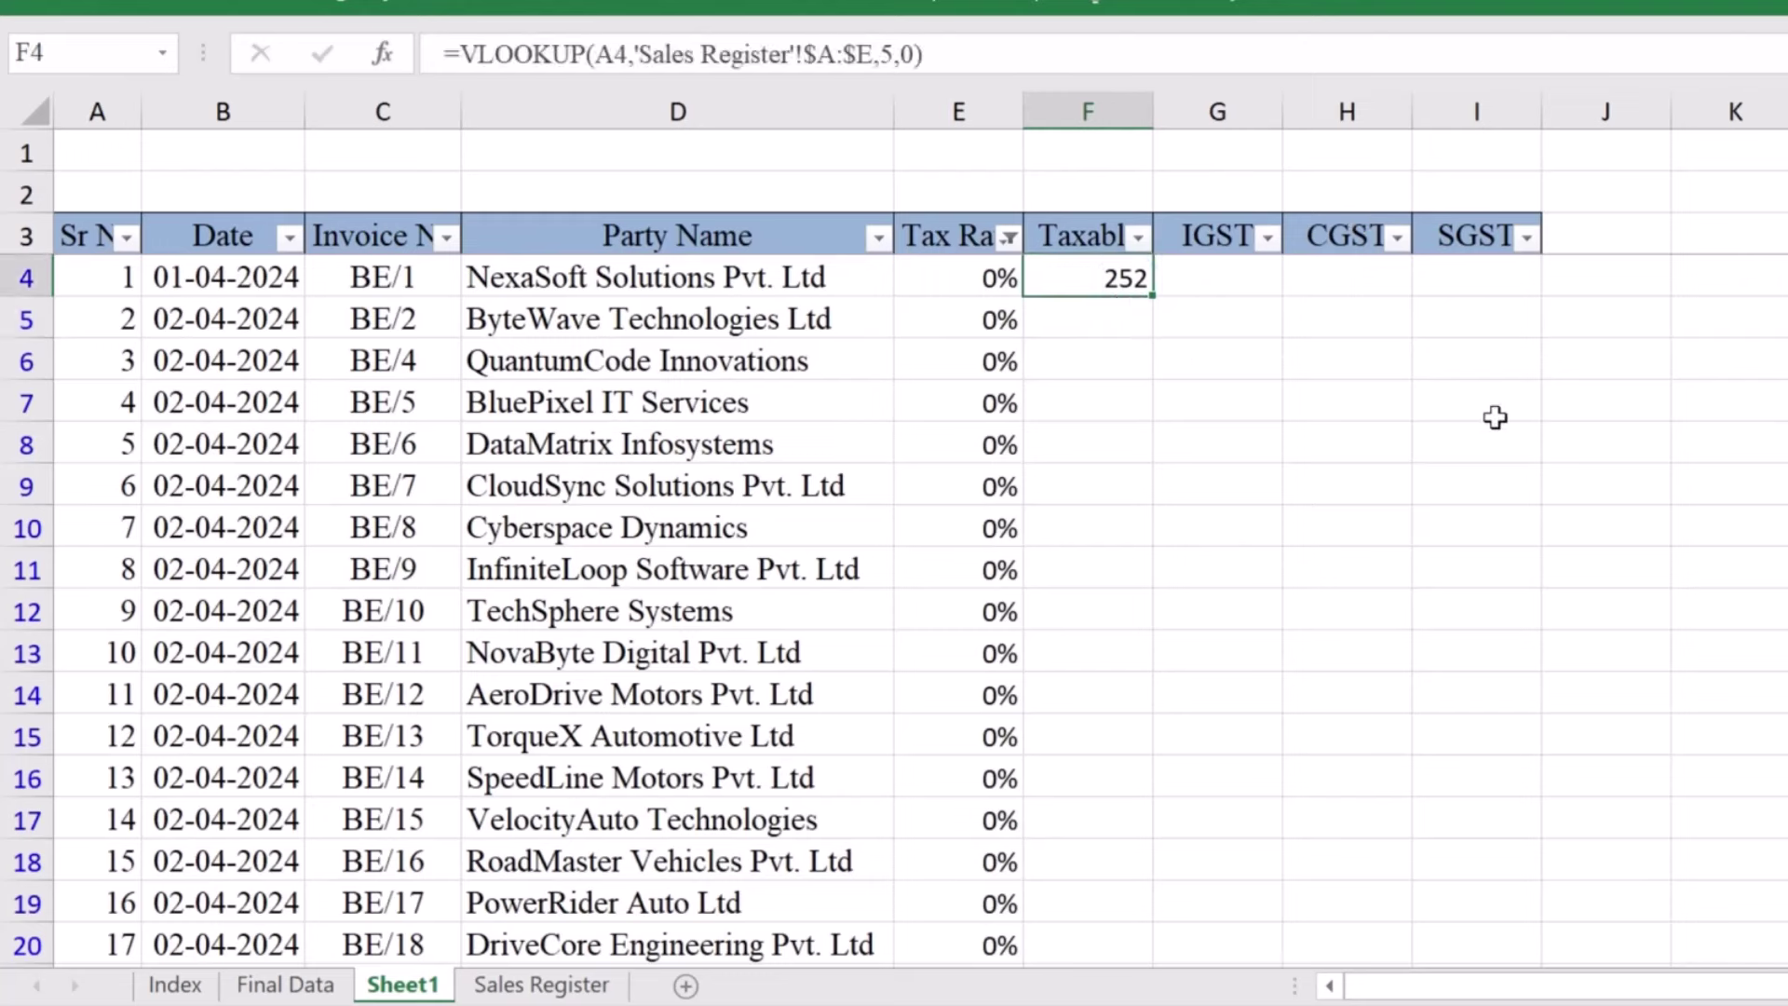
{"action": "key", "text": "Left"}
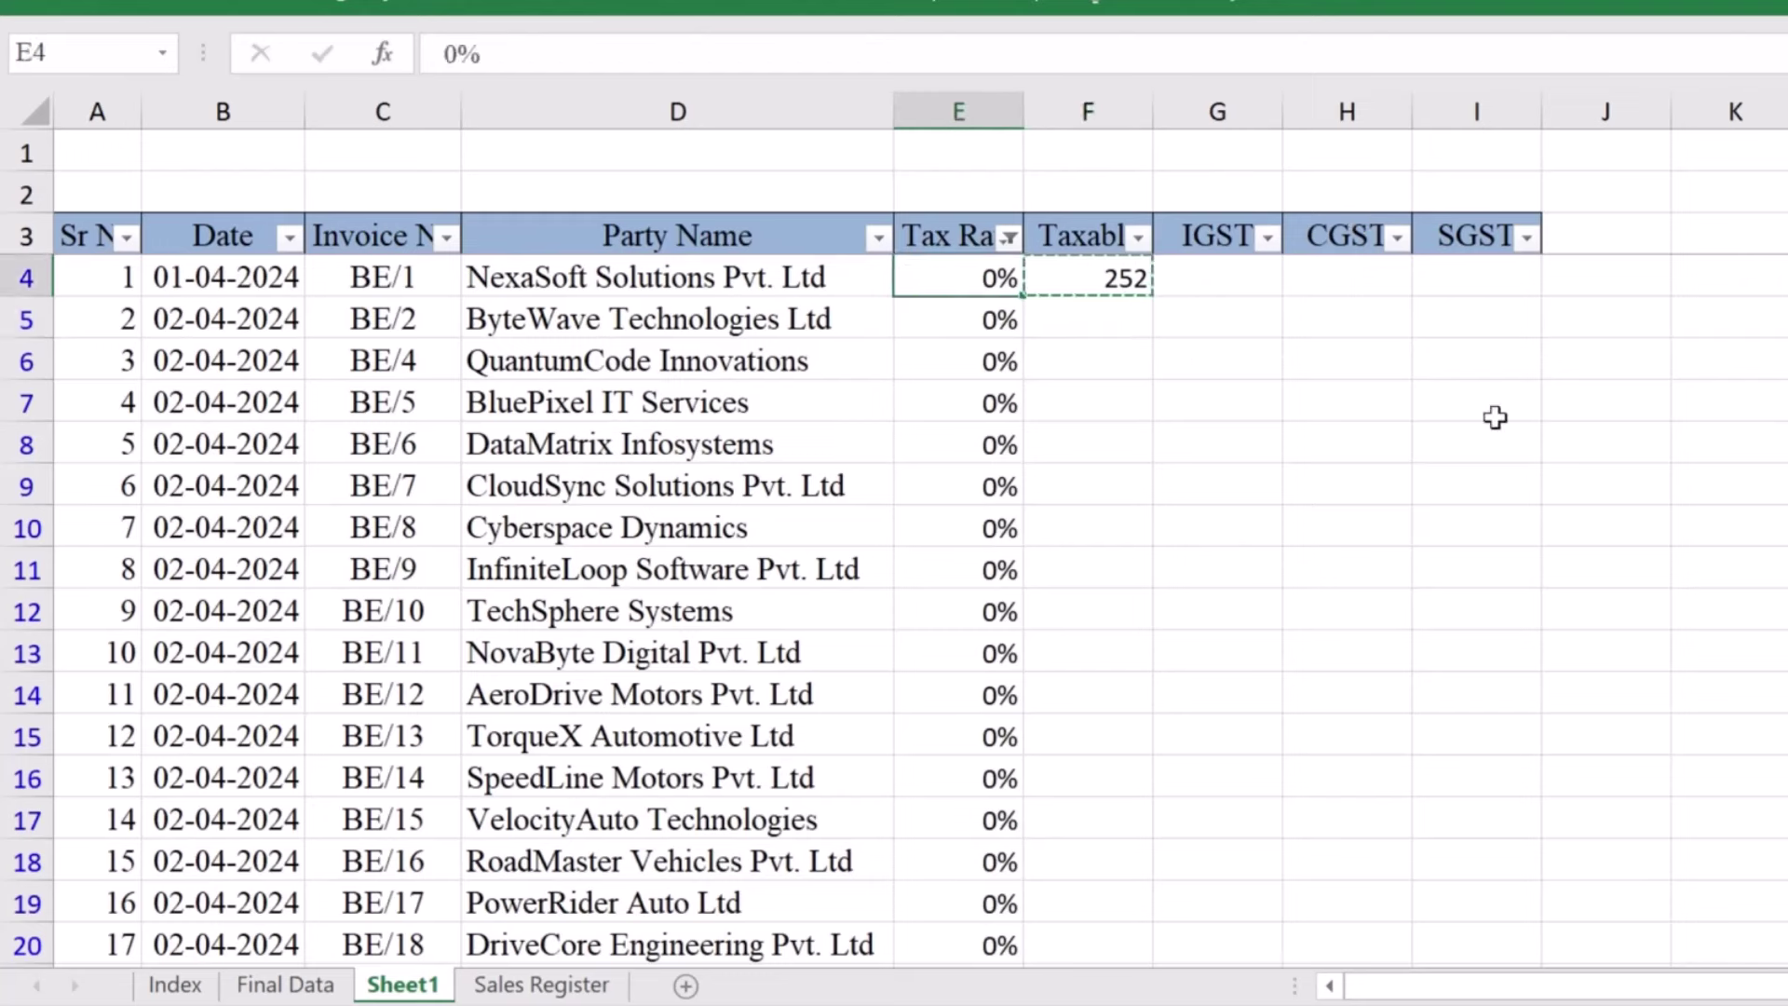
{"action": "key", "text": "ctrl+Down"}
{"action": "key", "text": "Right"}
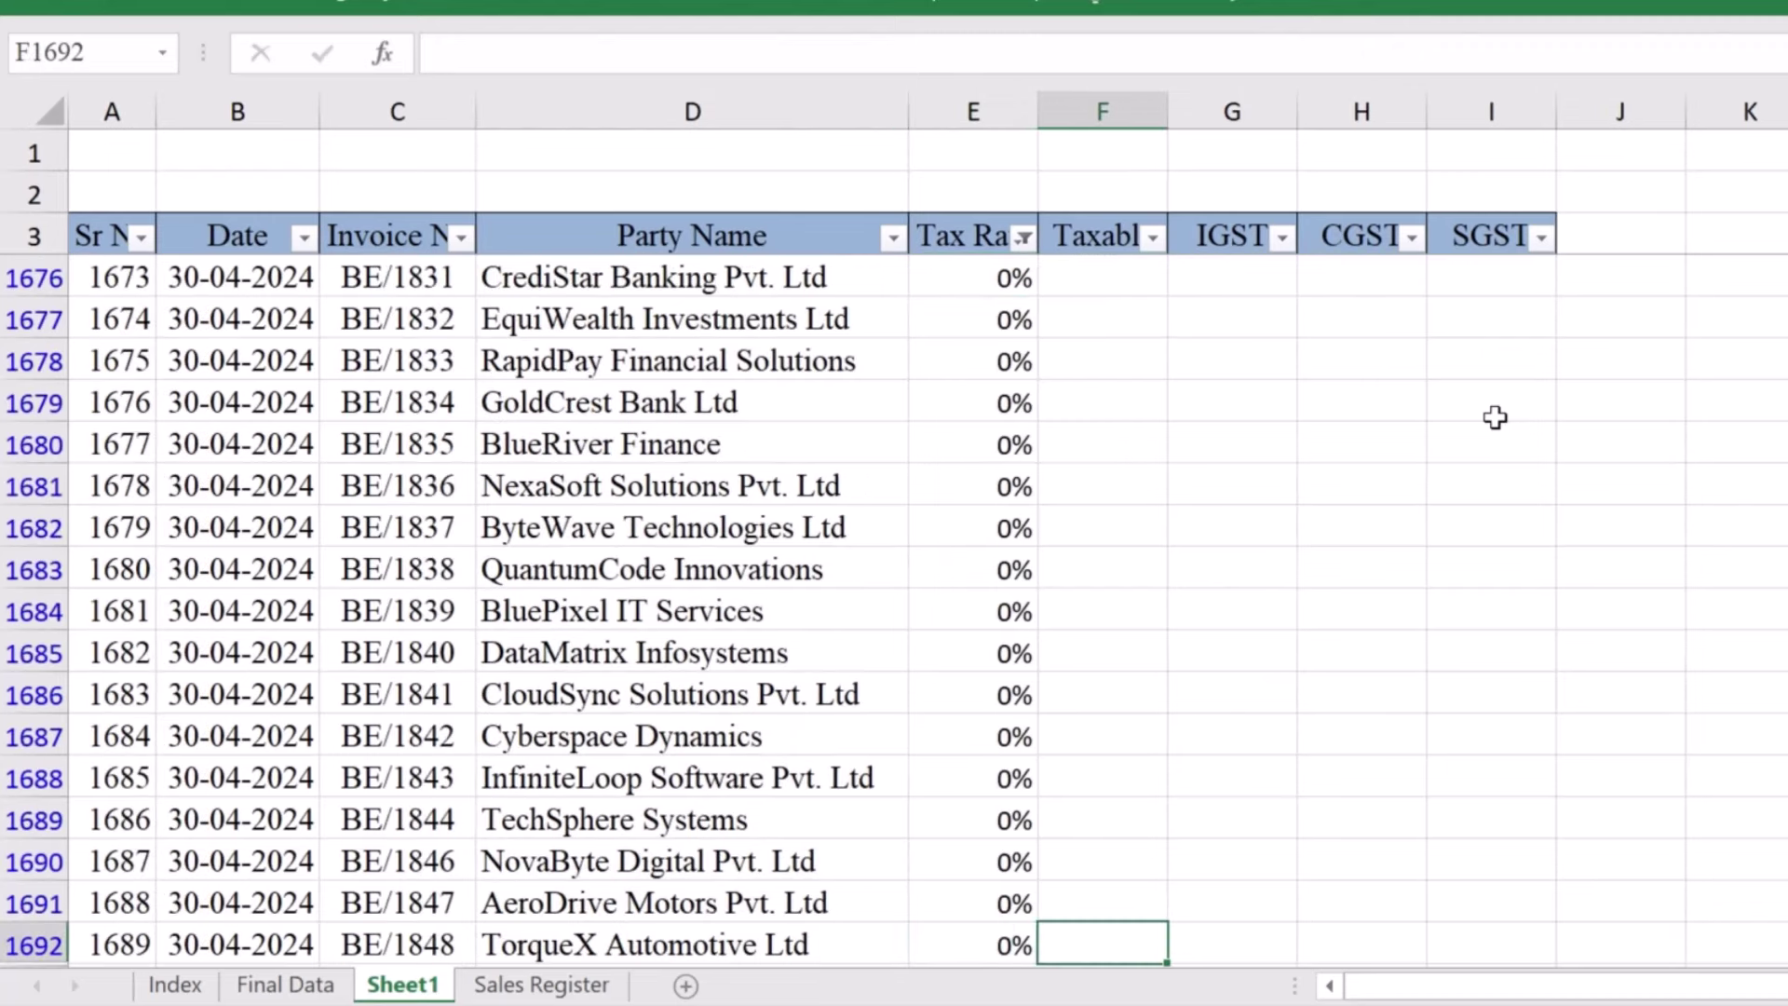
{"action": "key", "text": "ctrl+shift+Up"}
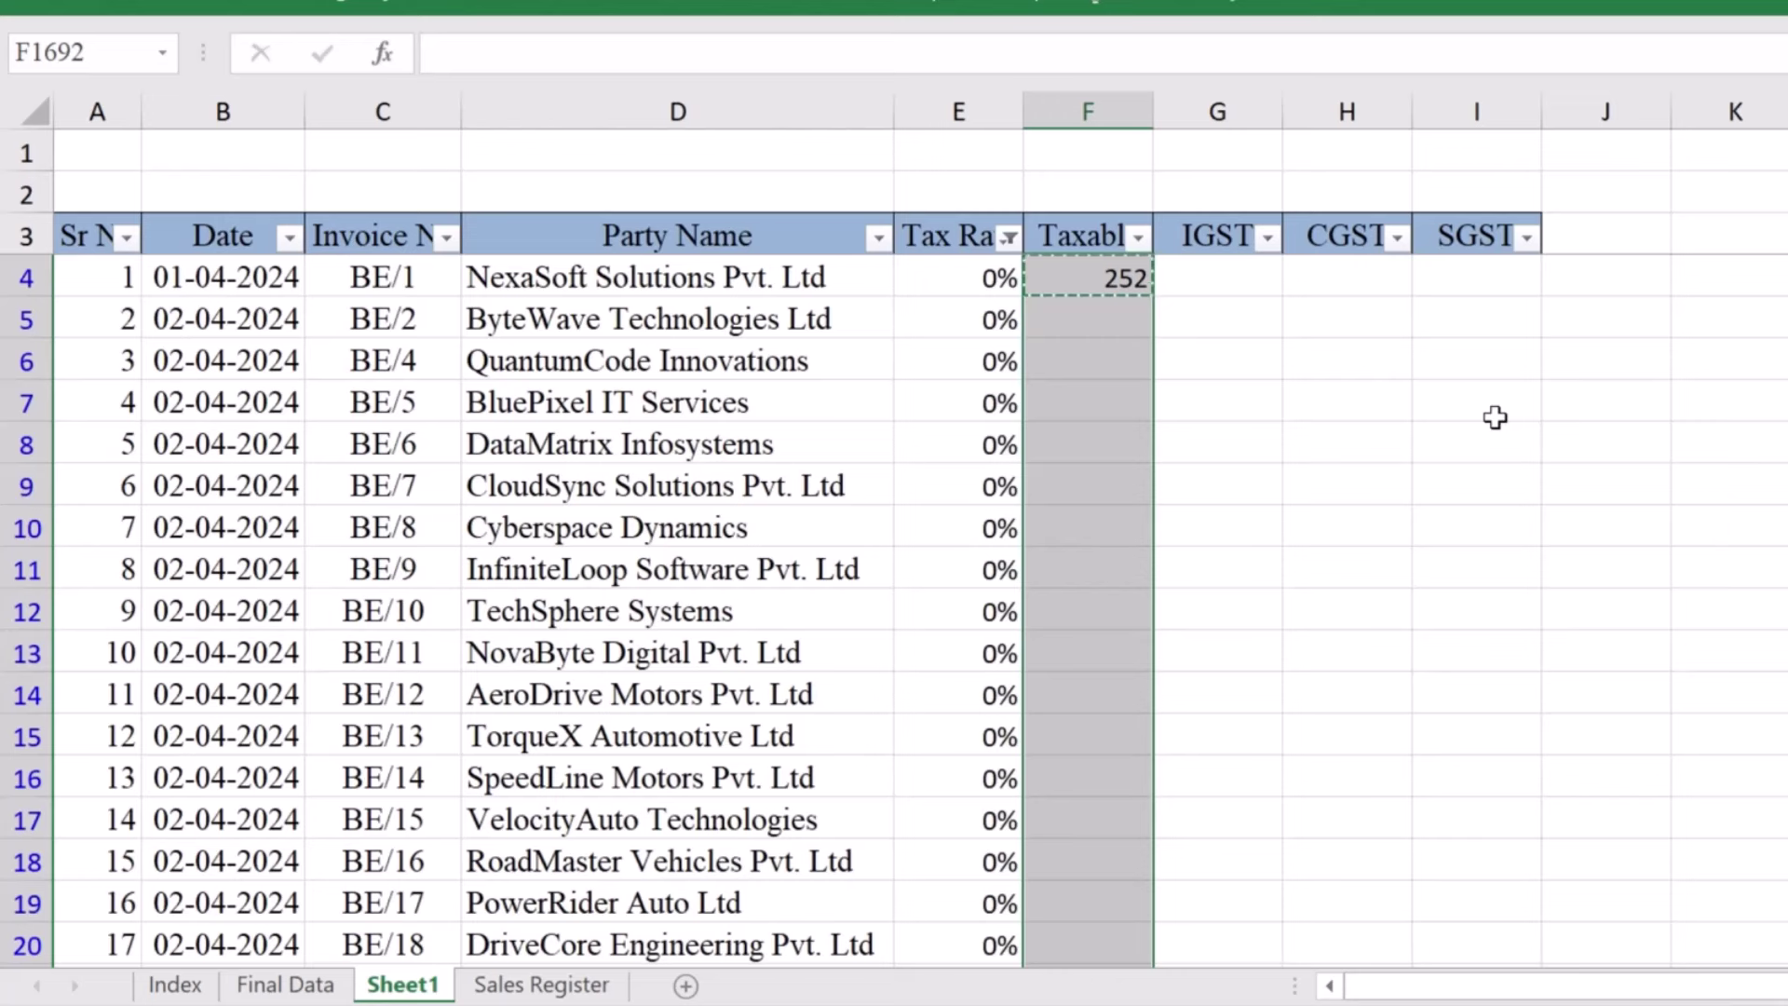
{"action": "key", "text": "ctrl+v"}
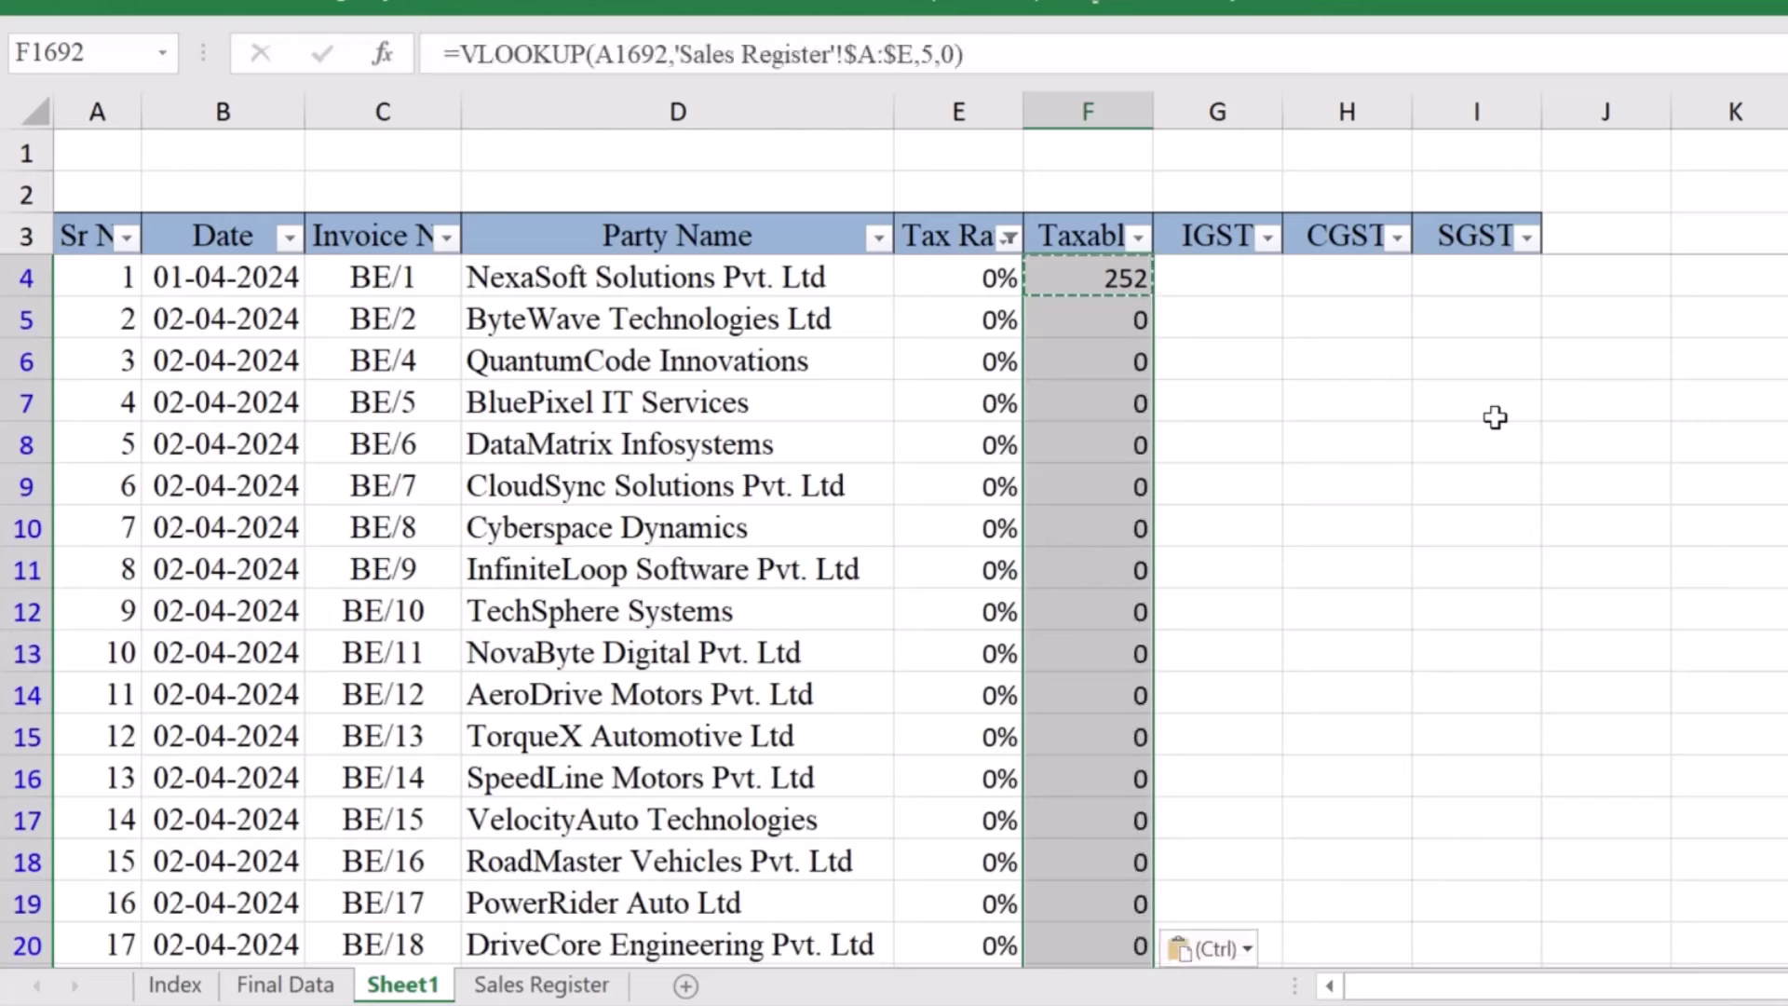
{"action": "key", "text": "ctrl+Up"}
{"action": "key", "text": "Down"}
{"action": "key", "text": "Down"}
{"action": "key", "text": "Up"}
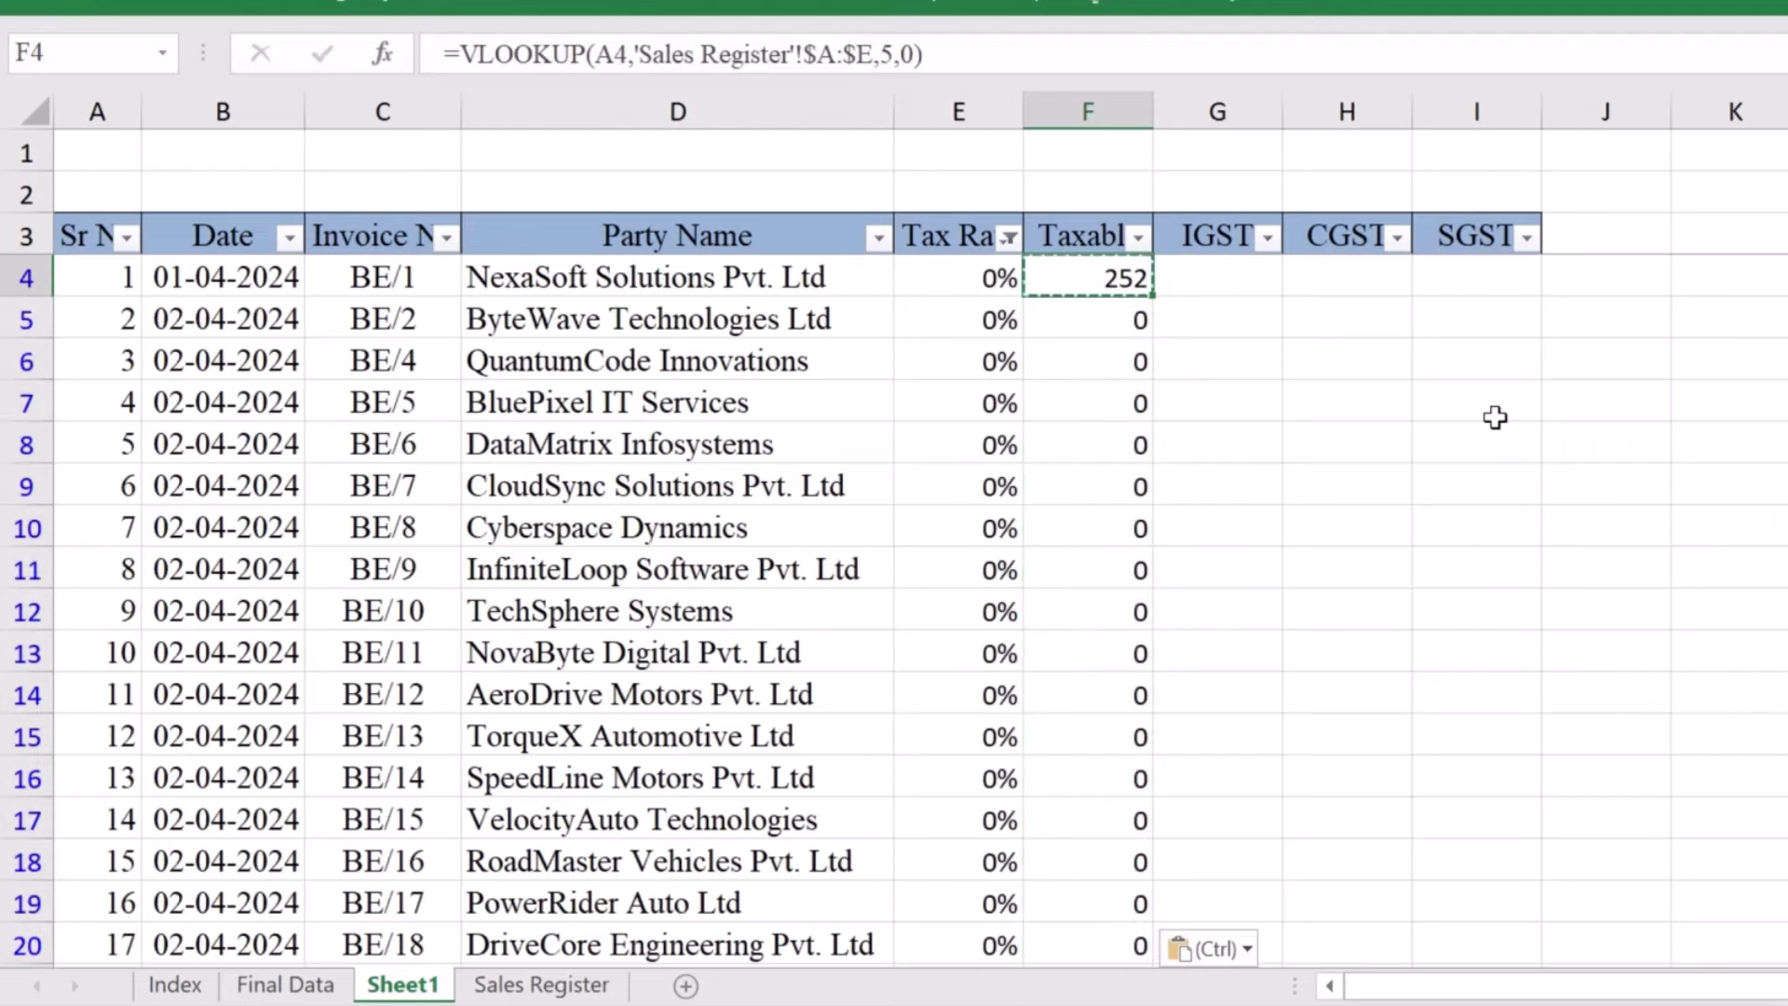
{"action": "key", "text": "Left"}
{"action": "key", "text": "Up"}
{"action": "key", "text": "Down"}
{"action": "key", "text": "Right"}
{"action": "key", "text": "Right"}
{"action": "key", "text": "Right"}
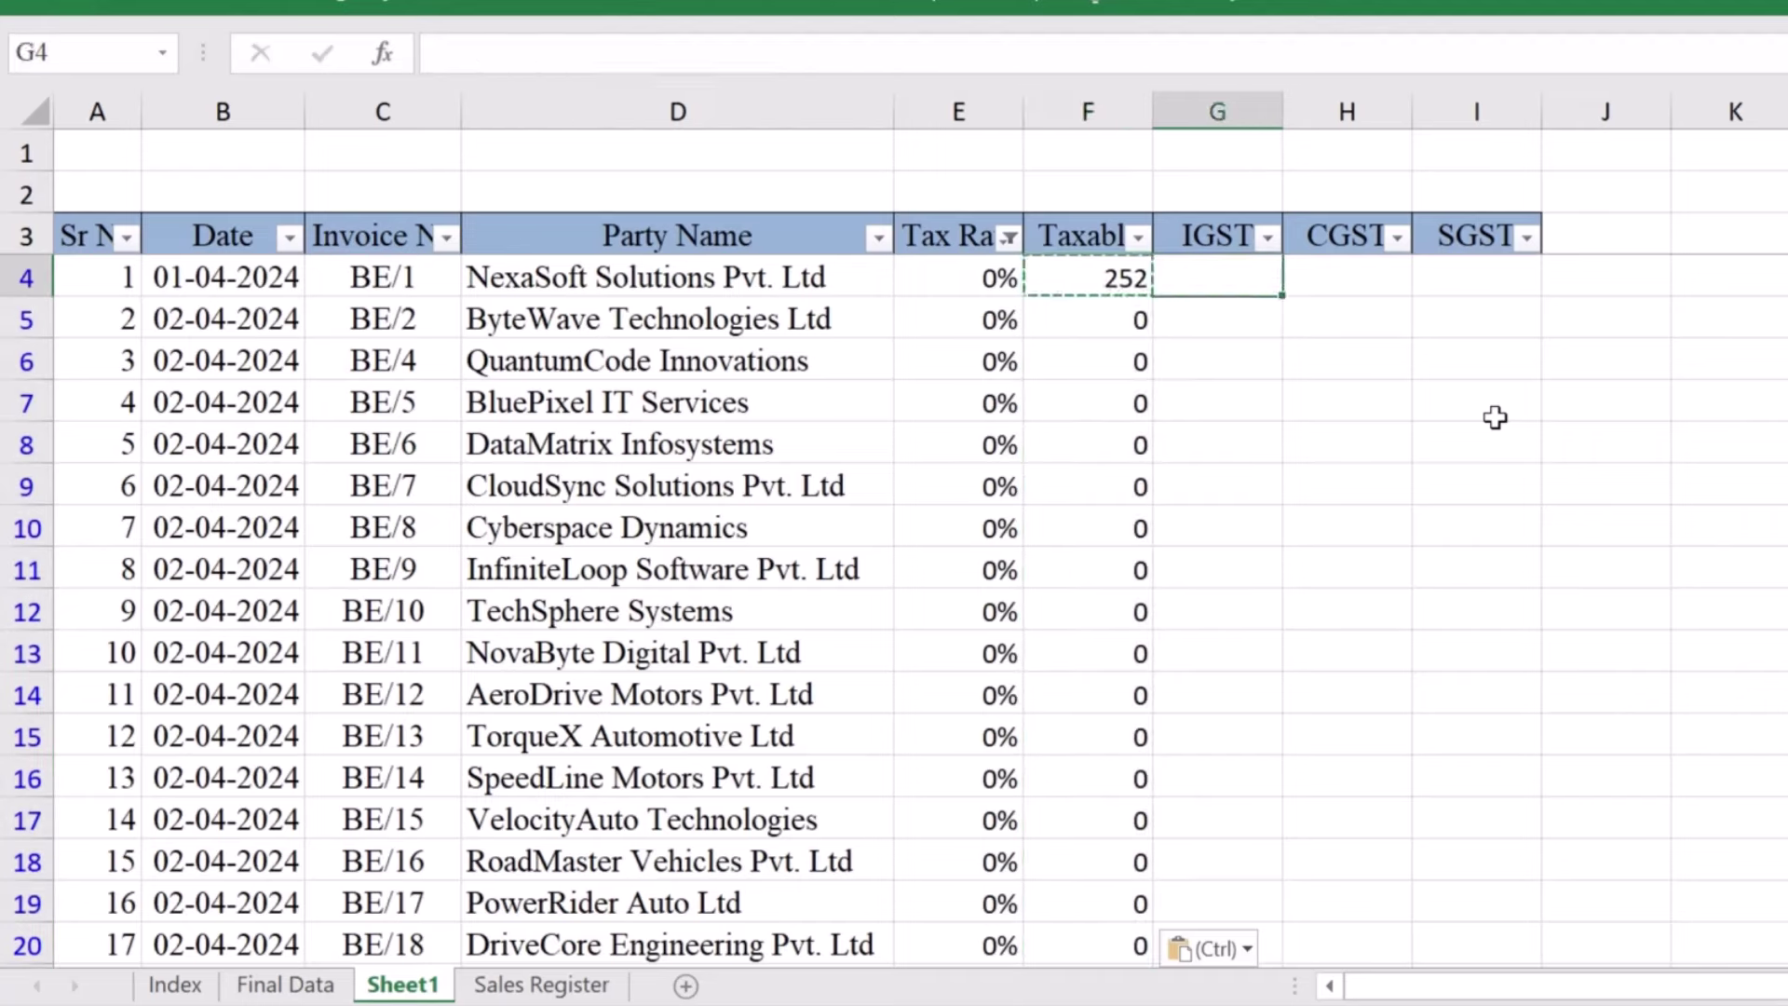
{"action": "key", "text": "Right"}
{"action": "key", "text": "Left"}
{"action": "key", "text": "Left"}
{"action": "key", "text": "Left"}
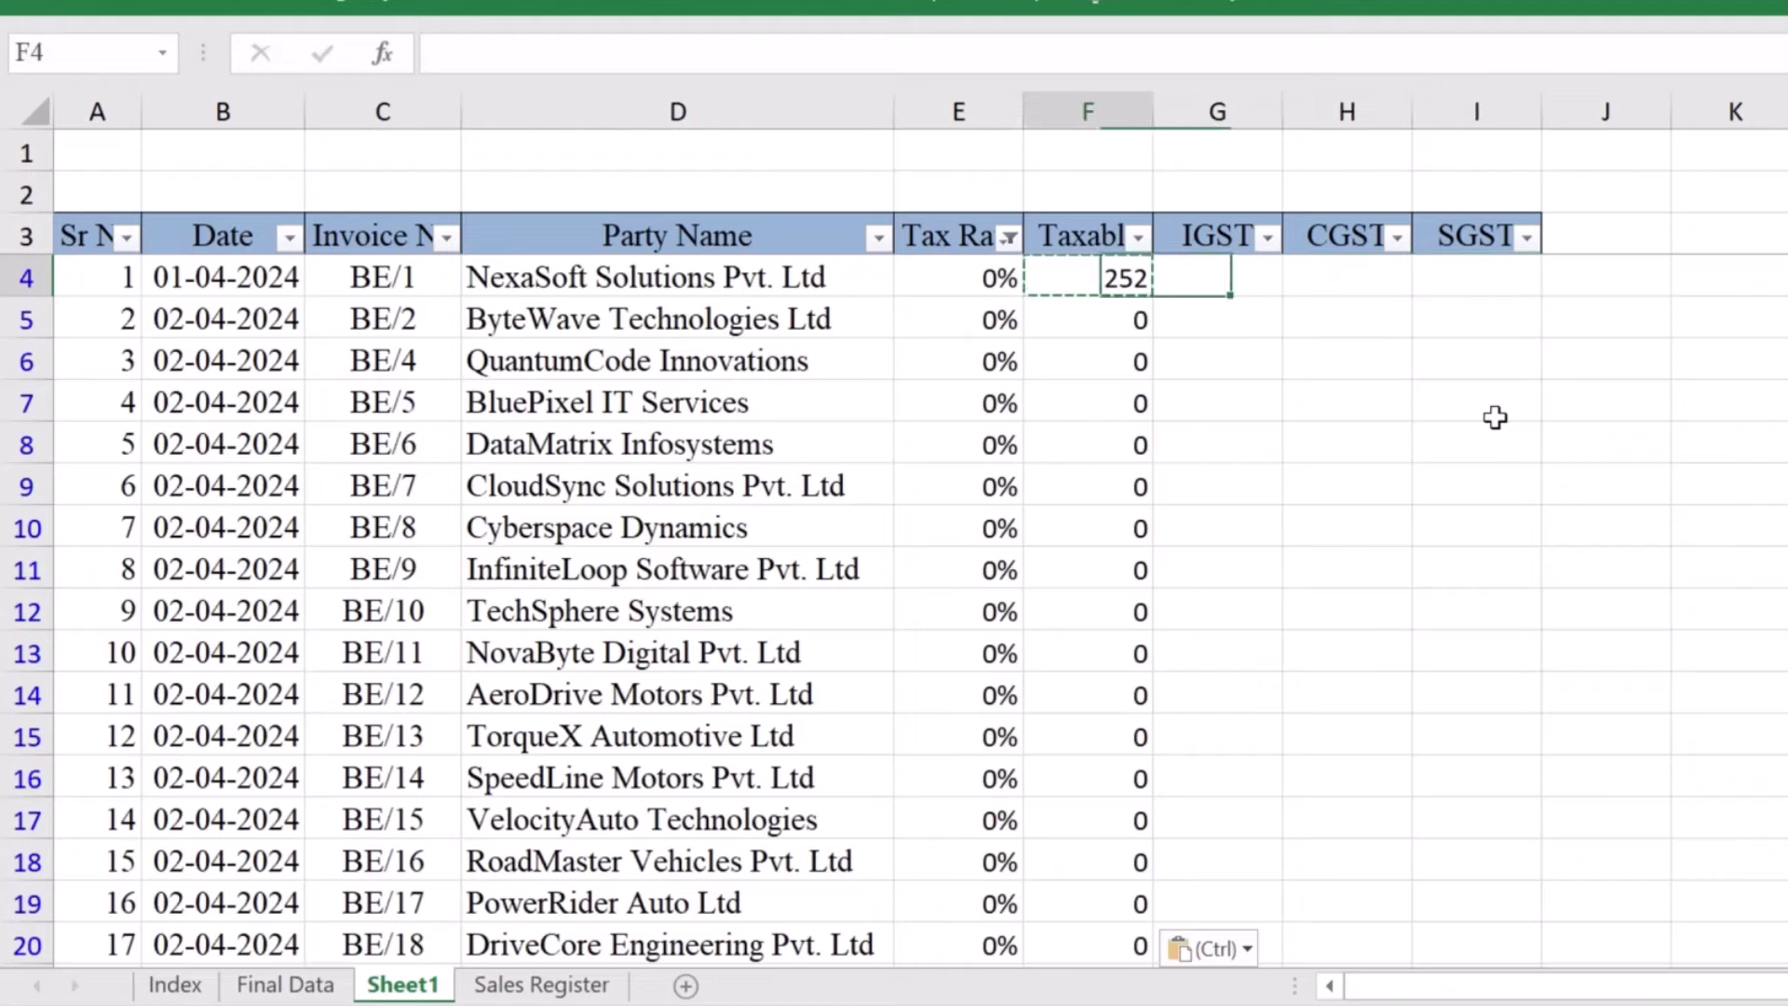
Change the Tax Rate filter from 0% to show only the 5% rows
{"action": "key", "text": "Up"}
{"action": "key", "text": "Left"}
{"action": "key", "text": "alt+Down"}
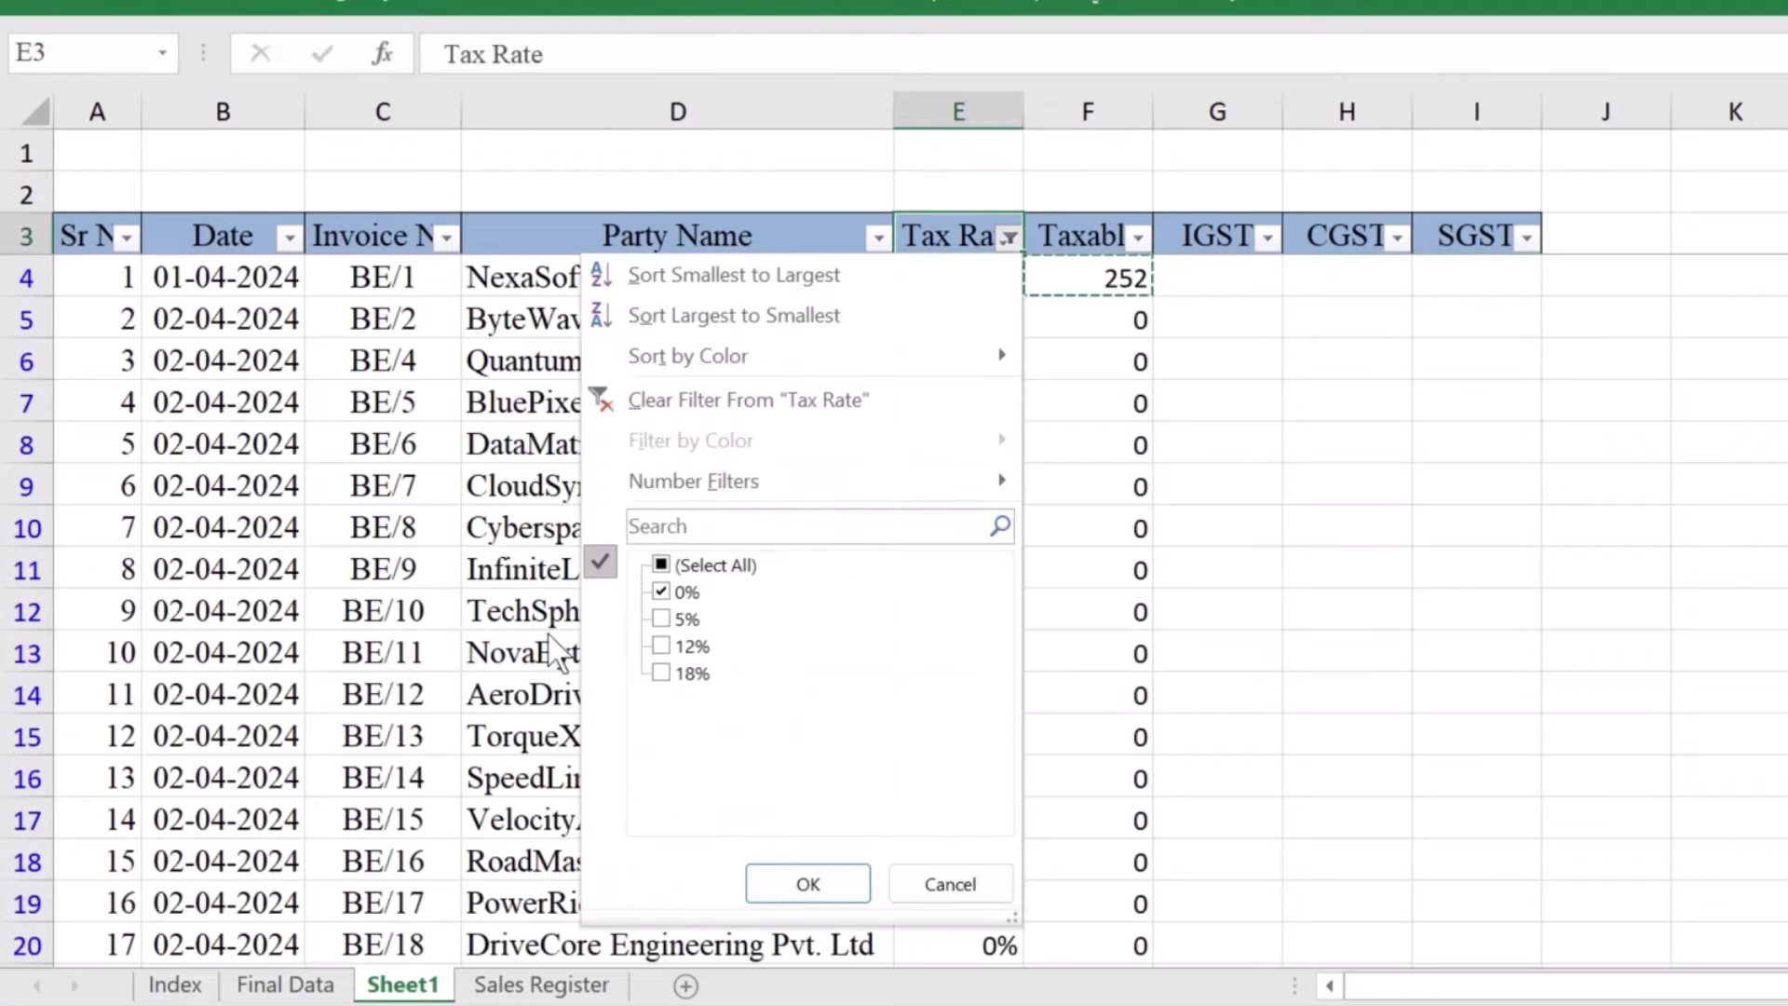
{"action": "left_click", "coordinate": [685, 591]}
{"action": "left_click", "coordinate": [687, 619]}
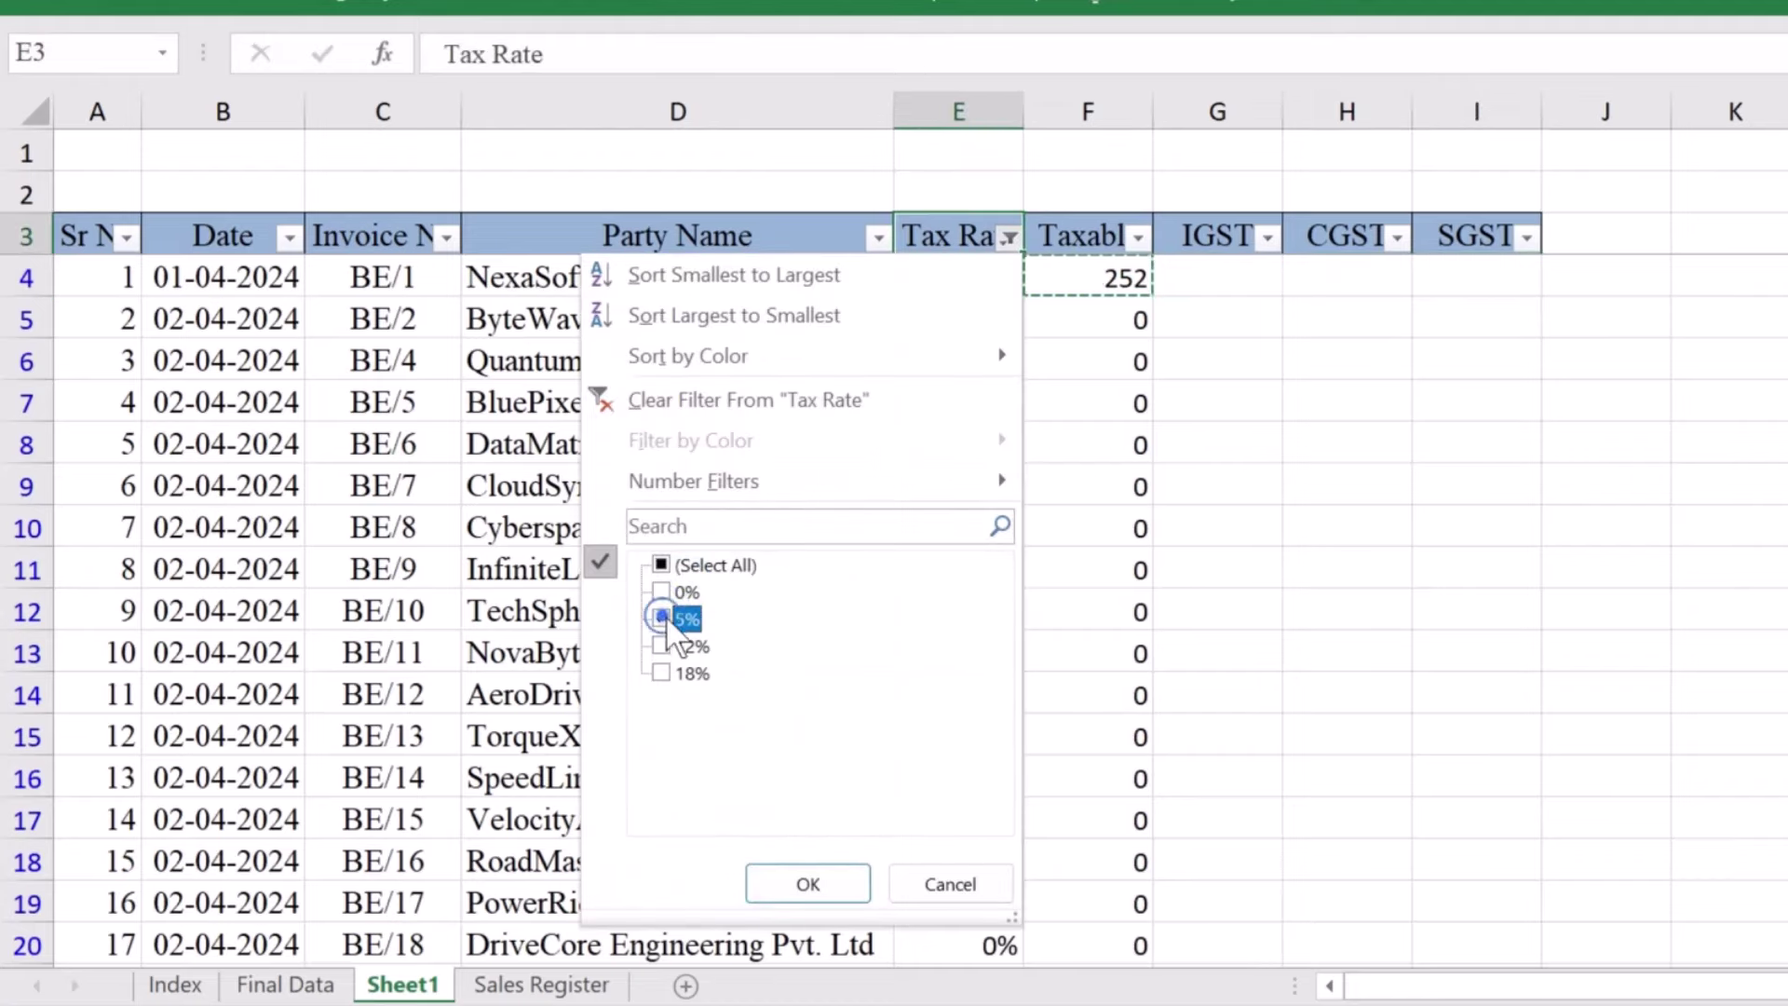
{"action": "left_click", "coordinate": [808, 882]}
In F1693, enter =VLOOKUP(A1693,'Sales Register'!$A:$I,6,0) to fetch the first invoice's 5% taxable value
{"action": "type", "text": "=VL"}
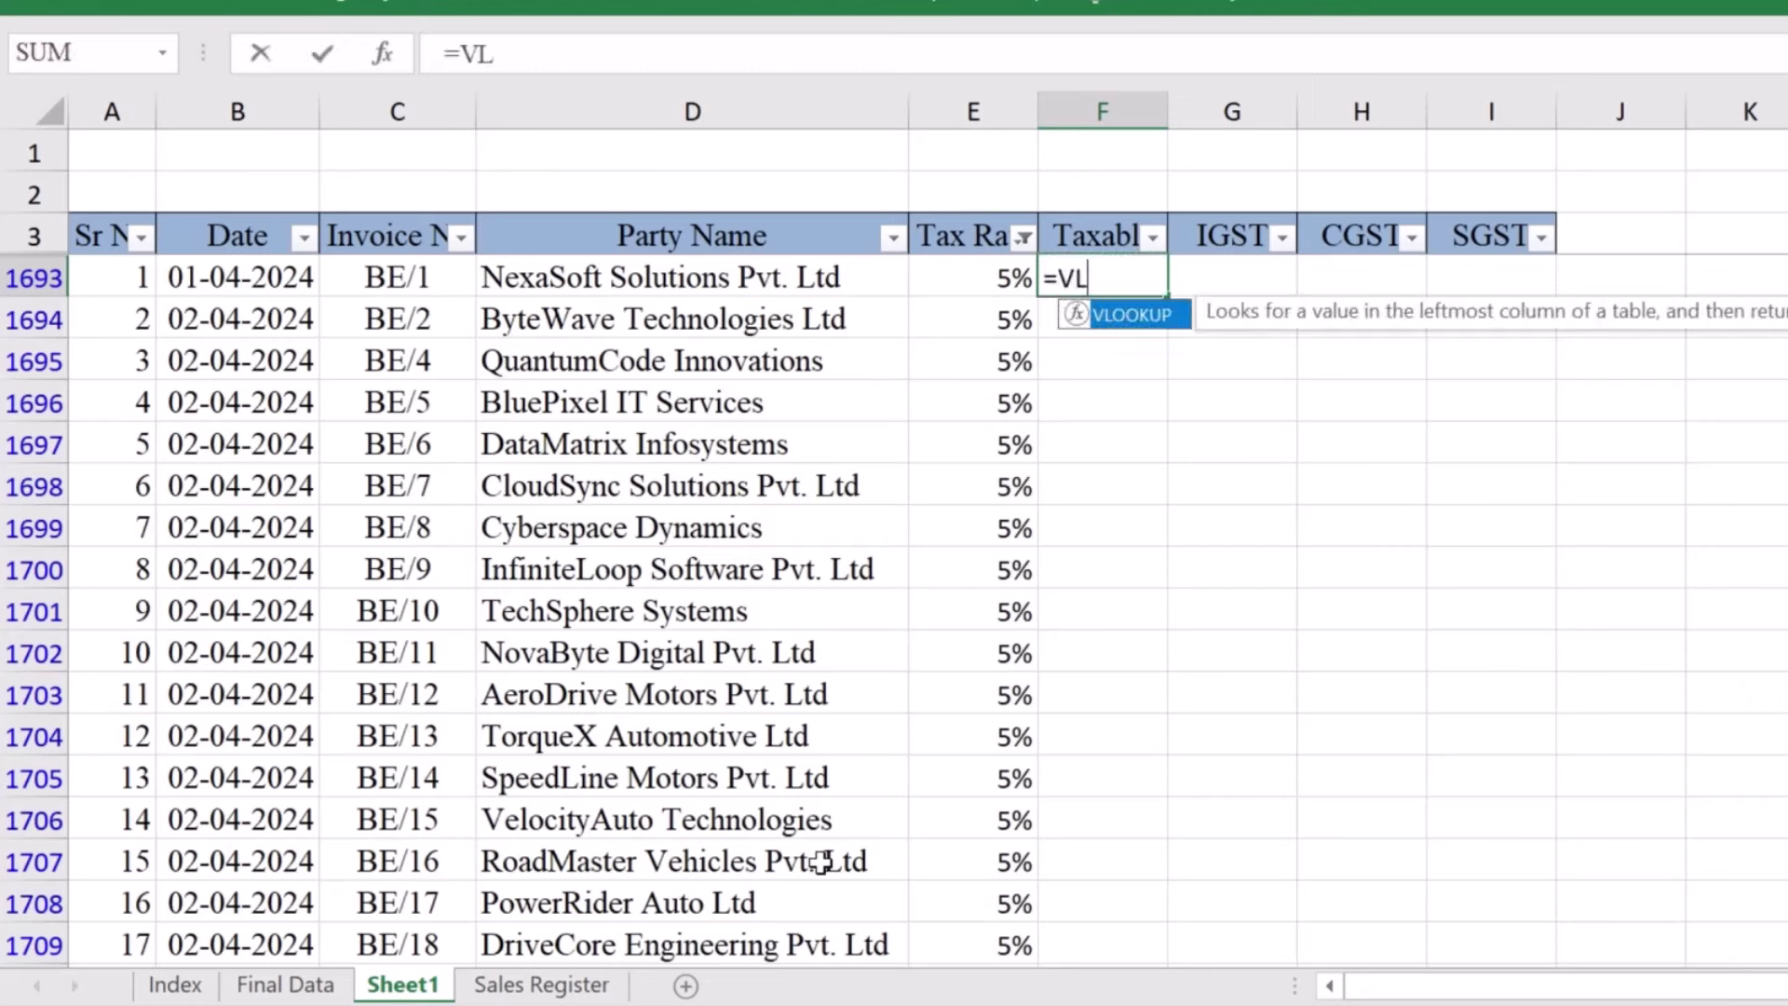
{"action": "key", "text": "Tab"}
{"action": "key", "text": "Left"}
{"action": "key", "text": "Left"}
{"action": "key", "text": "Left"}
{"action": "key", "text": "Left"}
{"action": "key", "text": "Left"}
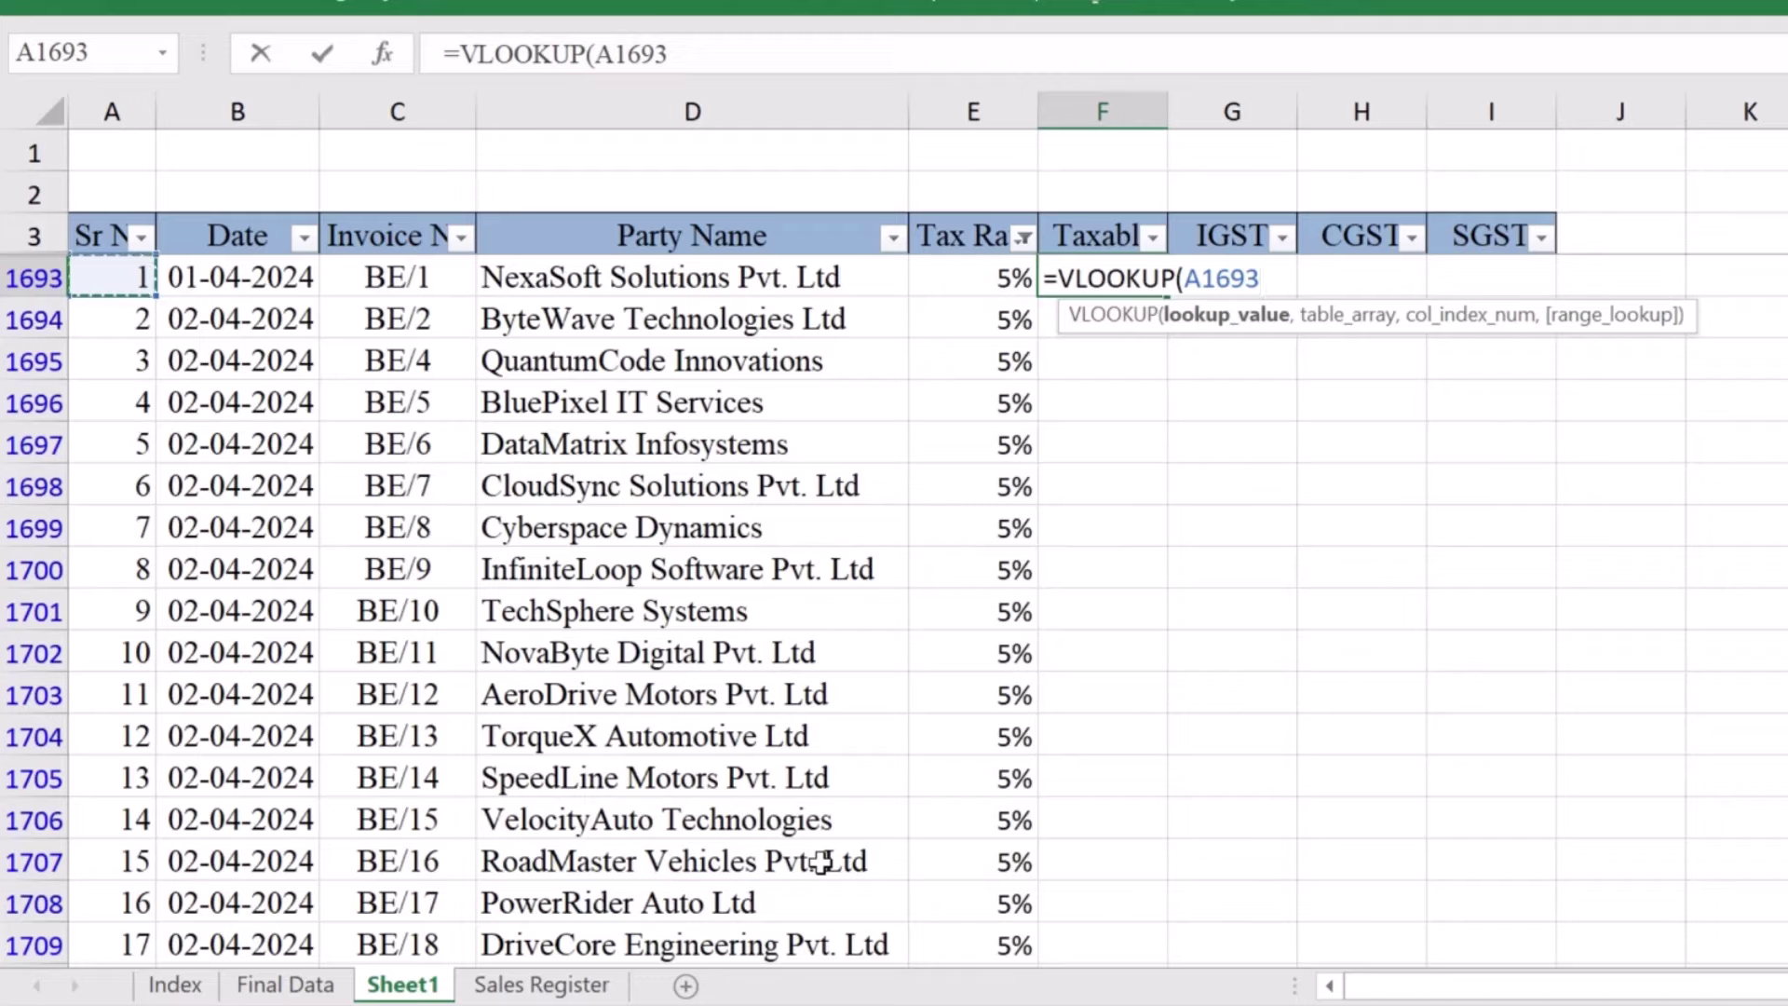
{"action": "type", "text": ","}
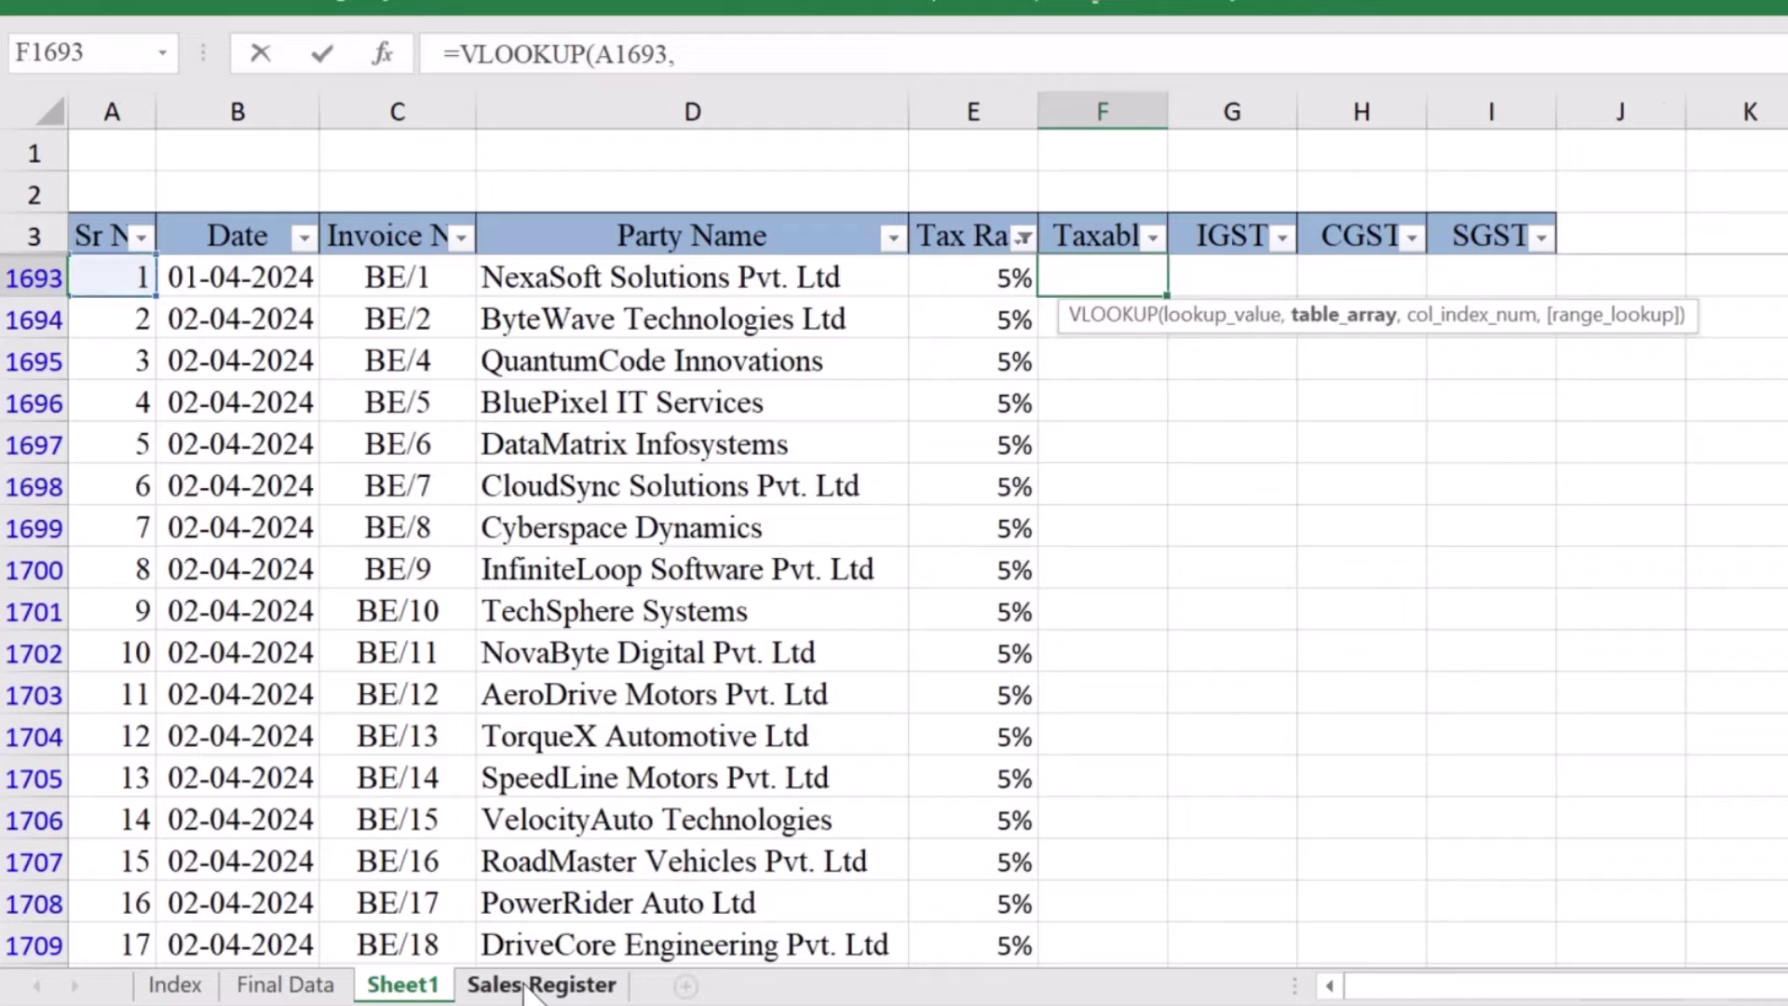
{"action": "left_click", "coordinate": [541, 985]}
{"action": "left_click", "coordinate": [89, 115]}
{"action": "left_click_drag", "start_coordinate": [89, 116], "coordinate": [1631, 108]}
{"action": "left_click_drag", "start_coordinate": [1347, 165], "coordinate": [1477, 168]}
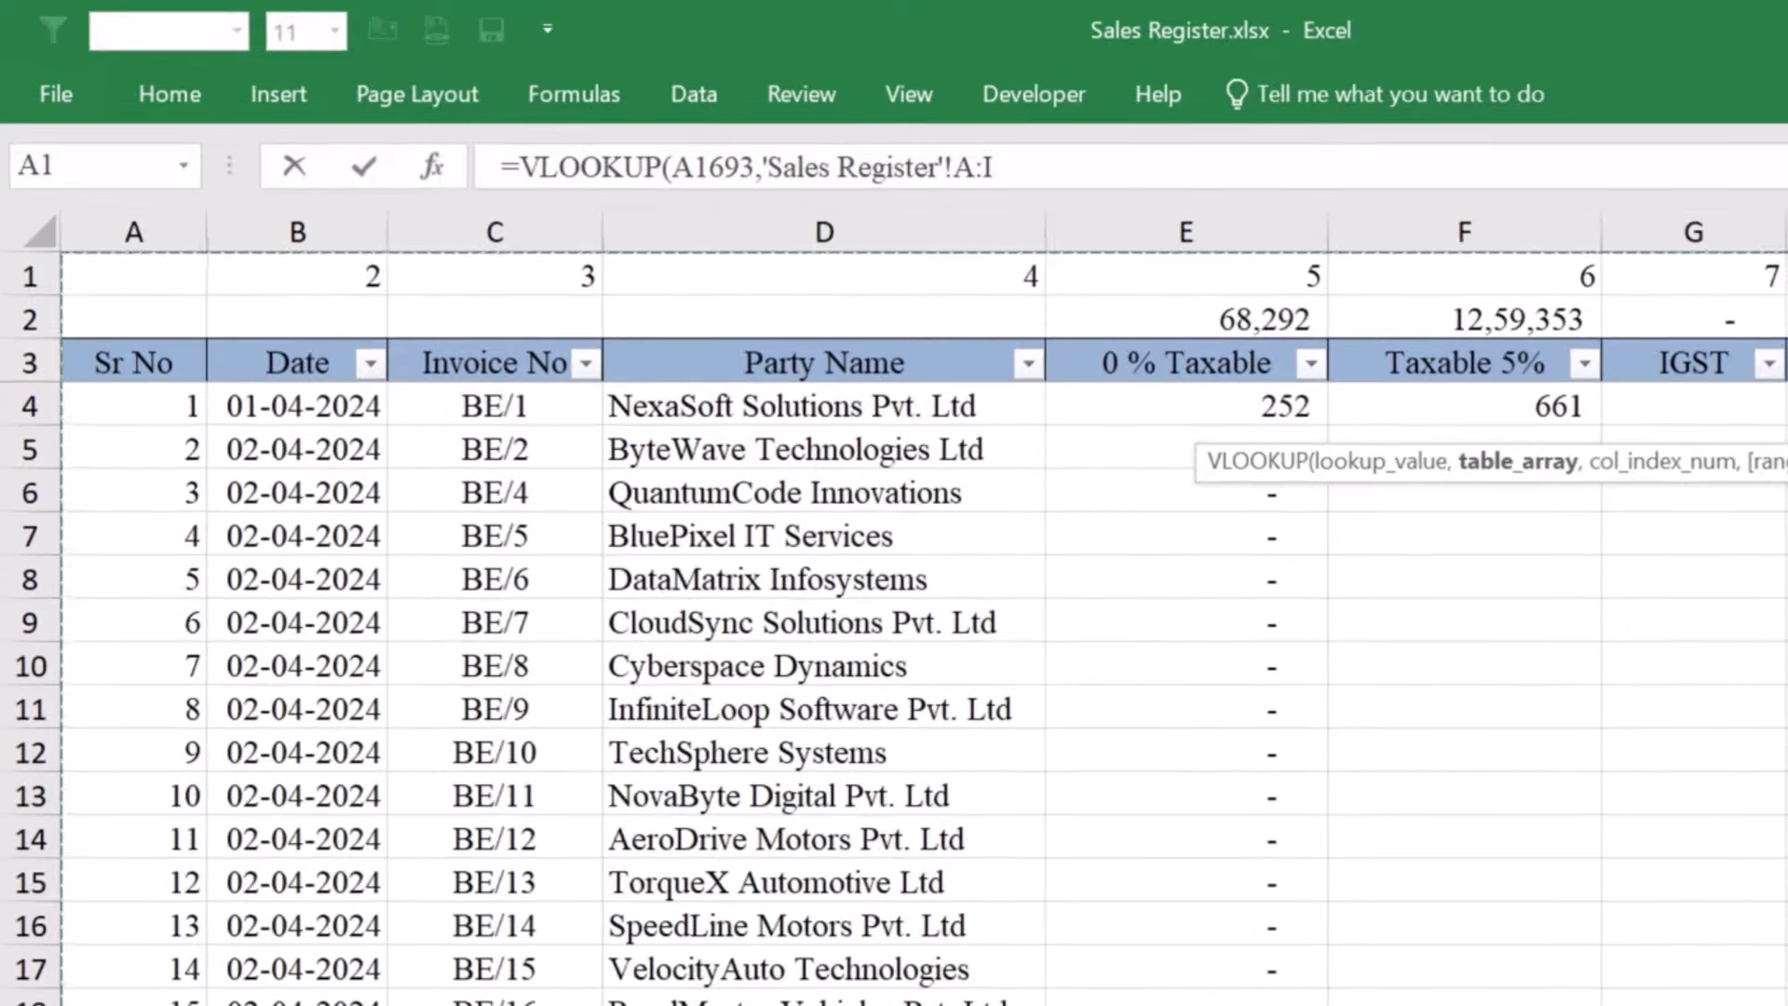
{"action": "key", "text": "F4"}
{"action": "type", "text": ","}
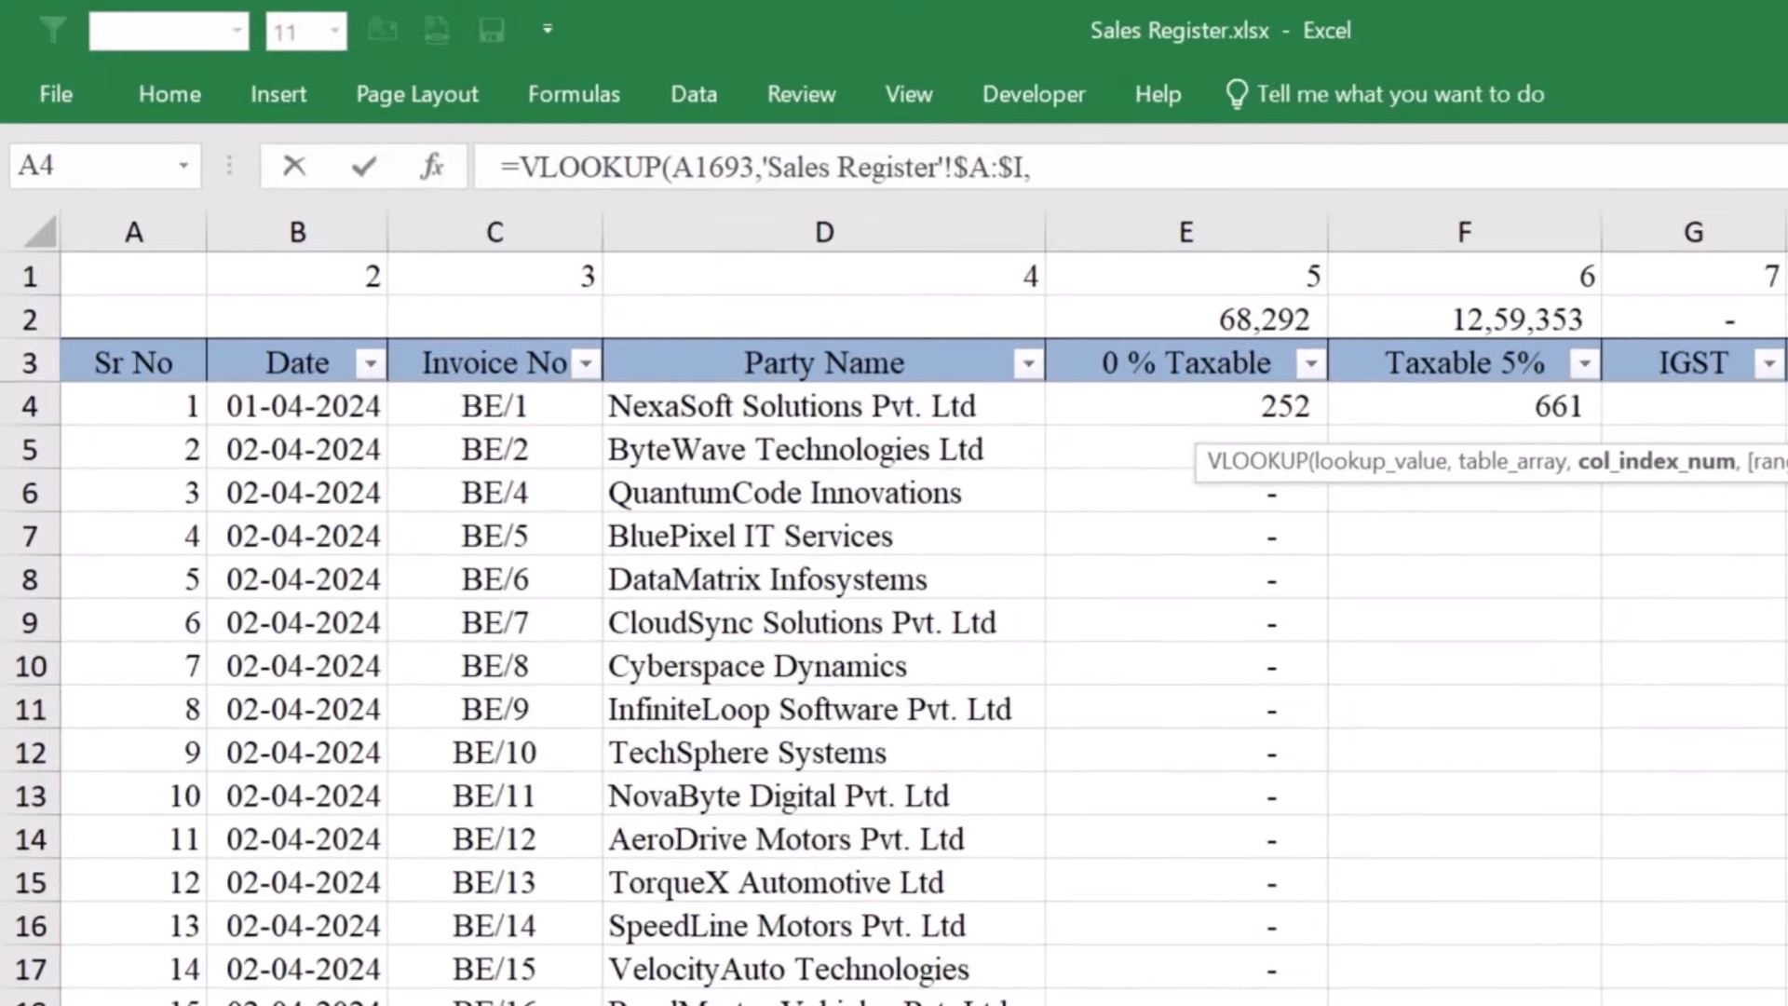
{"action": "type", "text": "6,"}
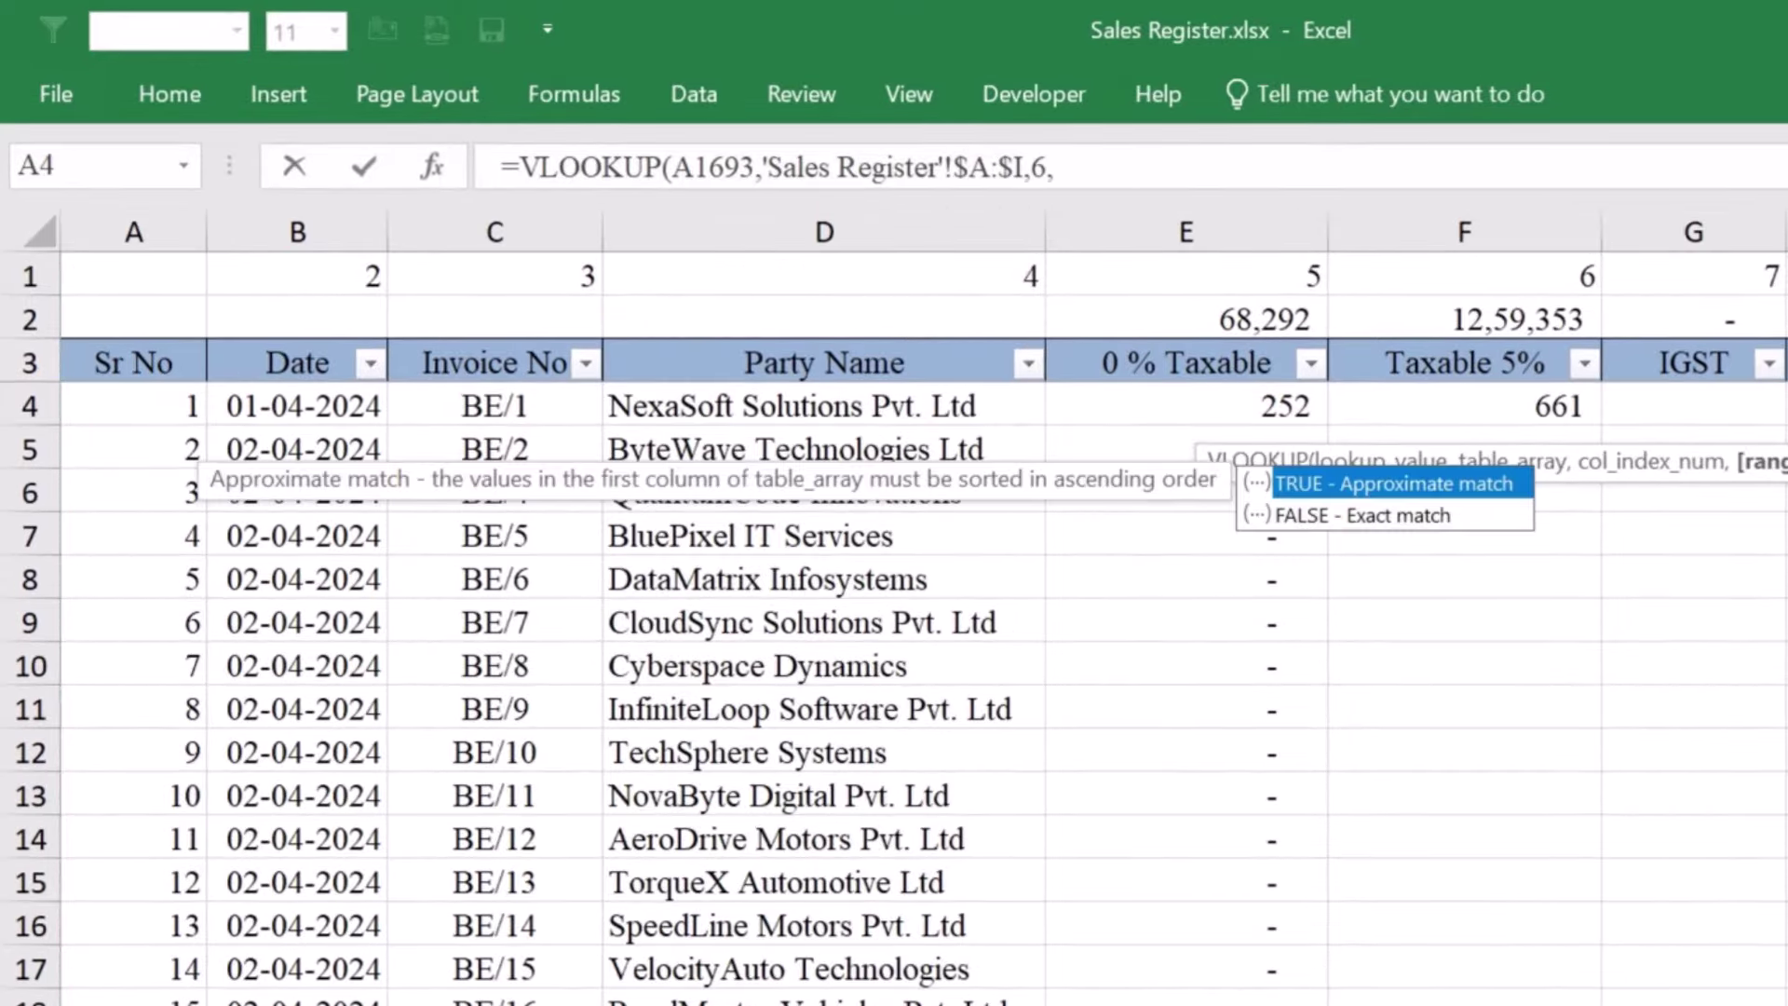
{"action": "type", "text": "0"}
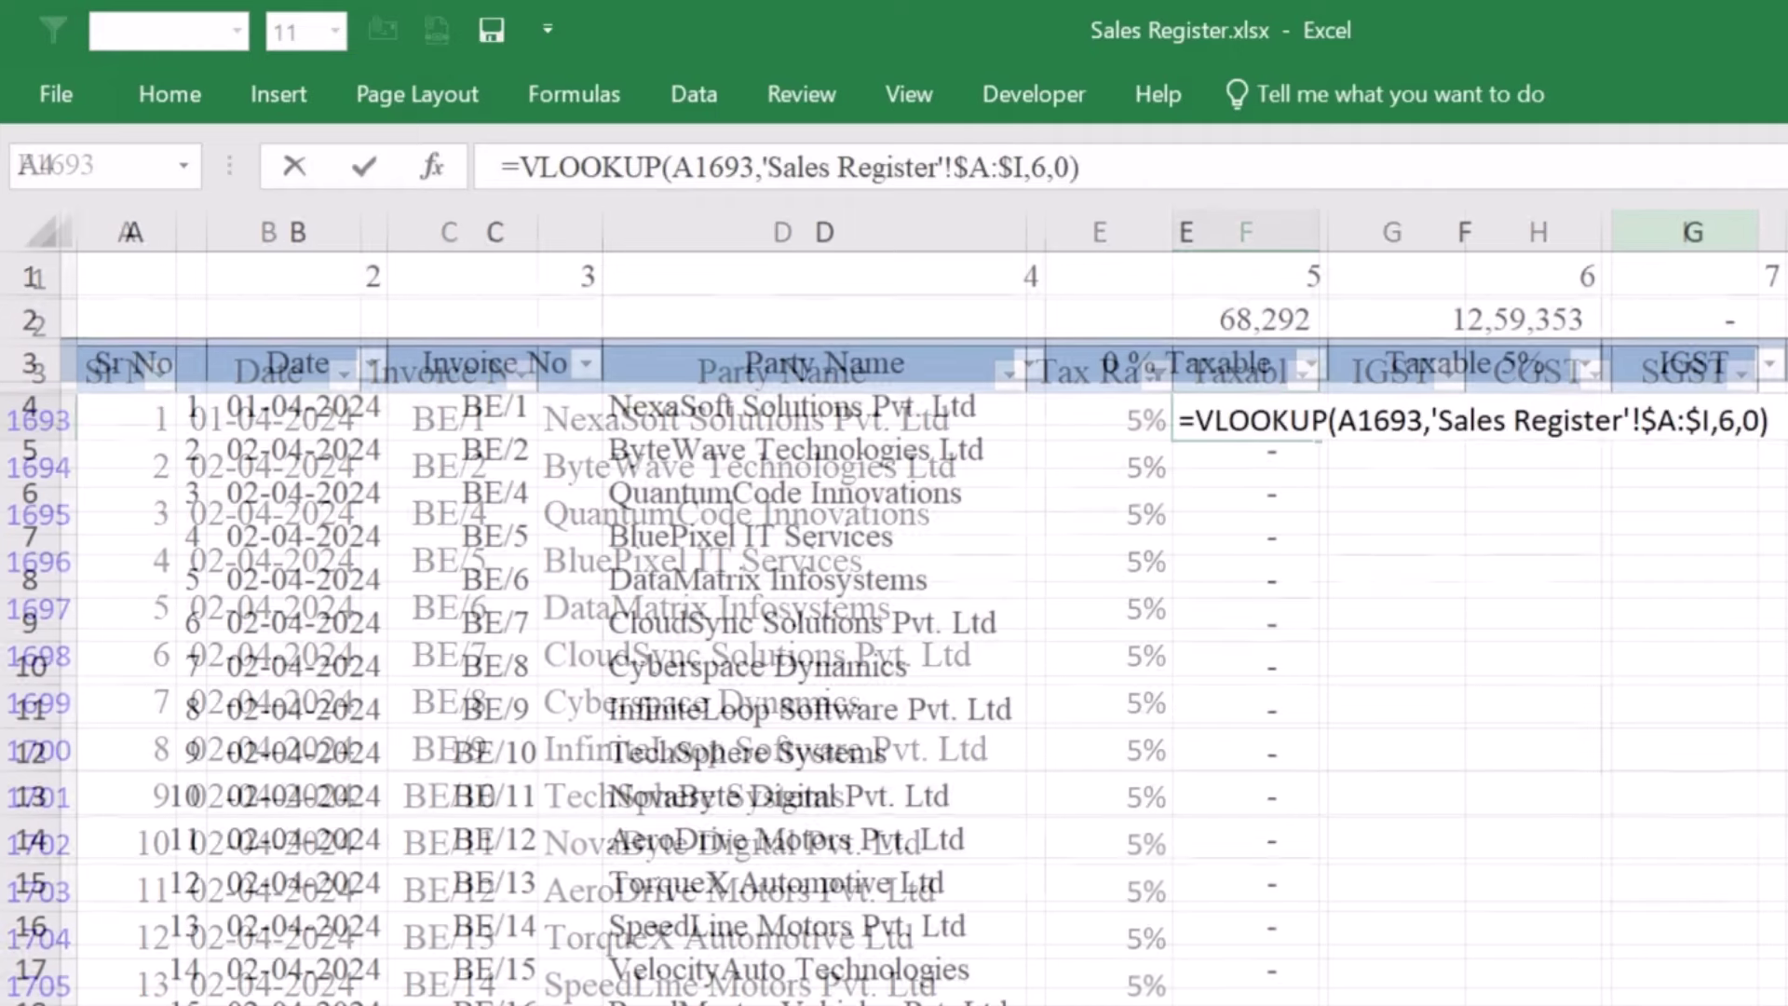
{"action": "key", "text": "Return"}
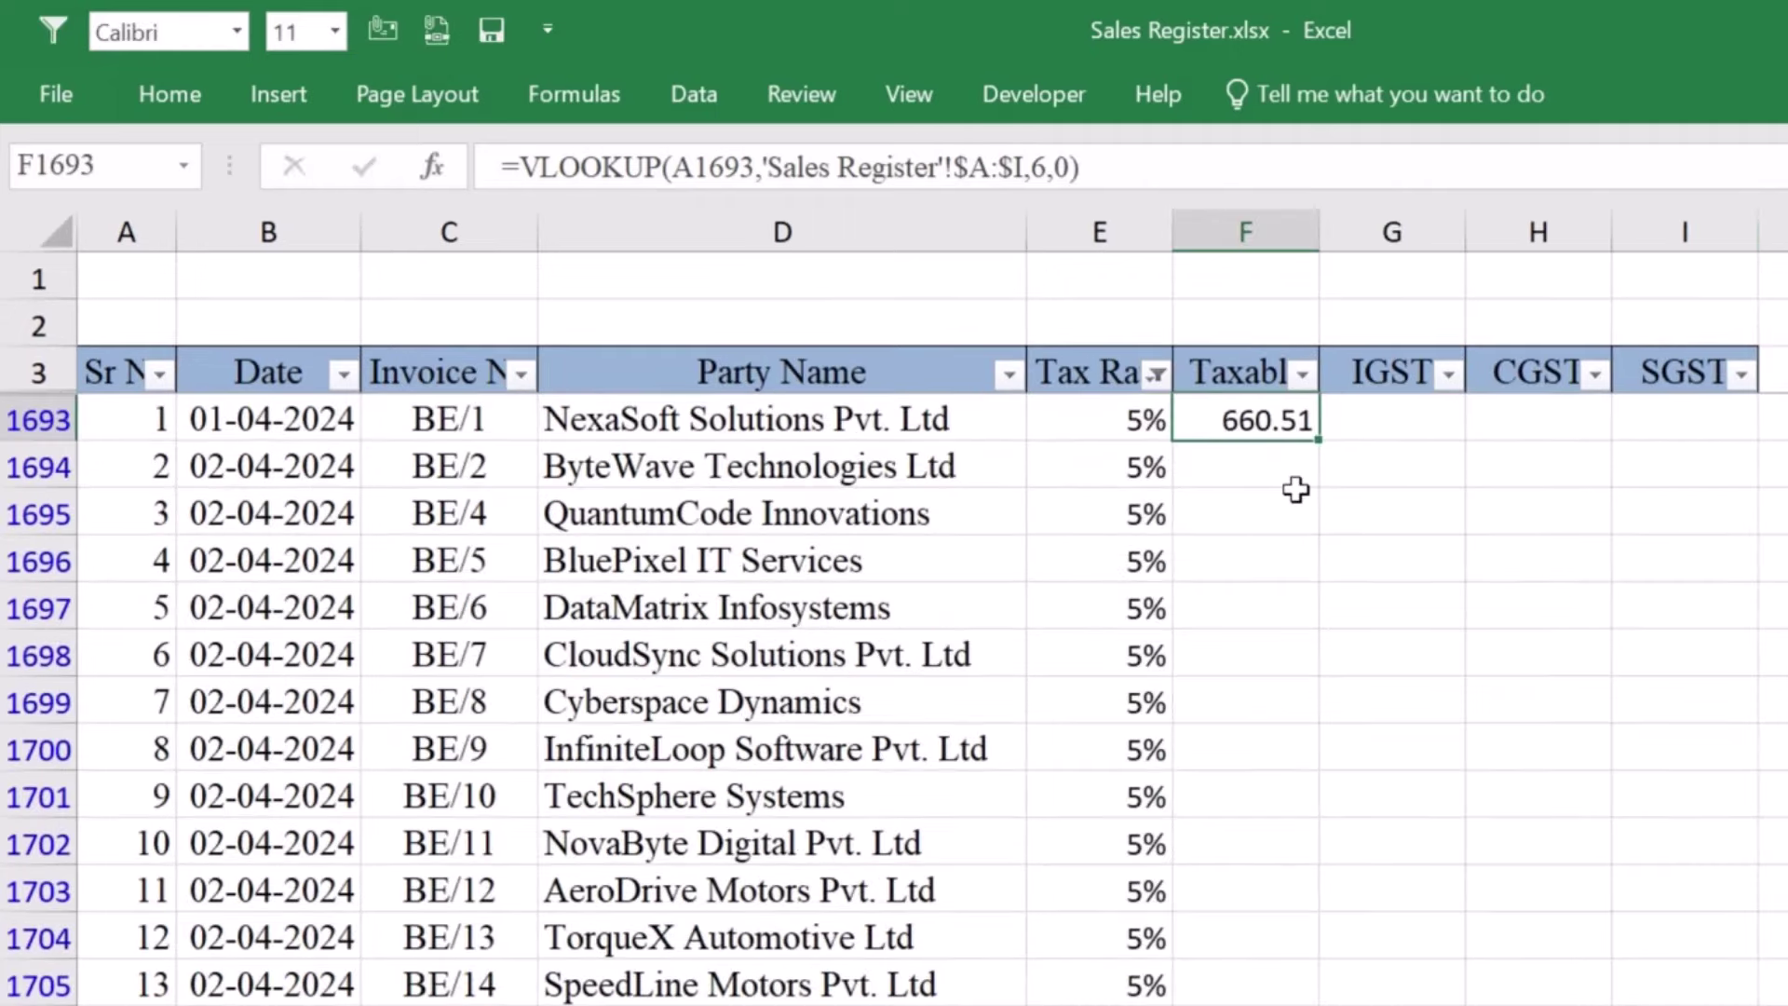
Copy the formula text from F1693 into the IGST cell G1693 and set its column index to 7
{"action": "key", "text": "F2"}
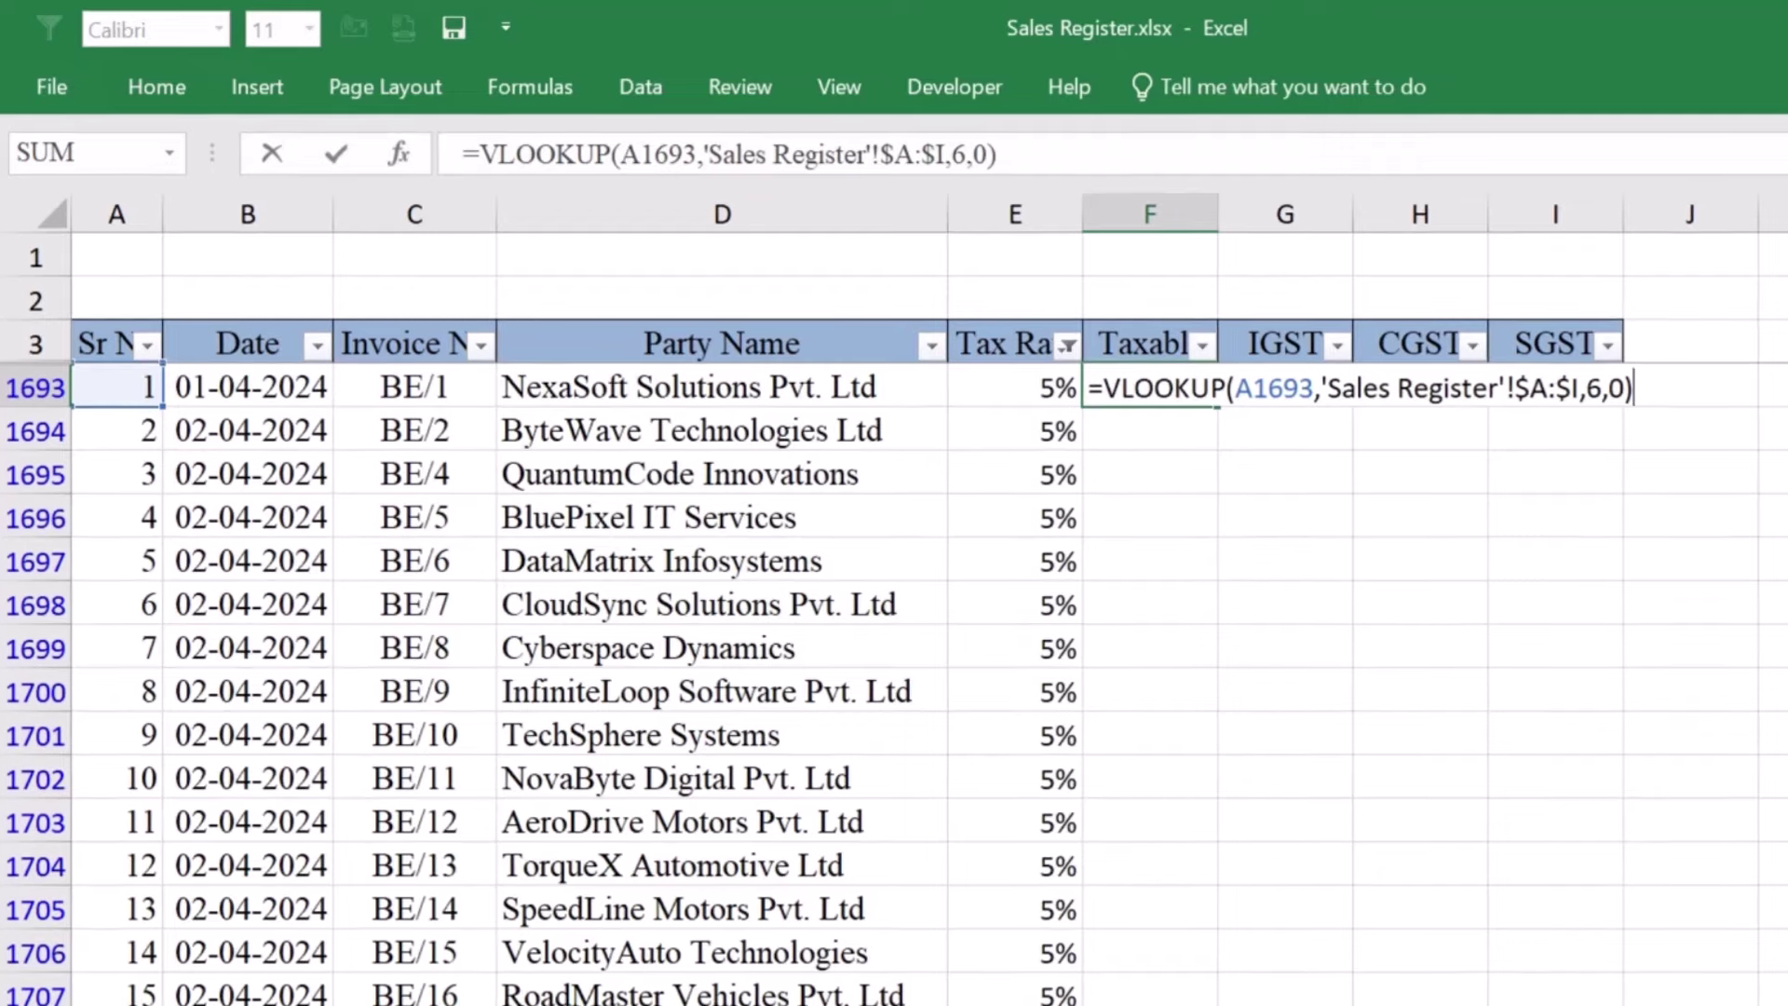
{"action": "left_click_drag", "start_coordinate": [1784, 423], "coordinate": [1311, 424]}
{"action": "left_click_drag", "start_coordinate": [1212, 390], "coordinate": [1059, 391]}
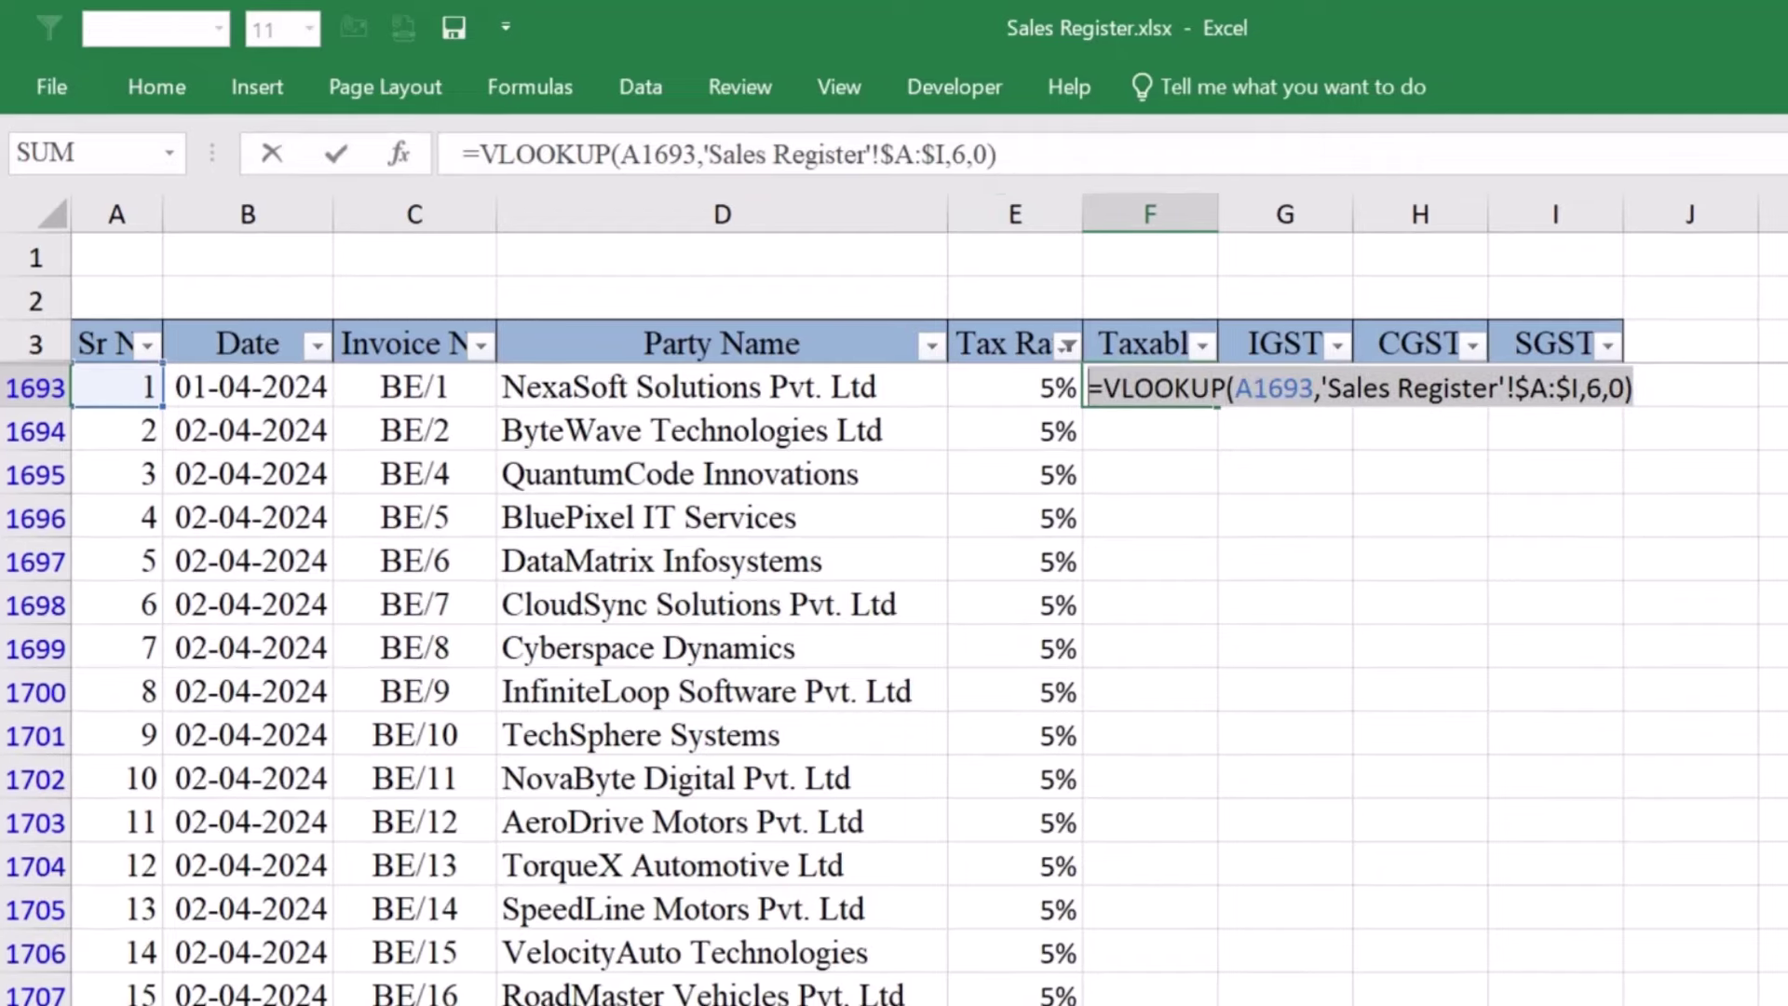
{"action": "left_click_drag", "start_coordinate": [997, 154], "coordinate": [464, 155]}
{"action": "key", "text": "ctrl+c"}
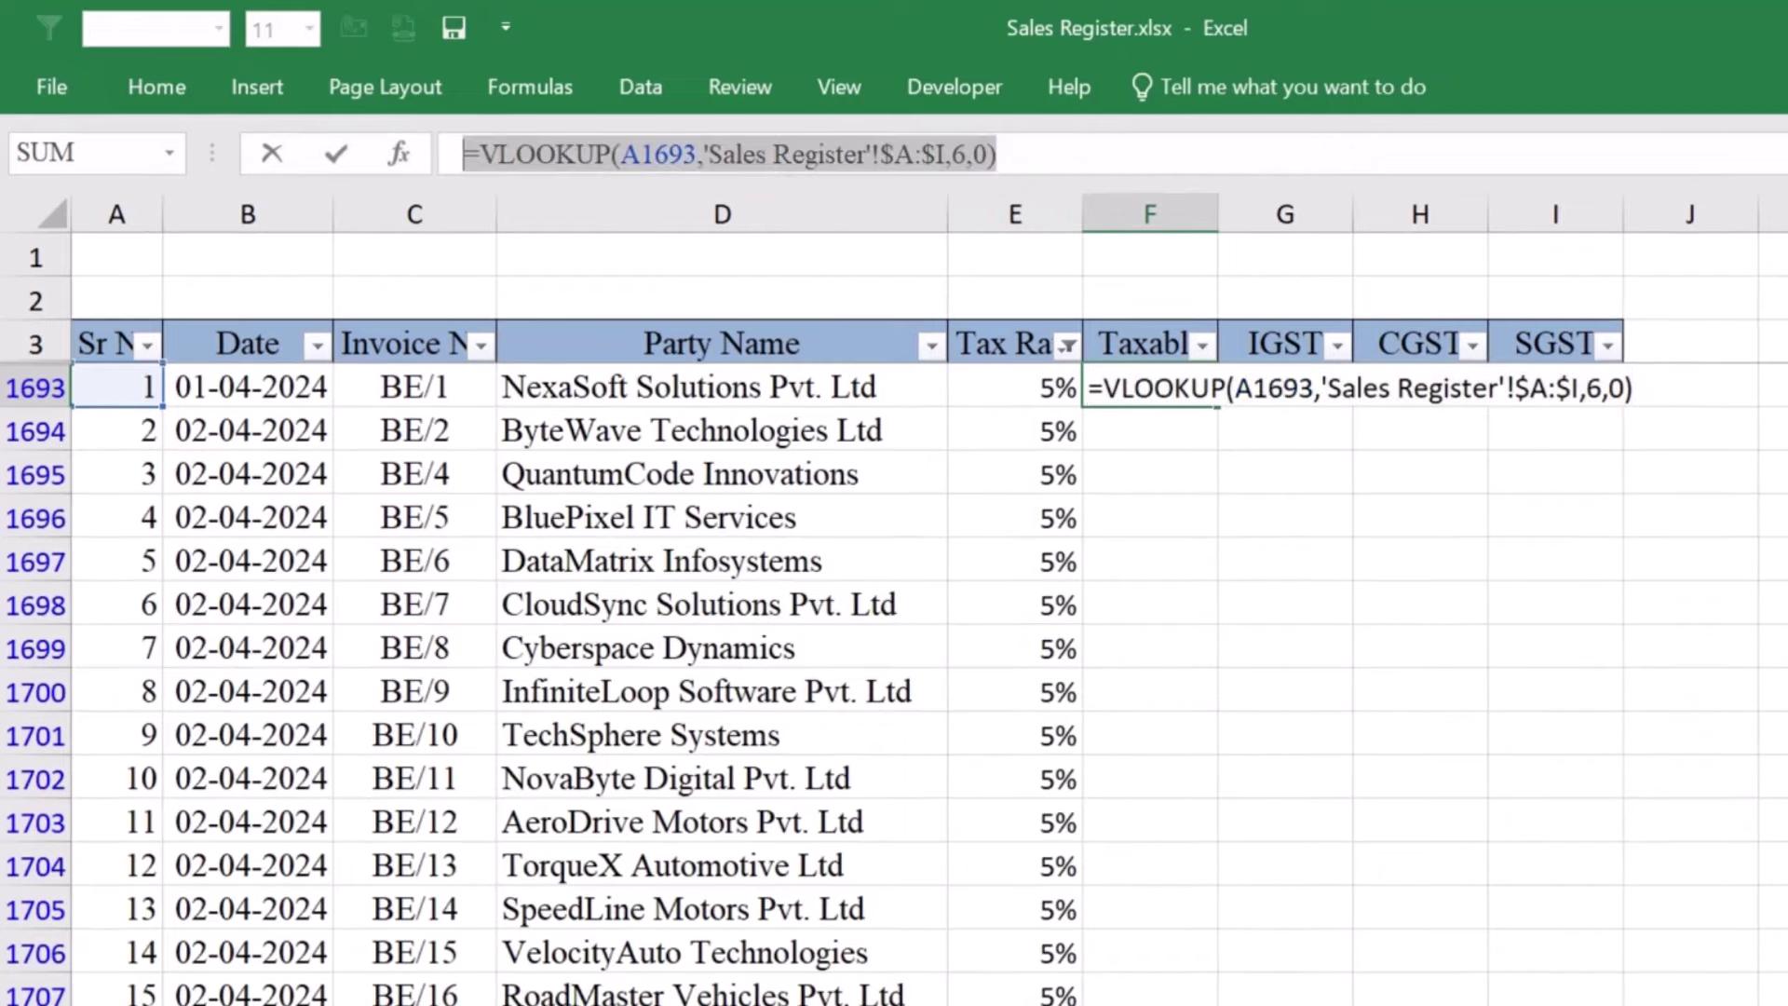
{"action": "key", "text": "Return"}
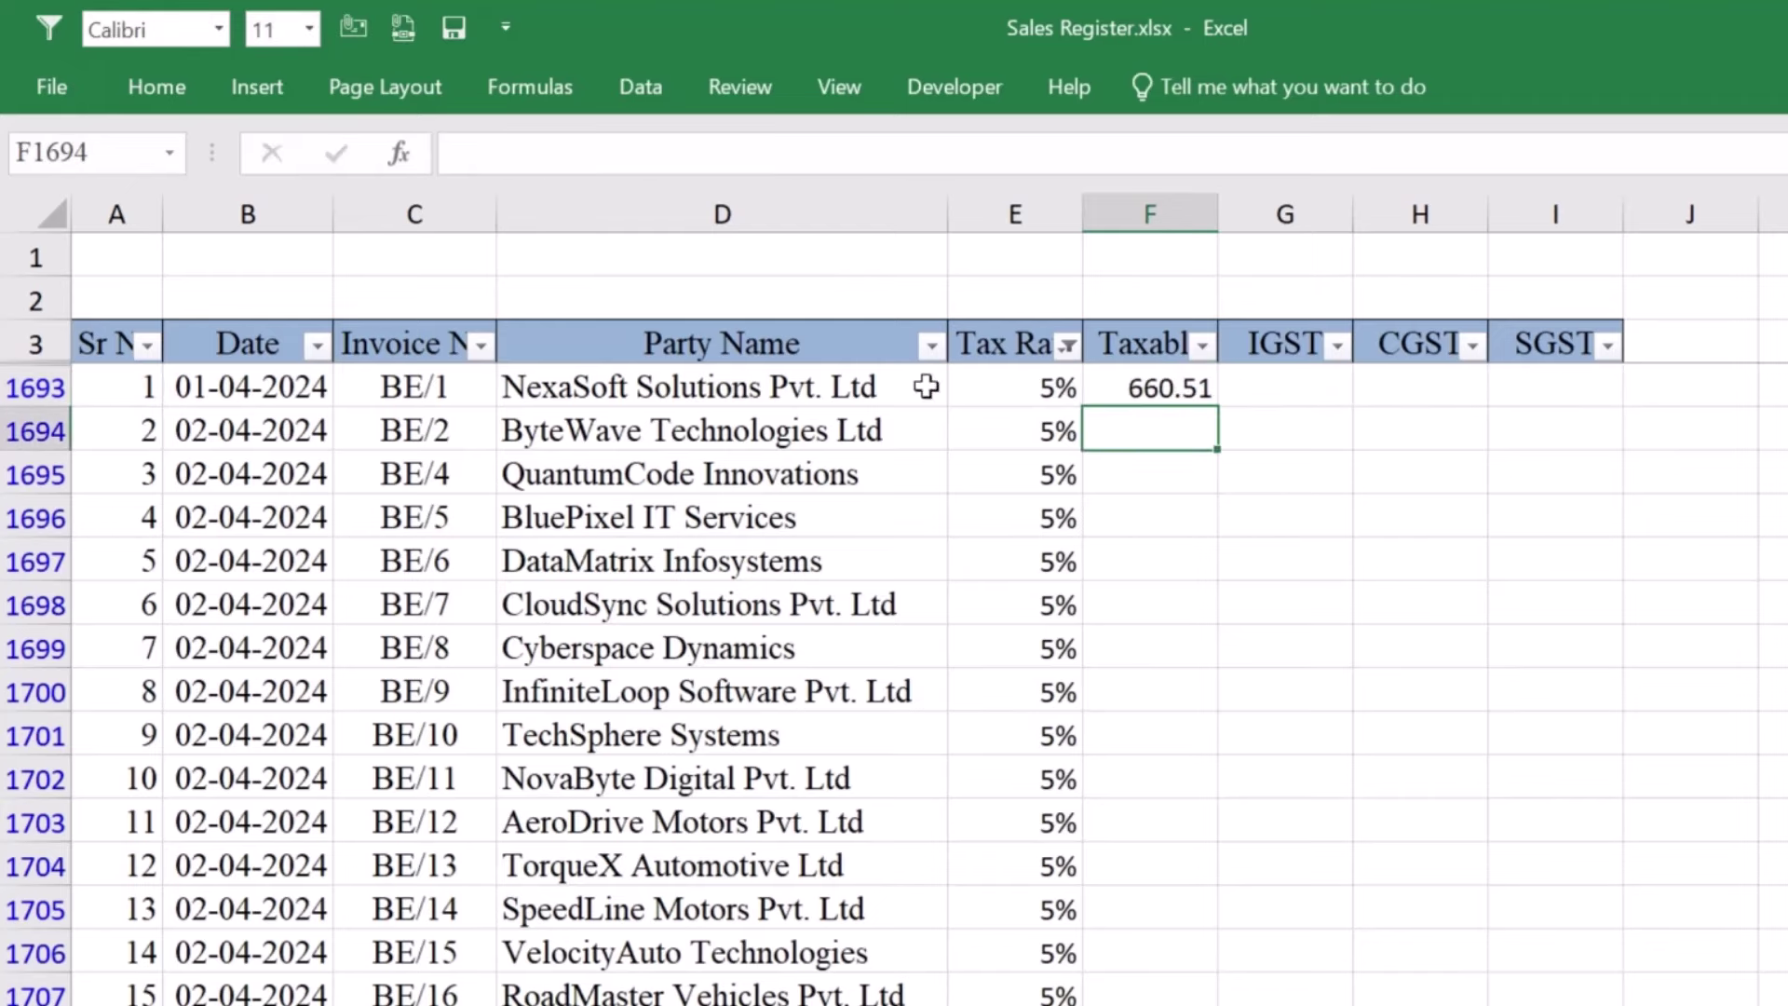
{"action": "left_click", "coordinate": [1246, 392]}
{"action": "left_click", "coordinate": [507, 152]}
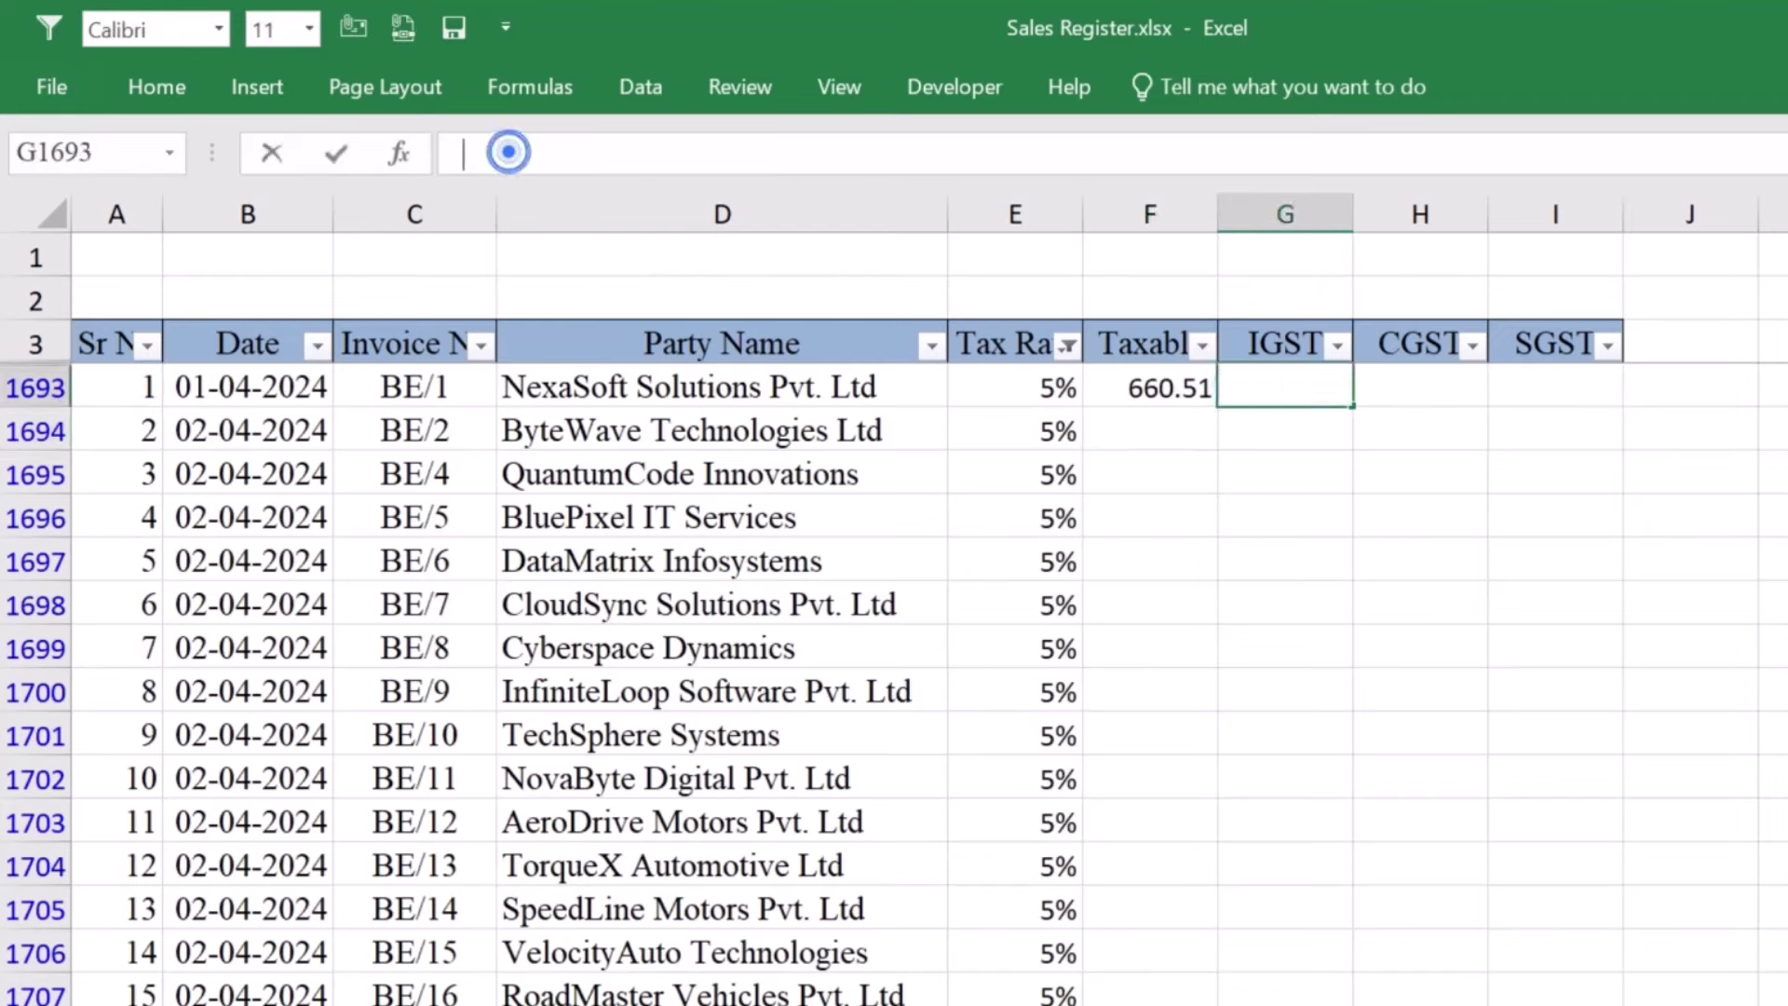
{"action": "key", "text": "ctrl+v"}
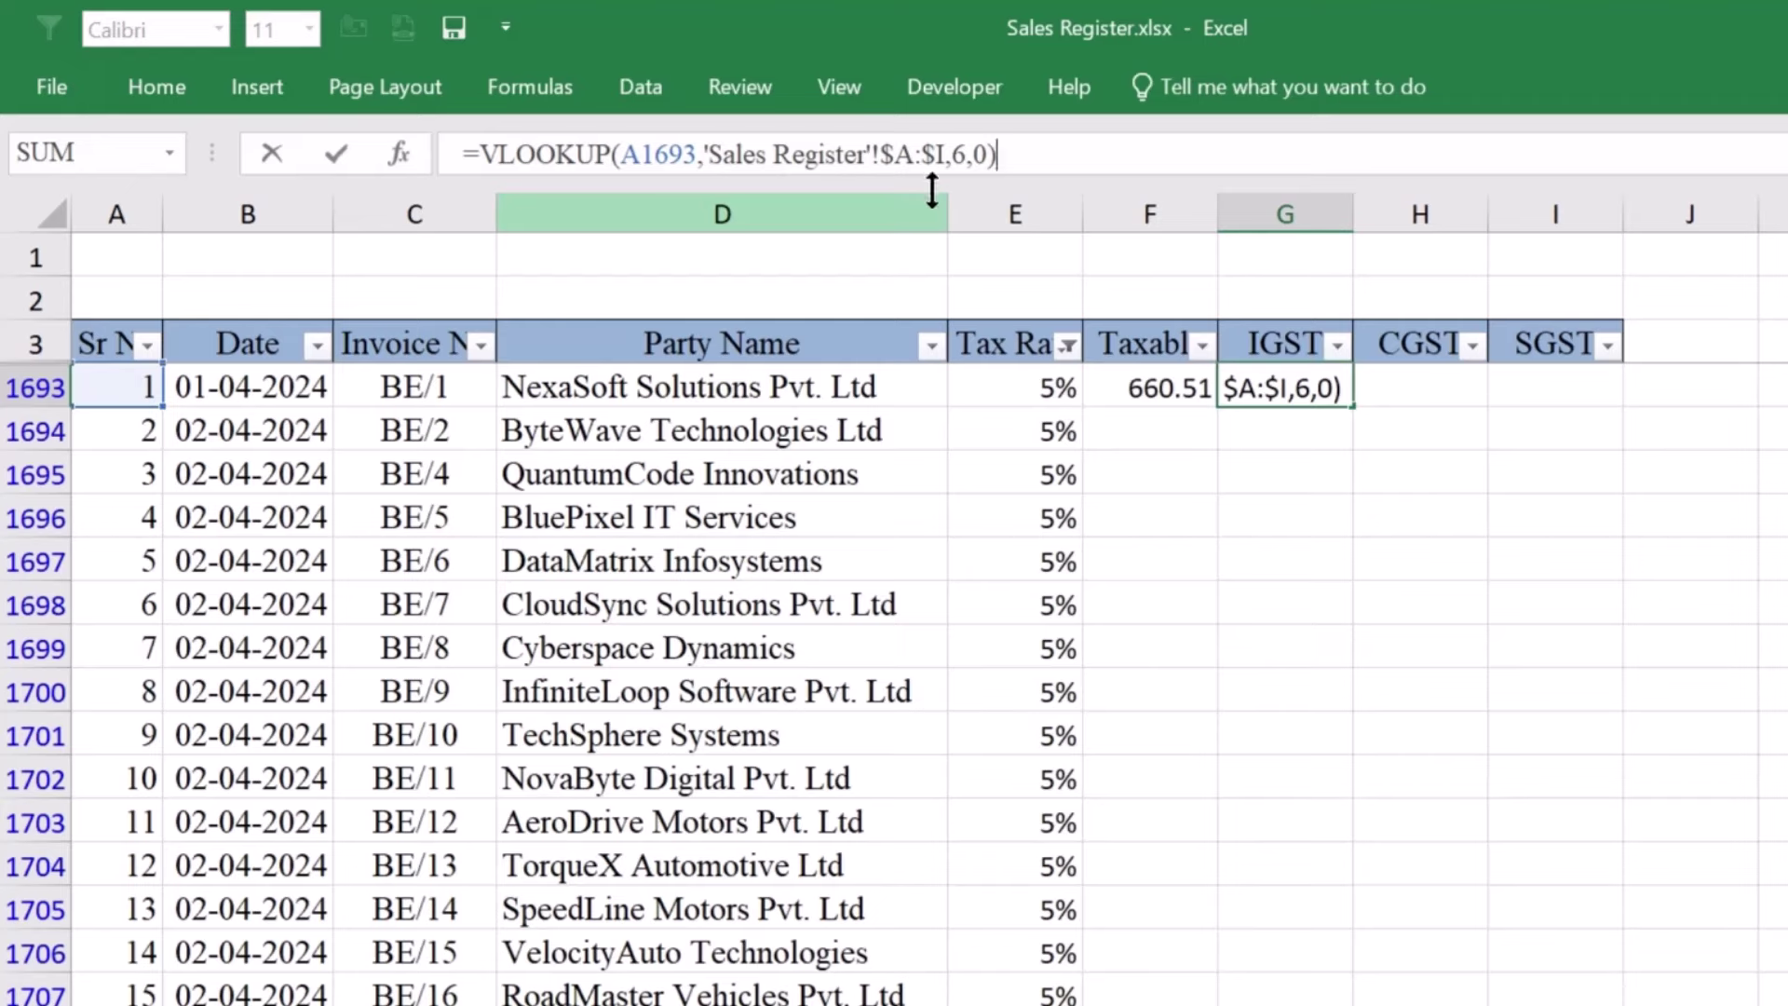
{"action": "left_click", "coordinate": [968, 153]}
{"action": "key", "text": "BackSpace"}
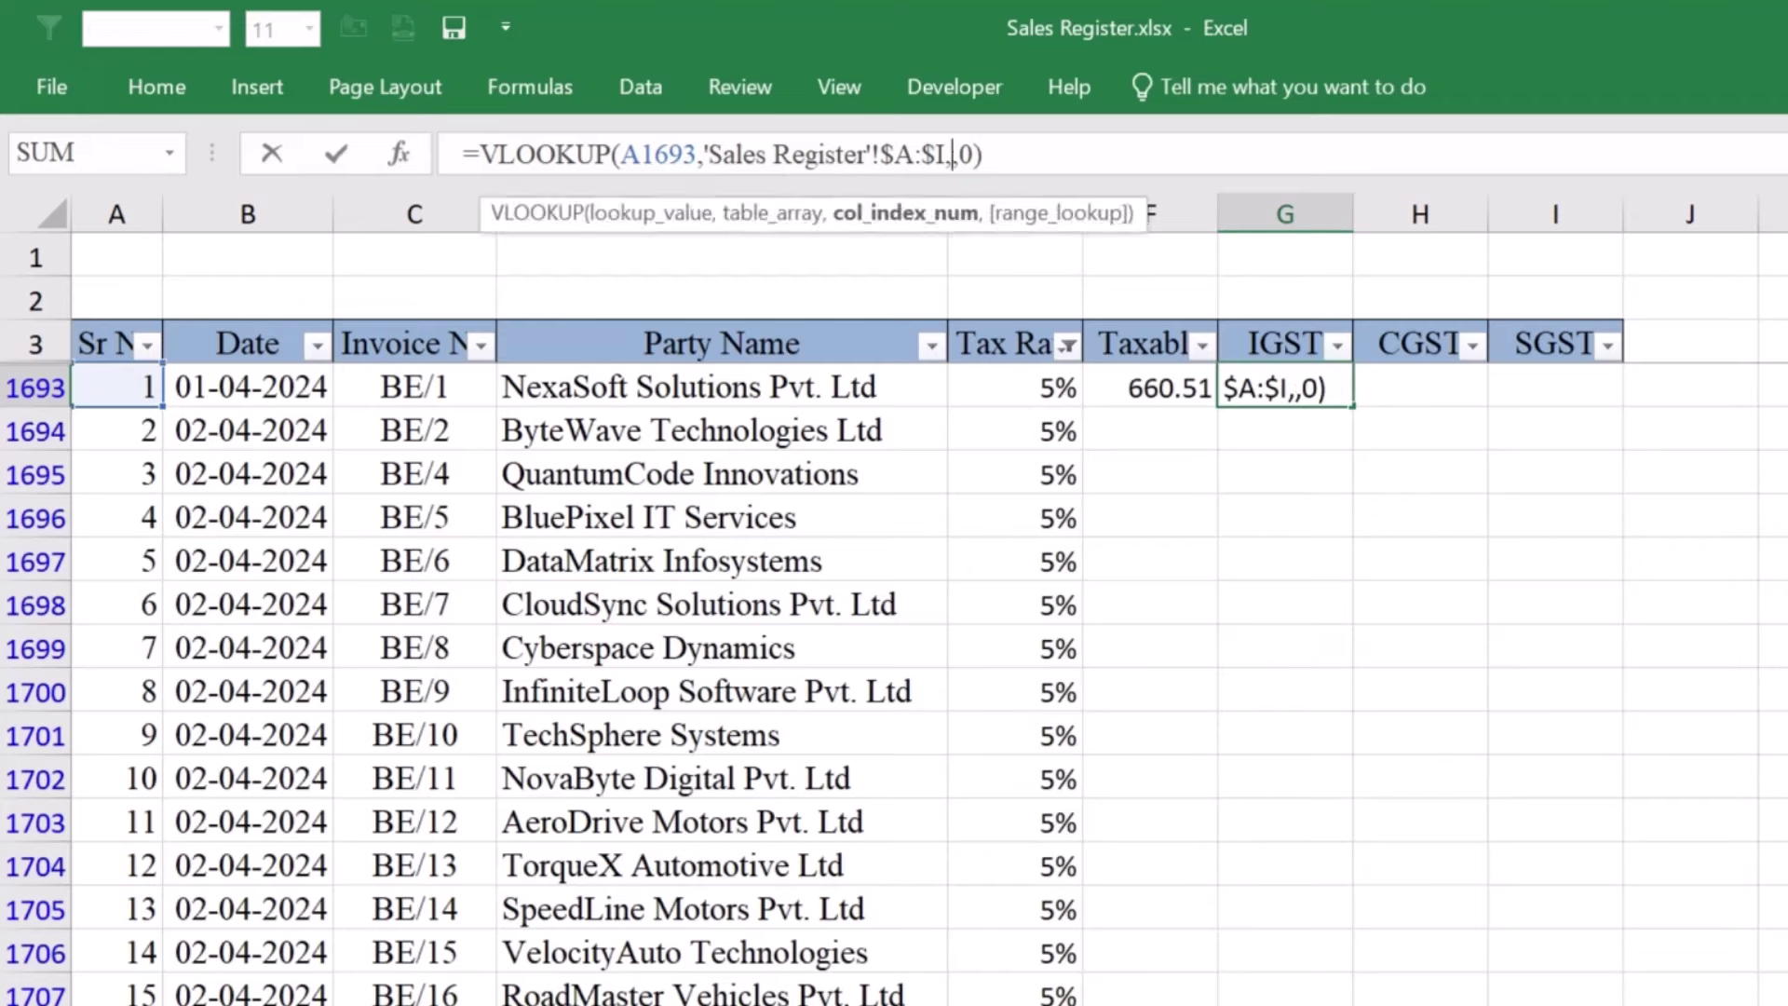
{"action": "type", "text": "7"}
{"action": "key", "text": "Return"}
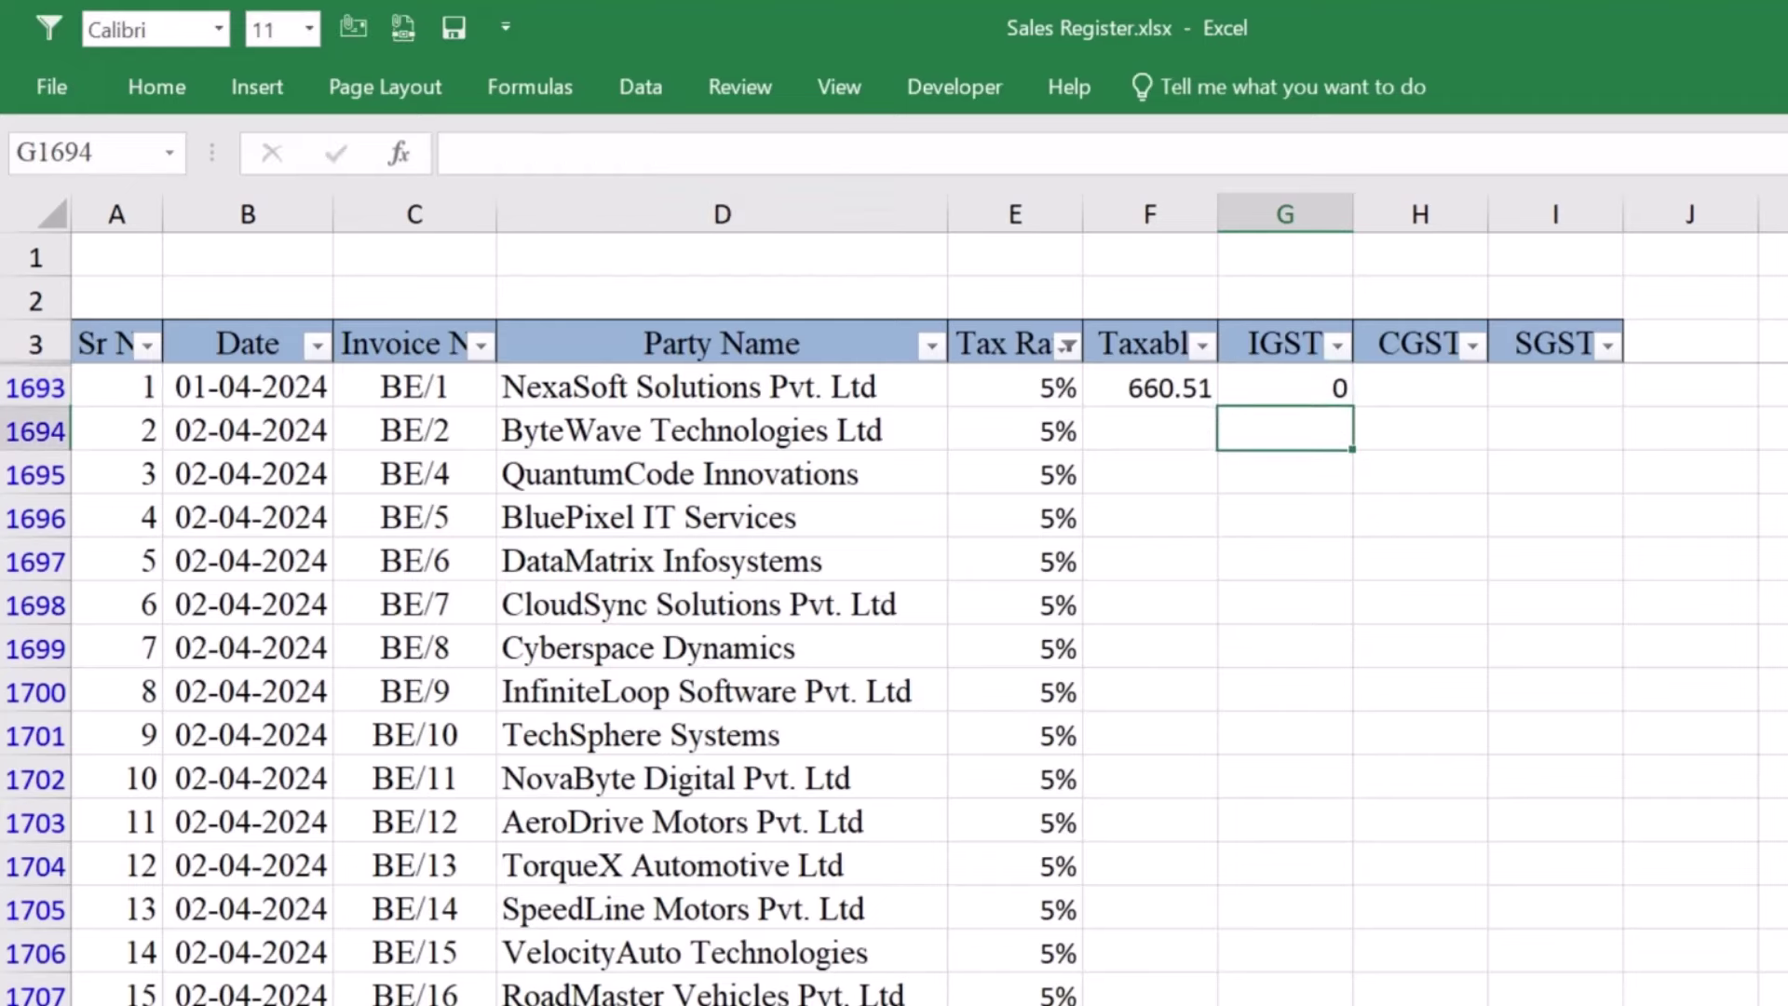
Paste the same lookup formula into the CGST cell H1693 with column index 8
{"action": "left_click", "coordinate": [1429, 401]}
{"action": "left_click", "coordinate": [519, 152]}
{"action": "key", "text": "ctrl+v"}
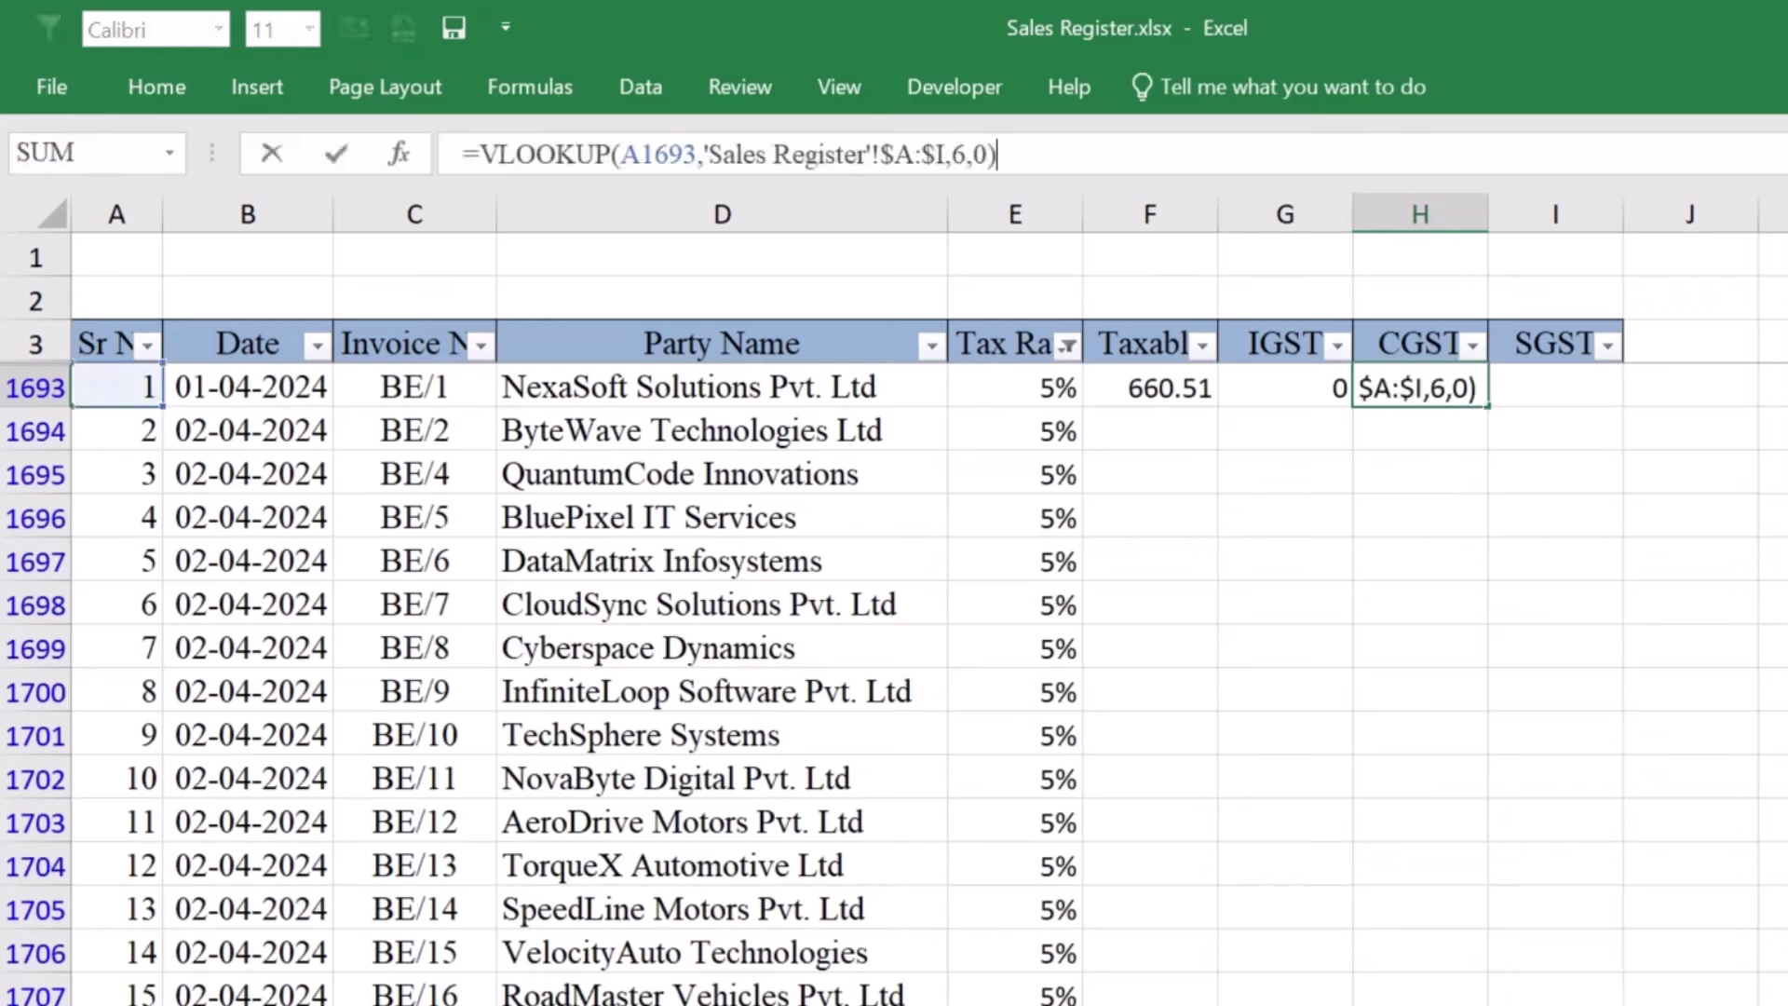
{"action": "left_click", "coordinate": [967, 152]}
{"action": "key", "text": "BackSpace"}
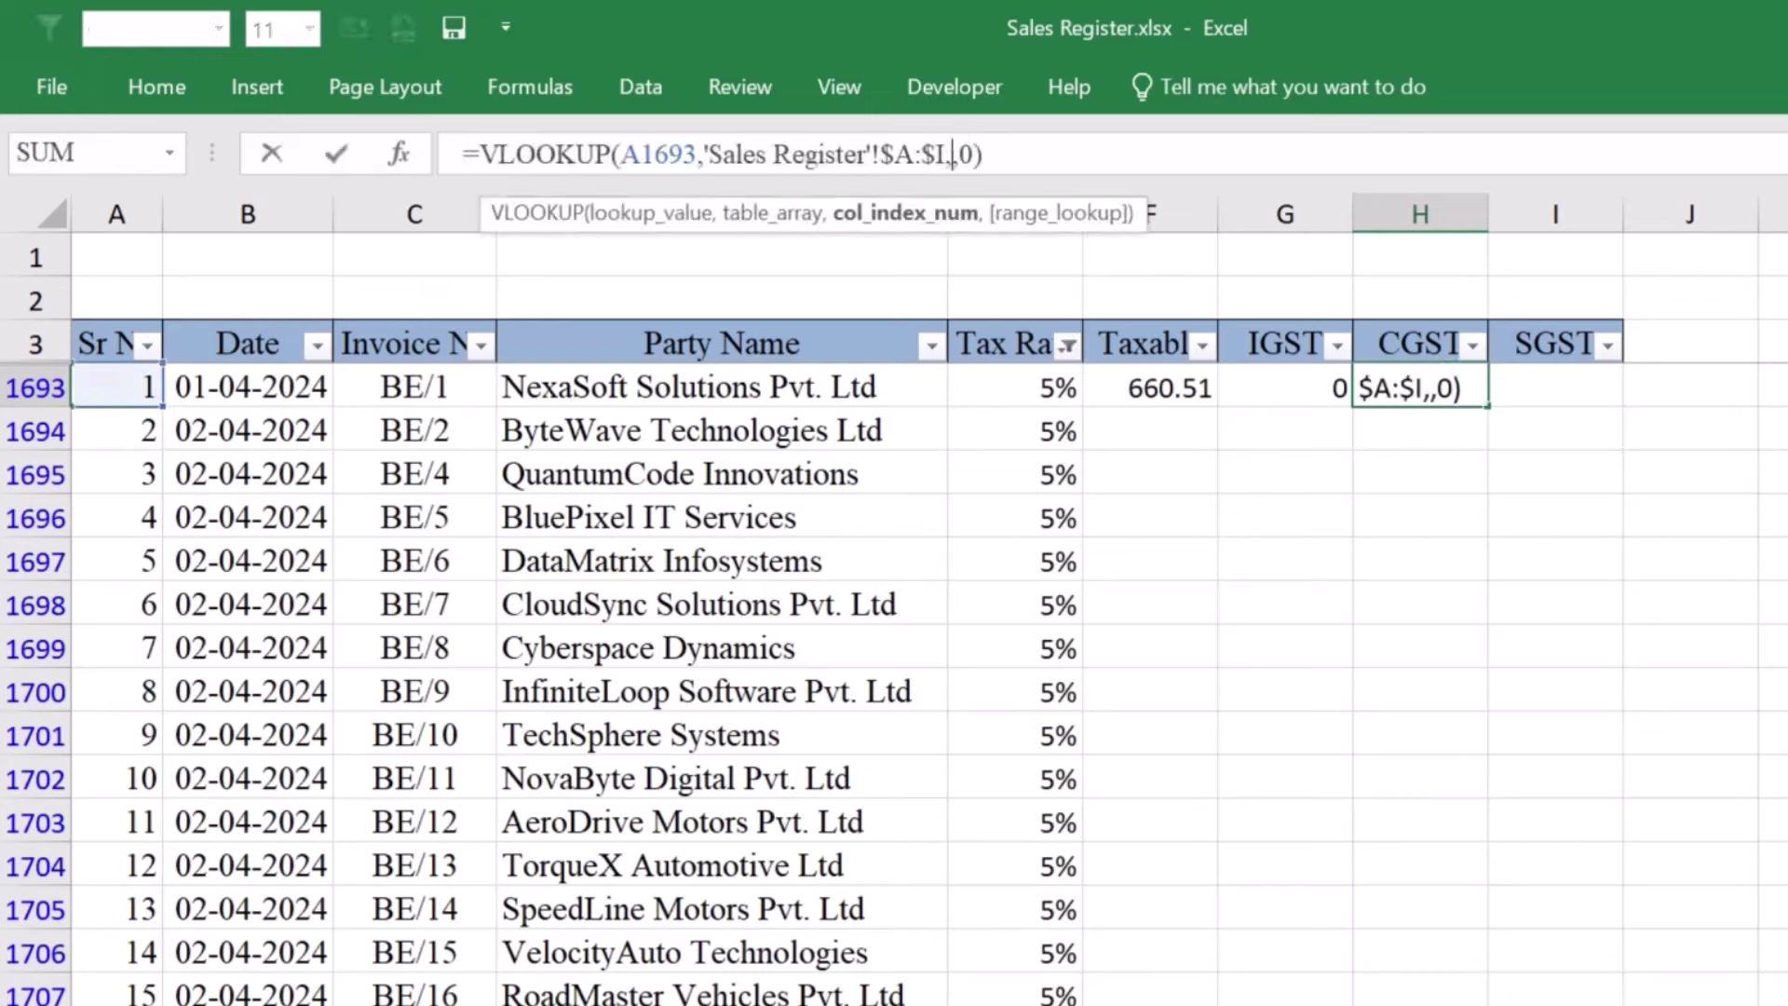
{"action": "type", "text": "8"}
{"action": "key", "text": "Return"}
Paste the same lookup formula into the SGST cell I1693 with column index 9
{"action": "left_click", "coordinate": [1517, 388]}
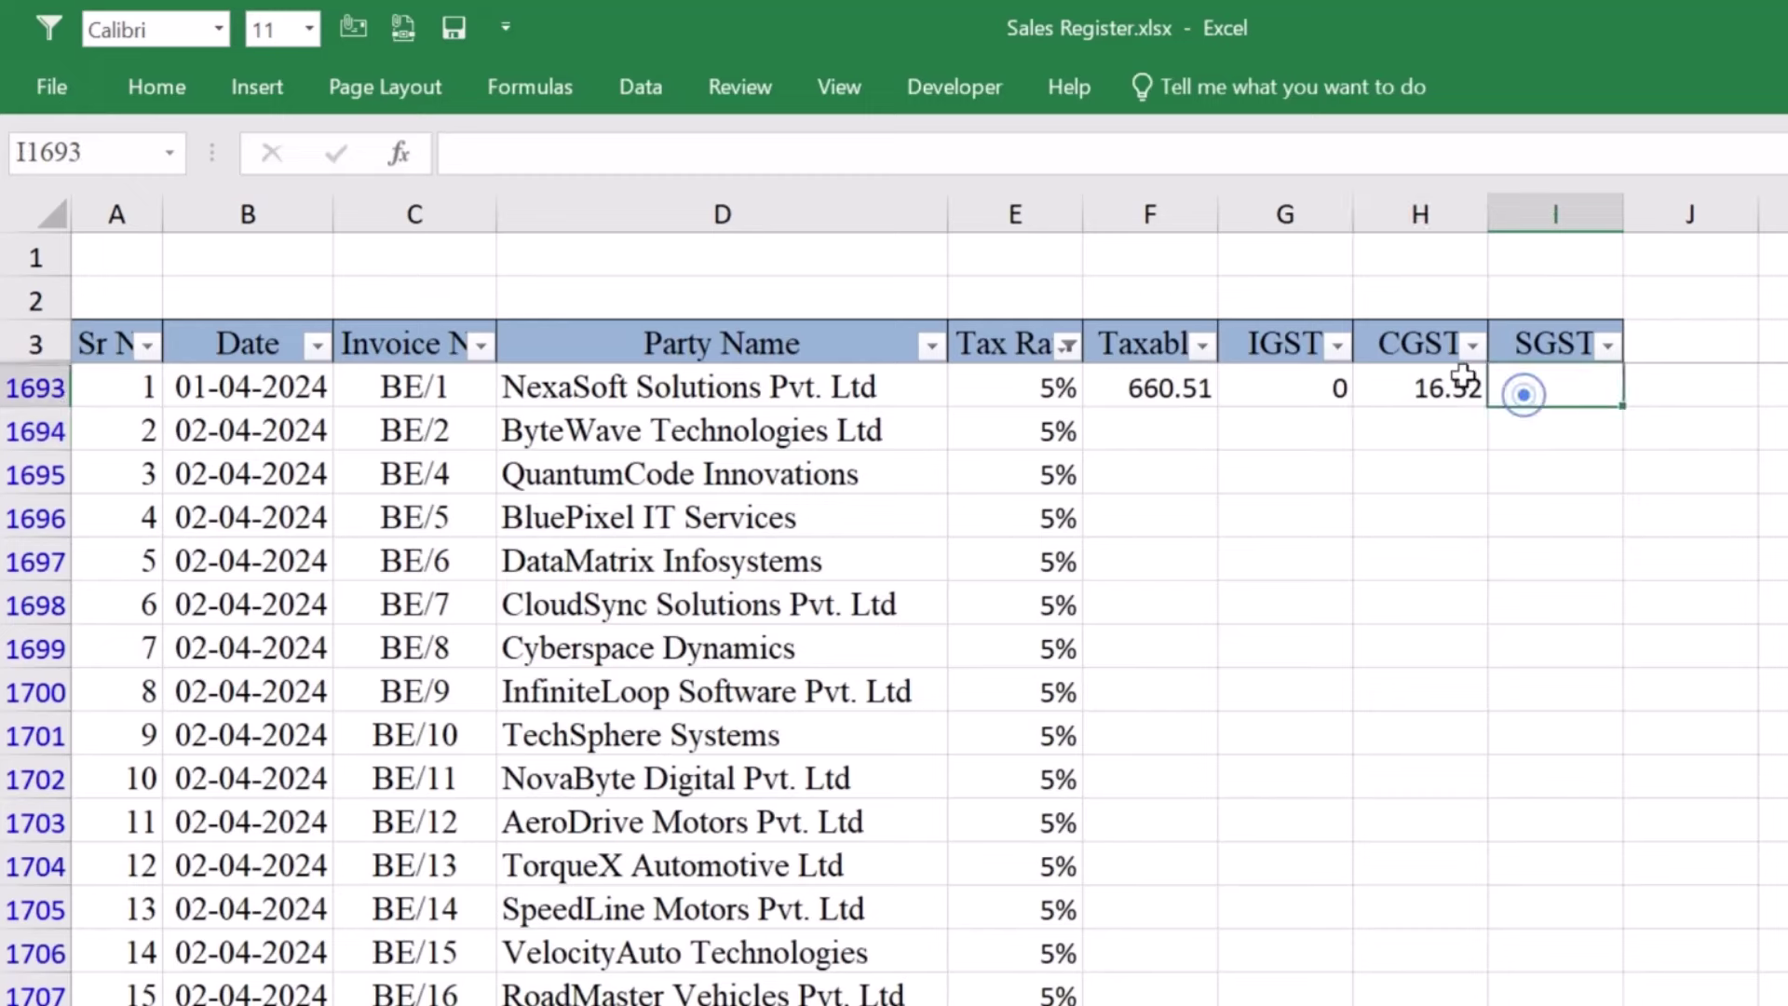
{"action": "left_click", "coordinate": [459, 152]}
{"action": "key", "text": "ctrl+v"}
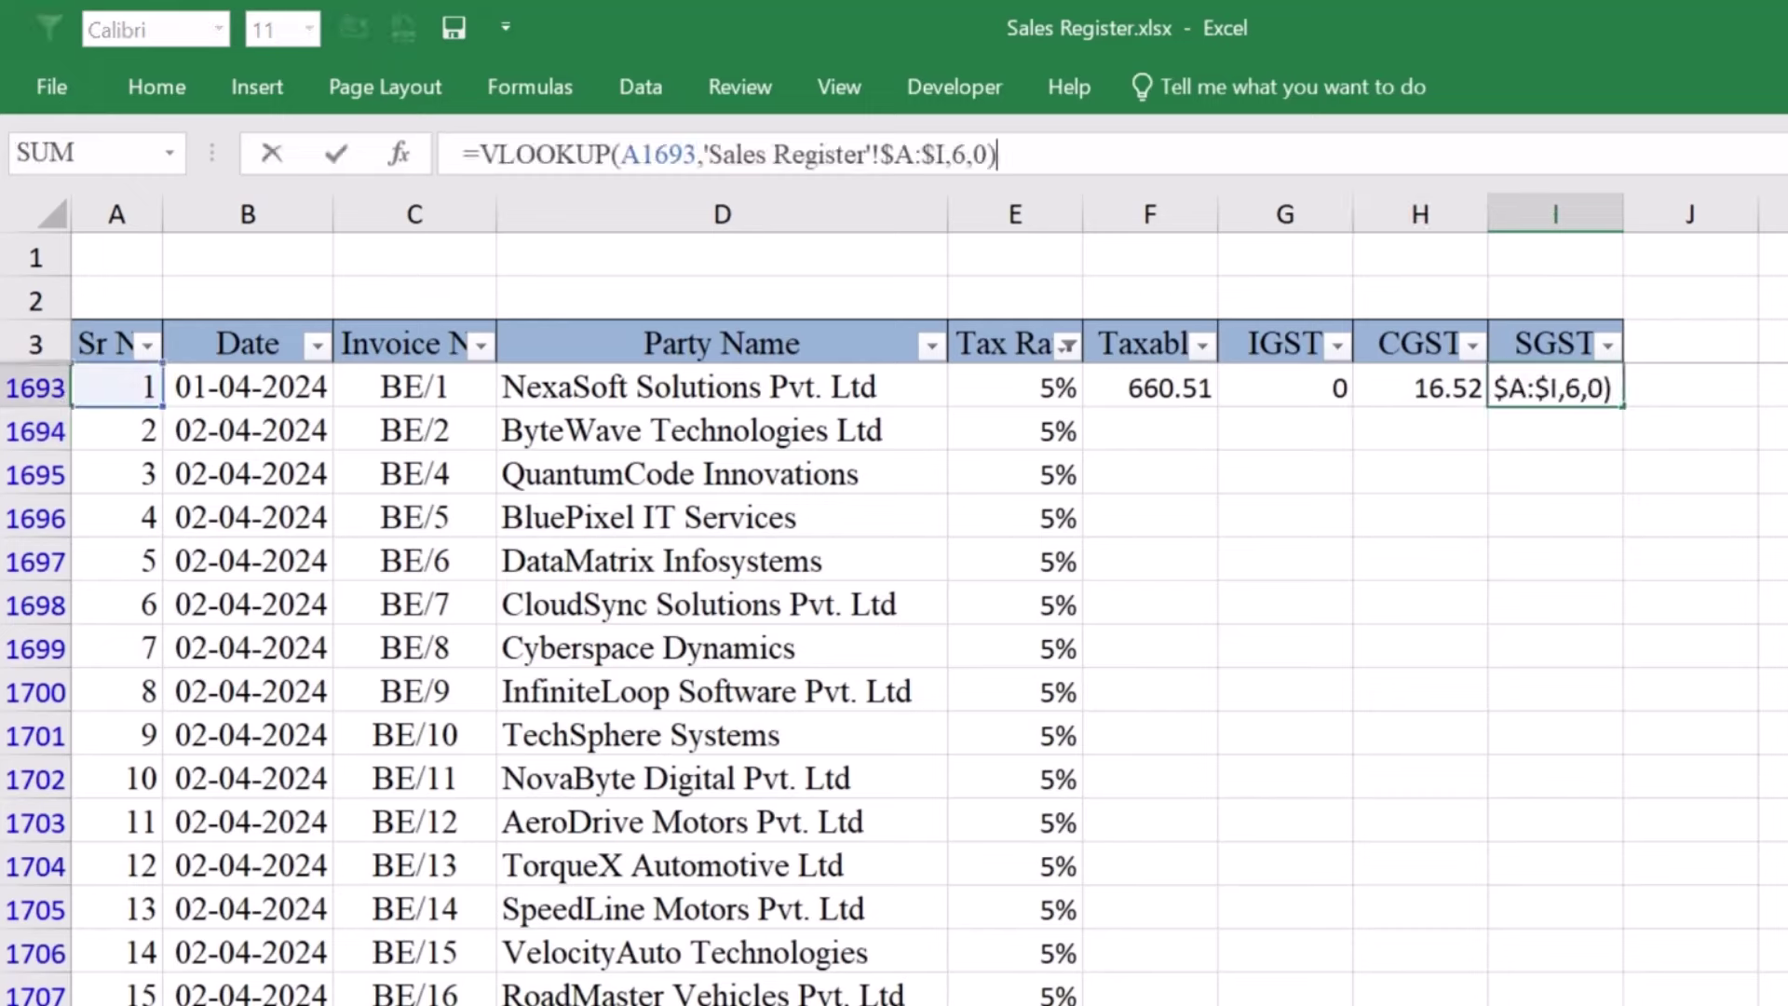
{"action": "left_click", "coordinate": [965, 152]}
{"action": "key", "text": "BackSpace"}
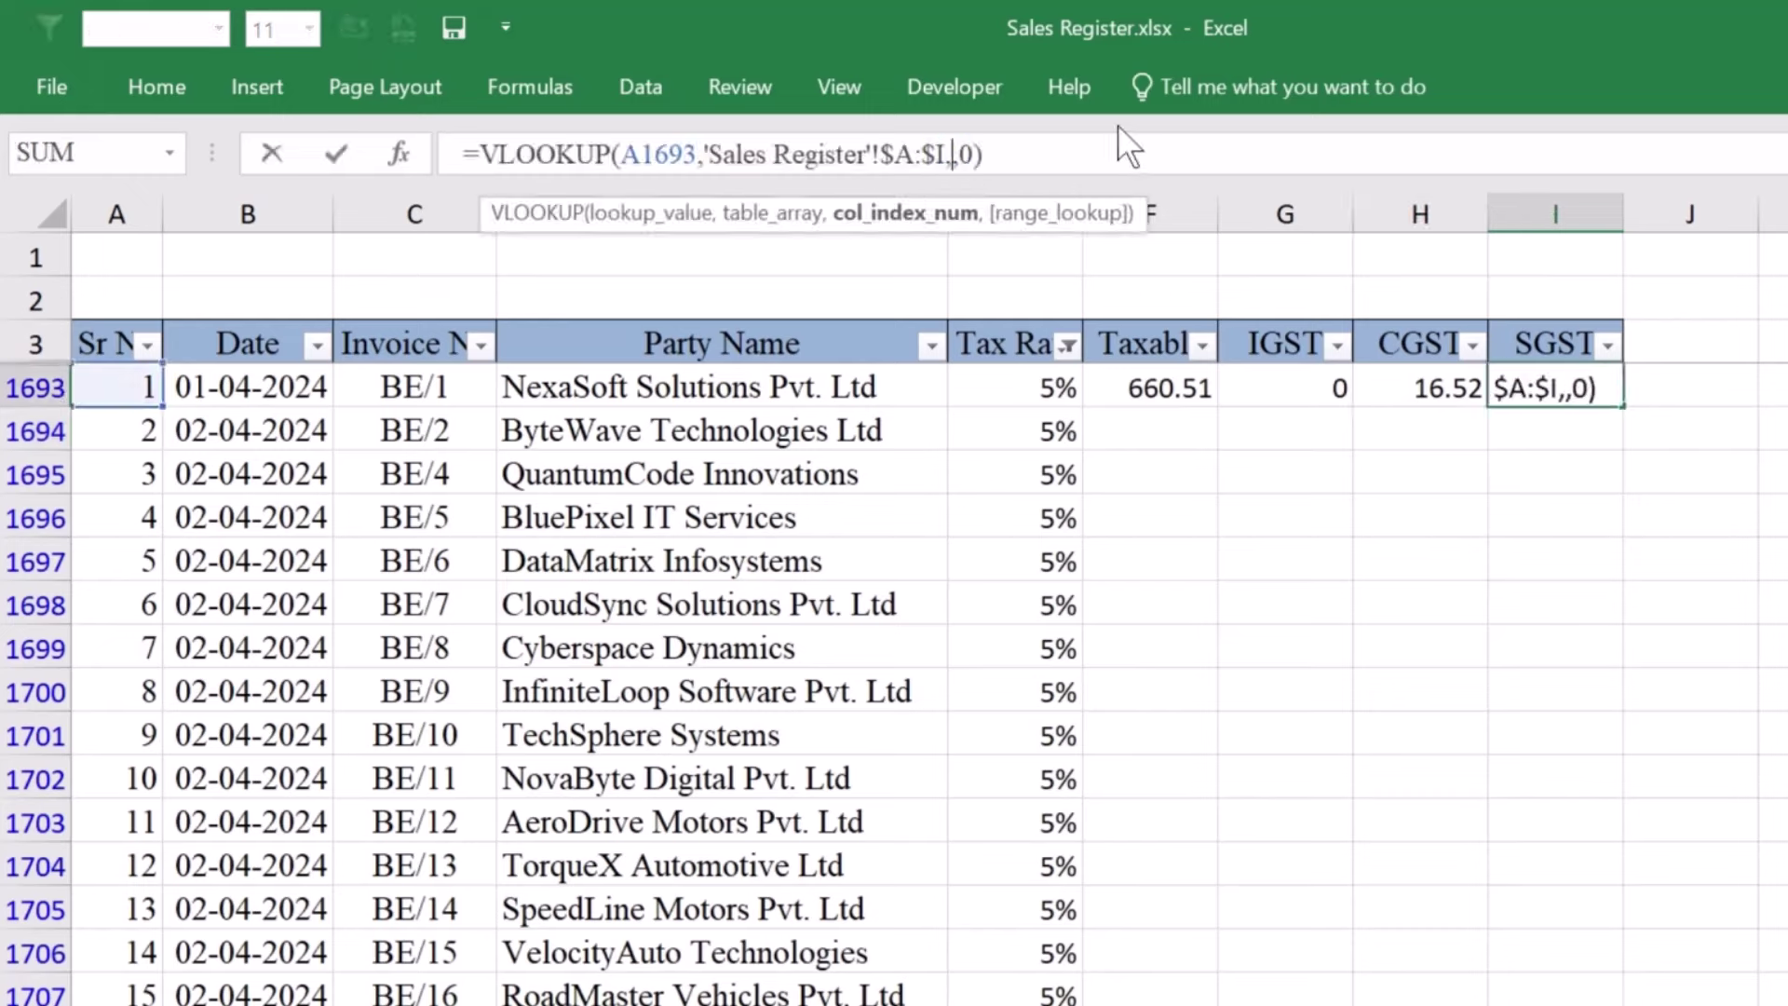
{"action": "type", "text": "9"}
{"action": "key", "text": "Return"}
{"action": "key", "text": "Down"}
{"action": "key", "text": "Down"}
{"action": "key", "text": "Down"}
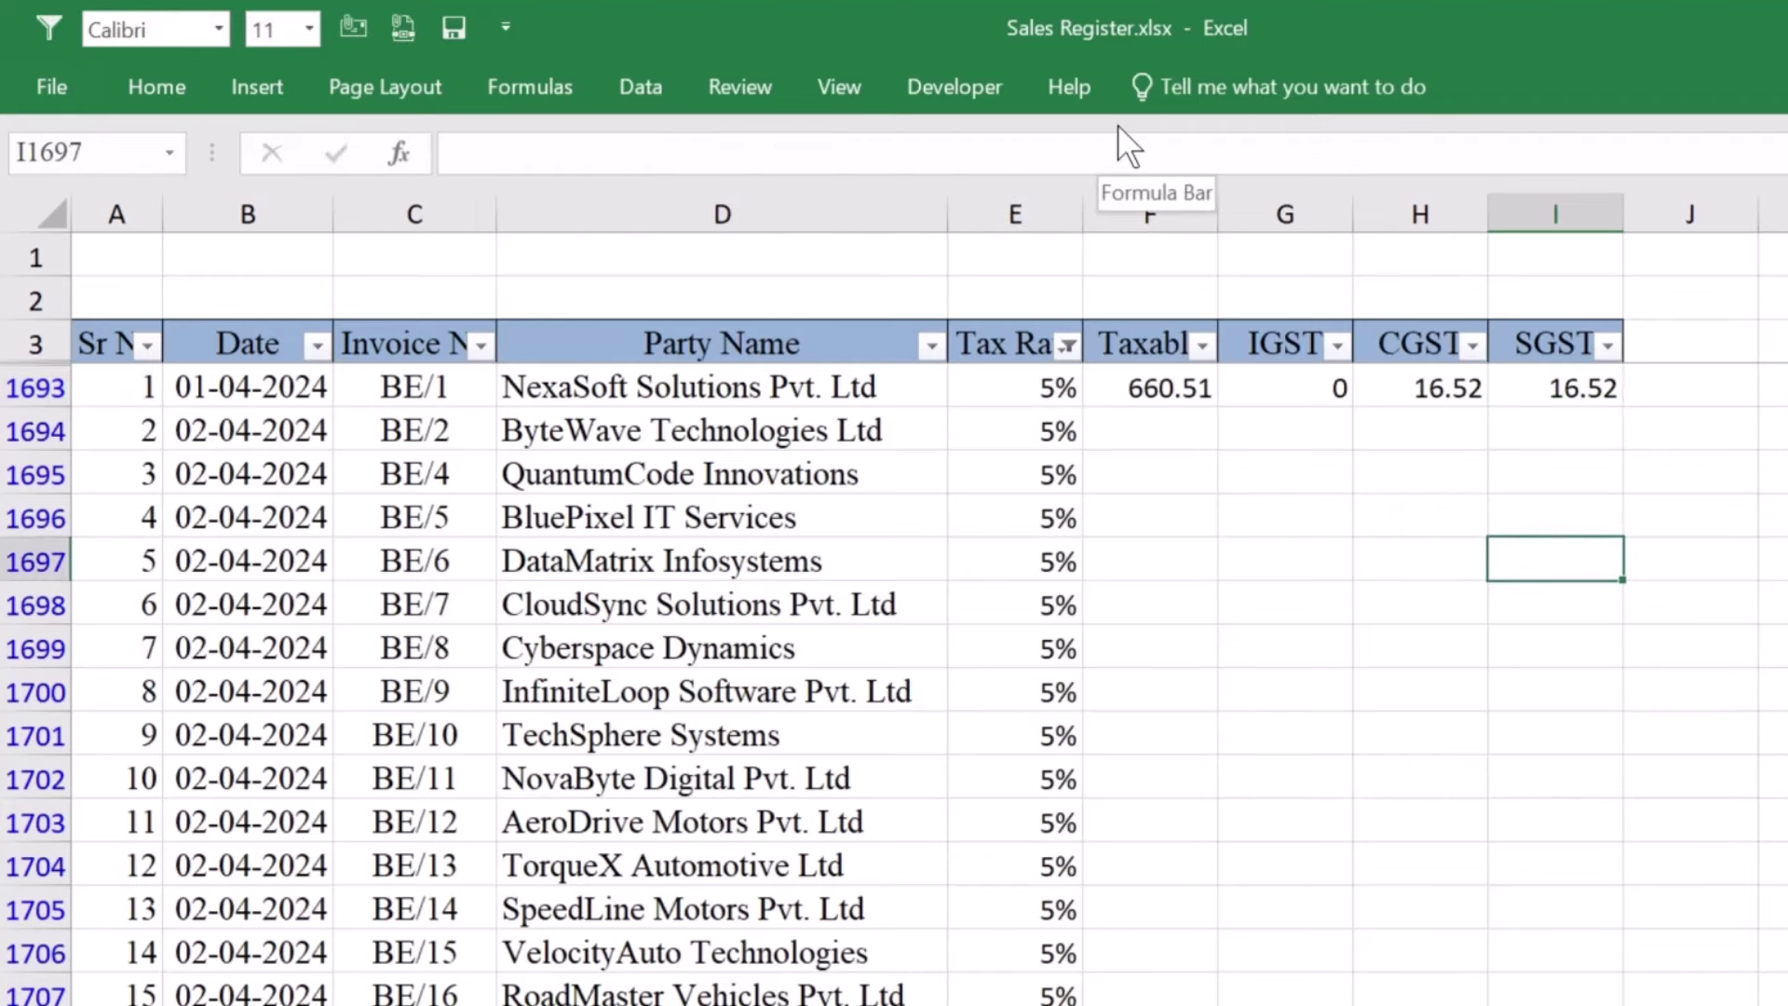
Copy the four lookup formulas in F1693:I1693 down through row 3381 for all 5% rows
{"action": "left_click", "coordinate": [1198, 388]}
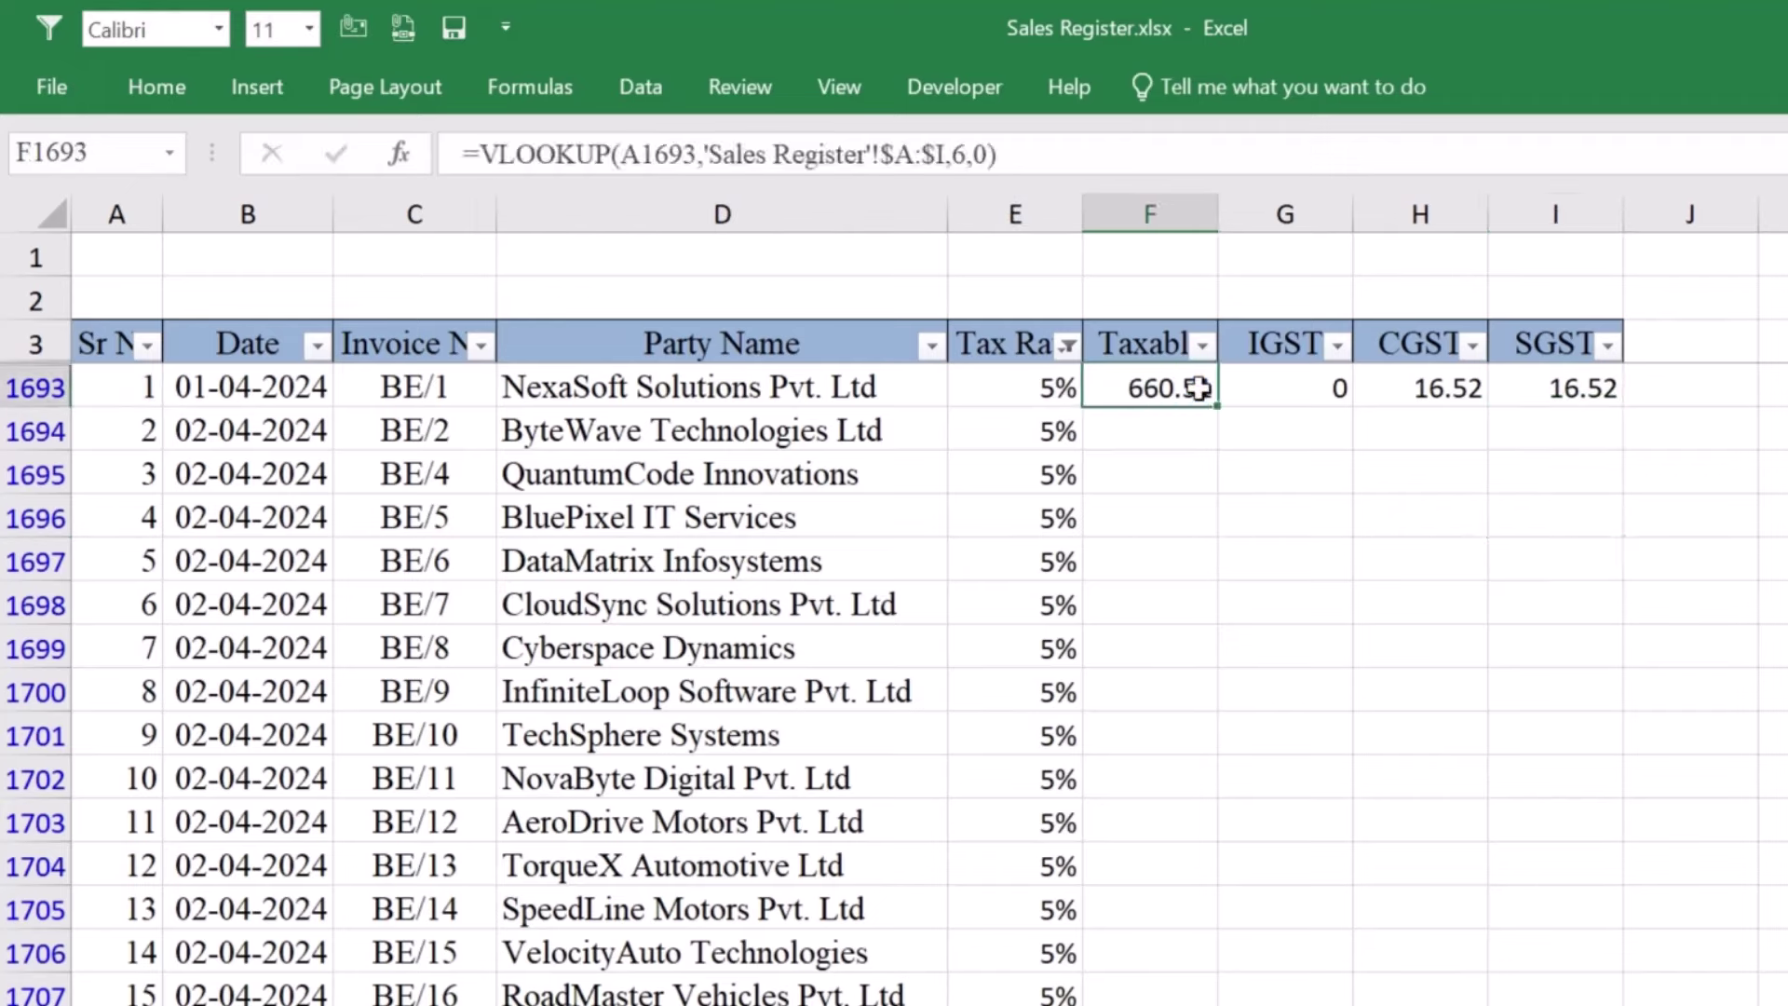
{"action": "key", "text": "ctrl+shift+Right"}
{"action": "key", "text": "ctrl+c"}
{"action": "key", "text": "Left"}
{"action": "key", "text": "ctrl+Down"}
{"action": "key", "text": "Right"}
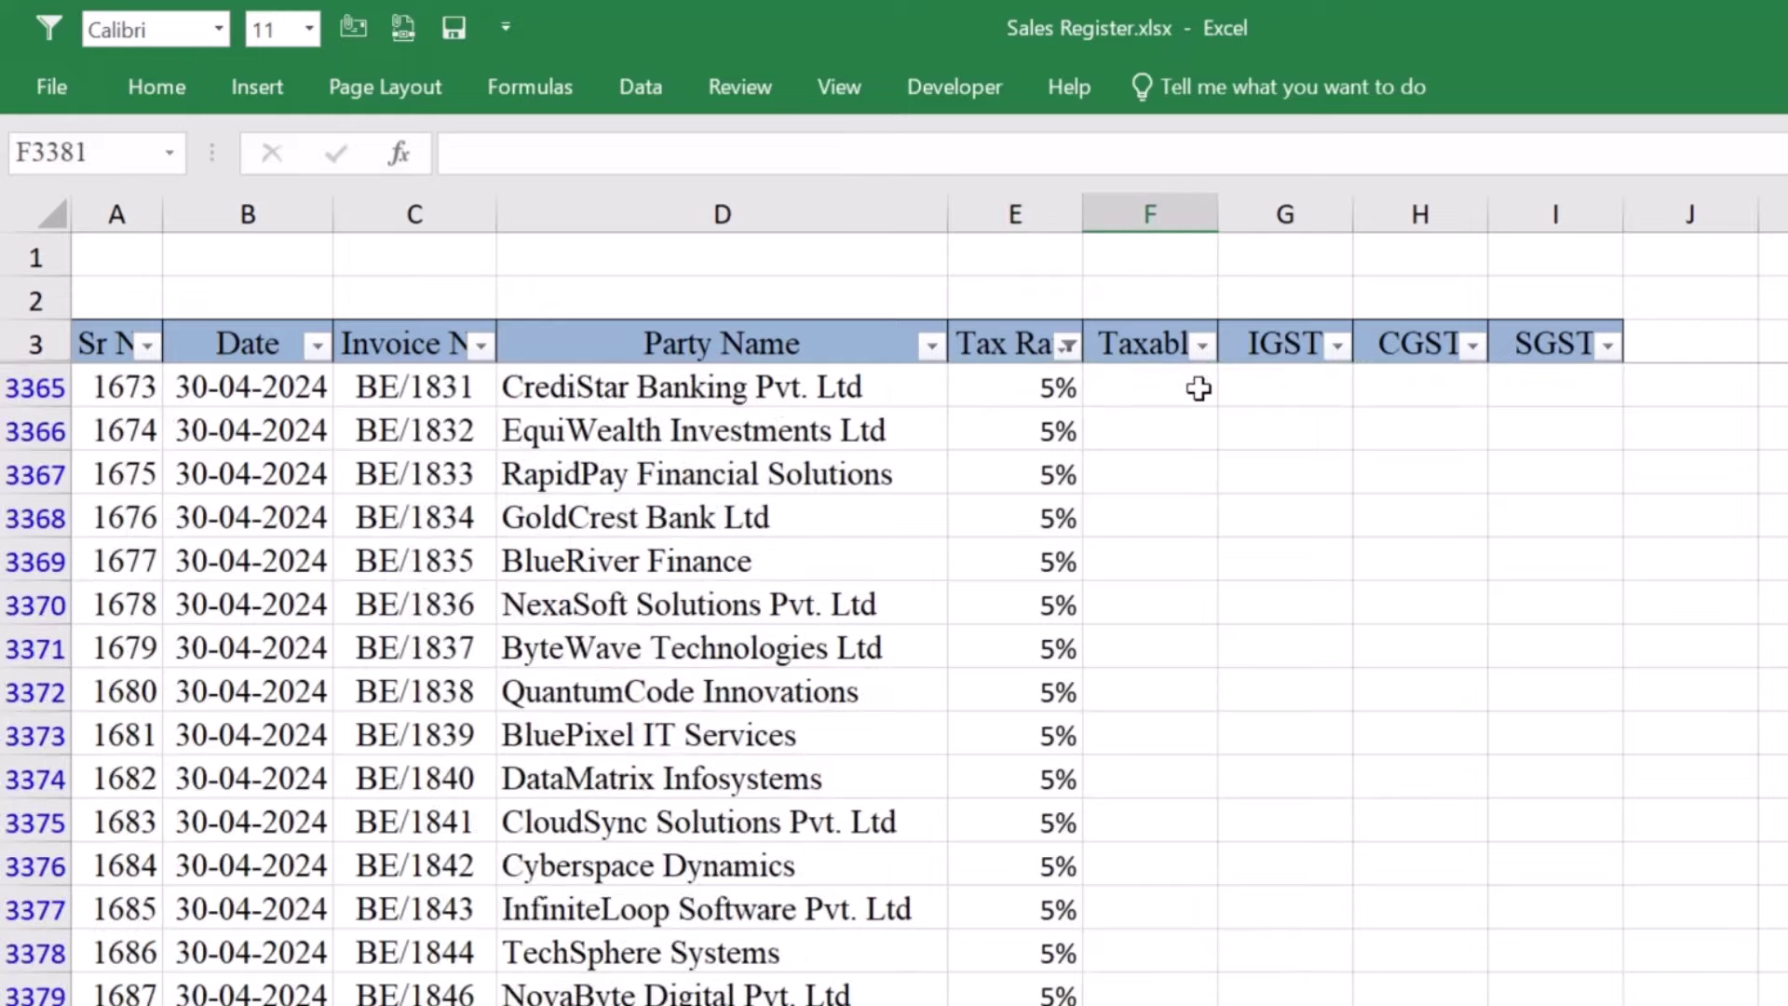
{"action": "key", "text": "ctrl+shift+Up"}
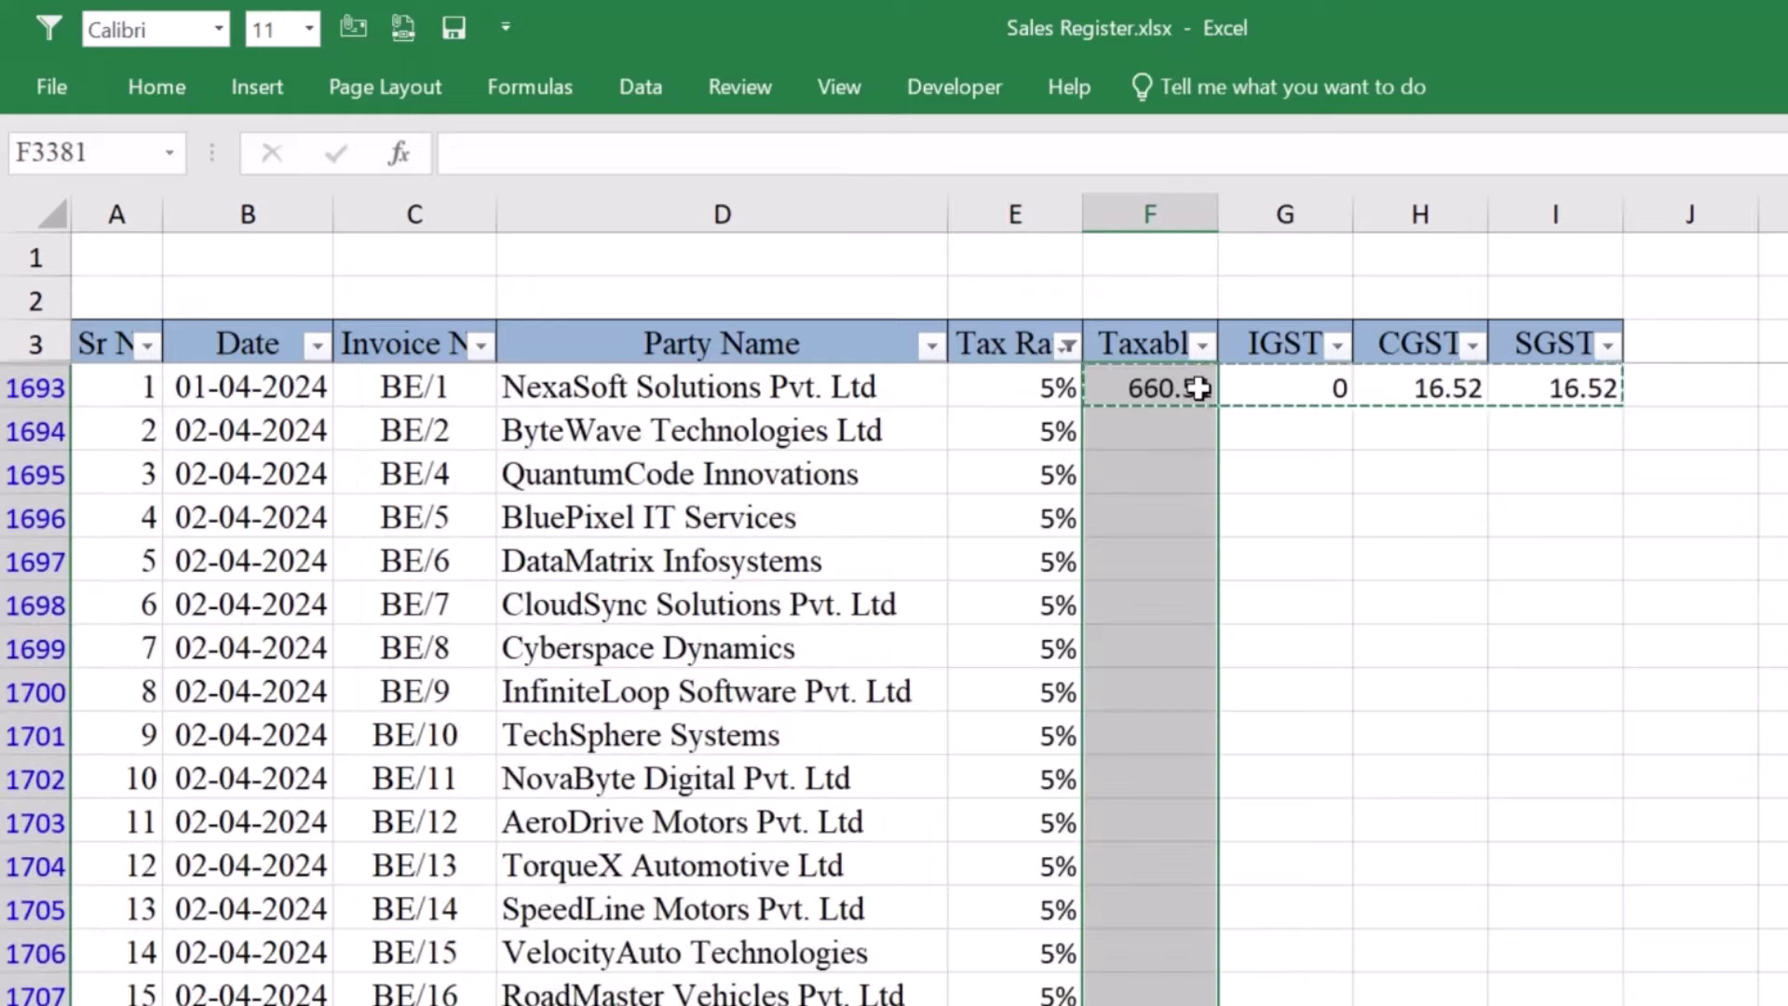
{"action": "key", "text": "ctrl+v"}
Change the Tax Rate filter from 5% to show only the 12% rows
{"action": "key", "text": "ctrl+Up"}
{"action": "key", "text": "Left"}
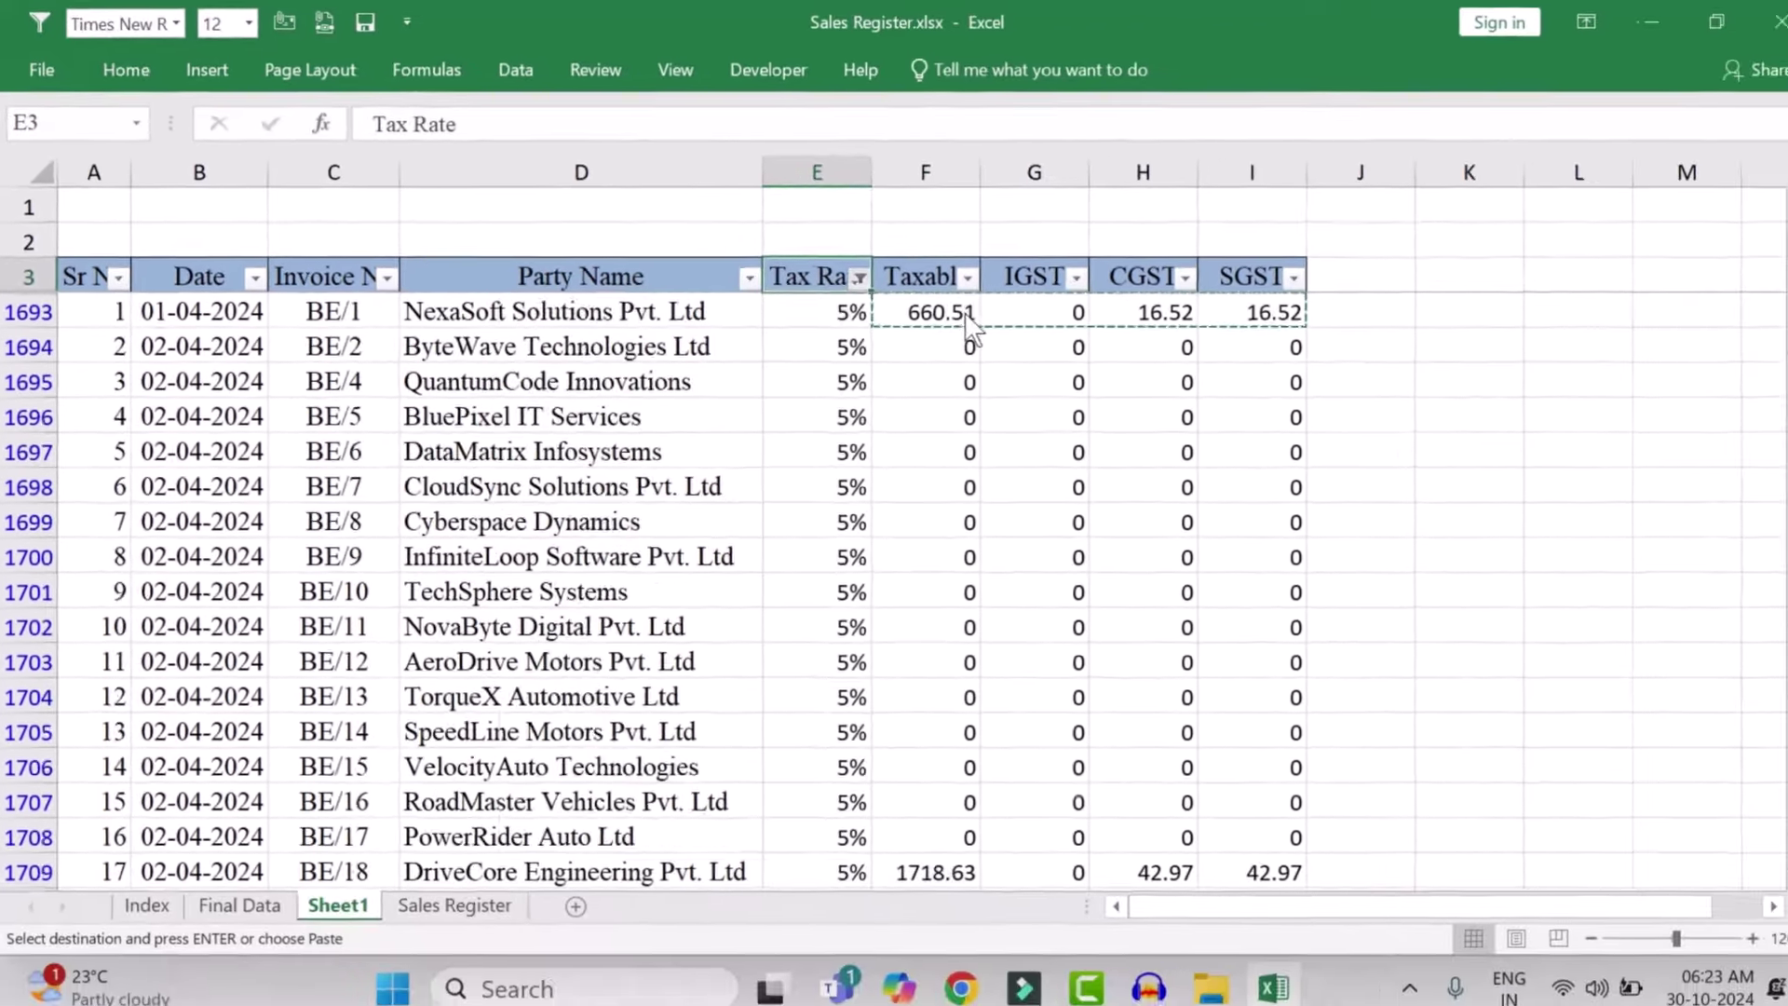
{"action": "key", "text": "alt+Down"}
{"action": "left_click", "coordinate": [574, 589]}
{"action": "left_click", "coordinate": [573, 612]}
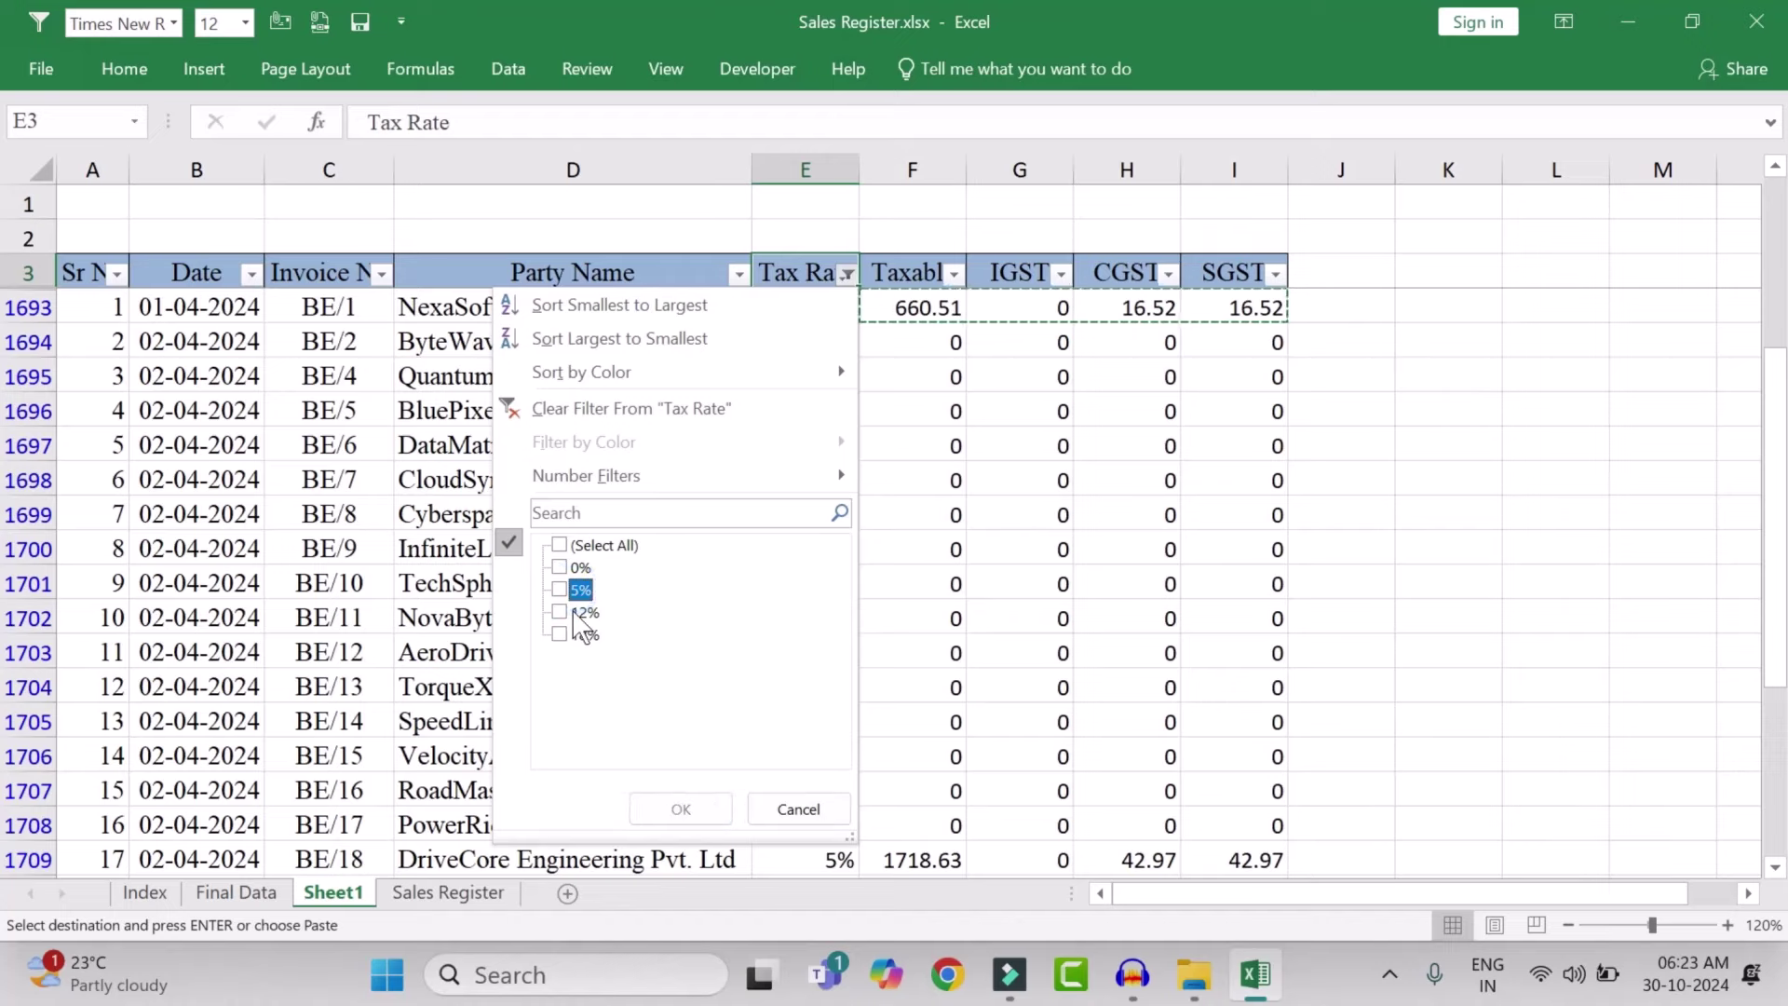
{"action": "left_click", "coordinate": [681, 808]}
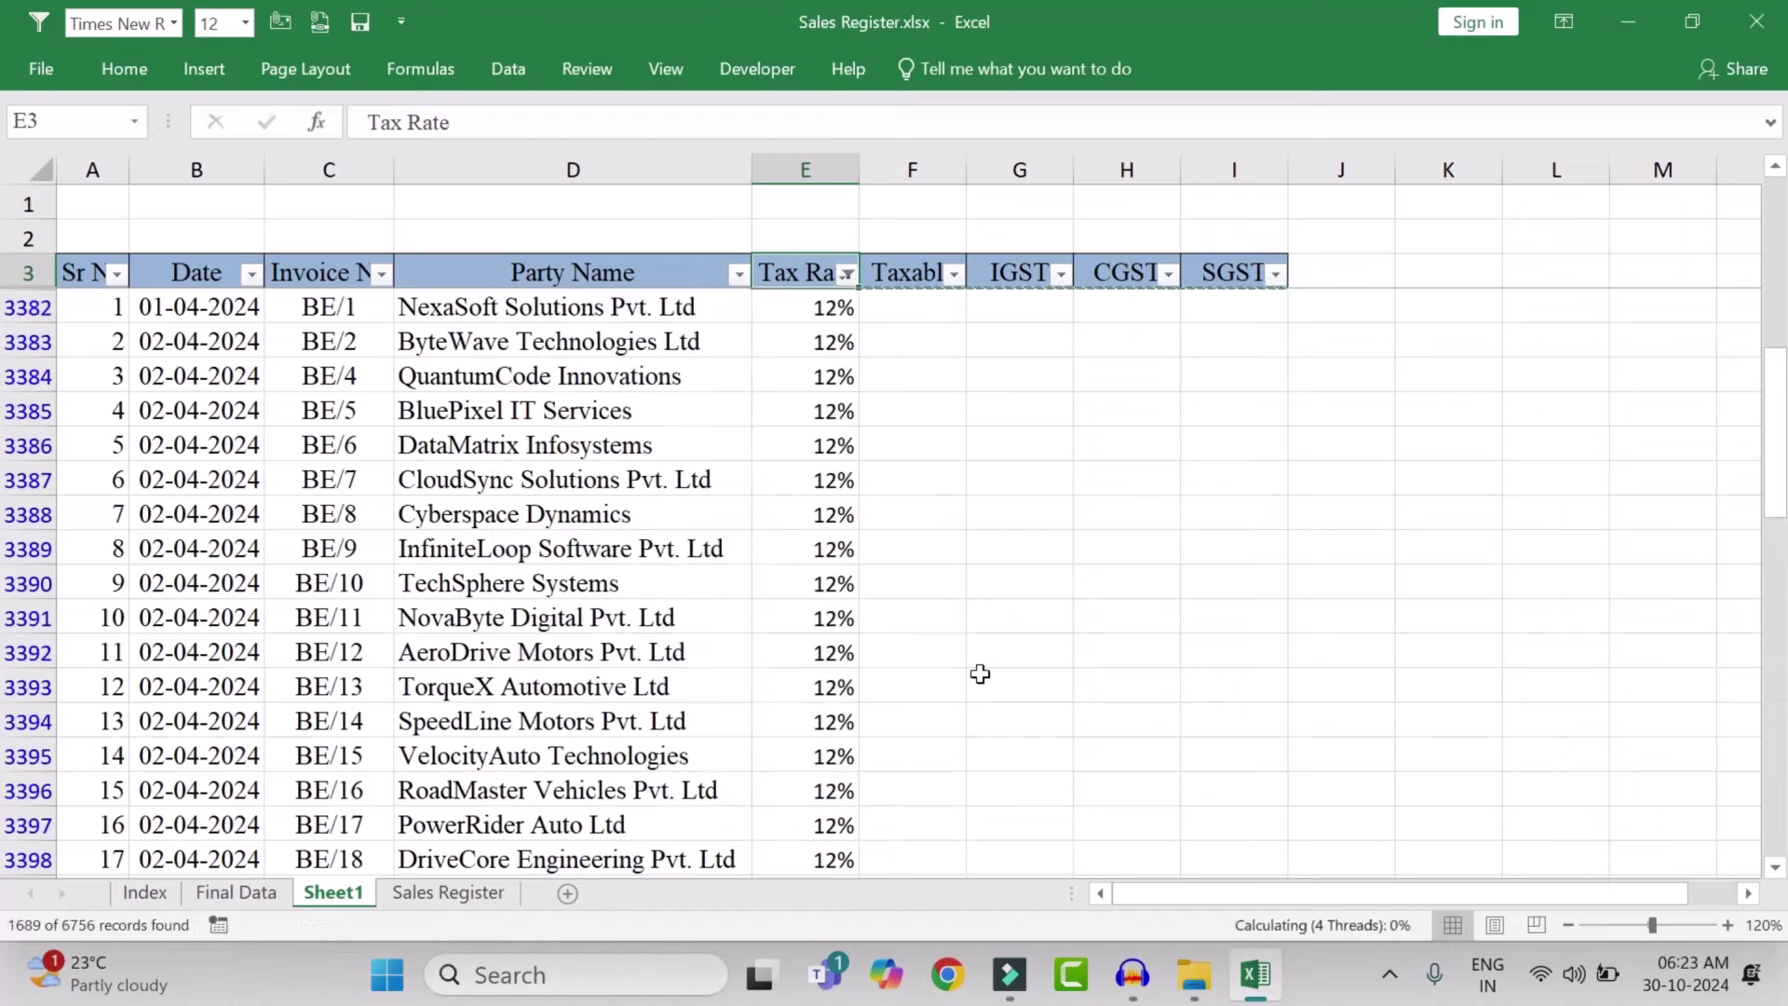
In F3382, enter =VLOOKUP(A3382,'Sales Register'!$A:$M,10,0) to fetch the first invoice's 12% taxable value
{"action": "key", "text": "Down"}
{"action": "key", "text": "Right"}
{"action": "type", "text": "=VL"}
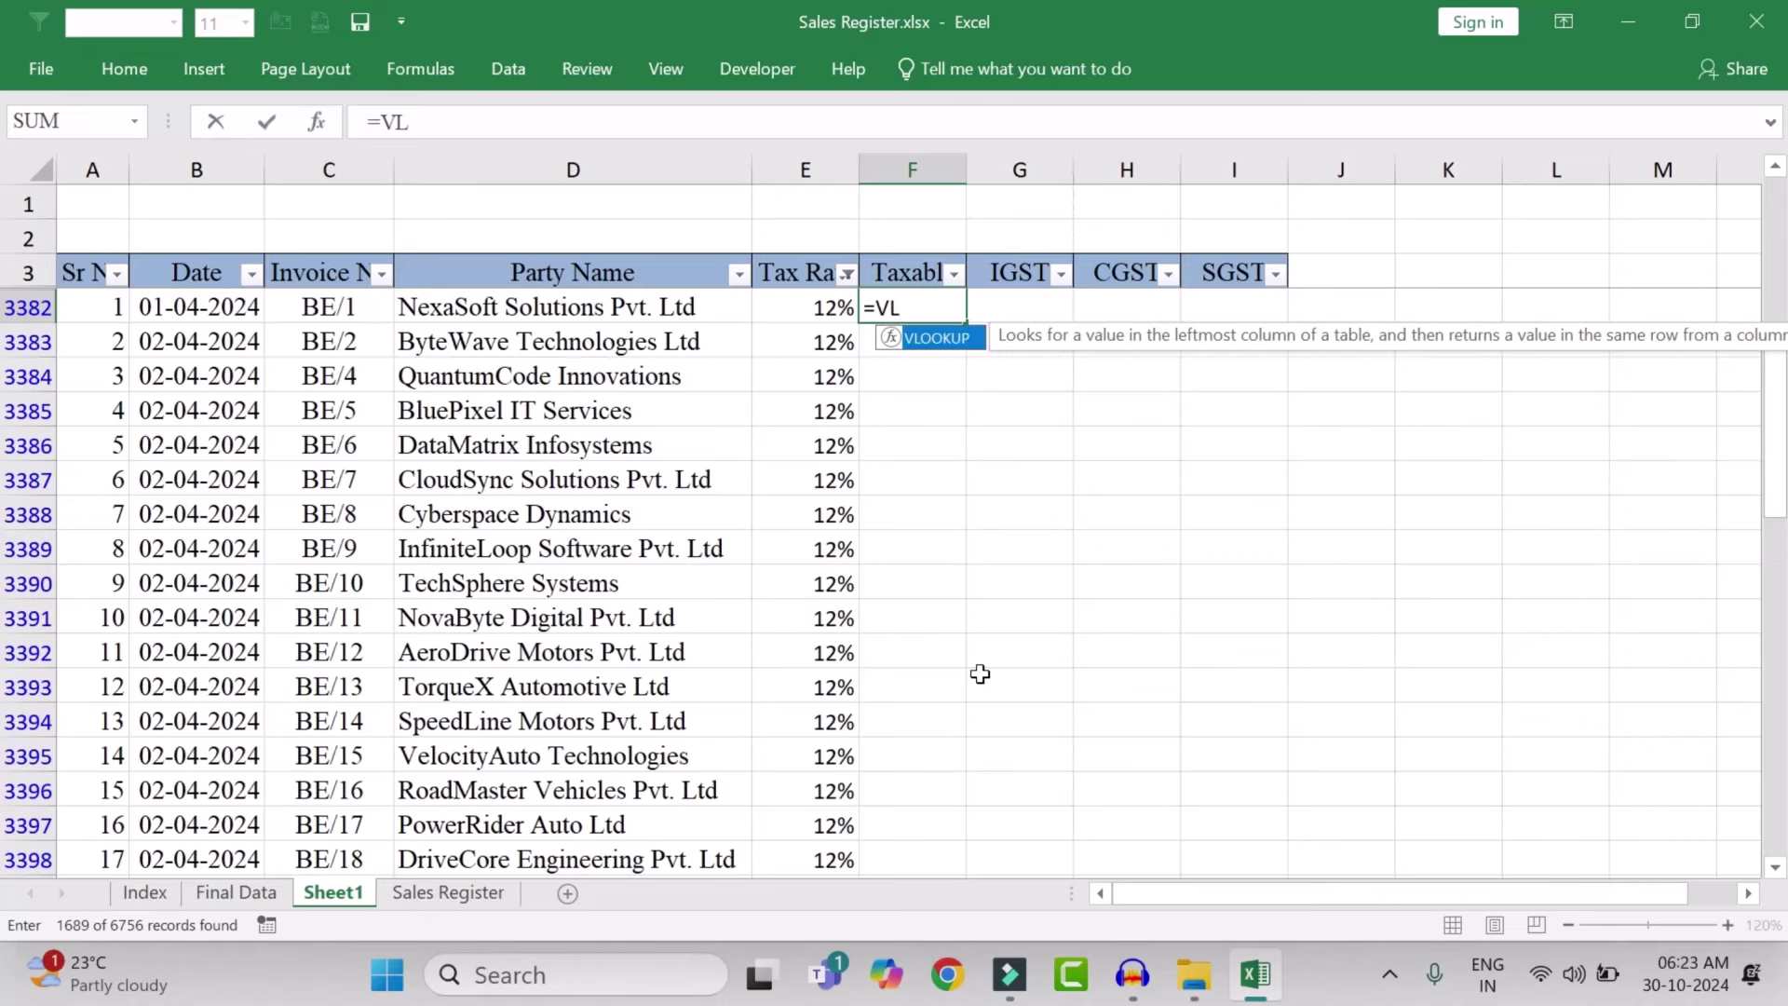
{"action": "key", "text": "Tab"}
{"action": "key", "text": "Left"}
{"action": "key", "text": "Left"}
{"action": "key", "text": "Left"}
{"action": "key", "text": "Left"}
{"action": "key", "text": "Left"}
{"action": "type", "text": ","}
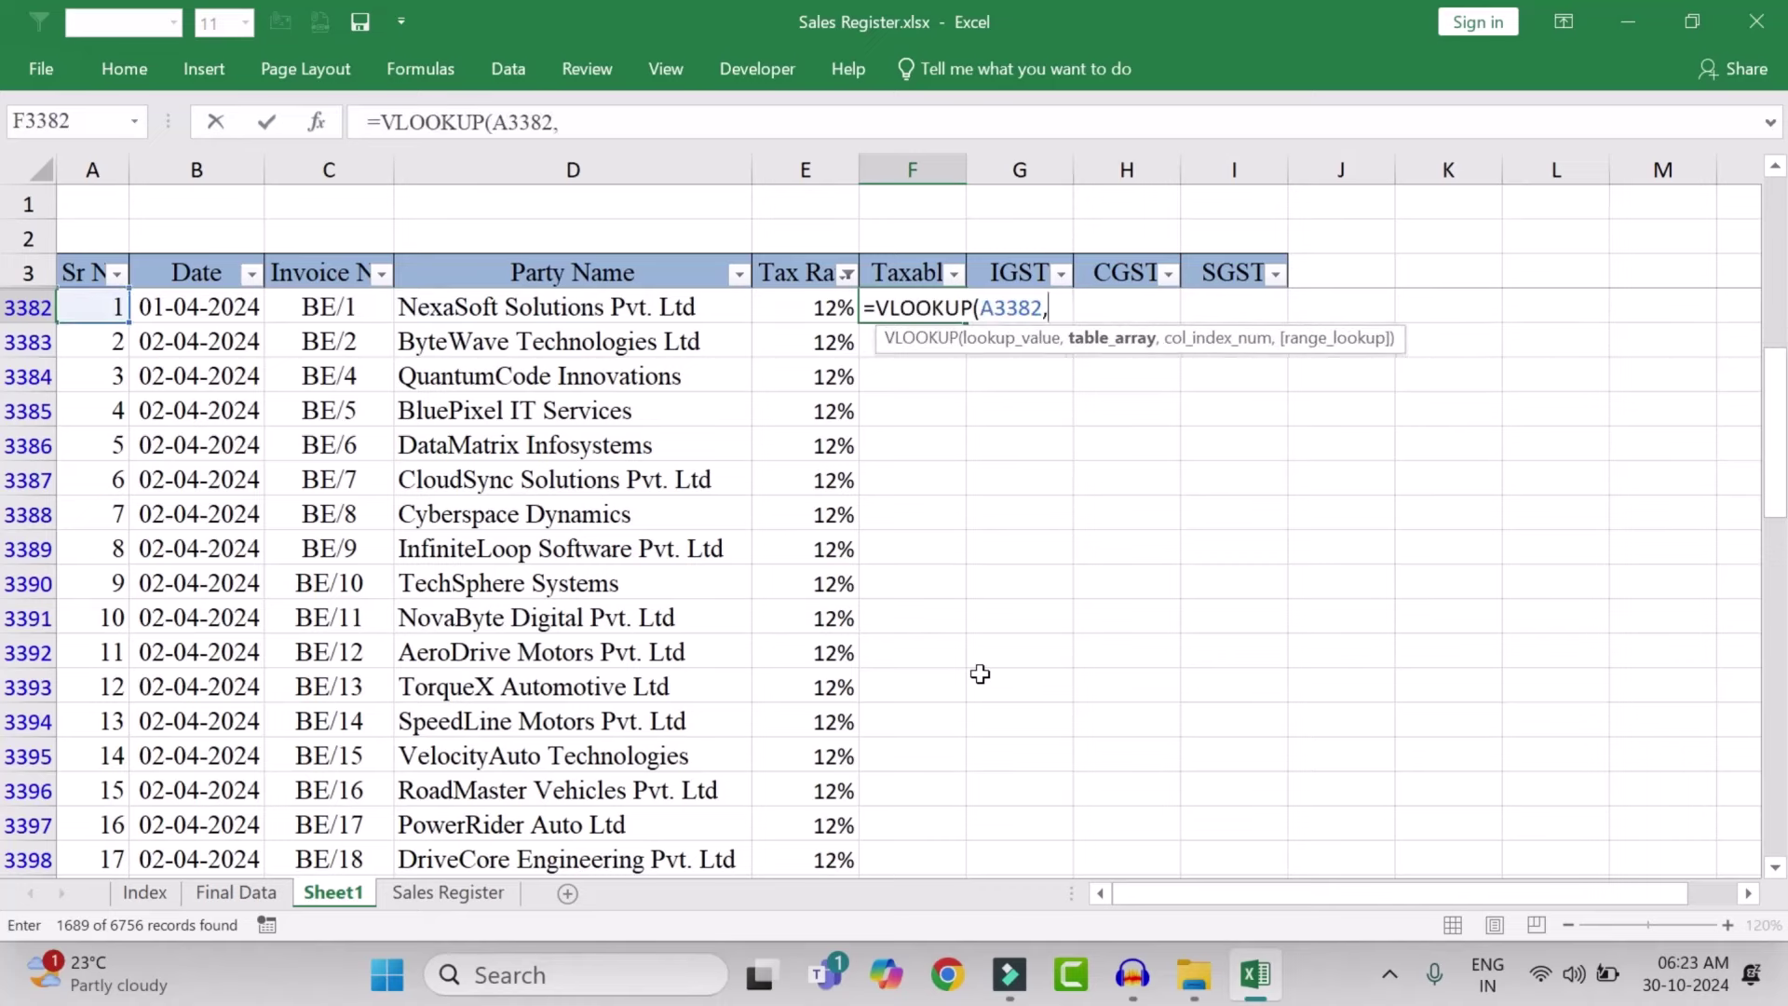
{"action": "left_click", "coordinate": [448, 892]}
{"action": "left_click_drag", "start_coordinate": [70, 169], "coordinate": [1264, 219]}
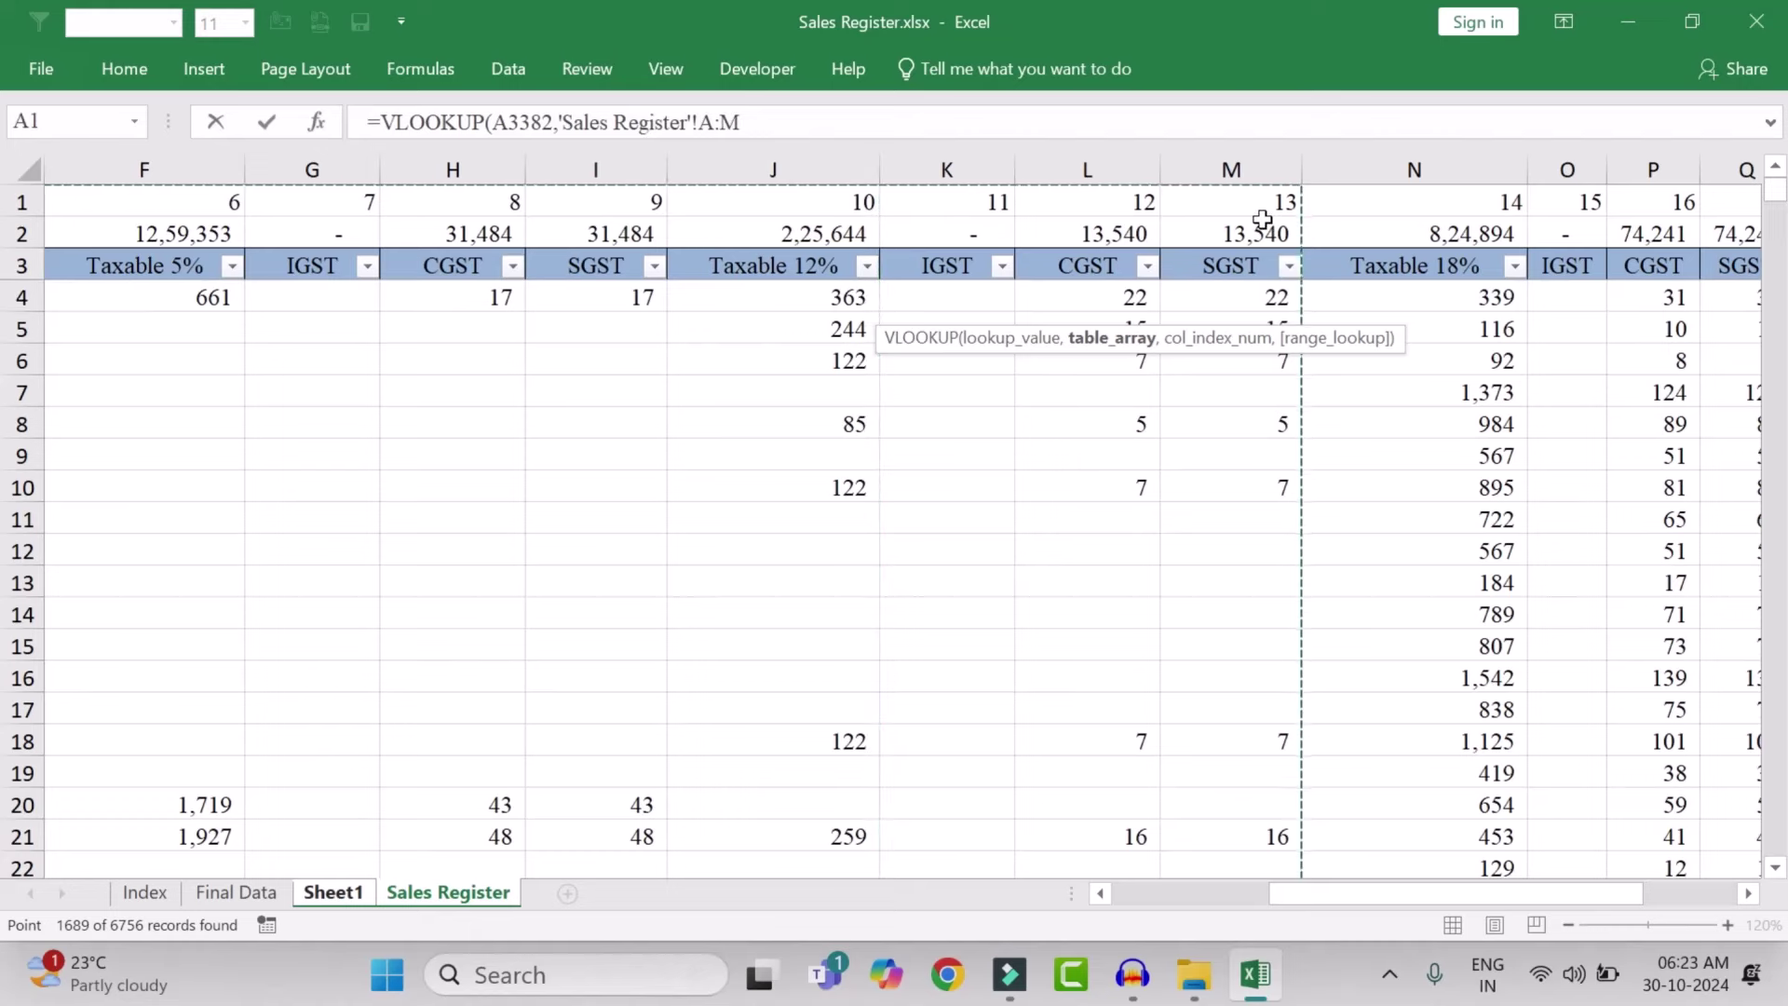
{"action": "key", "text": "F4"}
{"action": "type", "text": ",10,0)"}
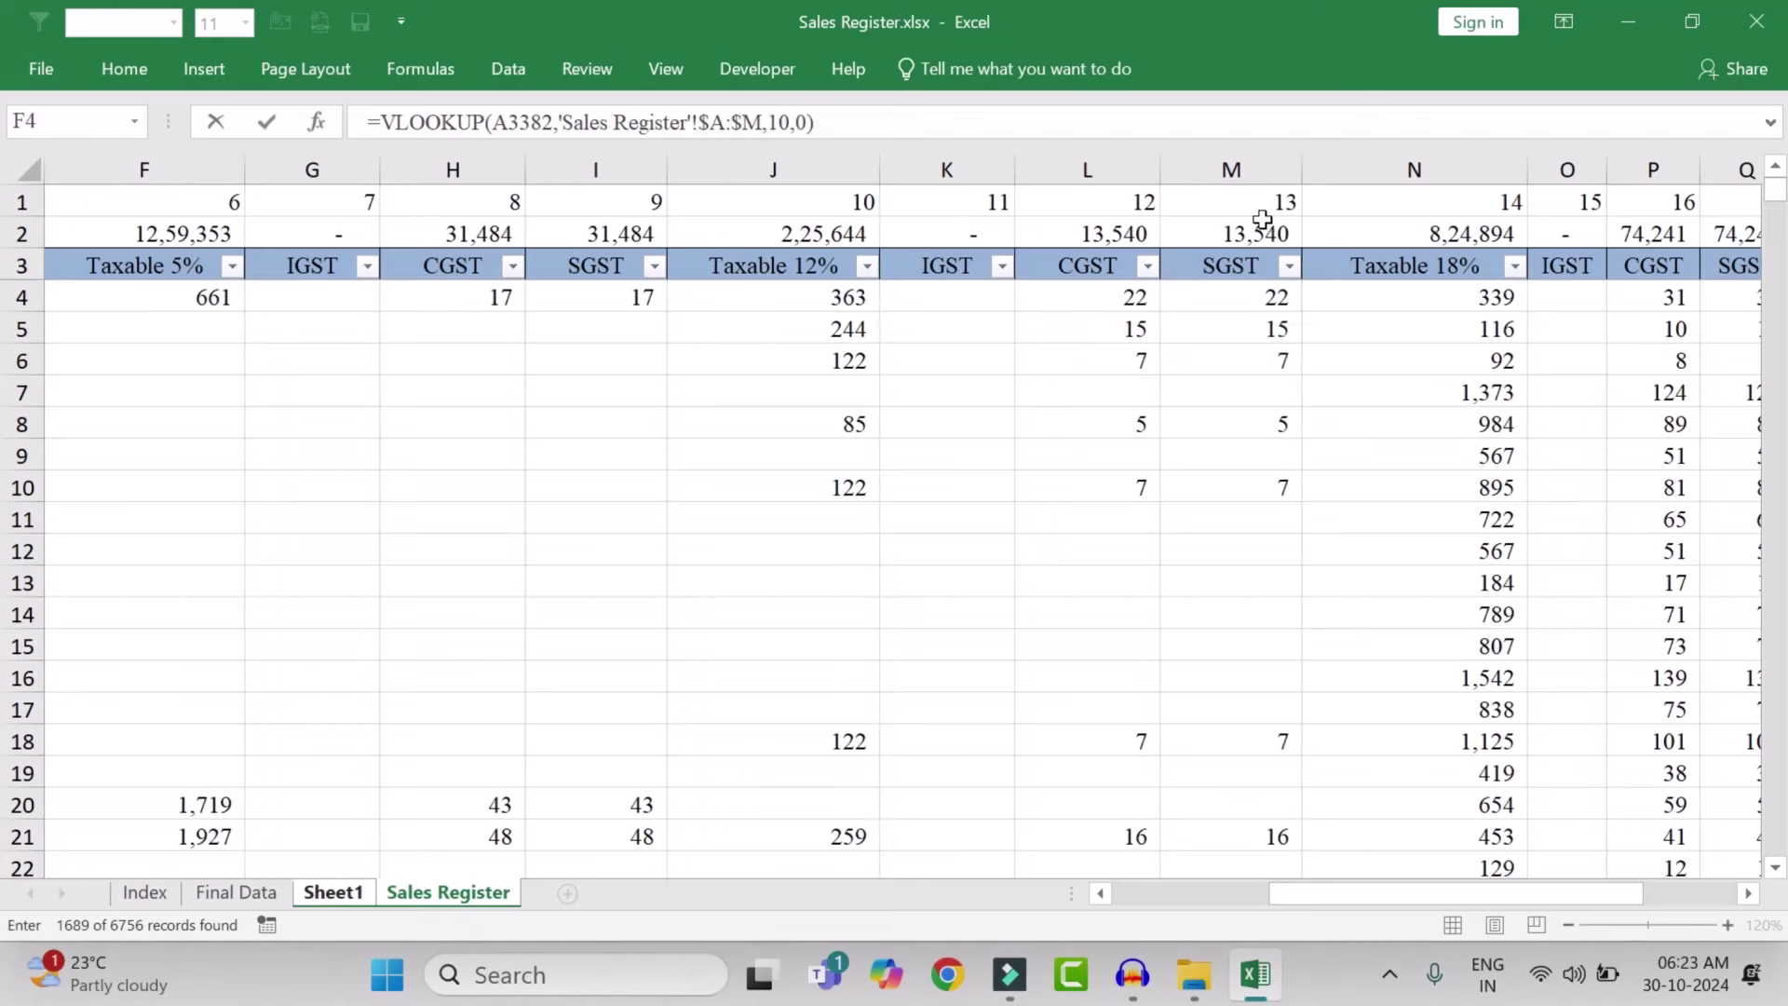
{"action": "key", "text": "Return"}
Copy the F3382 lookup formula into the IGST cell G3382 with column index 11, the 12% IGST column
{"action": "key", "text": "F2"}
{"action": "key", "text": "ctrl+a"}
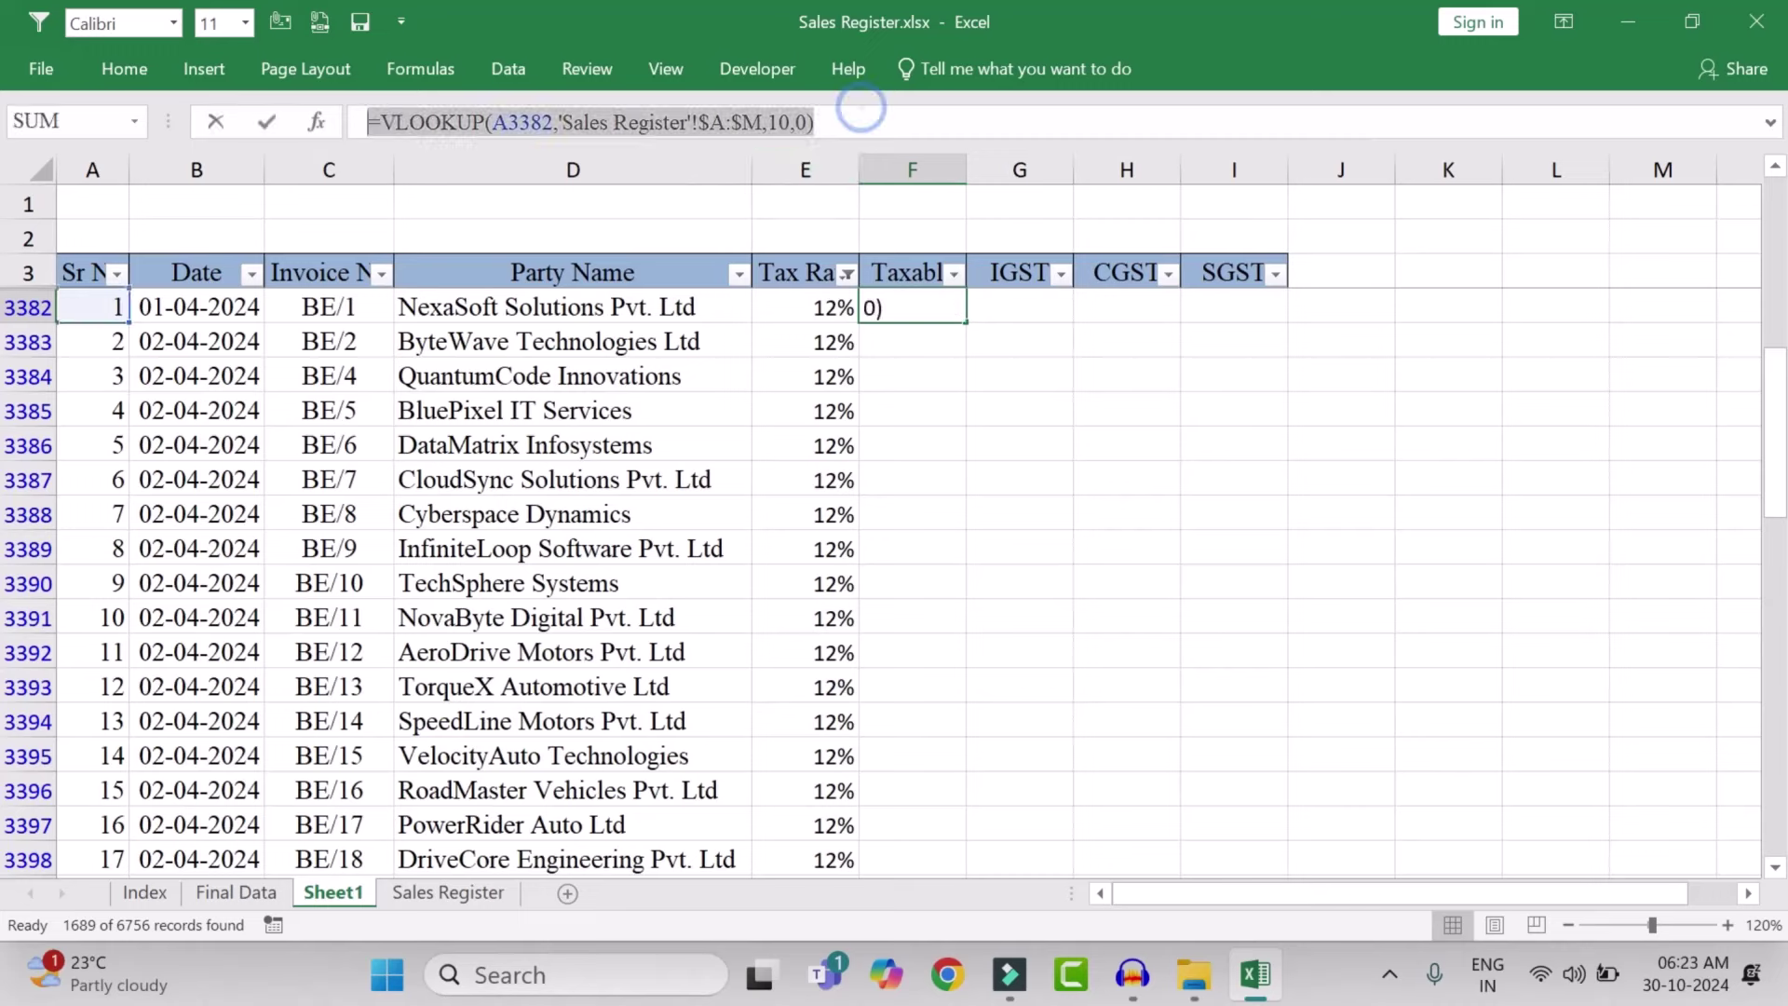
{"action": "key", "text": "ctrl+c"}
{"action": "key", "text": "Return"}
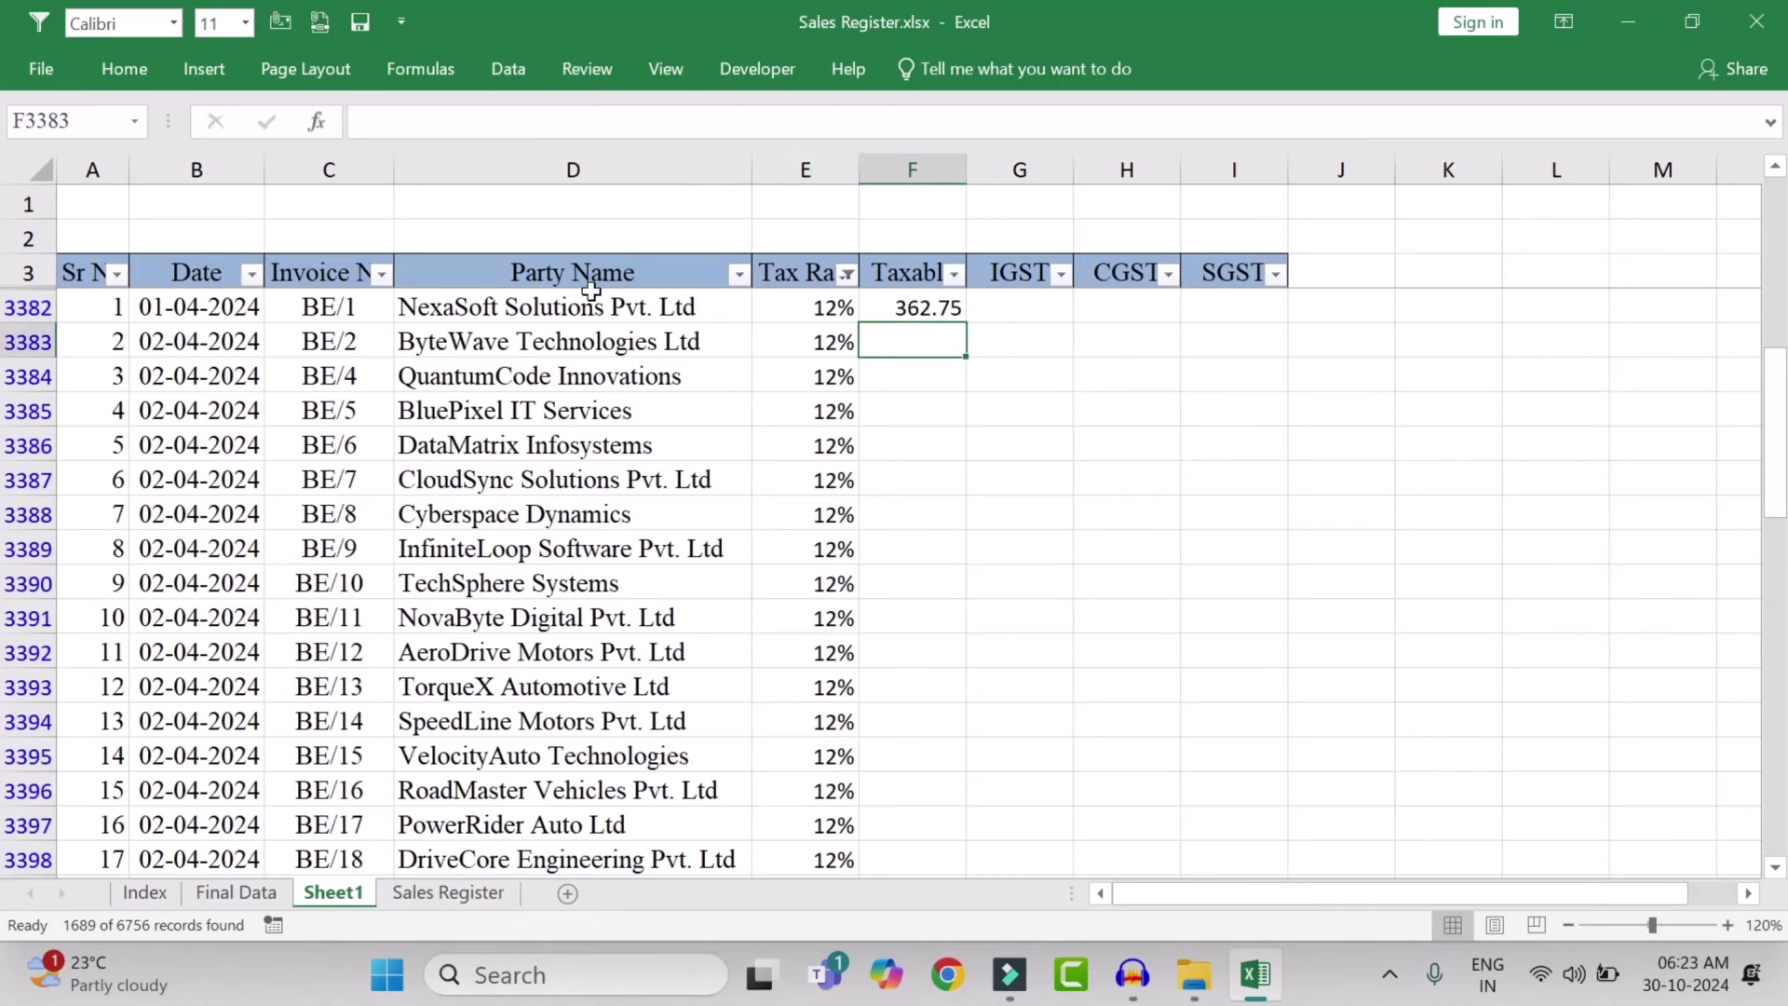
{"action": "left_click", "coordinate": [1020, 309]}
{"action": "key", "text": "F2"}
{"action": "key", "text": "ctrl+v"}
{"action": "left_click", "coordinate": [781, 123]}
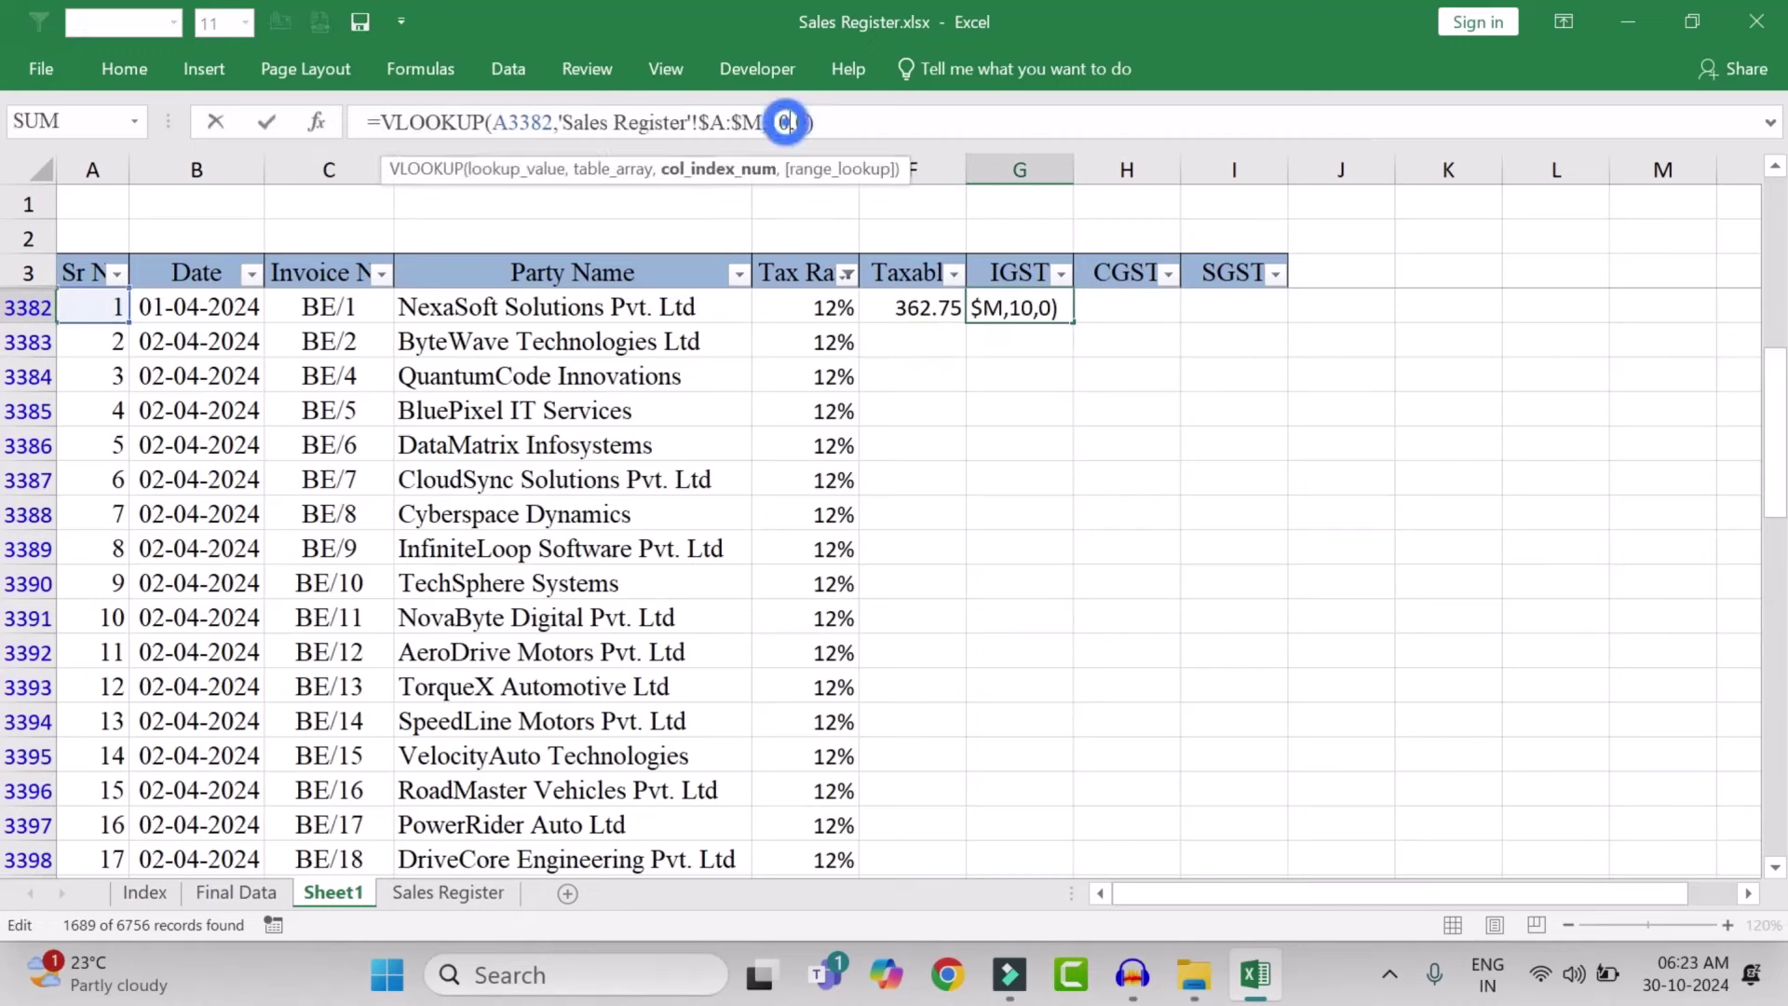
{"action": "key", "text": "Return"}
Paste the same lookup formula into the CGST cell H3382 with column index 12
{"action": "left_click", "coordinate": [1137, 304]}
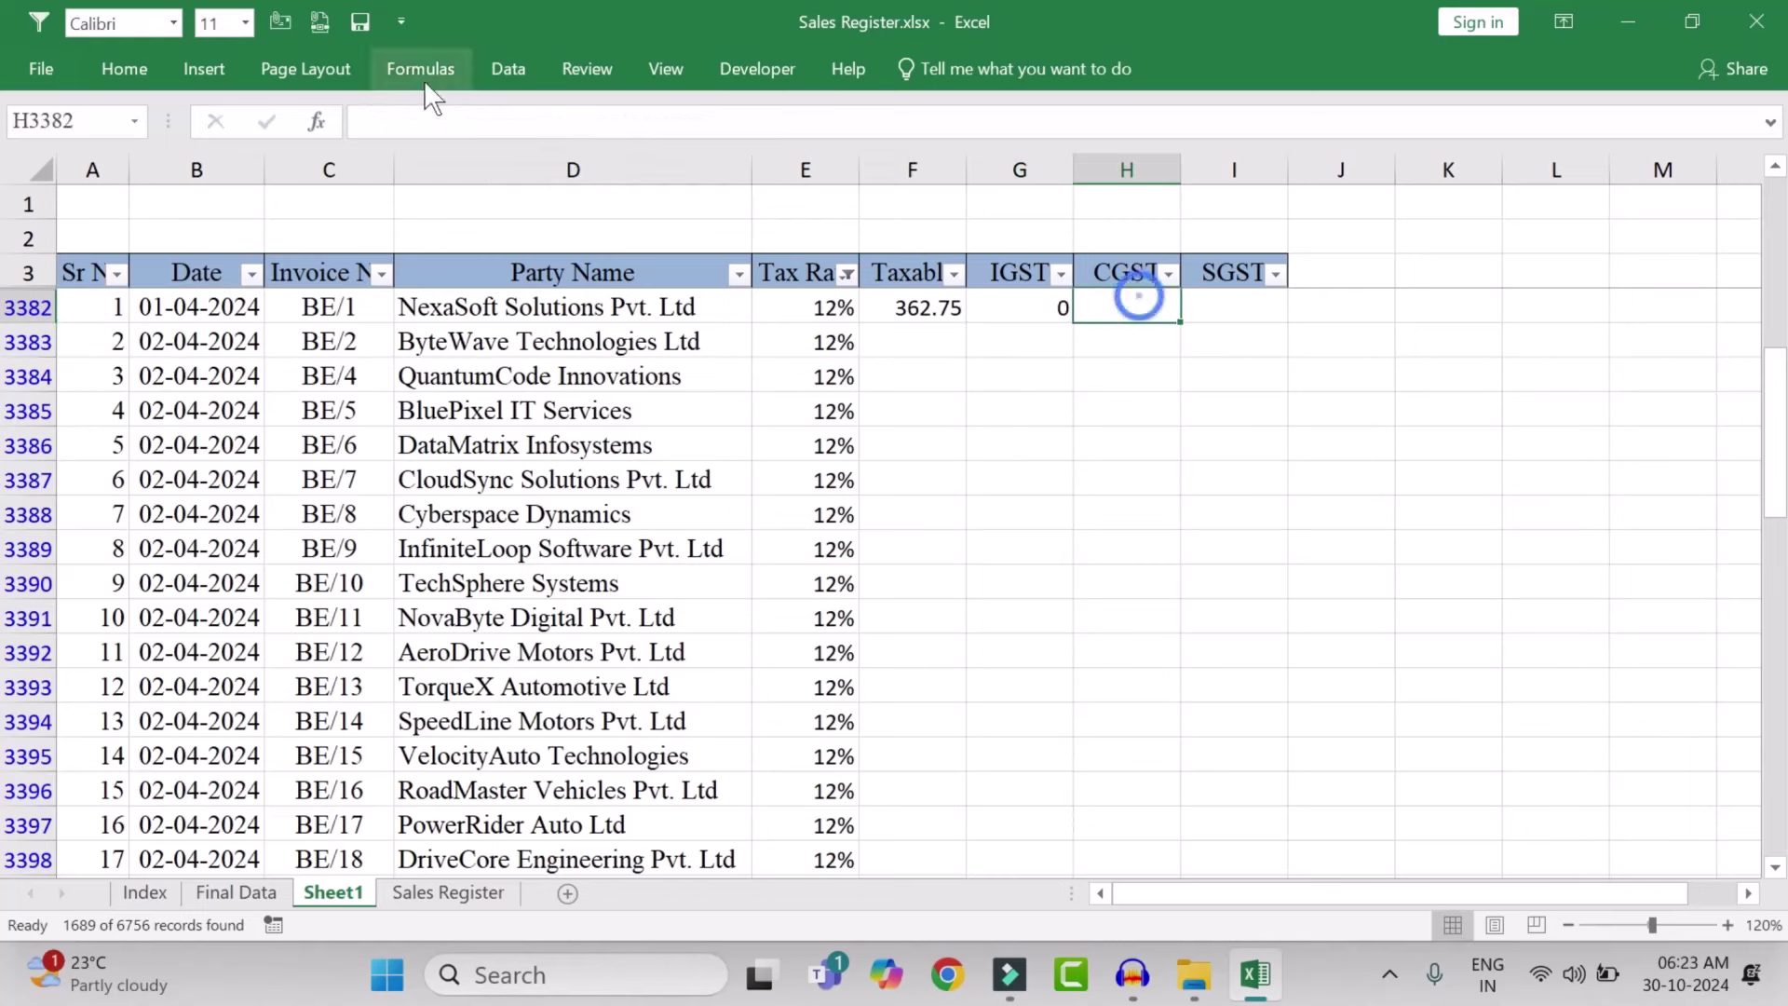
{"action": "key", "text": "F2"}
{"action": "key", "text": "ctrl+v"}
{"action": "left_click", "coordinate": [780, 123]}
{"action": "key", "text": "Delete"}
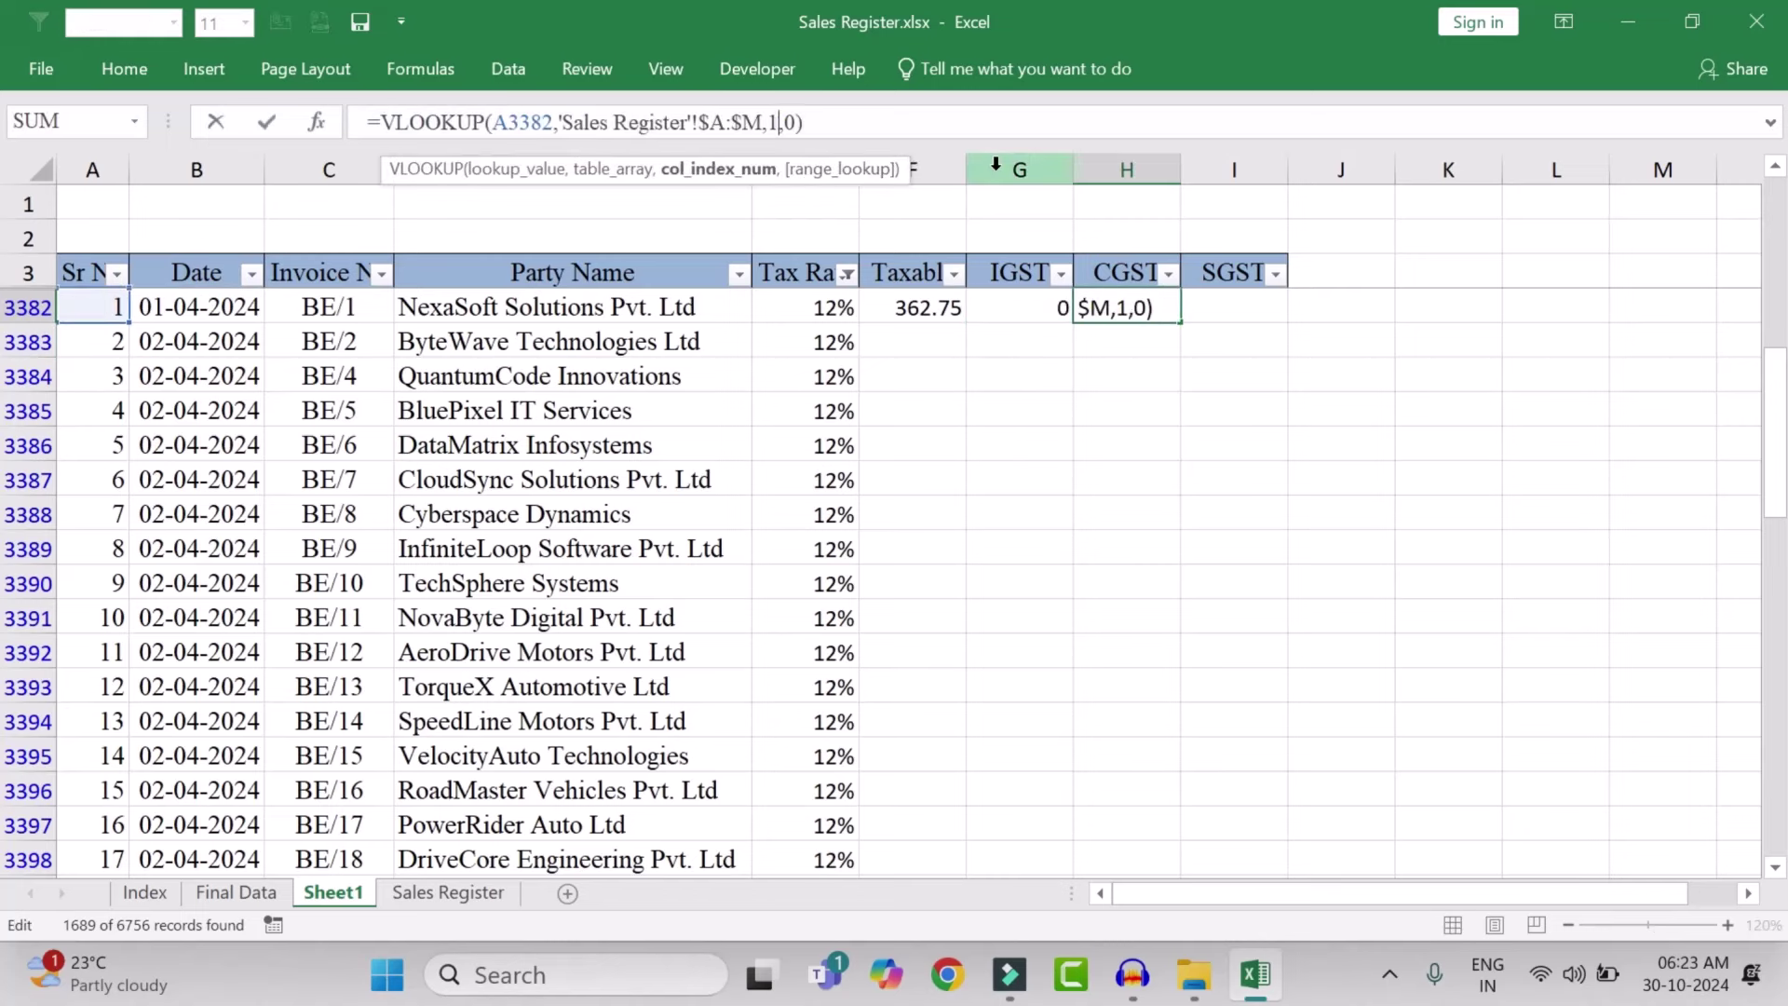
{"action": "type", "text": "2"}
{"action": "key", "text": "Return"}
Paste the lookup formula into the SGST cell I3382 with column index 13, the 12% SGST column
{"action": "left_click", "coordinate": [1234, 307]}
{"action": "key", "text": "F2"}
{"action": "key", "text": "ctrl+v"}
{"action": "left_click", "coordinate": [780, 123]}
{"action": "key", "text": "Return"}
Copy the four lookup formulas in F3382:I3382 down through all the 12% rows
{"action": "key", "text": "Up"}
{"action": "key", "text": "Left"}
{"action": "key", "text": "Left"}
{"action": "key", "text": "Left"}
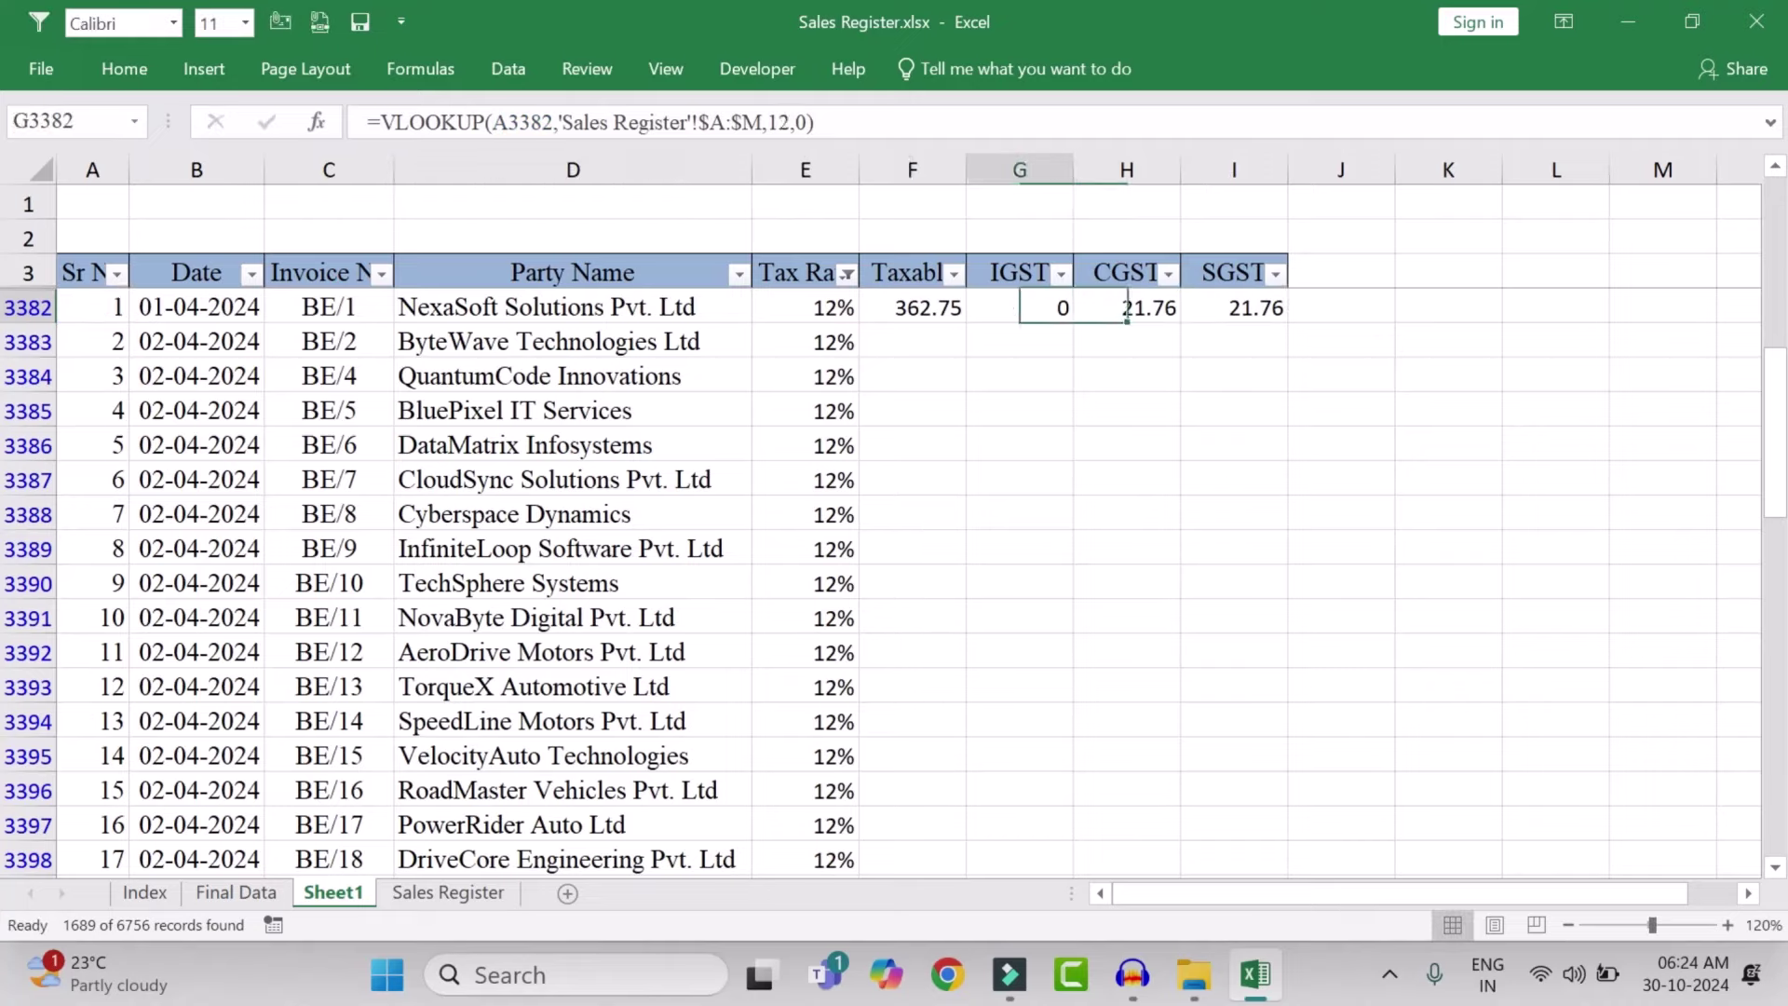
{"action": "key", "text": "shift+Right"}
{"action": "key", "text": "shift+Right"}
{"action": "key", "text": "shift+Right"}
{"action": "key", "text": "ctrl+c"}
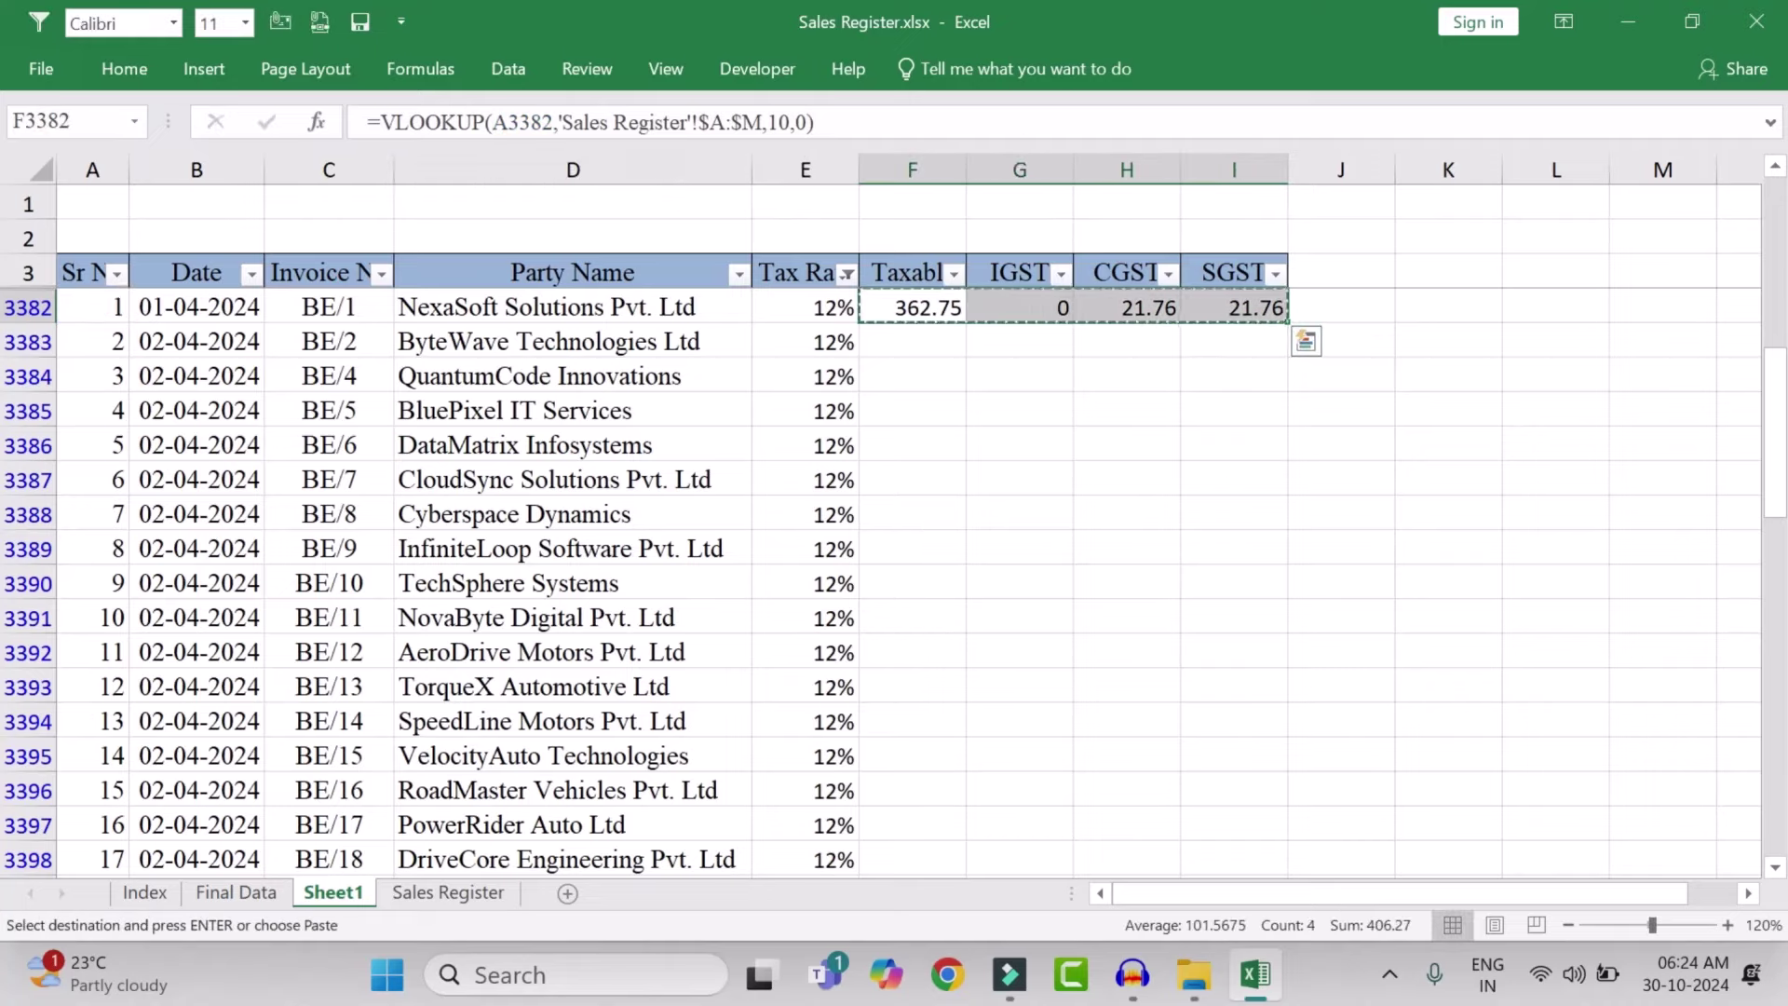
{"action": "key", "text": "ctrl+Down"}
{"action": "key", "text": "ctrl+shift+Up"}
{"action": "key", "text": "ctrl+v"}
Change the Tax Rate filter from 12% to show only the 18% rows
{"action": "key", "text": "Left"}
{"action": "key", "text": "ctrl+Up"}
{"action": "key", "text": "alt+Down"}
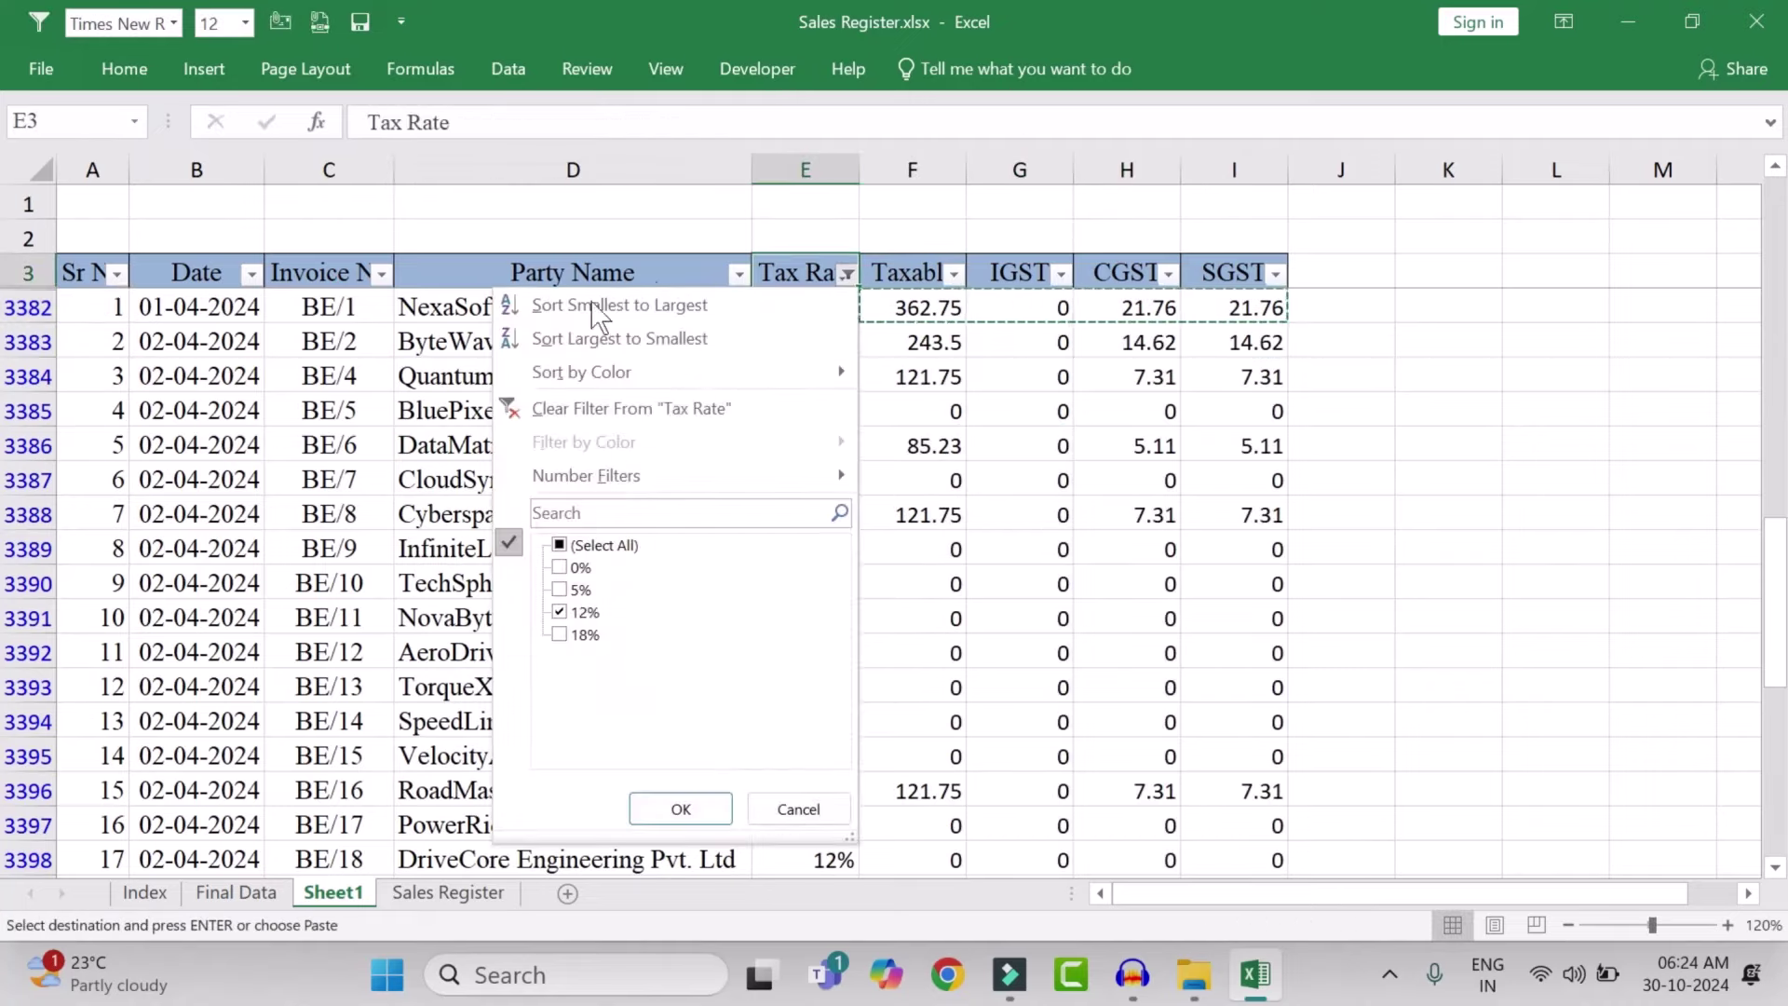
{"action": "left_click", "coordinate": [581, 612]}
{"action": "left_click", "coordinate": [589, 637]}
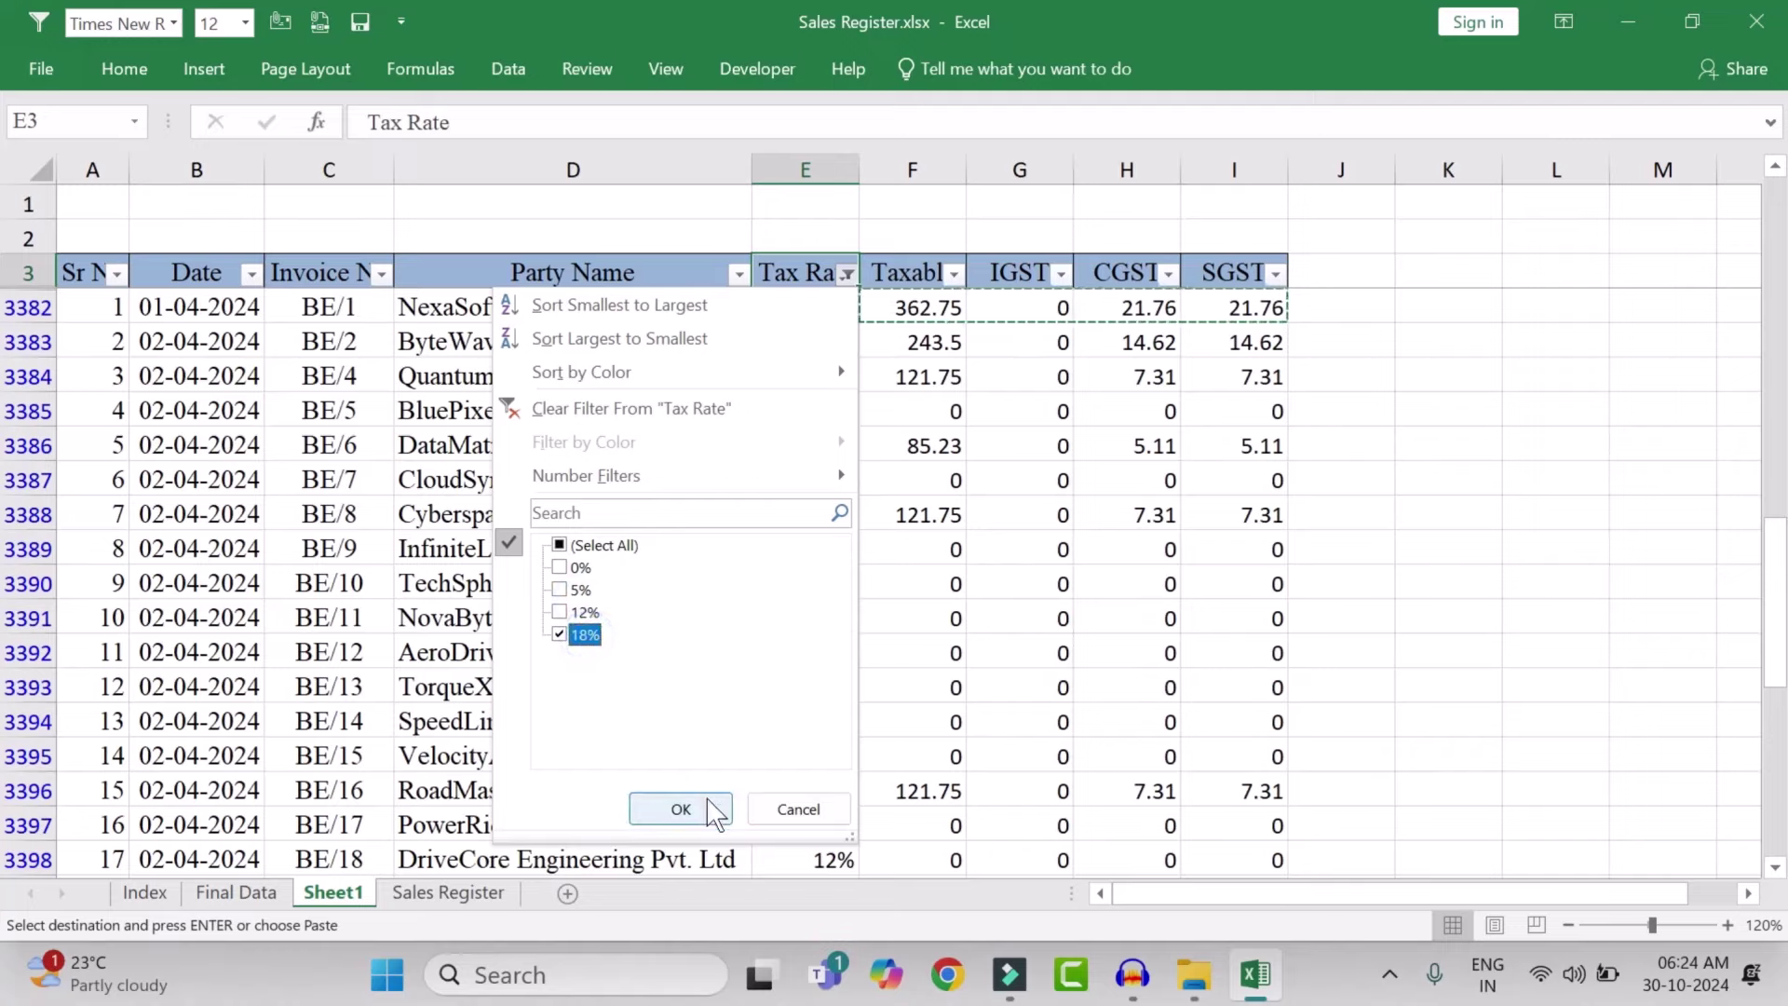
{"action": "left_click", "coordinate": [681, 808]}
In F5071, enter =VLOOKUP(A5071,'Sales Register'!$A:$Q,14,0) to fetch the first invoice's 18% taxable value
{"action": "key", "text": "Down"}
{"action": "key", "text": "Right"}
{"action": "type", "text": "=VL"}
{"action": "key", "text": "Tab"}
{"action": "key", "text": "Left"}
{"action": "key", "text": "Left"}
{"action": "key", "text": "Left"}
{"action": "key", "text": "Left"}
{"action": "key", "text": "Left"}
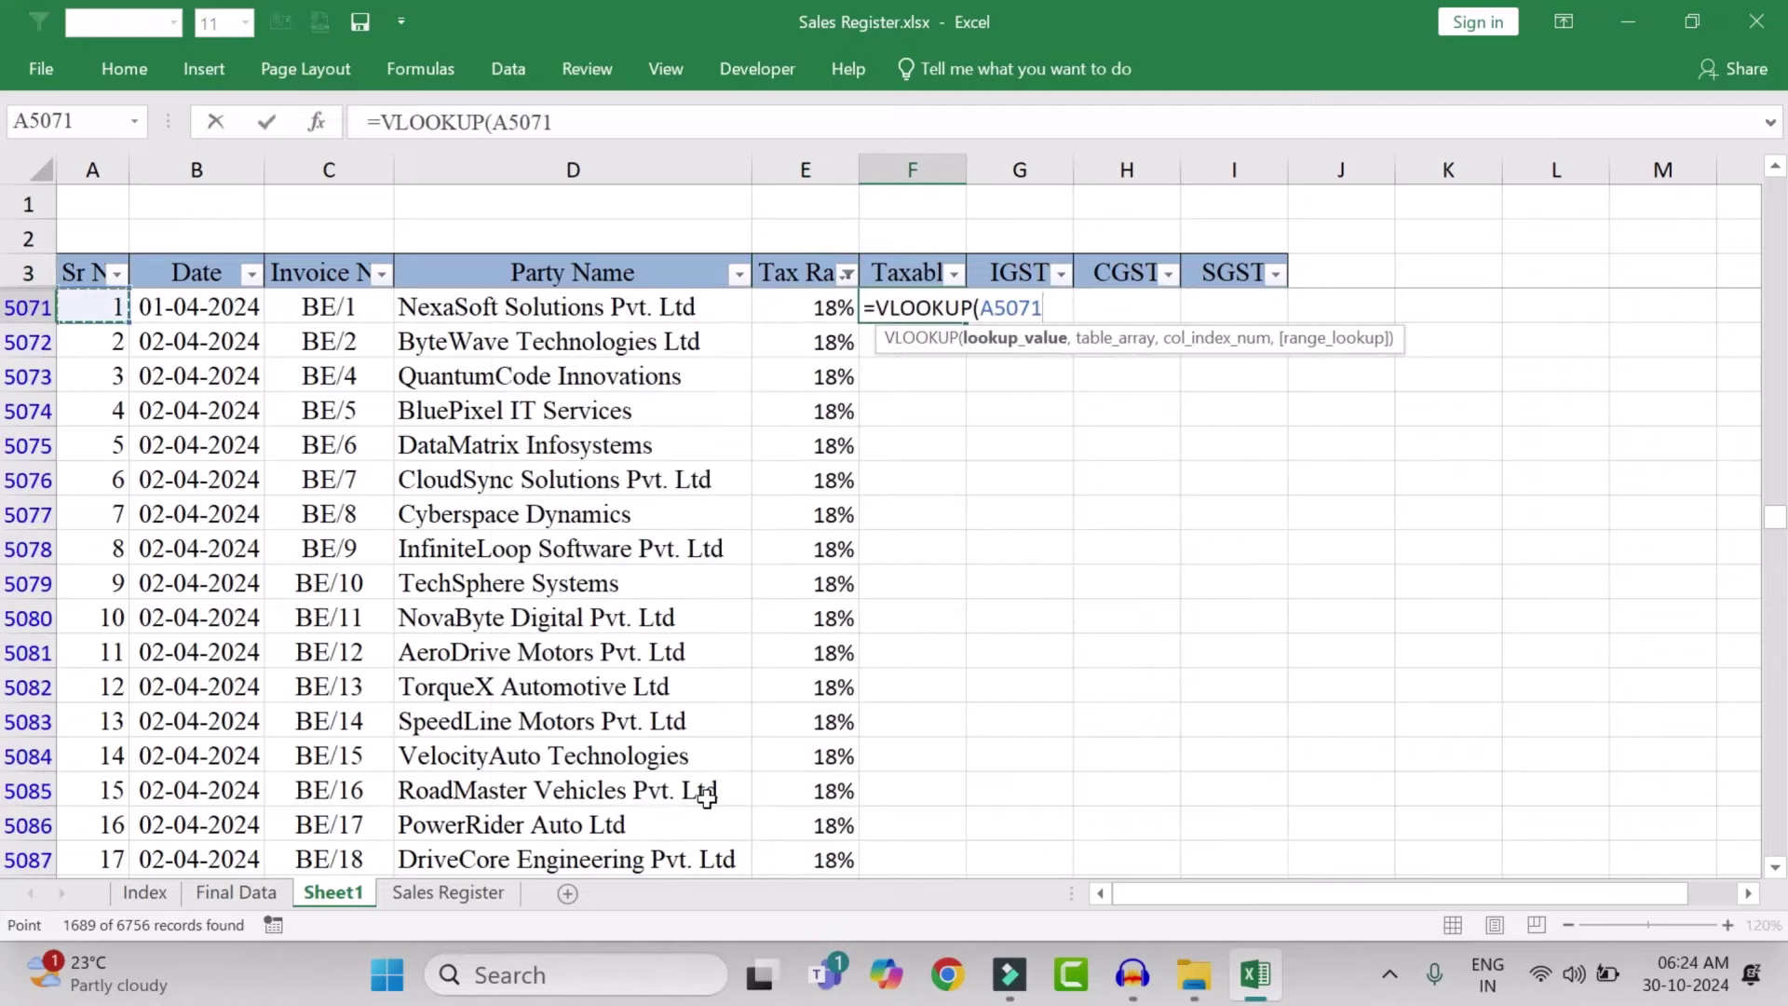
{"action": "type", "text": ","}
{"action": "left_click", "coordinate": [448, 892]}
{"action": "left_click", "coordinate": [241, 331]}
{"action": "key", "text": "Home"}
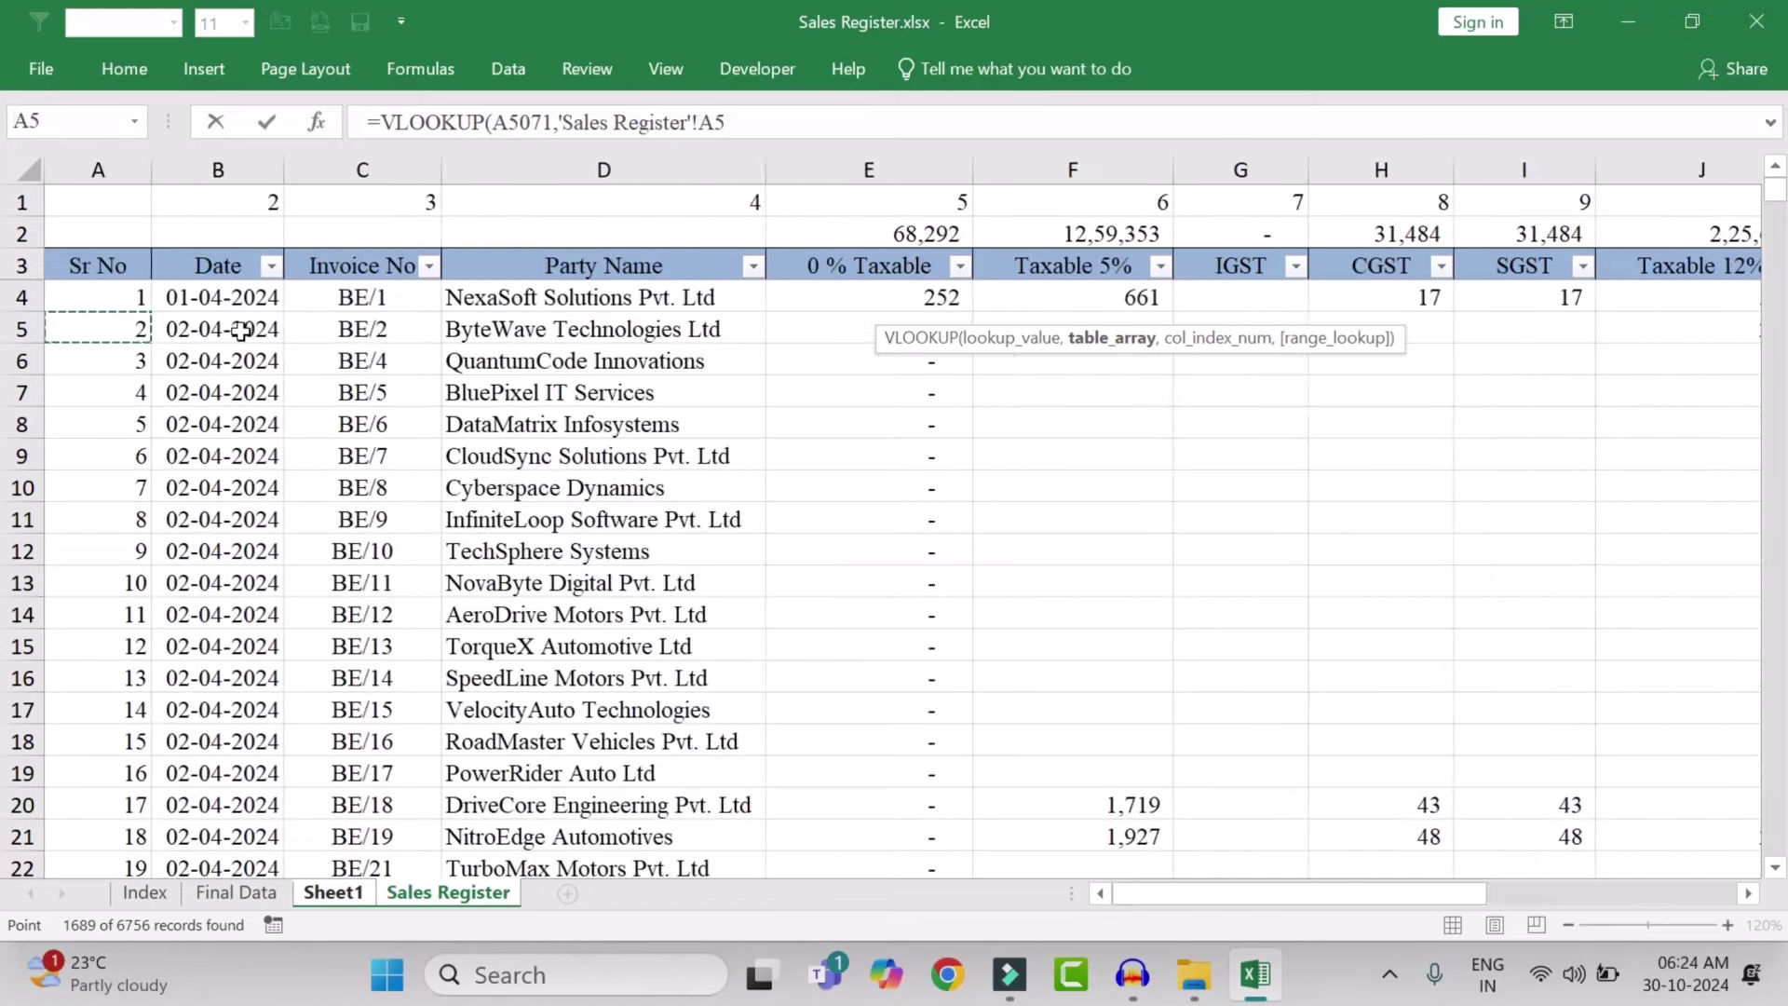
{"action": "left_click_drag", "start_coordinate": [100, 170], "coordinate": [1533, 211]}
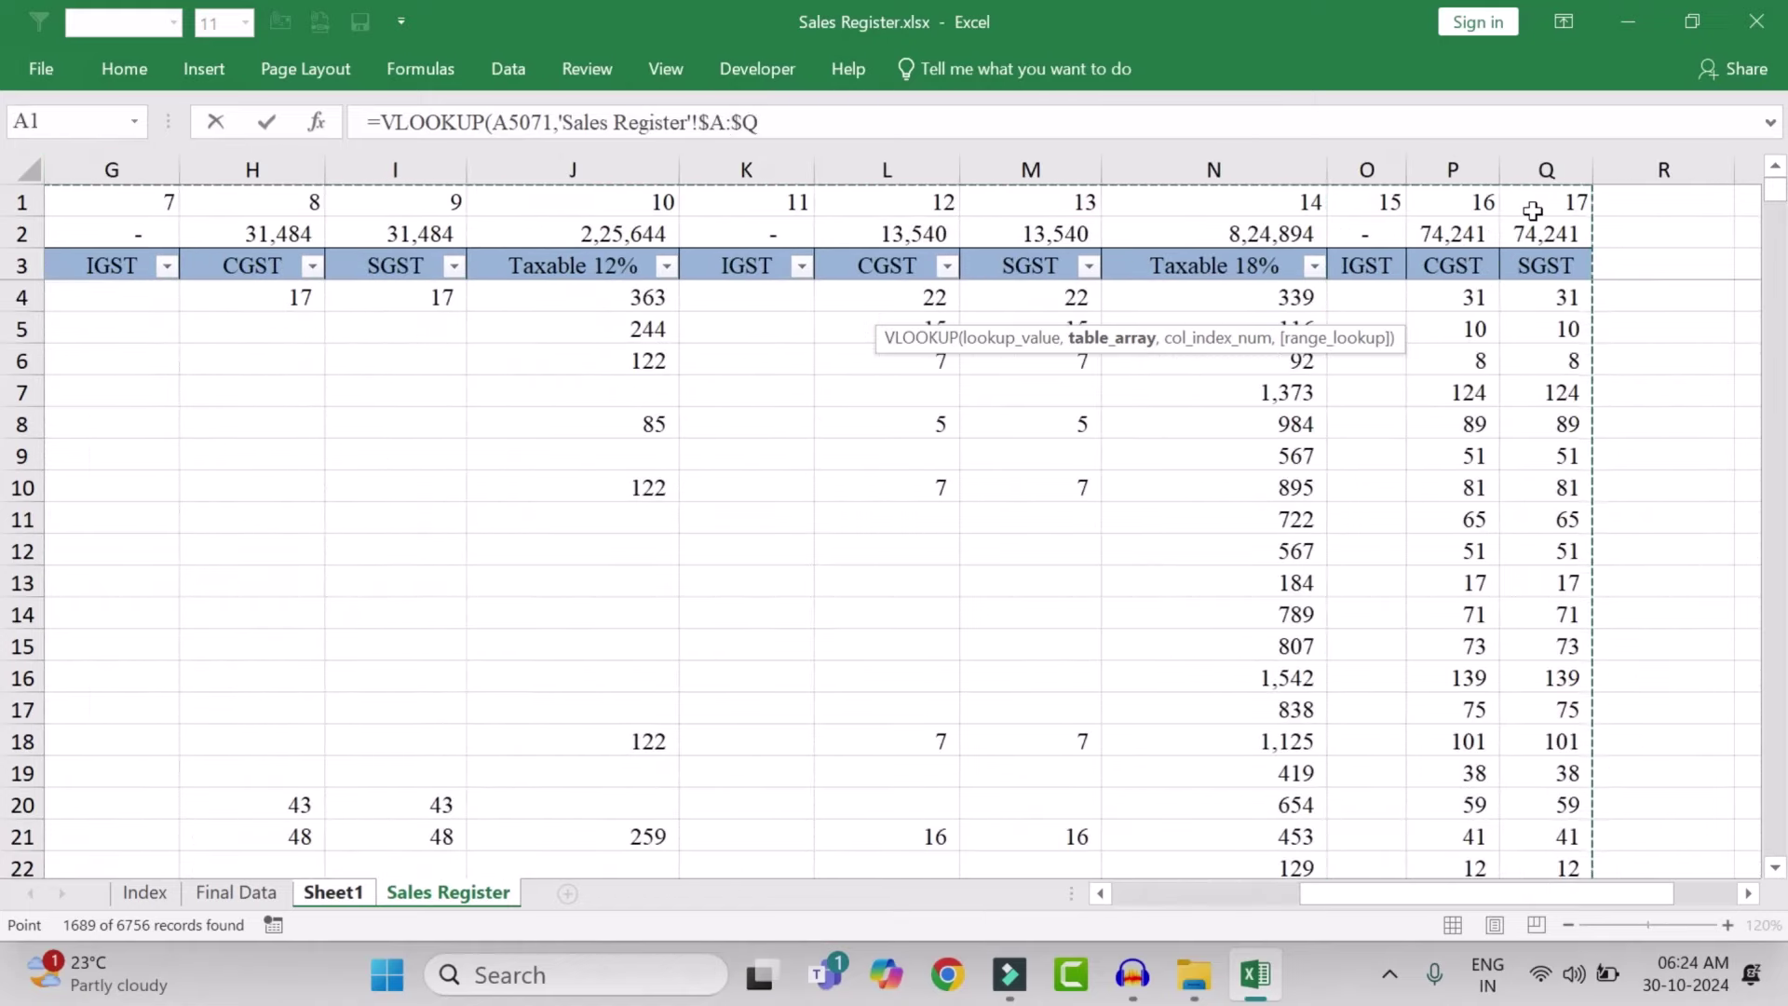
{"action": "type", "text": ",14,0"}
{"action": "key", "text": "Return"}
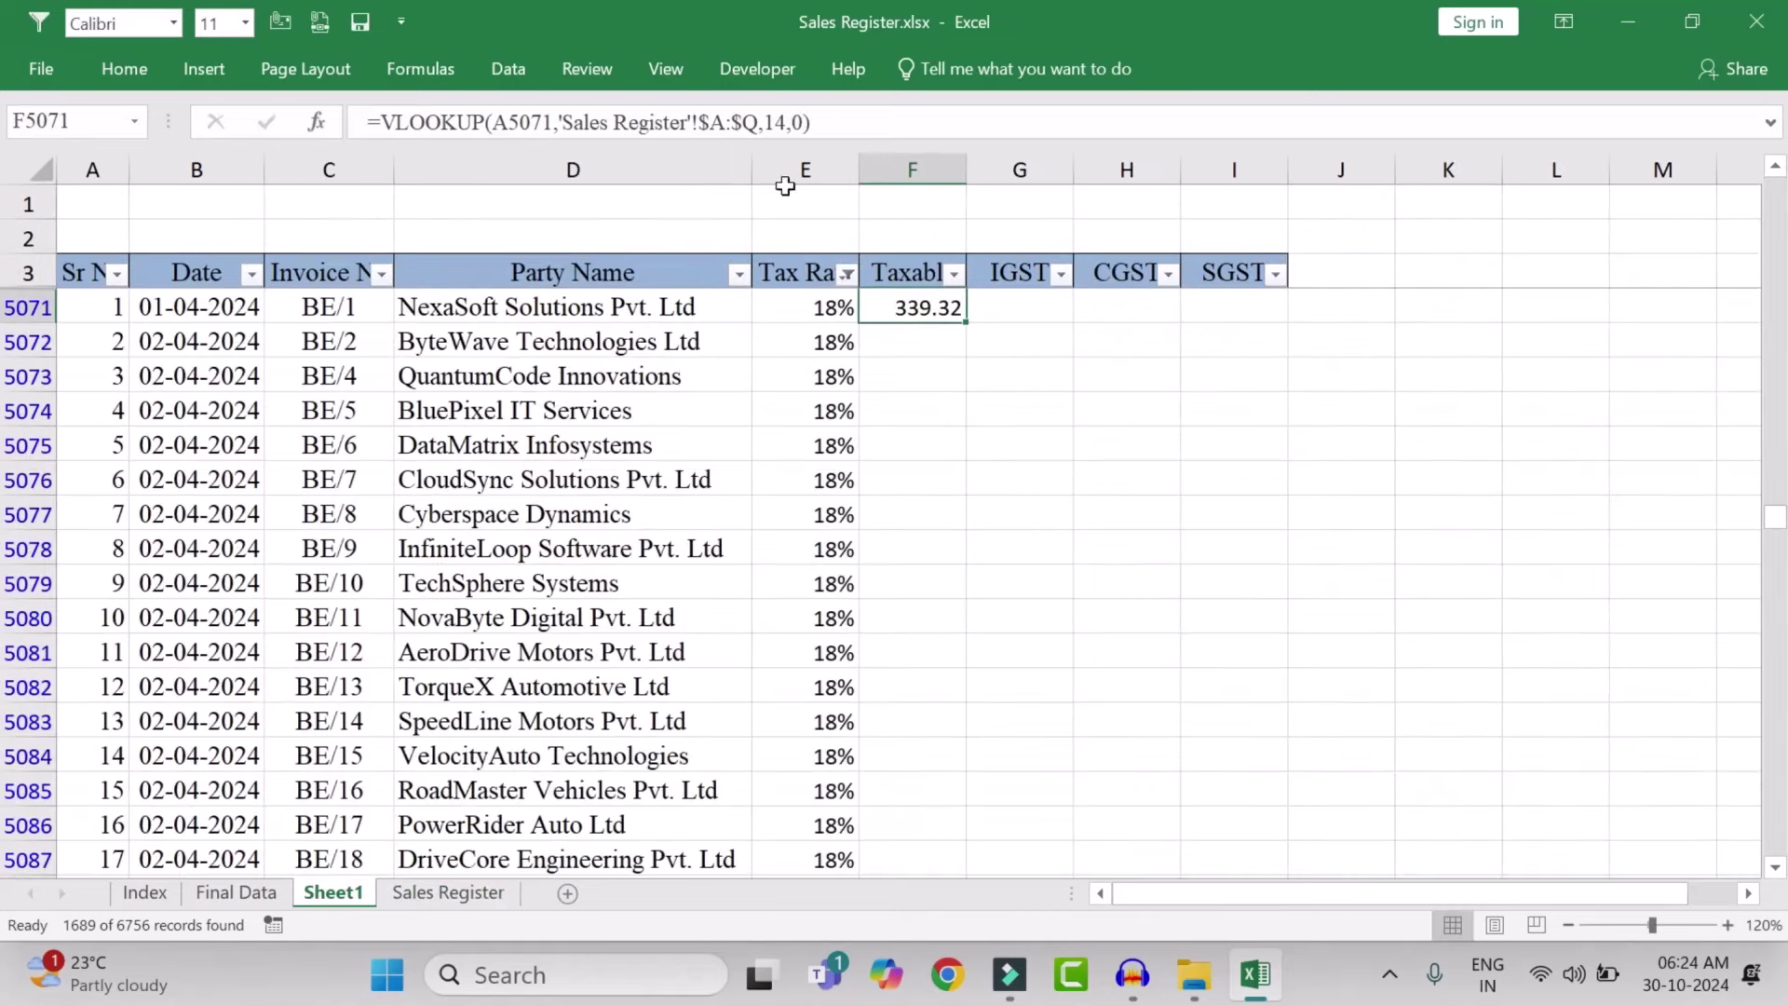
Copy the F5071 lookup formula into the IGST cell G5071 and set its column index to 15
{"action": "left_click_drag", "start_coordinate": [810, 122], "coordinate": [287, 159]}
{"action": "key", "text": "Return"}
{"action": "left_click", "coordinate": [1025, 300]}
{"action": "left_click", "coordinate": [491, 115]}
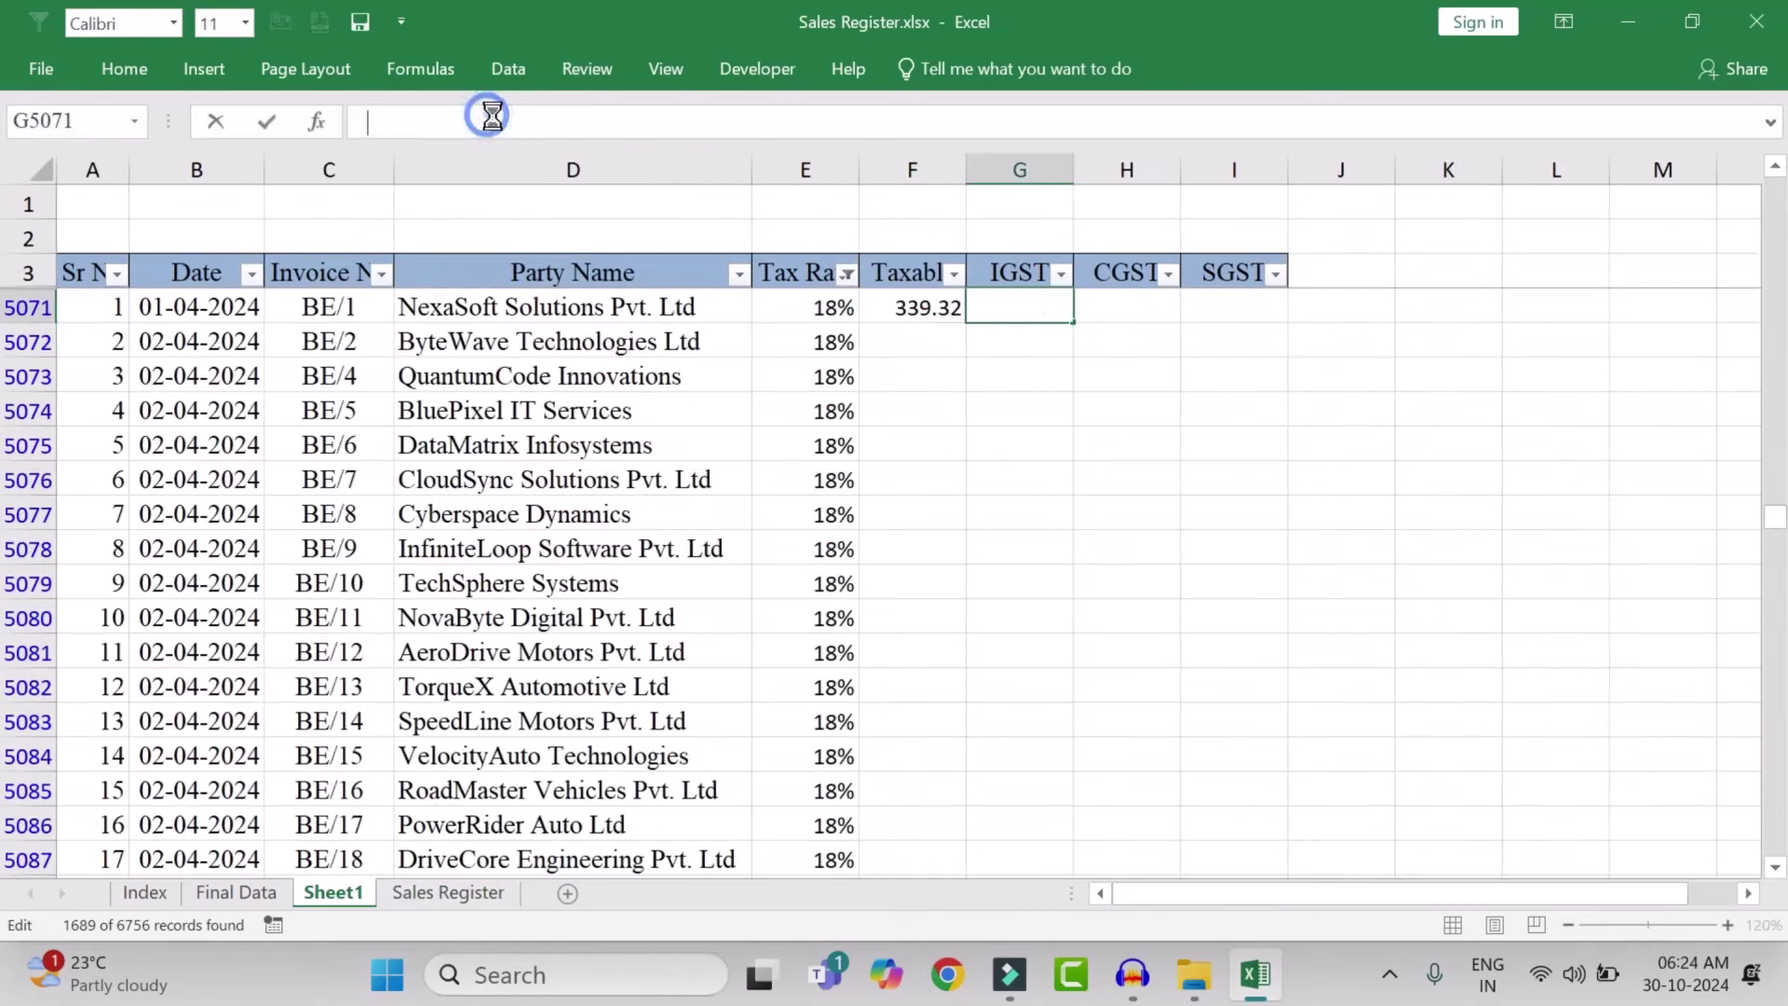
{"action": "key", "text": "ctrl+v"}
{"action": "double_click", "coordinate": [780, 121]}
{"action": "type", "text": "15"}
{"action": "key", "text": "Tab"}
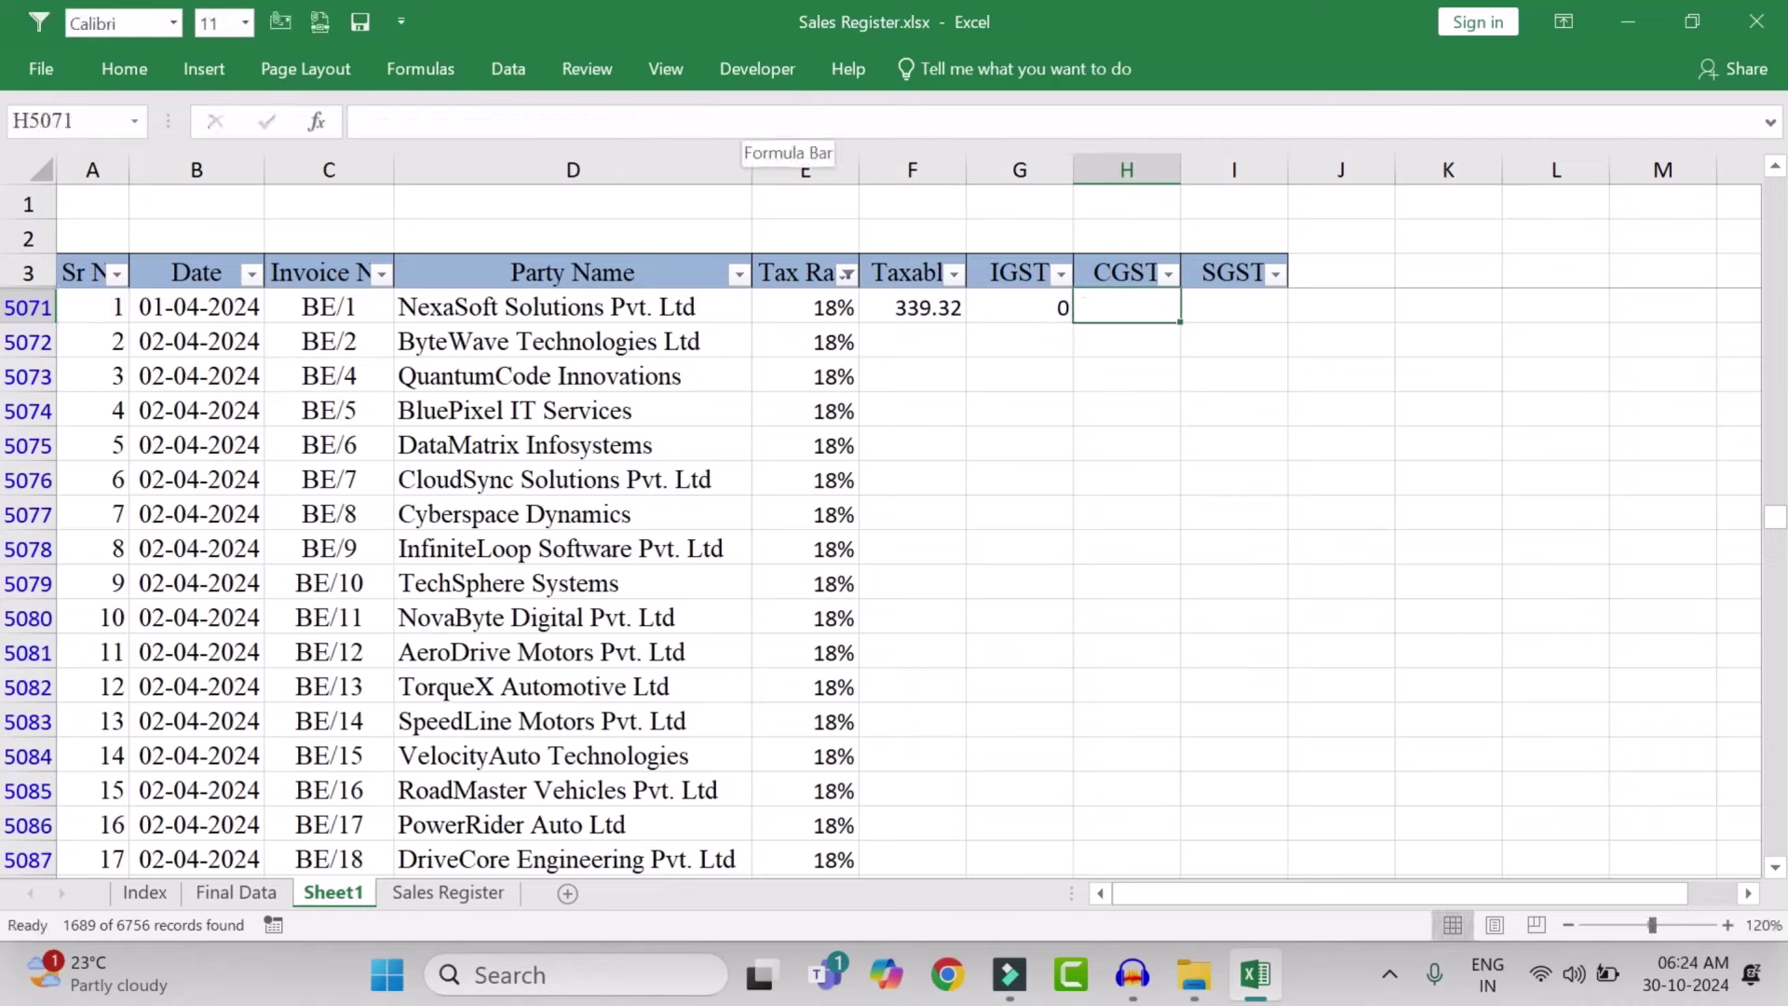
Paste the lookup formula into the CGST cell H5071 with column index 16
{"action": "left_click", "coordinate": [782, 122]}
{"action": "key", "text": "ctrl+v"}
{"action": "double_click", "coordinate": [787, 122]}
{"action": "type", "text": "16"}
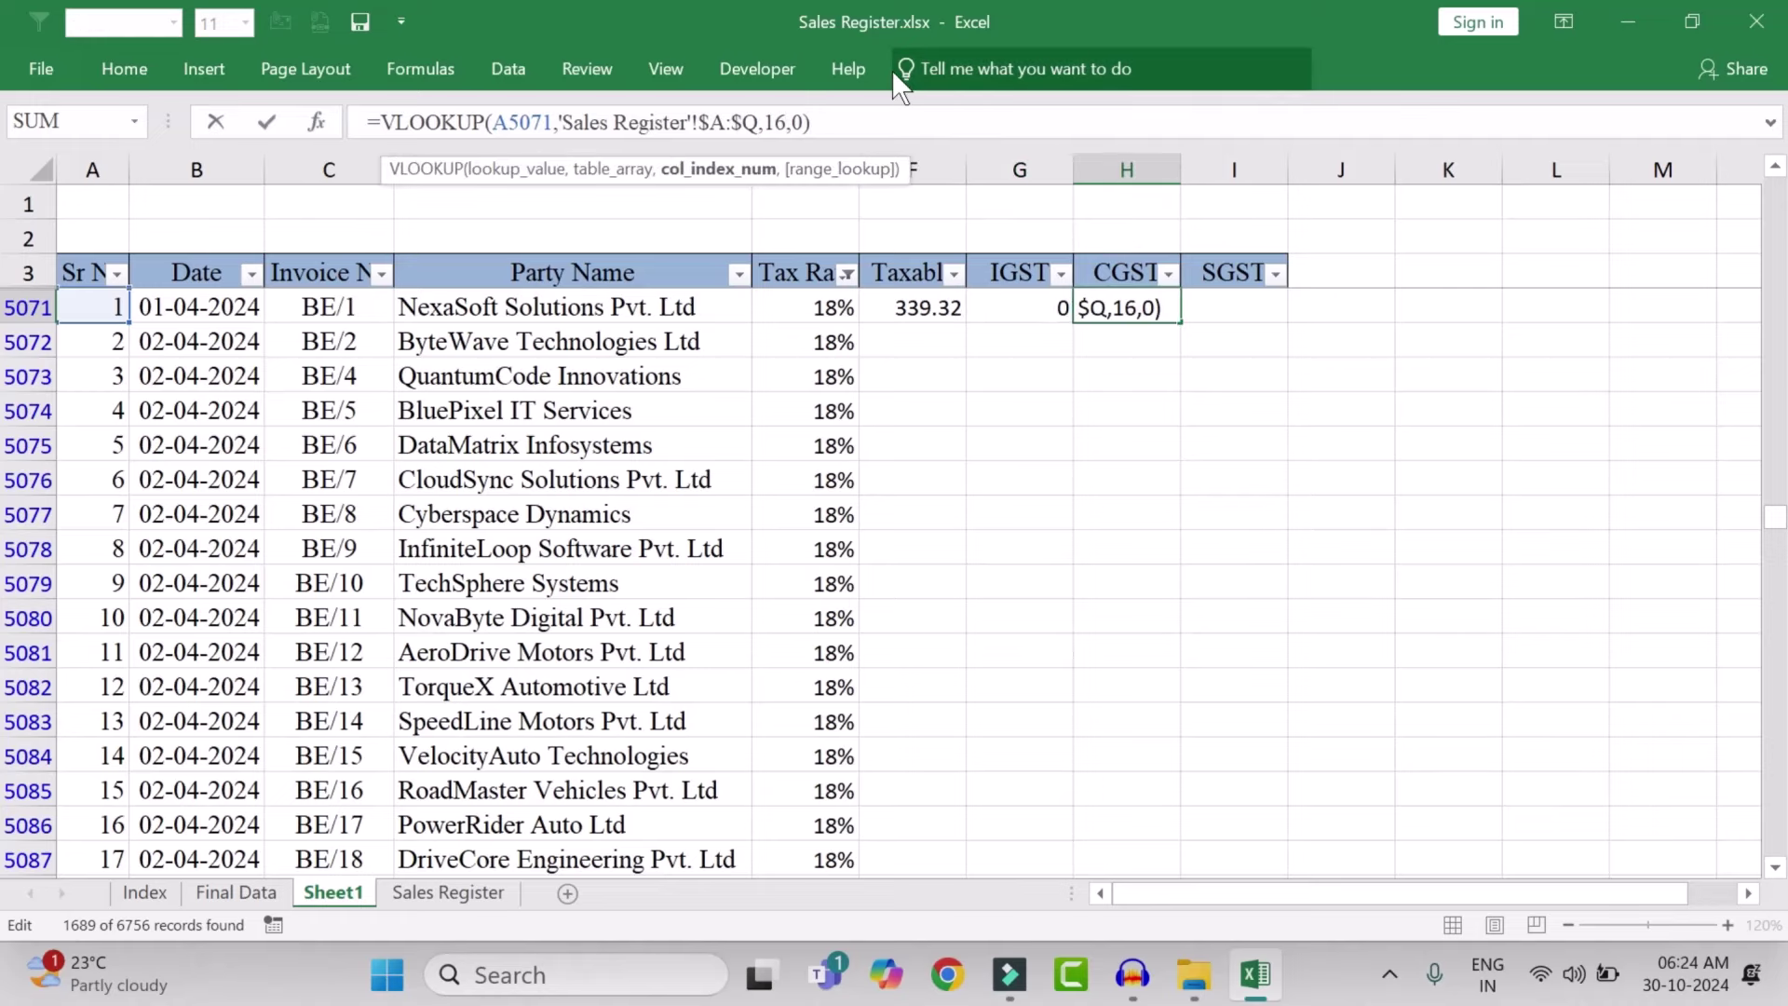
{"action": "key", "text": "Tab"}
Paste the lookup formula into the SGST cell I5071 with column index 17
{"action": "left_click", "coordinate": [668, 122]}
{"action": "key", "text": "ctrl+v"}
{"action": "left_click", "coordinate": [787, 122]}
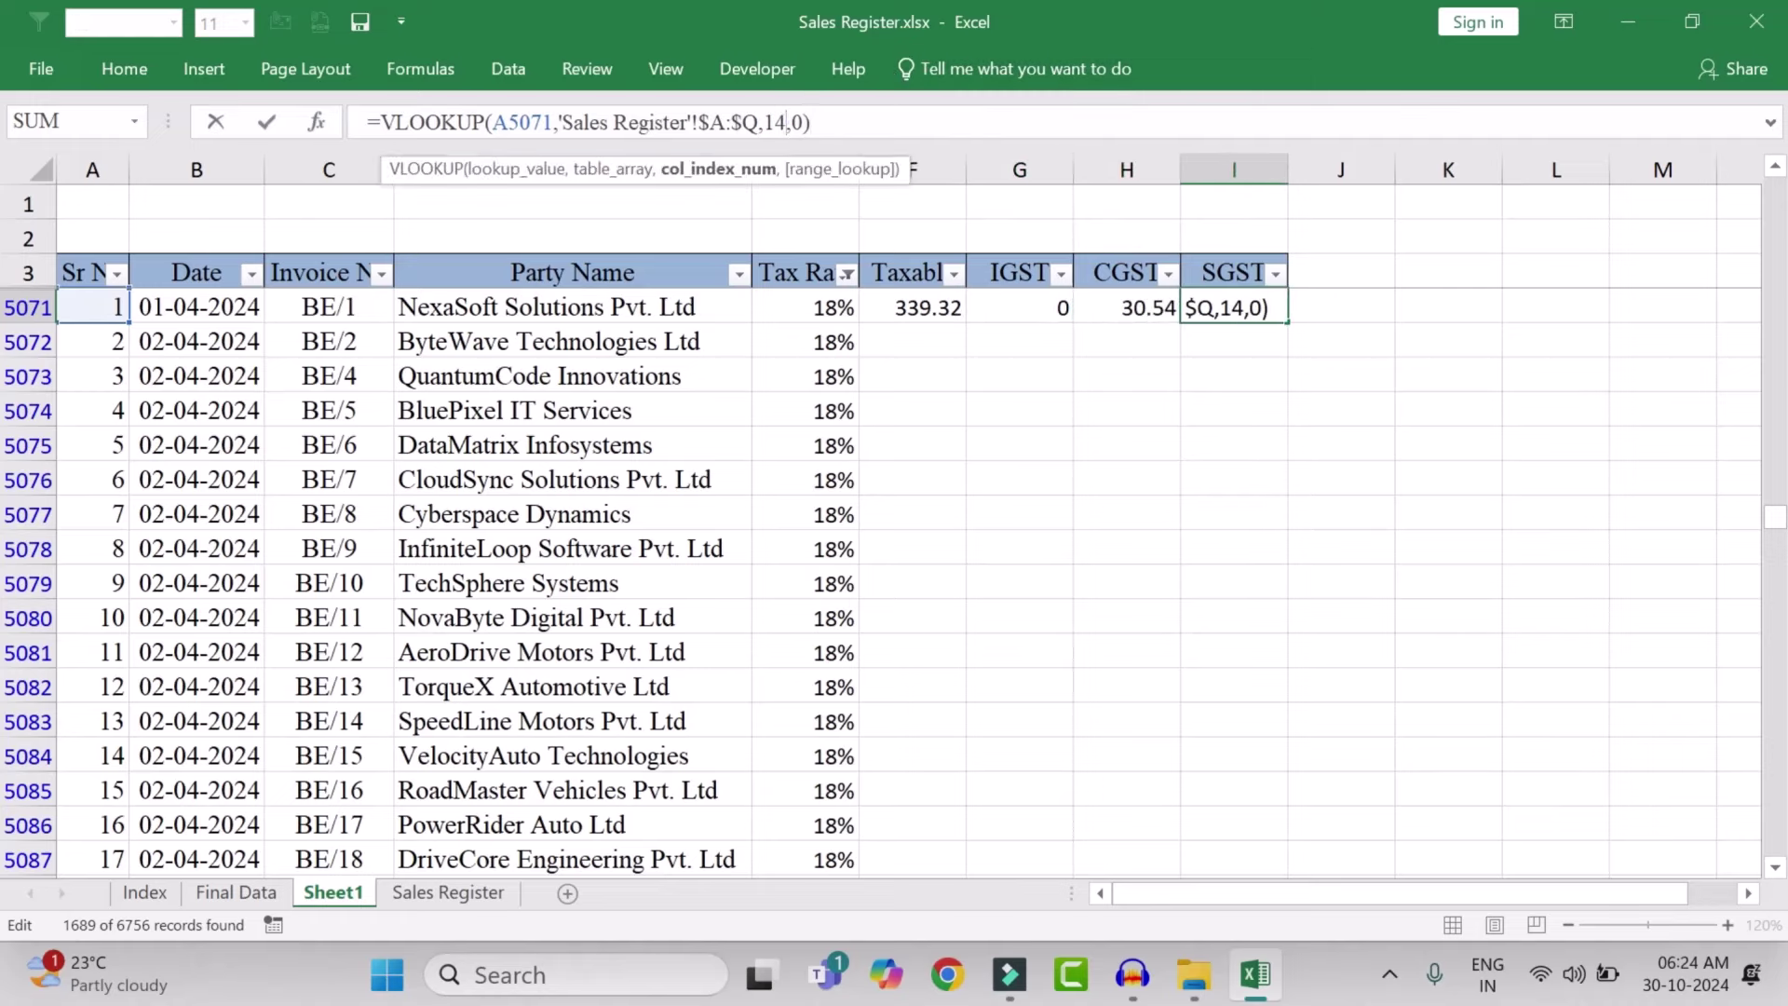
{"action": "double_click", "coordinate": [787, 122]}
{"action": "type", "text": "17"}
{"action": "key", "text": "Return"}
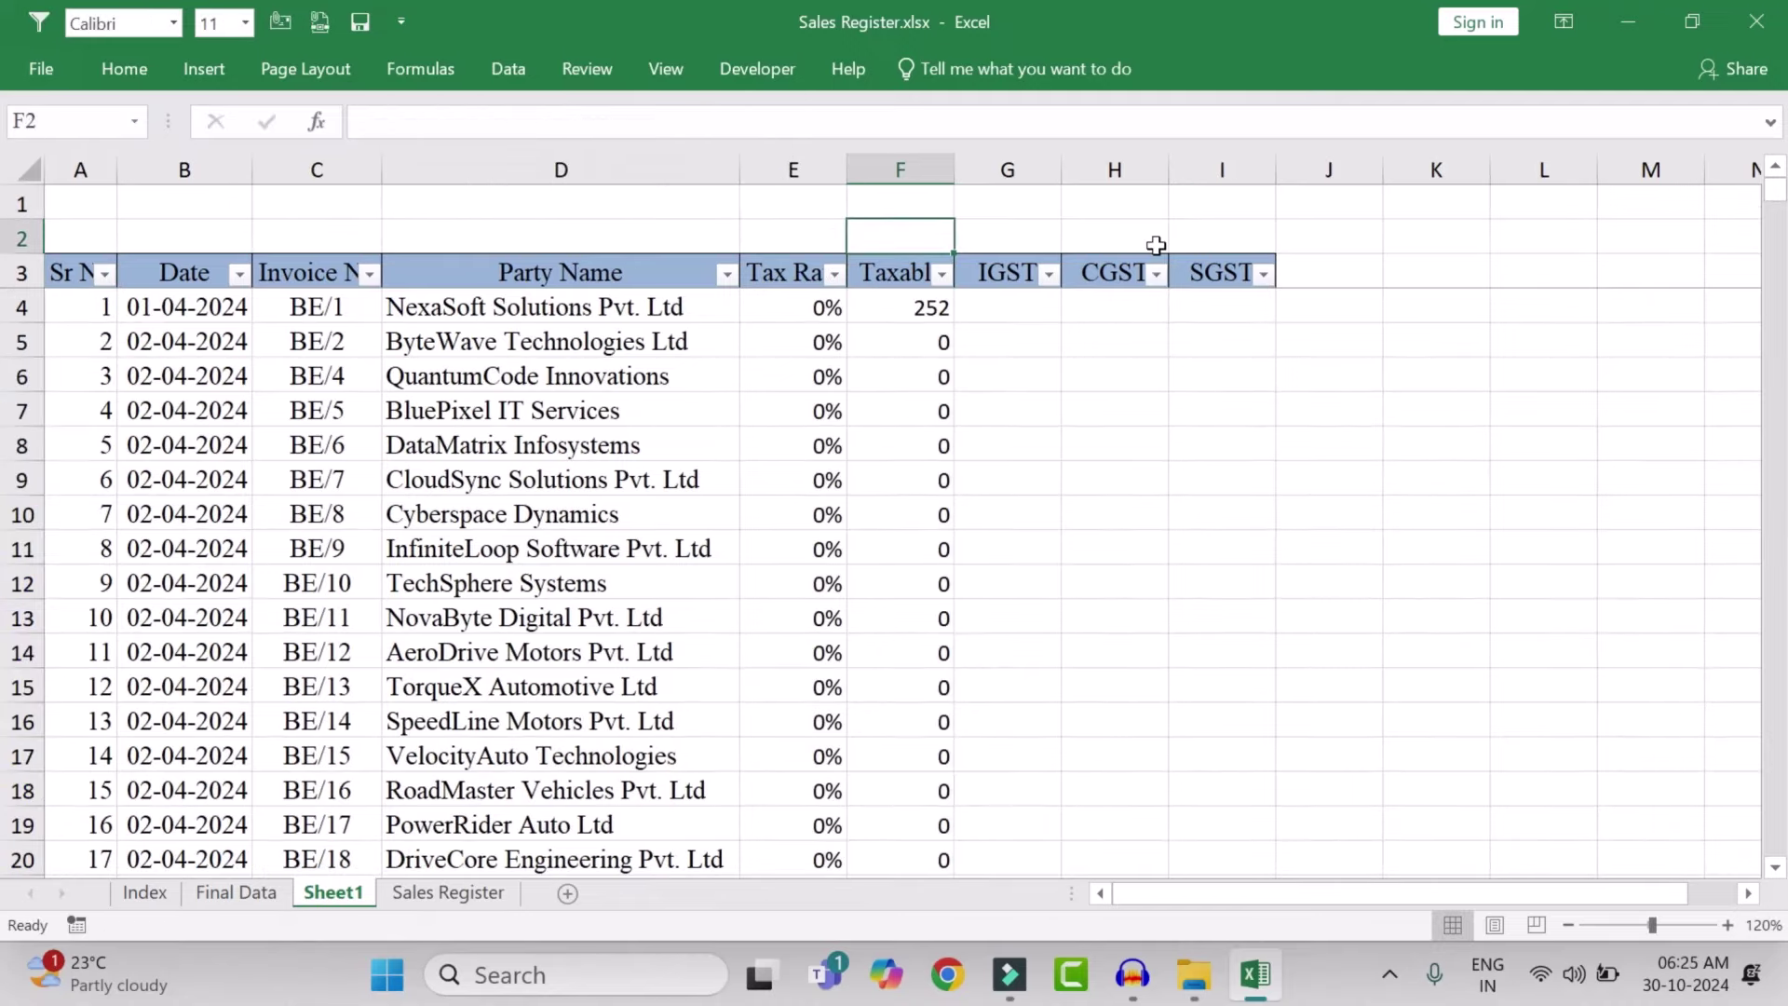
In F2 above the Taxable header, enter =SUBTOTAL(9,F4:F1048576) to total the column
{"action": "type", "text": "="}
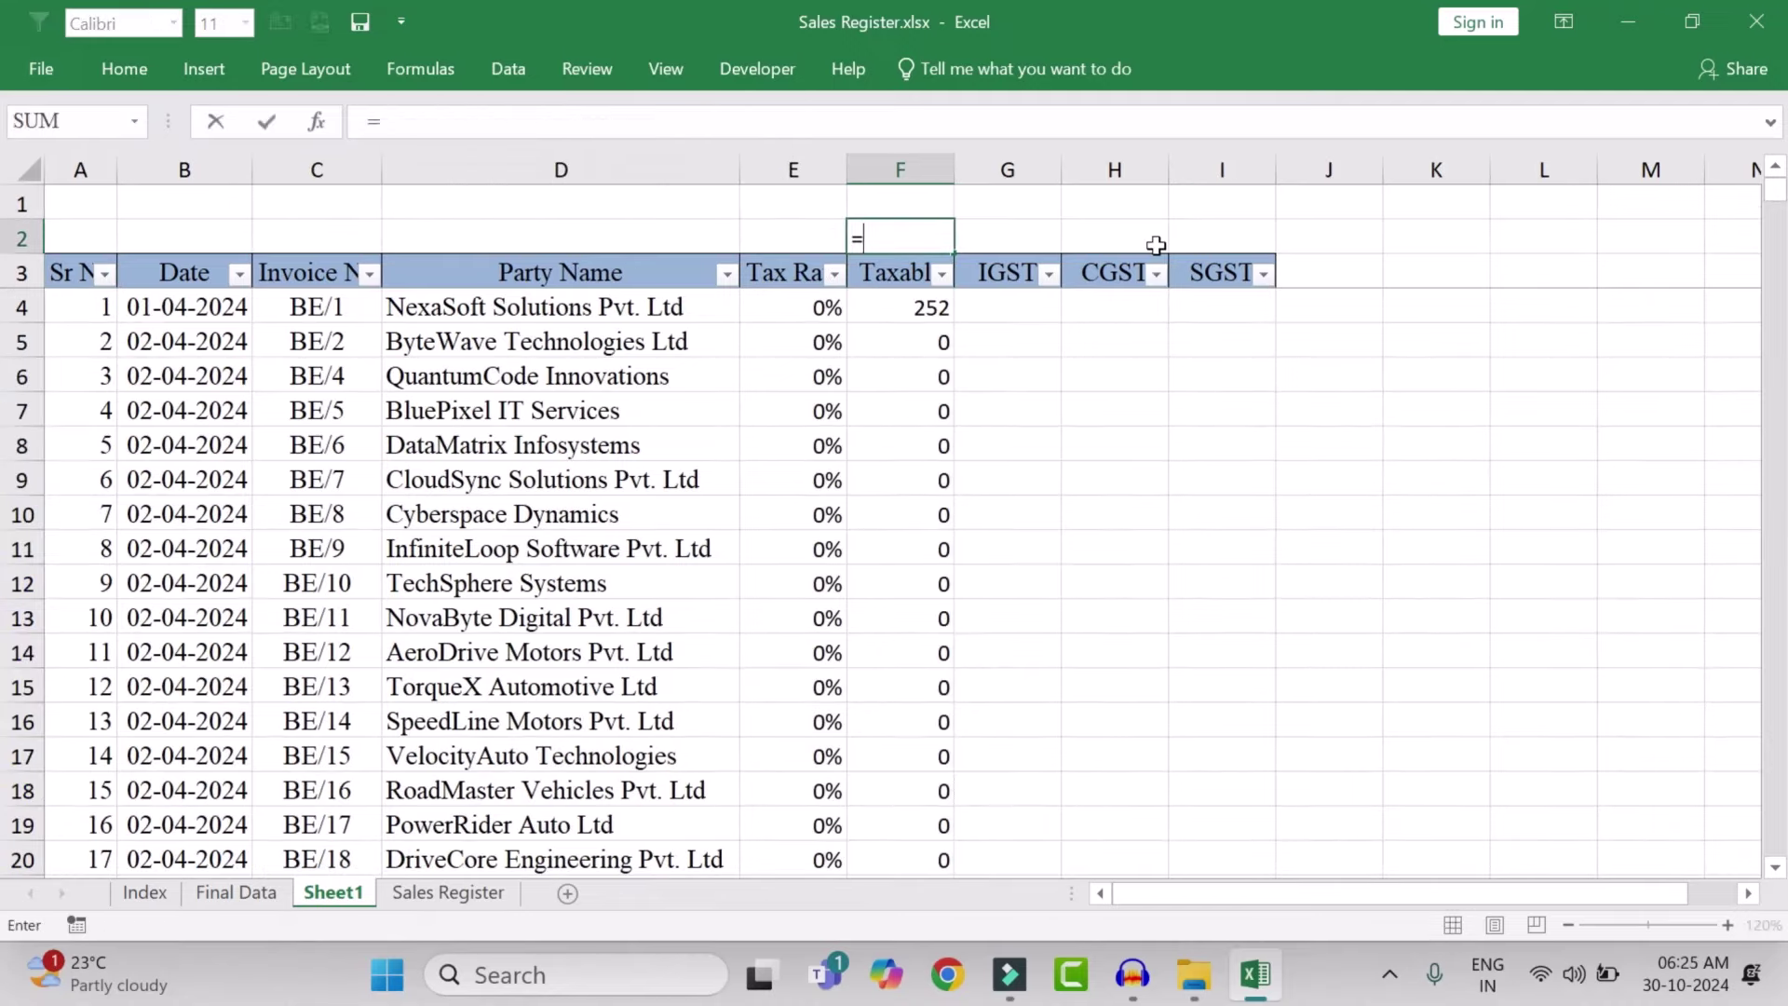
{"action": "type", "text": "SUBT"}
{"action": "key", "text": "Tab"}
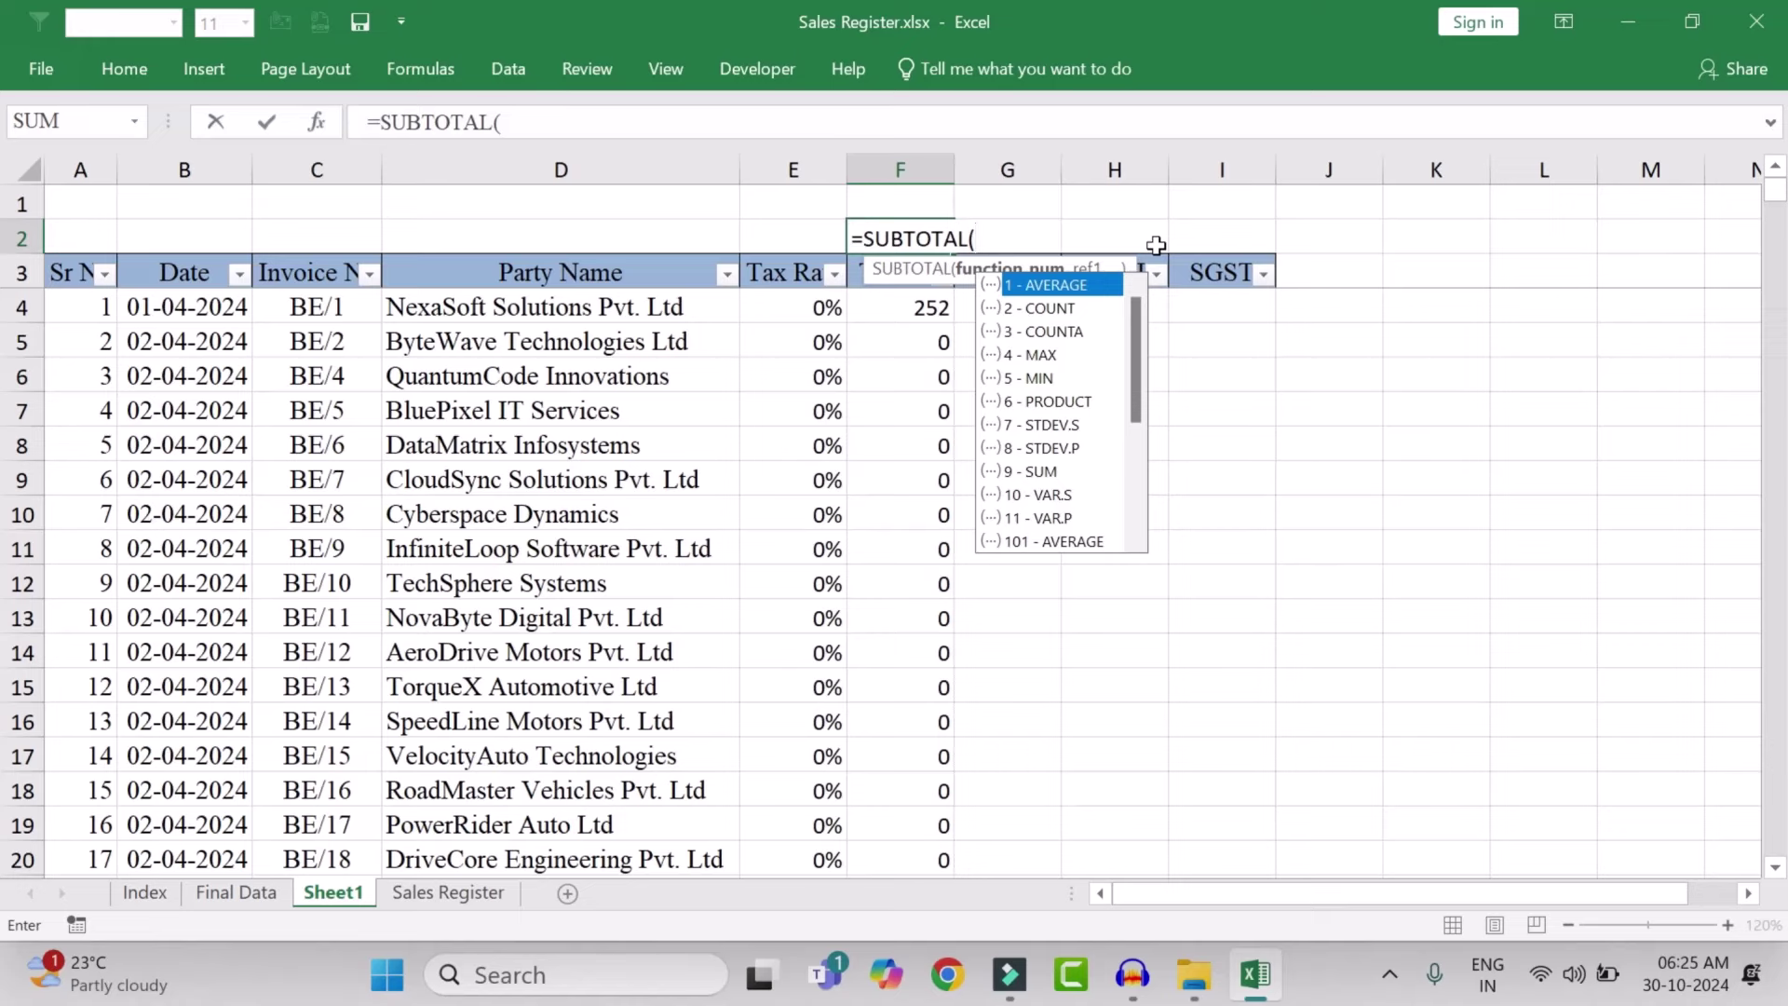
{"action": "type", "text": "9,"}
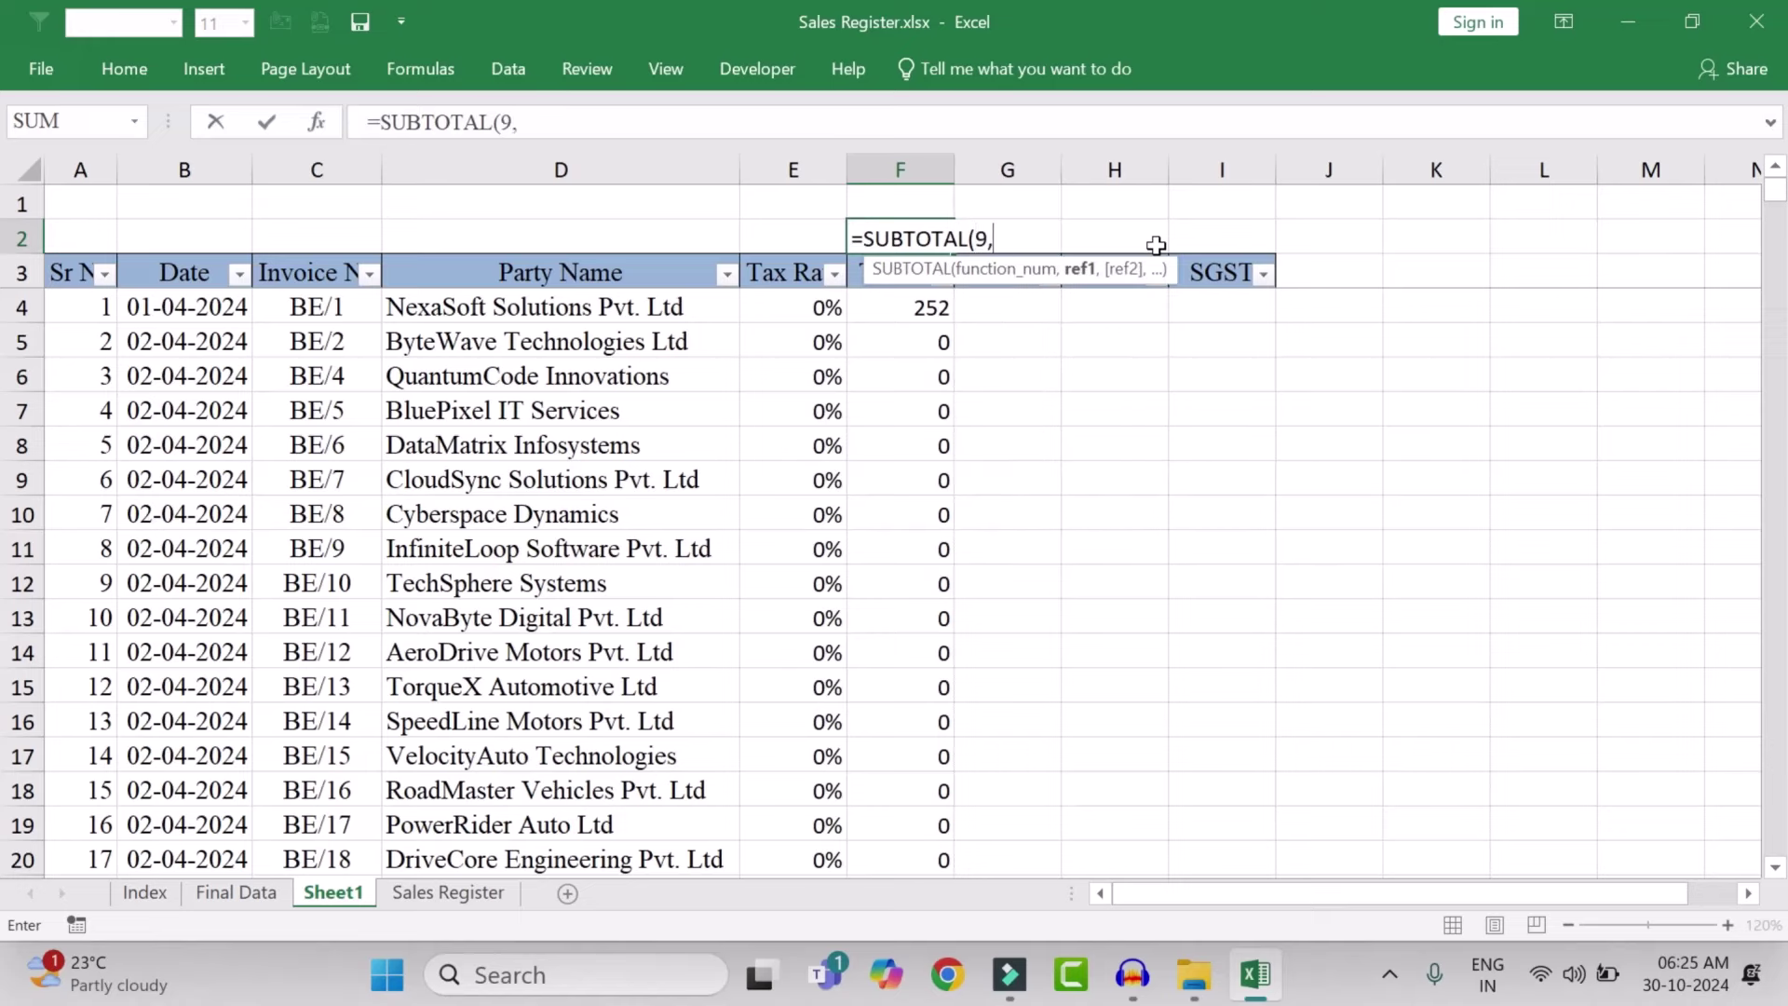
{"action": "key", "text": "Down"}
{"action": "key", "text": "Down"}
{"action": "key", "text": "ctrl+shift+Down"}
{"action": "key", "text": "ctrl+shift+Down"}
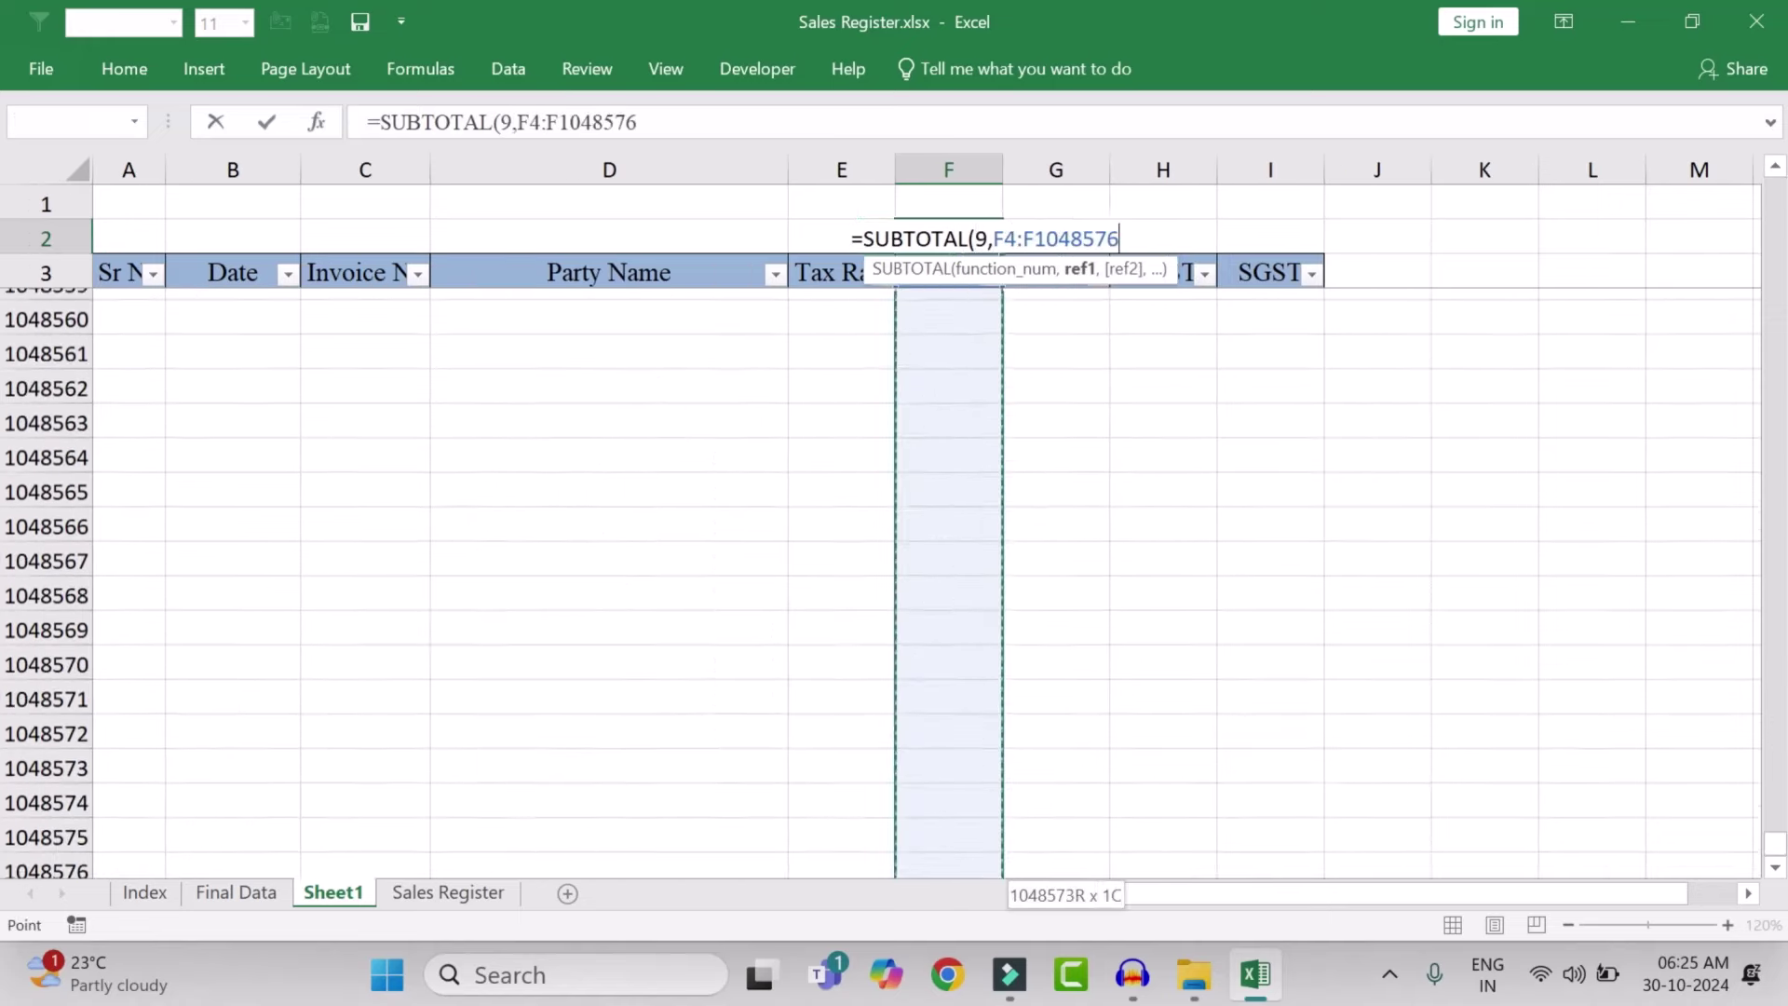
{"action": "type", "text": ")"}
{"action": "key", "text": "Return"}
{"action": "key", "text": "Down"}
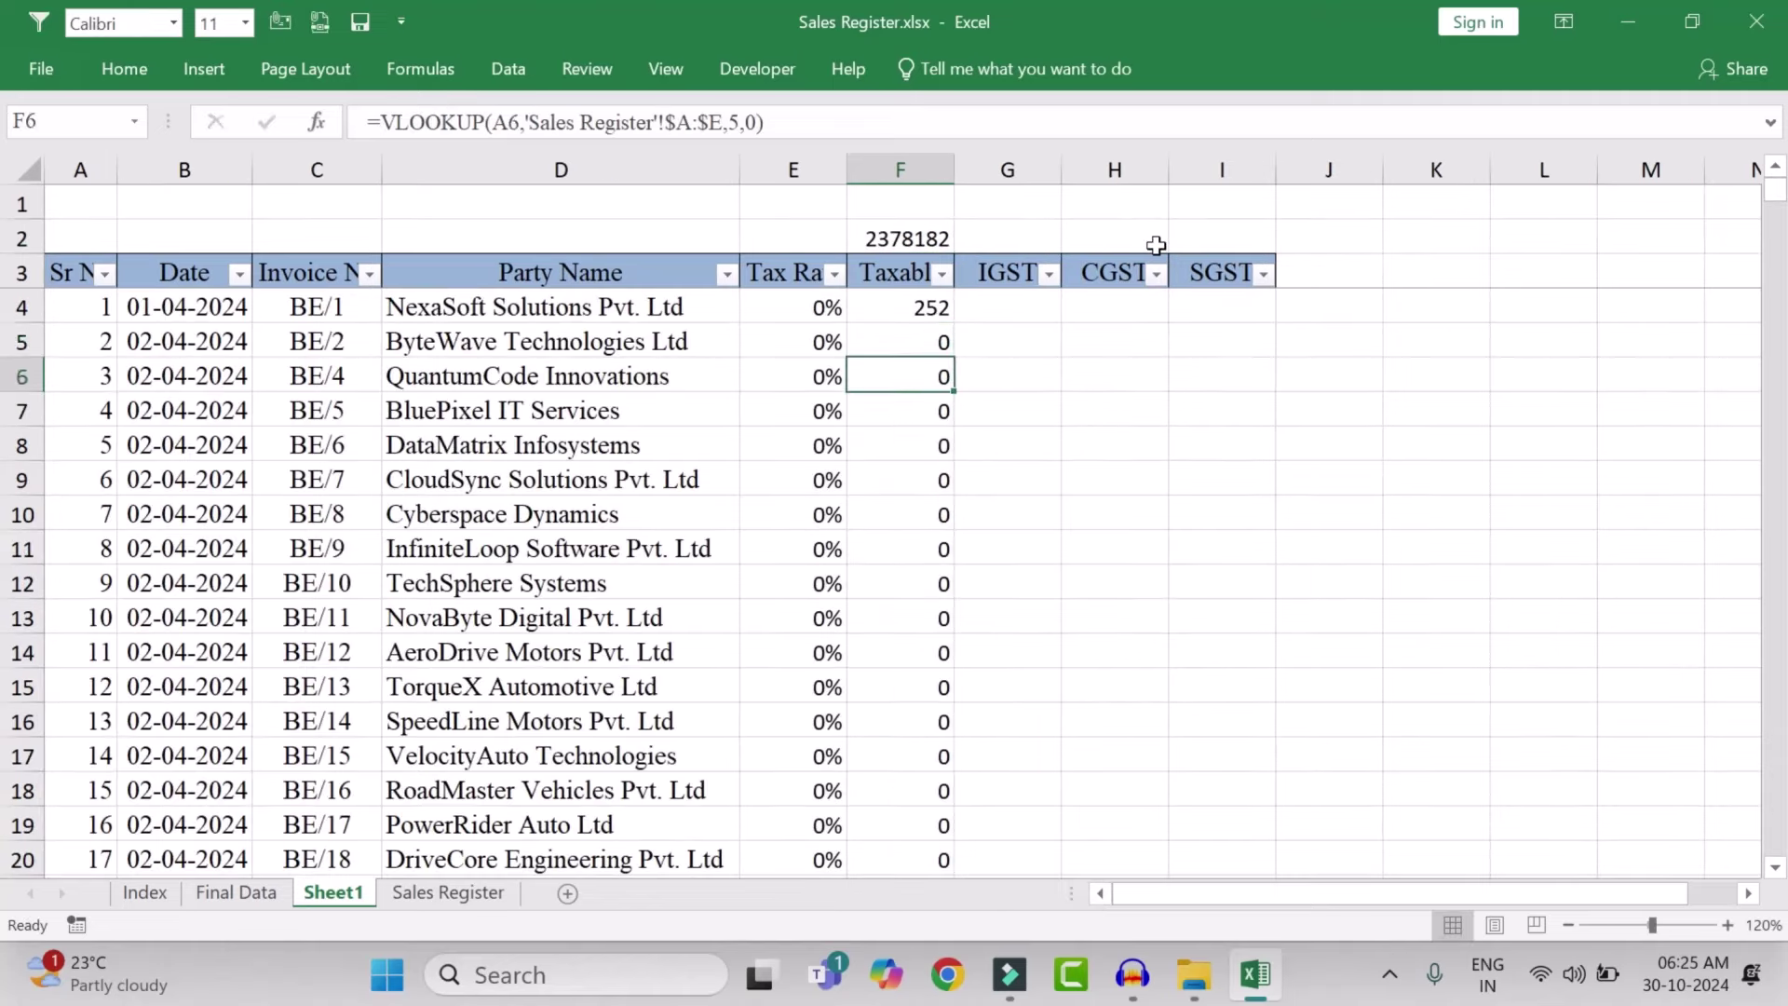
Copy the F2 subtotal formula across G2:I2 to total the IGST, CGST and SGST columns
{"action": "key", "text": "Up"}
{"action": "key", "text": "Up"}
{"action": "key", "text": "ctrl+c"}
{"action": "key", "text": "shift+Right"}
{"action": "key", "text": "shift+Right"}
{"action": "key", "text": "shift+Right"}
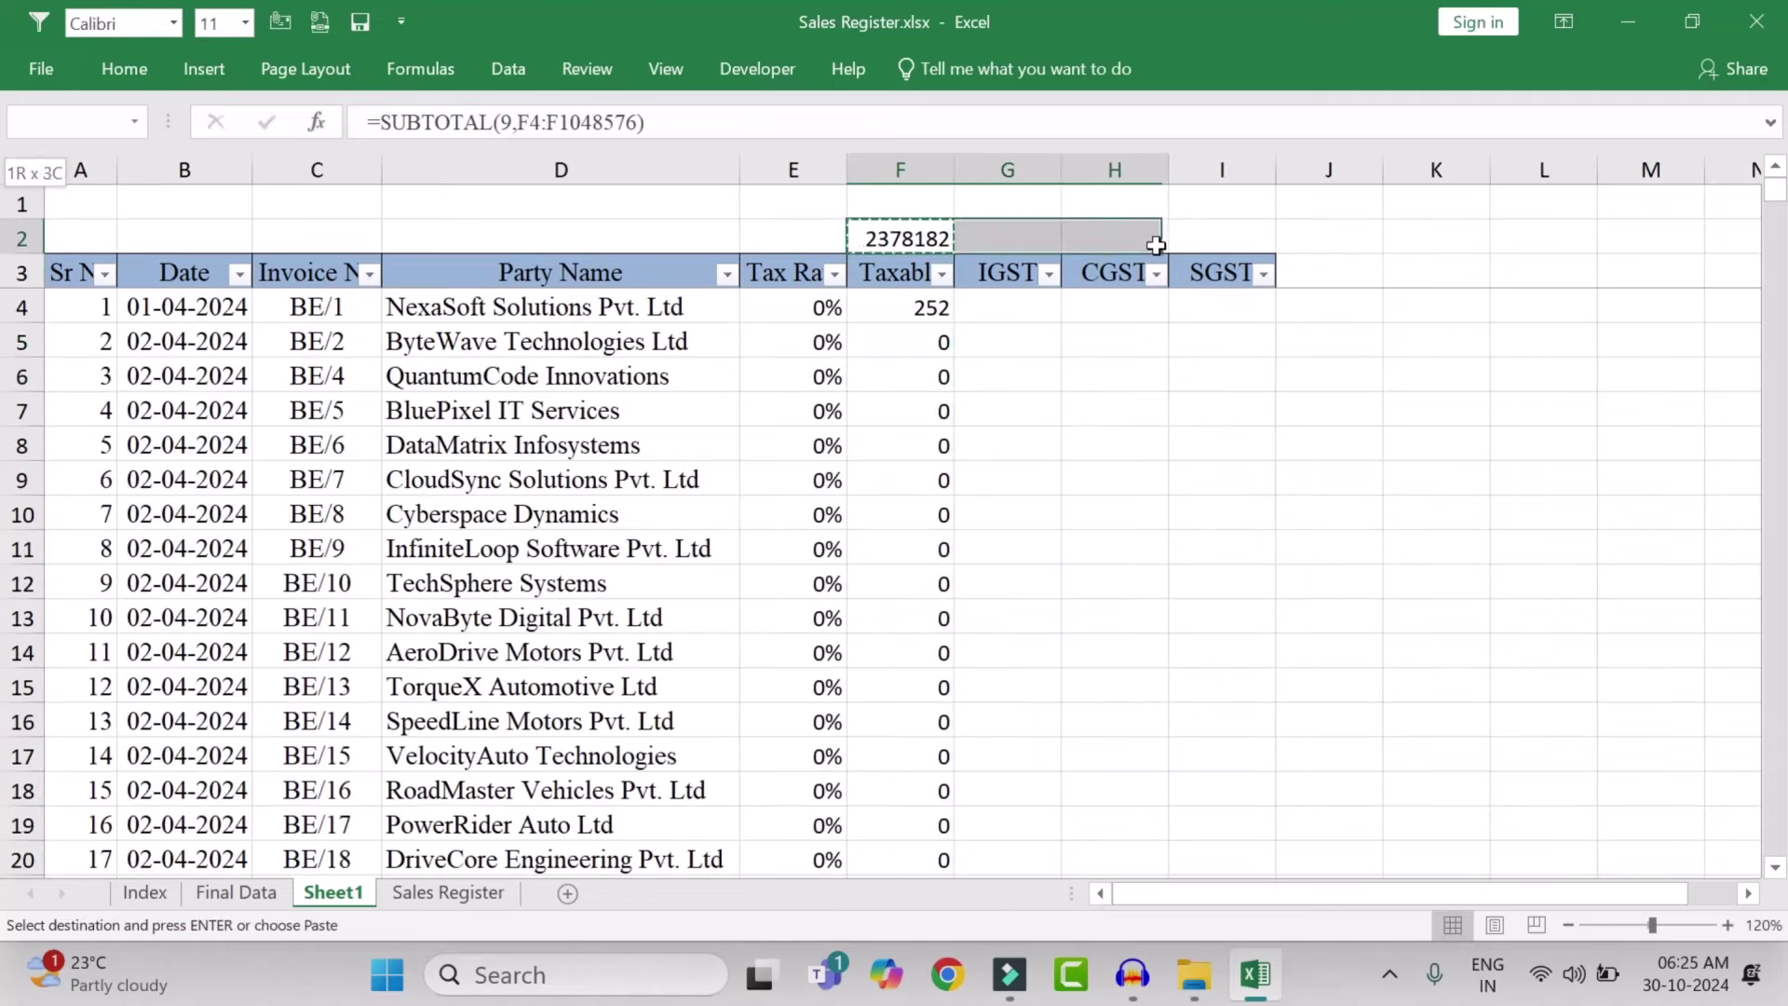
{"action": "key", "text": "ctrl+v"}
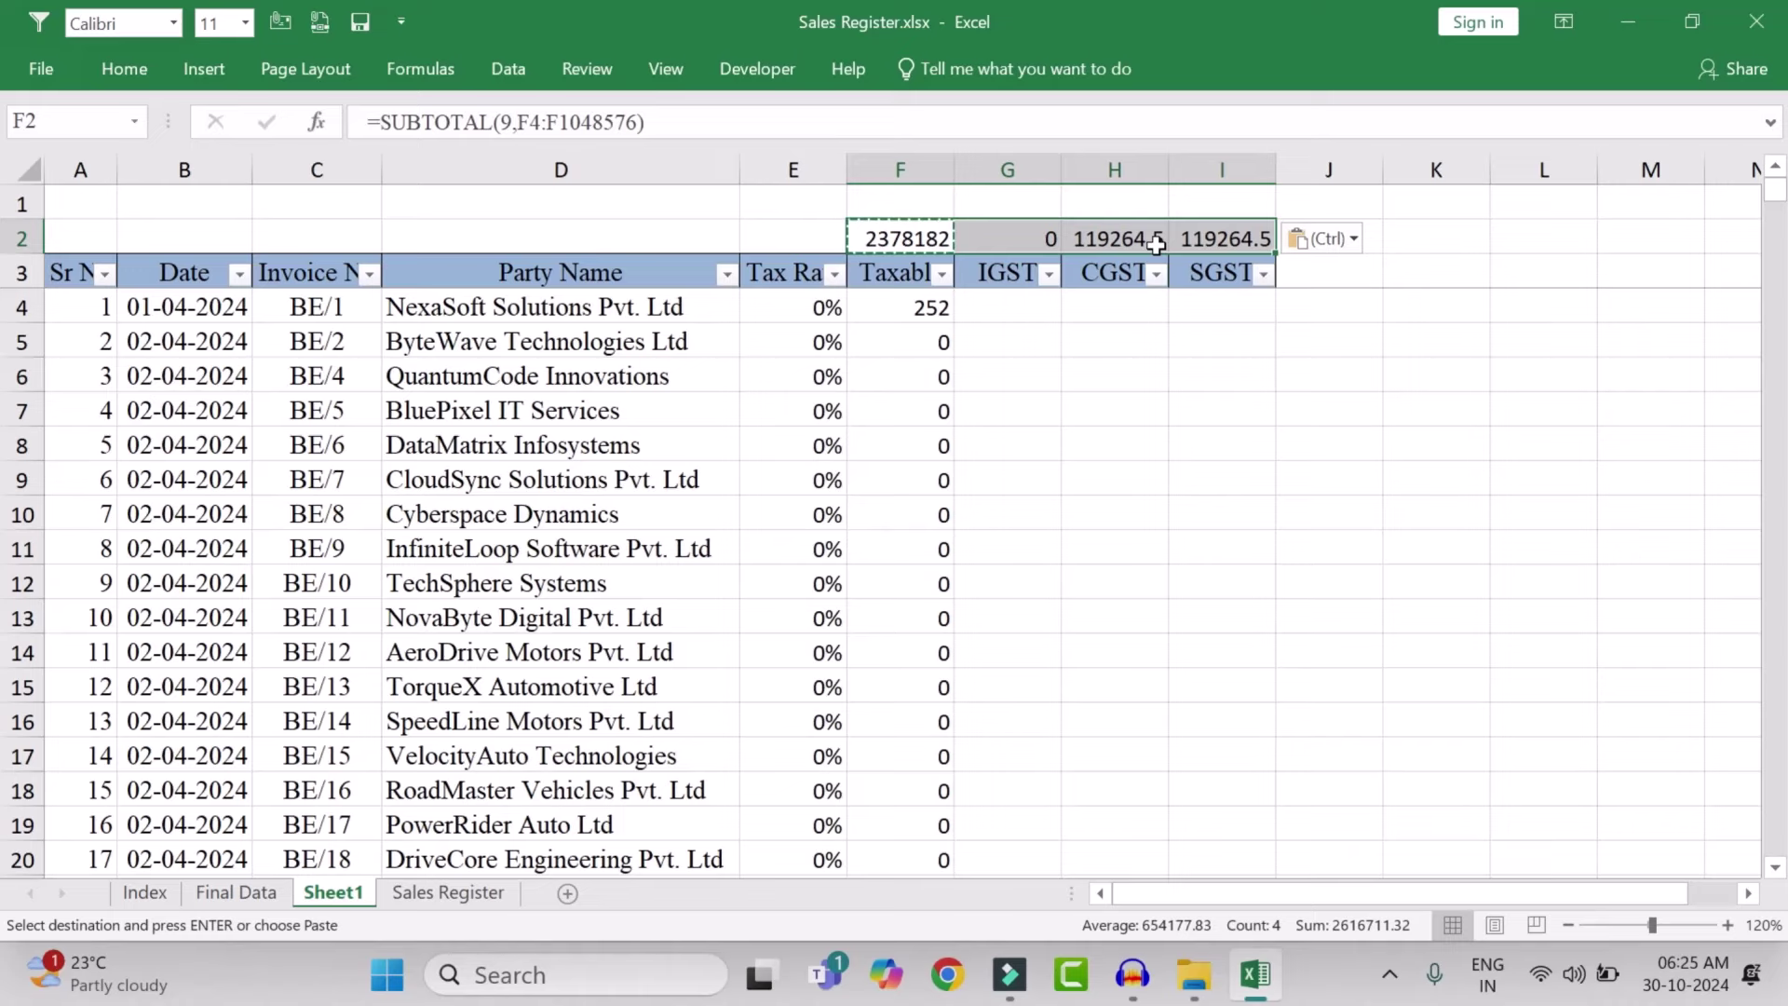
Format columns F to I in comma style without decimal places
{"action": "key", "text": "ctrl+space"}
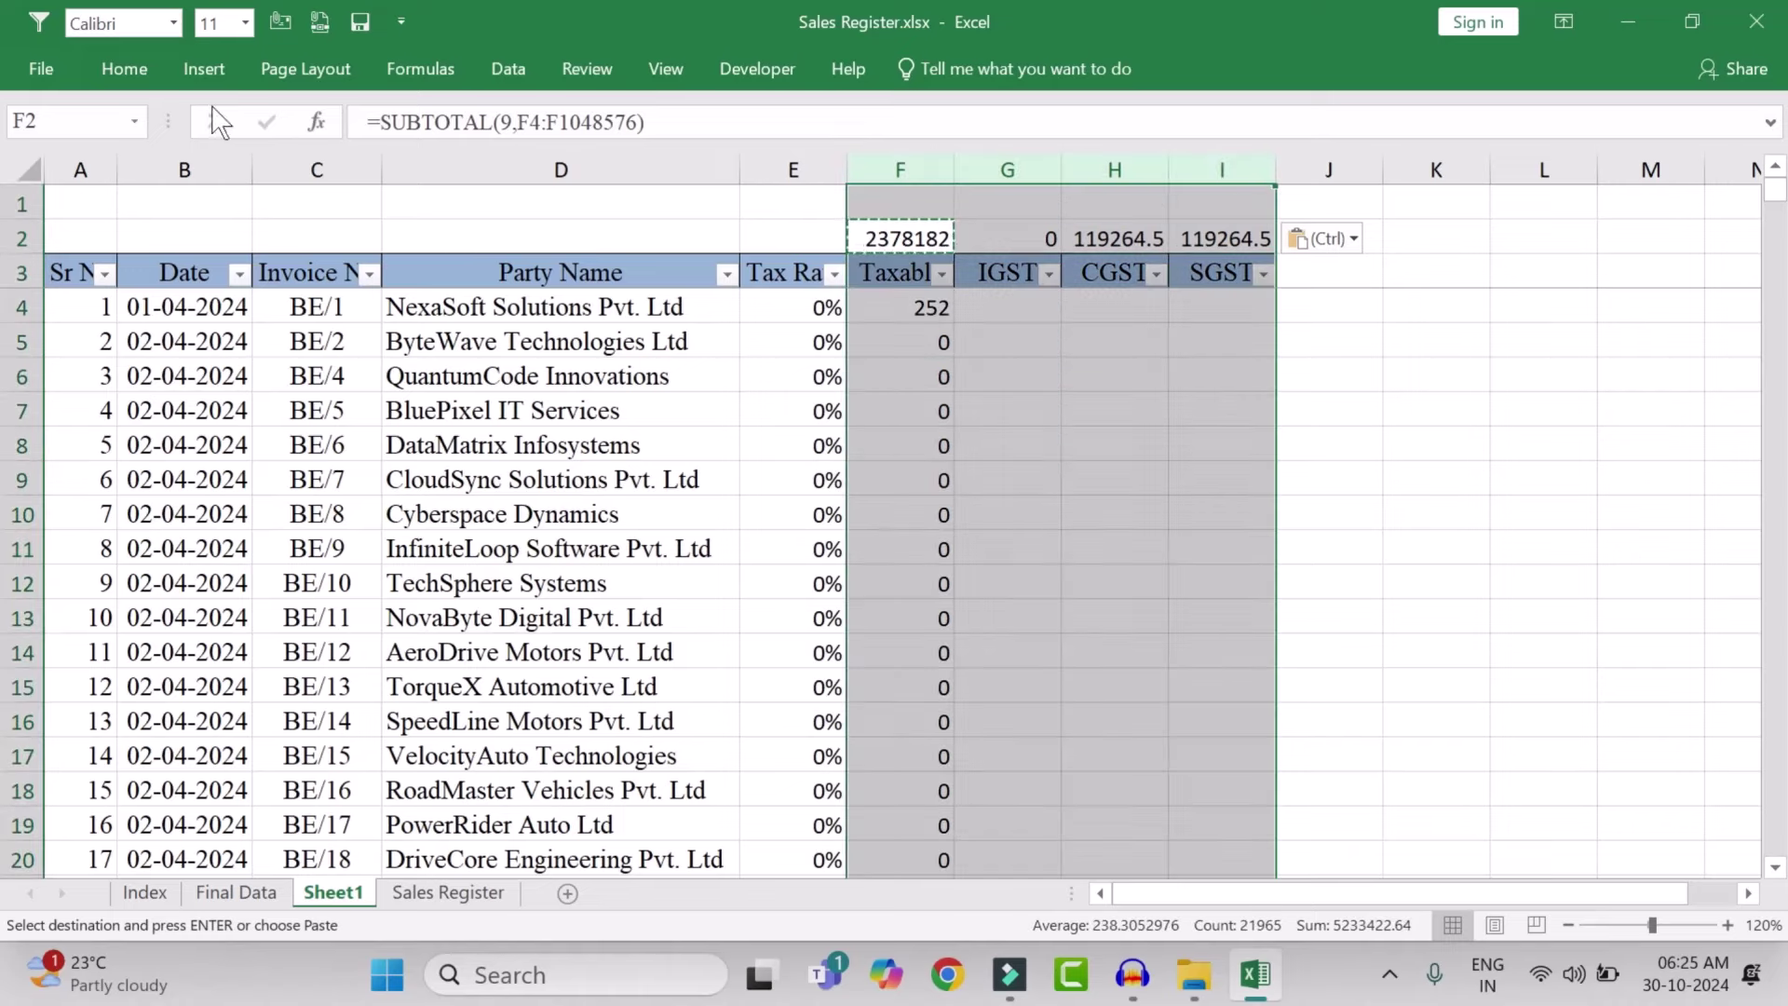
{"action": "left_click", "coordinate": [124, 68]}
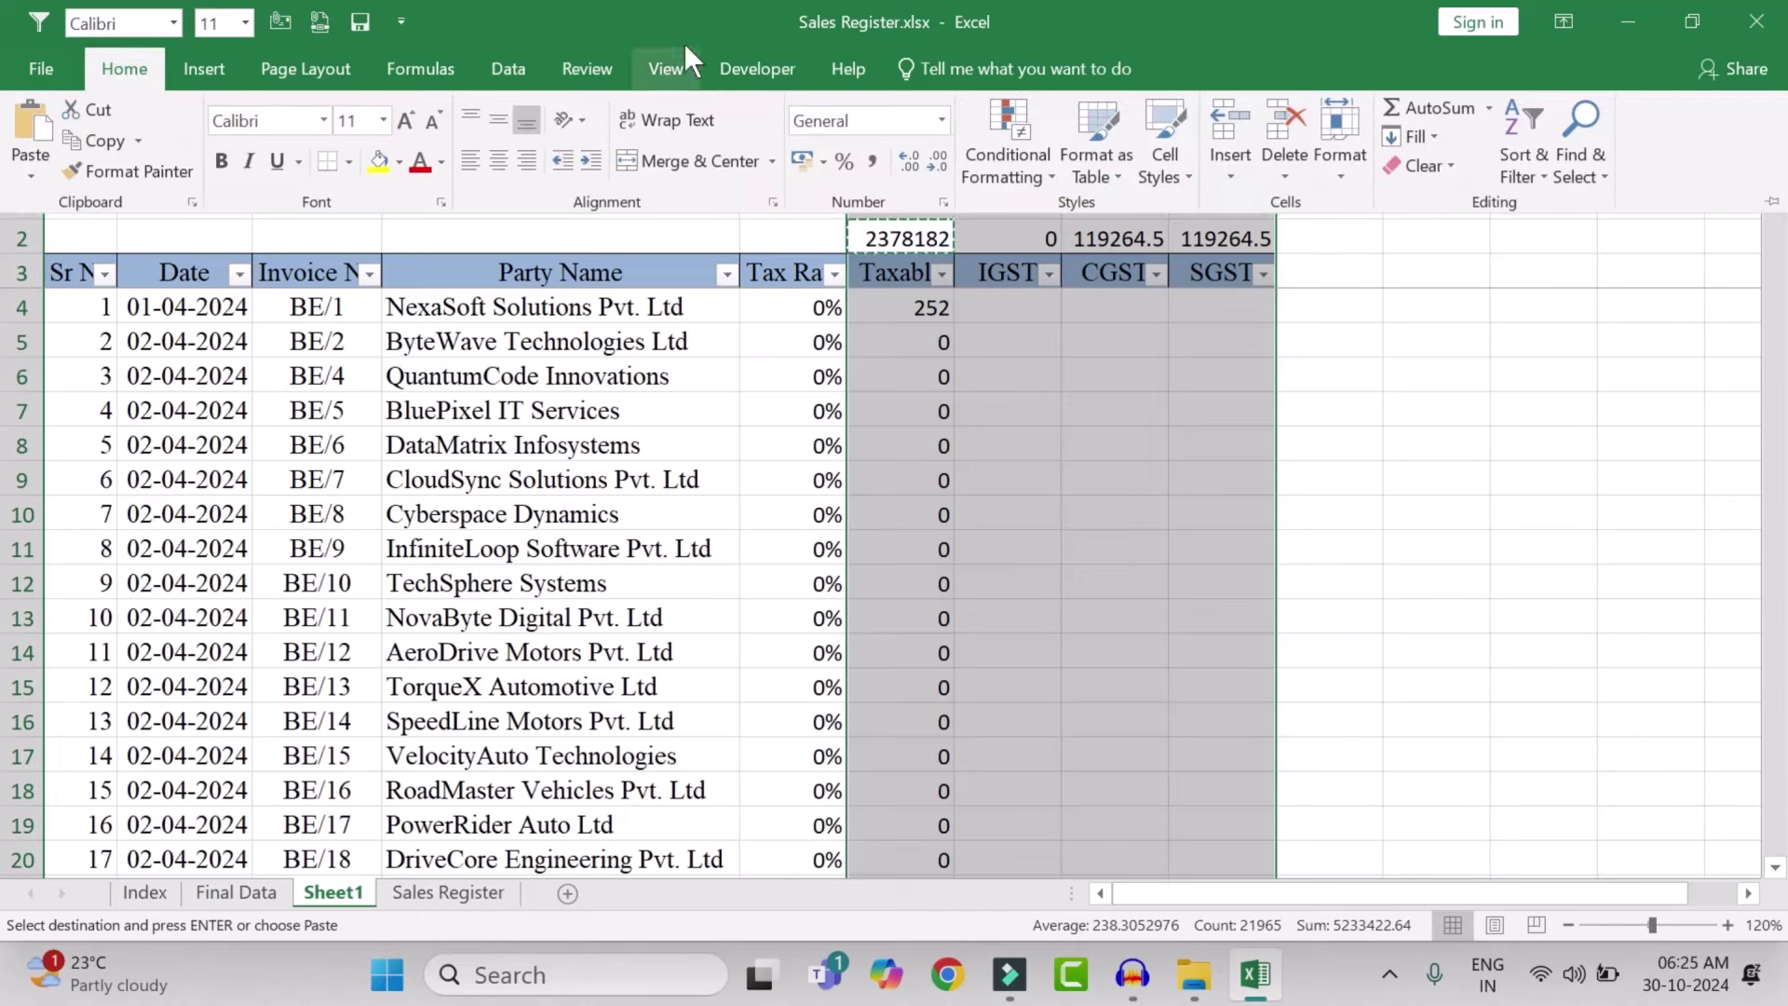
{"action": "left_click", "coordinate": [873, 162]}
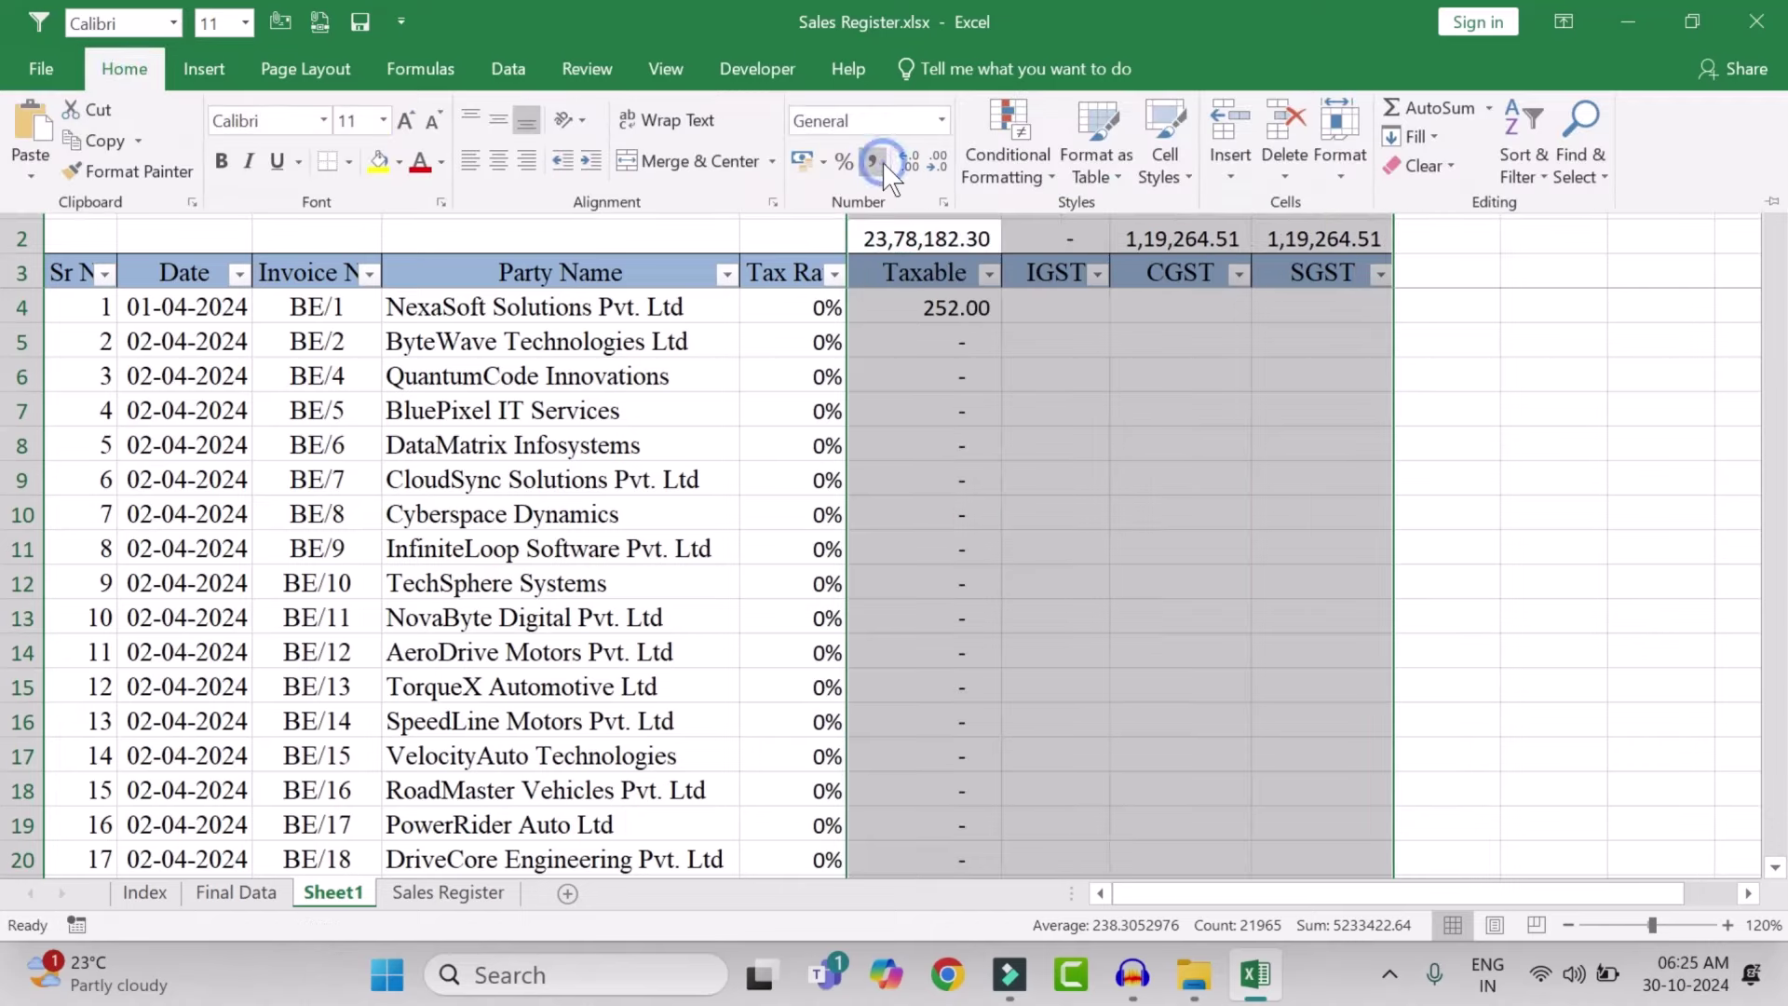
{"action": "left_click", "coordinate": [941, 161]}
{"action": "left_click", "coordinate": [941, 160]}
{"action": "left_click", "coordinate": [940, 376]}
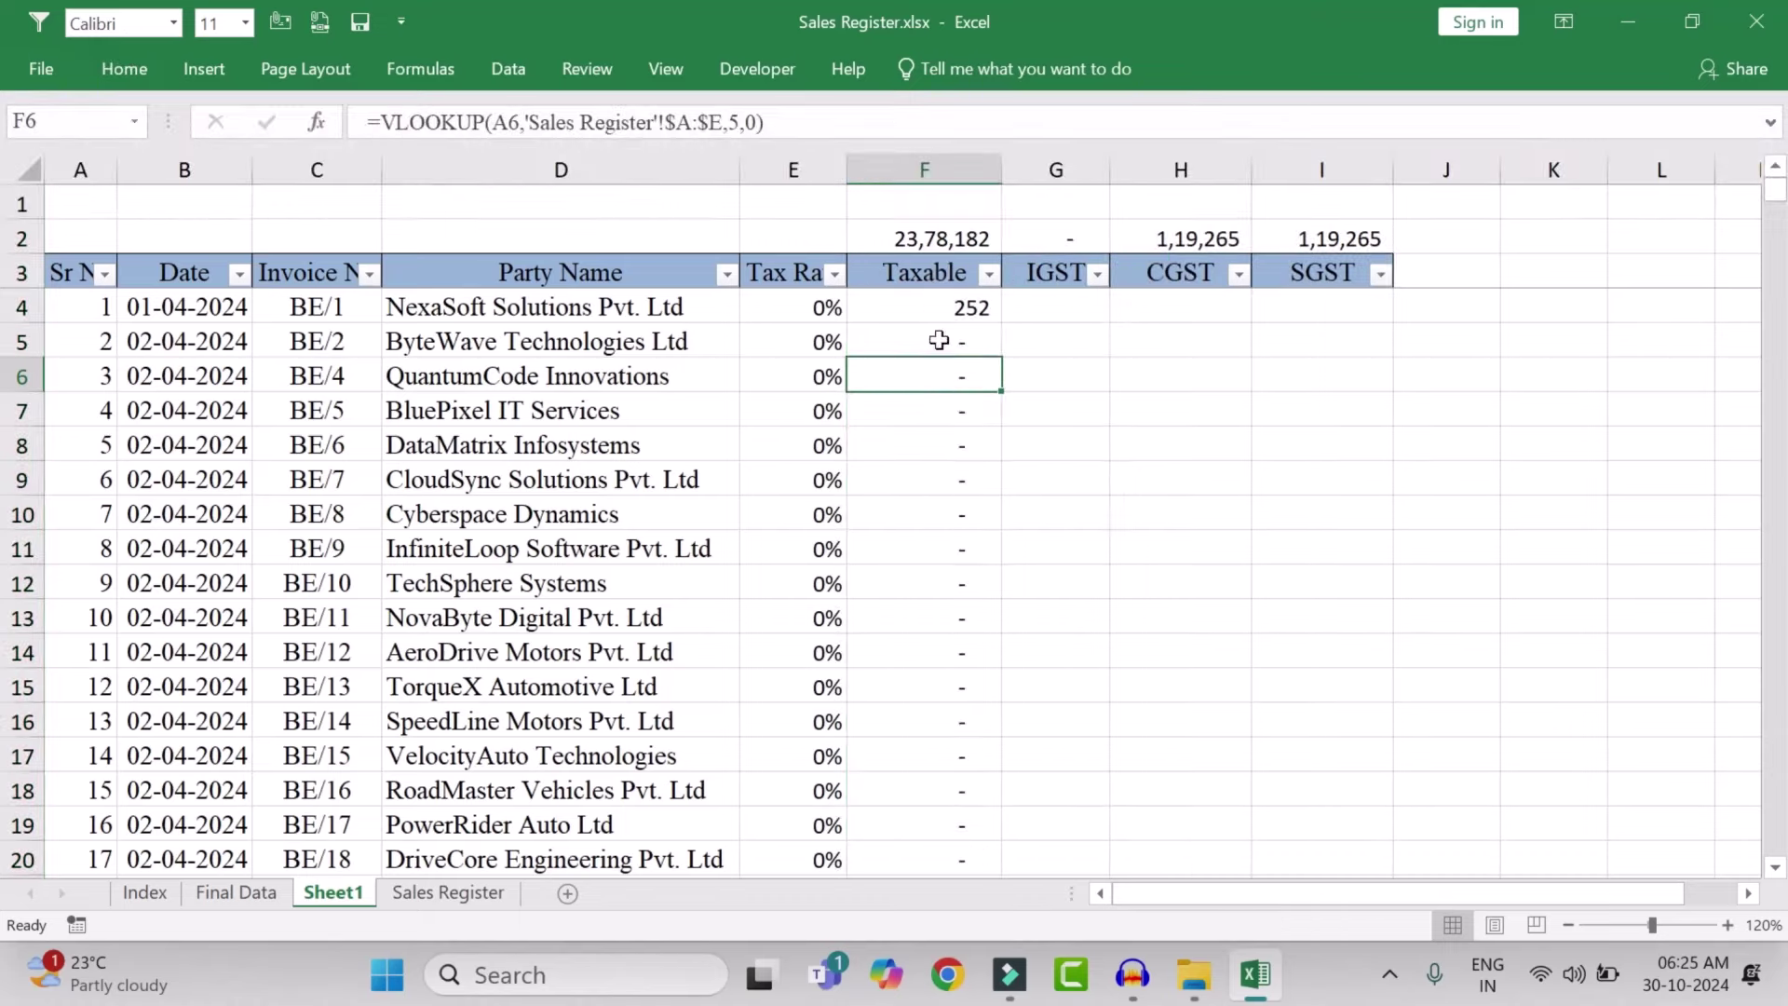
Check the Sheet1 taxable total against the sum of the Sales Register's taxable totals in E2, F2, J2 and N2
{"action": "left_click", "coordinate": [927, 247]}
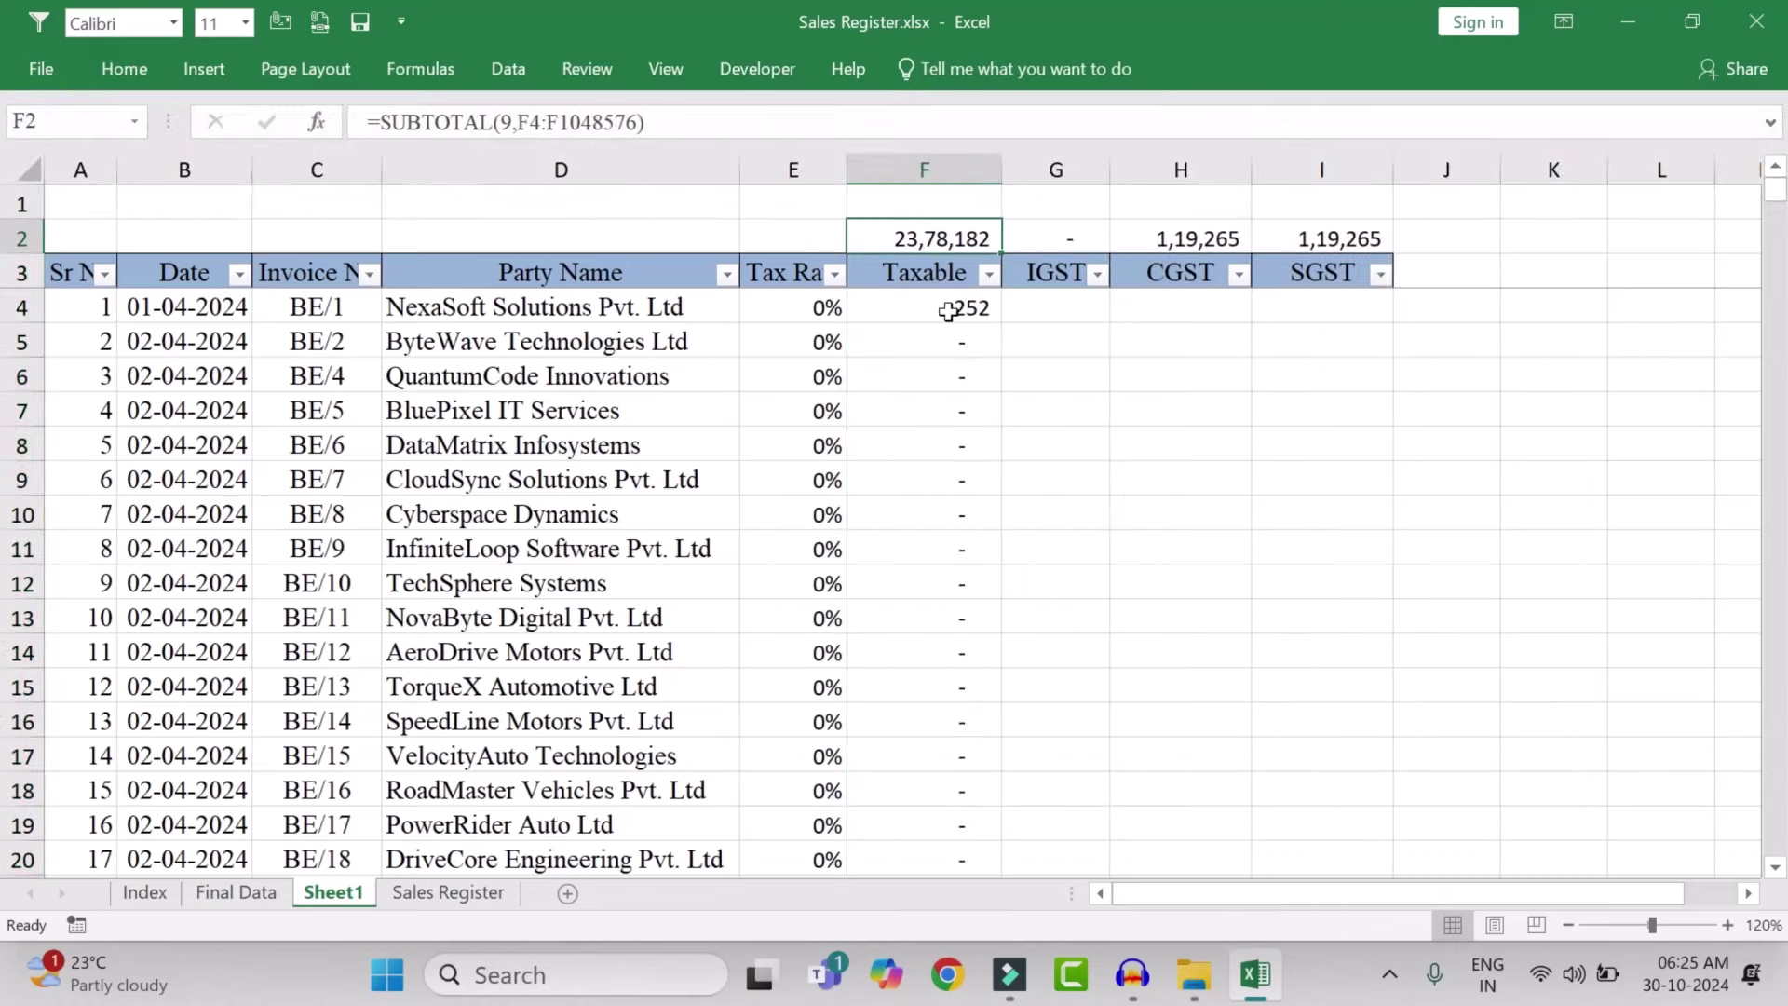
{"action": "left_click", "coordinate": [448, 892]}
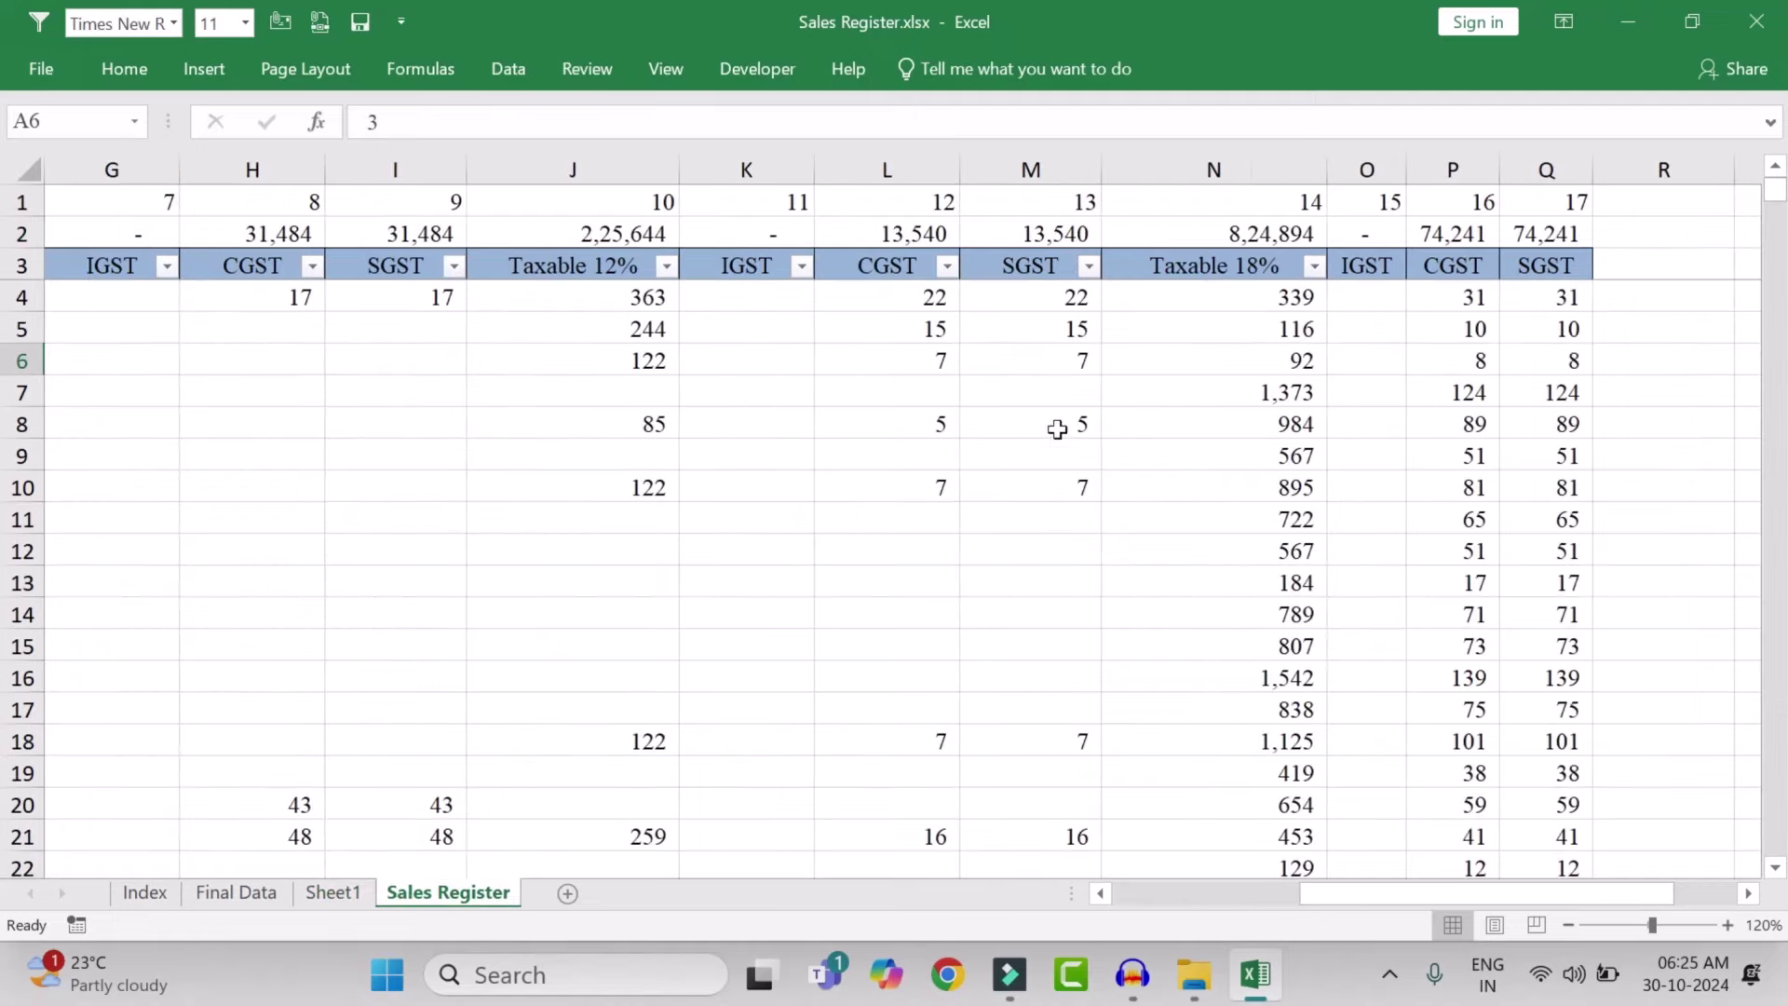
{"action": "scroll", "coordinate": [1425, 927], "scroll_direction": "left", "scroll_amount": 3}
{"action": "left_click", "coordinate": [511, 233]}
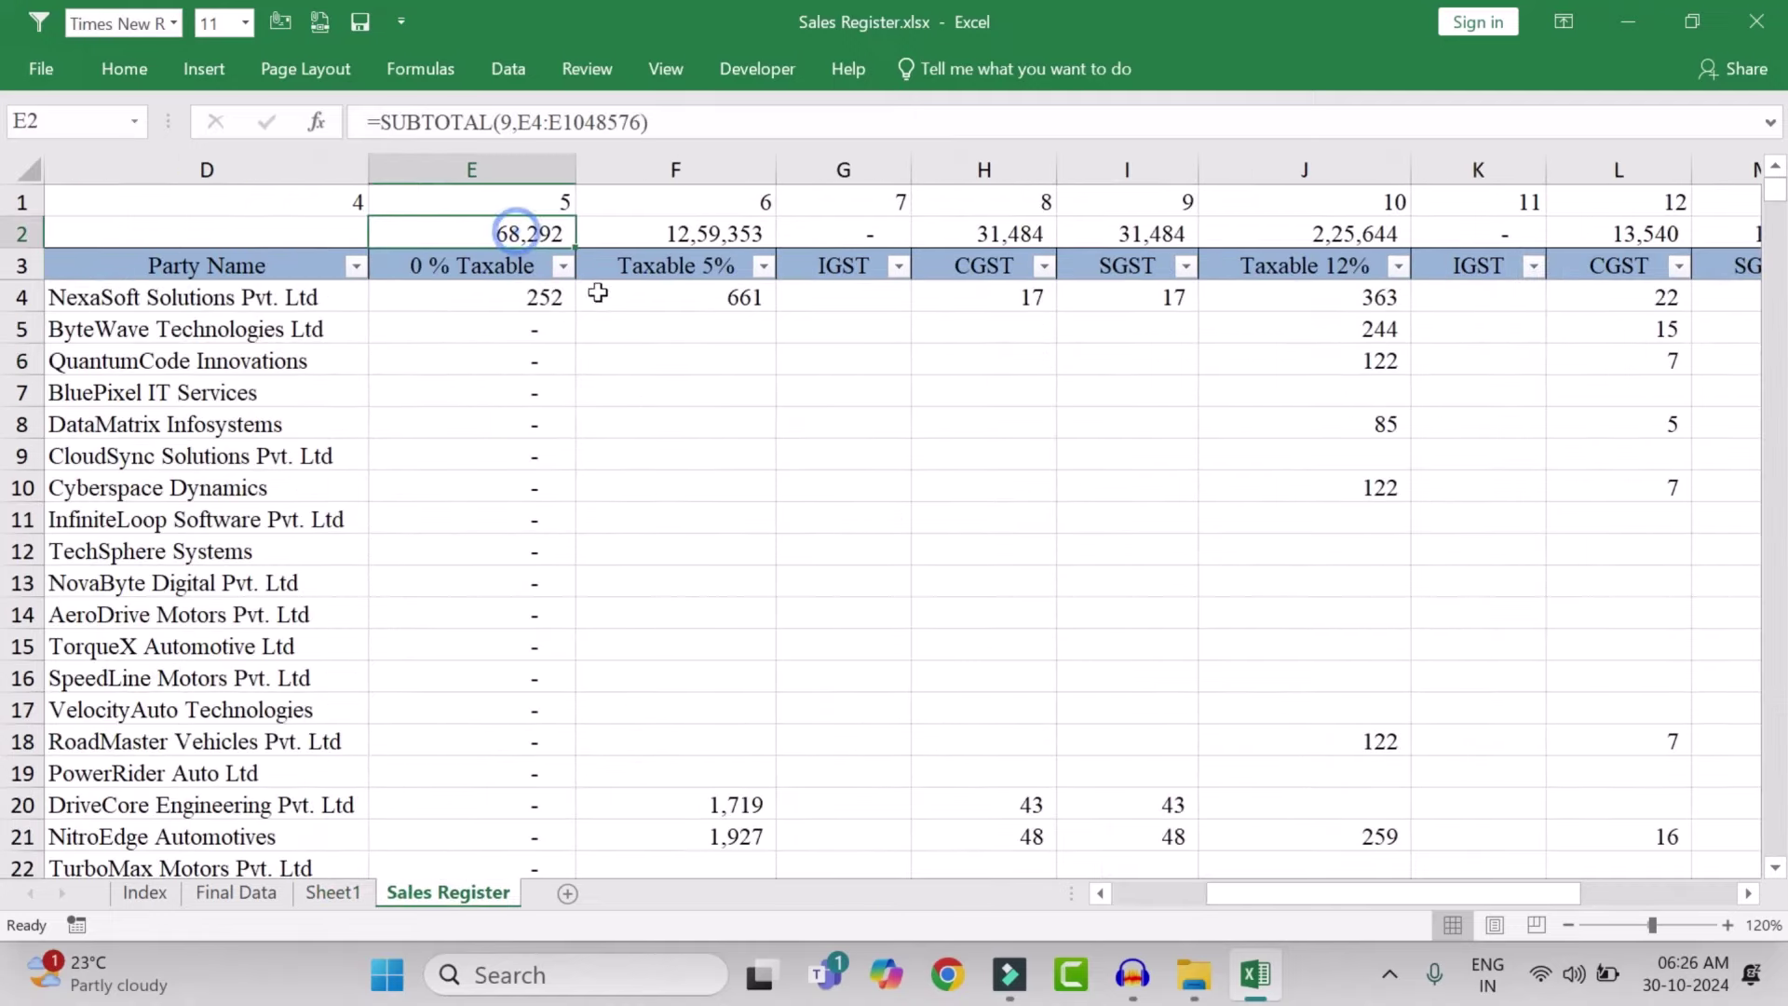
{"action": "left_click", "coordinate": [736, 233], "text": "ctrl"}
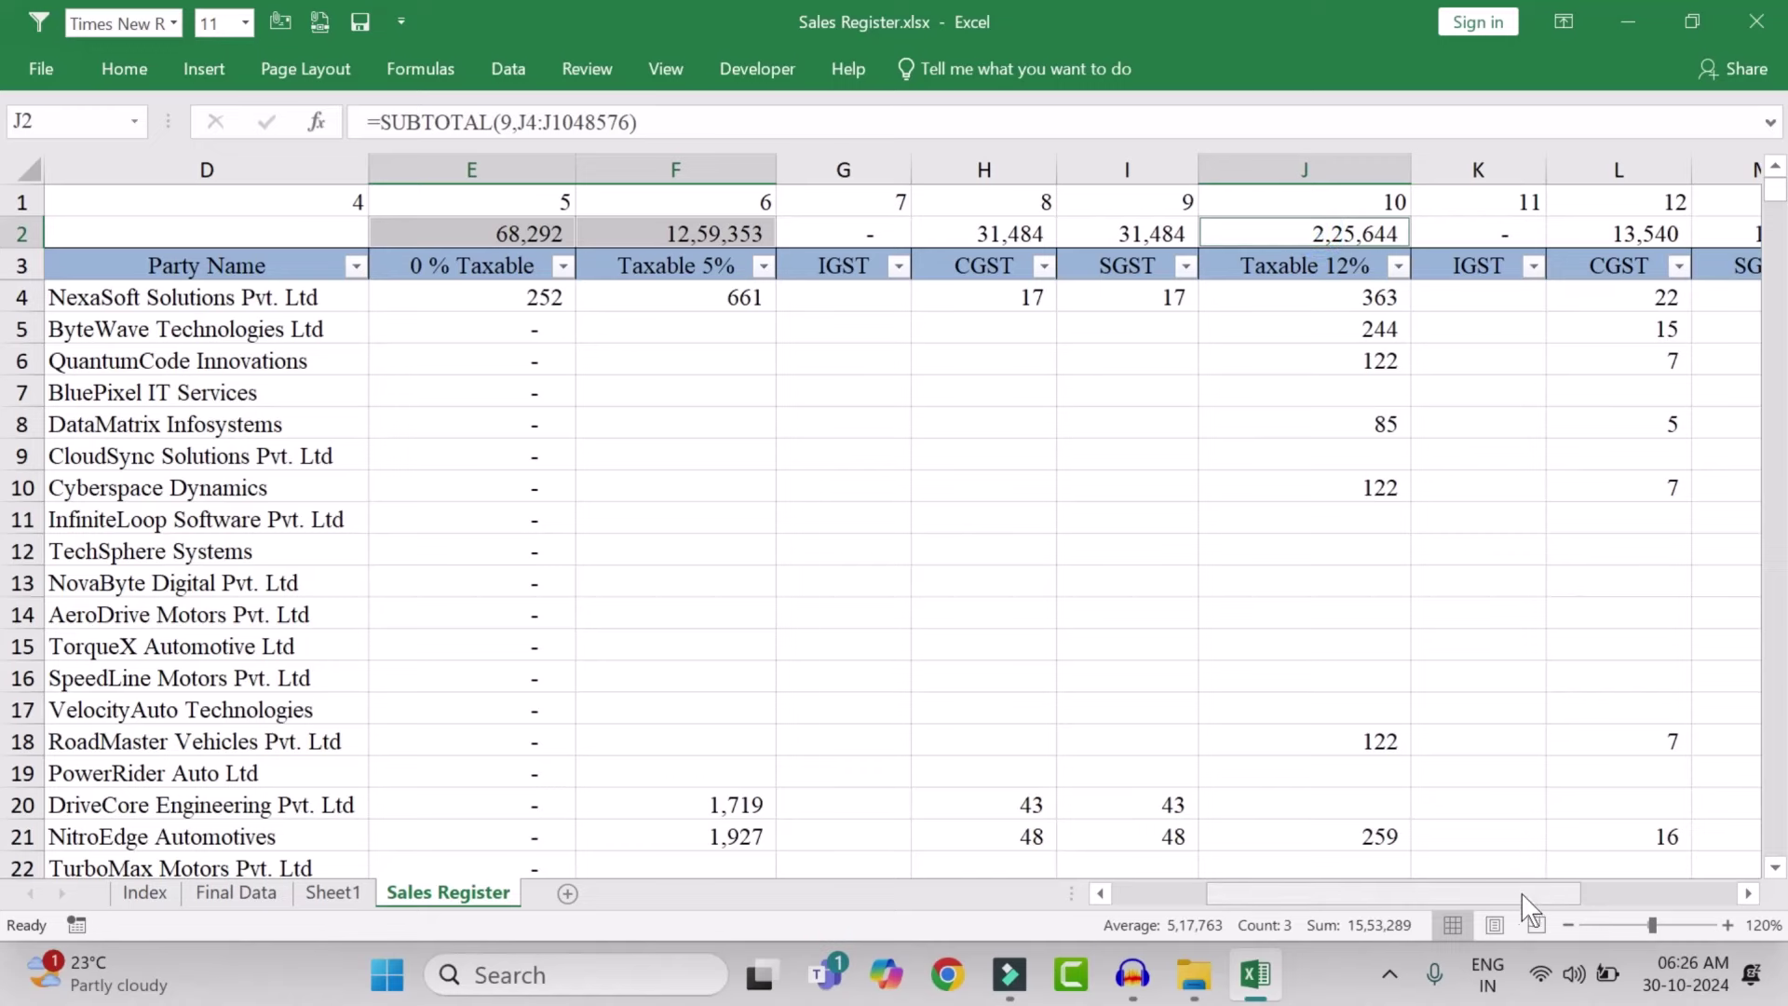
{"action": "left_click_drag", "start_coordinate": [1544, 895], "coordinate": [1578, 895]}
{"action": "left_click", "coordinate": [1599, 234], "text": "ctrl"}
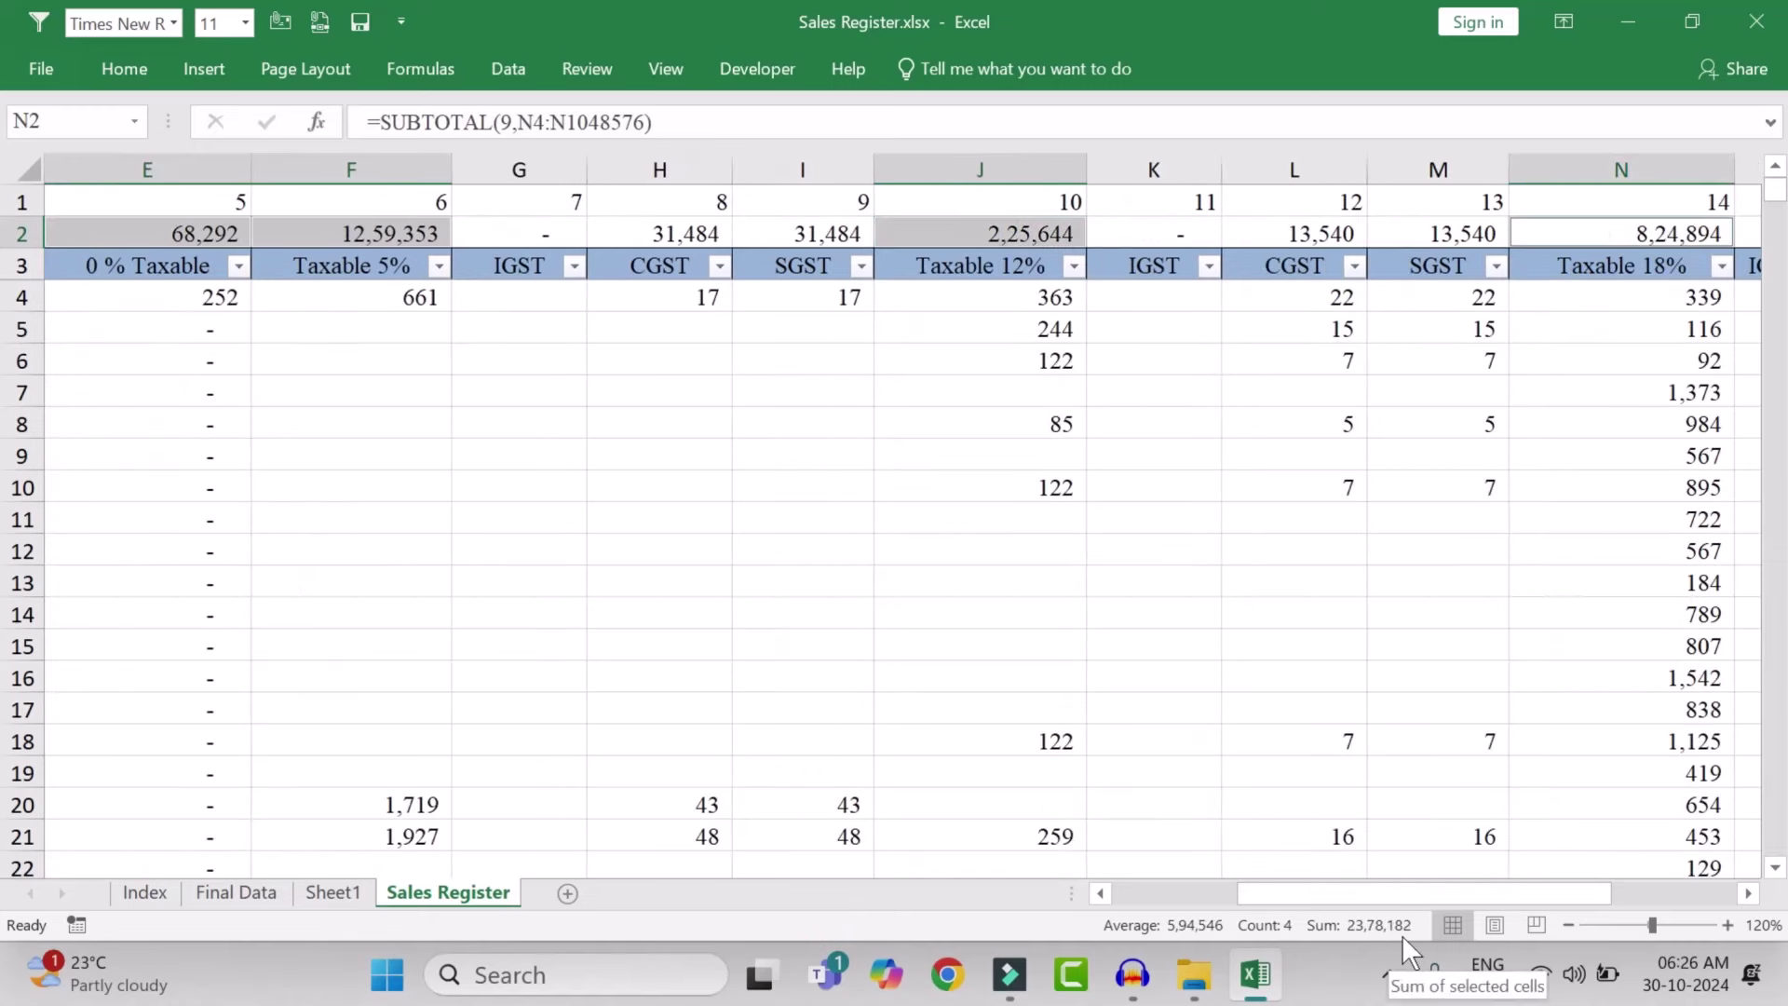
Check the Sheet1 CGST total against the sum of the Sales Register's CGST totals in H2, L2 and P2
{"action": "left_click", "coordinate": [660, 233]}
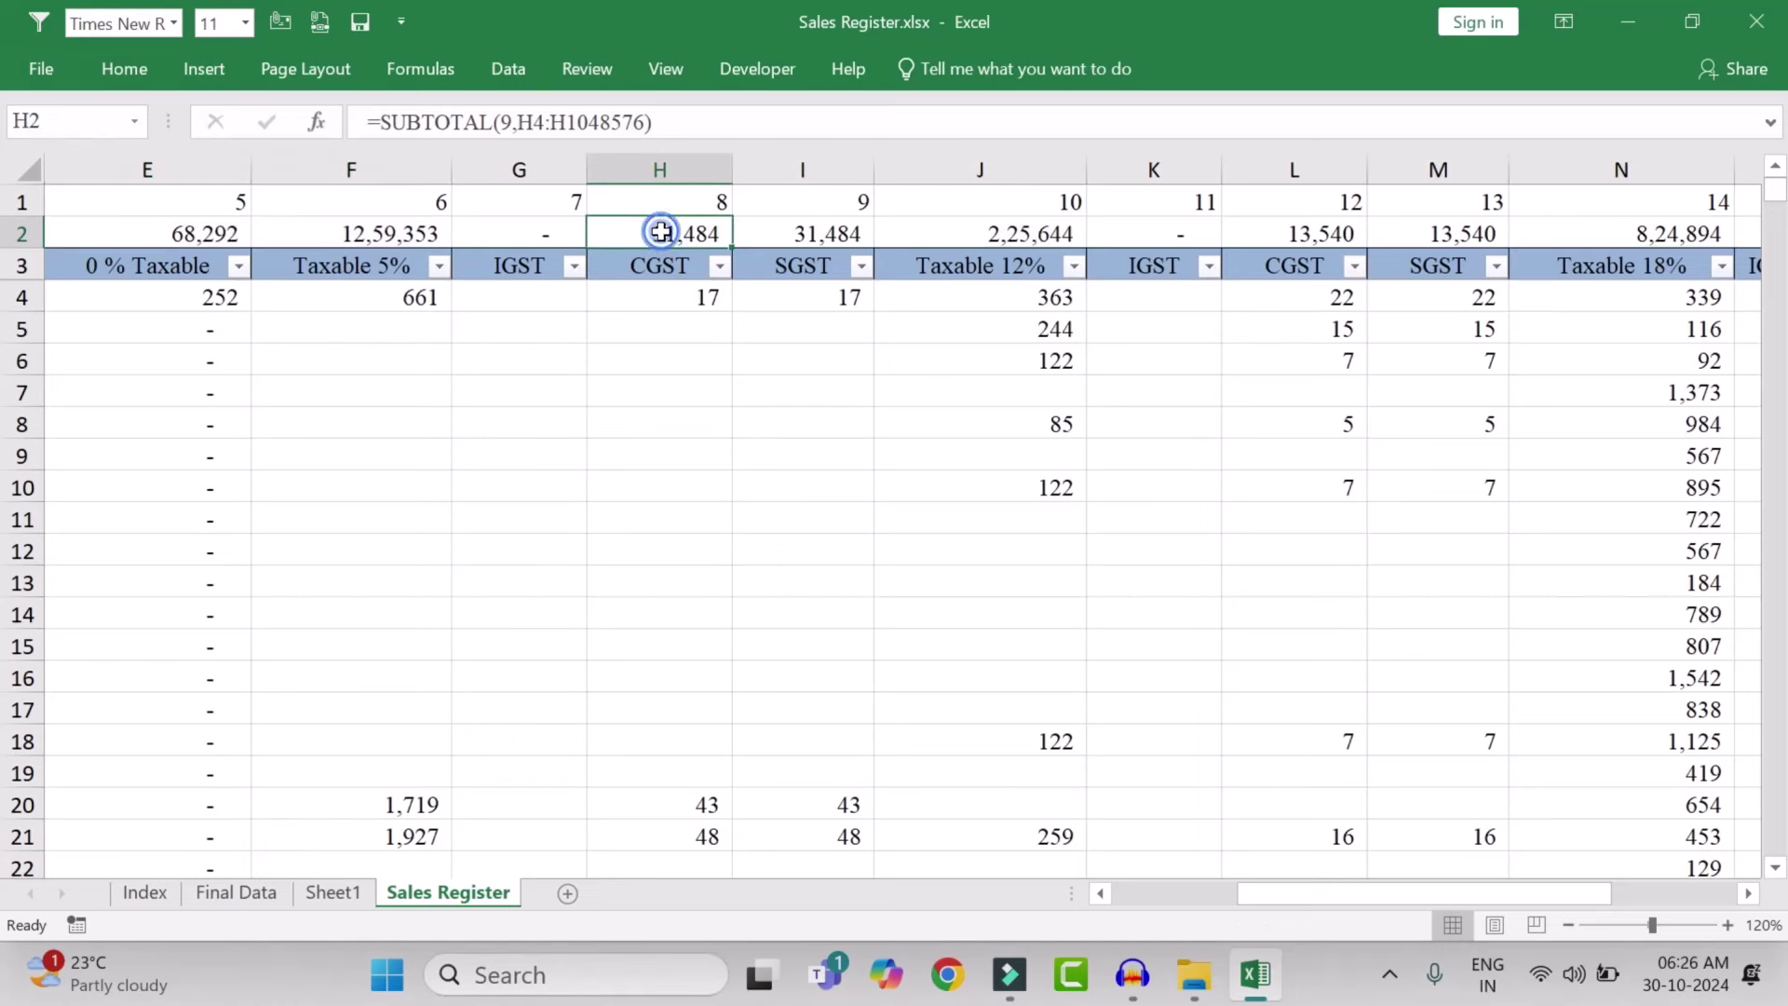
{"action": "left_click", "coordinate": [1349, 231], "text": "ctrl"}
{"action": "left_click_drag", "start_coordinate": [1427, 891], "coordinate": [1521, 892]}
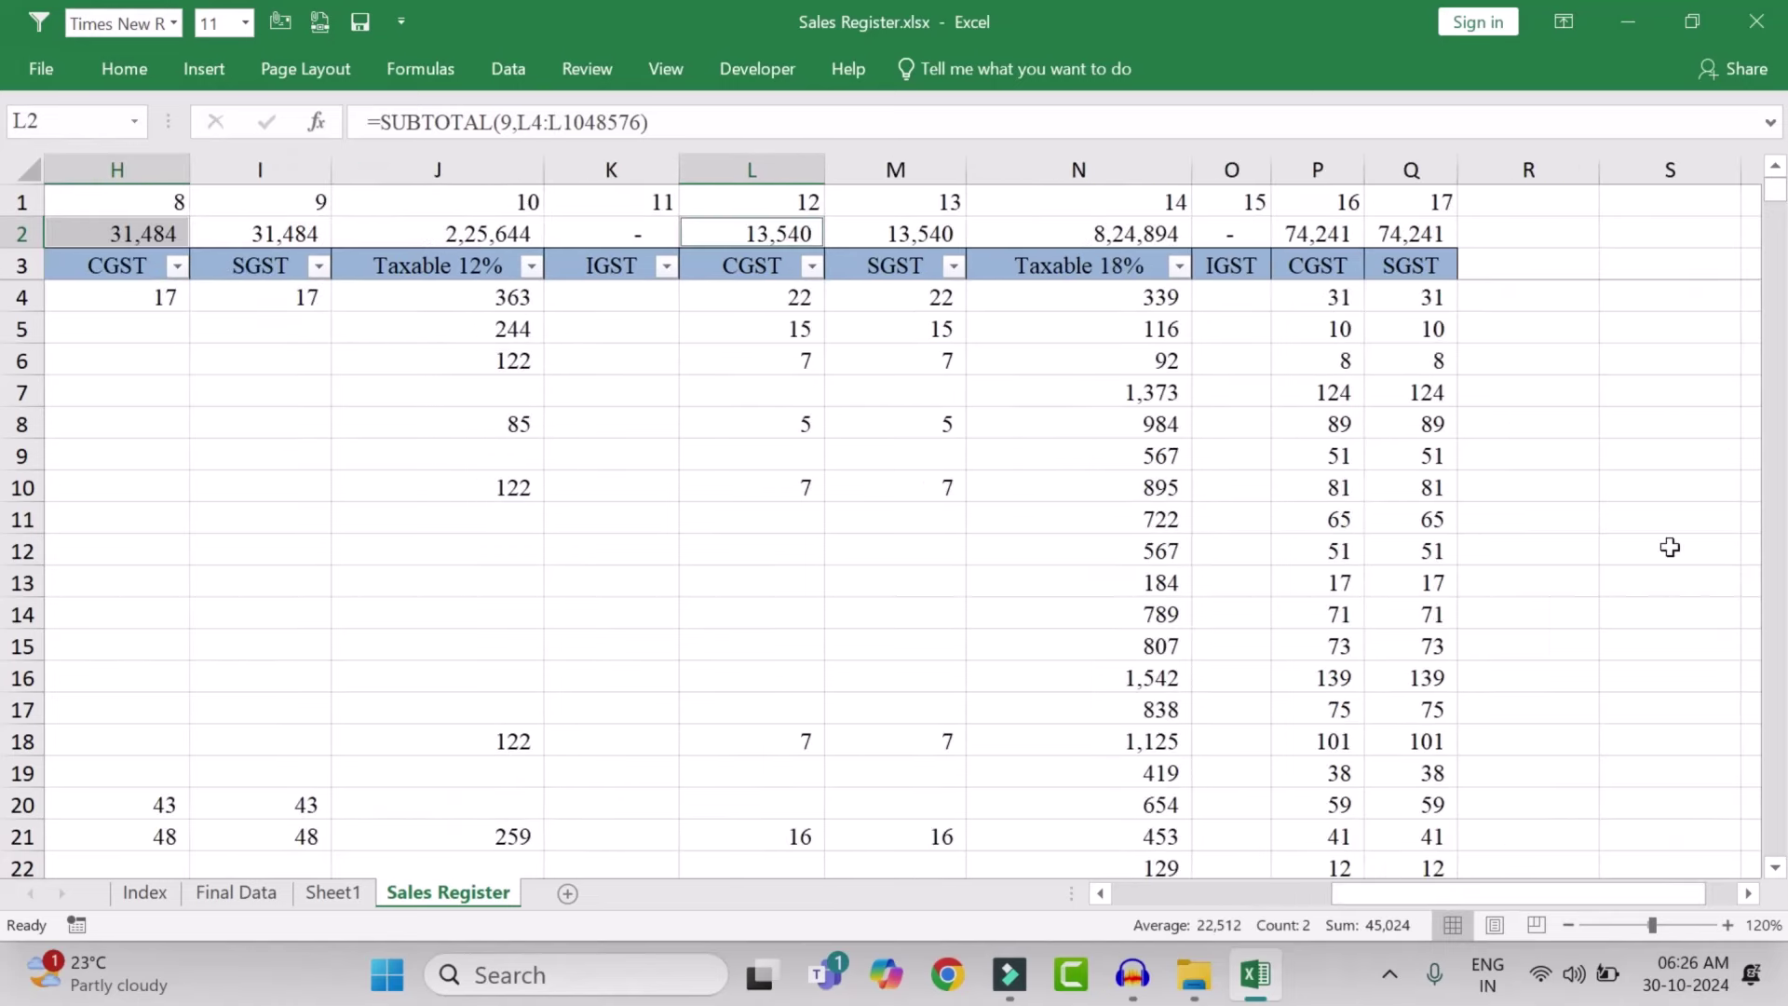
{"action": "left_click", "coordinate": [1311, 235], "text": "ctrl"}
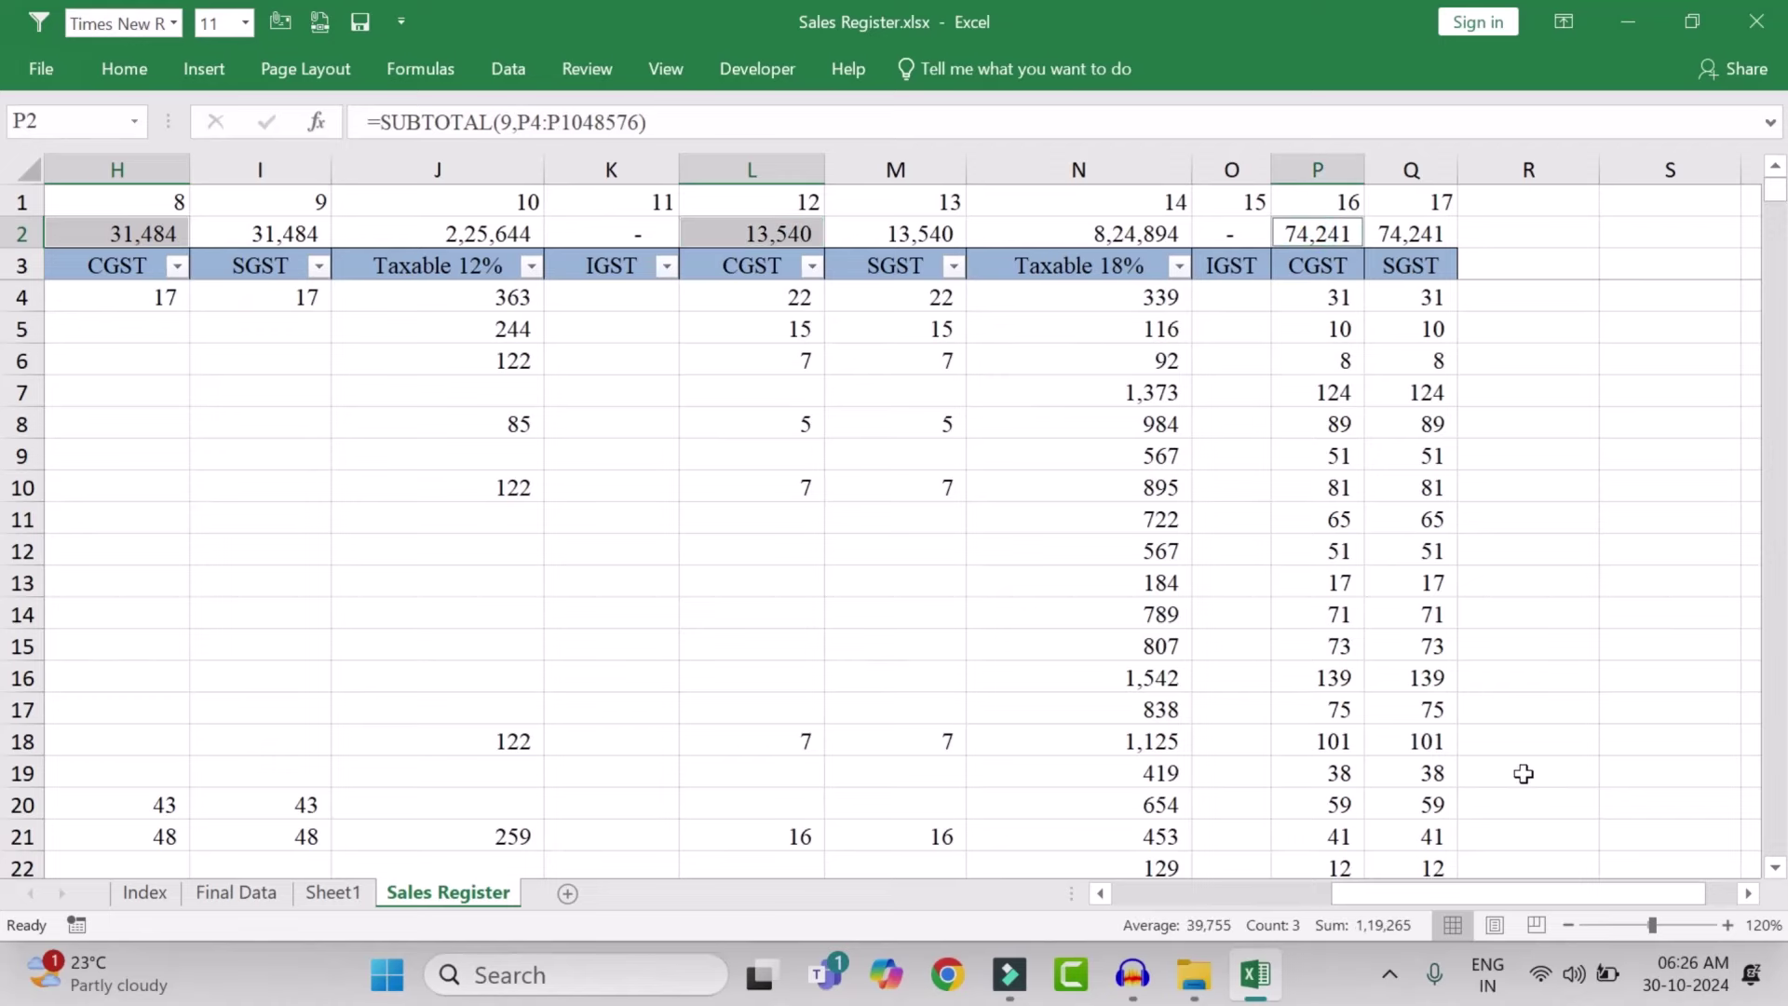
{"action": "left_click", "coordinate": [333, 893]}
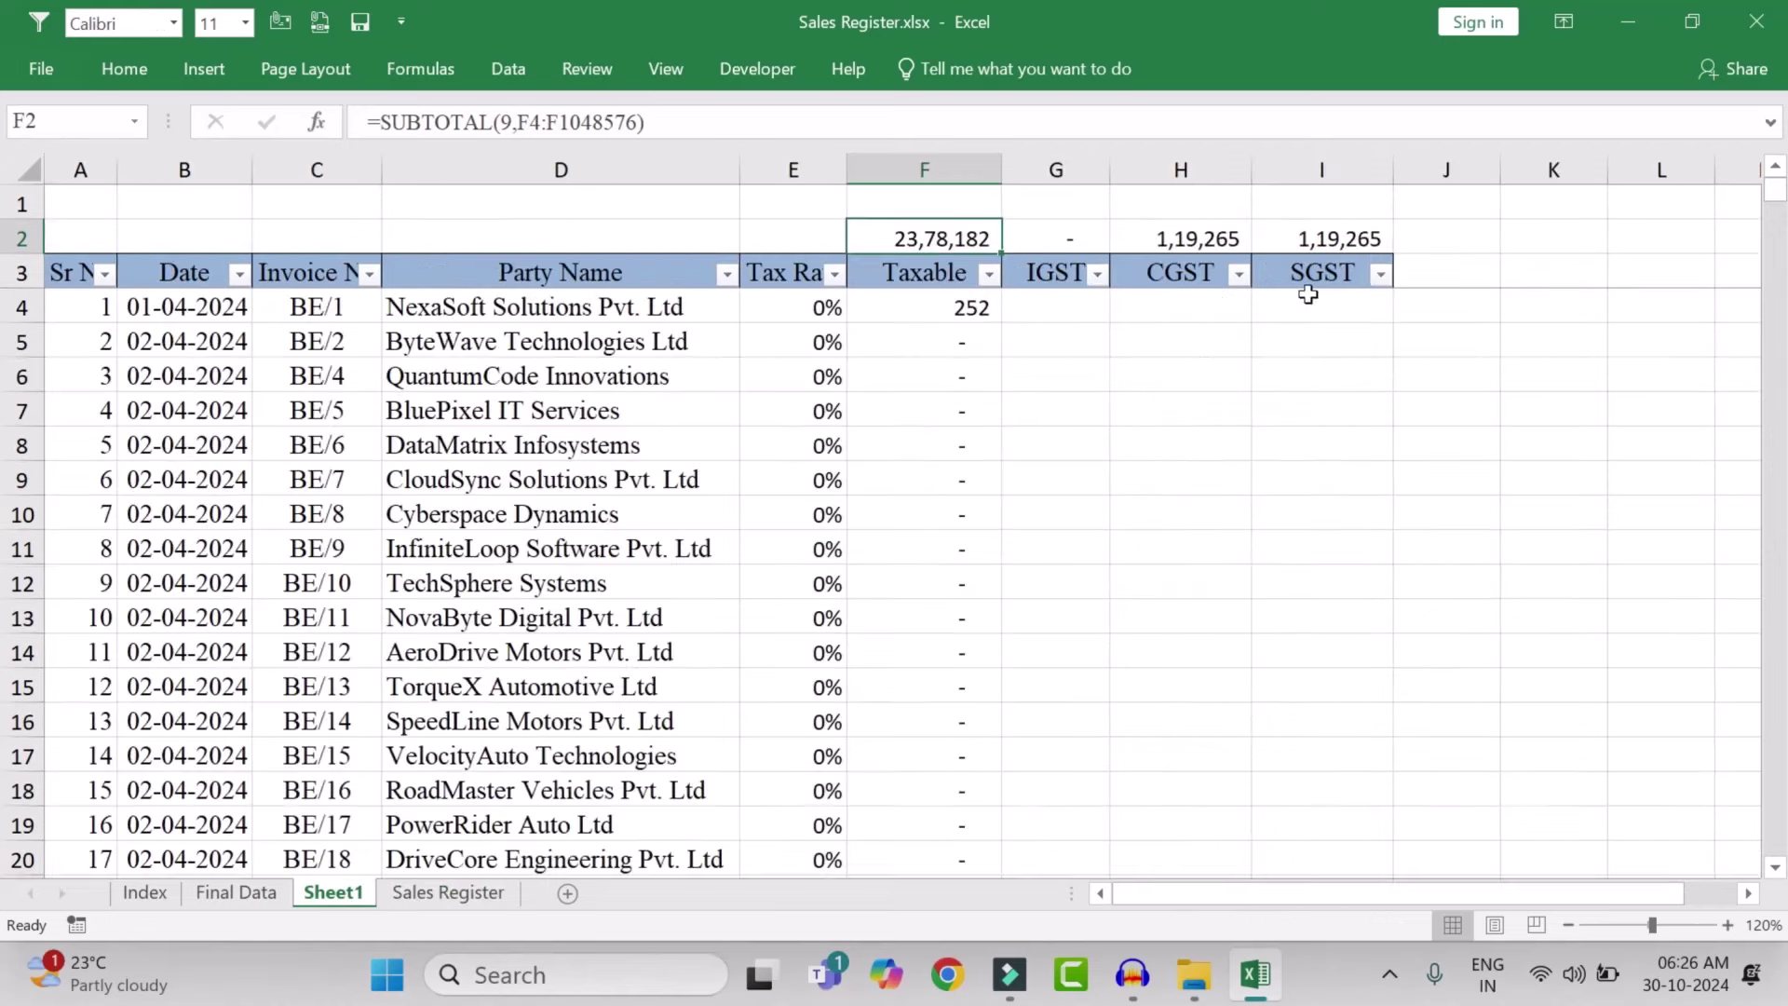
{"action": "left_click", "coordinate": [1205, 225]}
Convert the Taxable, IGST, CGST and SGST columns on Sheet1, from F3 to the last row, from formulas to pasted values
{"action": "key", "text": "Left"}
{"action": "key", "text": "Left"}
{"action": "key", "text": "Down"}
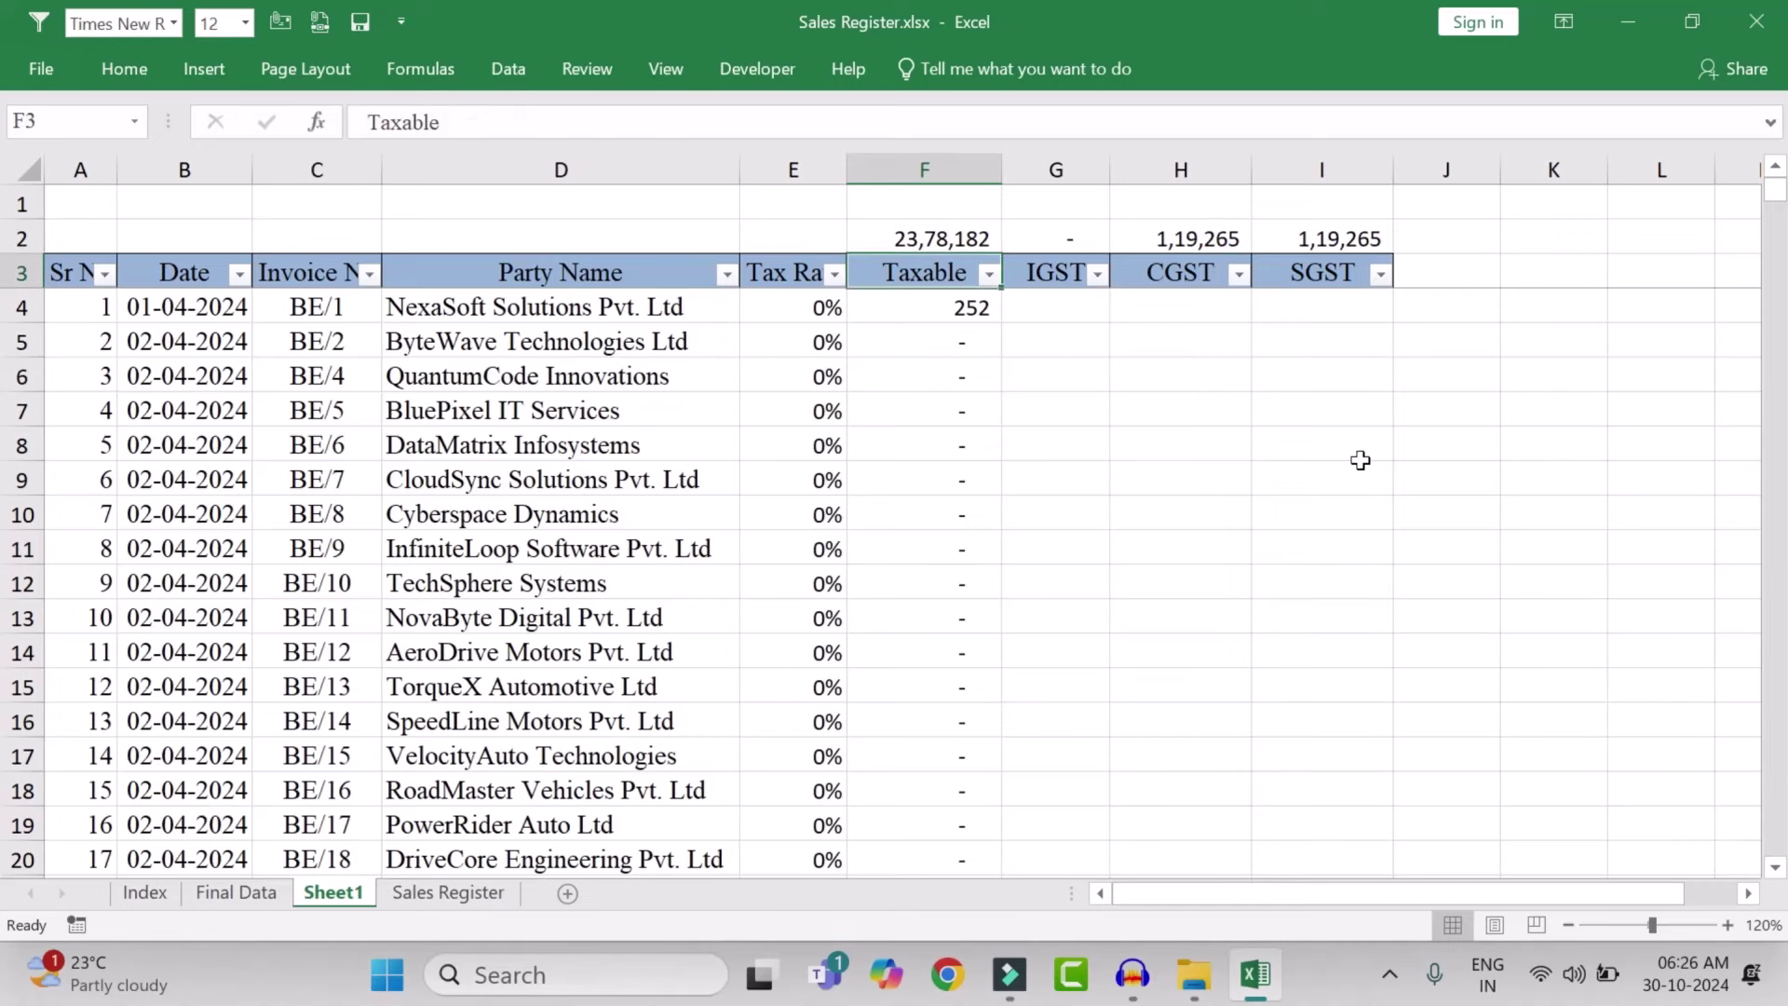
{"action": "key", "text": "ctrl+shift+Down"}
{"action": "key", "text": "ctrl+shift+Right"}
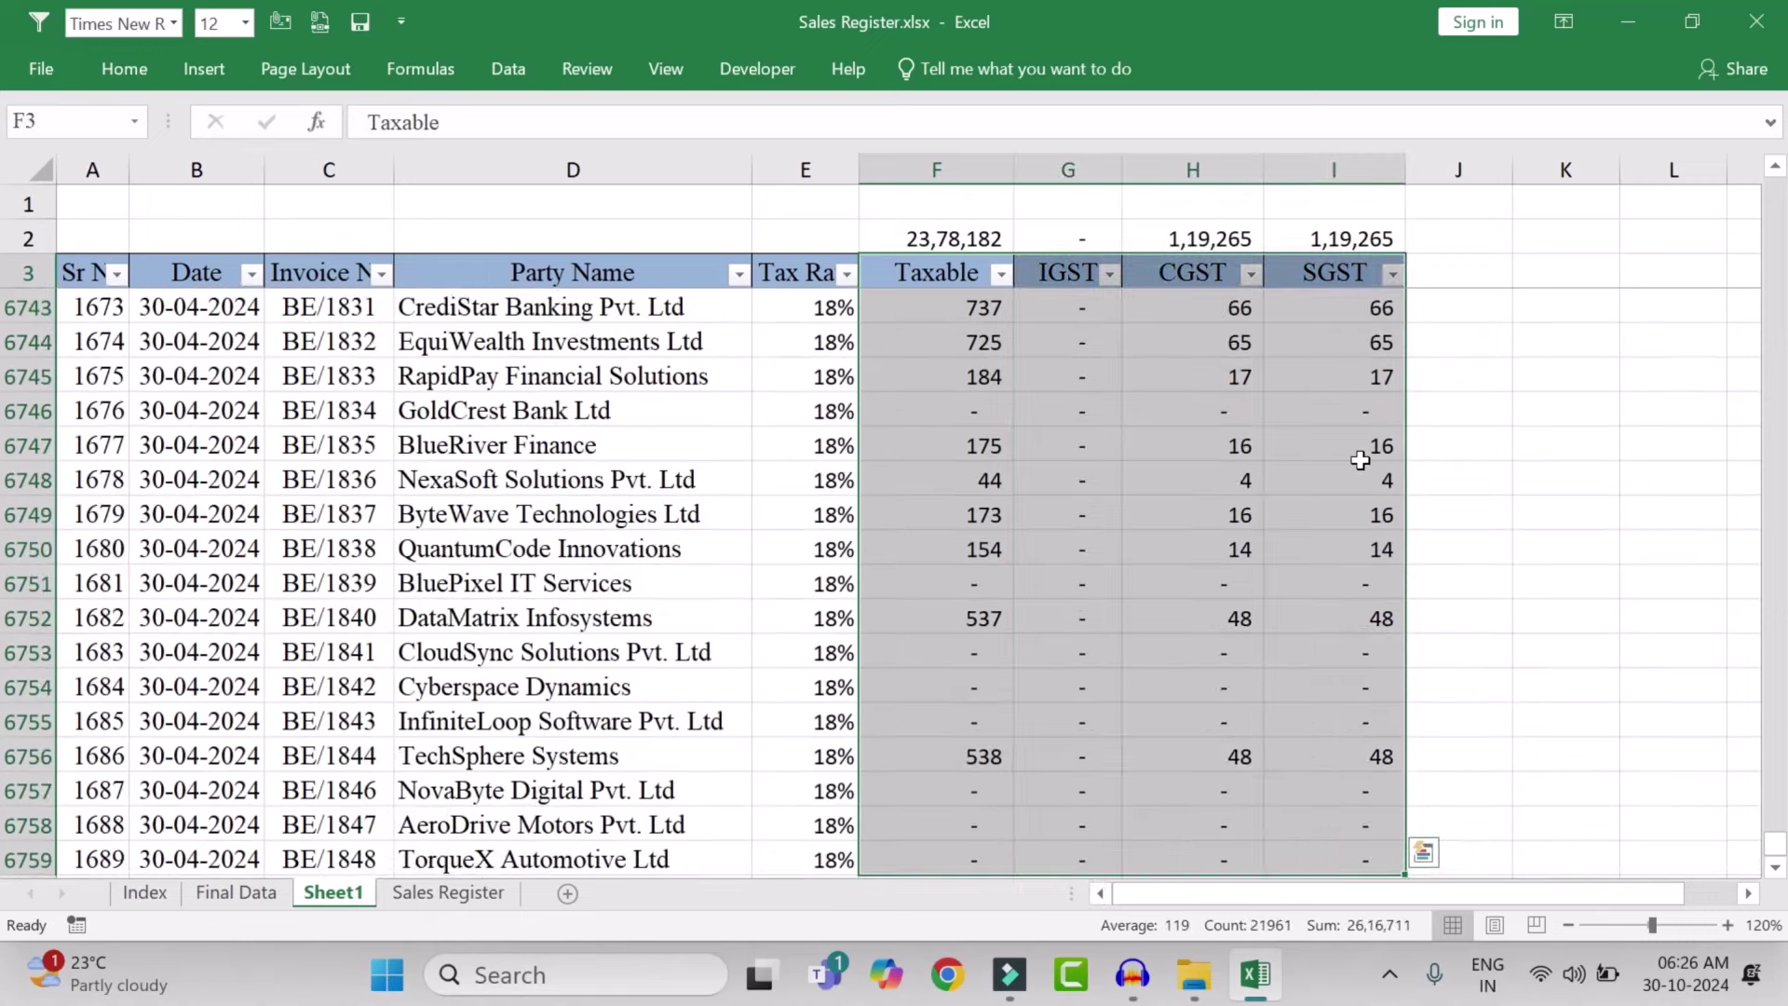
{"action": "key", "text": "ctrl+c"}
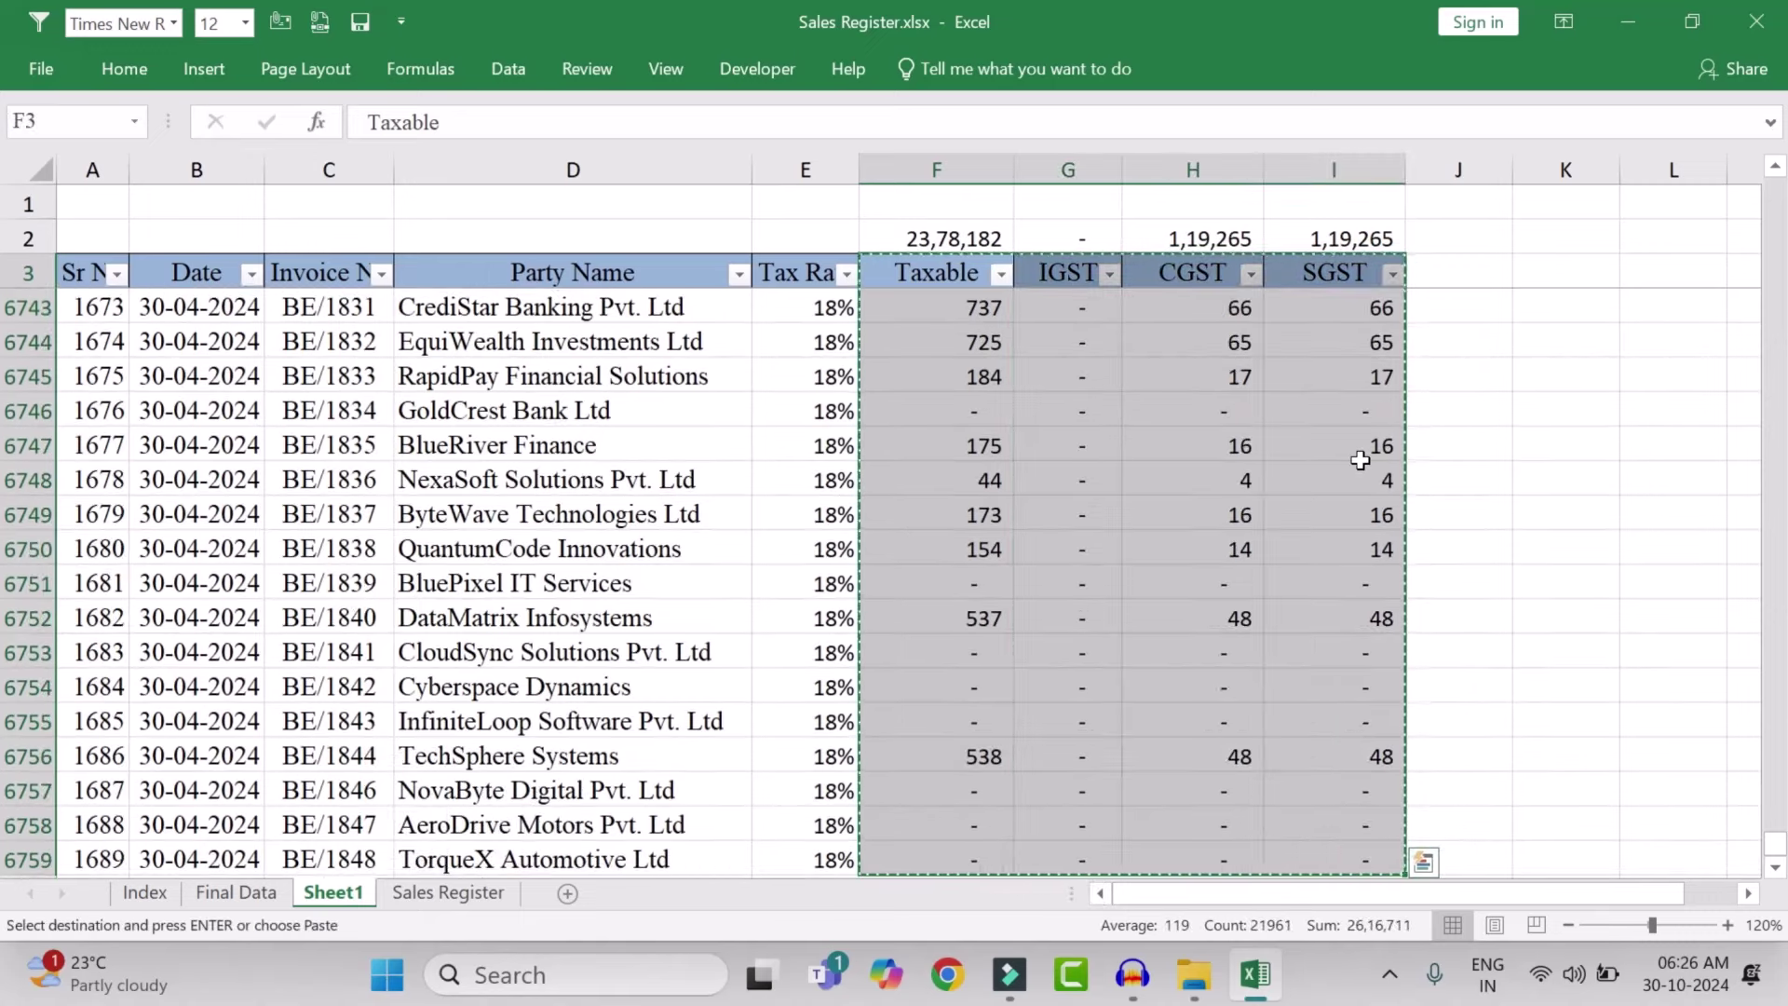
{"action": "key", "text": "ctrl+alt+v"}
{"action": "key", "text": "v"}
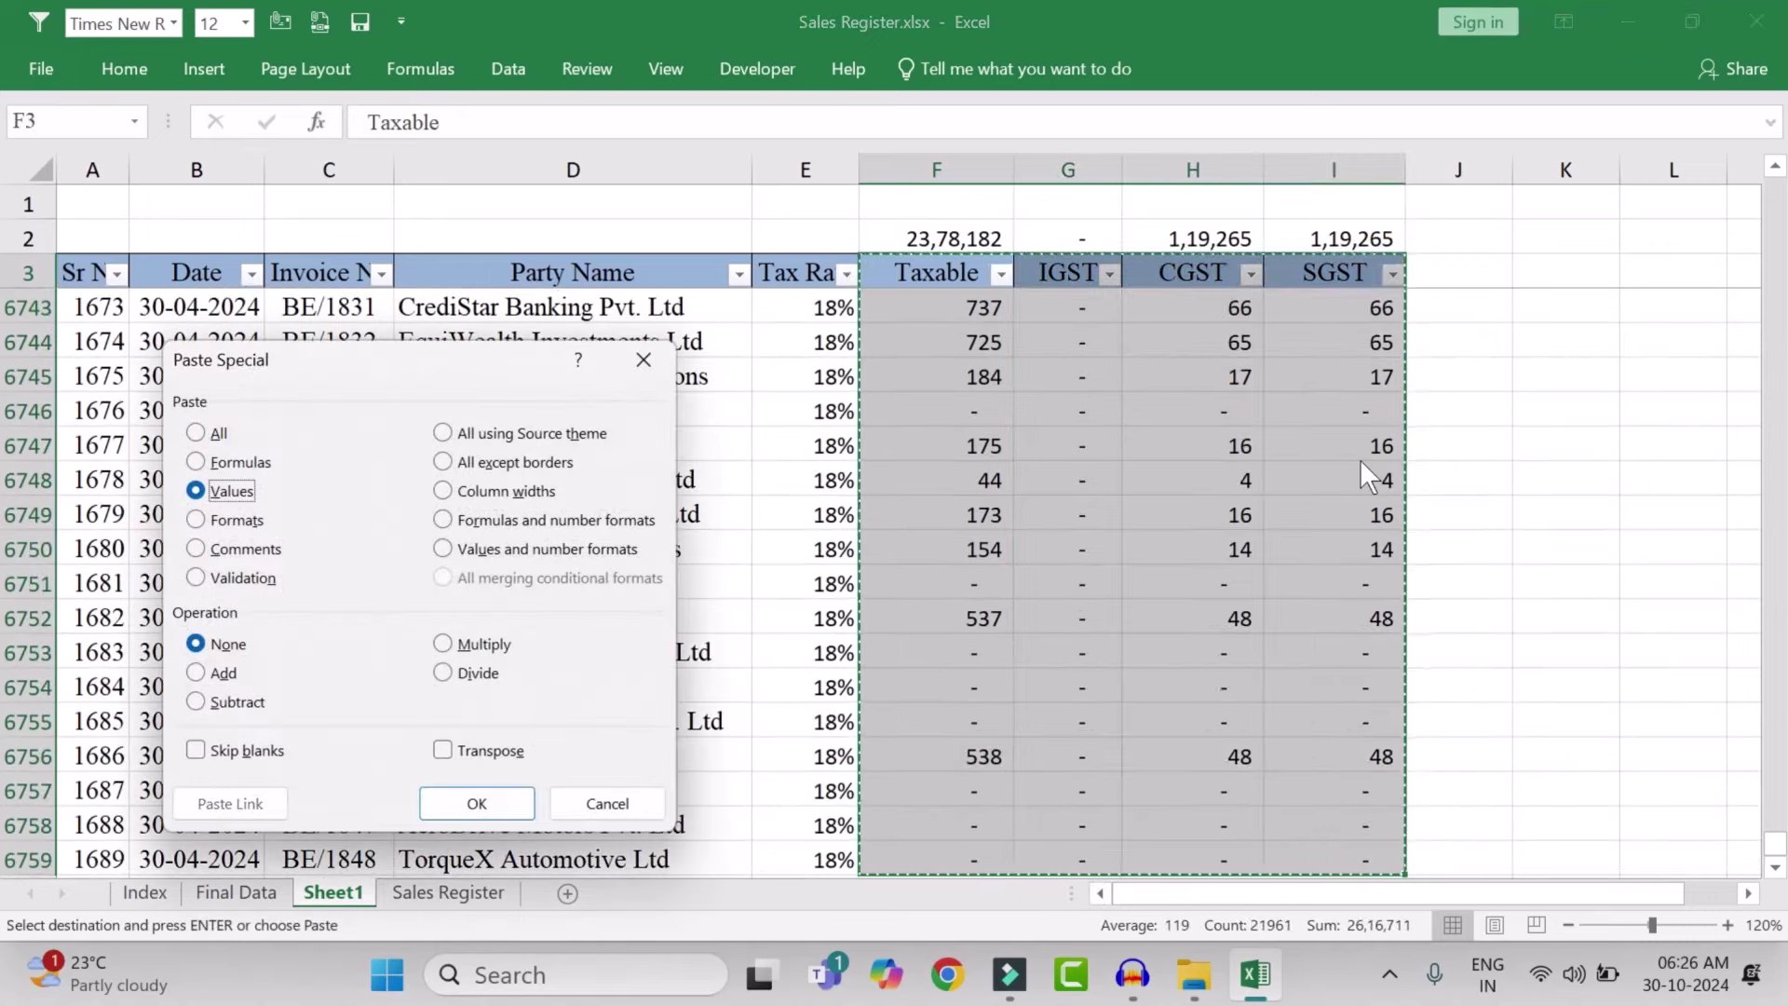
{"action": "key", "text": "Return"}
{"action": "left_click", "coordinate": [1106, 443]}
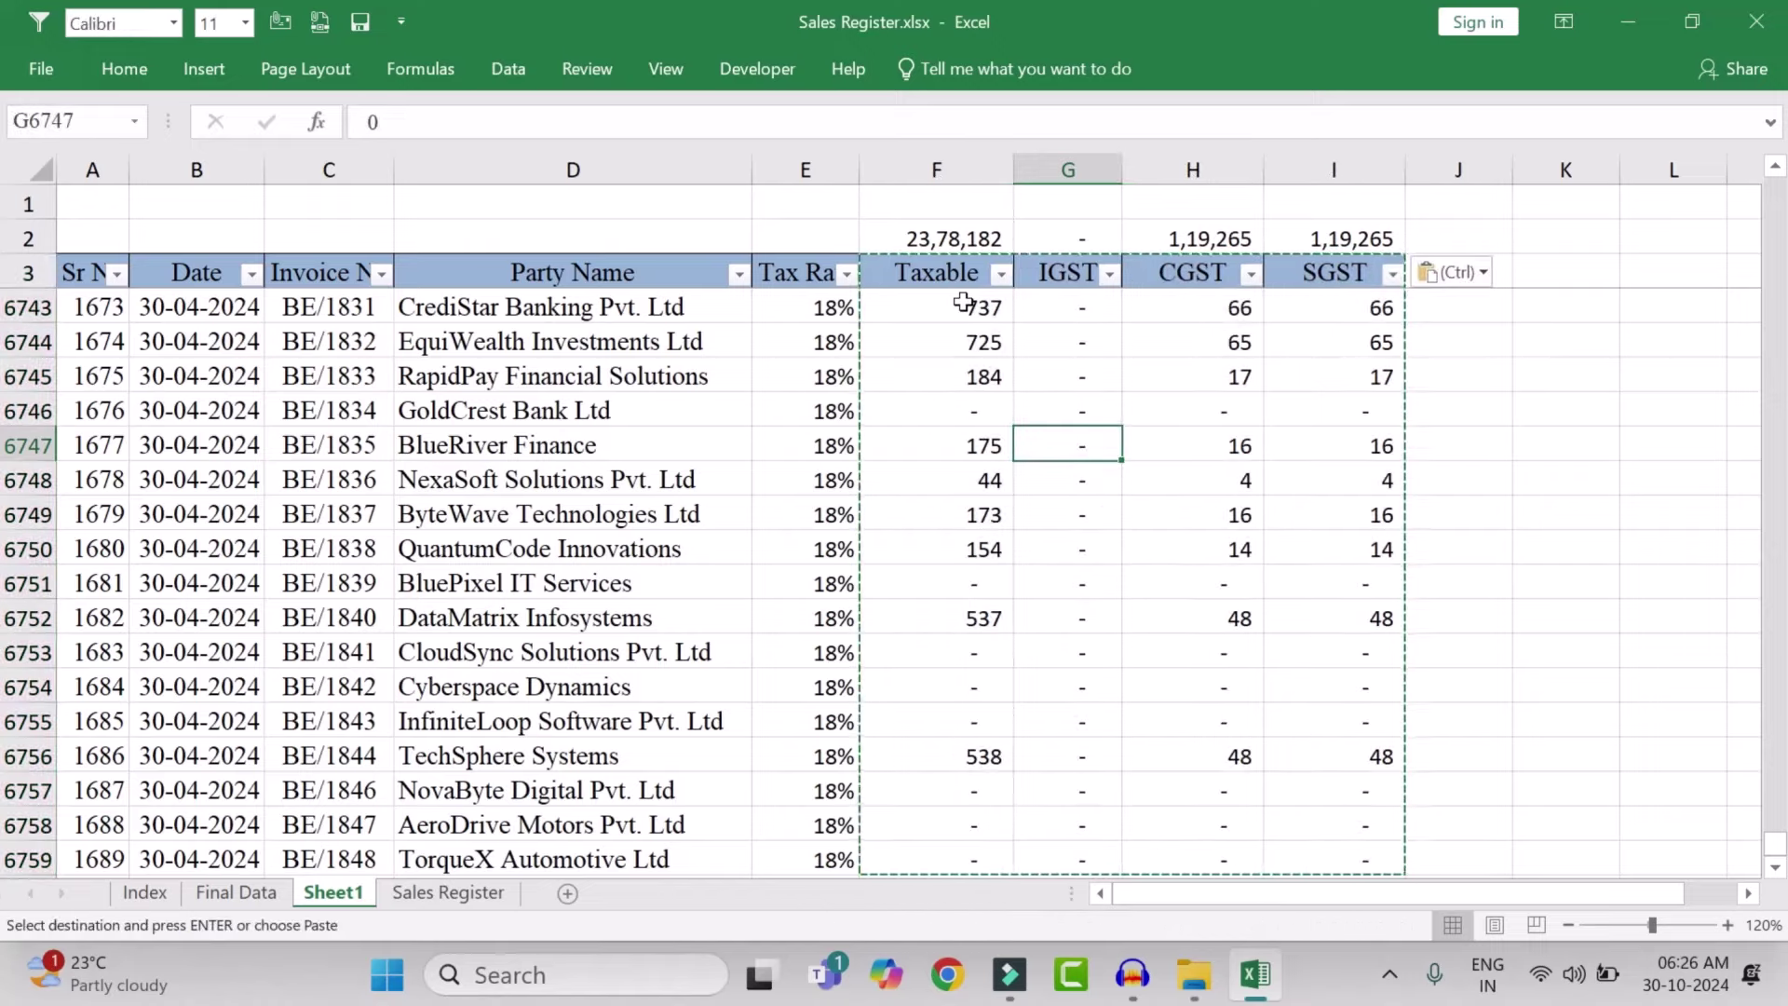
{"action": "left_click", "coordinate": [973, 343]}
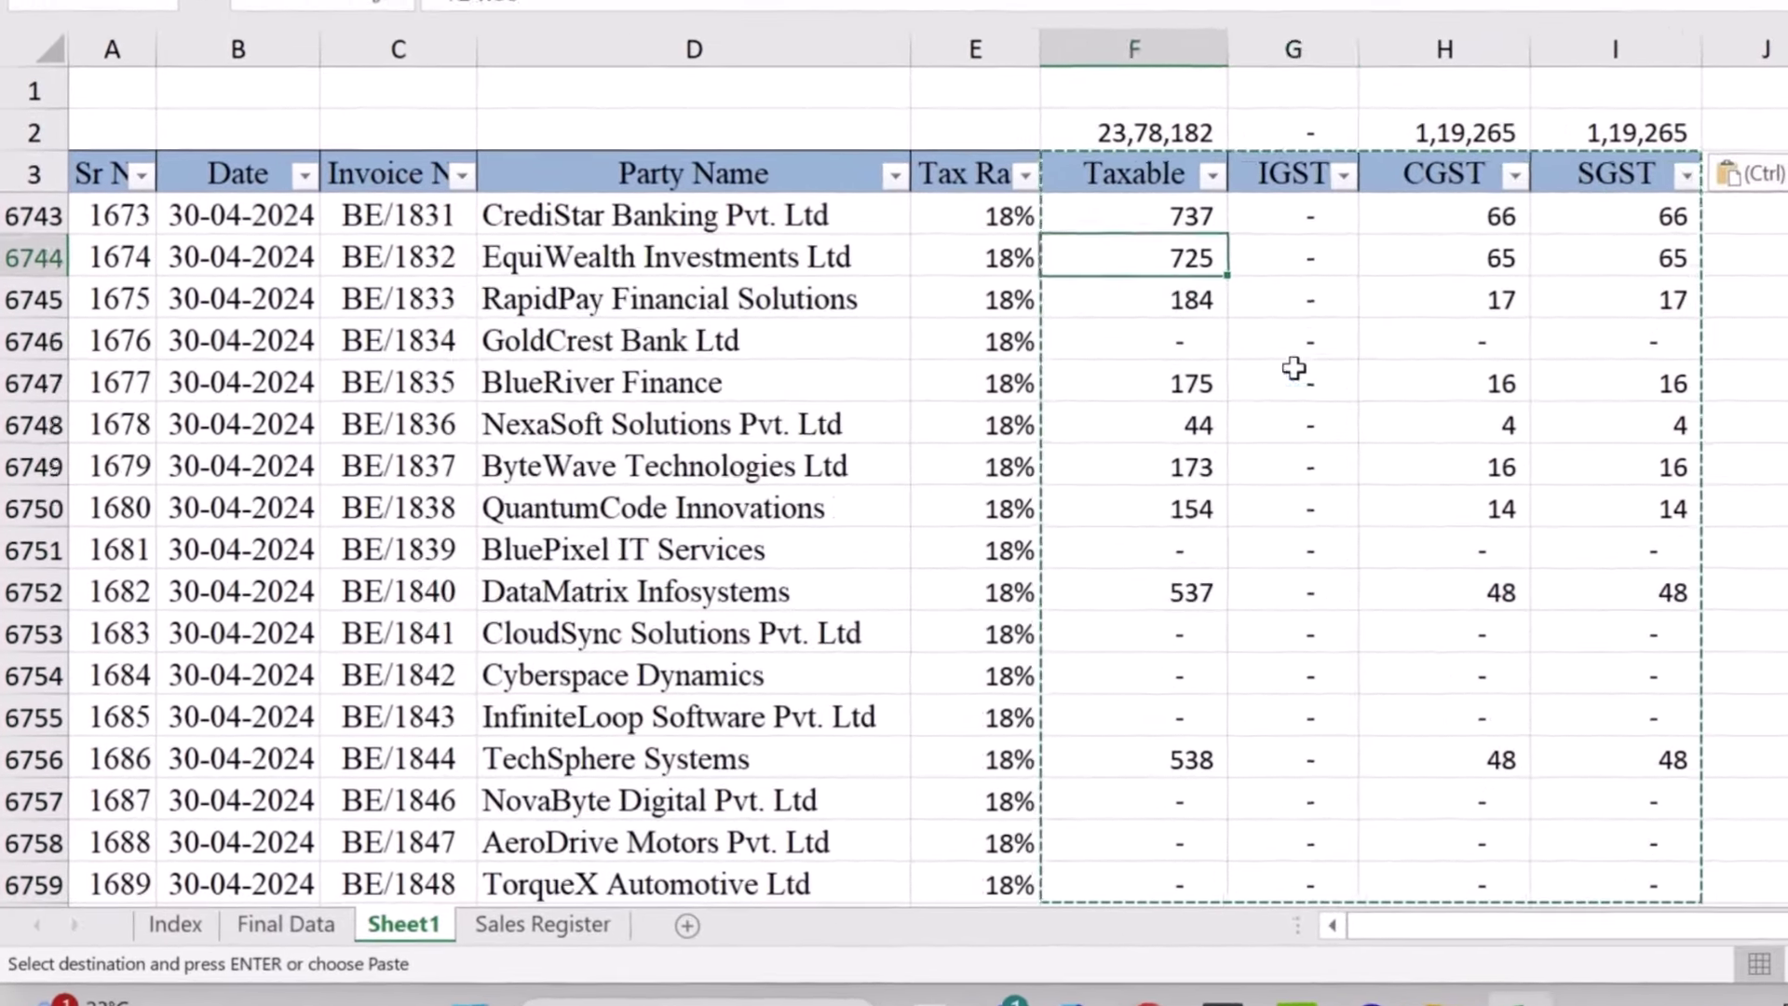
{"action": "left_click", "coordinate": [1294, 368]}
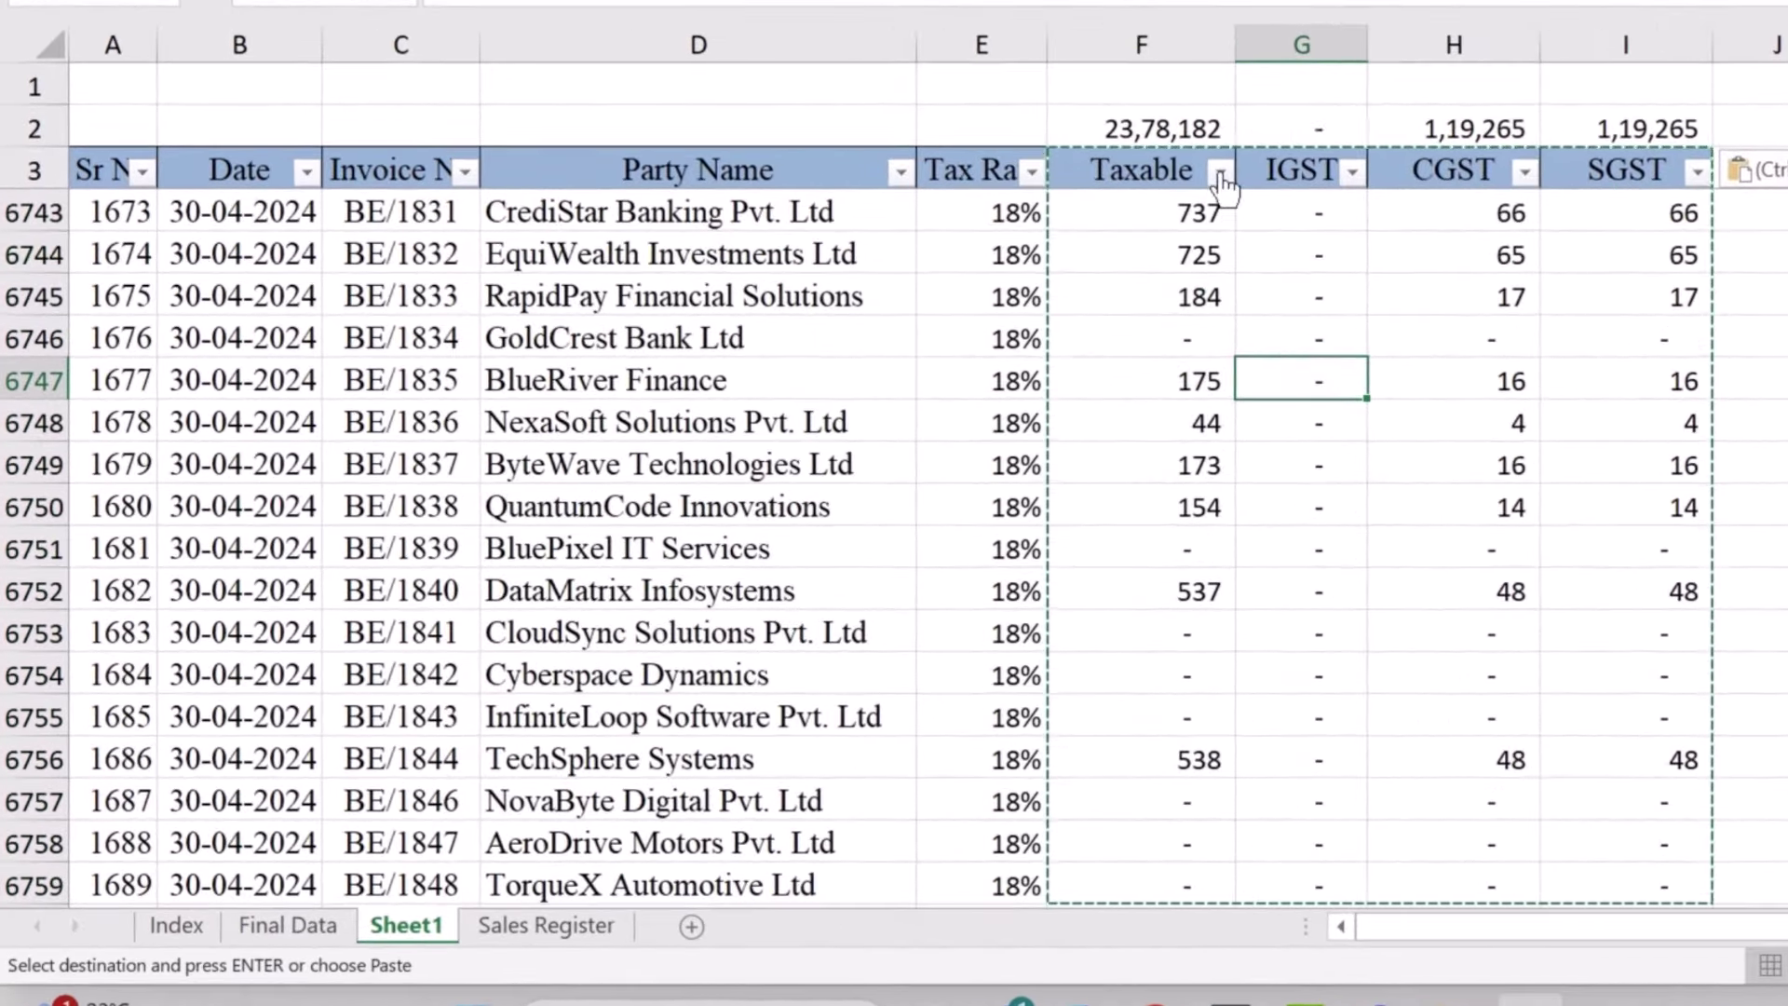
Filter the Taxable column on Sheet1 to show only the zero entries displayed as "-"
{"action": "left_click", "coordinate": [1221, 175]}
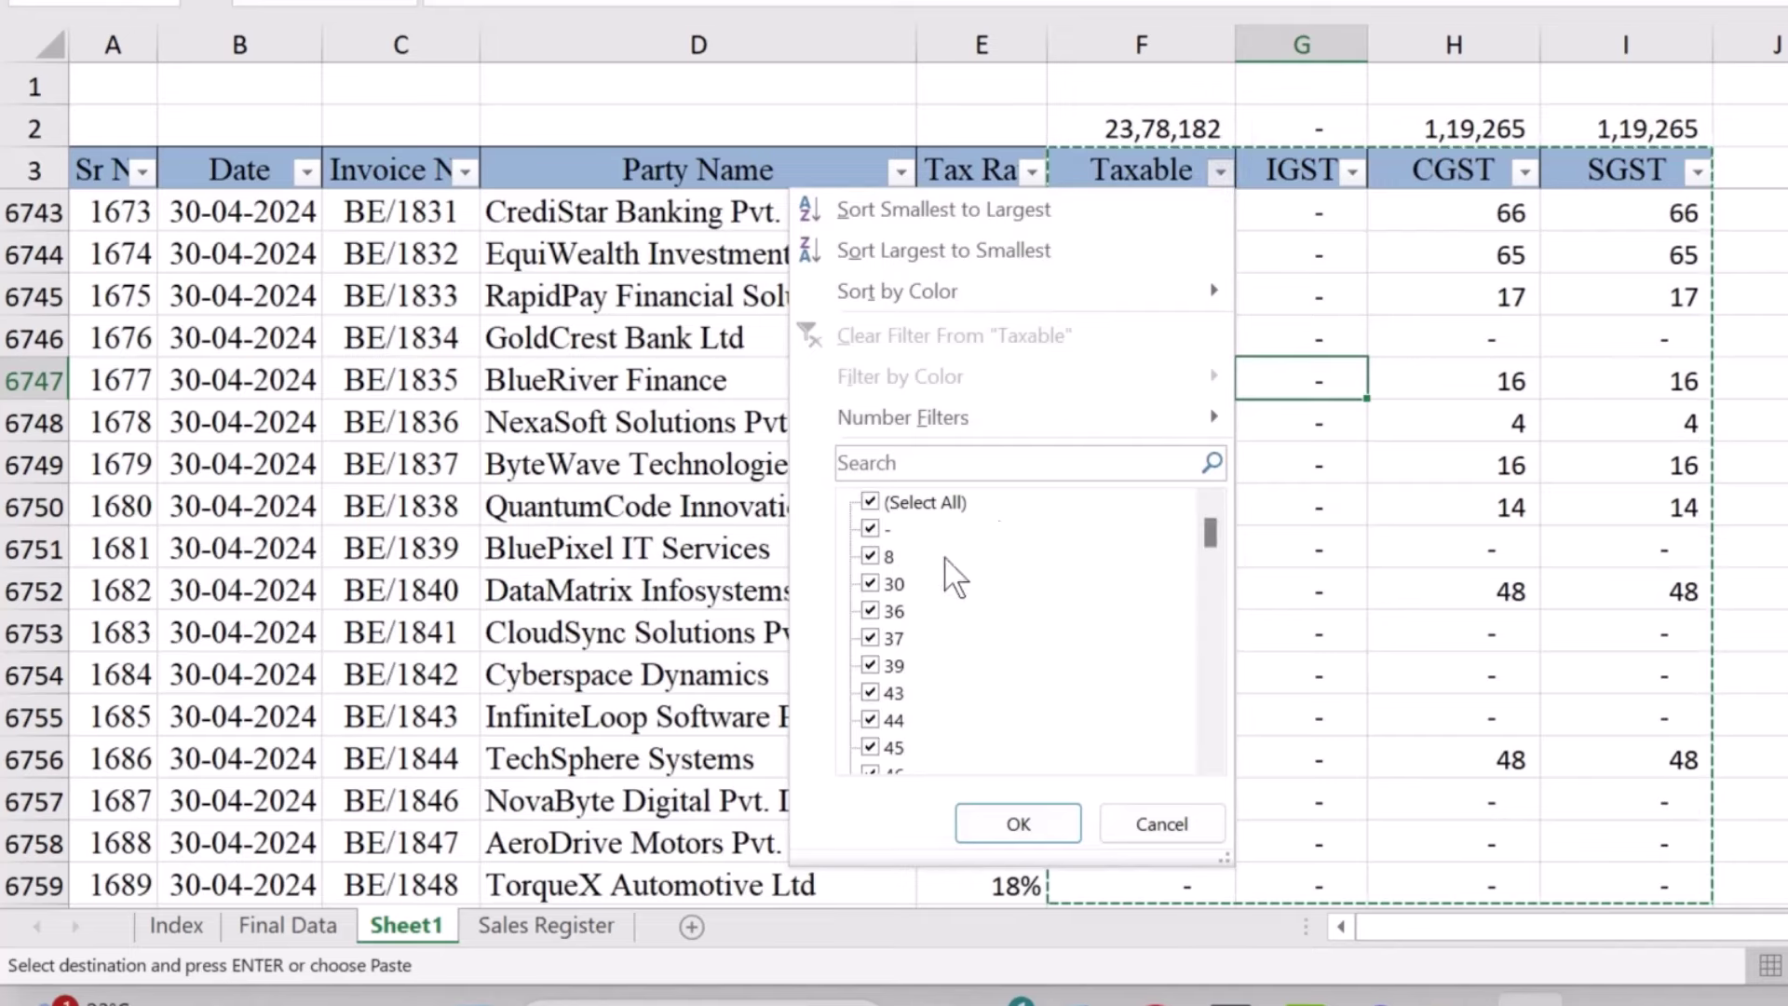
{"action": "left_click", "coordinate": [871, 502]}
{"action": "left_click", "coordinate": [871, 529]}
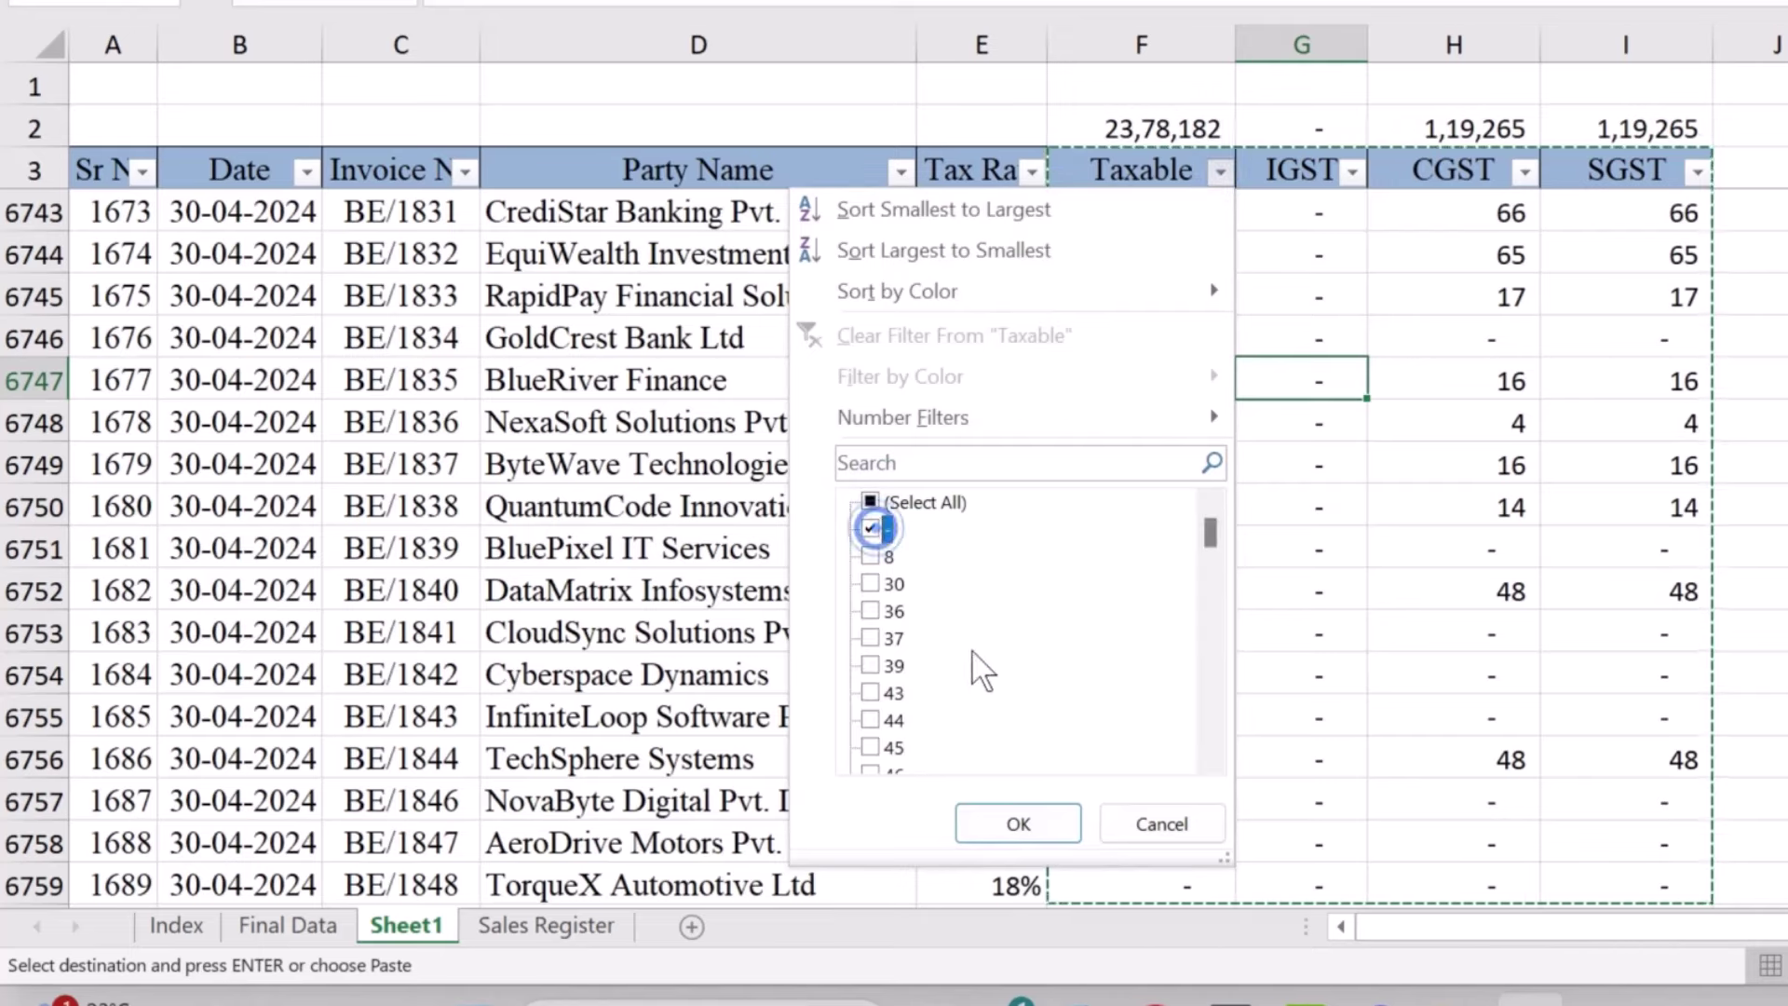
{"action": "left_click", "coordinate": [1018, 824]}
Delete all the filtered zero-taxable rows below the header and clear the Taxable filter
{"action": "key", "text": "ctrl+Up"}
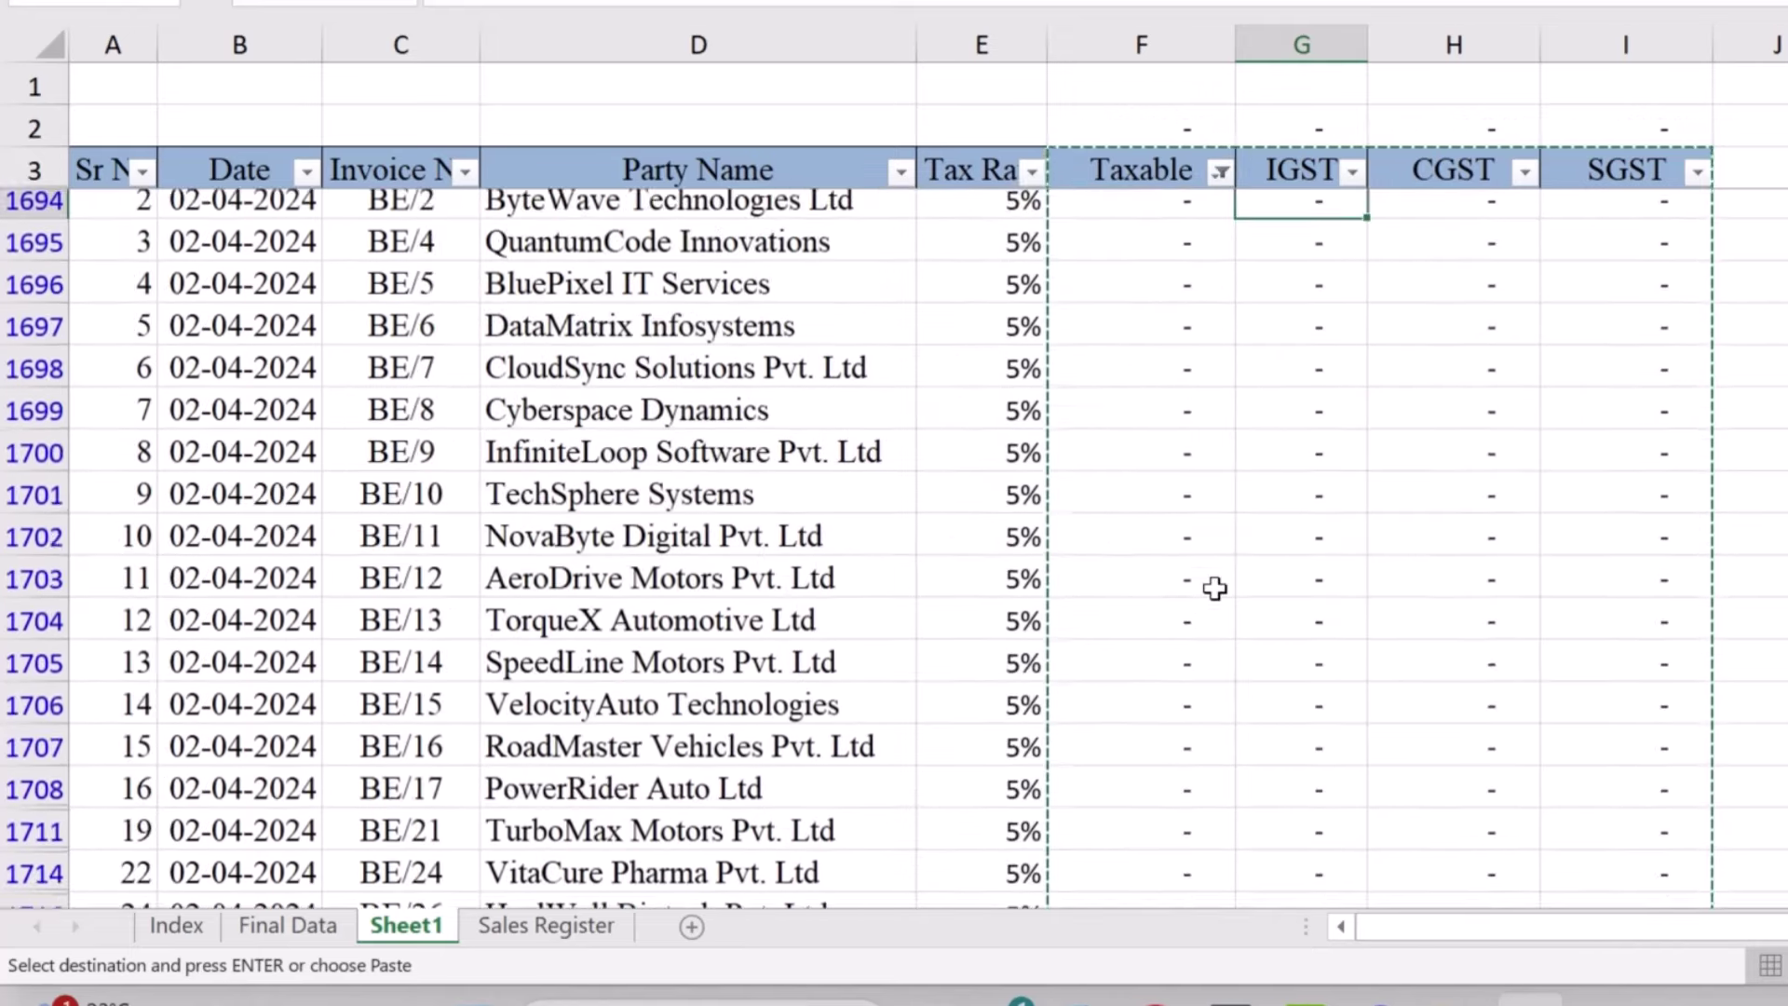
{"action": "key", "text": "Left"}
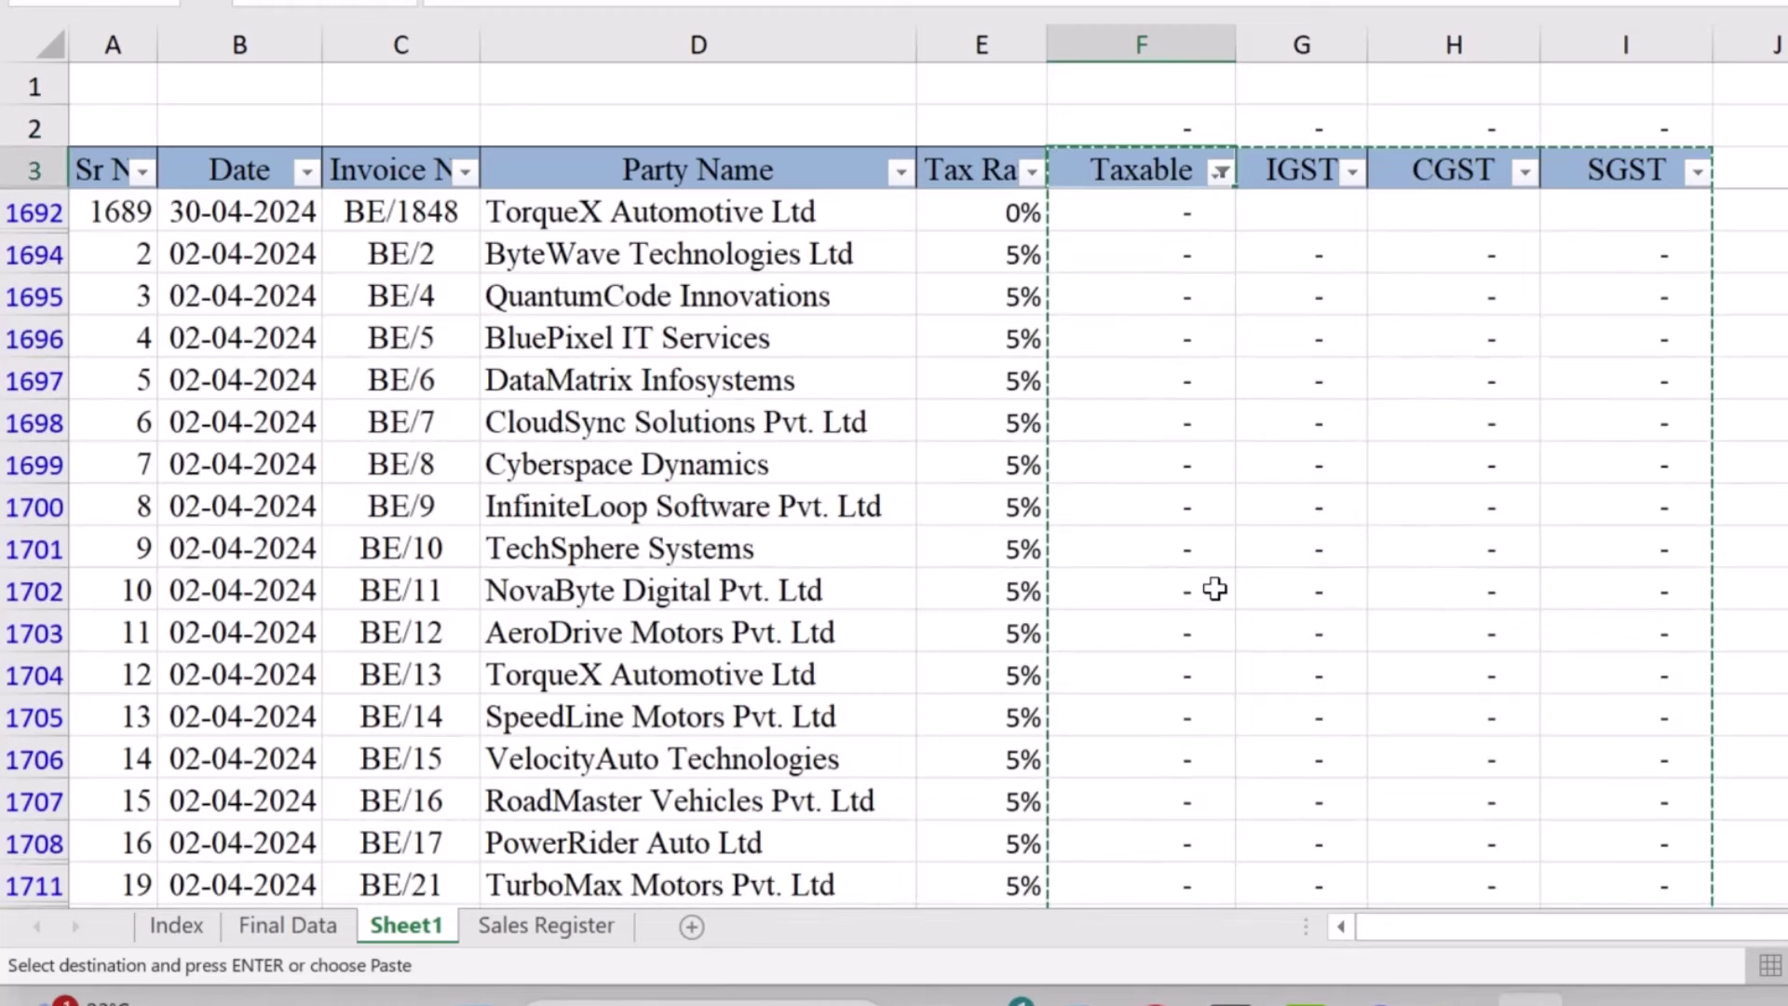
{"action": "key", "text": "ctrl+Up"}
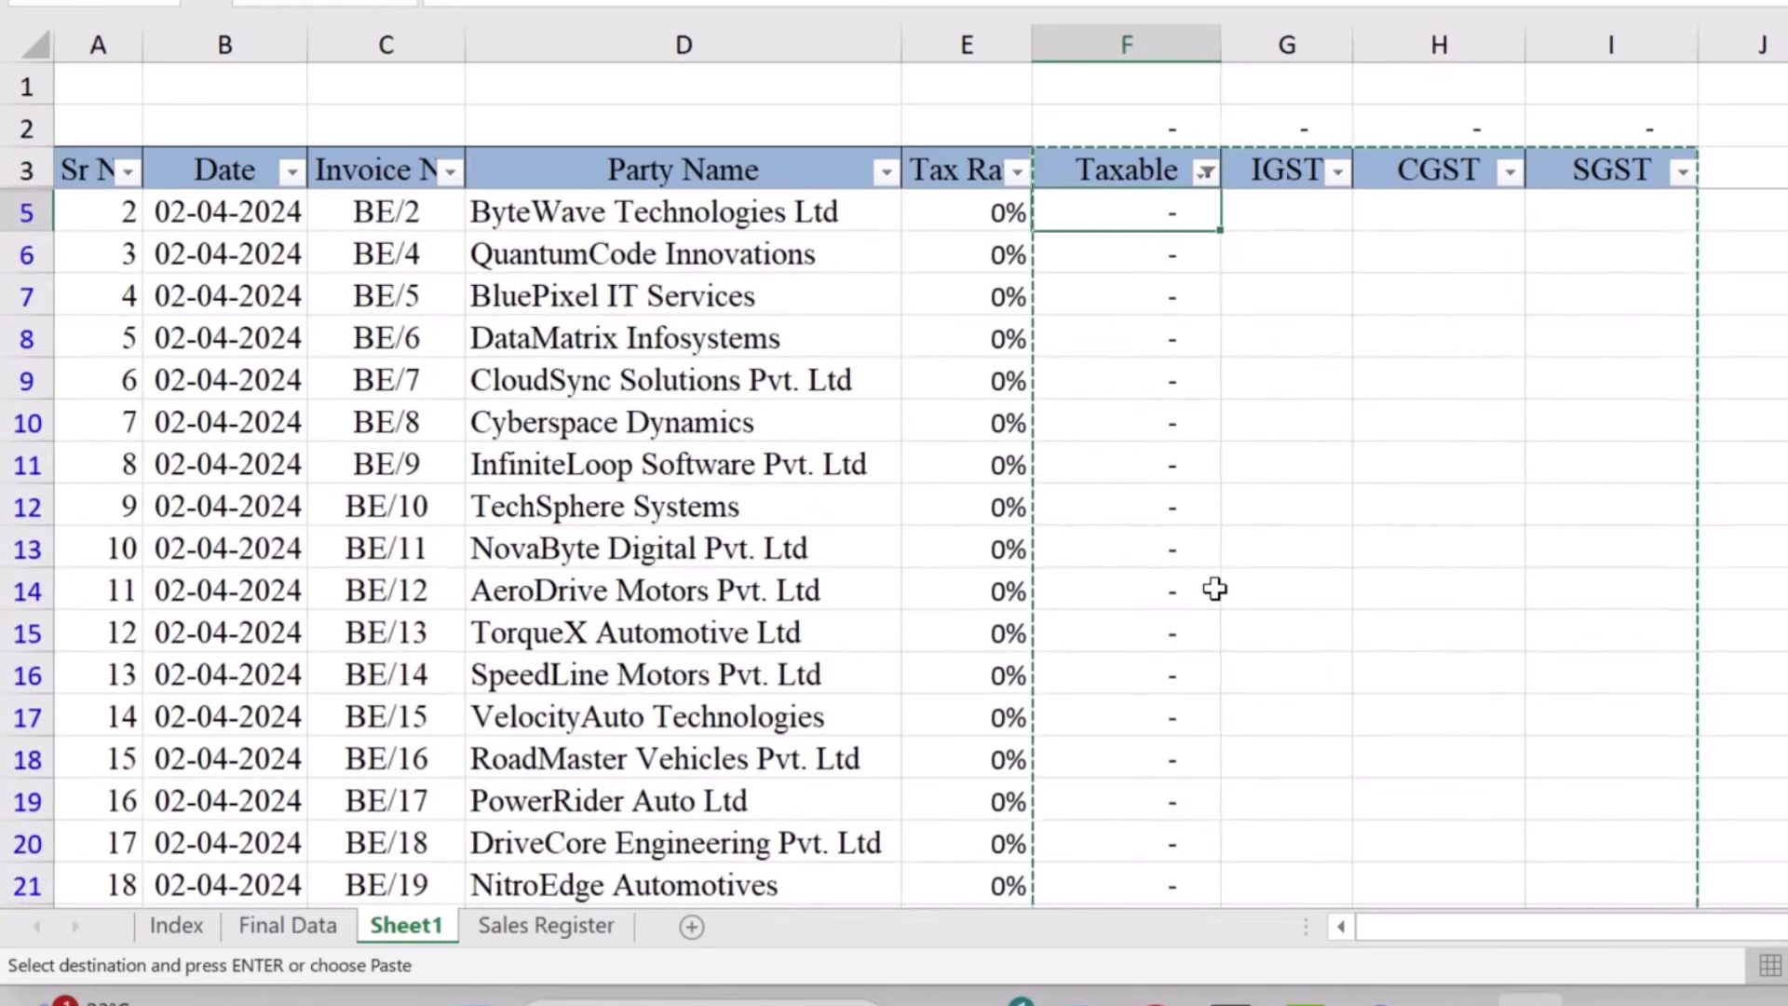
{"action": "key", "text": "ctrl+shift+Down"}
{"action": "key", "text": "ctrl+v"}
{"action": "key", "text": "ctrl+a"}
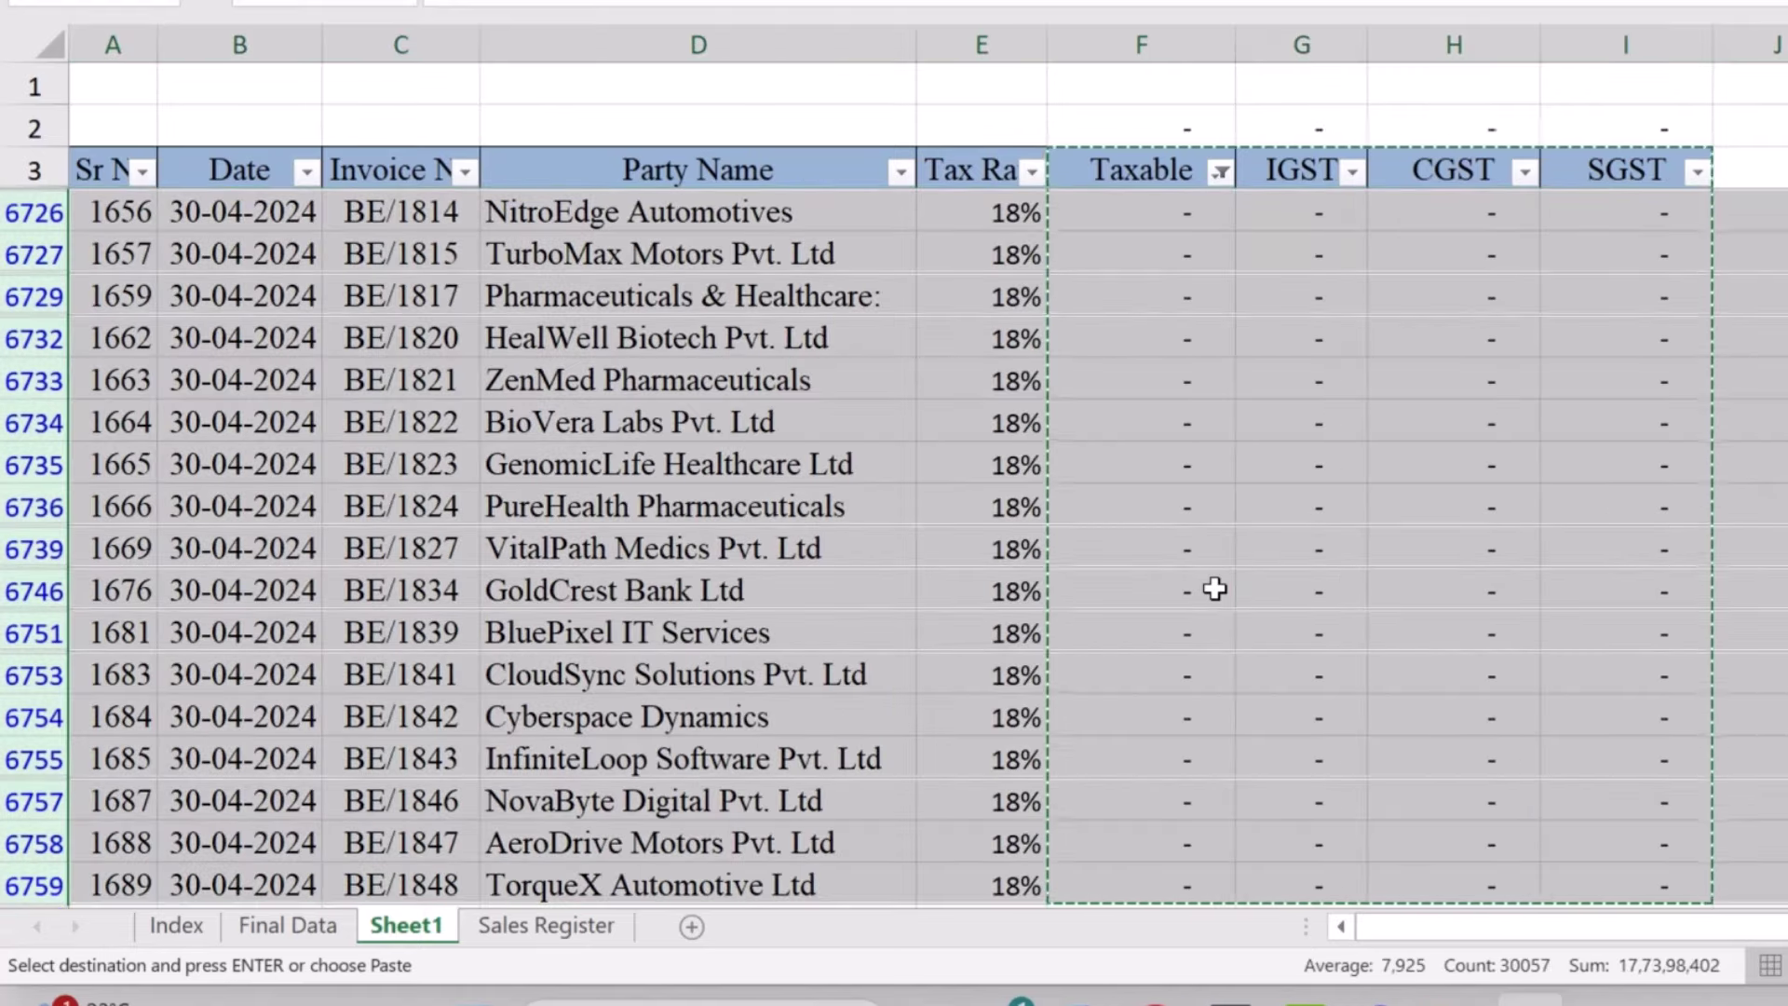
{"action": "key", "text": "Escape"}
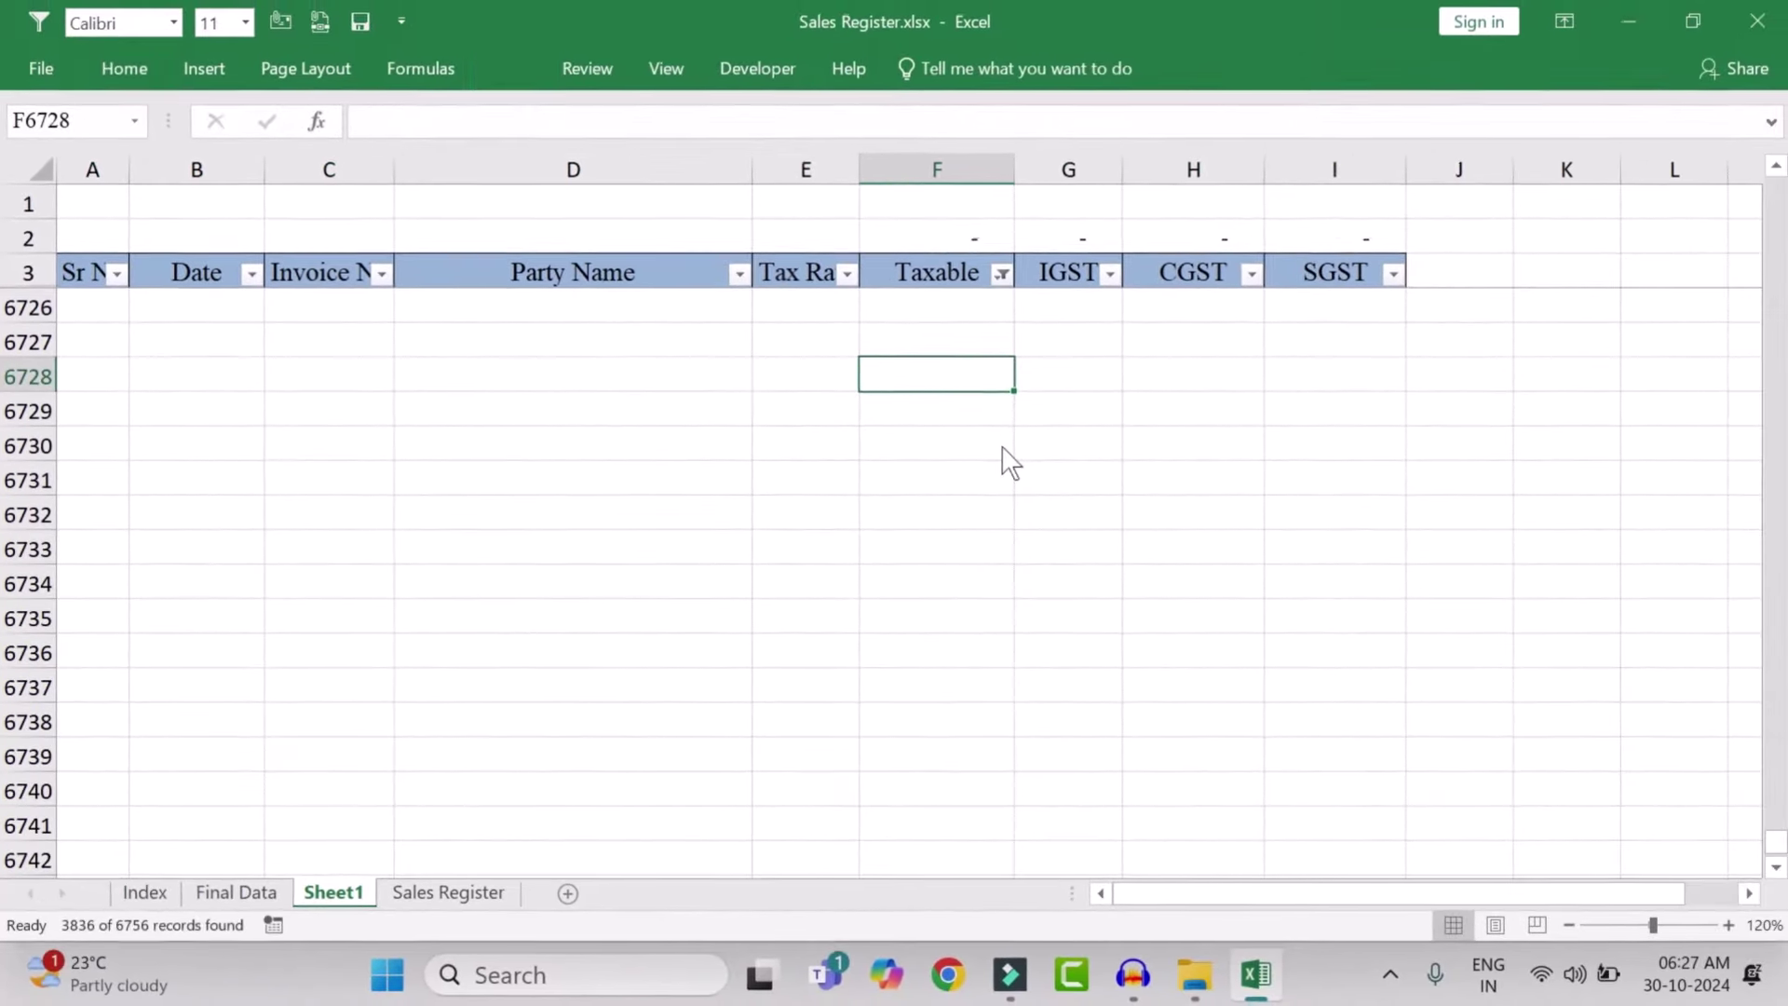
{"action": "key", "text": "ctrl+Up"}
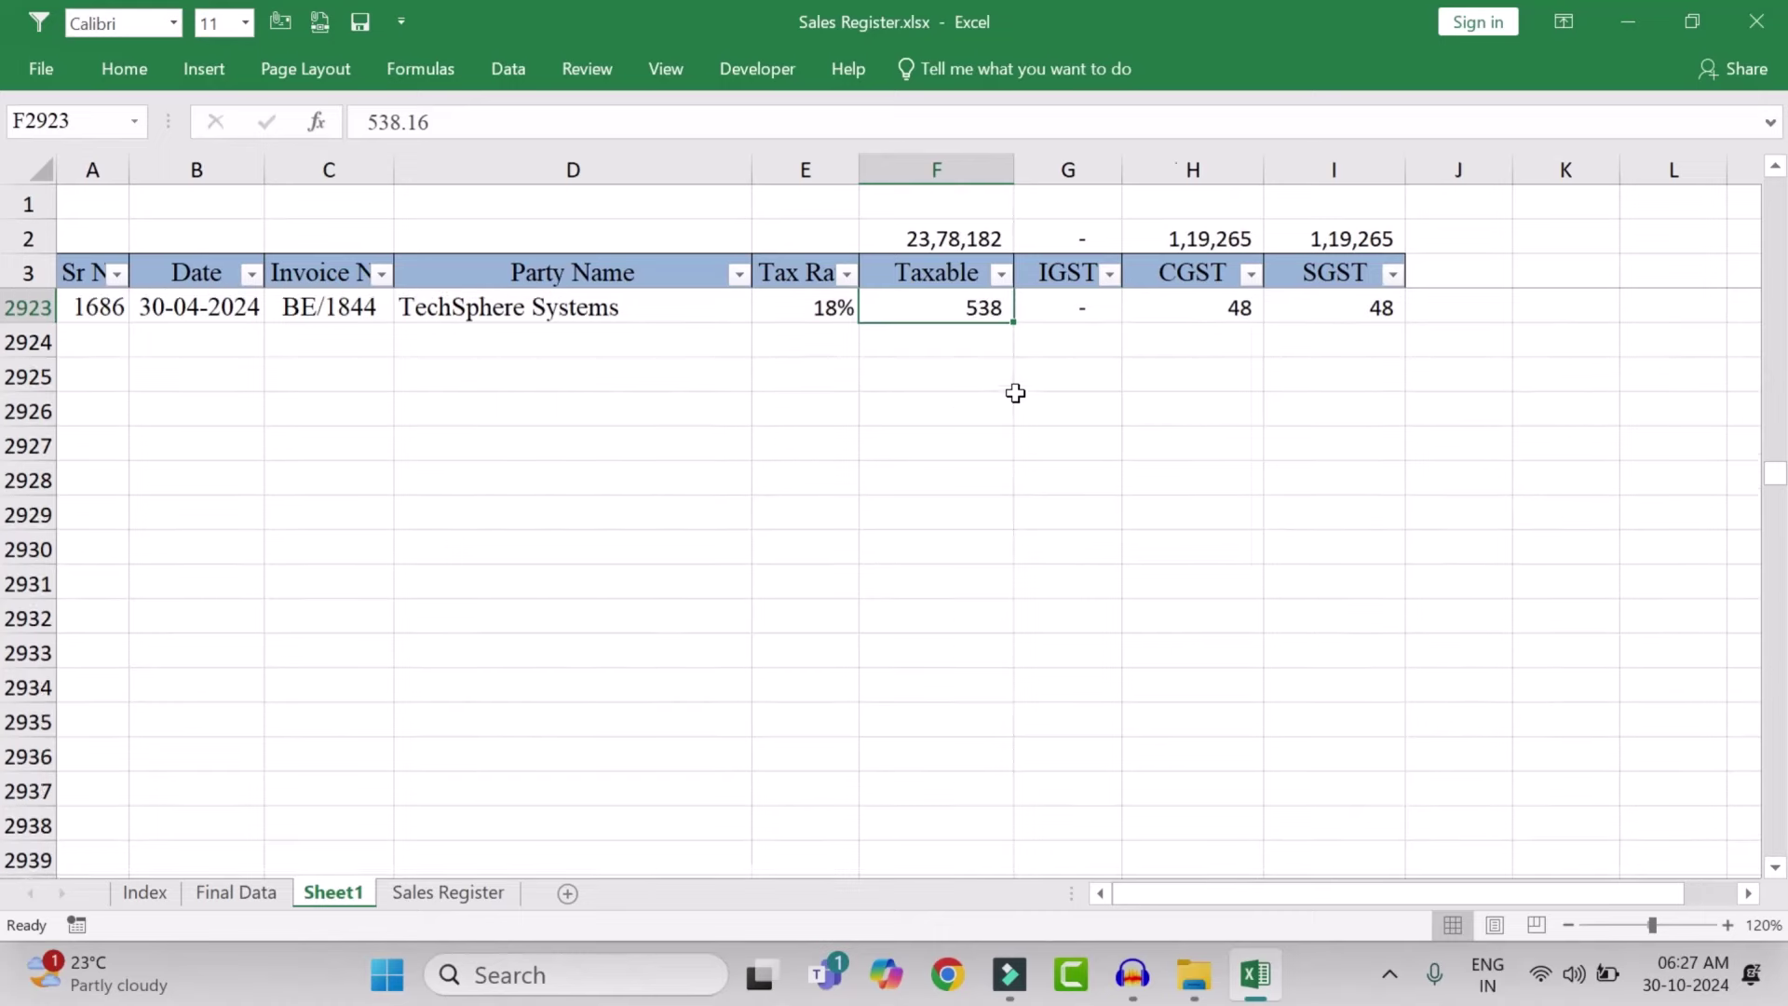
Review the first rows left in the Sheet1 table and the column totals above the headers
{"action": "key", "text": "ctrl+Up"}
{"action": "key", "text": "Left"}
{"action": "key", "text": "Left"}
{"action": "key", "text": "Left"}
{"action": "key", "text": "Down"}
{"action": "key", "text": "Down"}
{"action": "key", "text": "Down"}
{"action": "key", "text": "Down"}
{"action": "key", "text": "Down"}
{"action": "key", "text": "Down"}
{"action": "key", "text": "Down"}
{"action": "key", "text": "Down"}
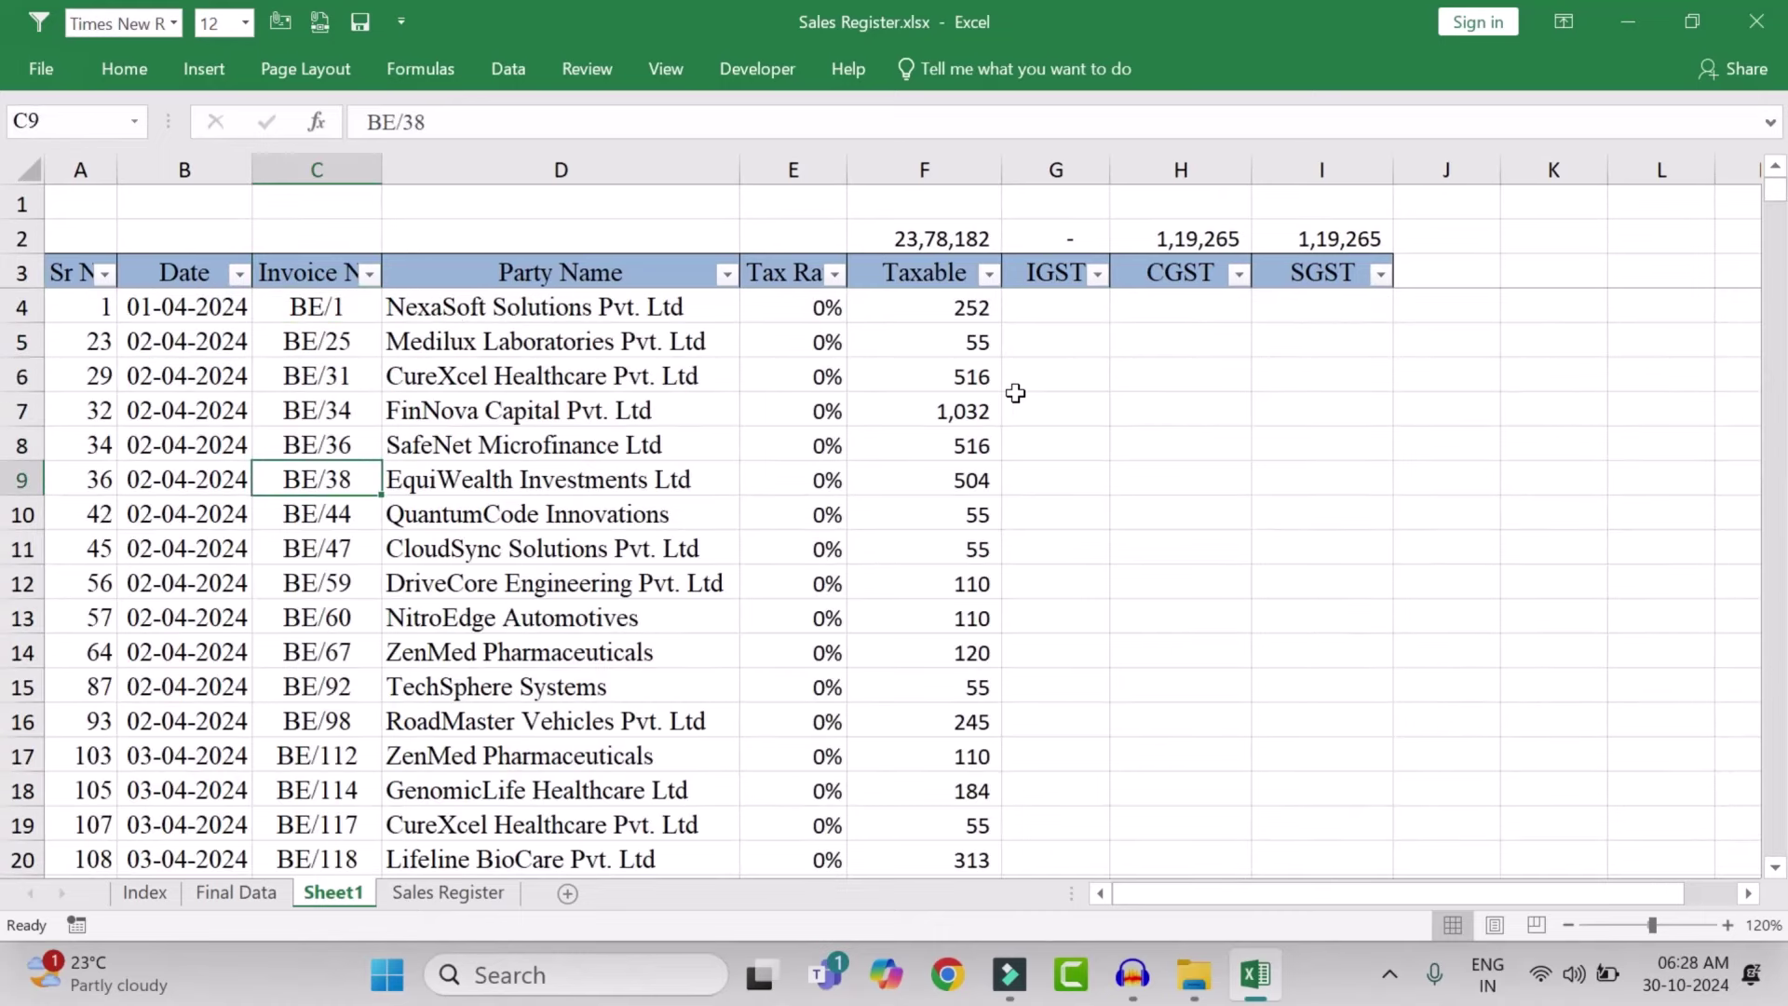
{"action": "key", "text": "Up"}
{"action": "key", "text": "Up"}
{"action": "key", "text": "Up"}
{"action": "key", "text": "Up"}
{"action": "key", "text": "Up"}
{"action": "key", "text": "Up"}
{"action": "key", "text": "Up"}
{"action": "key", "text": "Up"}
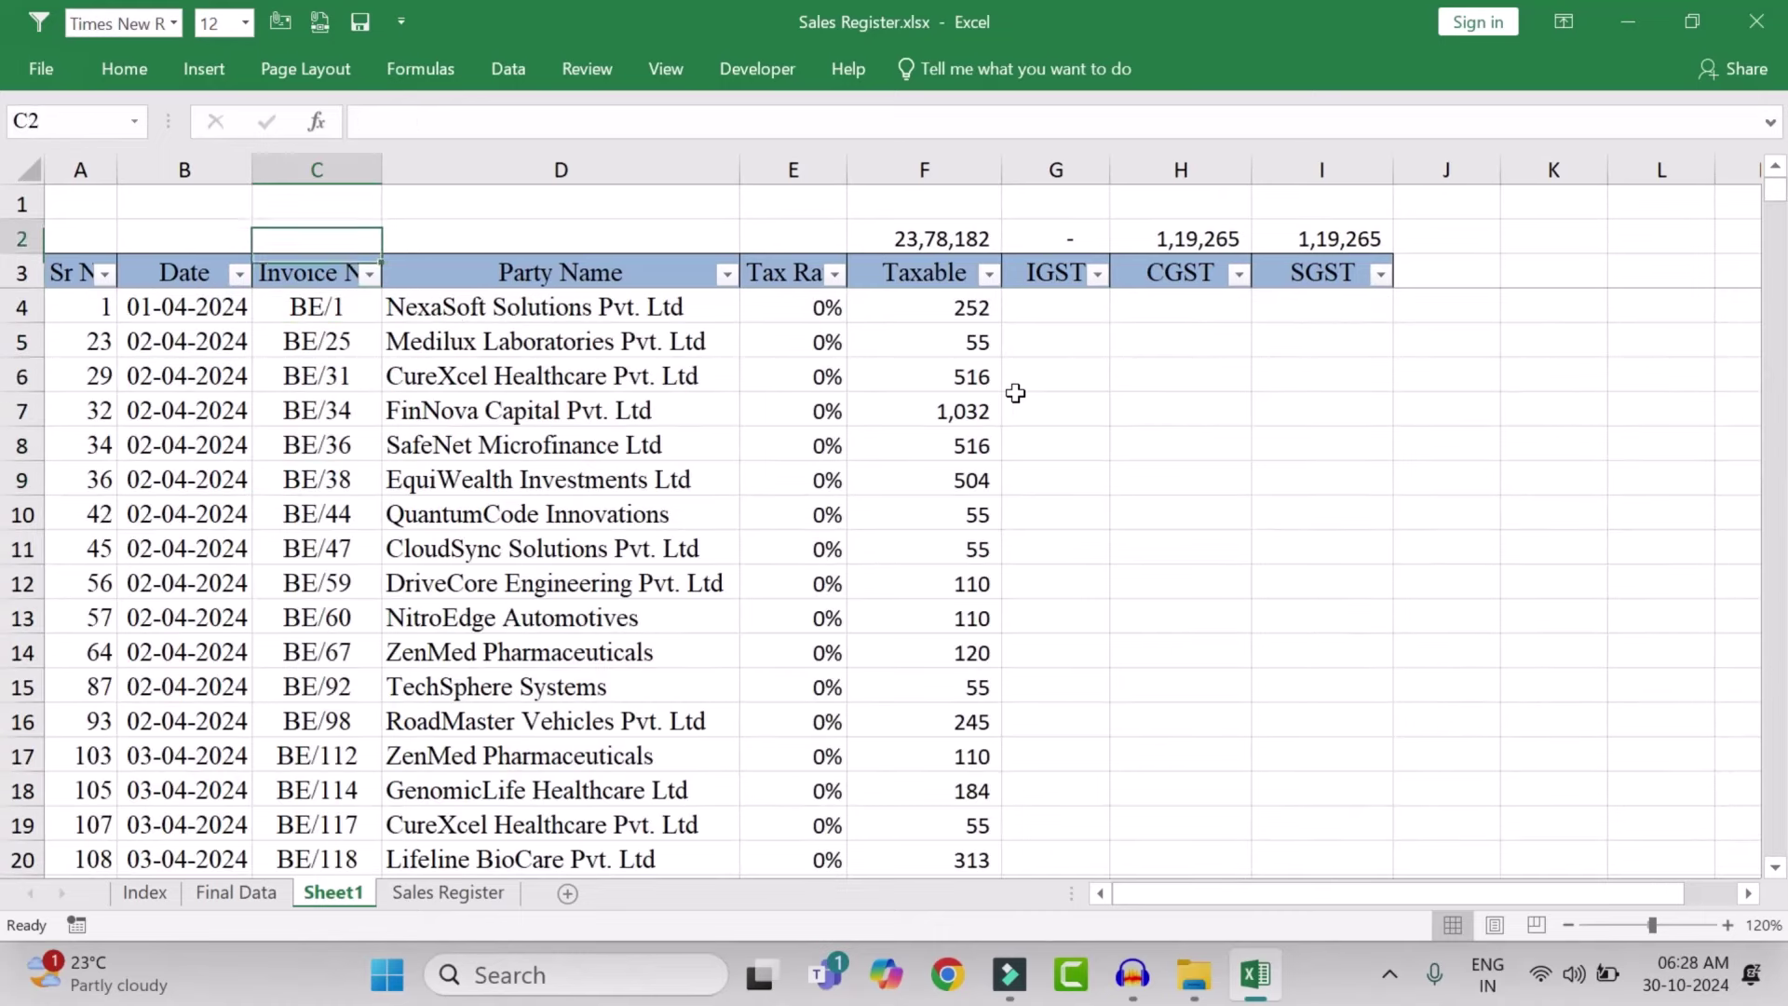
Sort the whole Sheet1 table, headers included in the selection, by Sr No on cell values from smallest to largest
{"action": "key", "text": "Left"}
{"action": "key", "text": "Left"}
{"action": "key", "text": "Down"}
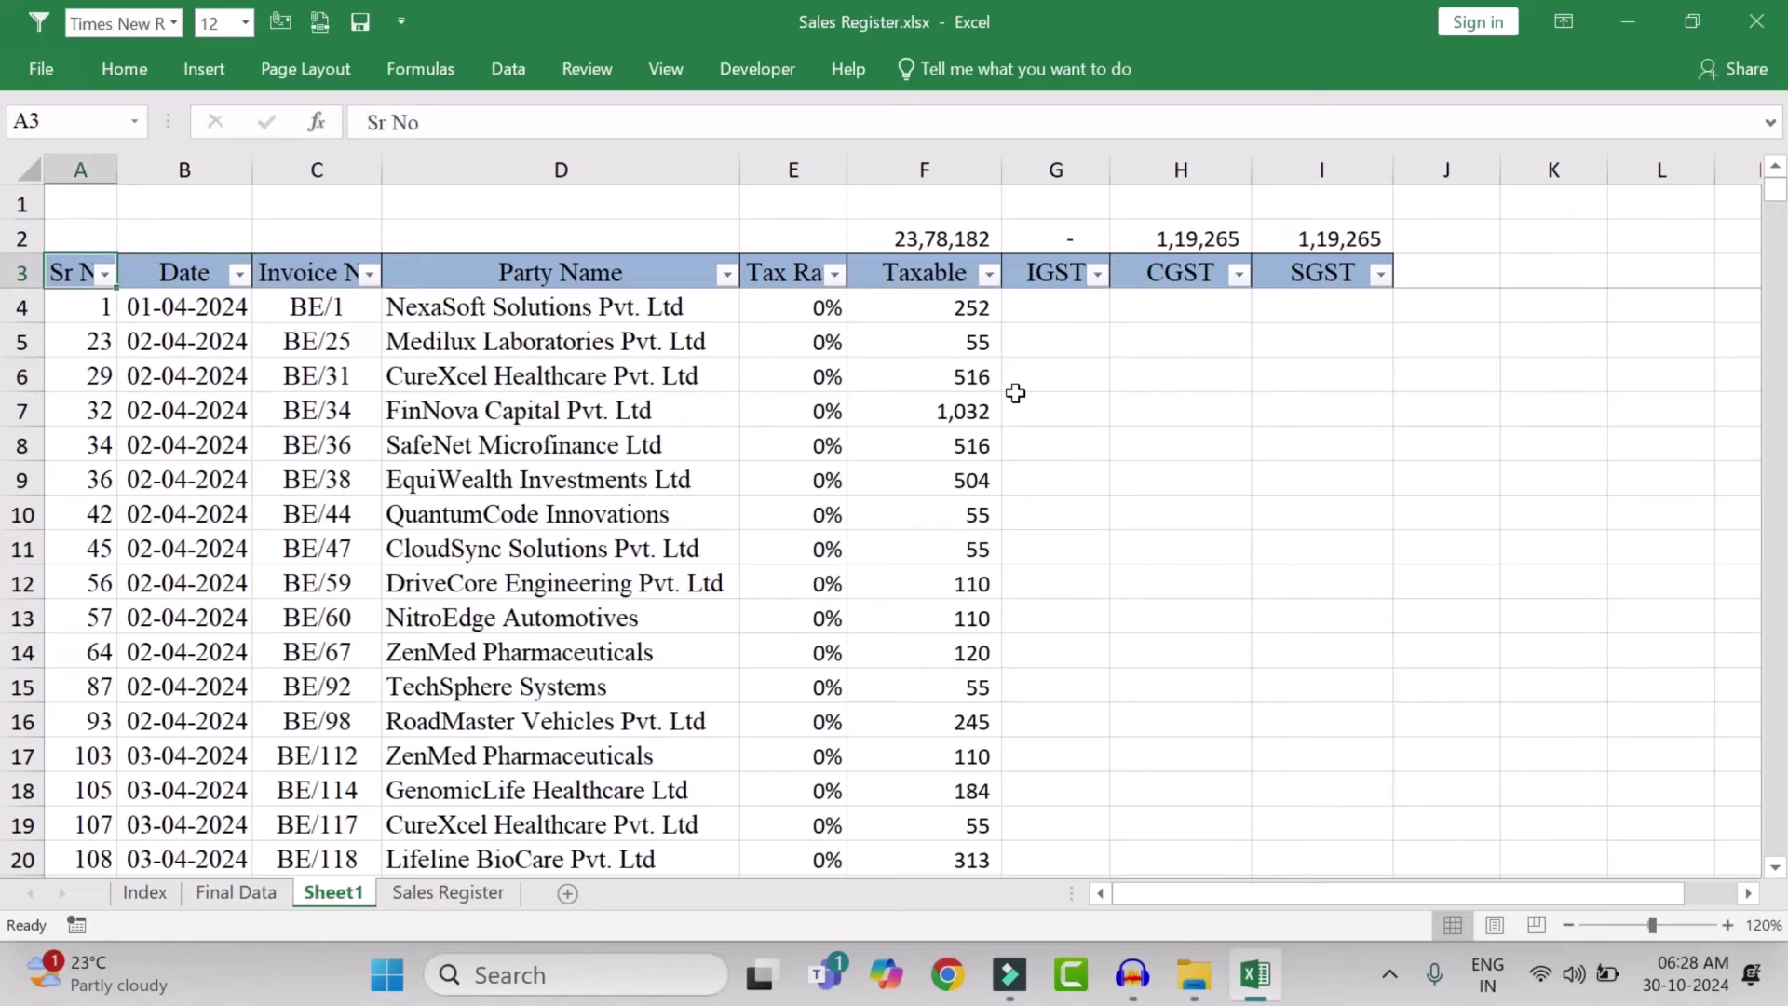
{"action": "key", "text": "ctrl+shift+Right"}
{"action": "key", "text": "ctrl+shift+Down"}
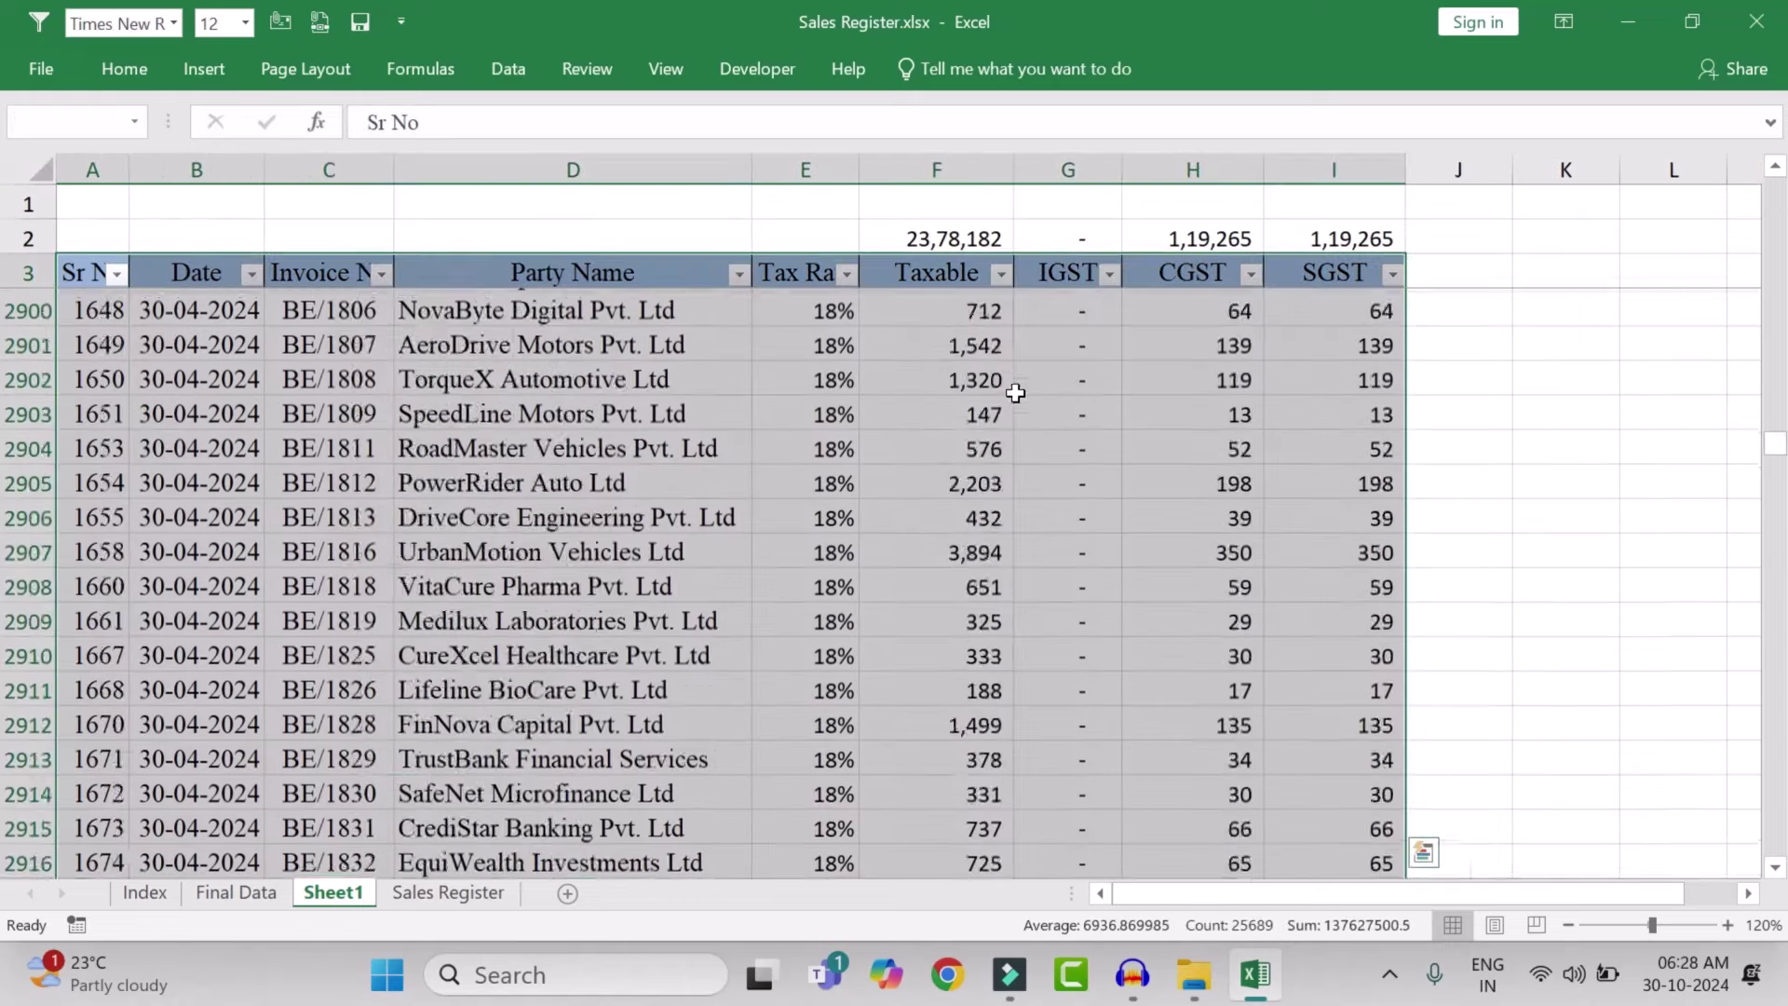
{"action": "left_click", "coordinate": [119, 80]}
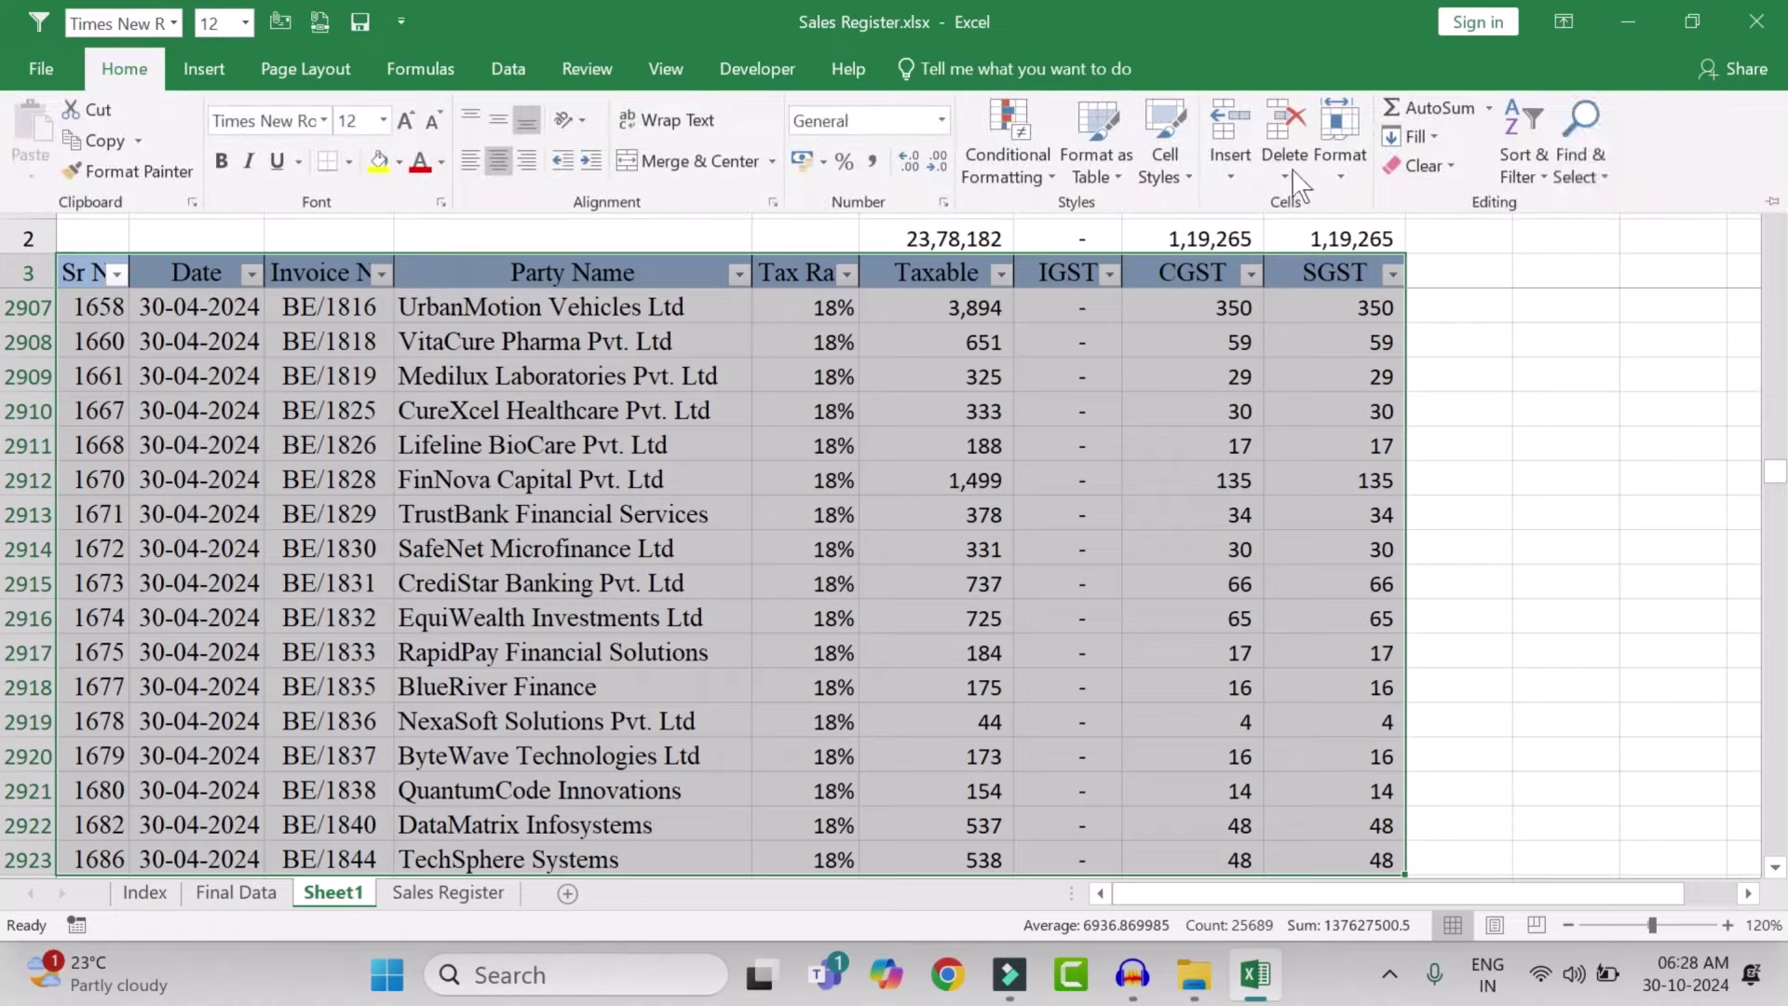
{"action": "left_click", "coordinate": [1506, 134]}
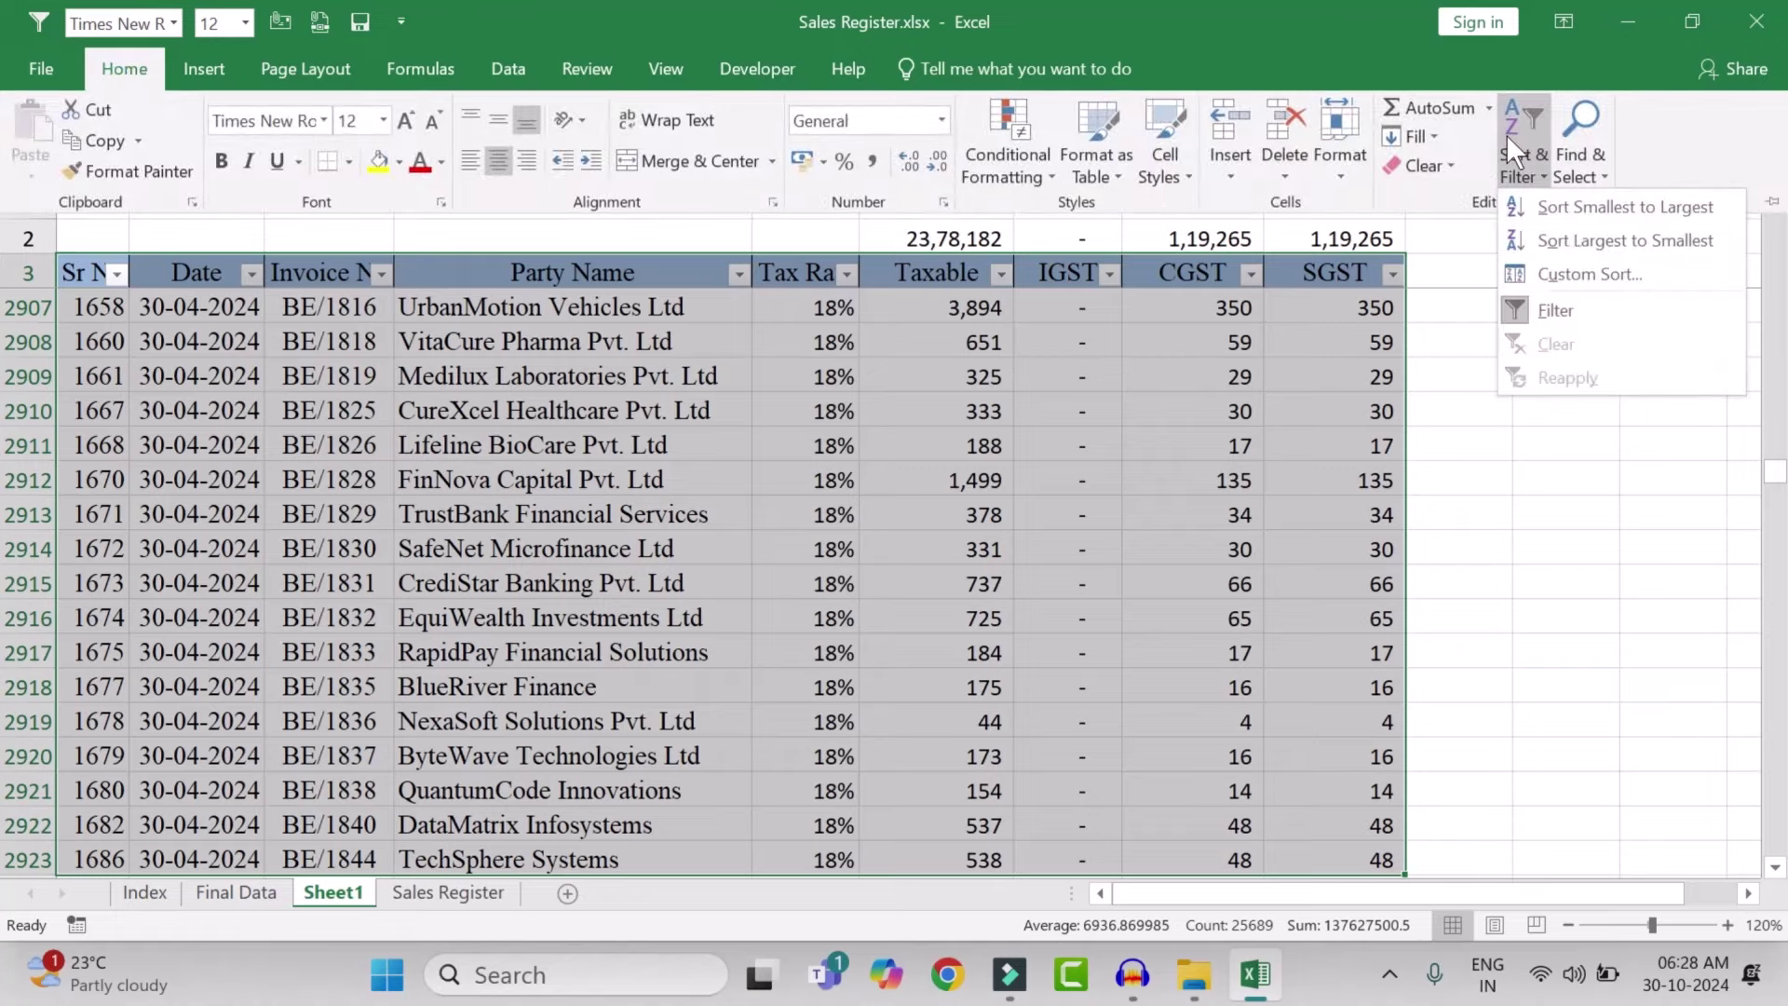
{"action": "left_click", "coordinate": [1574, 274]}
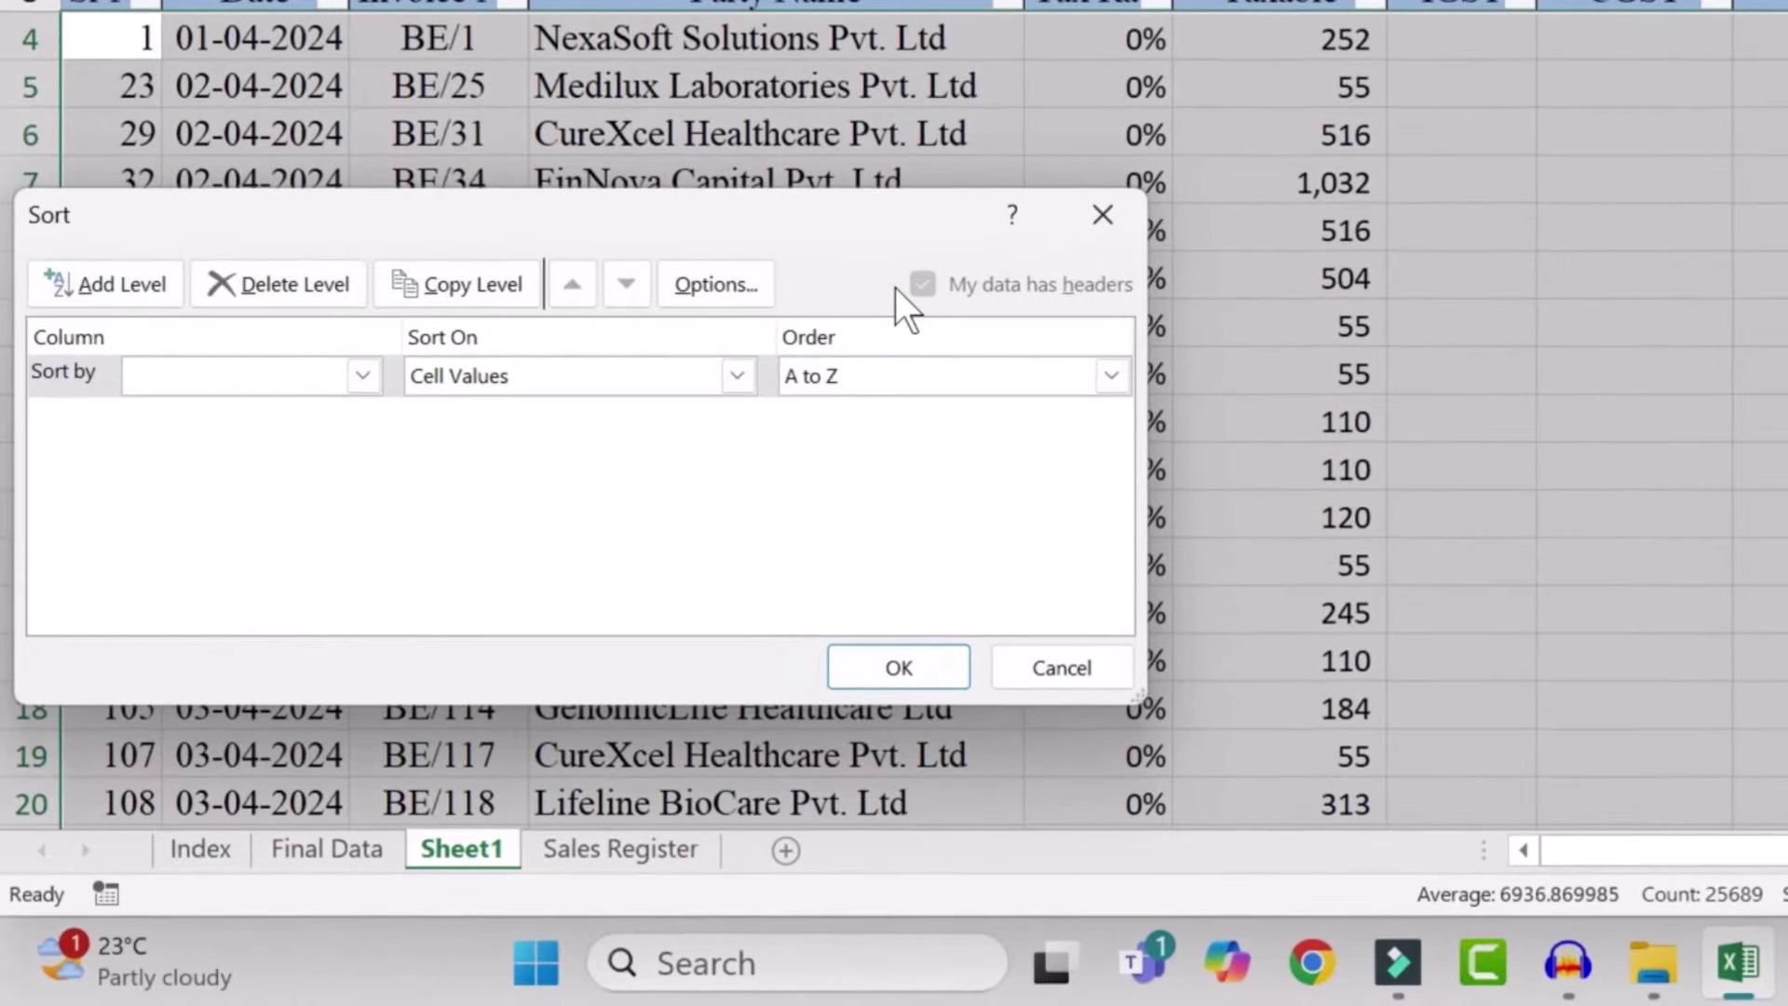
{"action": "left_click", "coordinate": [363, 374]}
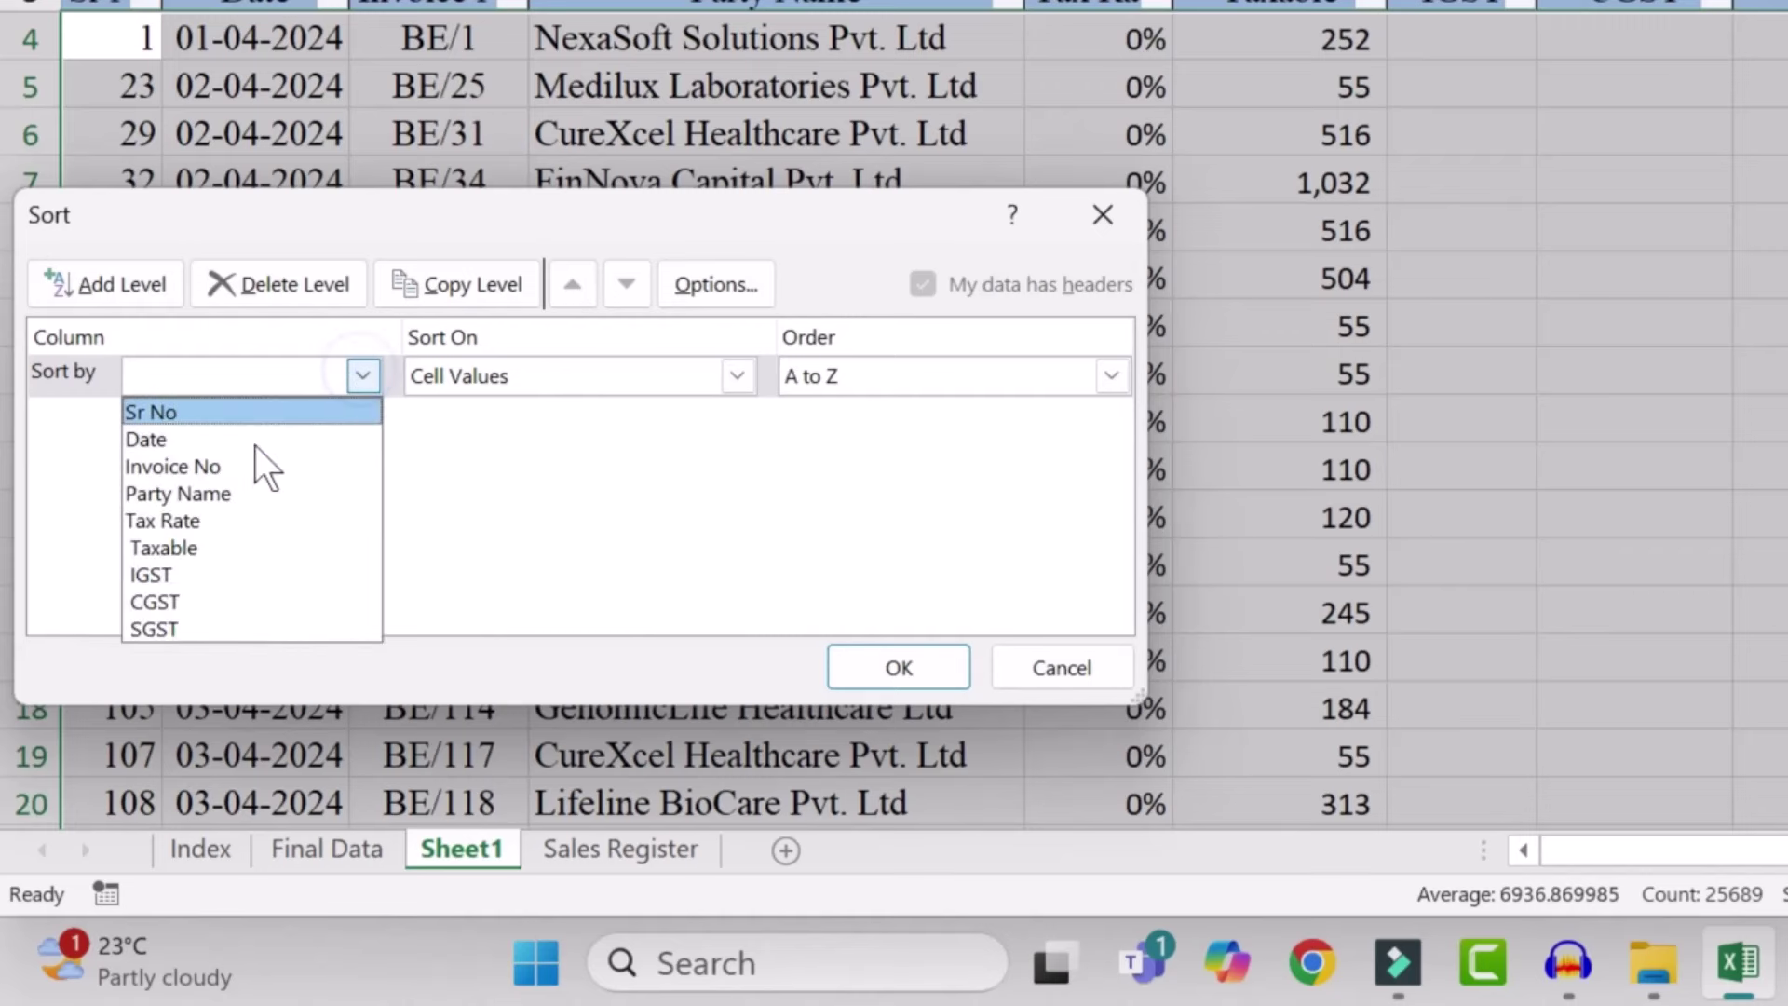
{"action": "left_click", "coordinate": [166, 411]}
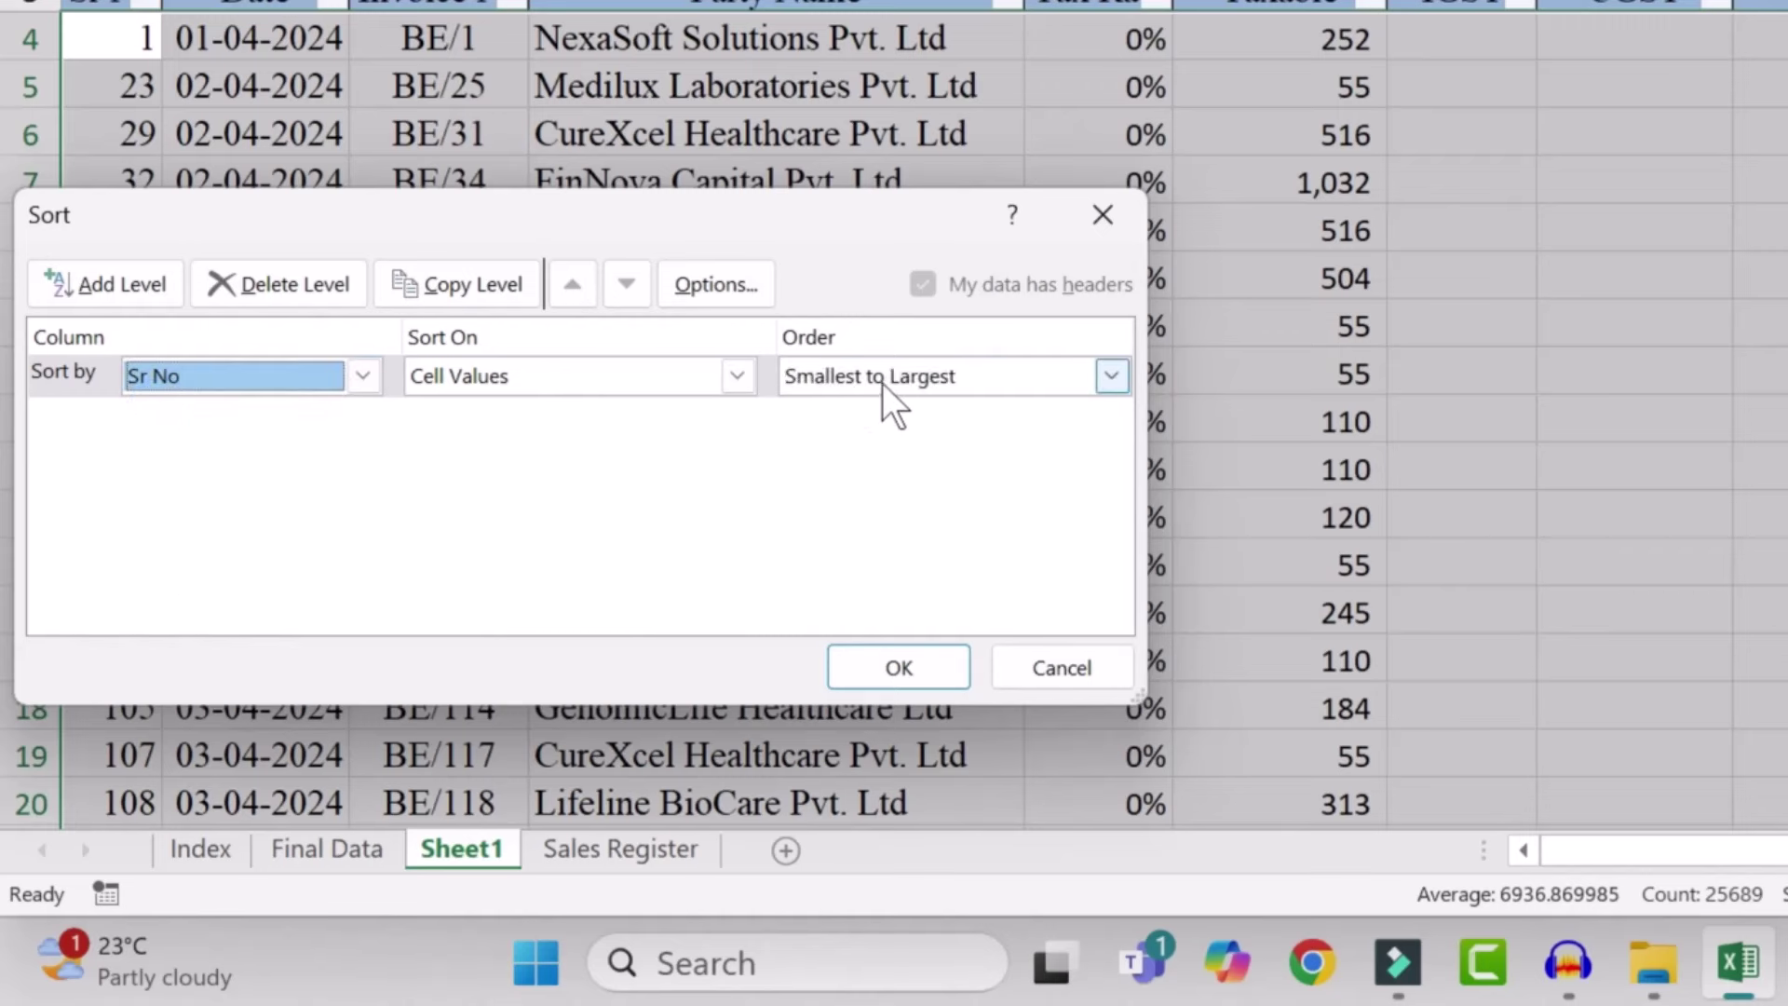
{"action": "left_click", "coordinate": [899, 667]}
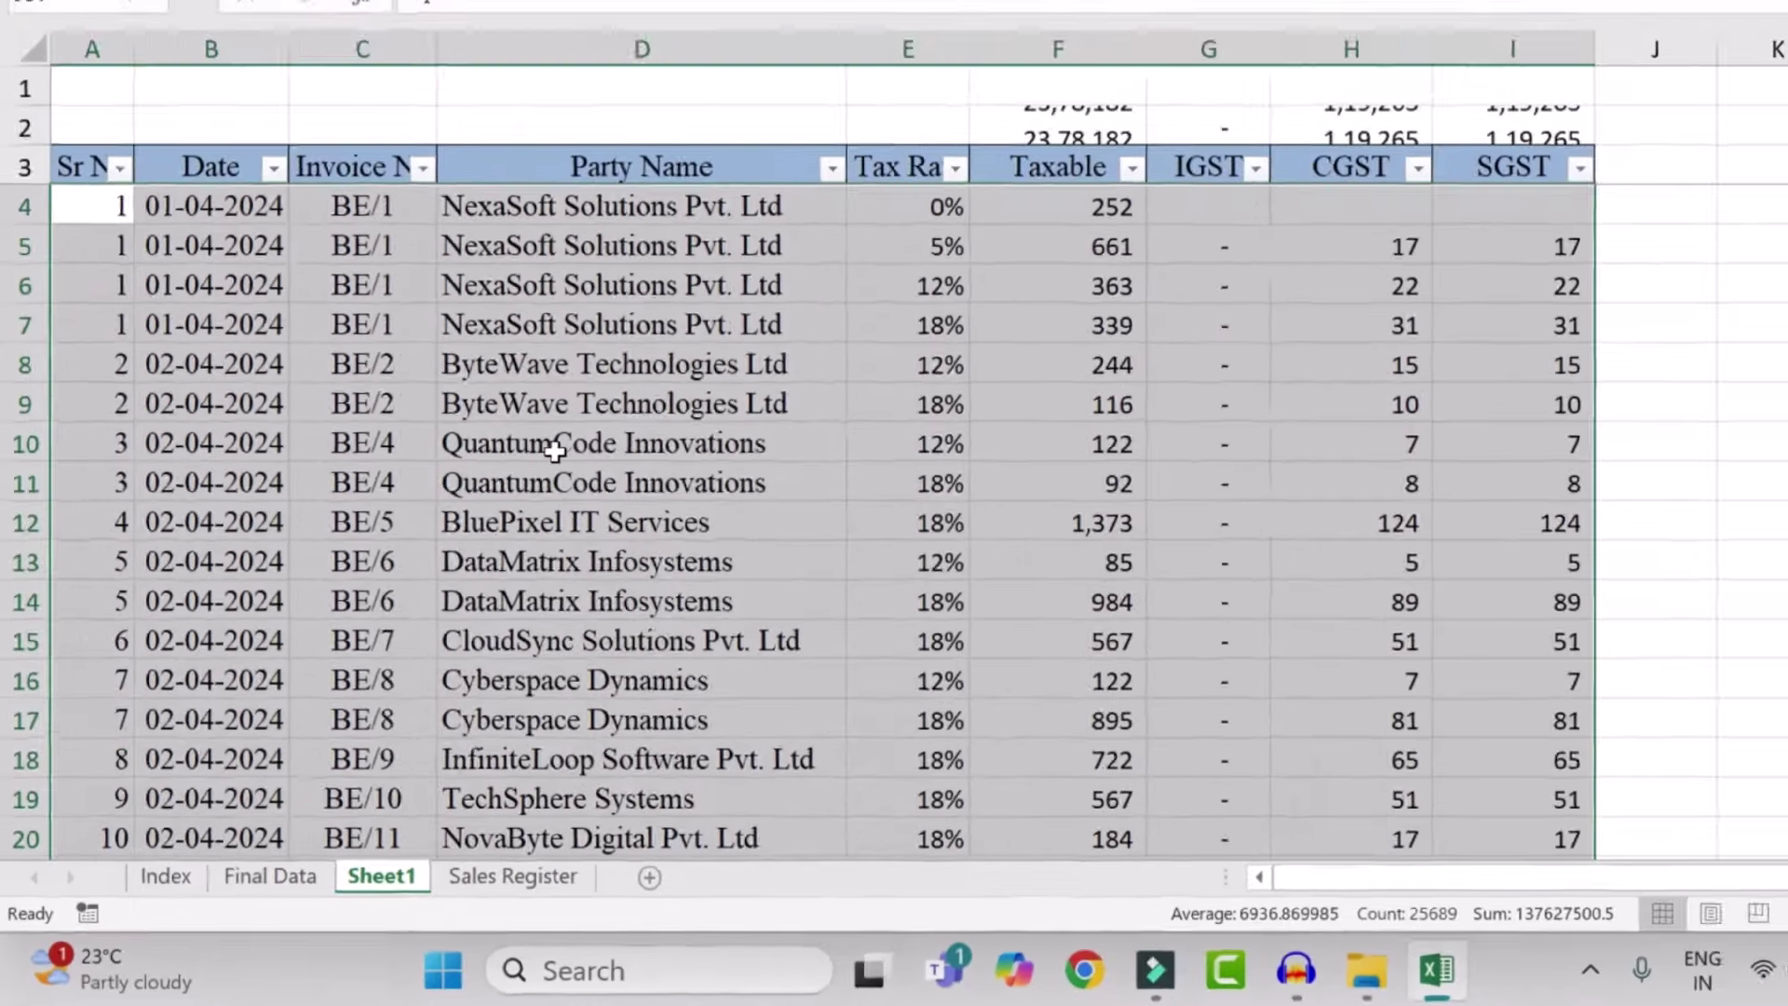
Examine how the rows of invoices BE/1 and BE/2 are split by tax rate in the sorted table
{"action": "left_click", "coordinate": [362, 285]}
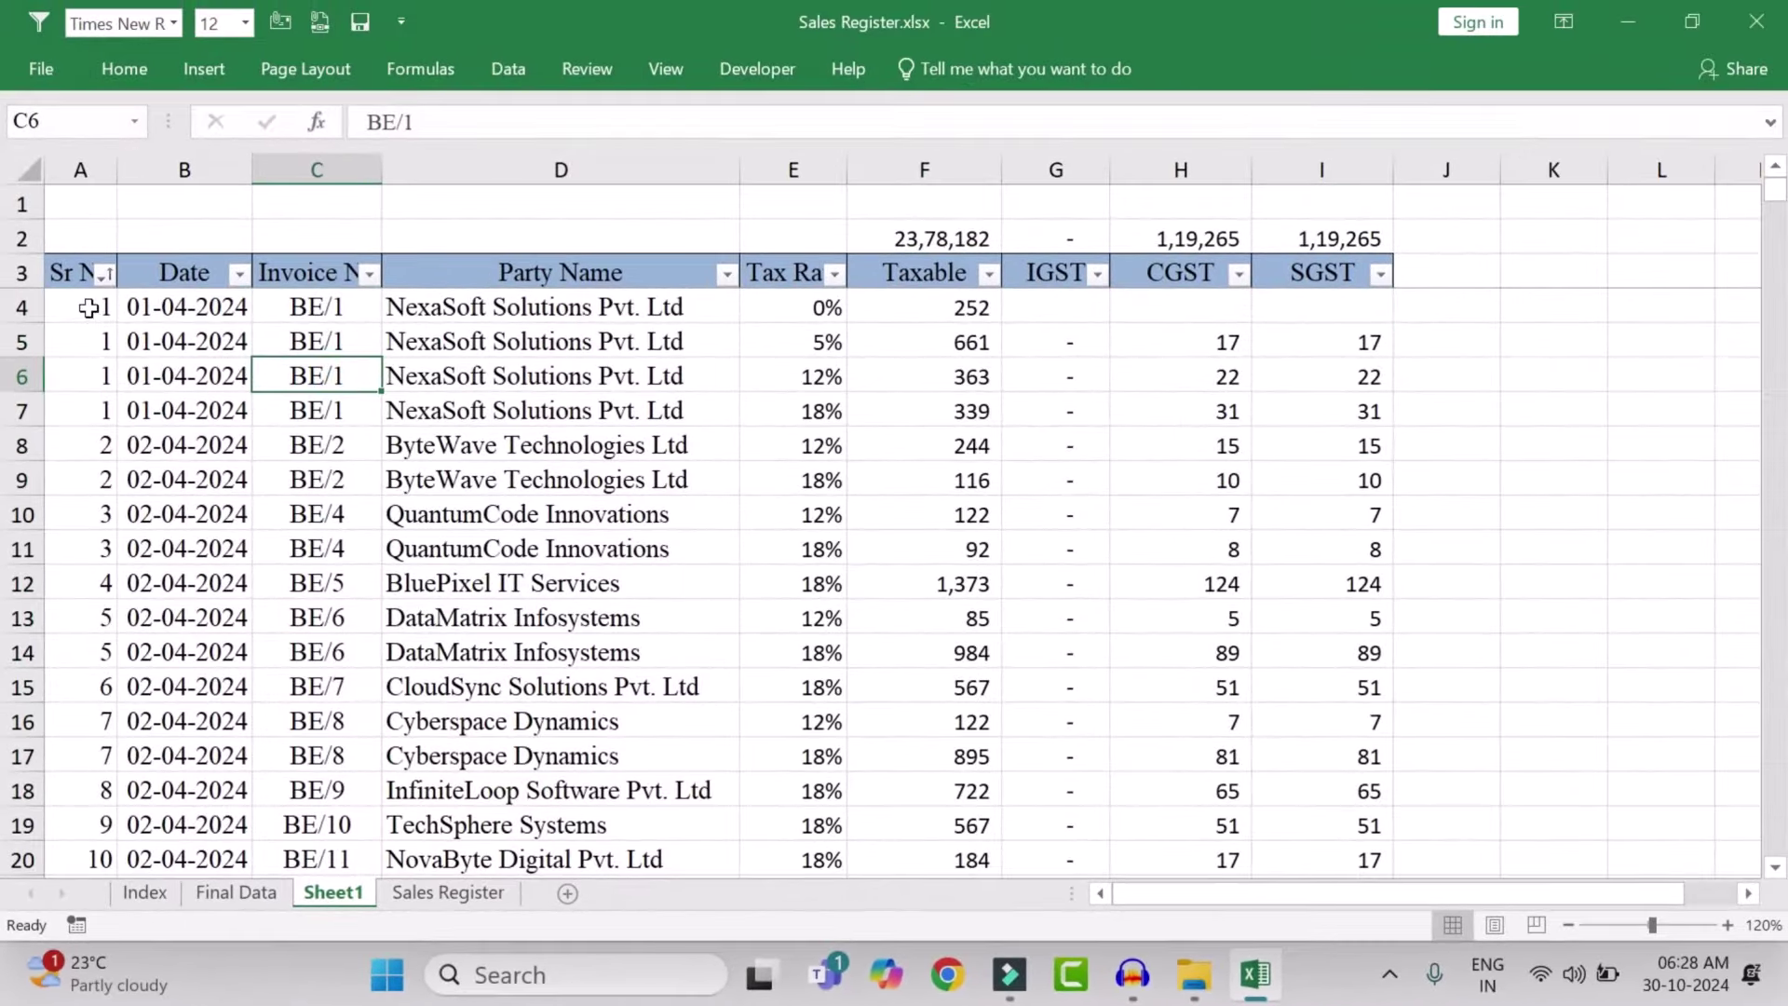
{"action": "left_click_drag", "start_coordinate": [89, 308], "coordinate": [86, 409]}
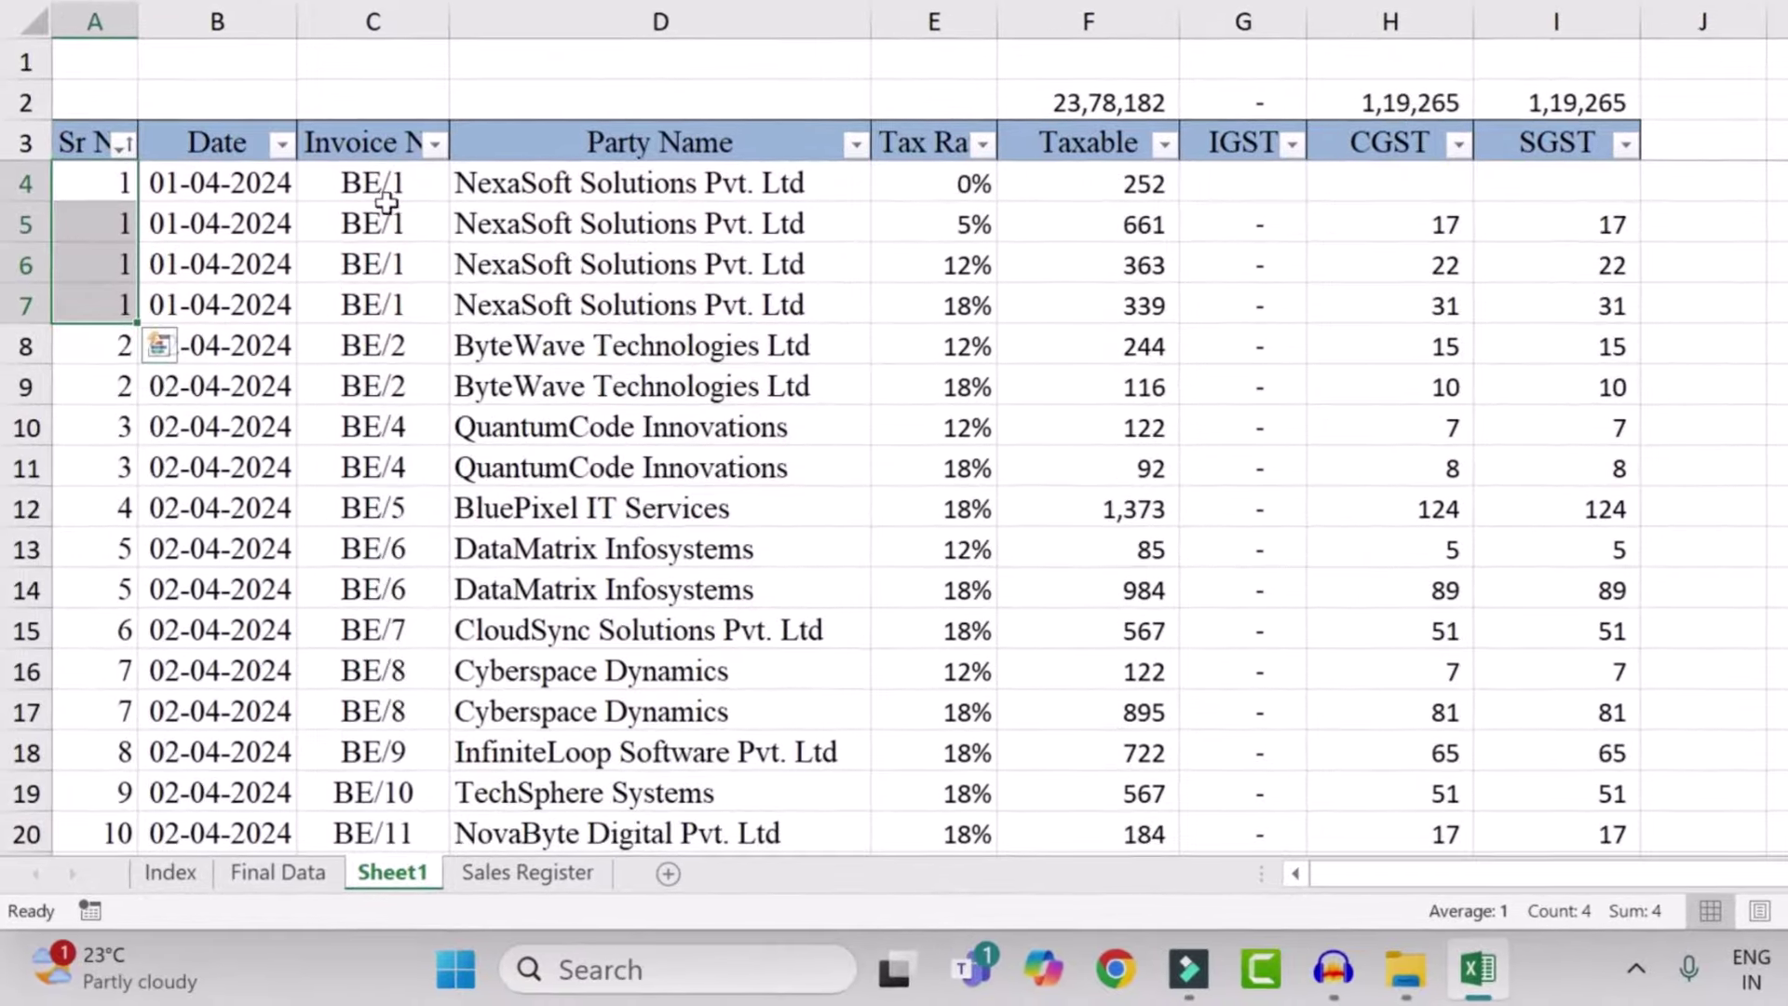
{"action": "left_click_drag", "start_coordinate": [386, 203], "coordinate": [378, 295]}
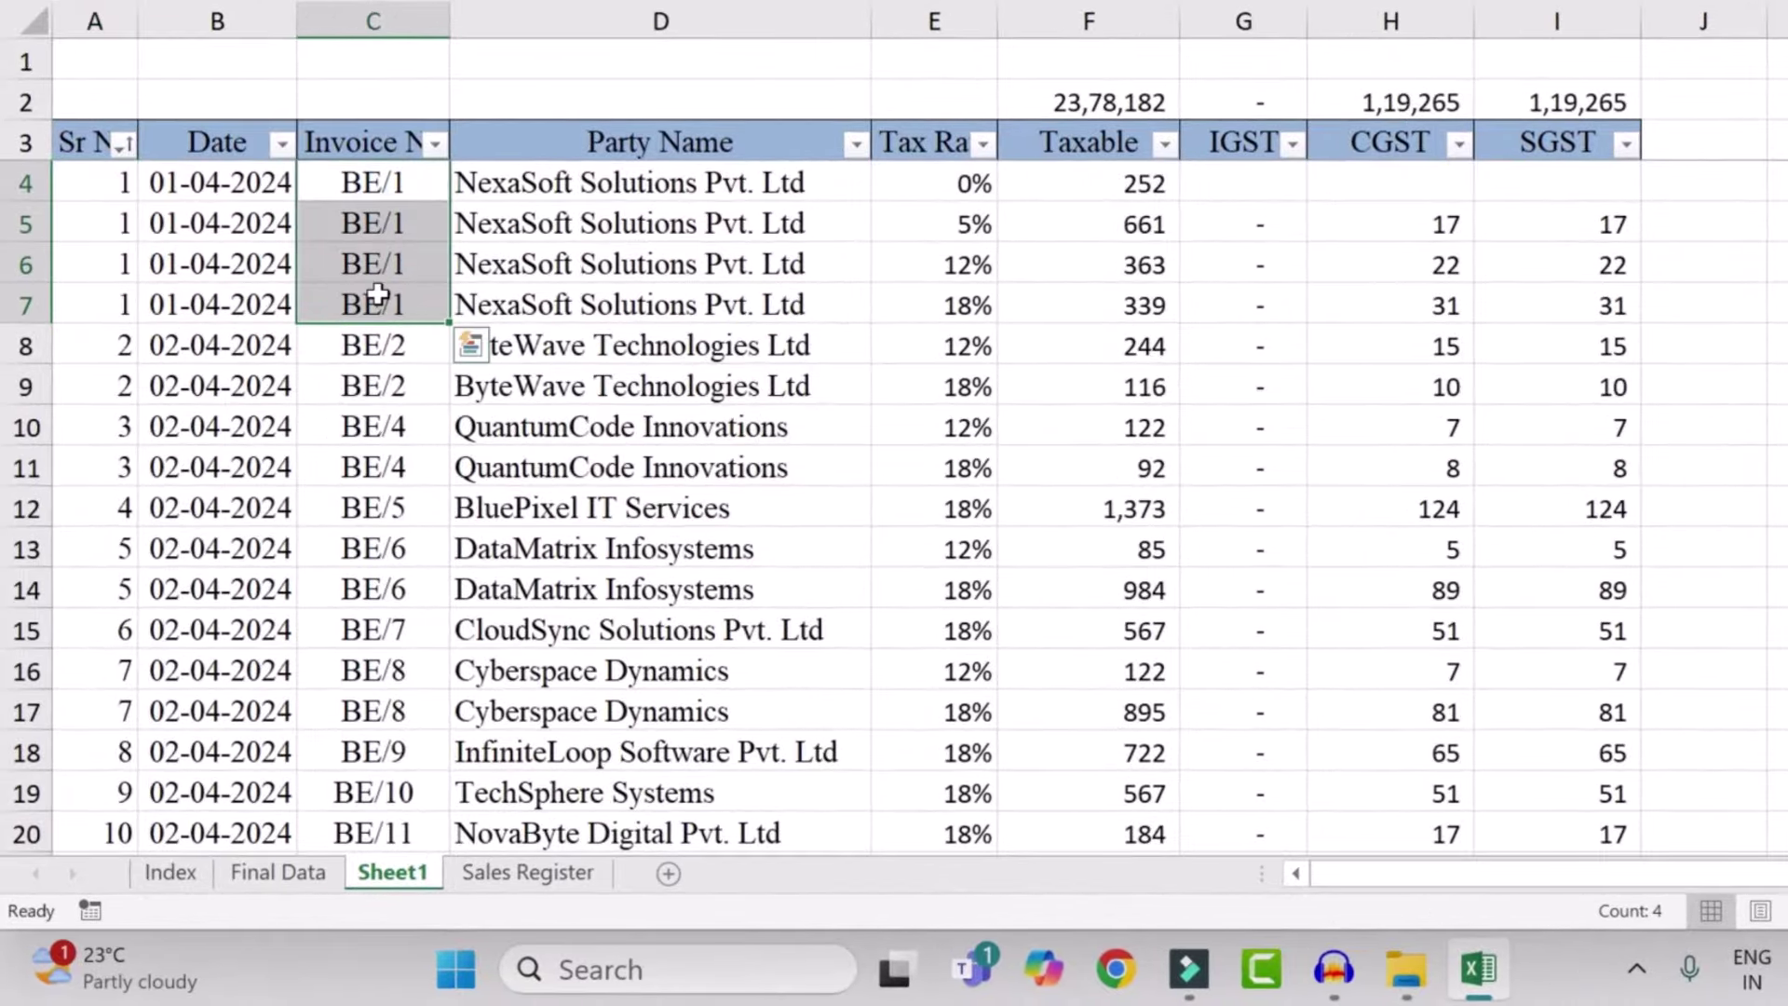
{"action": "key", "text": "shift+space"}
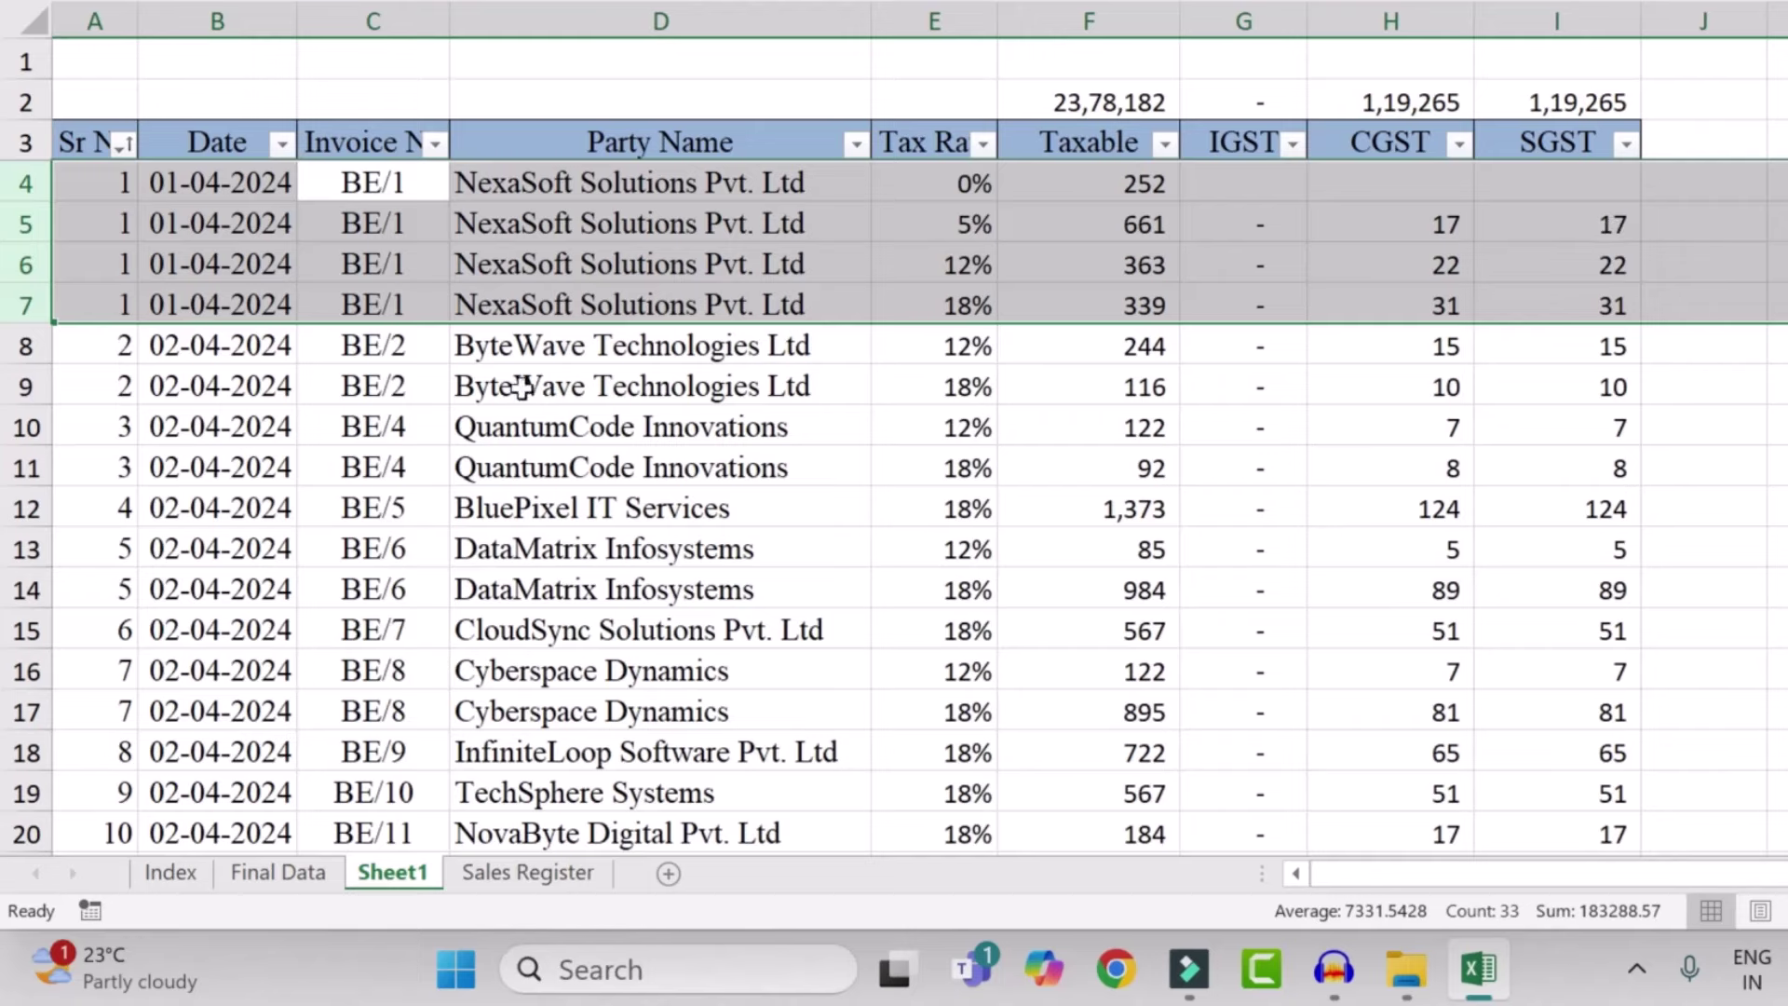
{"action": "left_click_drag", "start_coordinate": [400, 351], "coordinate": [395, 386]}
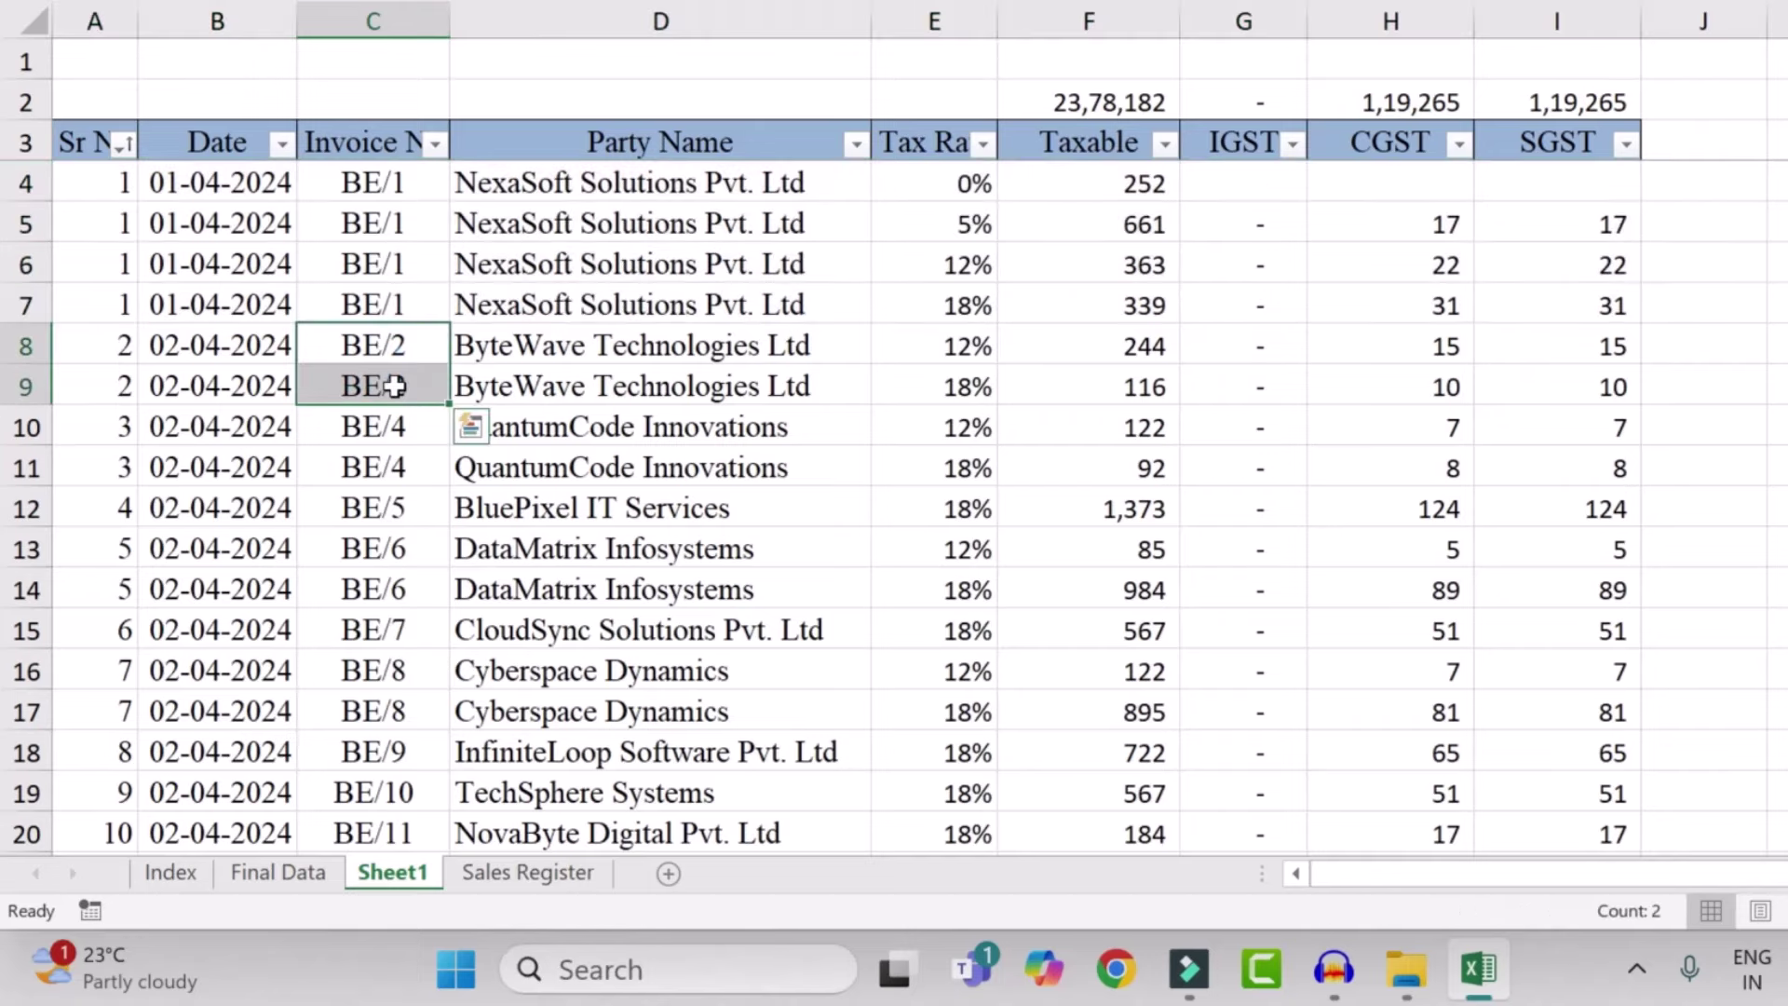
{"action": "key", "text": "shift+space"}
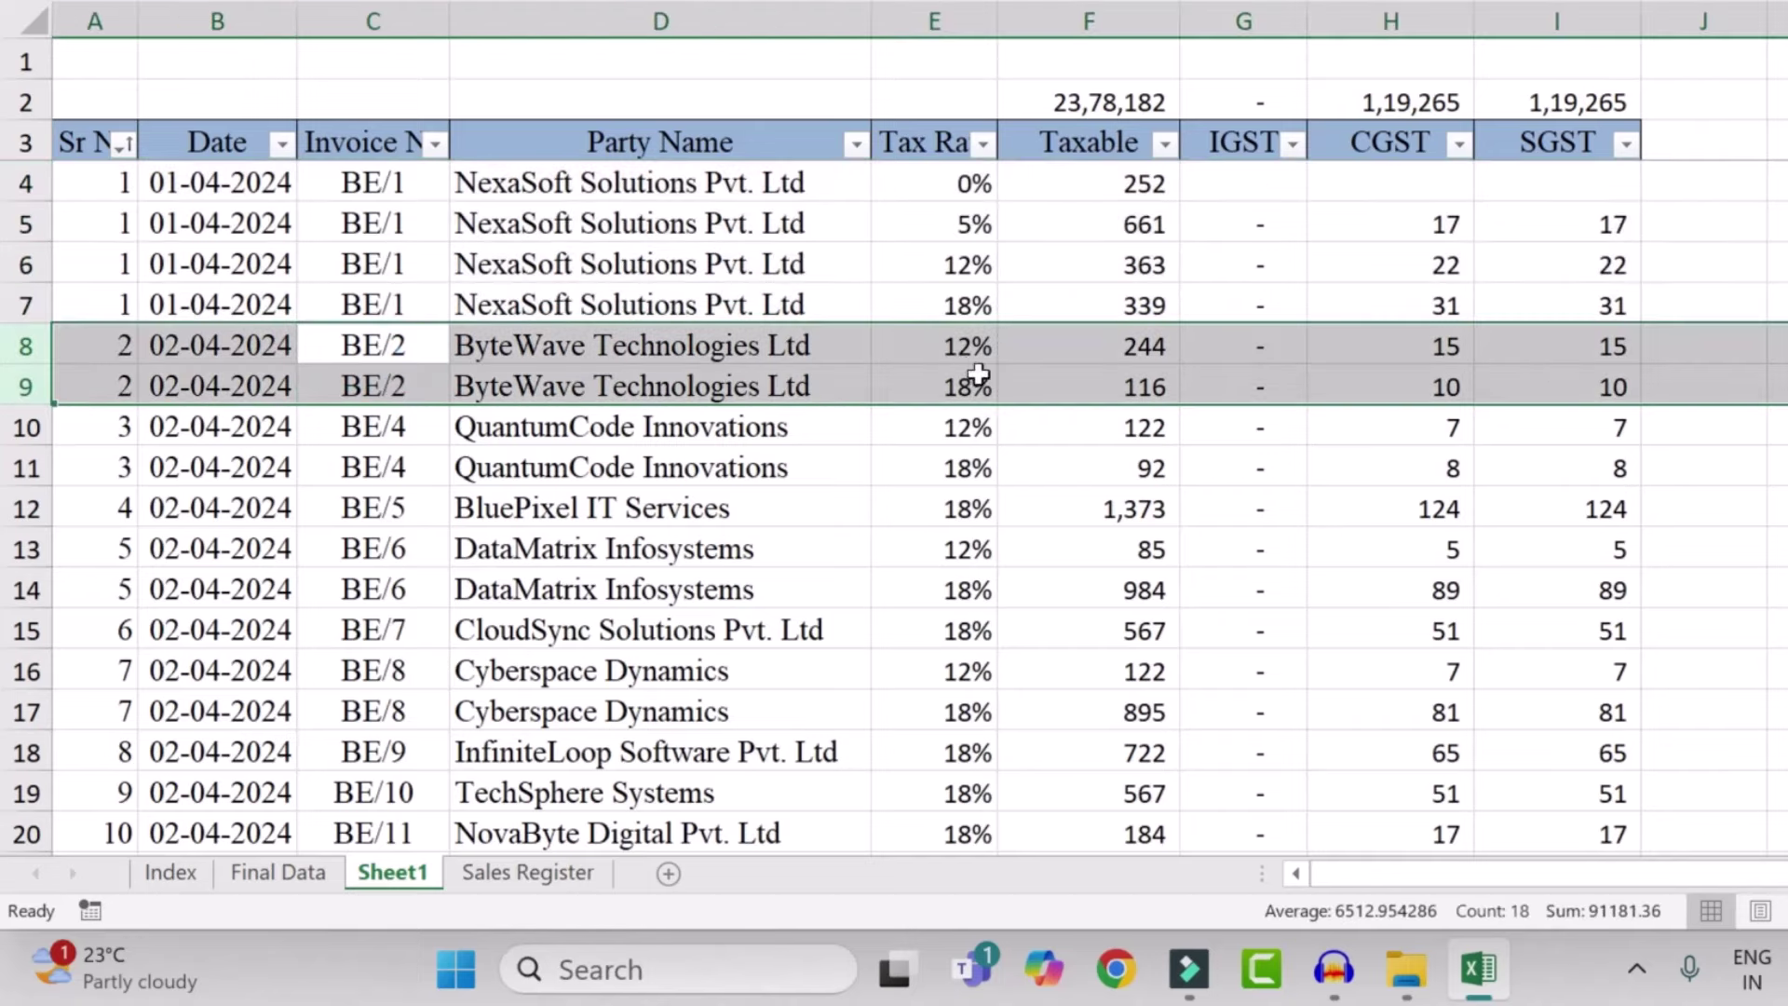
Review how invoice BE/1 is split across its tax-rate rows in the sorted table
{"action": "left_click", "coordinate": [780, 321]}
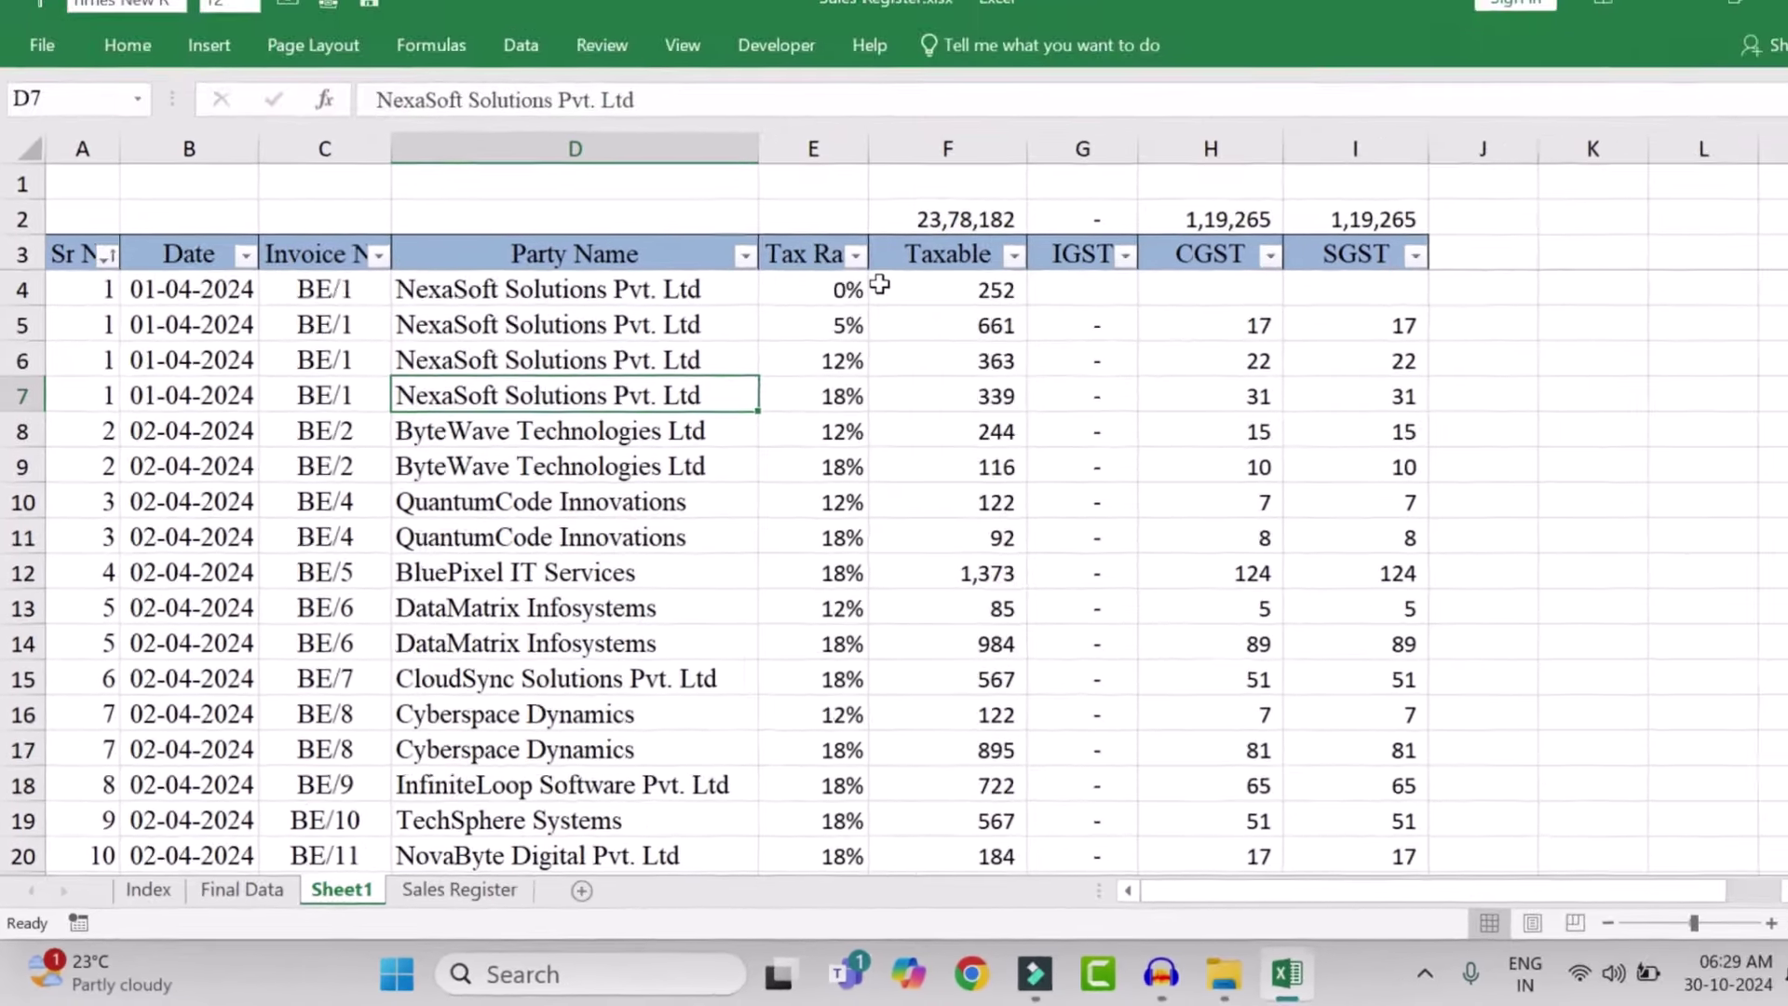
{"action": "key", "text": "Up"}
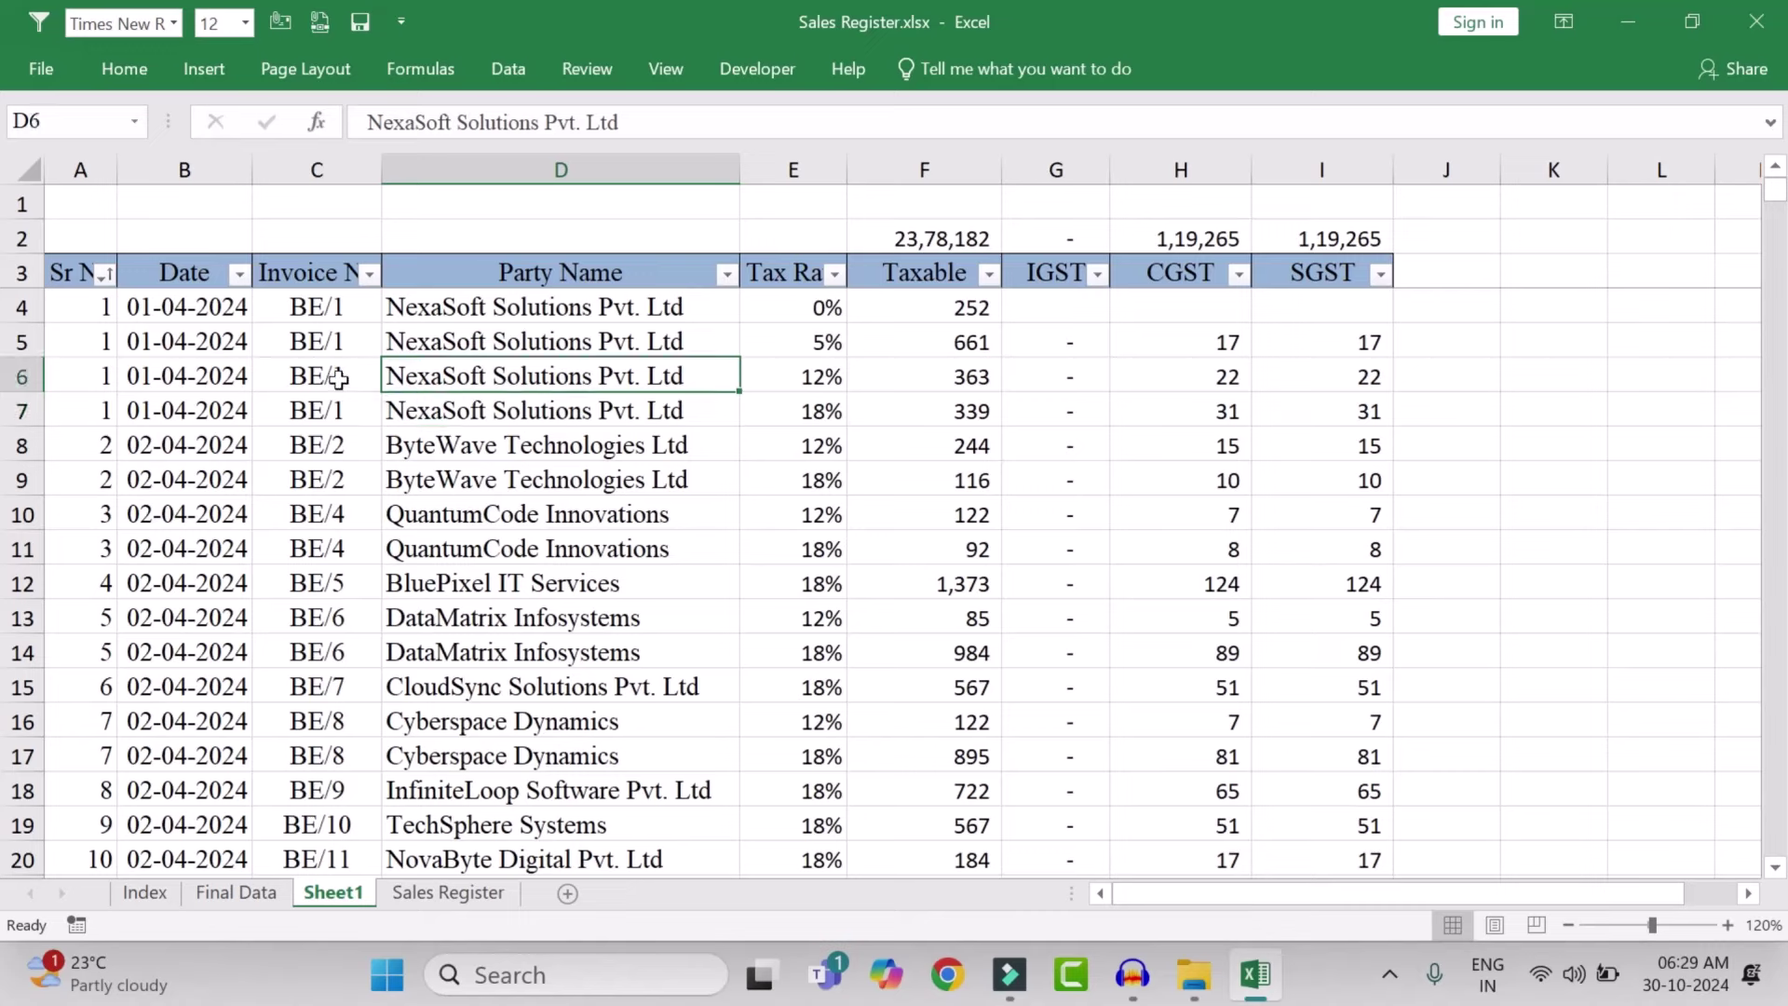
{"action": "left_click_drag", "start_coordinate": [330, 319], "coordinate": [322, 410]}
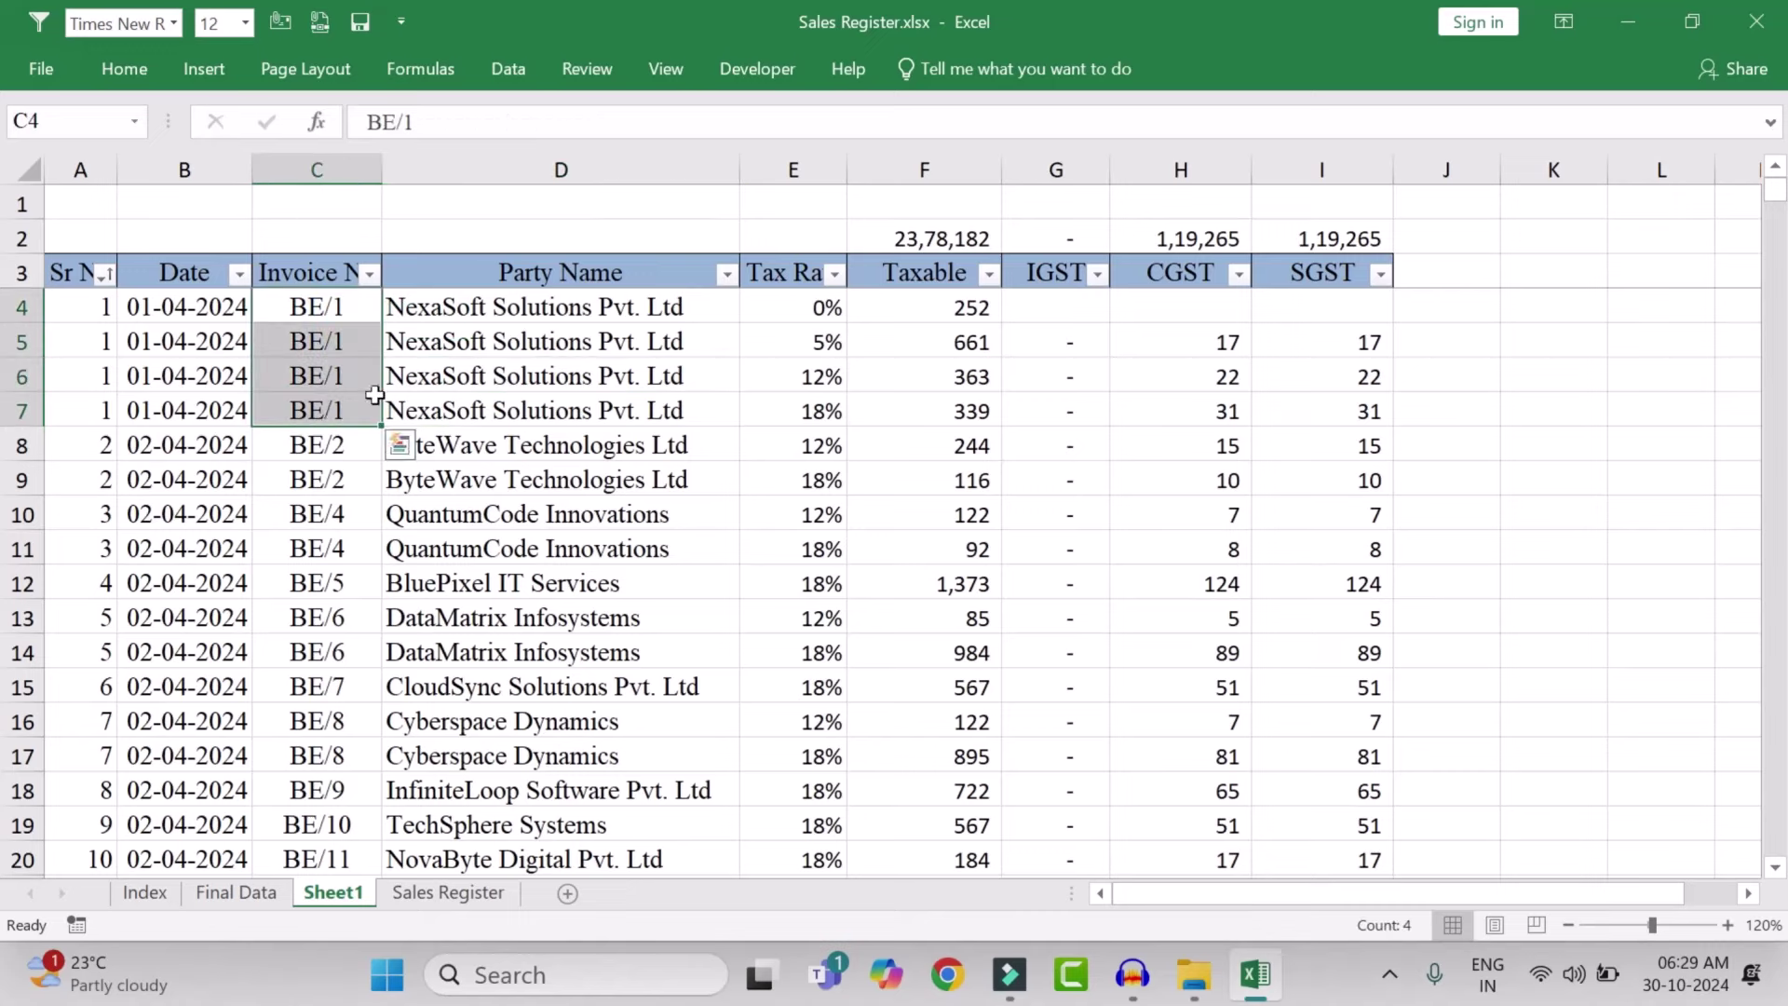
{"action": "left_click", "coordinate": [789, 299]}
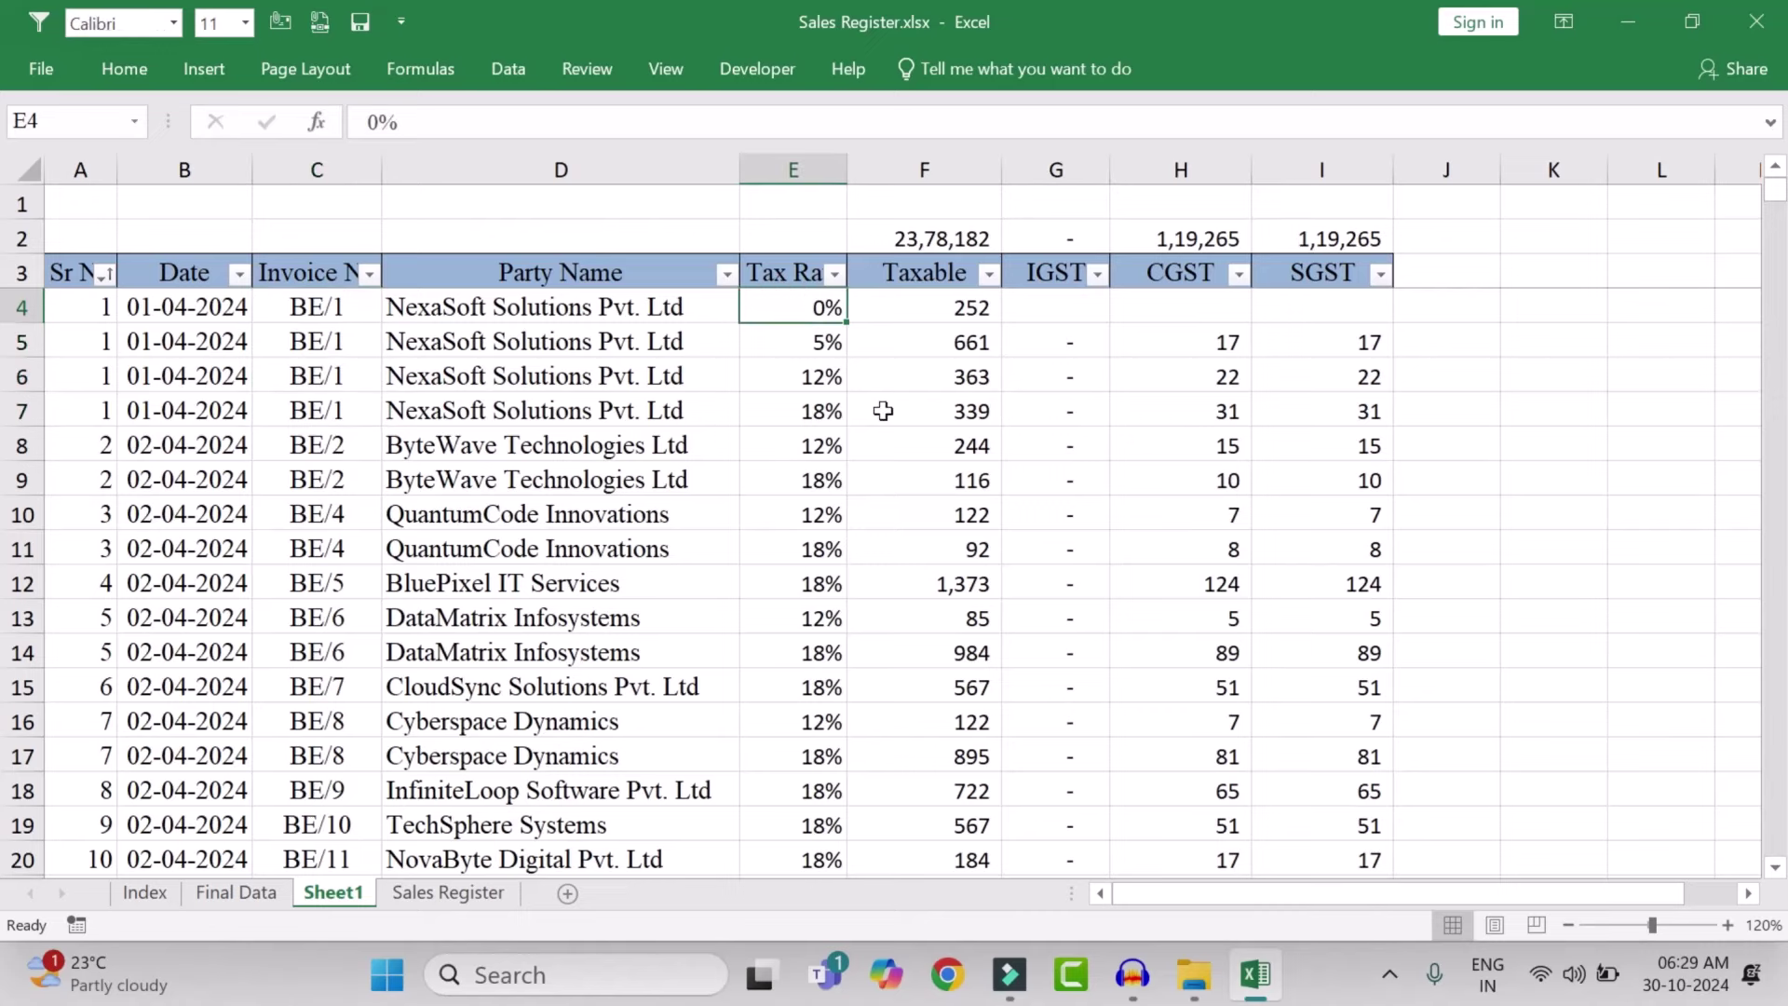
Create a PivotTable on a new worksheet from the entire Sheet1 table, headers included
{"action": "key", "text": "ctrl+Up"}
{"action": "key", "text": "ctrl+Left"}
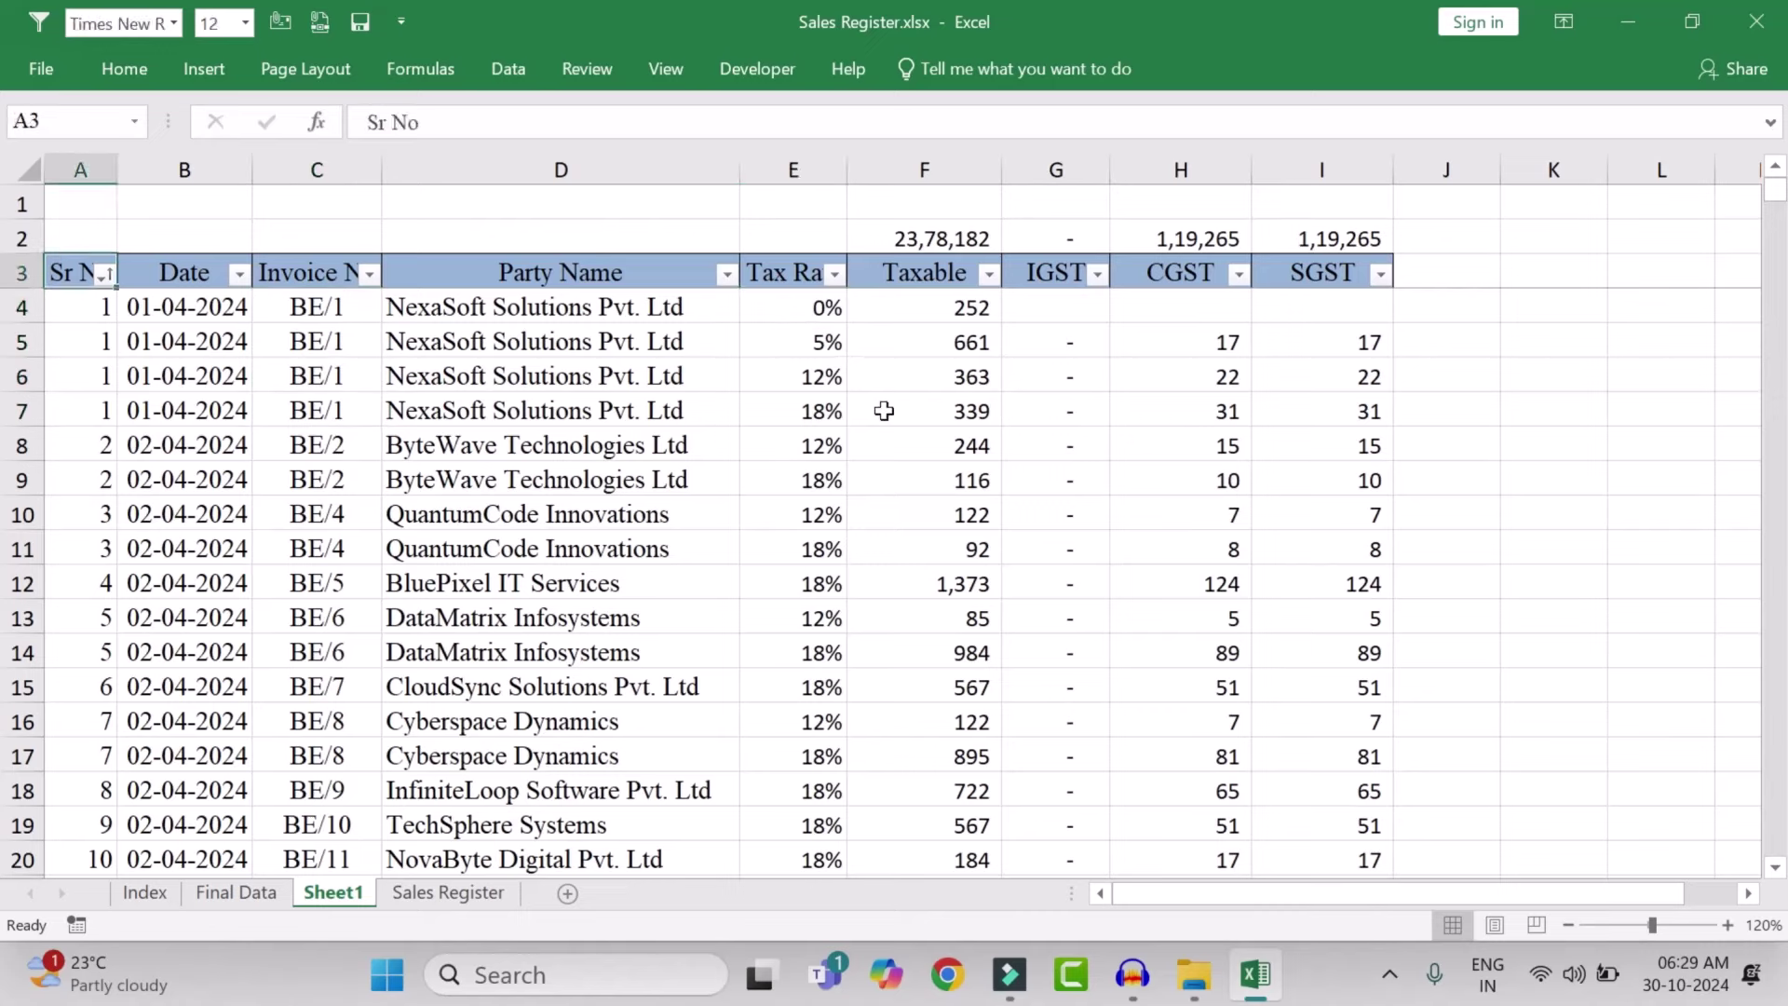
{"action": "key", "text": "ctrl+shift+Right"}
{"action": "key", "text": "ctrl+shift+Down"}
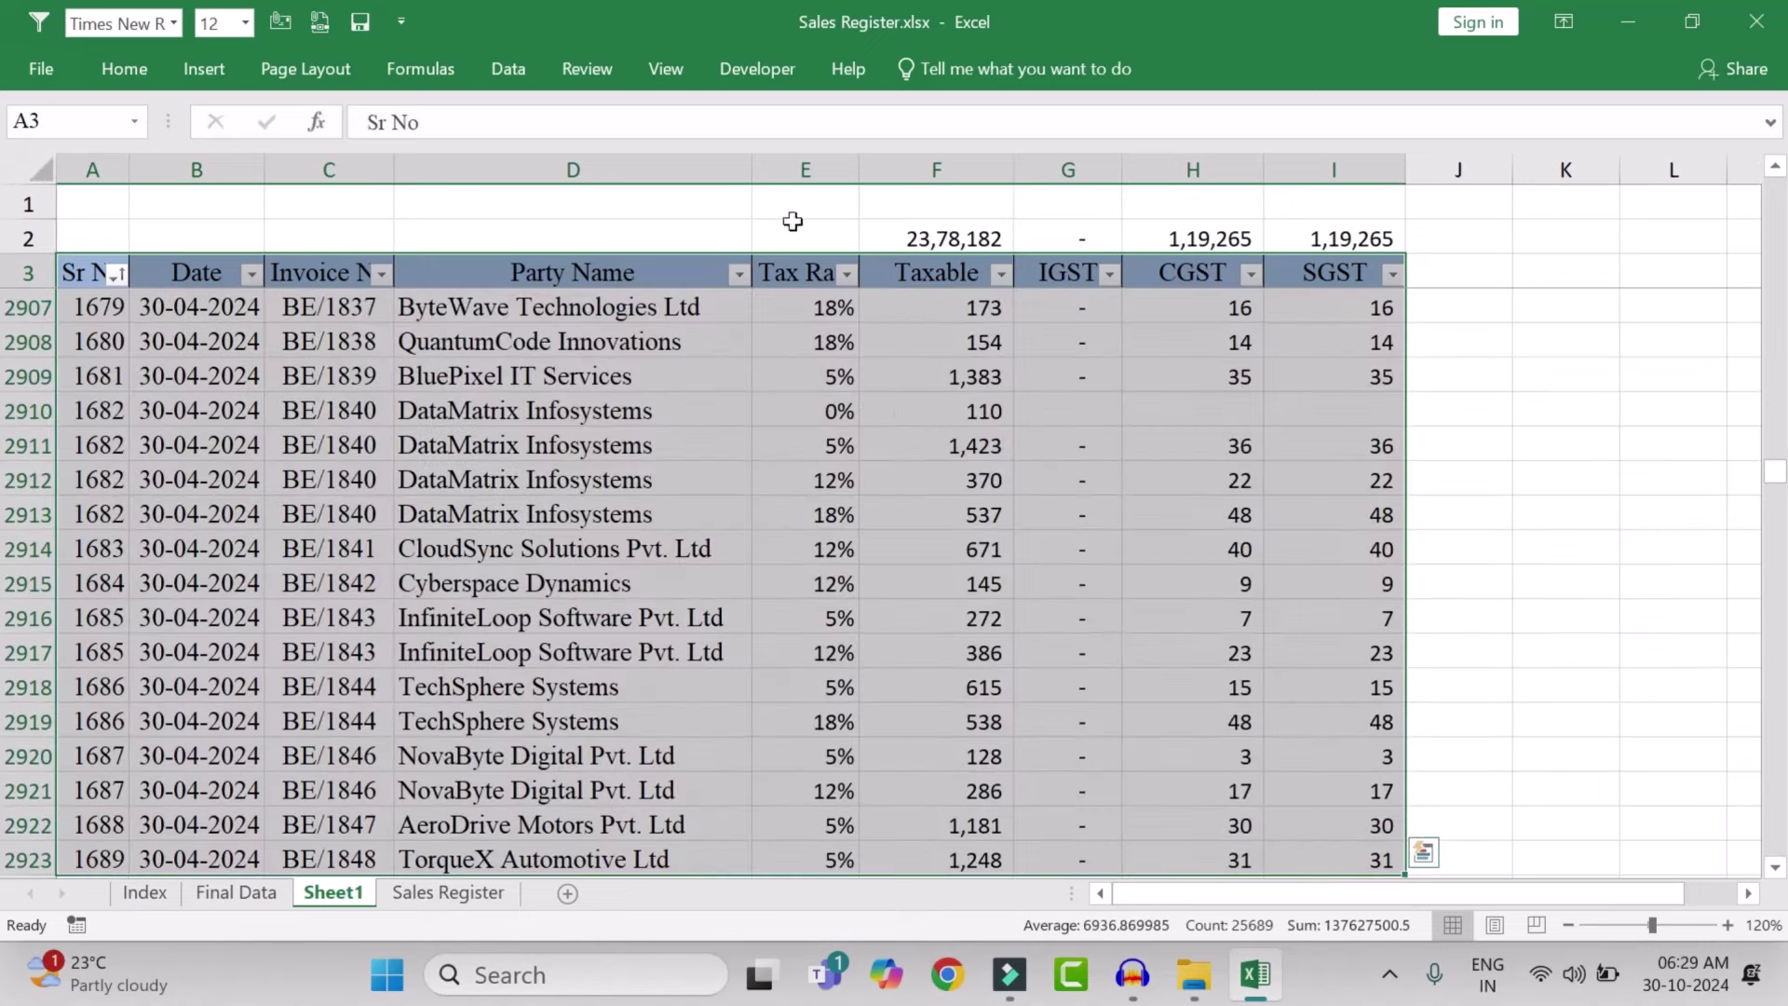
{"action": "left_click", "coordinate": [198, 71]}
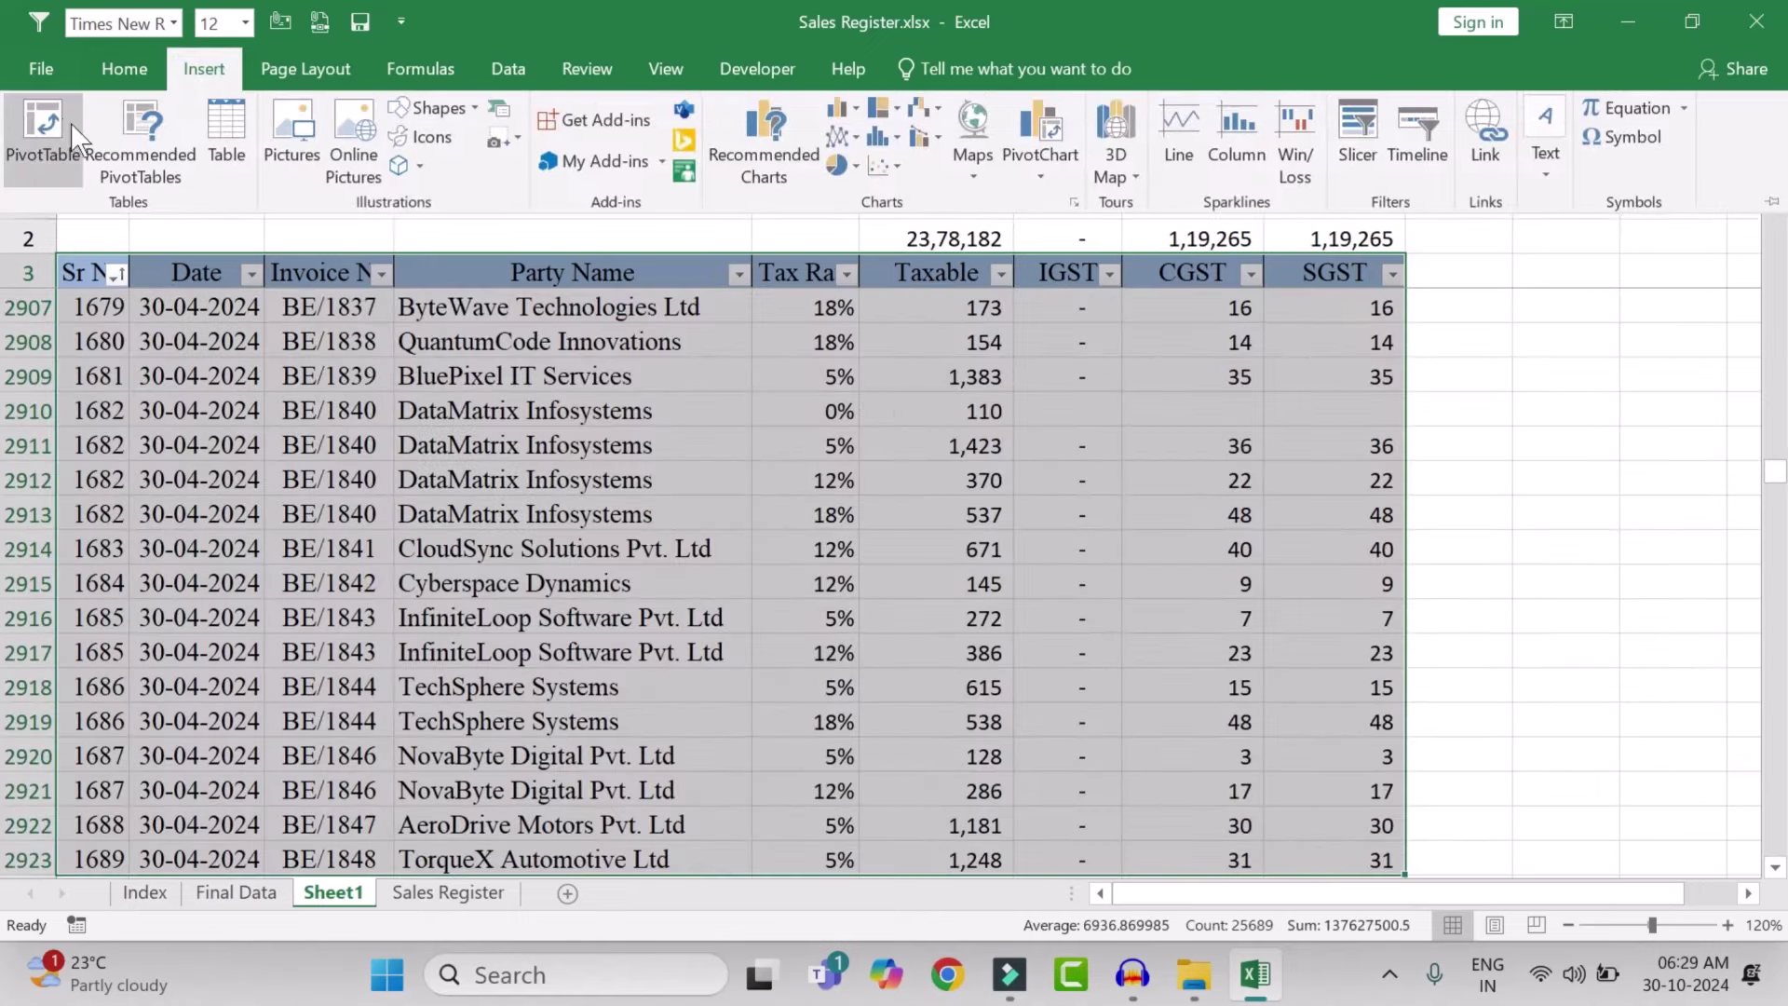
{"action": "left_click", "coordinate": [58, 116]}
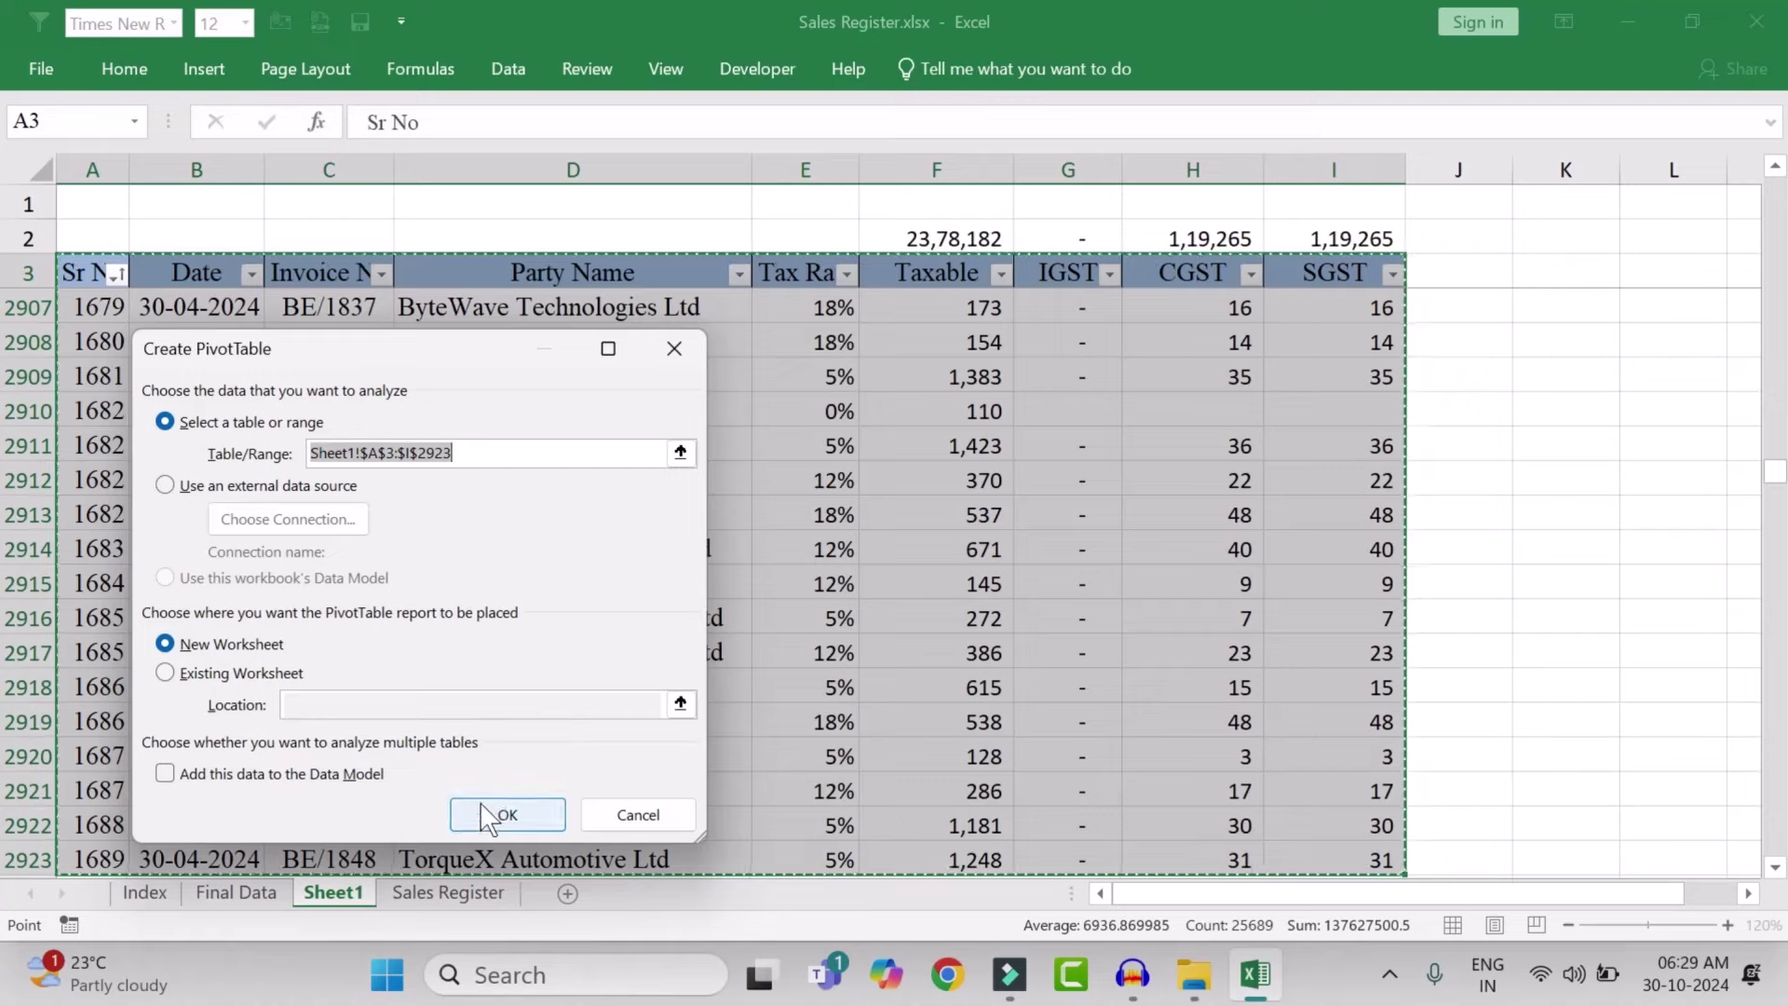
{"action": "left_click", "coordinate": [503, 814]}
Add Sr No and Date as pivot row fields and show the report in tabular form
{"action": "left_click_drag", "start_coordinate": [1569, 333], "coordinate": [1583, 808]}
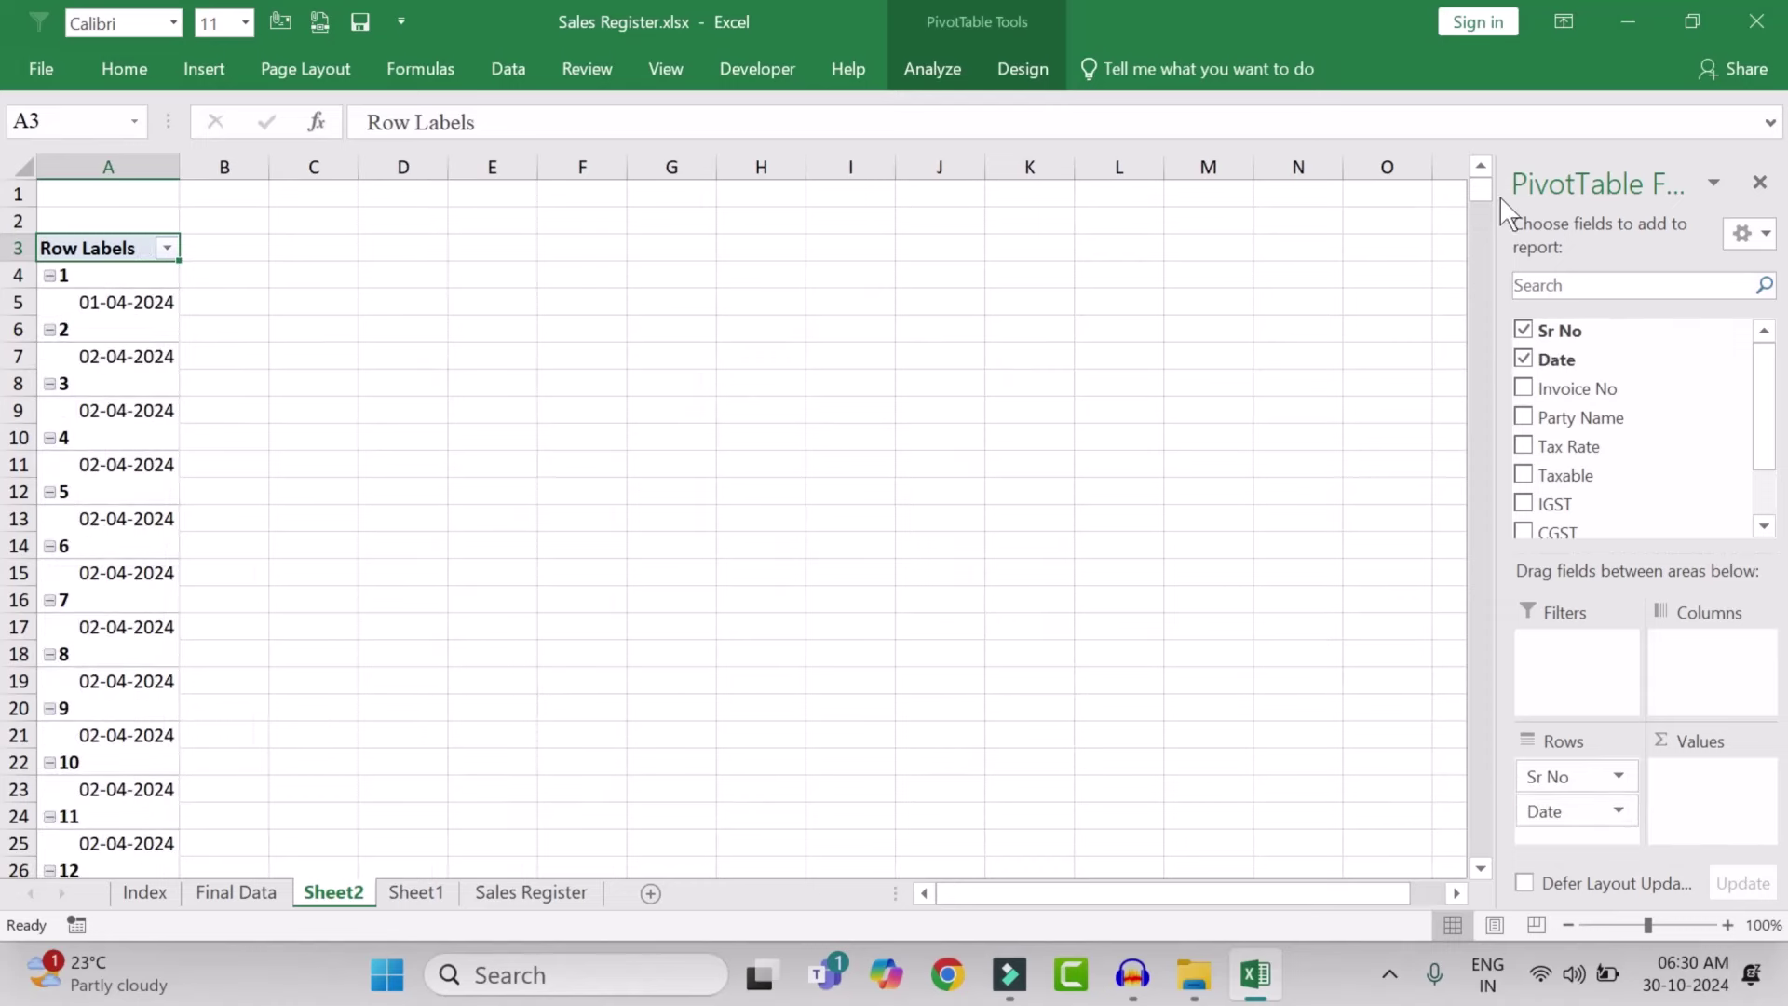
{"action": "left_click", "coordinate": [1015, 71]}
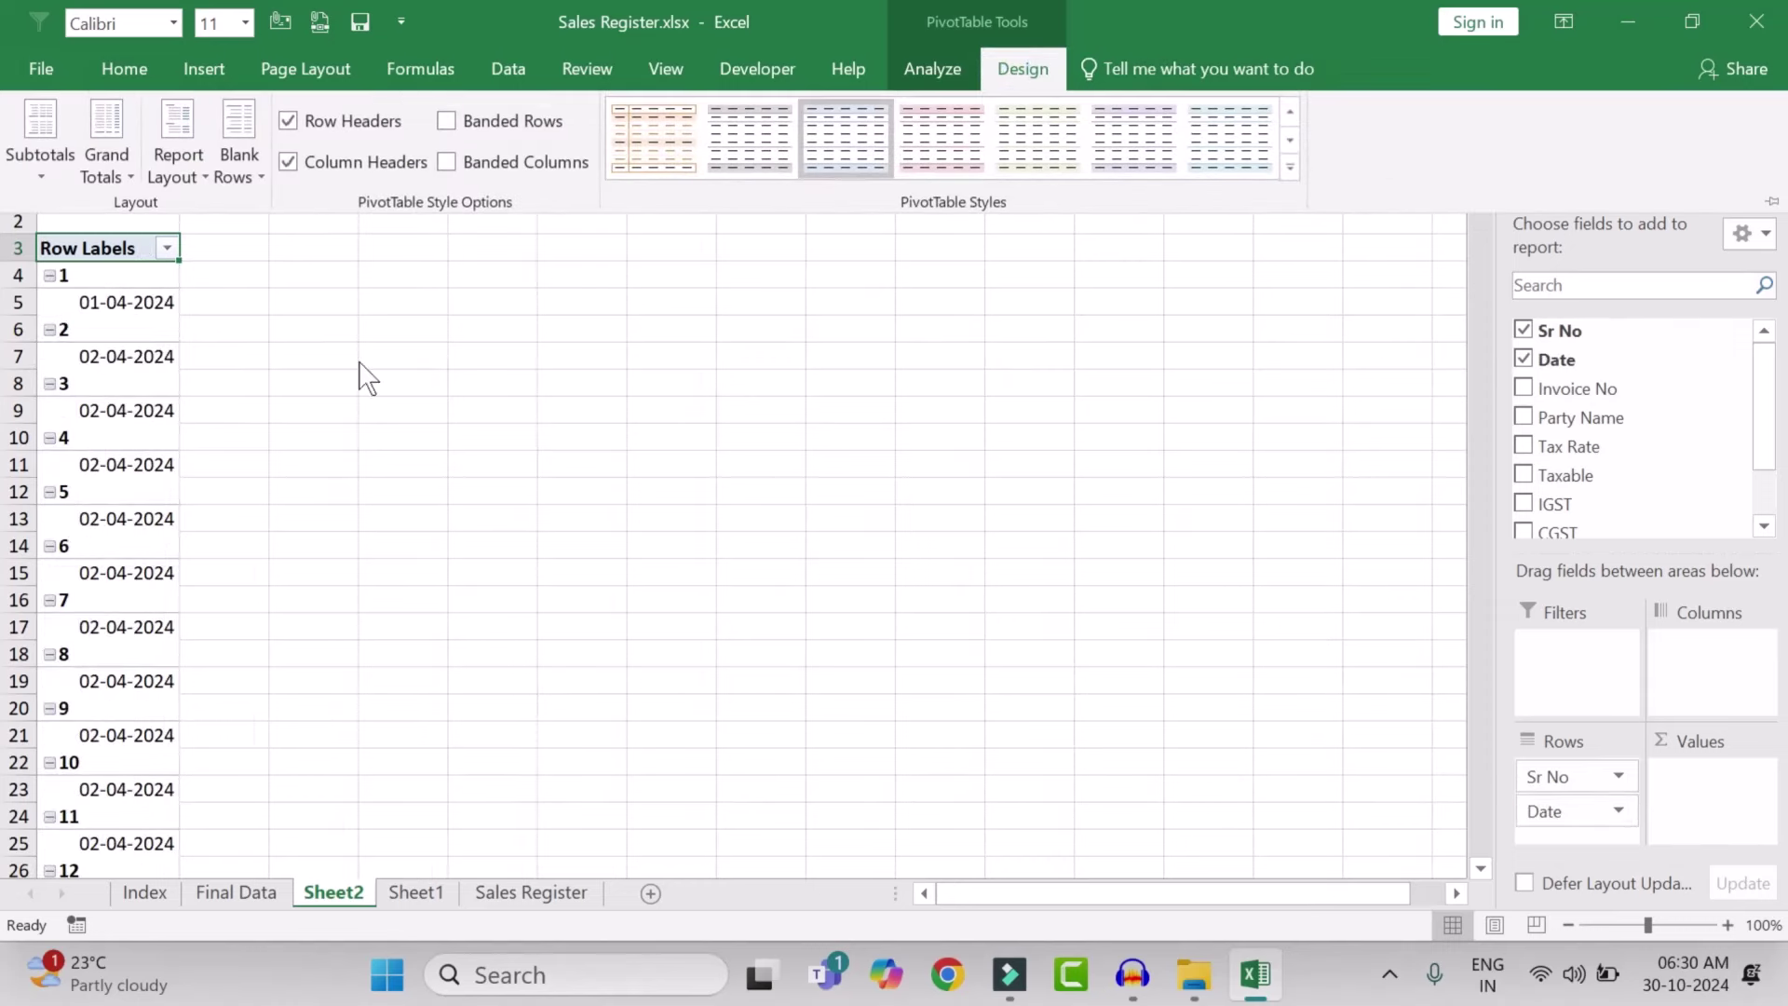
{"action": "left_click", "coordinate": [188, 136]}
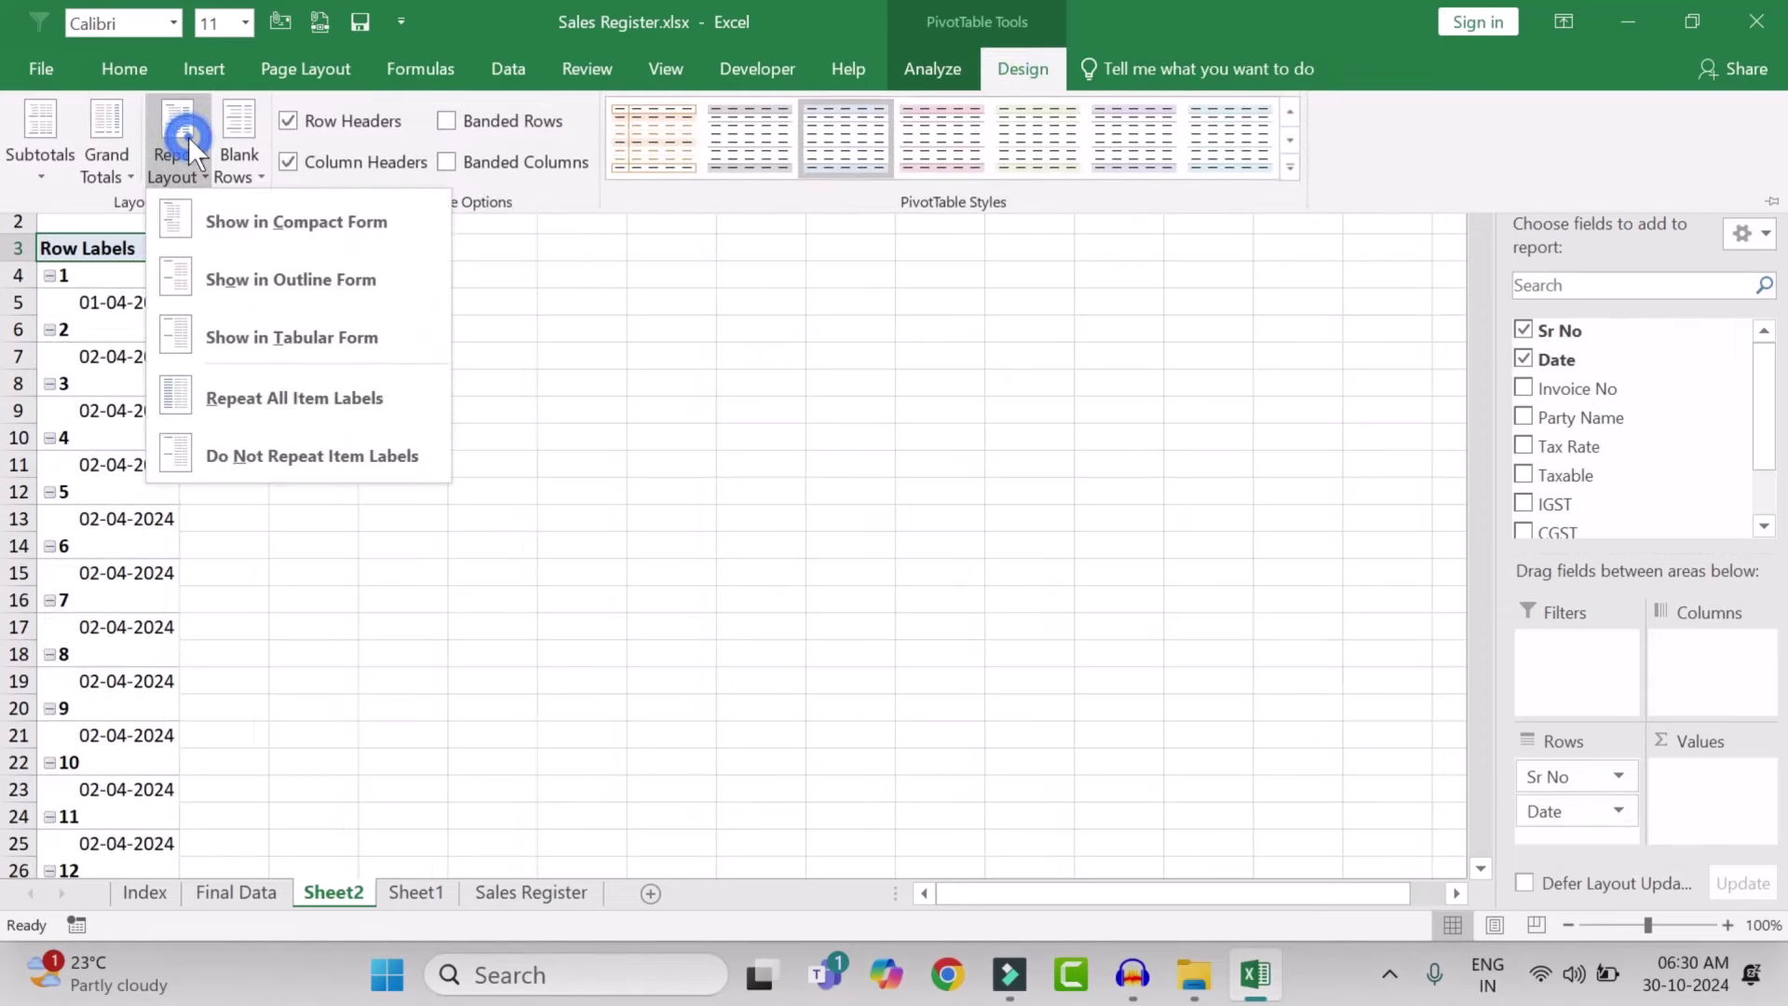
{"action": "left_click", "coordinate": [283, 337]}
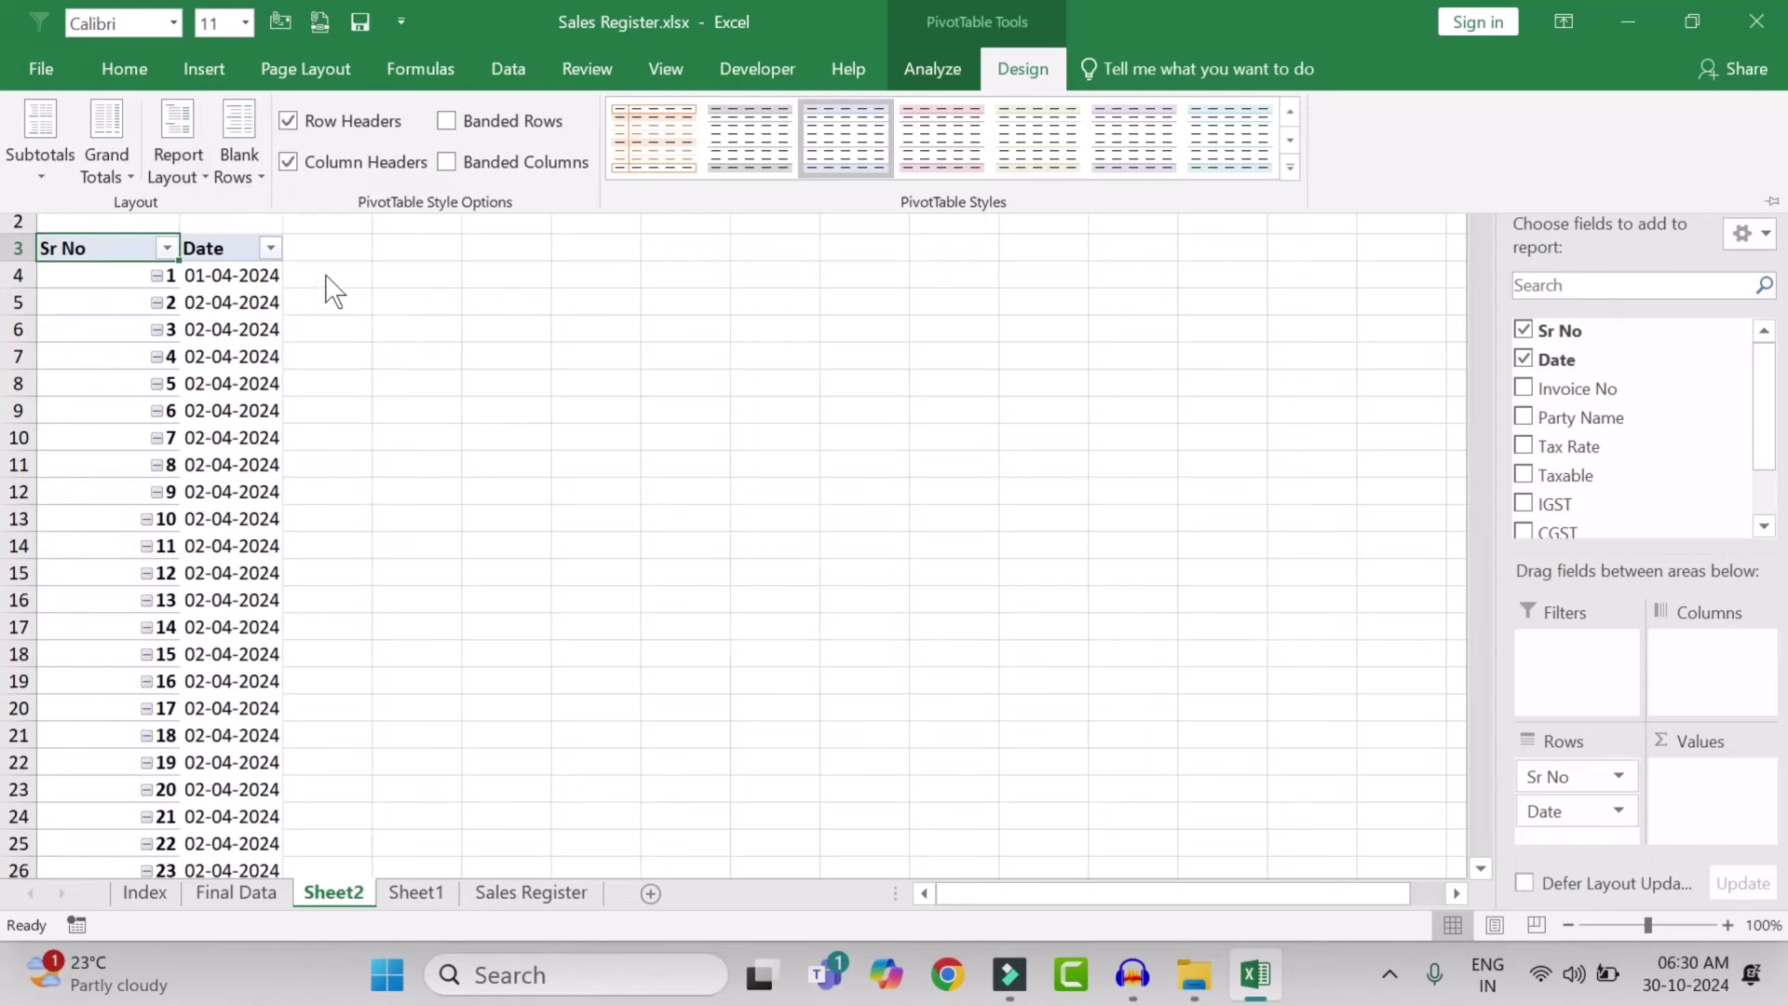
Ungroup the dates in the pivot table's Date field
{"action": "left_click", "coordinate": [398, 279]}
{"action": "left_click", "coordinate": [253, 306]}
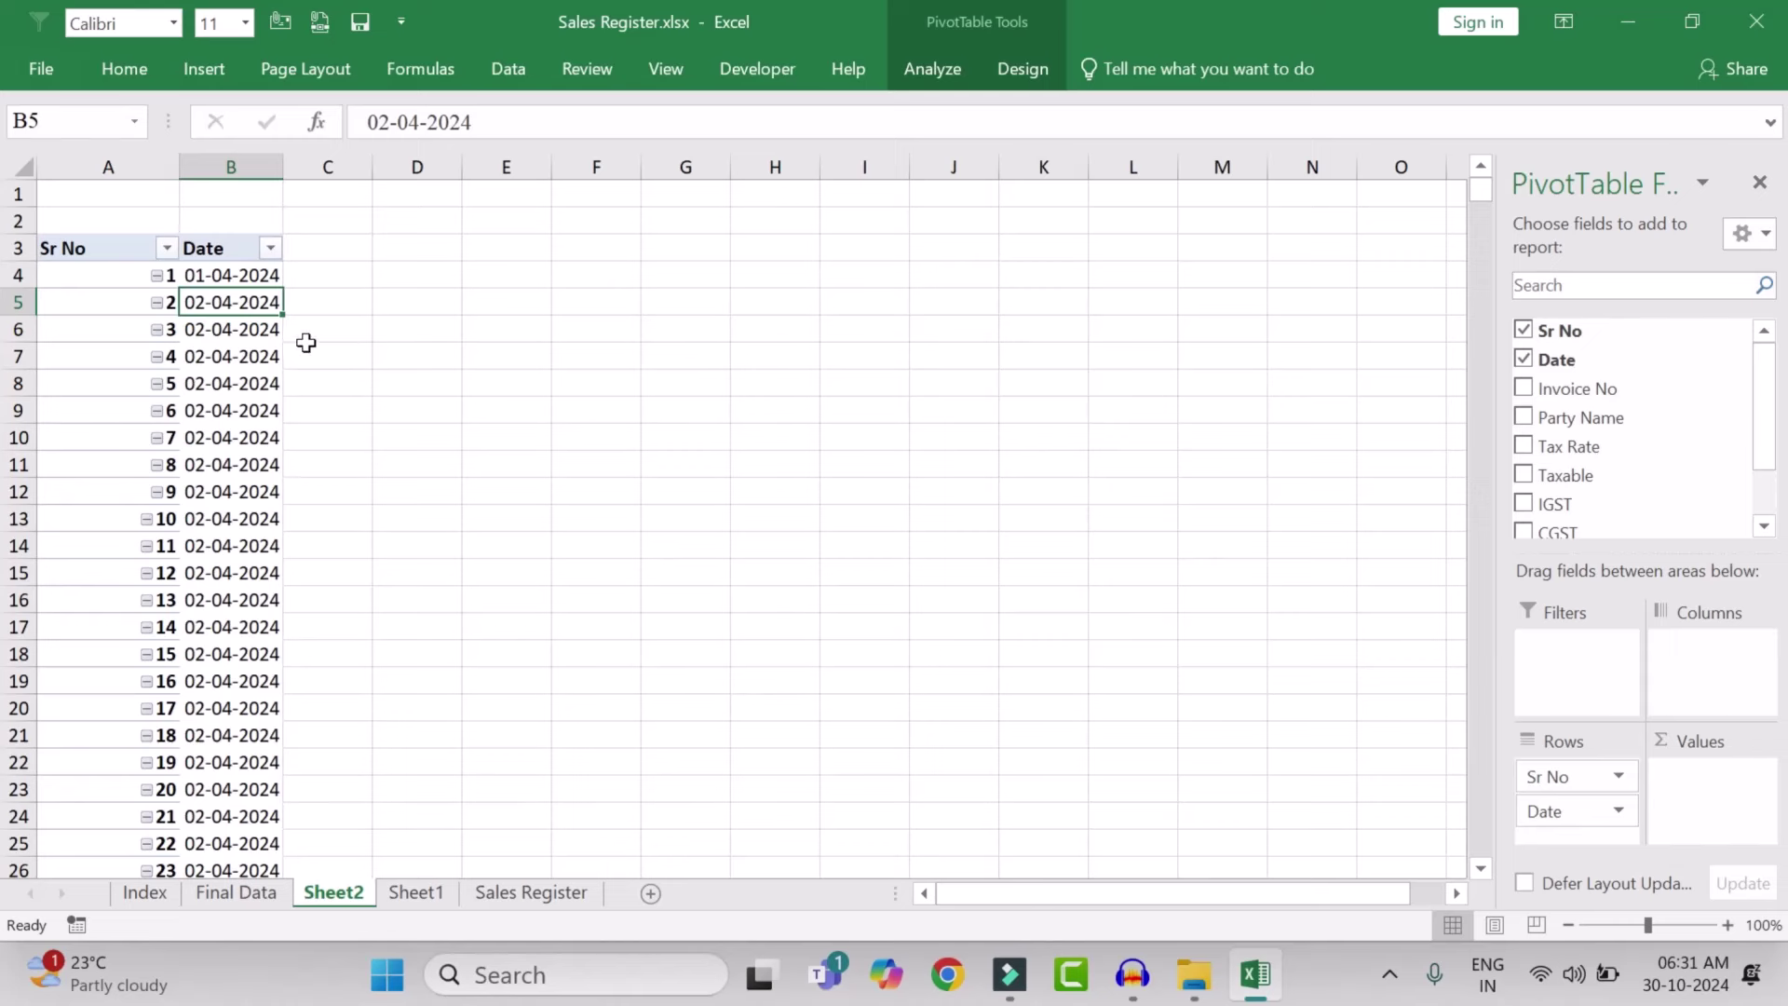
{"action": "right_click", "coordinate": [193, 303]}
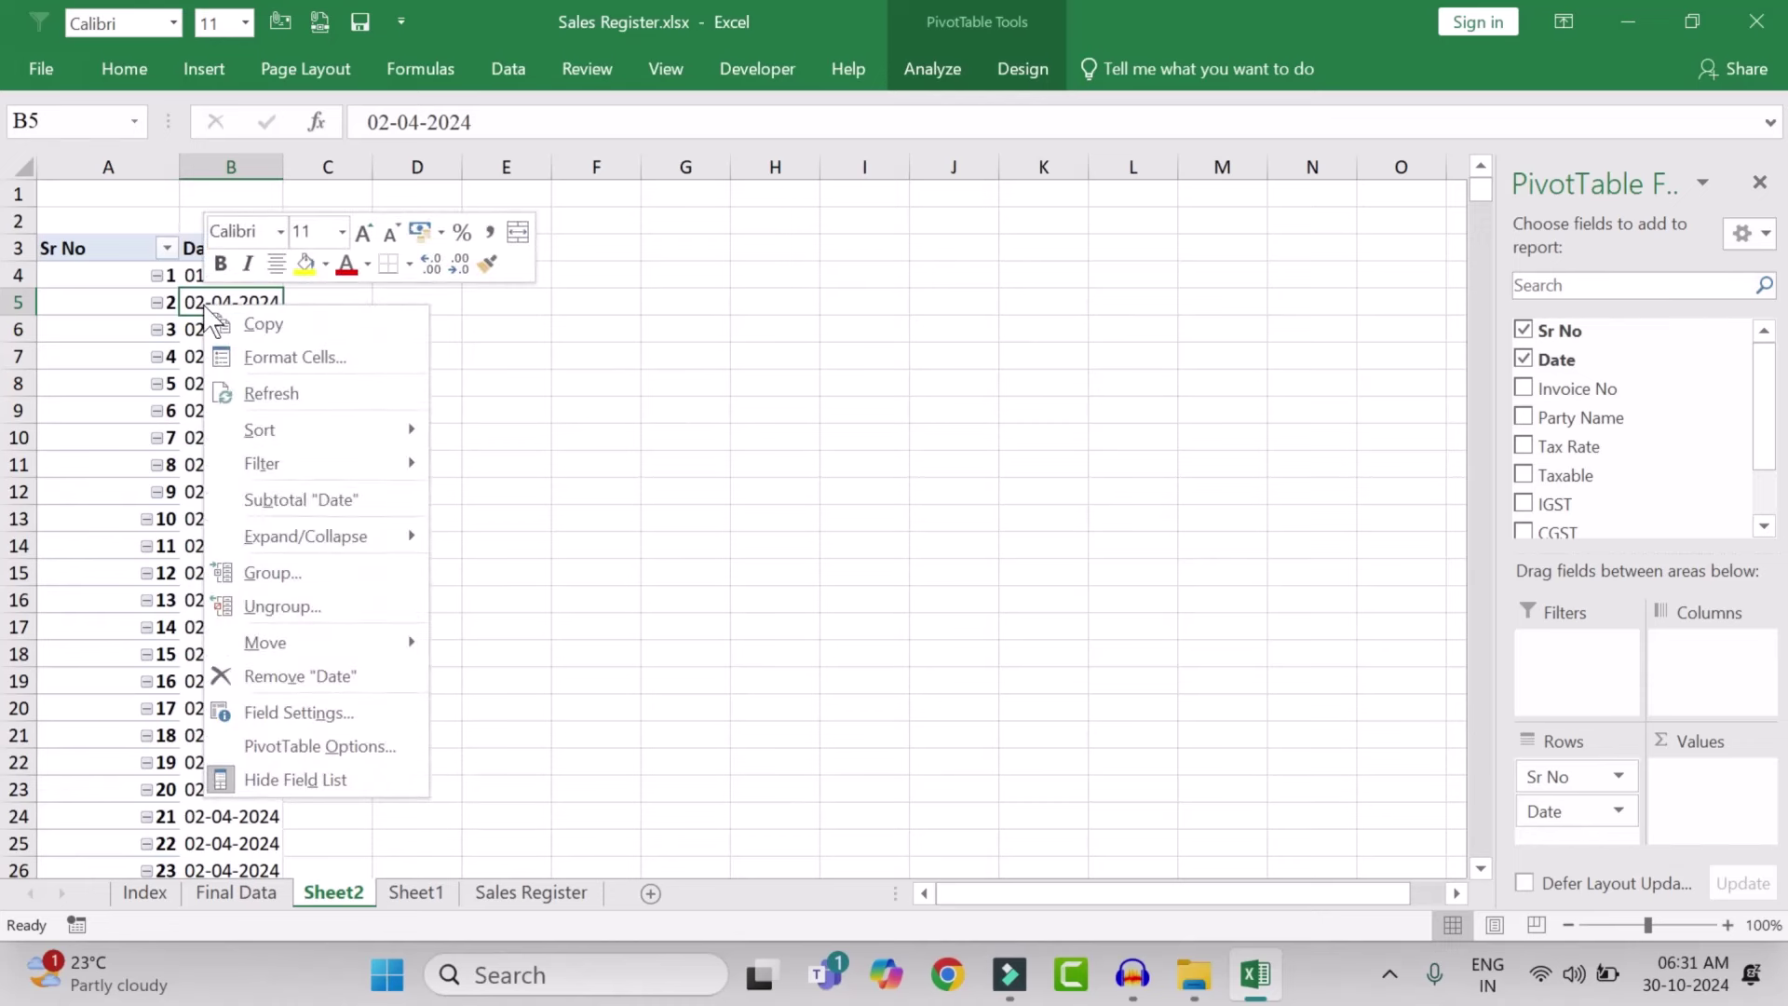
{"action": "left_click", "coordinate": [279, 607]}
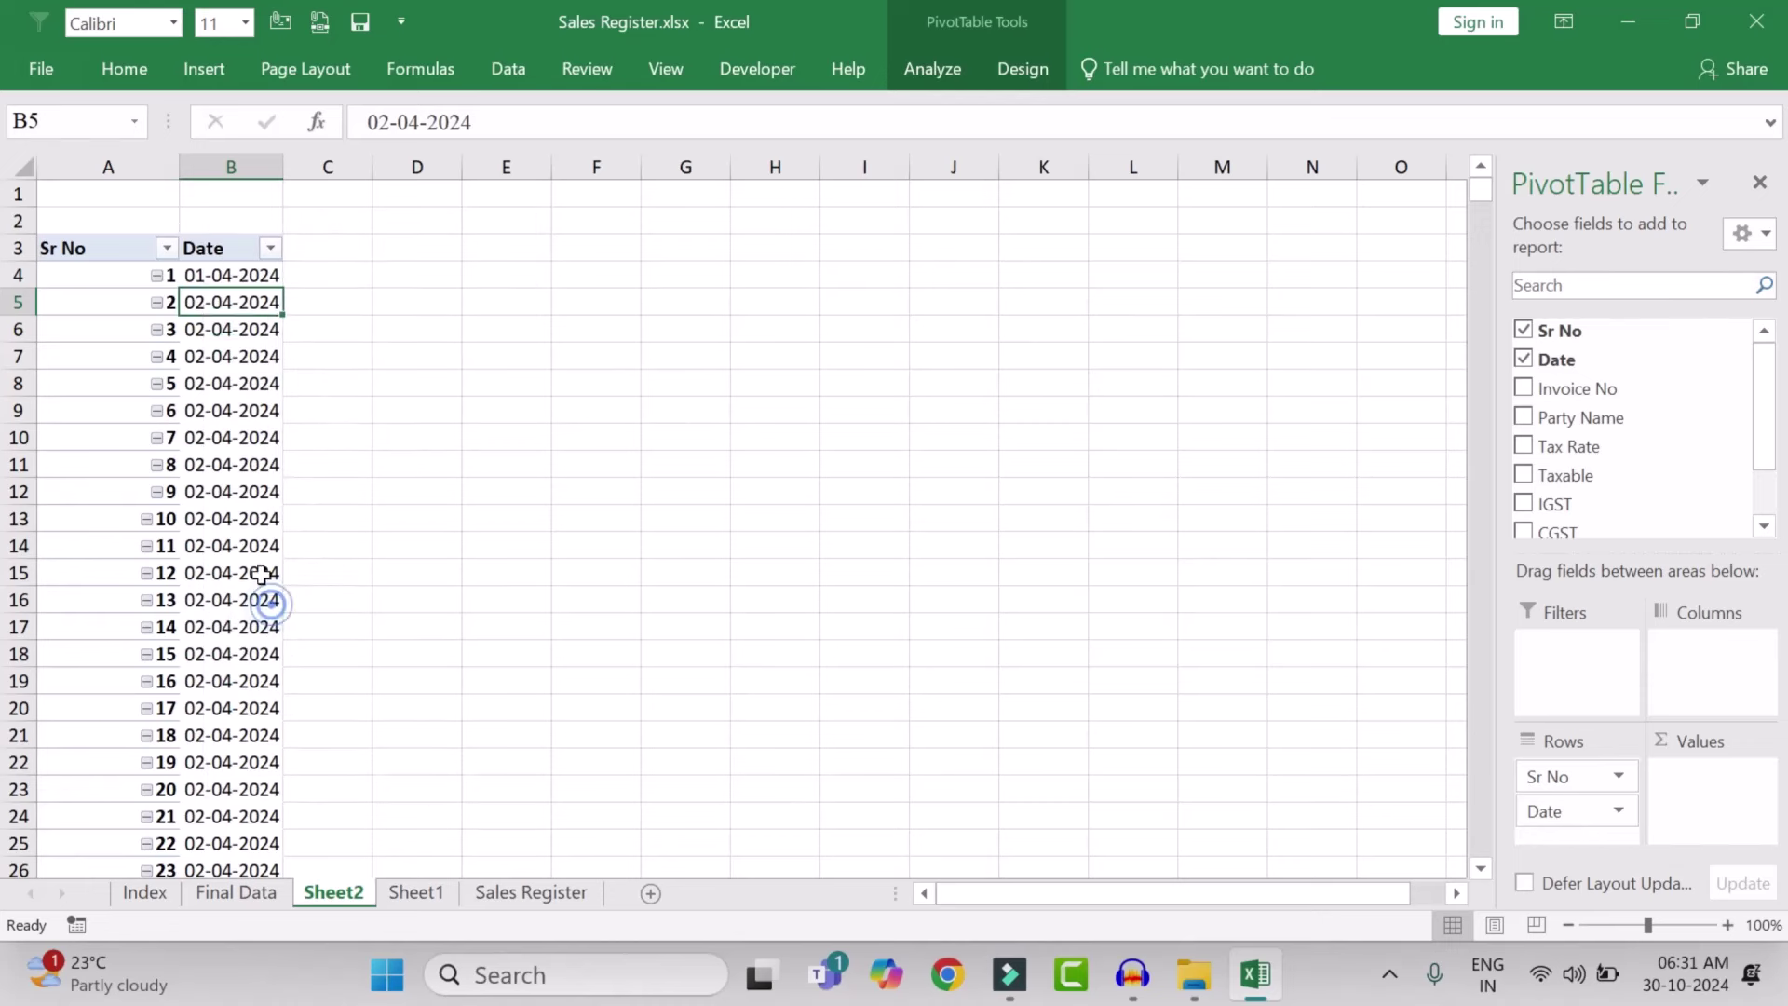
{"action": "left_click", "coordinate": [227, 411]}
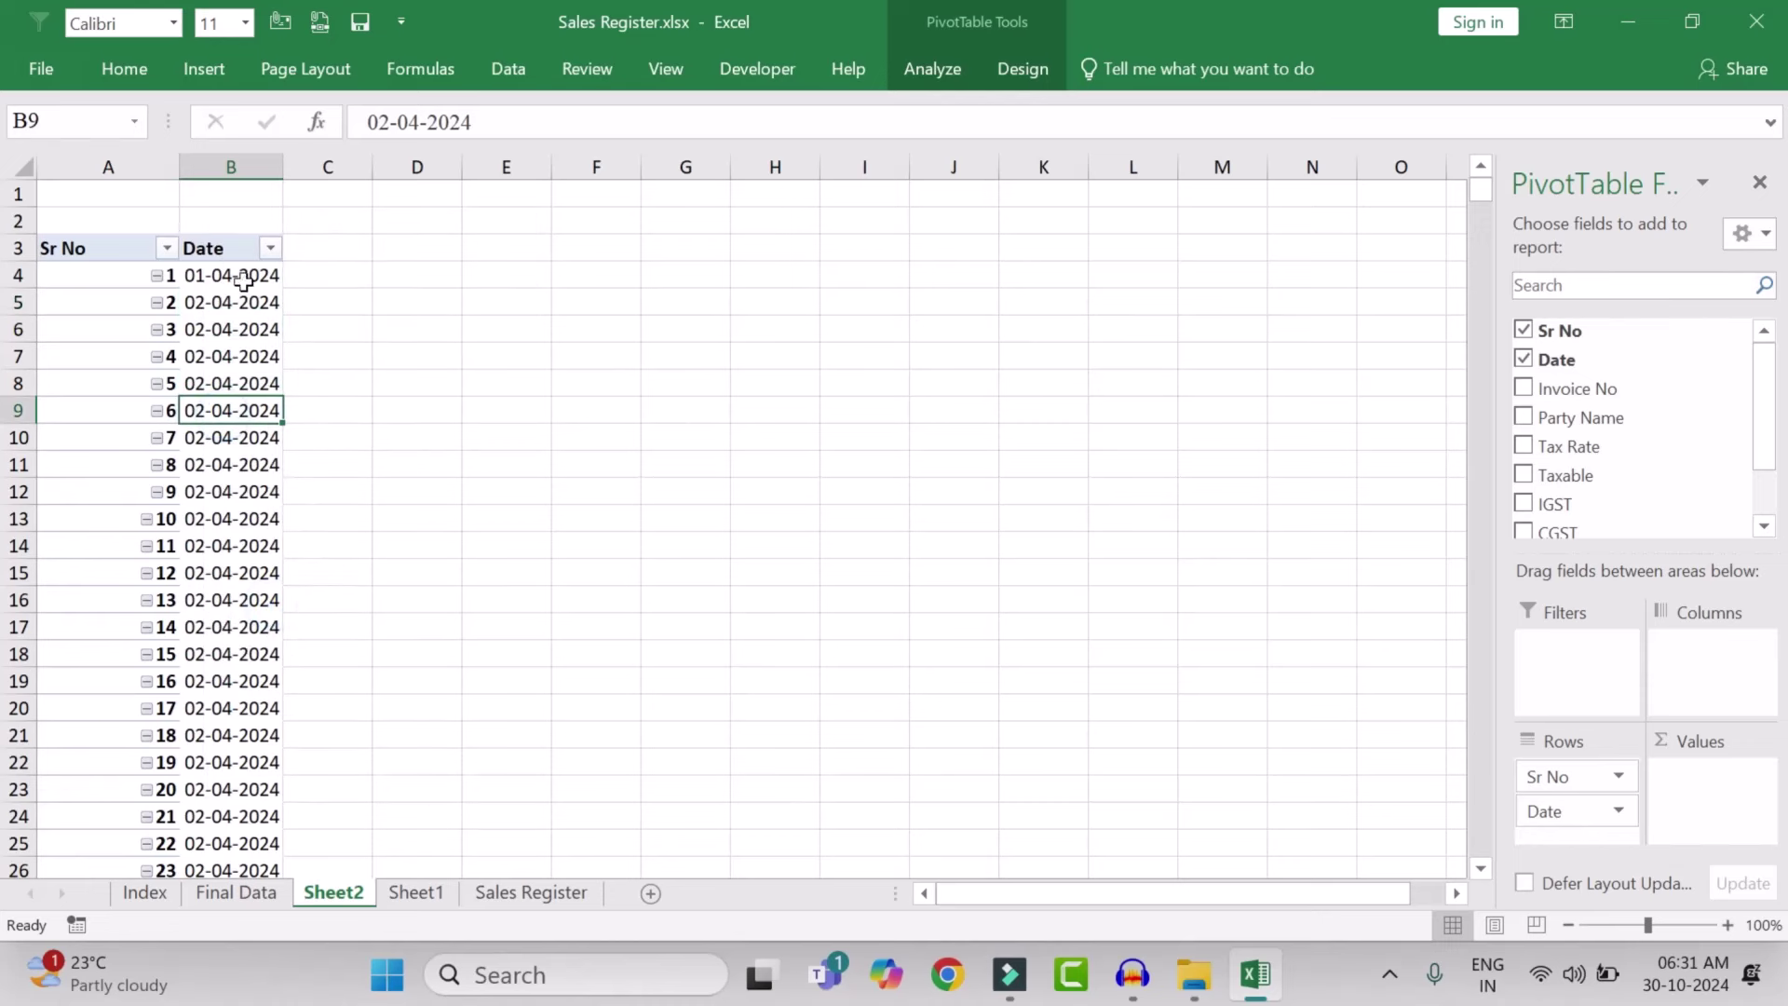
Add Invoice No and Party Name as pivot rows and the sums of Taxable, IGST, CGST and SGST as values
{"action": "left_click", "coordinate": [1522, 389]}
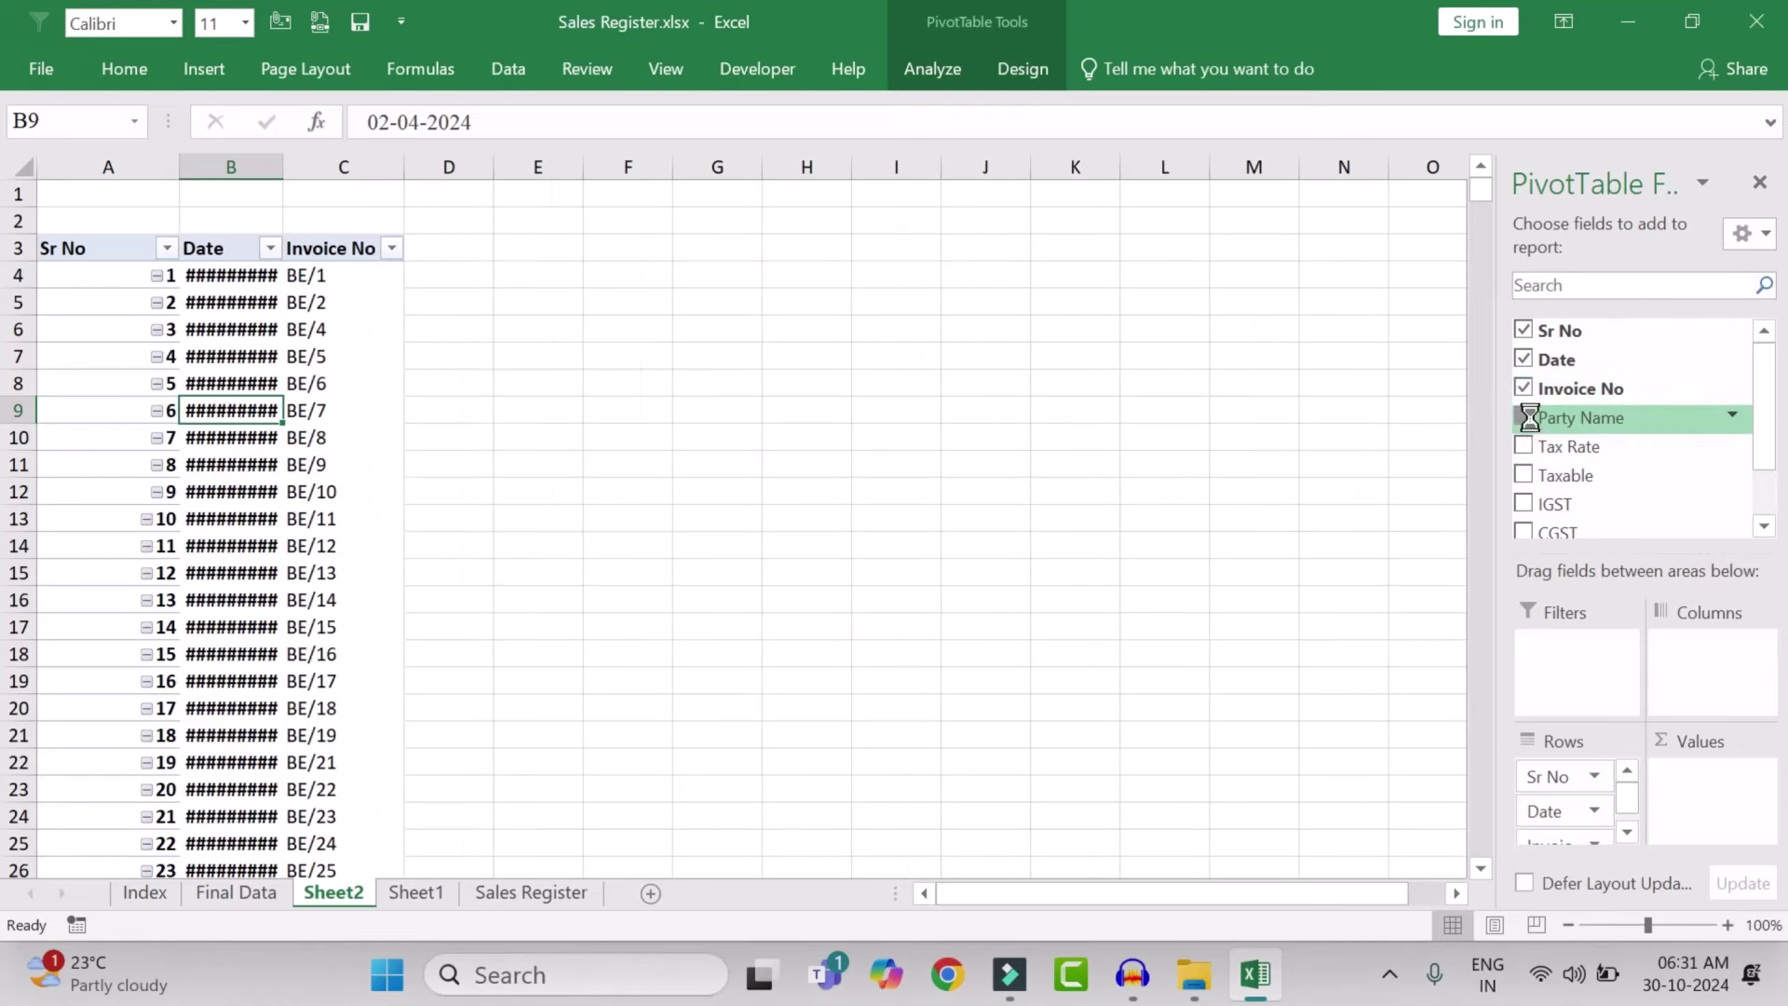
{"action": "left_click", "coordinate": [1529, 417]}
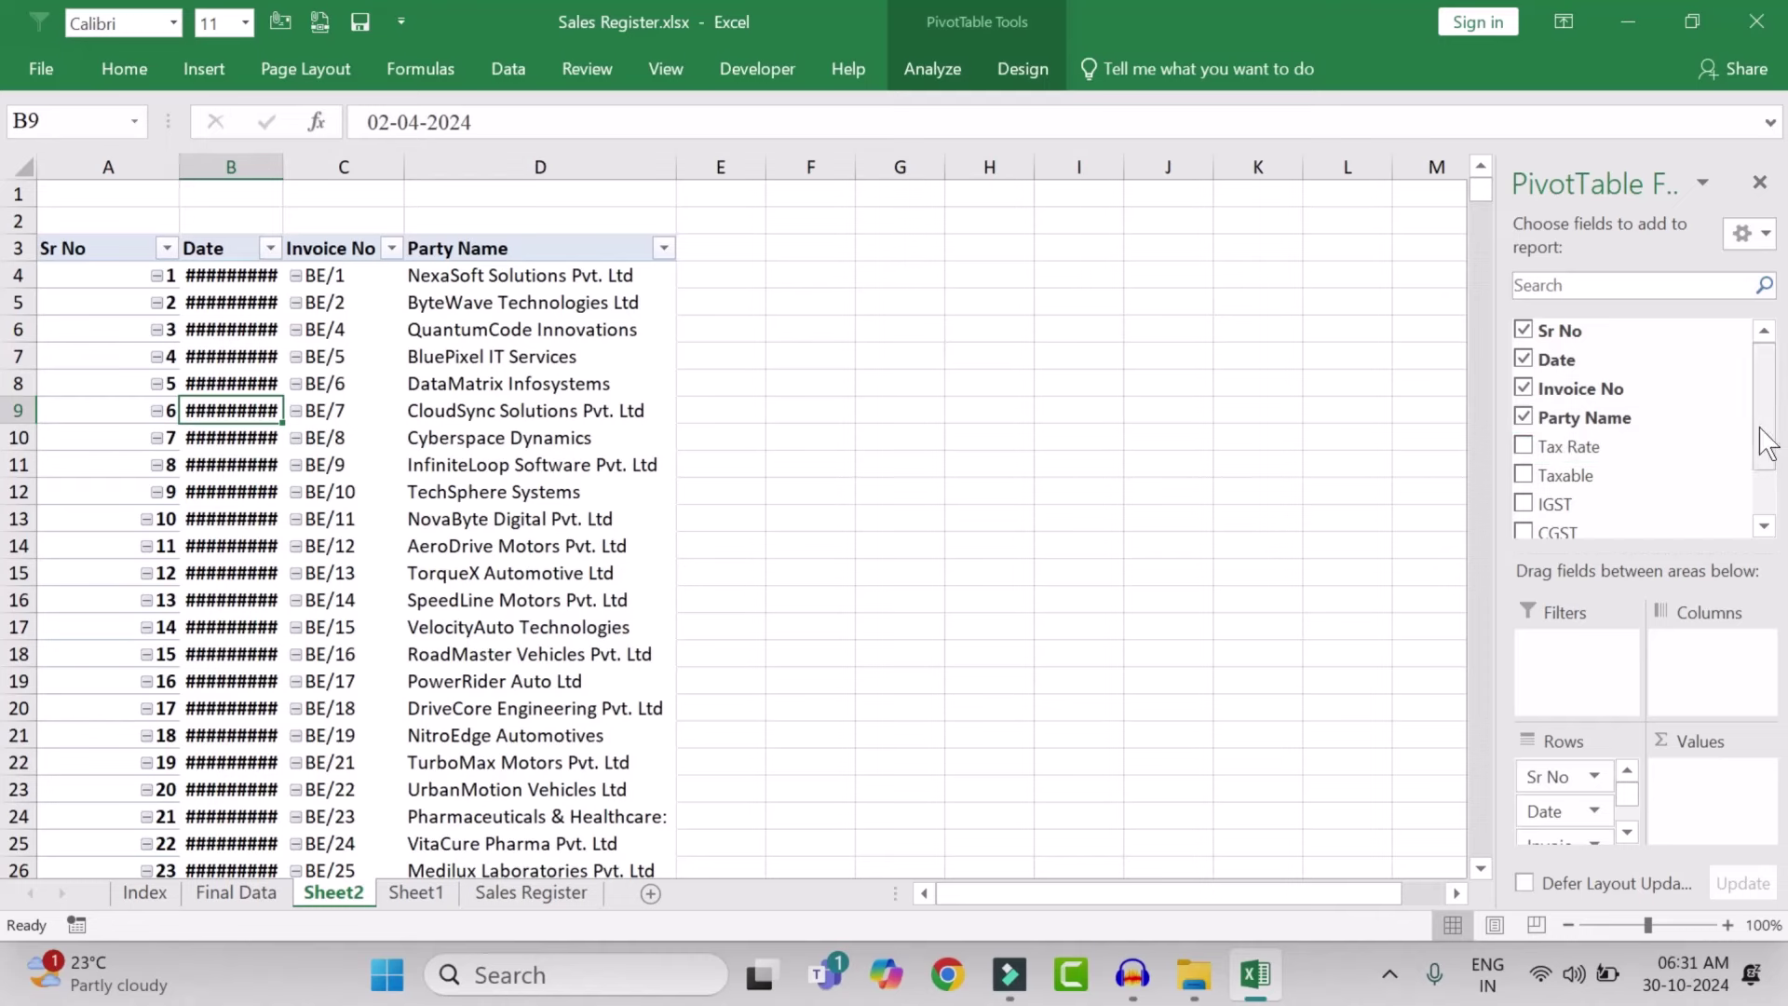
{"action": "left_click_drag", "start_coordinate": [1767, 443], "coordinate": [1768, 478]}
{"action": "left_click_drag", "start_coordinate": [1576, 408], "coordinate": [1707, 784]}
{"action": "left_click", "coordinate": [1525, 430]}
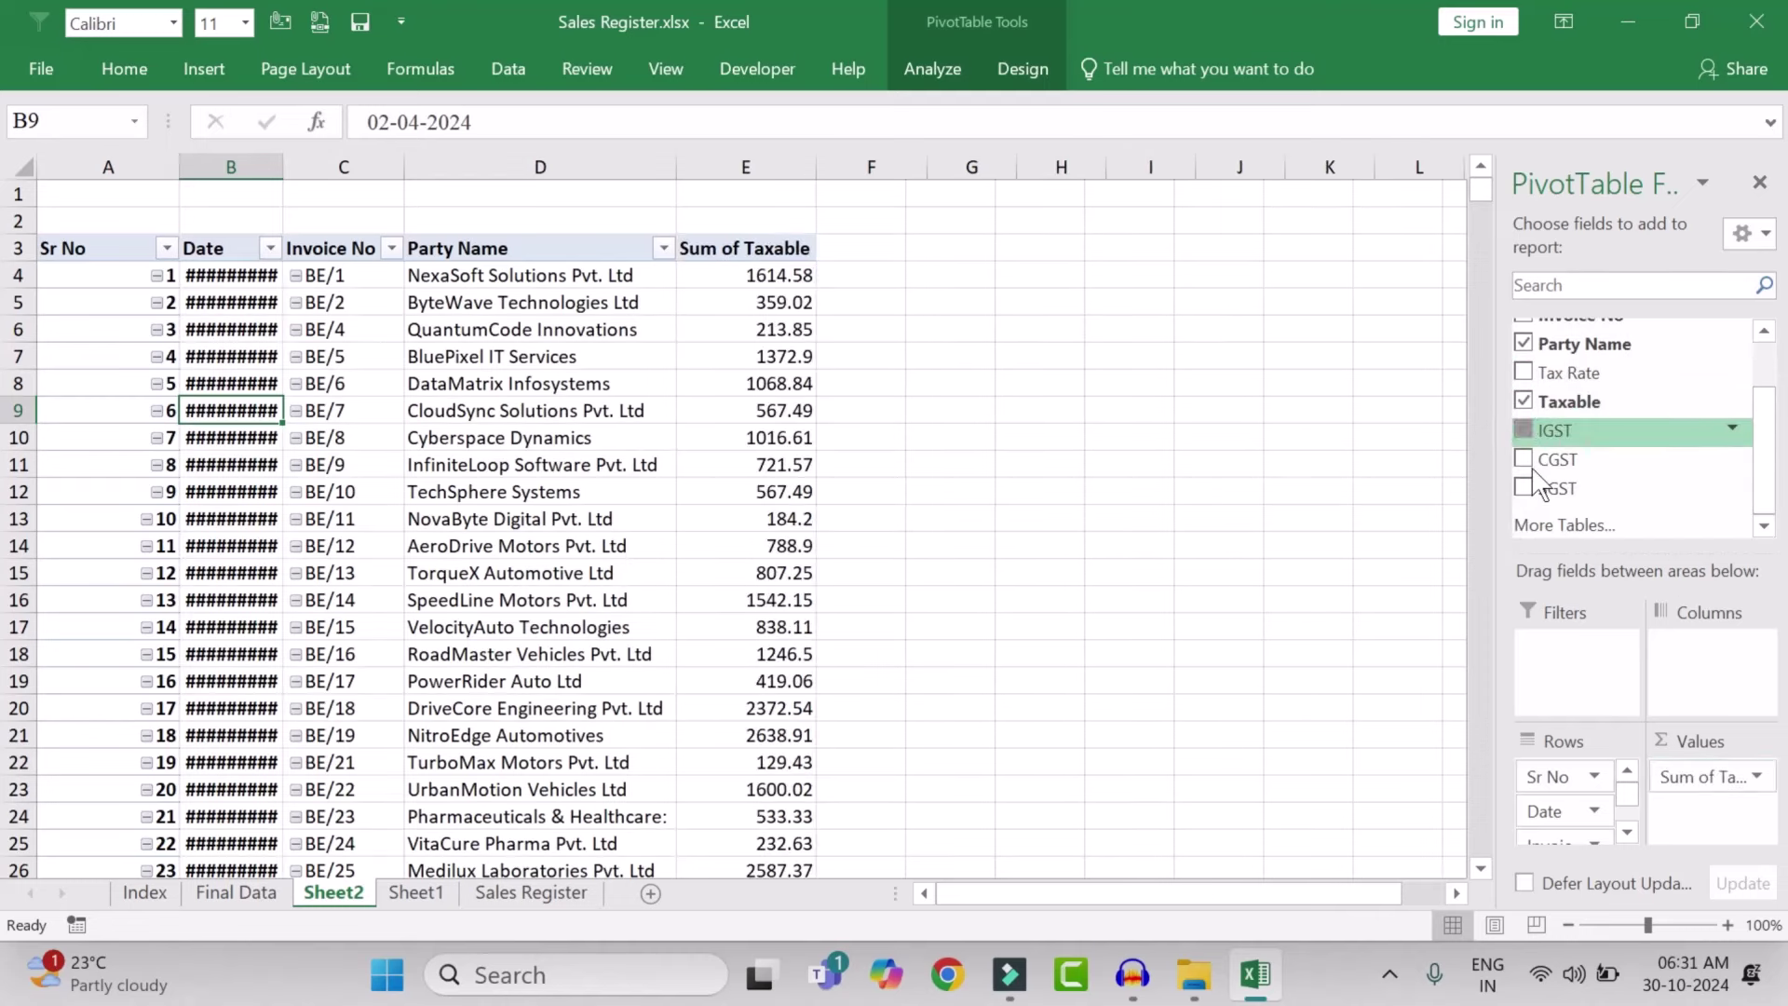
{"action": "left_click", "coordinate": [1526, 458]}
{"action": "left_click", "coordinate": [1527, 486]}
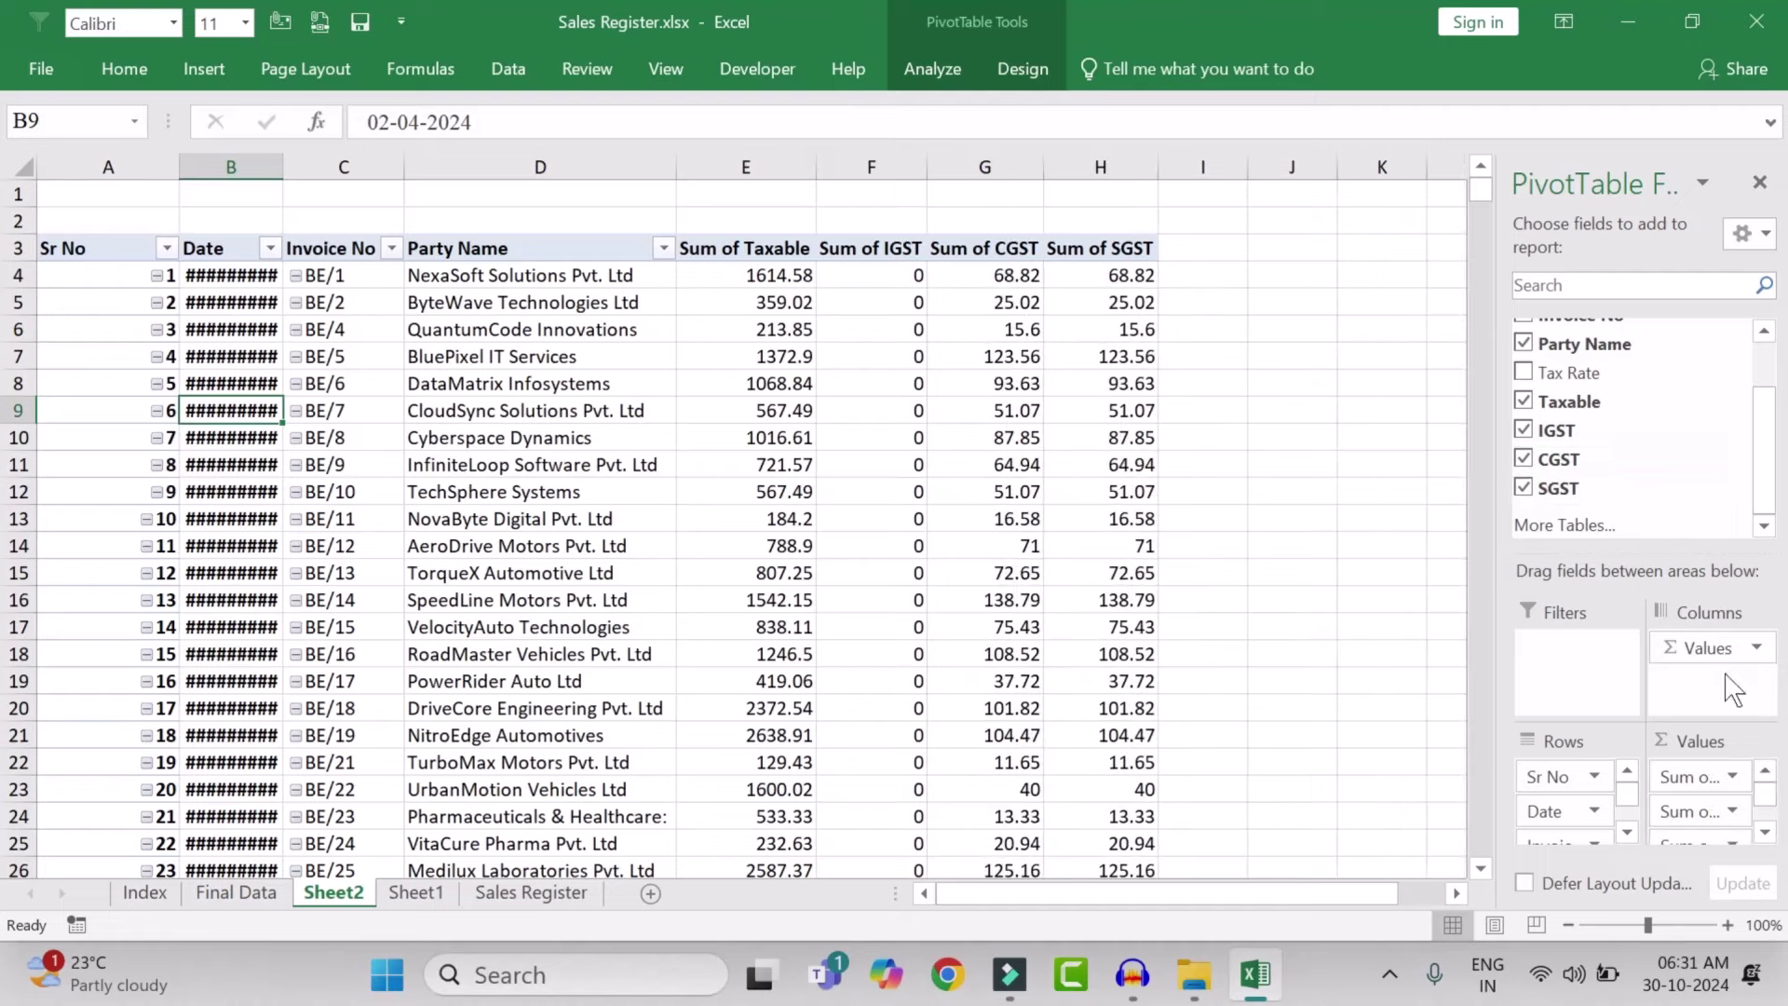
Fit the Date column's width to its contents and turn off all subtotals in the pivot table
{"action": "double_click", "coordinate": [283, 165]}
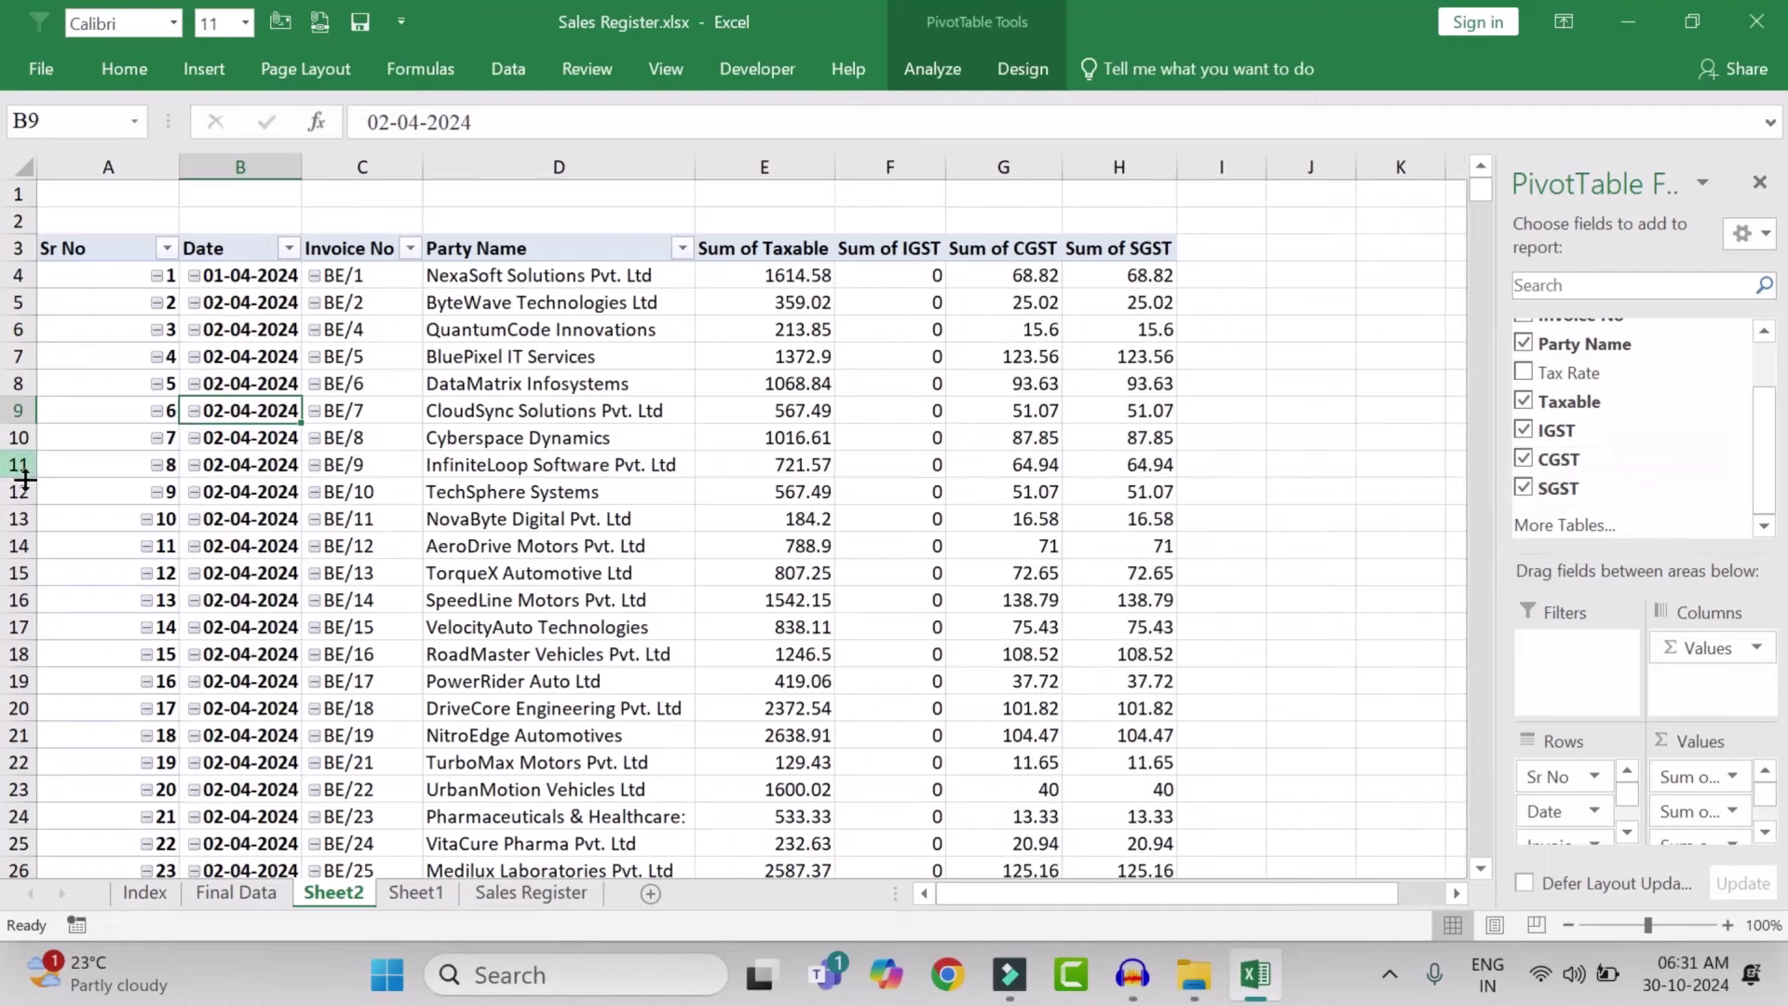
{"action": "left_click", "coordinate": [72, 392]}
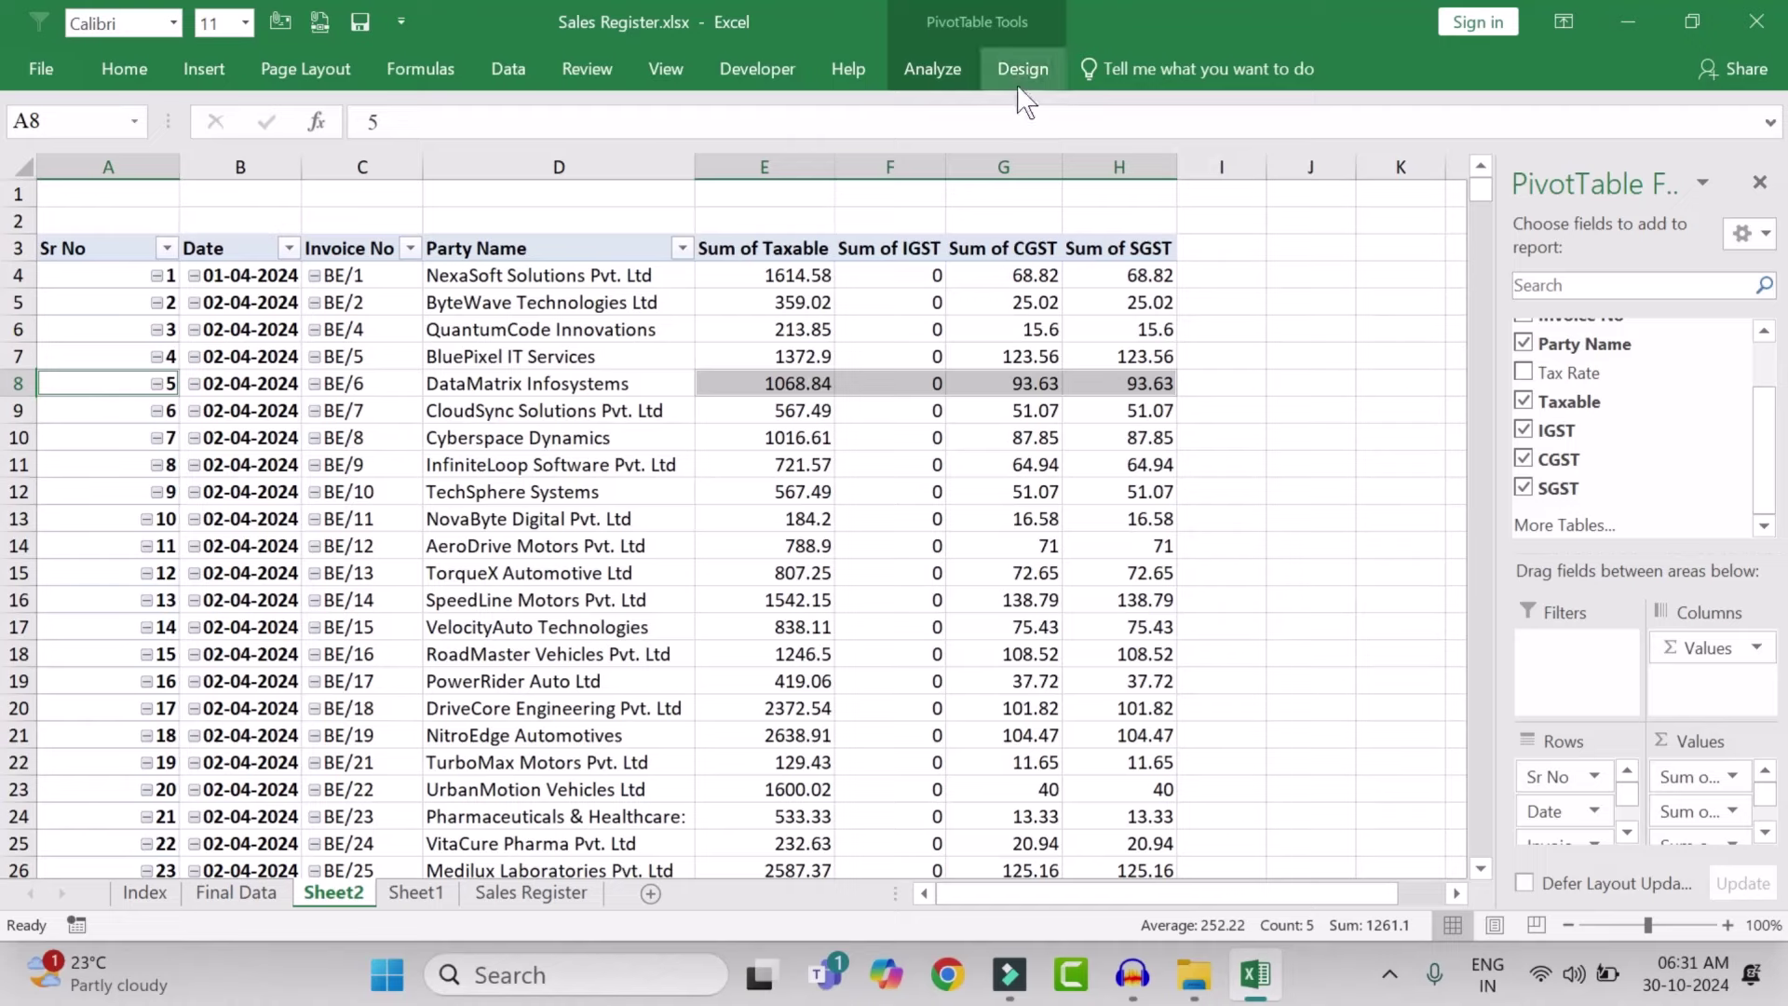
{"action": "left_click", "coordinate": [1021, 82]}
{"action": "left_click", "coordinate": [40, 140]}
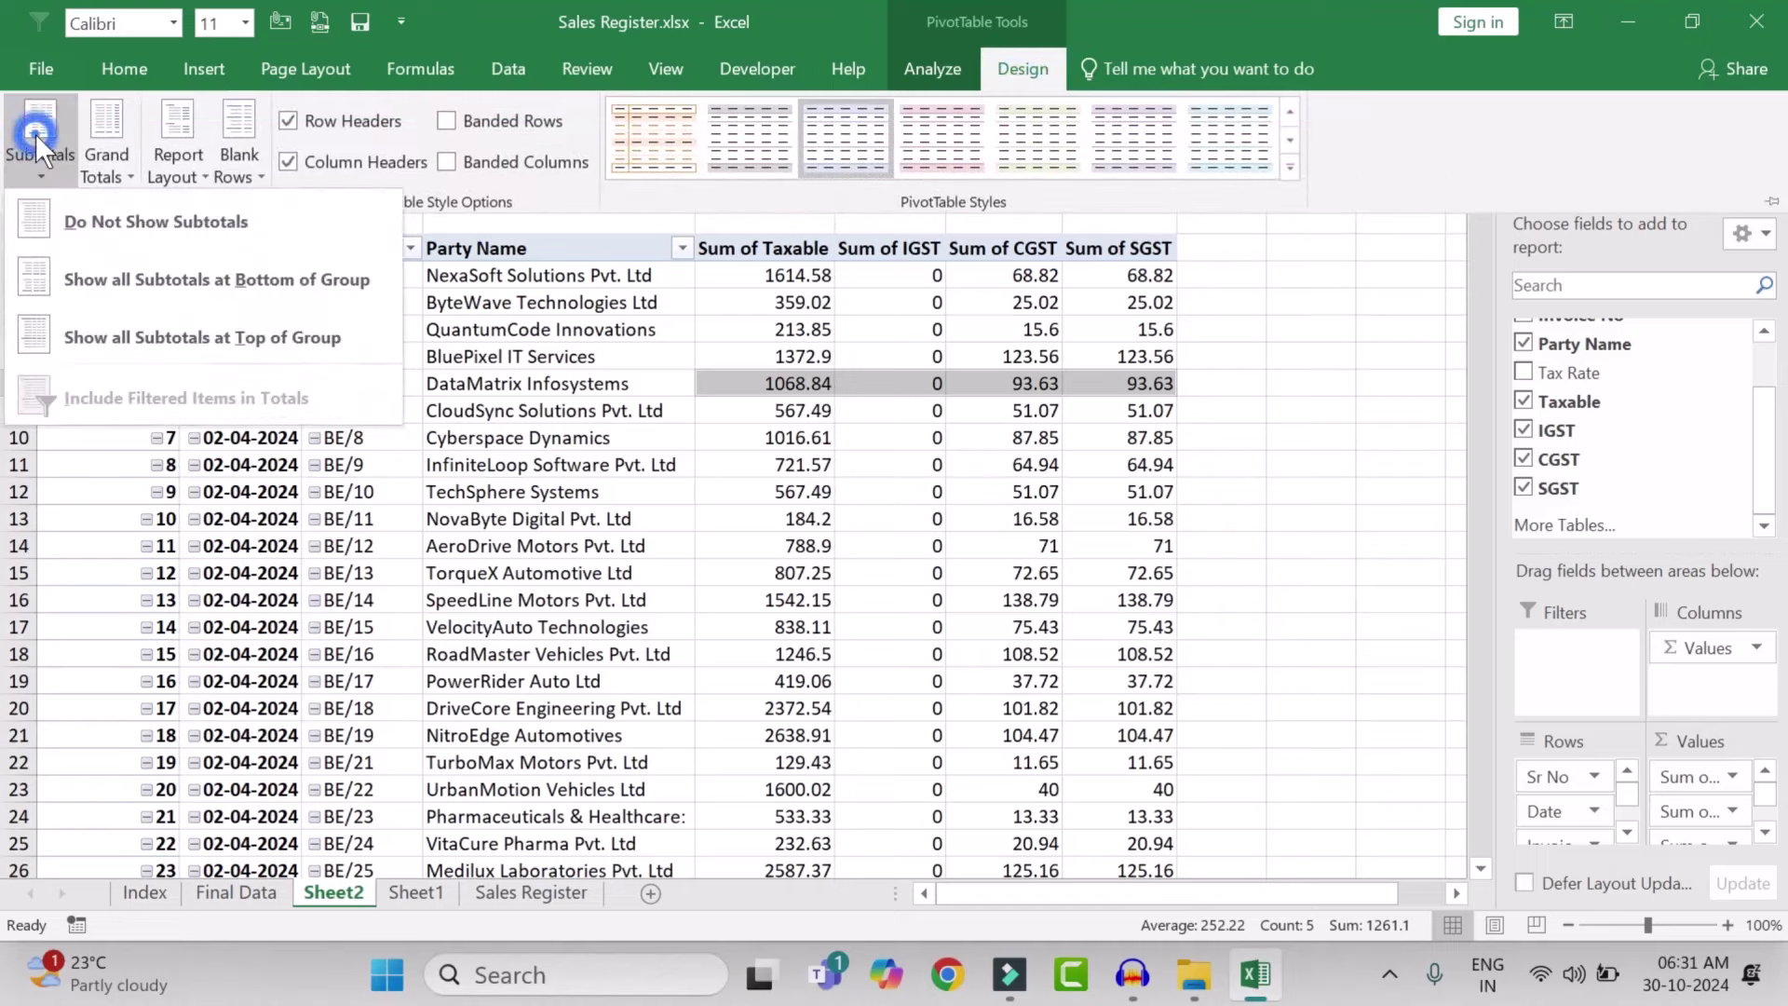
{"action": "left_click", "coordinate": [121, 224]}
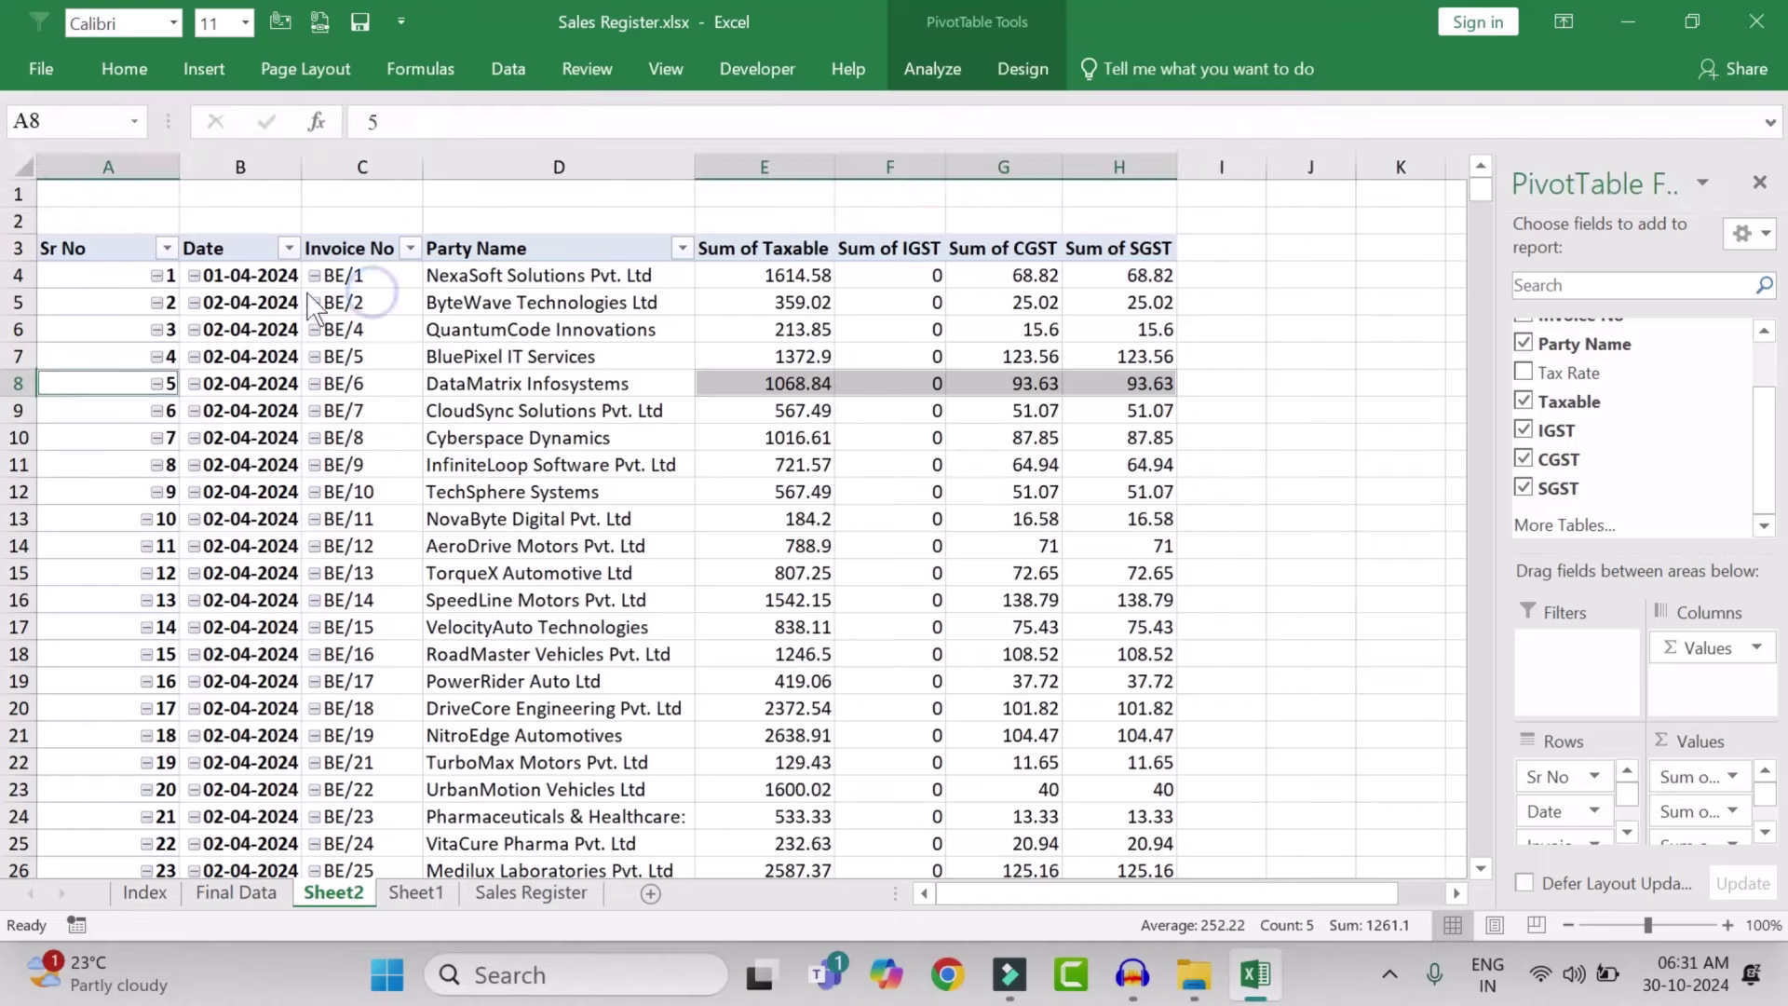
Check the consolidated pivot row of invoice BE/1 across its date, party, taxable and tax amounts
{"action": "left_click", "coordinate": [273, 279]}
{"action": "left_click", "coordinate": [333, 279]}
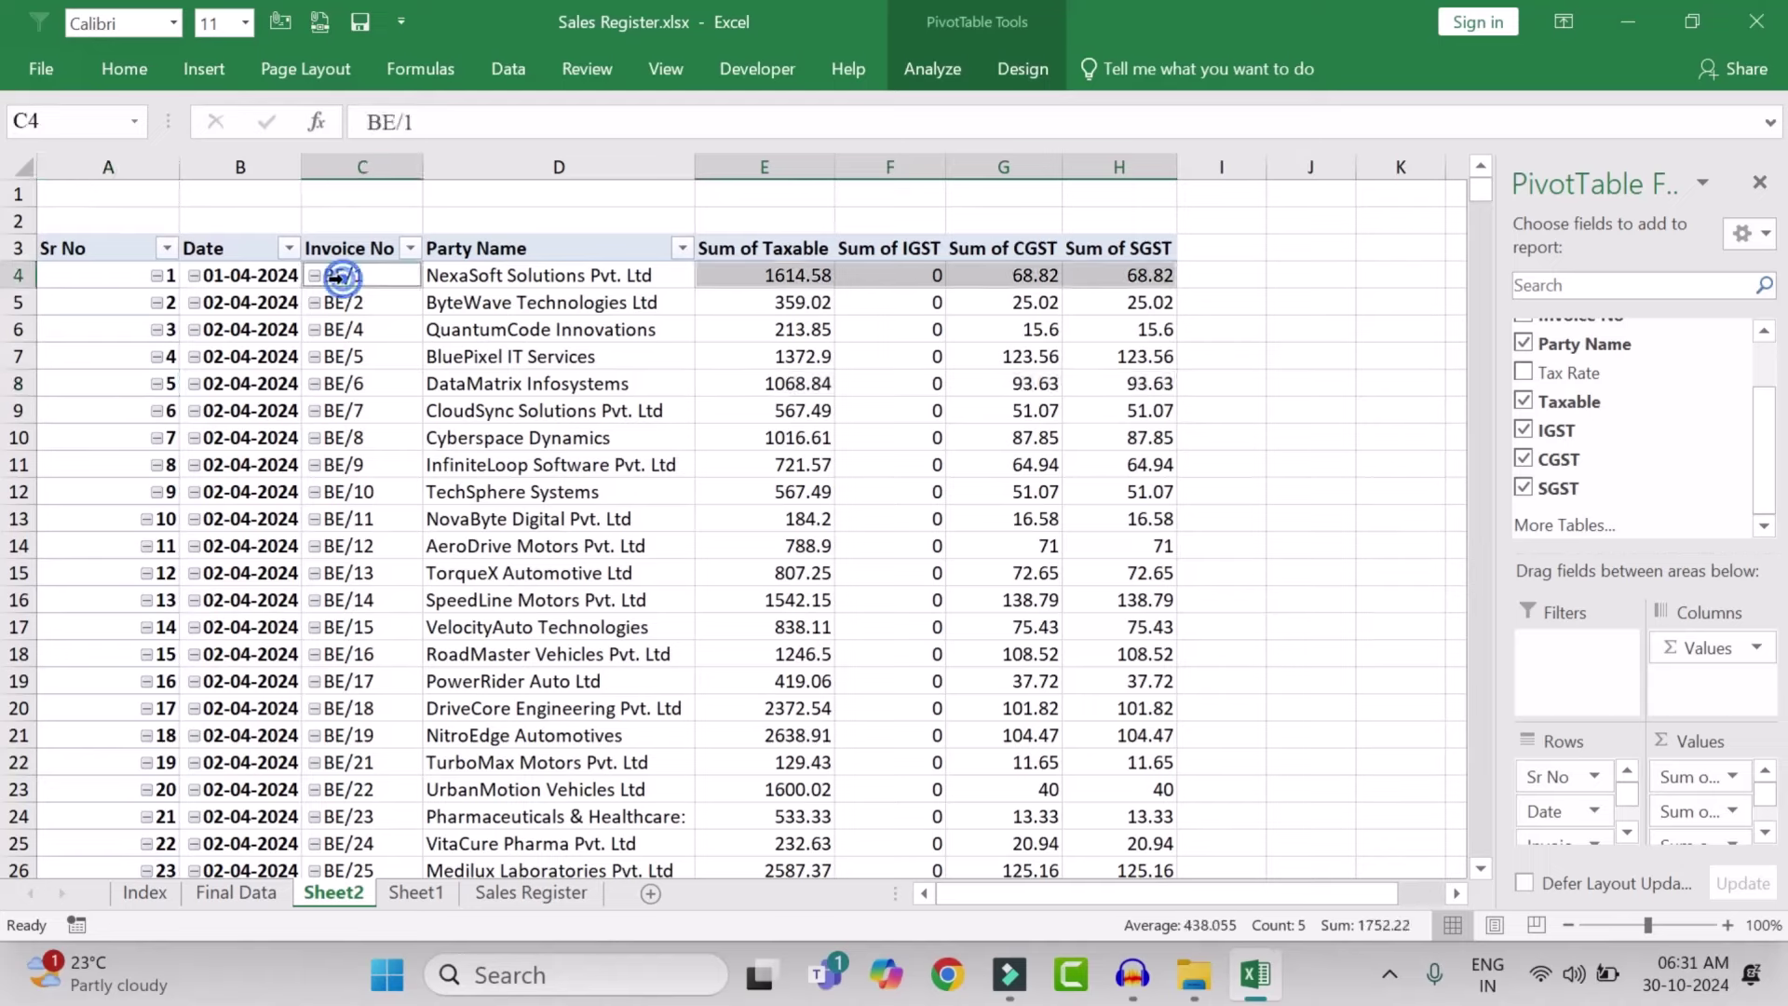
{"action": "left_click", "coordinate": [515, 277]}
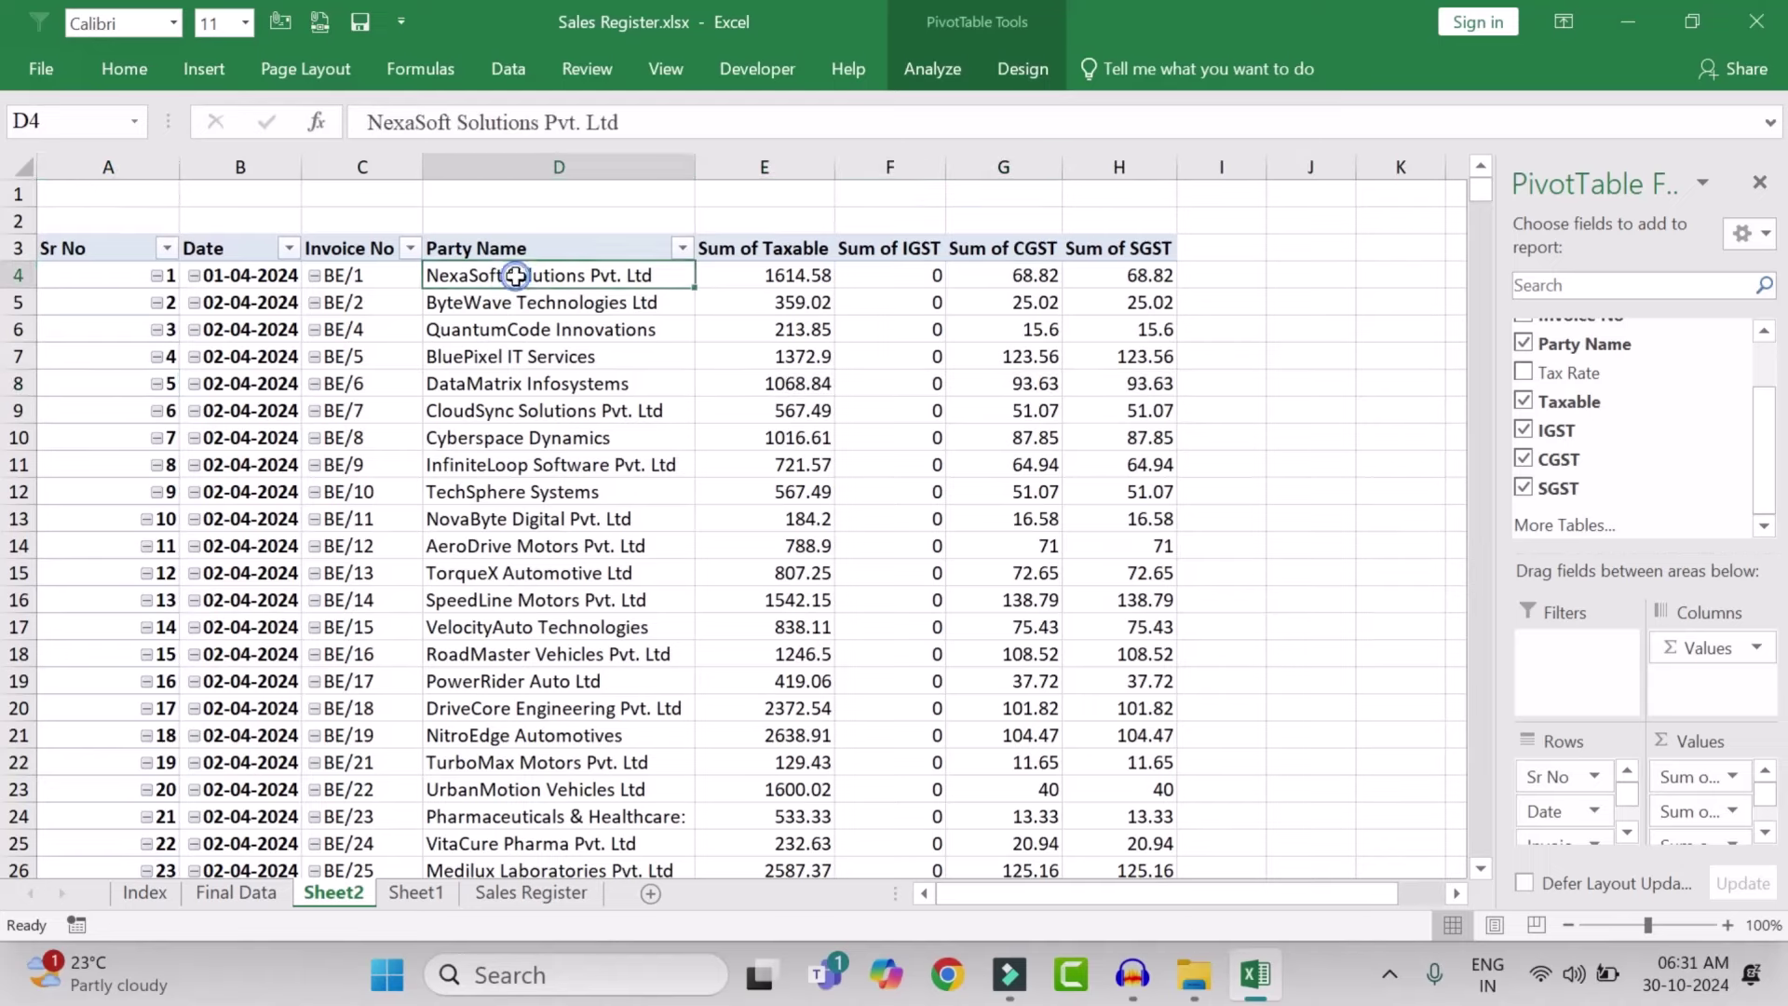
{"action": "left_click", "coordinate": [819, 276]}
{"action": "left_click", "coordinate": [922, 277]}
{"action": "left_click", "coordinate": [1024, 278]}
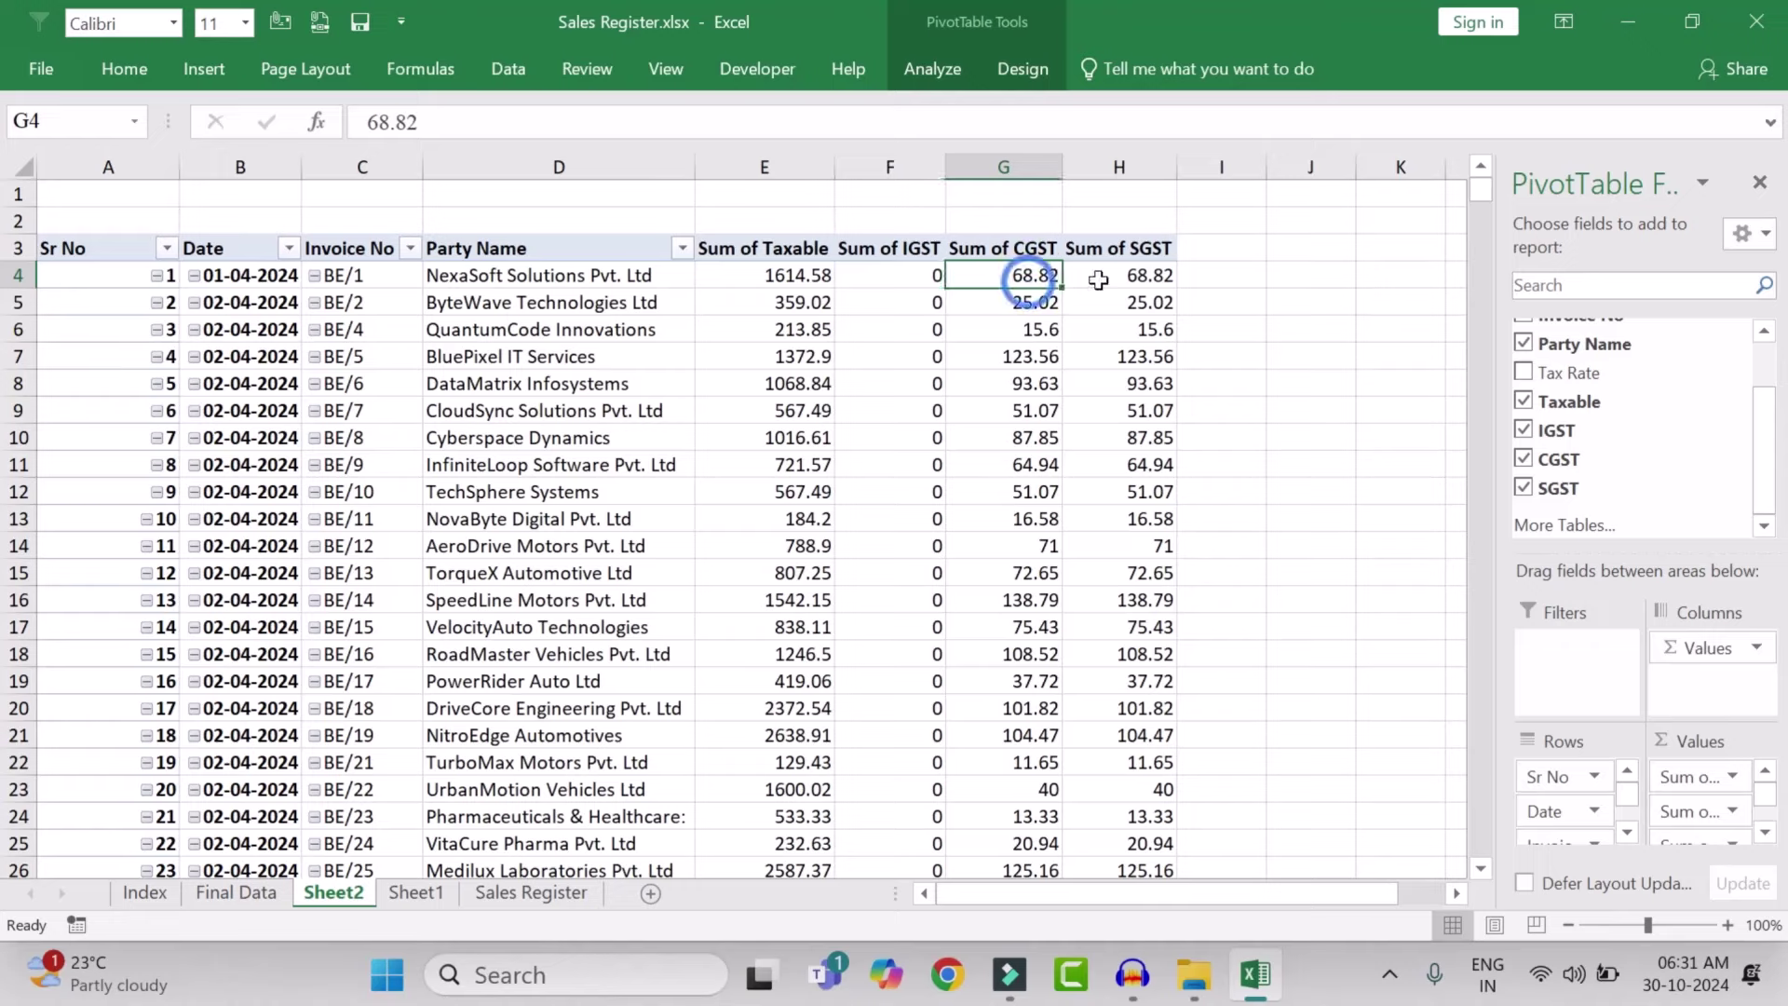
Copy all of Sheet2 and paste it over itself as values only, replacing the pivot table with static data
{"action": "left_click", "coordinate": [17, 169]}
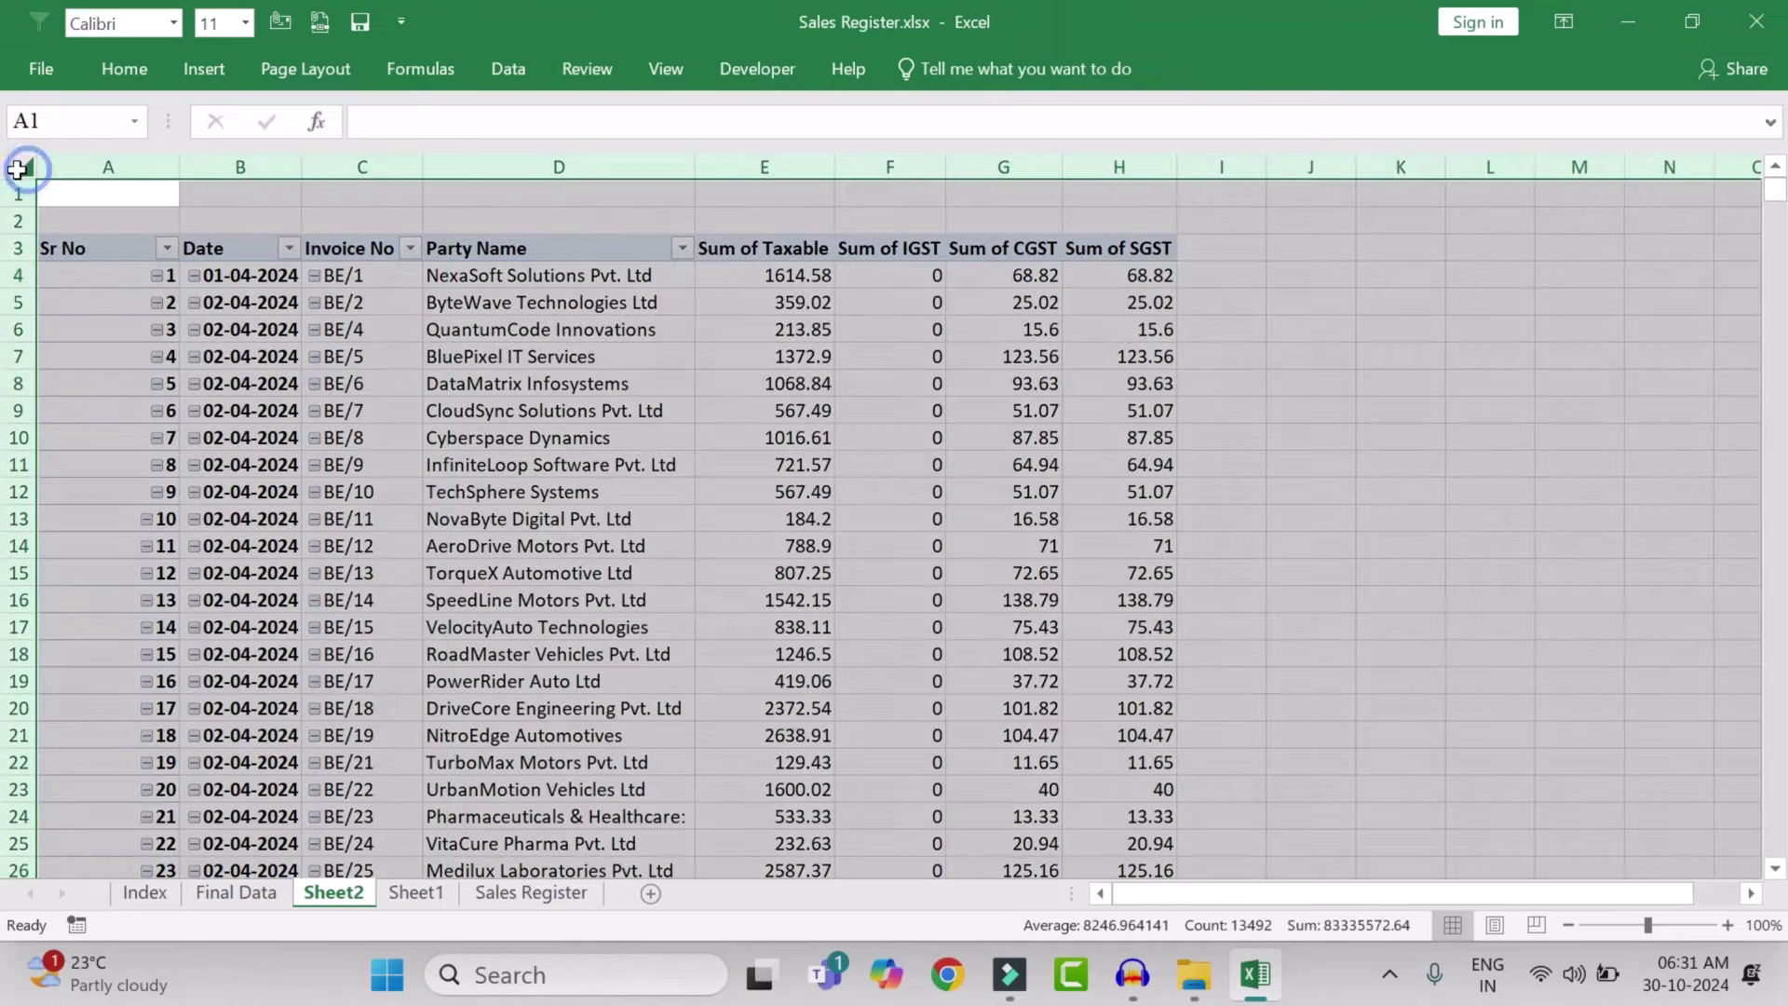
{"action": "key", "text": "ctrl+c"}
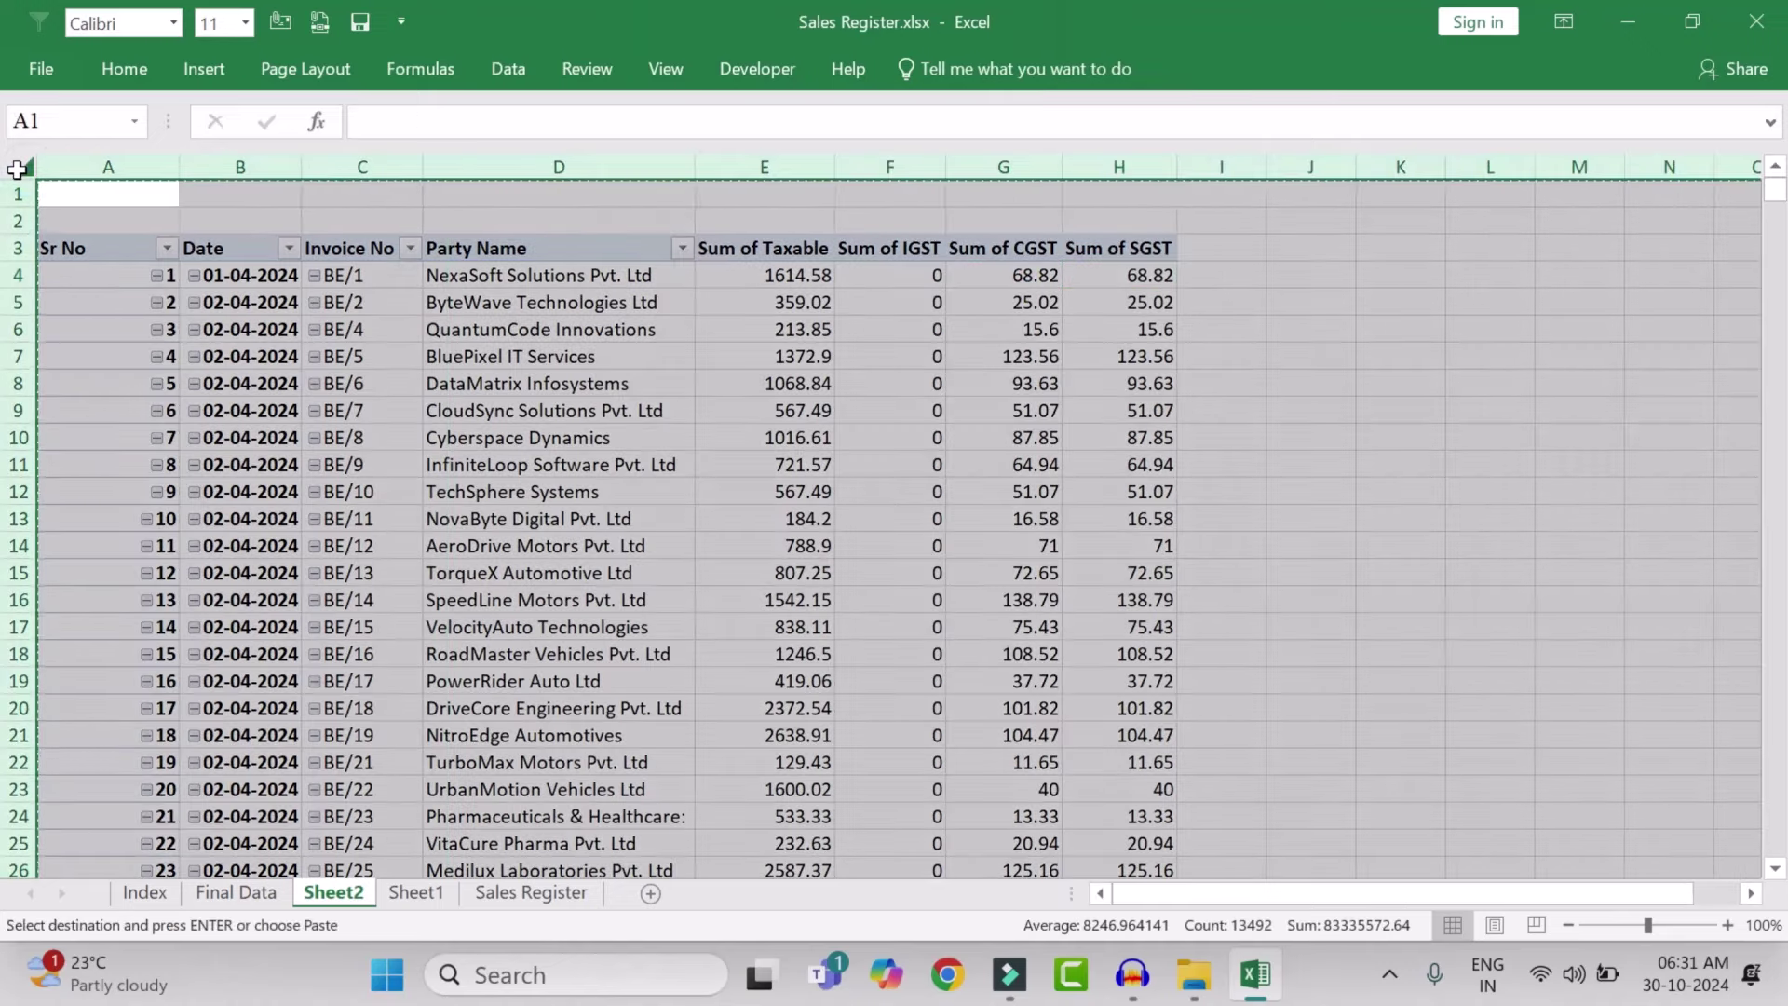
{"action": "key", "text": "ctrl+alt+v"}
{"action": "key", "text": "v"}
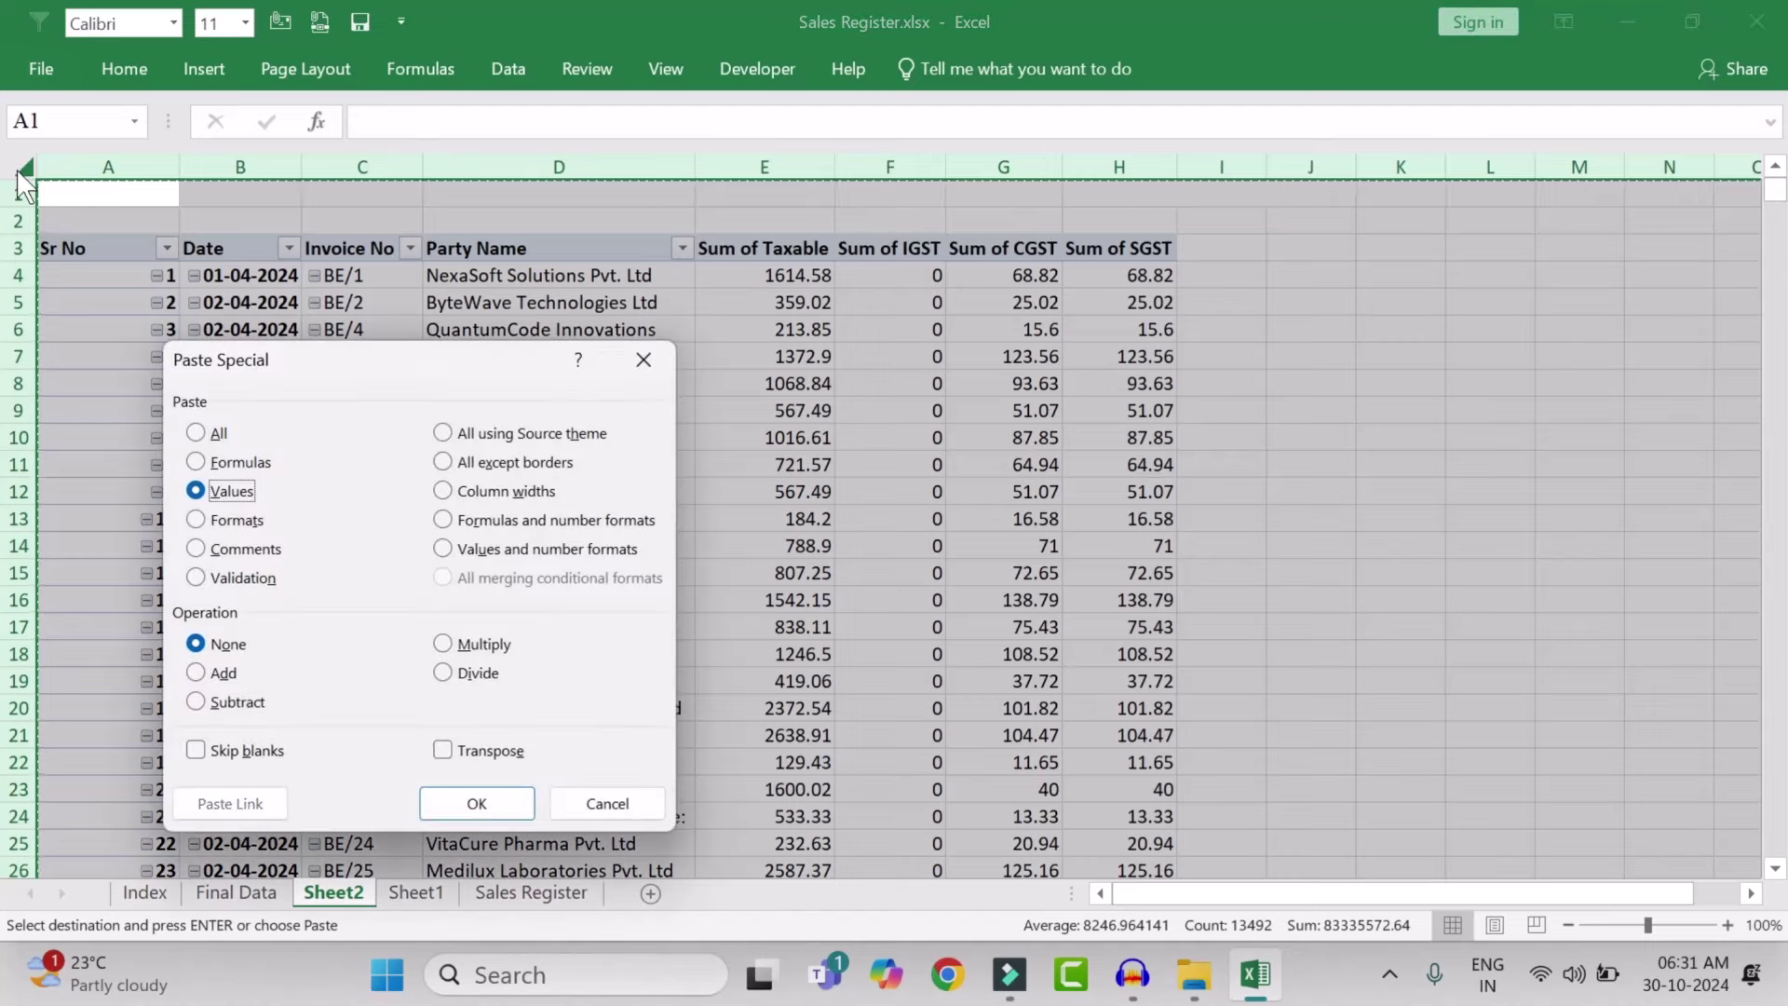
{"action": "key", "text": "Return"}
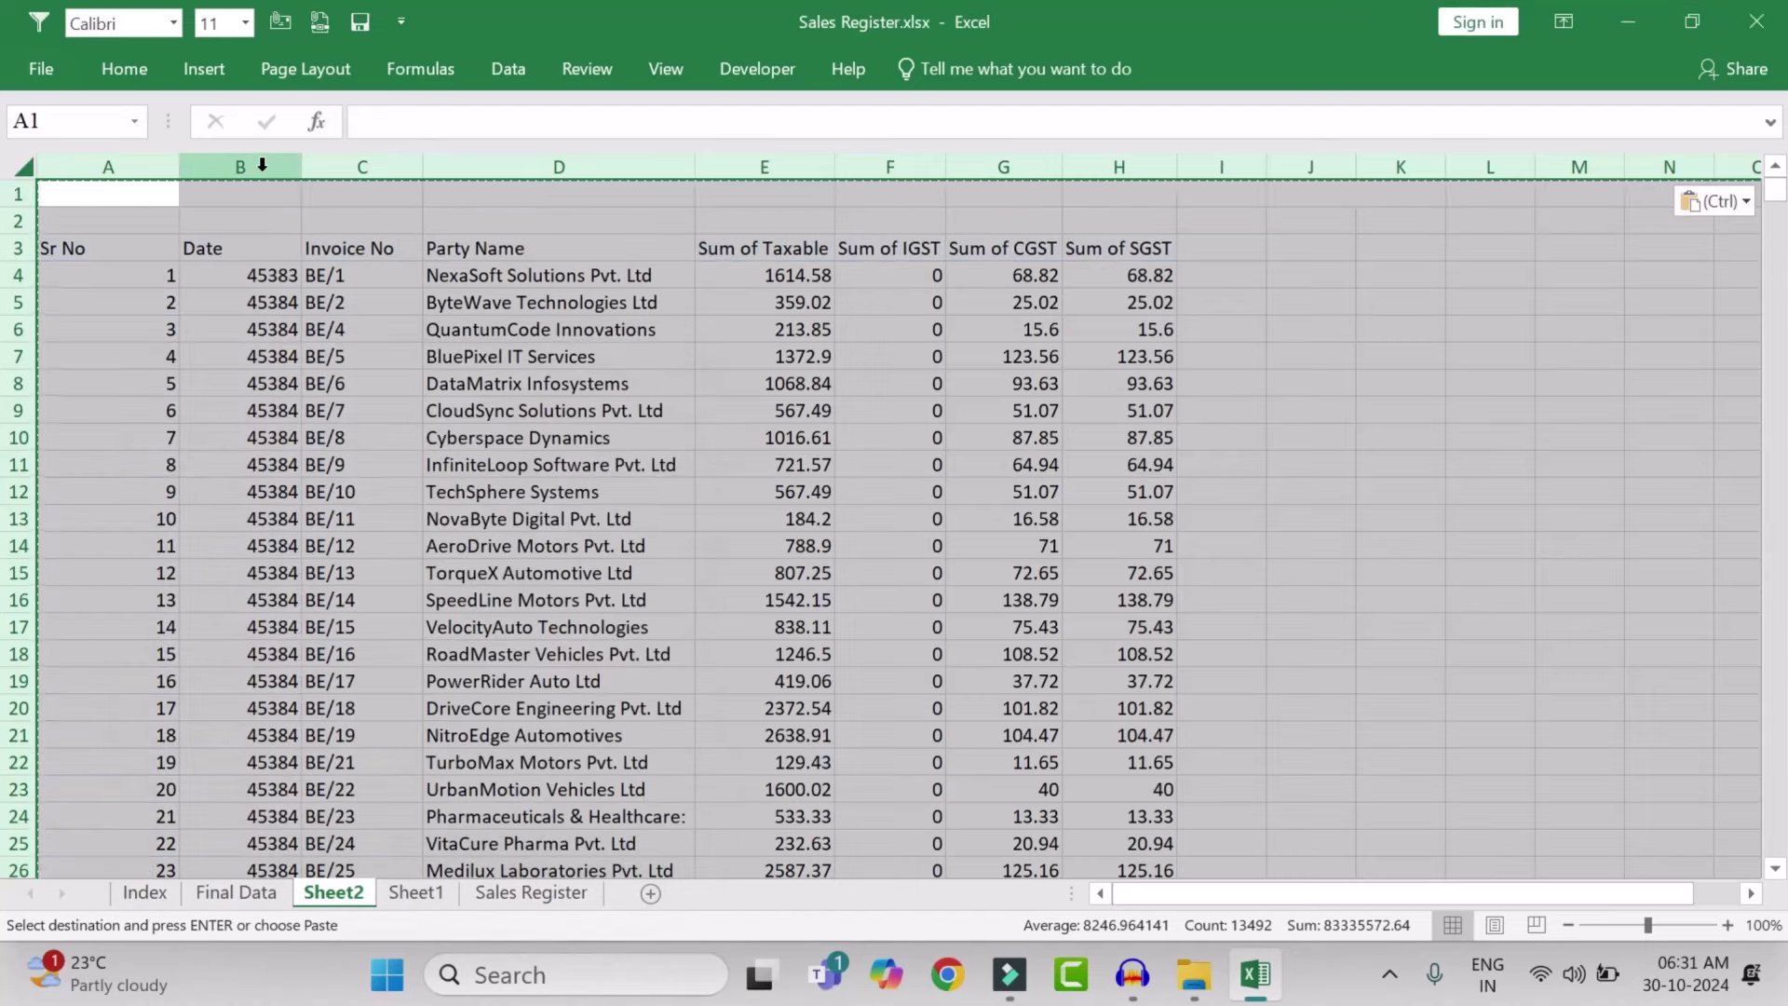
Format the whole Date column on Sheet2 as Short Date
{"action": "left_click", "coordinate": [257, 165]}
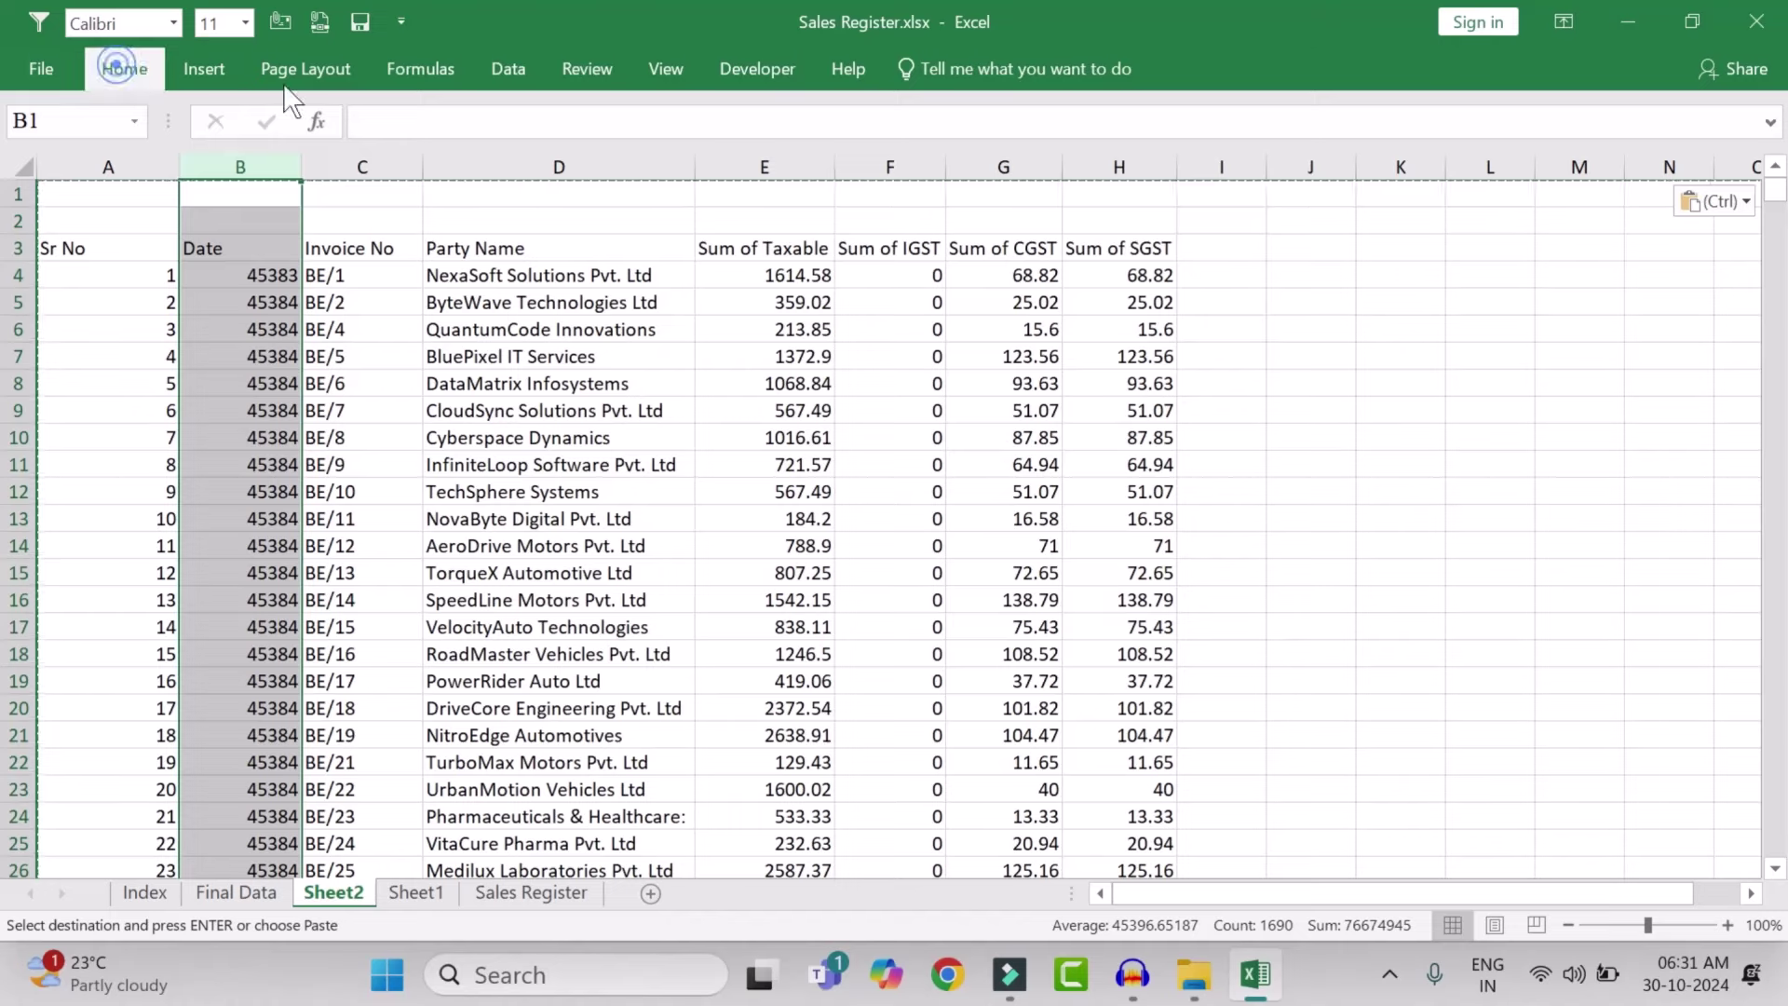
{"action": "left_click", "coordinate": [123, 68]}
{"action": "left_click", "coordinate": [876, 123]}
{"action": "type", "text": "Short Date"}
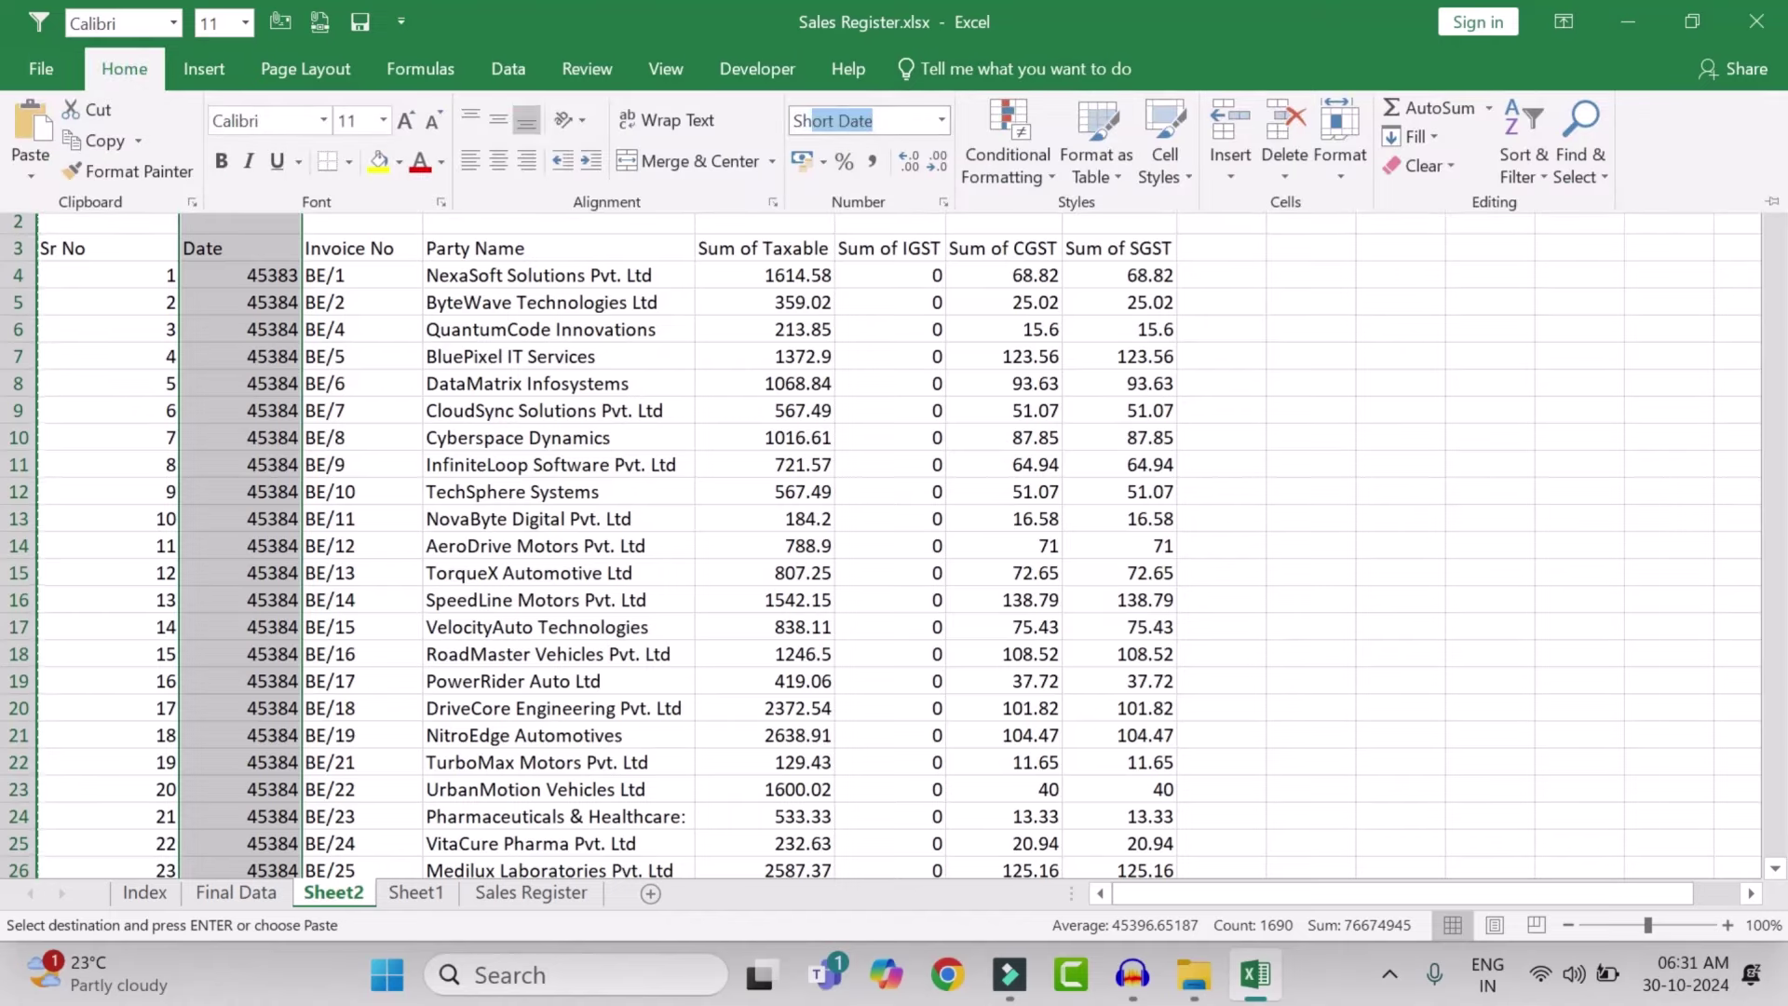
{"action": "key", "text": "Return"}
{"action": "left_click", "coordinate": [522, 301]}
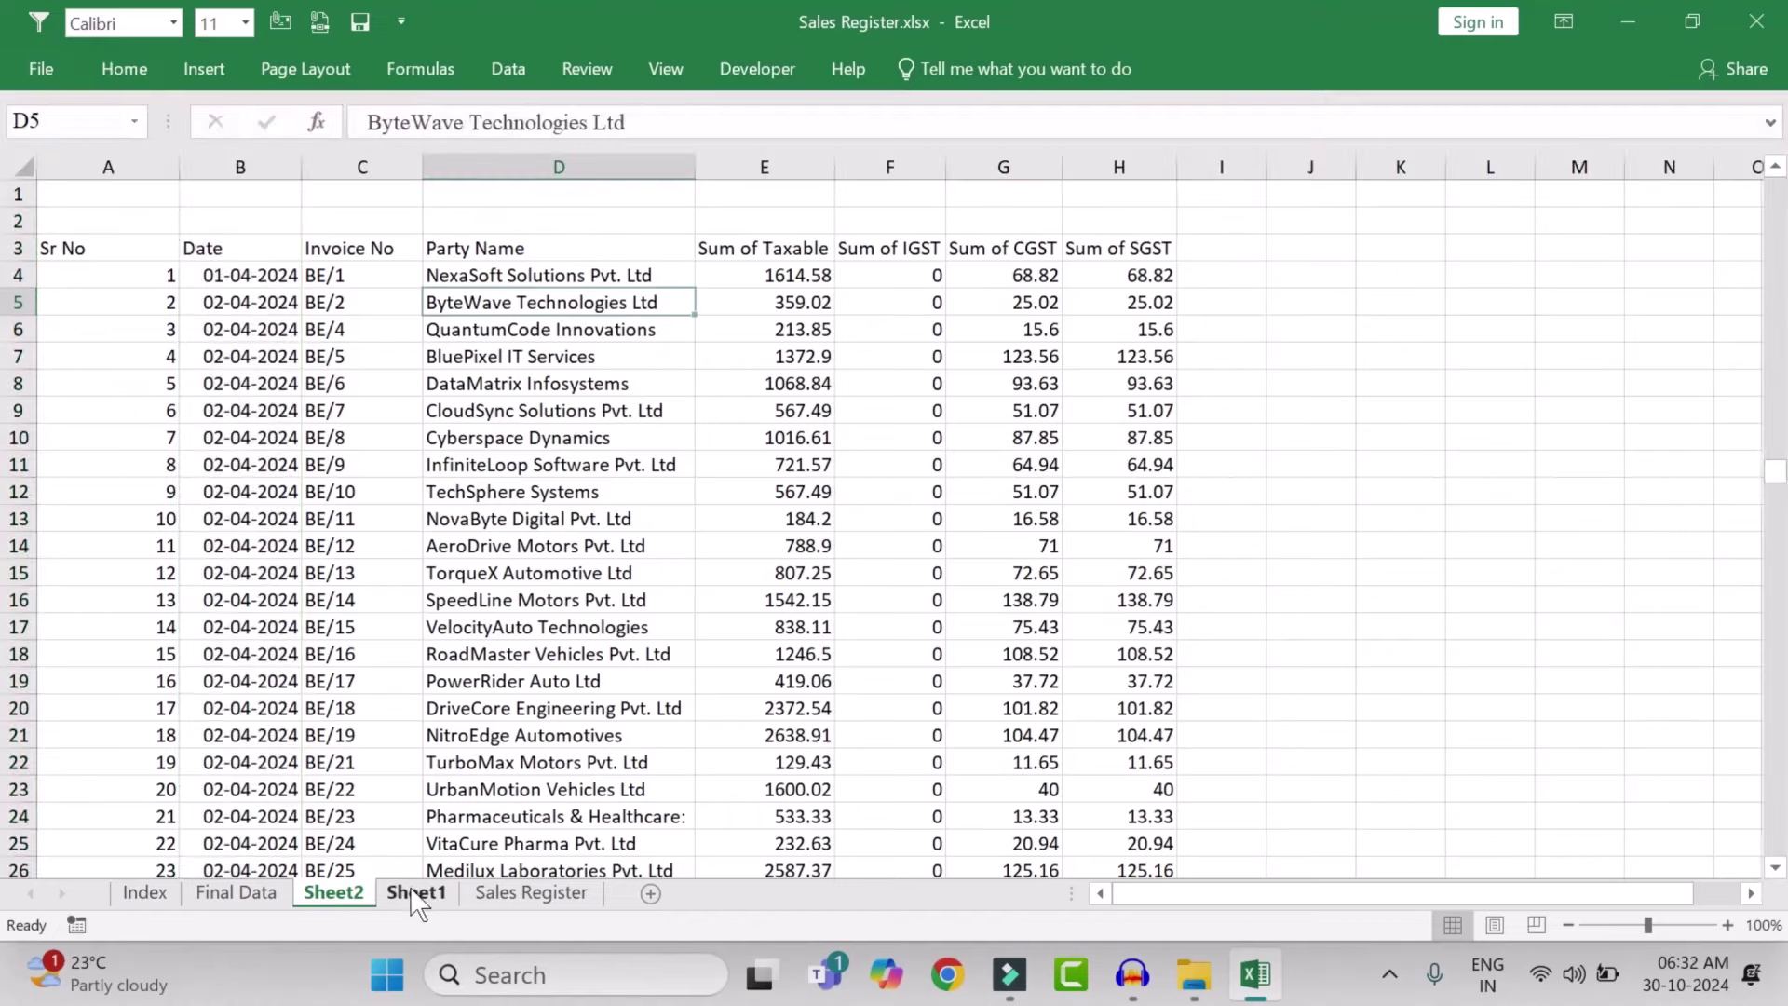
Compare the row-wise tax-rate data on Sheet1 with the invoice-wise data on Sheet2
{"action": "left_click", "coordinate": [417, 895]}
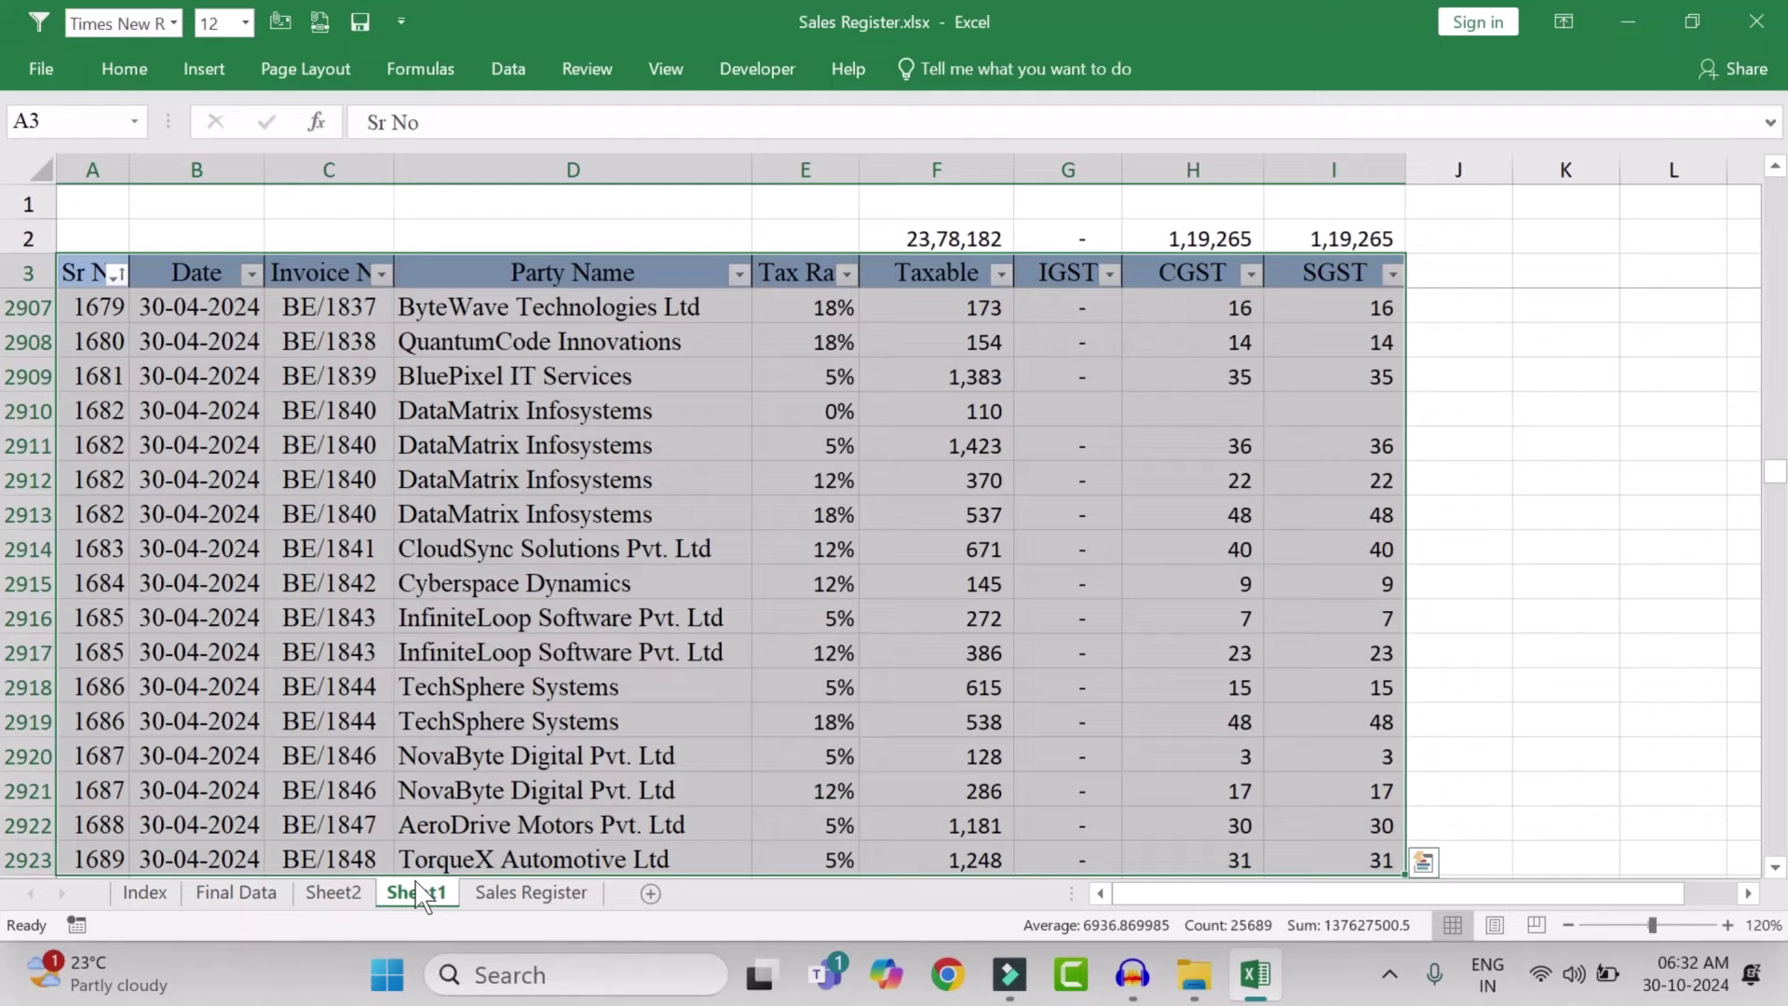
{"action": "left_click", "coordinate": [333, 892]}
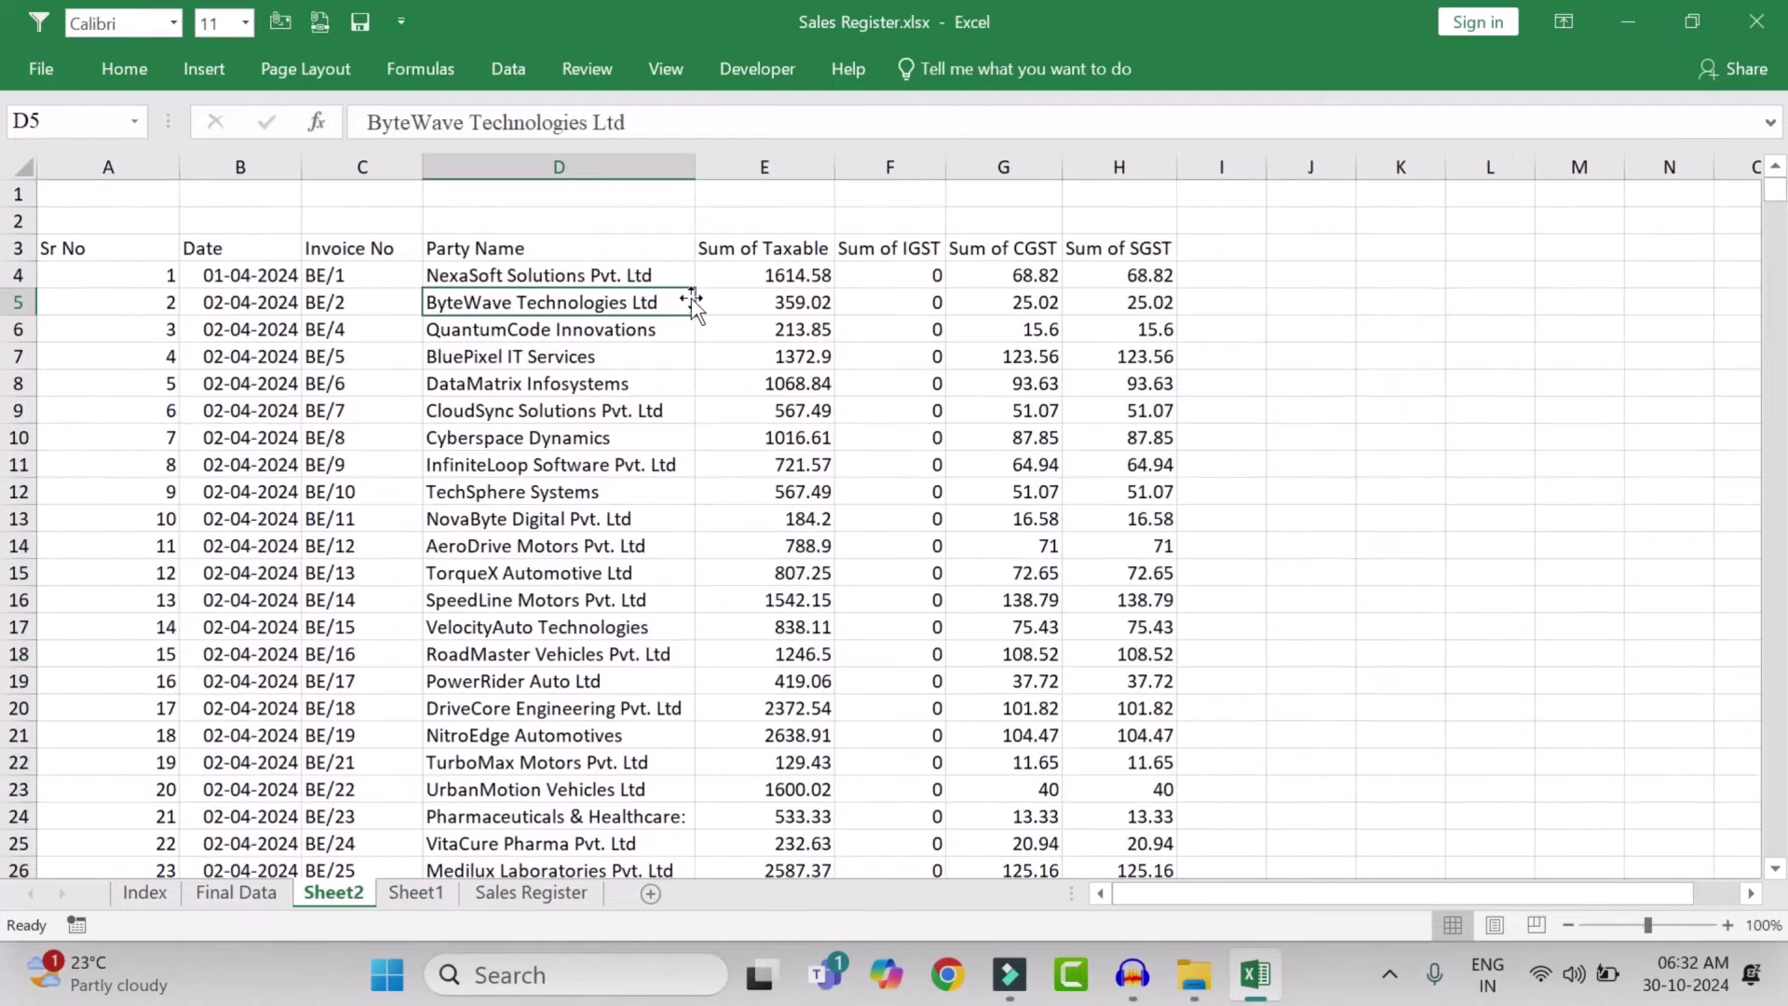